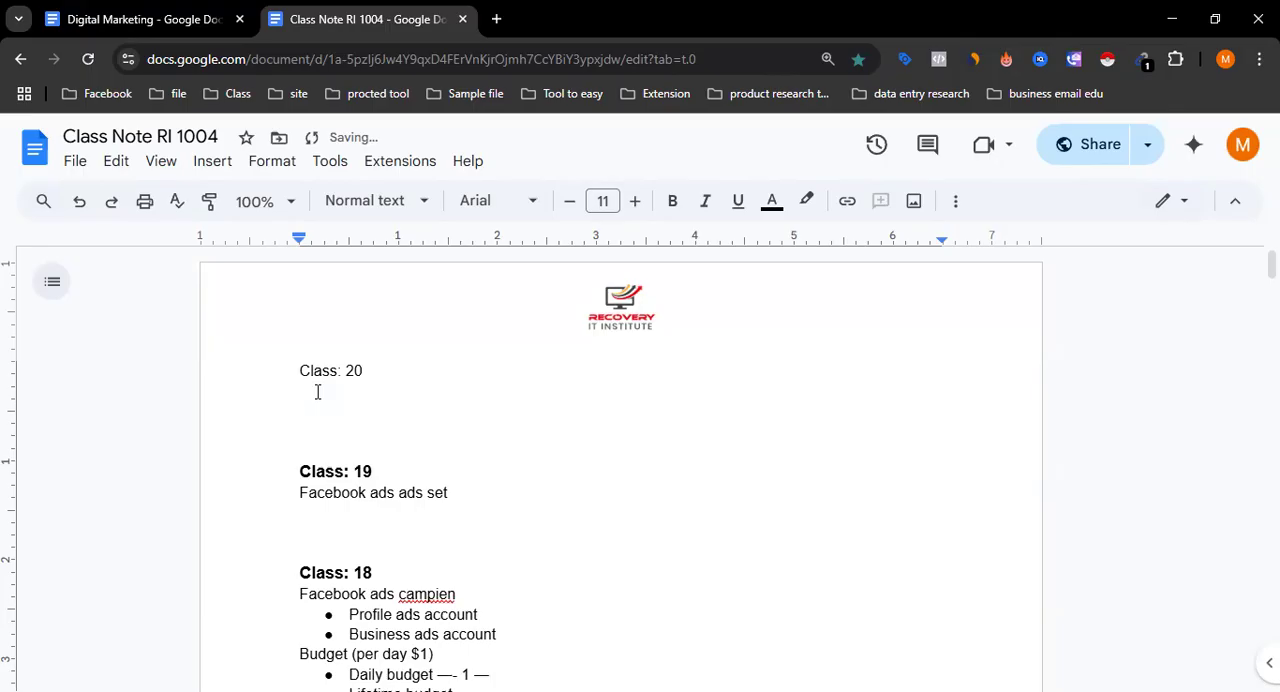
Make the "Class: 20" heading bold and increase its font size by one point.
{"action": "left_click_drag", "start_coordinate": [300, 370], "coordinate": [366, 371]}
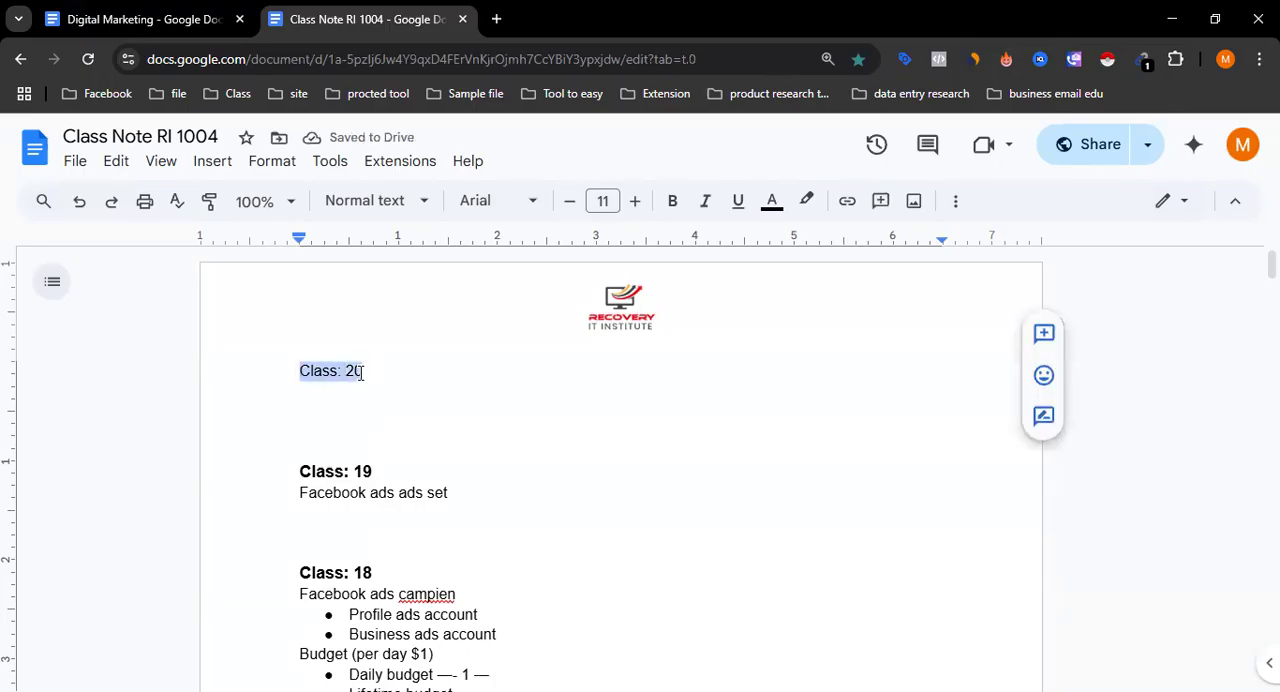
{"action": "left_click", "coordinate": [672, 203]}
{"action": "left_click", "coordinate": [634, 200]}
Add the line "Facebook ads ad–" beneath the "Class: 20" heading, leaving a blank line between them.
{"action": "left_click", "coordinate": [322, 403]}
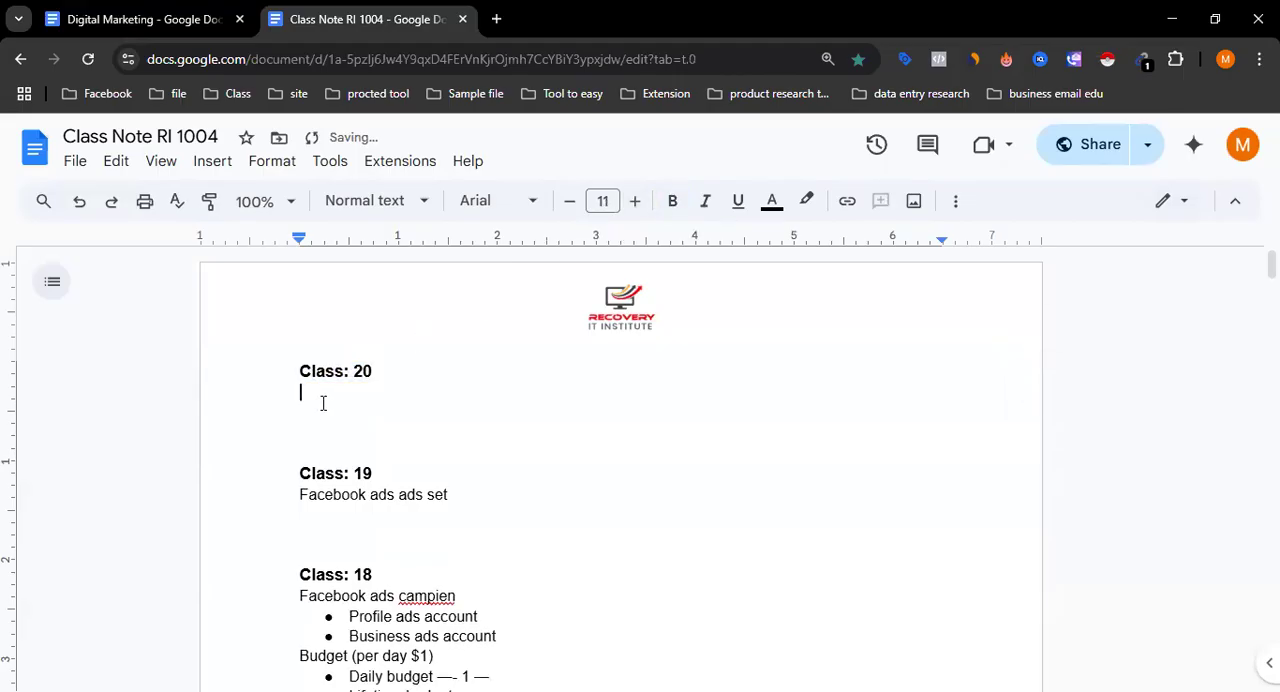
{"action": "key", "text": "Return"}
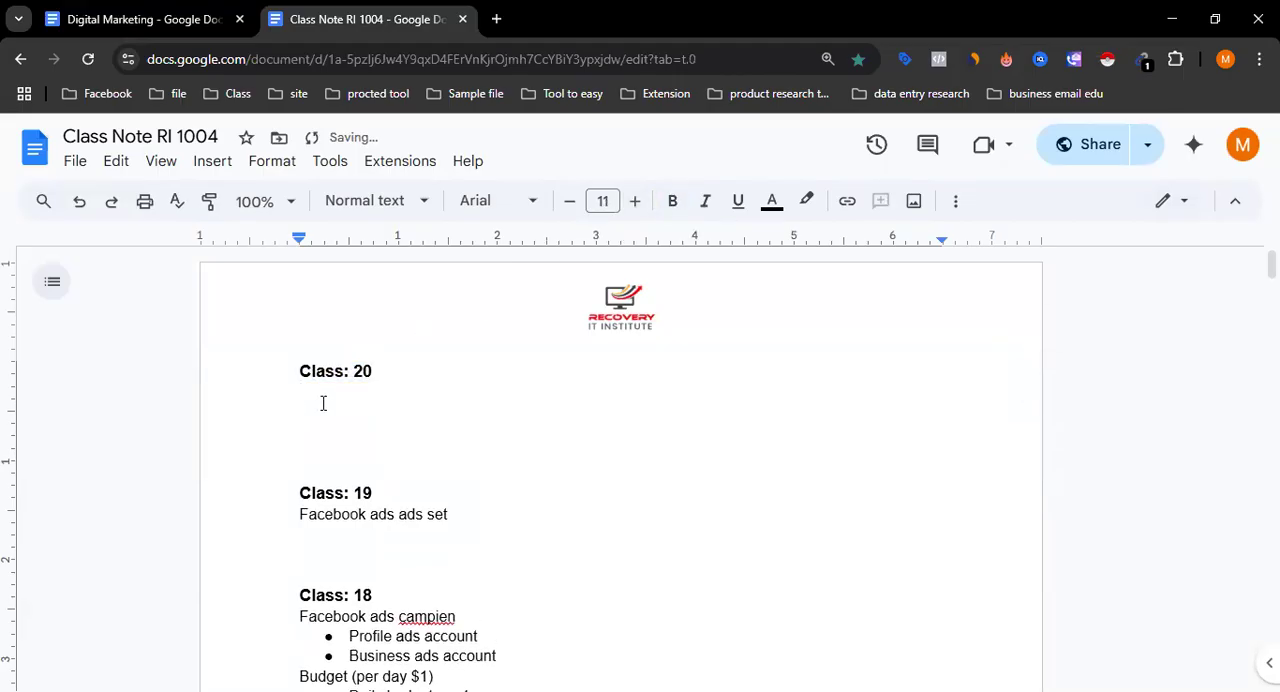
{"action": "type", "text": "Faceb"}
{"action": "type", "text": "ook ads"}
{"action": "type", "text": " ad"}
{"action": "type", "text": "--"}
{"action": "key", "text": "Return"}
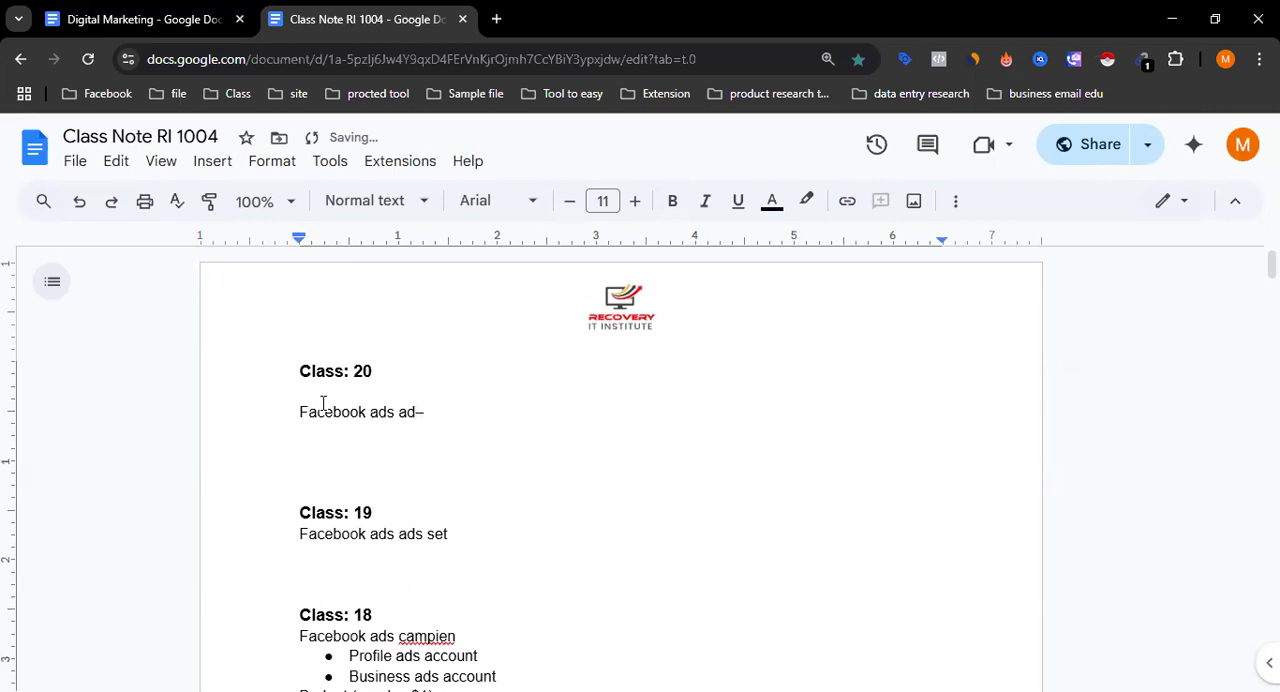
{"action": "scroll", "coordinate": [345, 399], "scroll_direction": "down", "scroll_amount": 2}
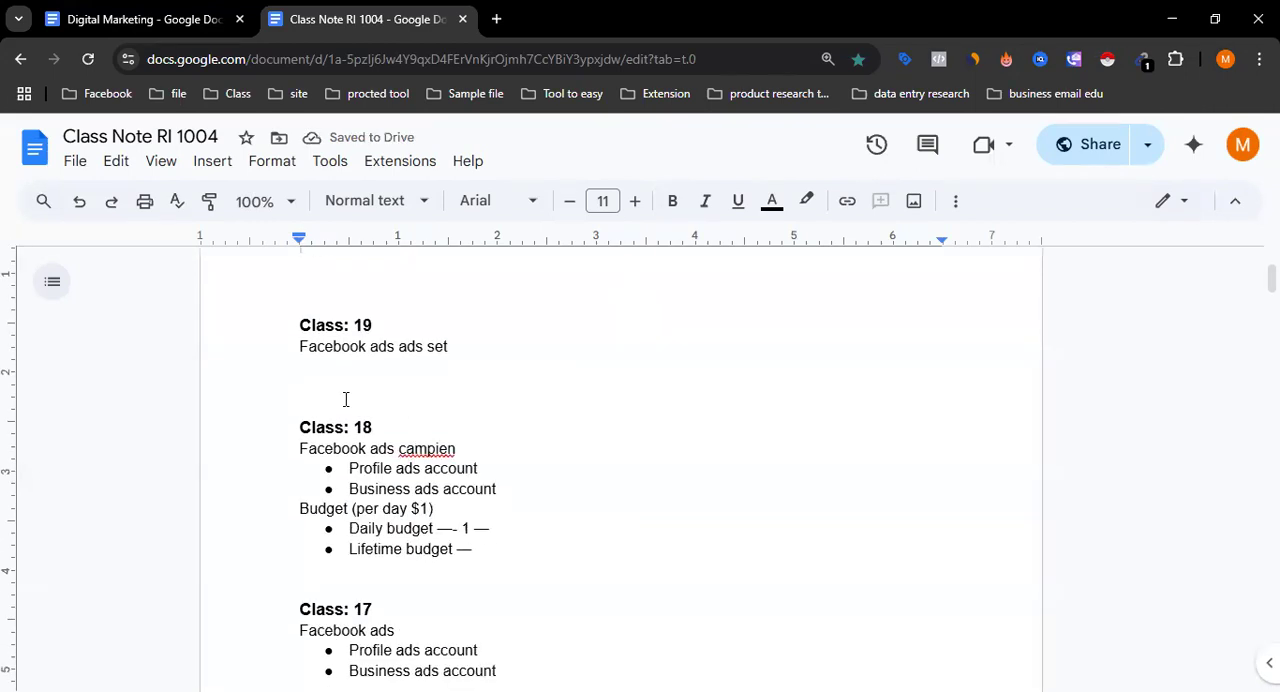
{"action": "scroll", "coordinate": [342, 484], "scroll_direction": "up", "scroll_amount": 1}
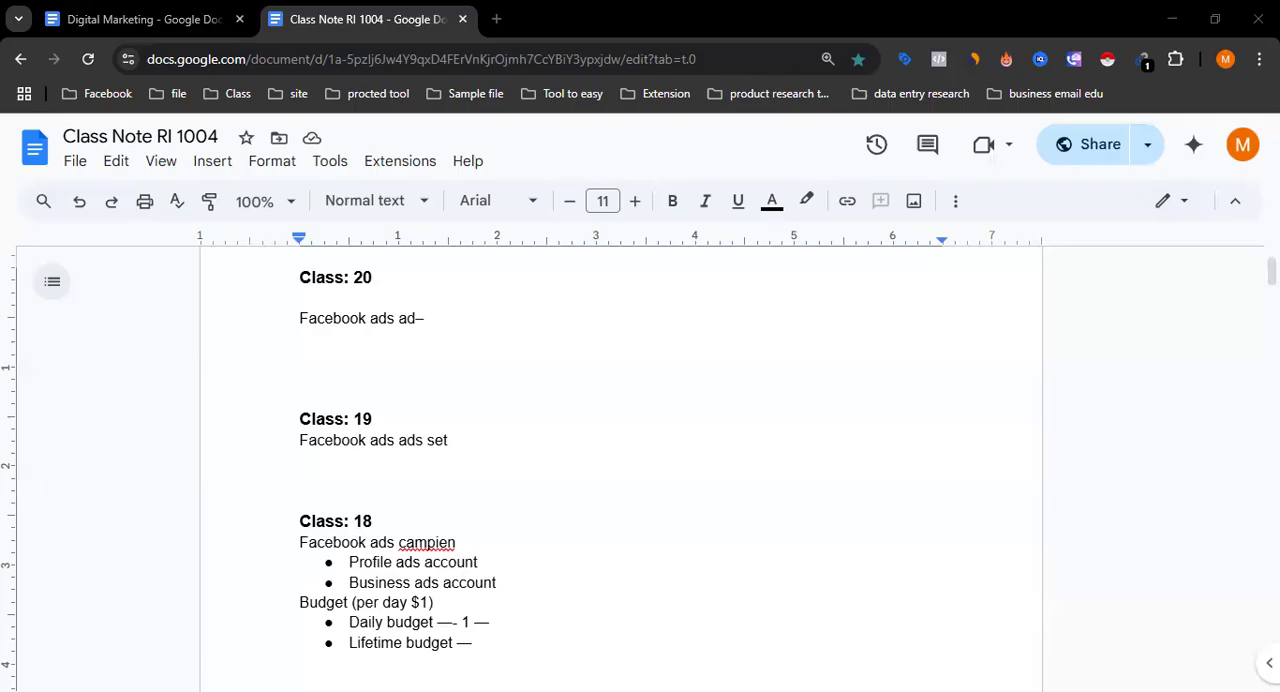
Switch to Meta Ads Manager, dismiss the publish and payment notices, and open the T-shirt Awareness Ad Set for editing.
{"action": "key", "text": "alt+Tab"}
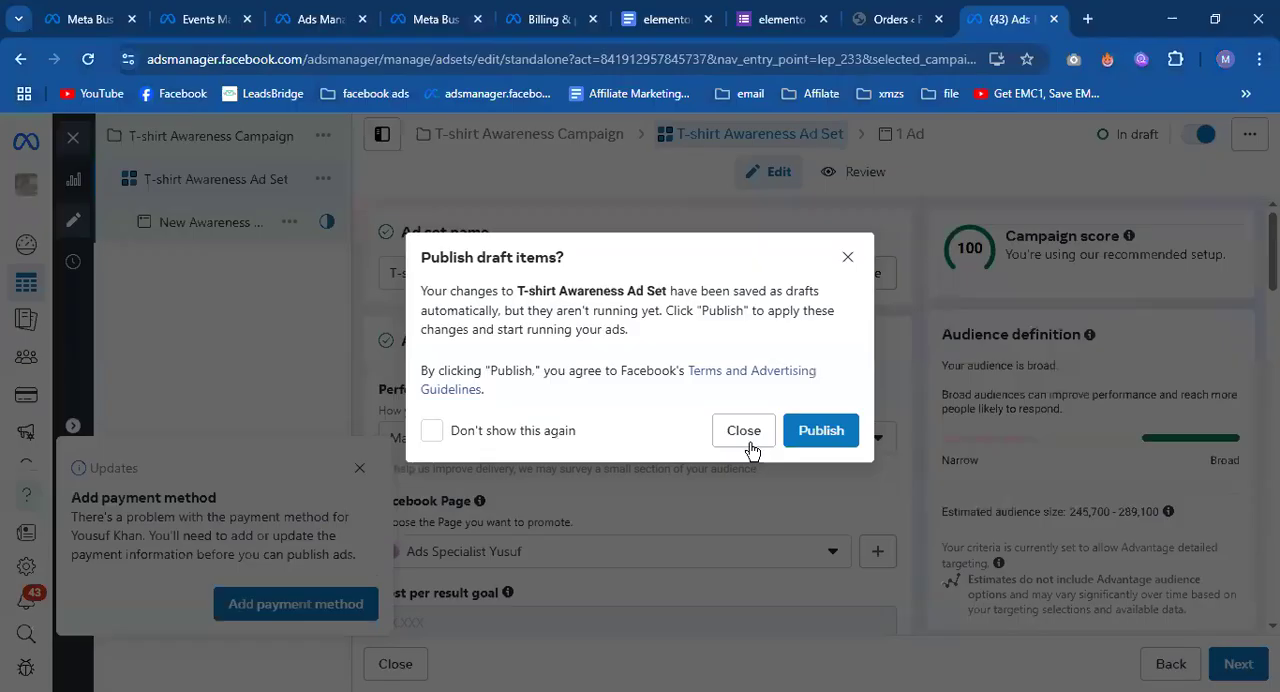
{"action": "left_click", "coordinate": [746, 444]}
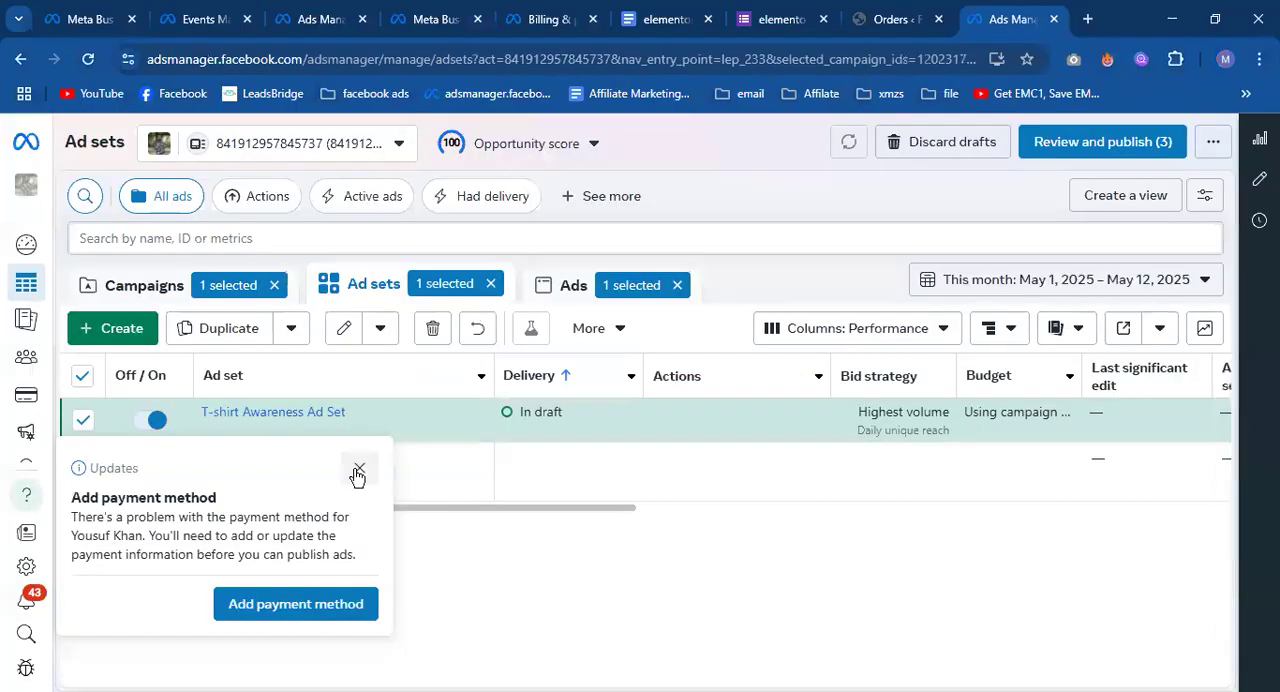
{"action": "left_click", "coordinate": [358, 472]}
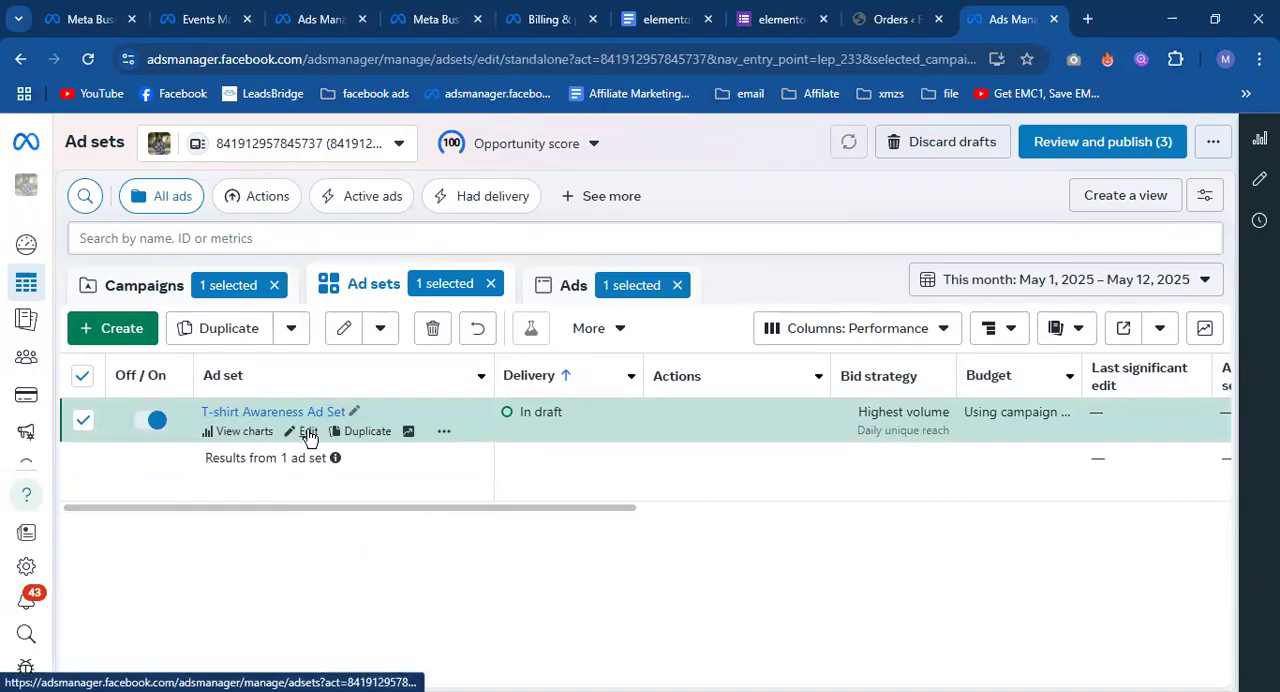
{"action": "left_click", "coordinate": [304, 431]}
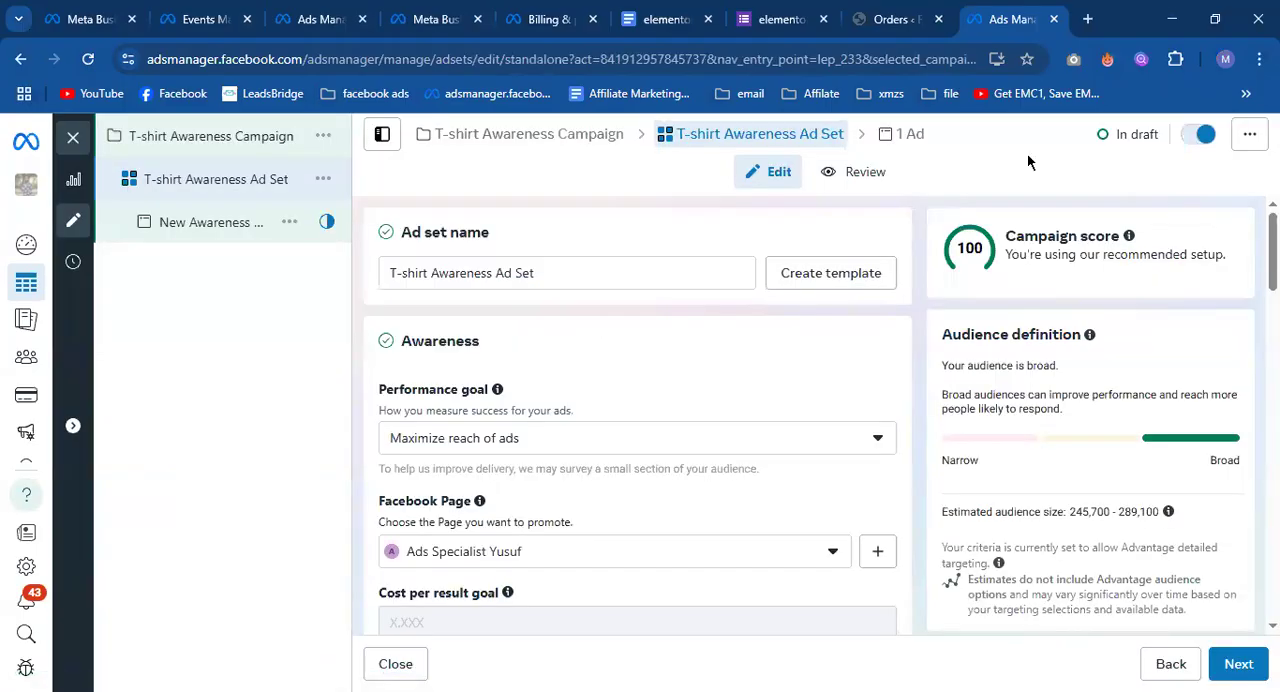
Review the budget and schedule settings of the T-shirt Awareness Ad Set.
{"action": "scroll", "coordinate": [420, 505], "scroll_direction": "down", "scroll_amount": 10}
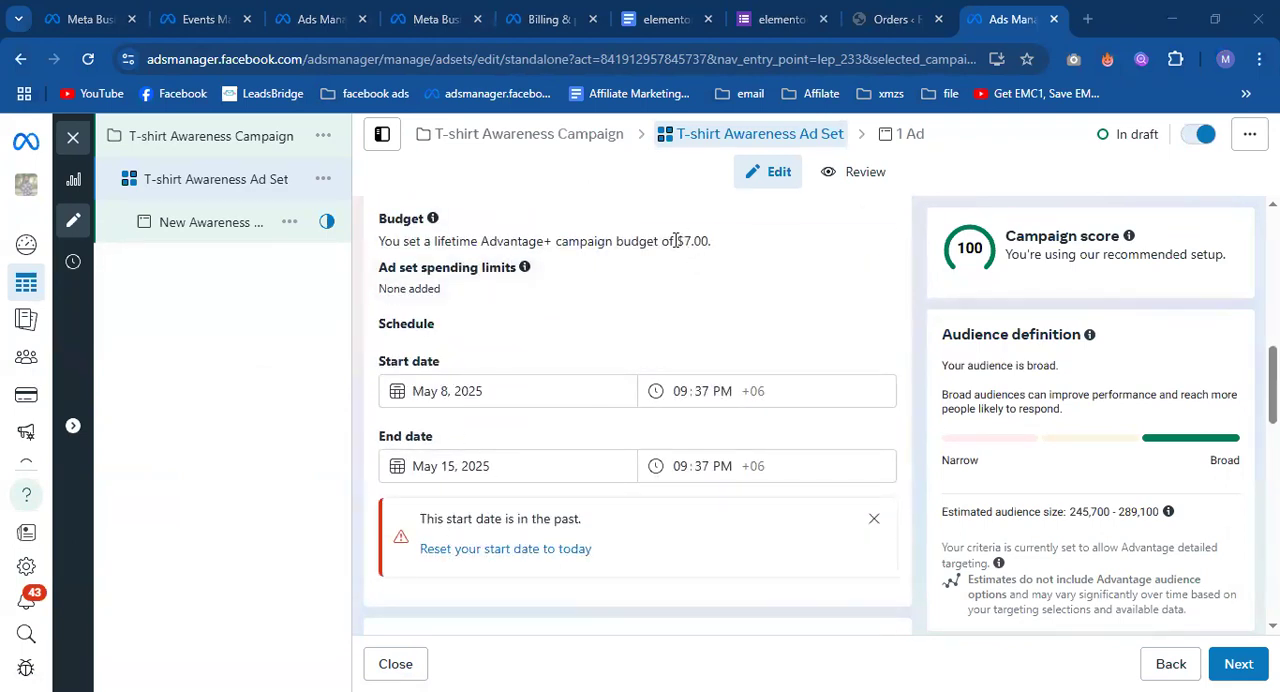
{"action": "mouse_move", "coordinate": [676, 241]}
{"action": "left_mouse_down"}
{"action": "mouse_move", "coordinate": [713, 245]}
{"action": "mouse_move", "coordinate": [672, 236]}
{"action": "left_mouse_up"}
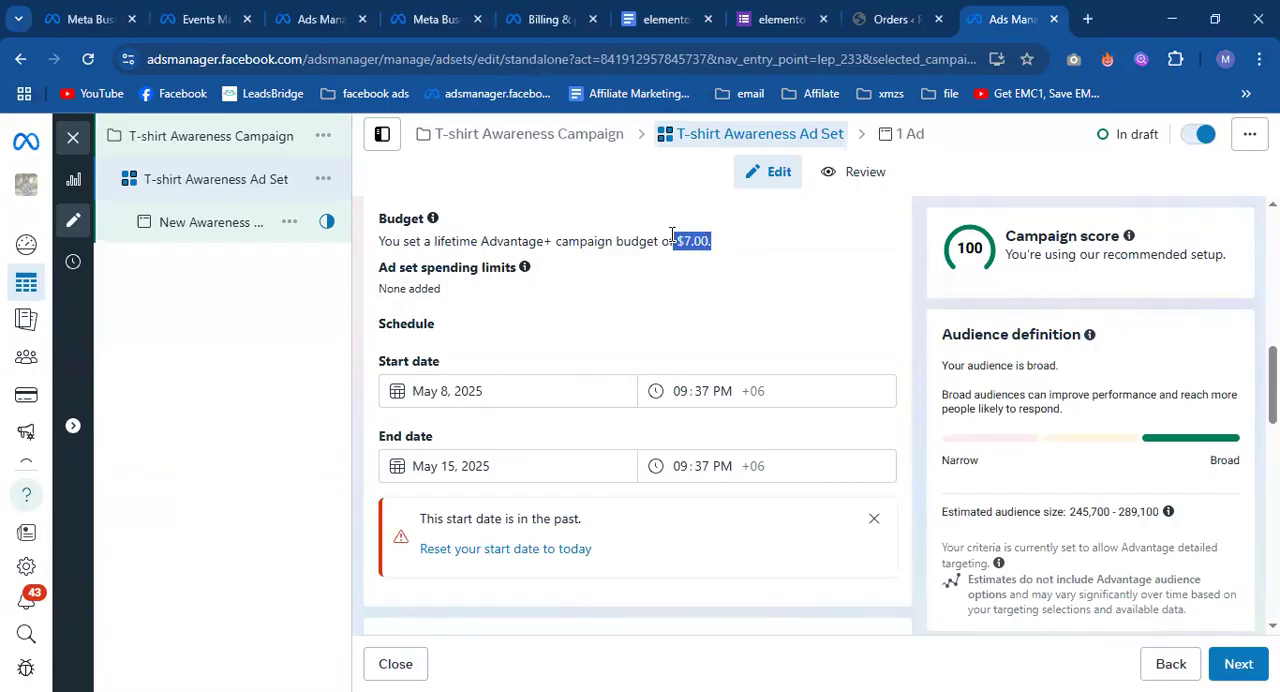
{"action": "left_click", "coordinate": [672, 237]}
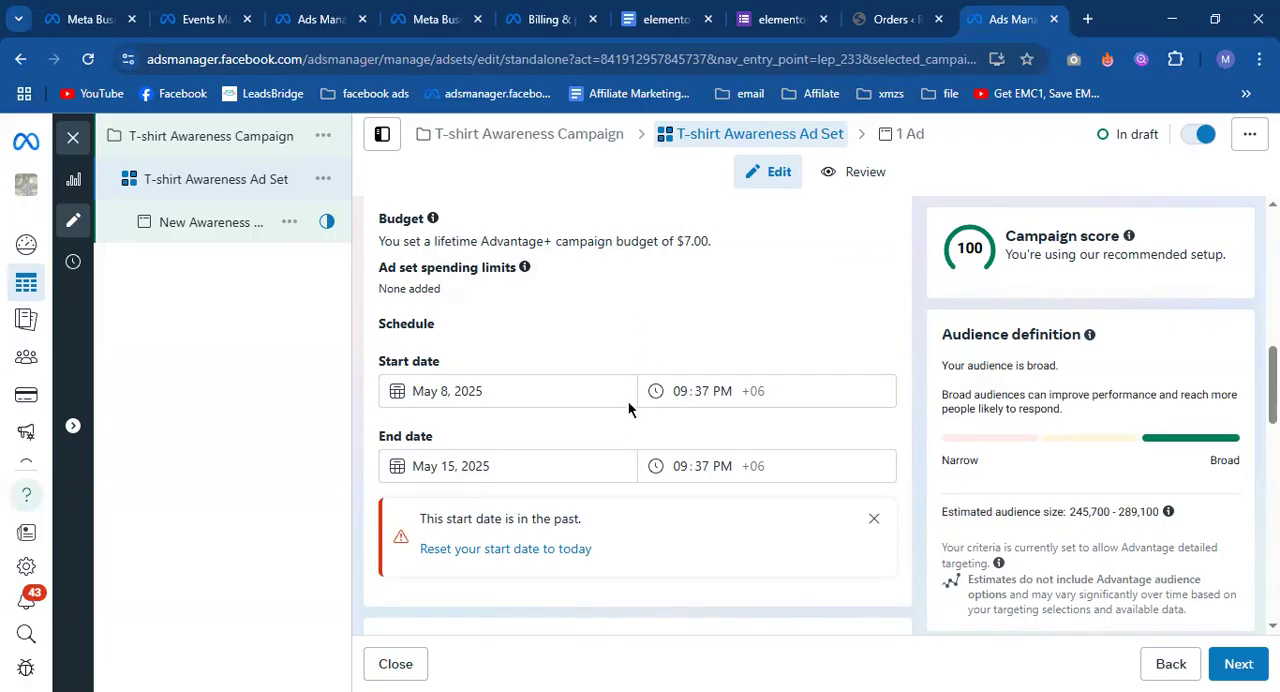
{"action": "scroll", "coordinate": [587, 433], "scroll_direction": "down", "scroll_amount": 1}
{"action": "scroll", "coordinate": [587, 433], "scroll_direction": "down", "scroll_amount": 1}
{"action": "scroll", "coordinate": [586, 428], "scroll_direction": "up", "scroll_amount": 2}
{"action": "scroll", "coordinate": [559, 395], "scroll_direction": "up", "scroll_amount": 2}
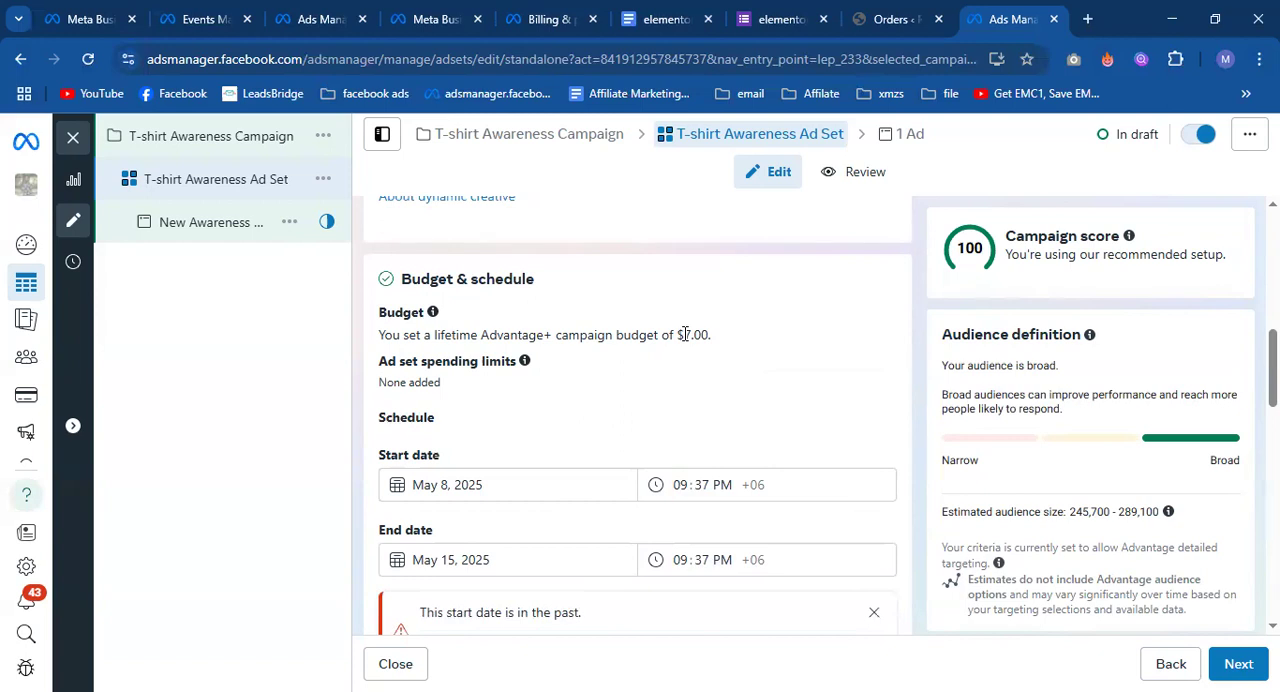
Review the ad set's Advantage+ audience settings, including age, gender and detailed targeting.
{"action": "scroll", "coordinate": [686, 334], "scroll_direction": "down", "scroll_amount": 10}
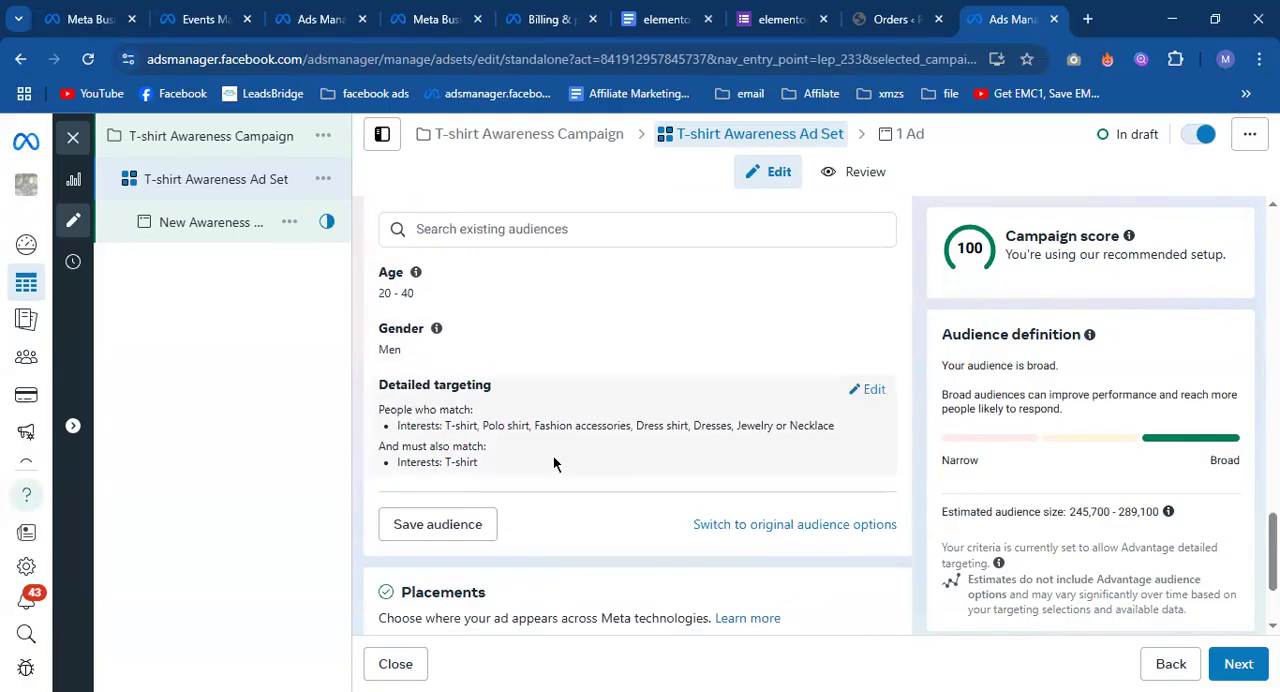
{"action": "scroll", "coordinate": [553, 463], "scroll_direction": "up", "scroll_amount": 4}
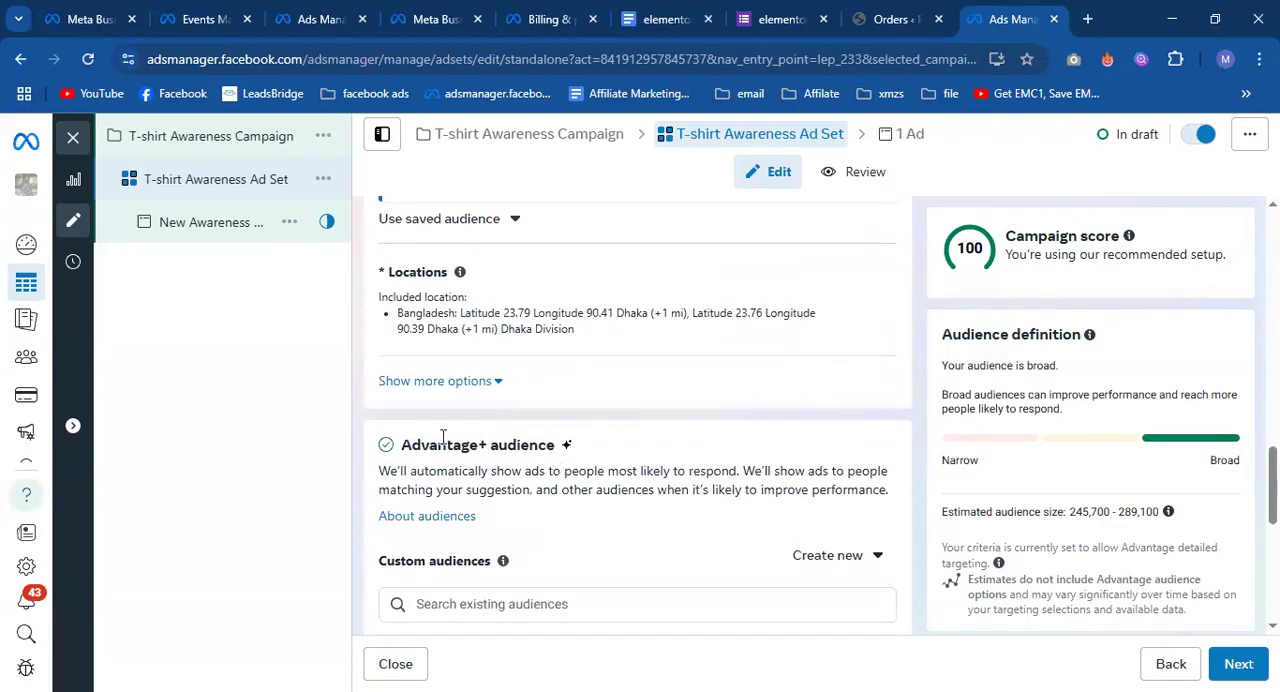
{"action": "left_click_drag", "start_coordinate": [403, 441], "coordinate": [538, 442]}
{"action": "left_click", "coordinate": [541, 441]}
{"action": "scroll", "coordinate": [541, 441], "scroll_direction": "down", "scroll_amount": 3}
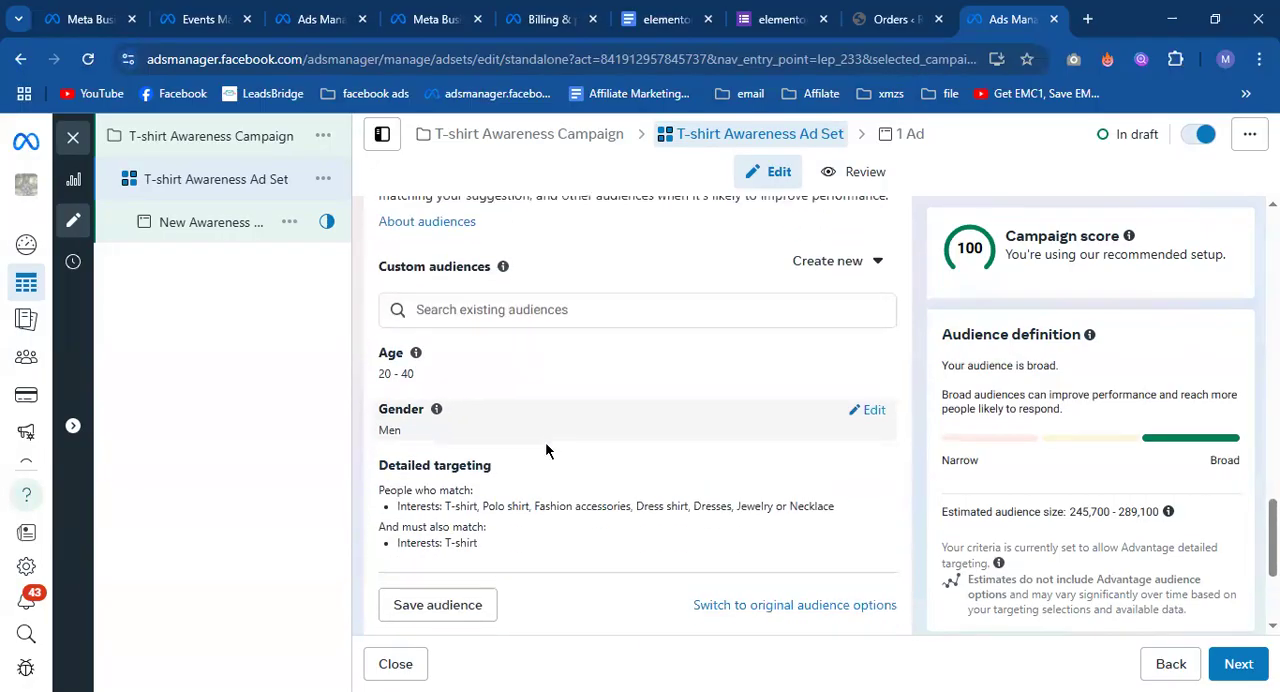
{"action": "scroll", "coordinate": [535, 449], "scroll_direction": "down", "scroll_amount": 2}
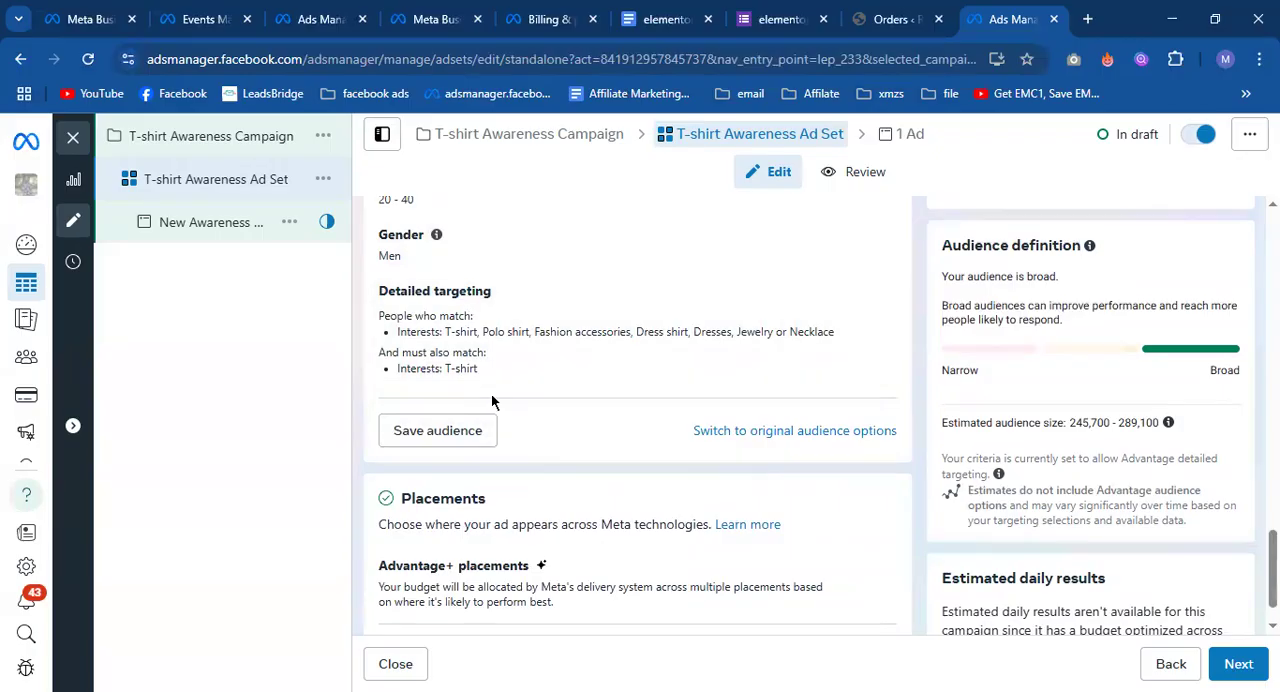
Open the ad set's placement options for editing.
{"action": "scroll", "coordinate": [437, 386], "scroll_direction": "down", "scroll_amount": 1}
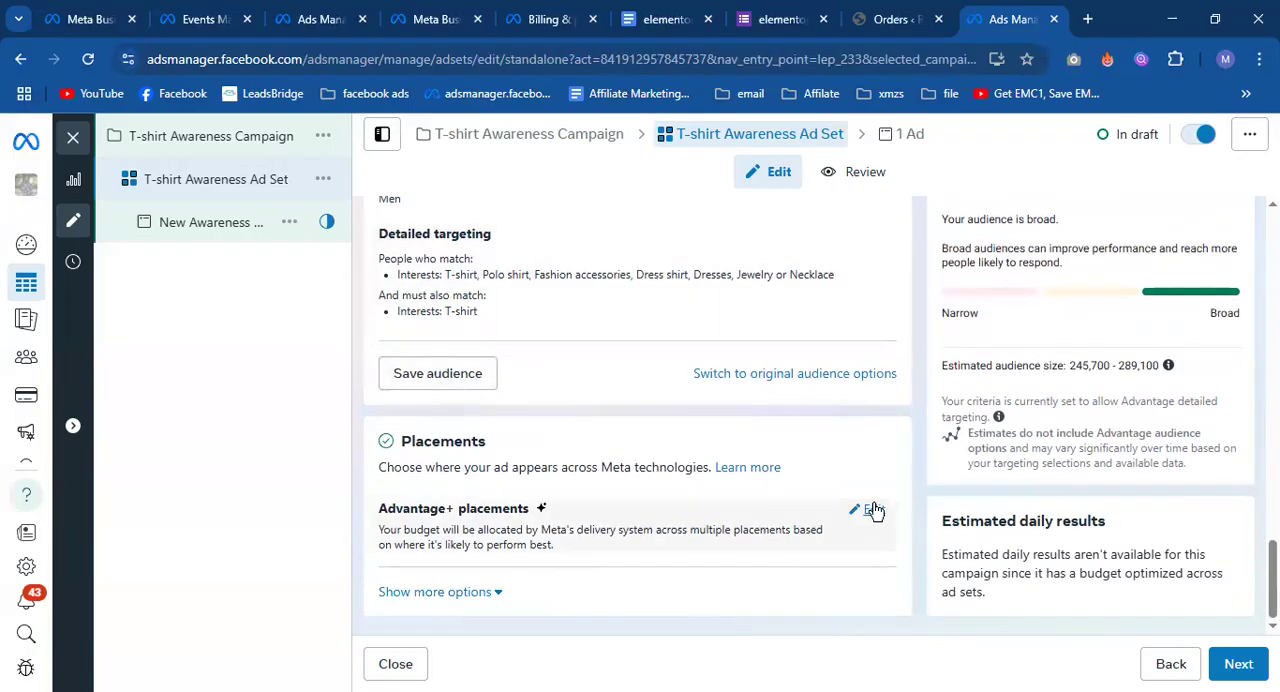
{"action": "left_click", "coordinate": [873, 511]}
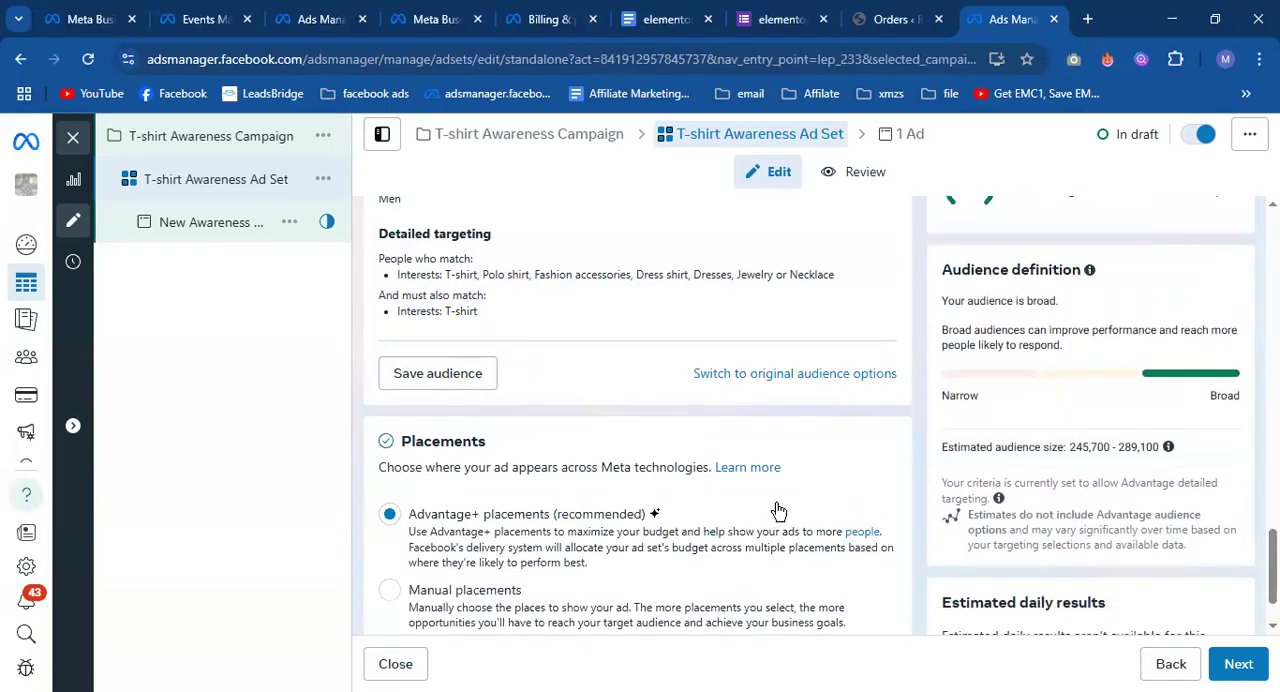
{"action": "scroll", "coordinate": [783, 502], "scroll_direction": "up", "scroll_amount": 1}
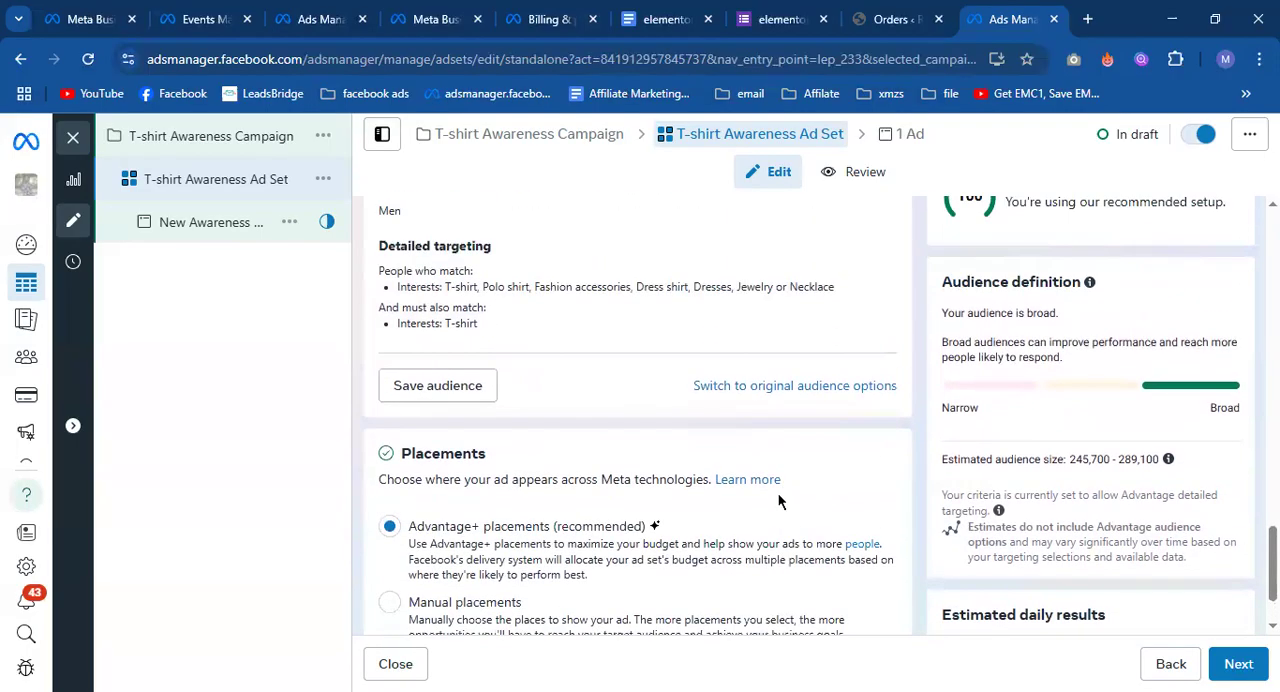
{"action": "scroll", "coordinate": [780, 495], "scroll_direction": "down", "scroll_amount": 1}
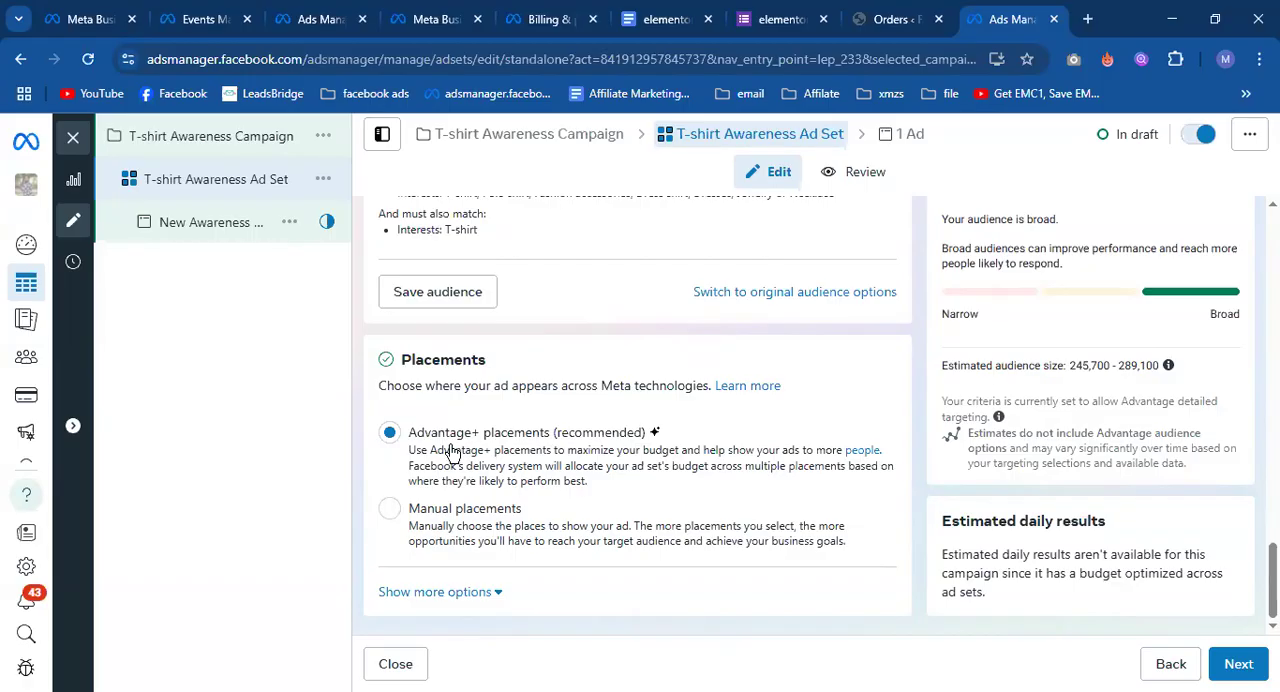
Open the Facebook home page in a new browser tab and examine where sponsored ads are placed.
{"action": "left_click", "coordinate": [1087, 19]}
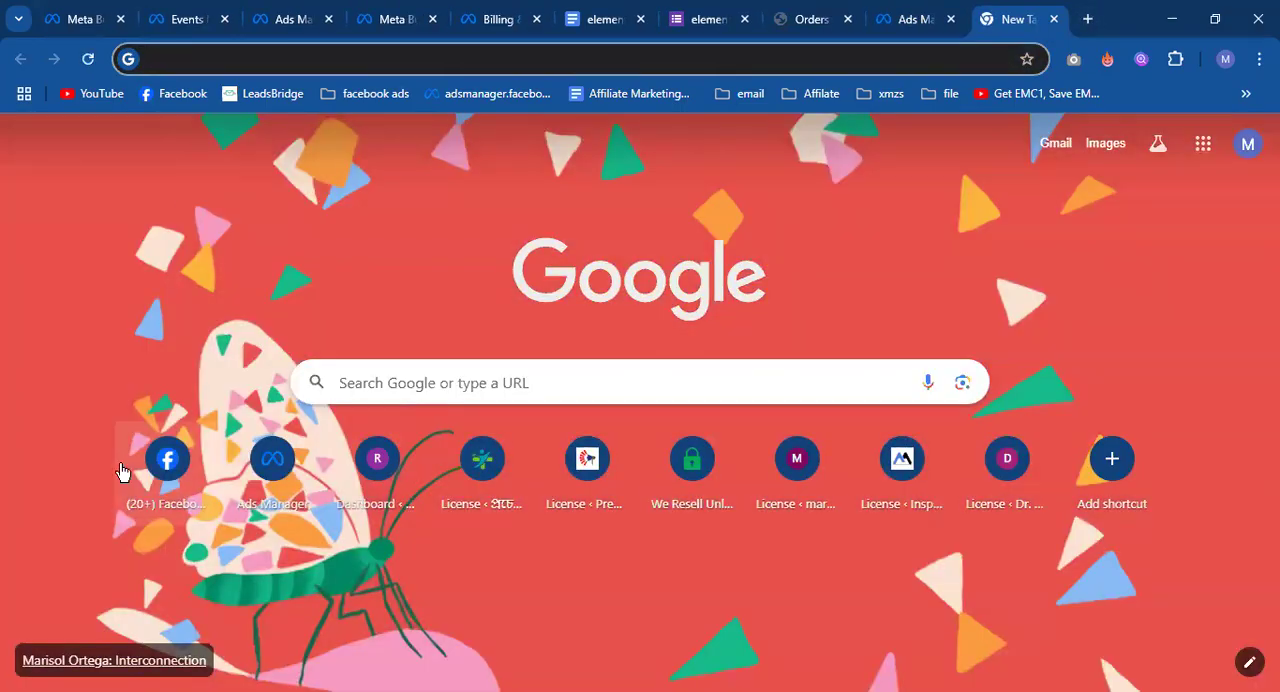
{"action": "left_click", "coordinate": [155, 461]}
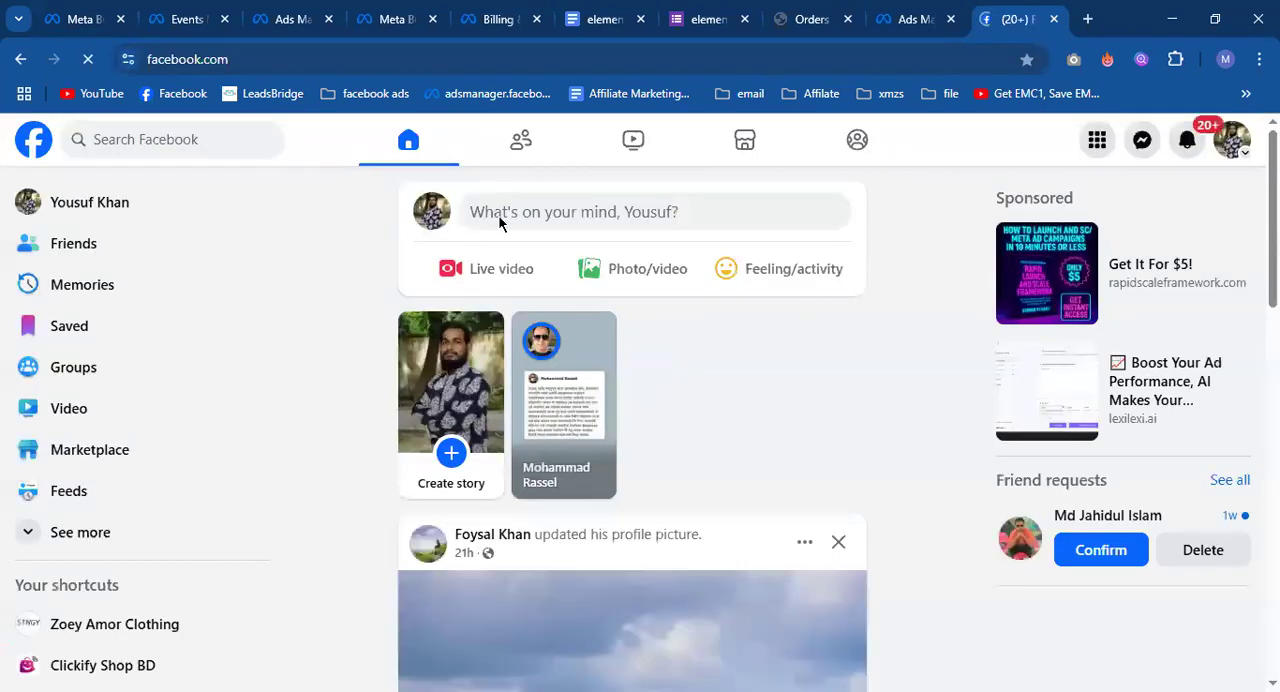
{"action": "left_click_drag", "start_coordinate": [995, 198], "coordinate": [1069, 195]}
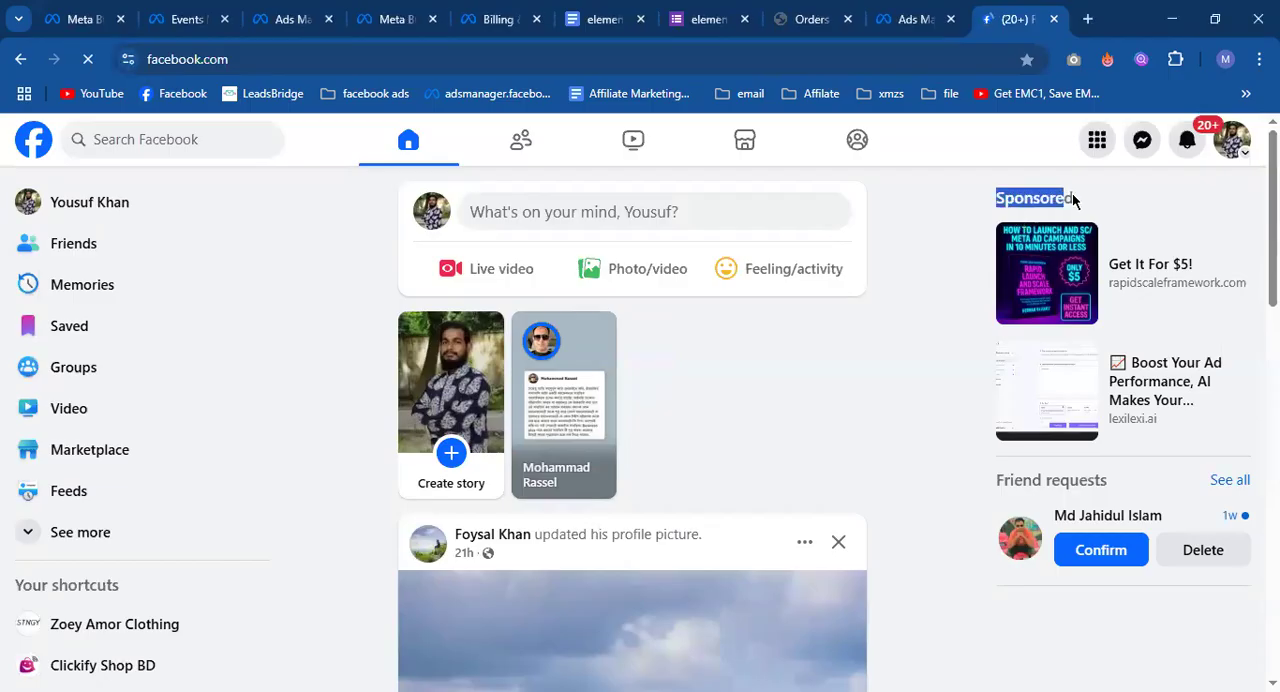
{"action": "left_click", "coordinate": [979, 191]}
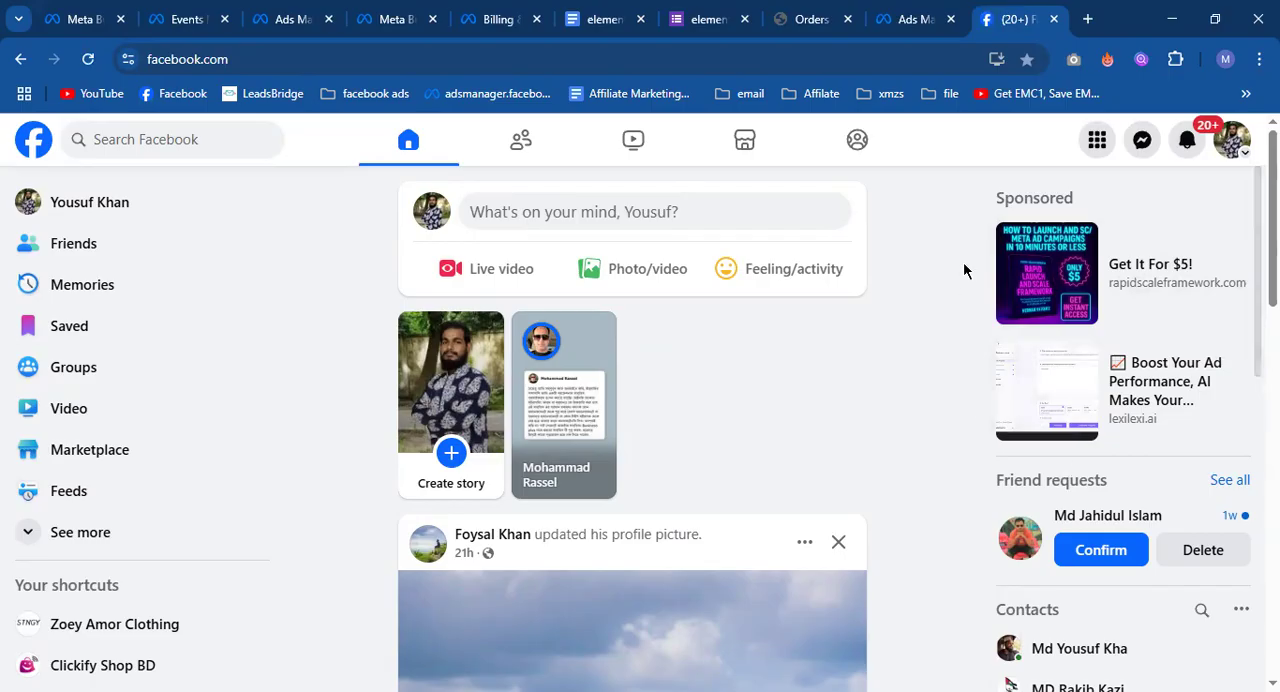
{"action": "scroll", "coordinate": [1176, 370], "scroll_direction": "down", "scroll_amount": 2}
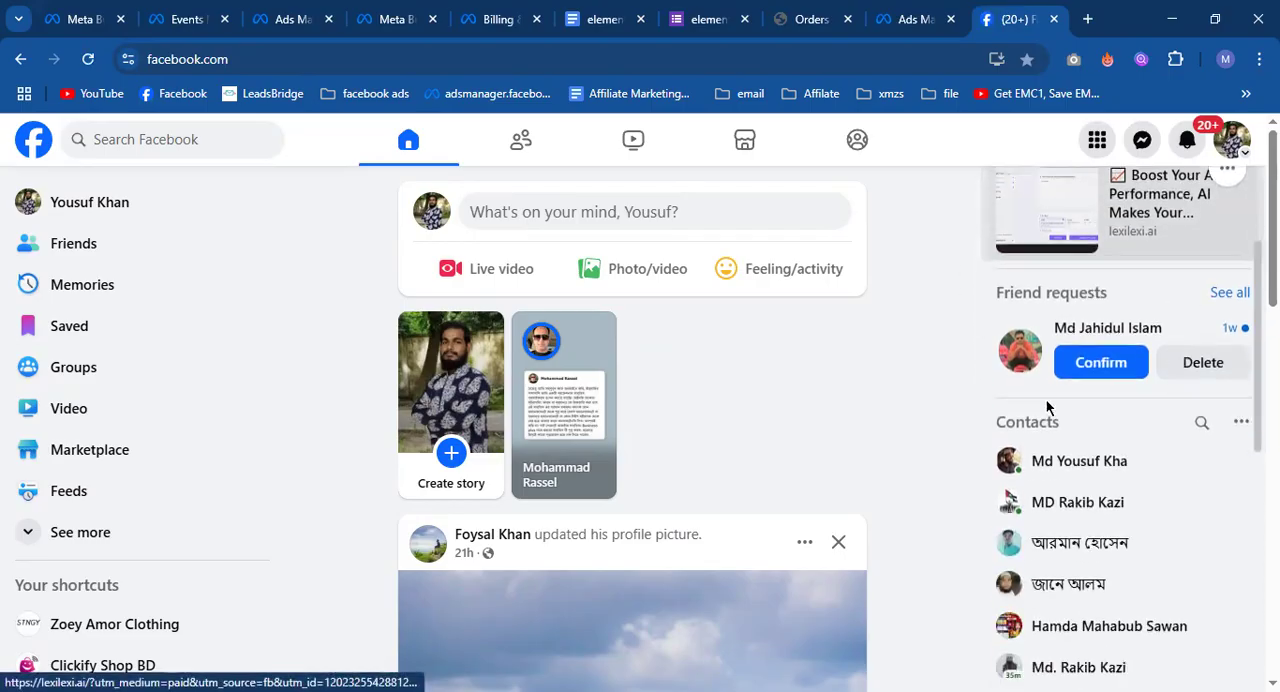
{"action": "scroll", "coordinate": [1176, 372], "scroll_direction": "up", "scroll_amount": 2}
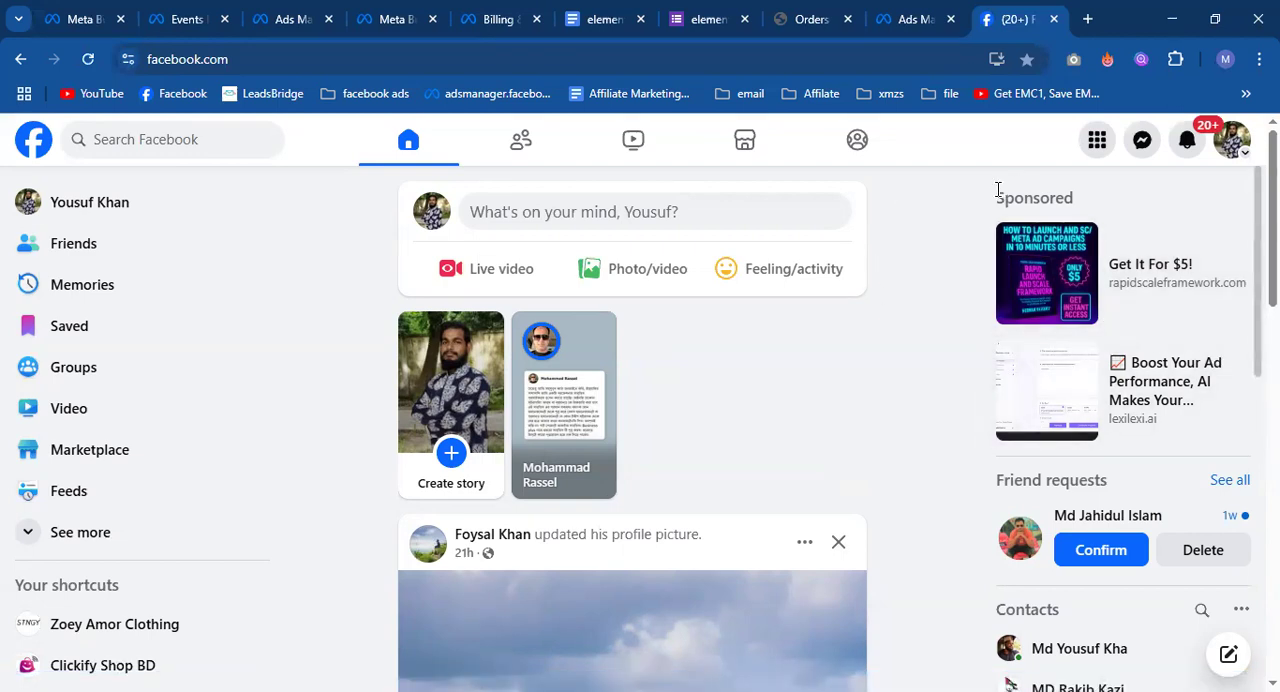
{"action": "left_click_drag", "start_coordinate": [998, 192], "coordinate": [1089, 190]}
{"action": "left_click", "coordinate": [1089, 190]}
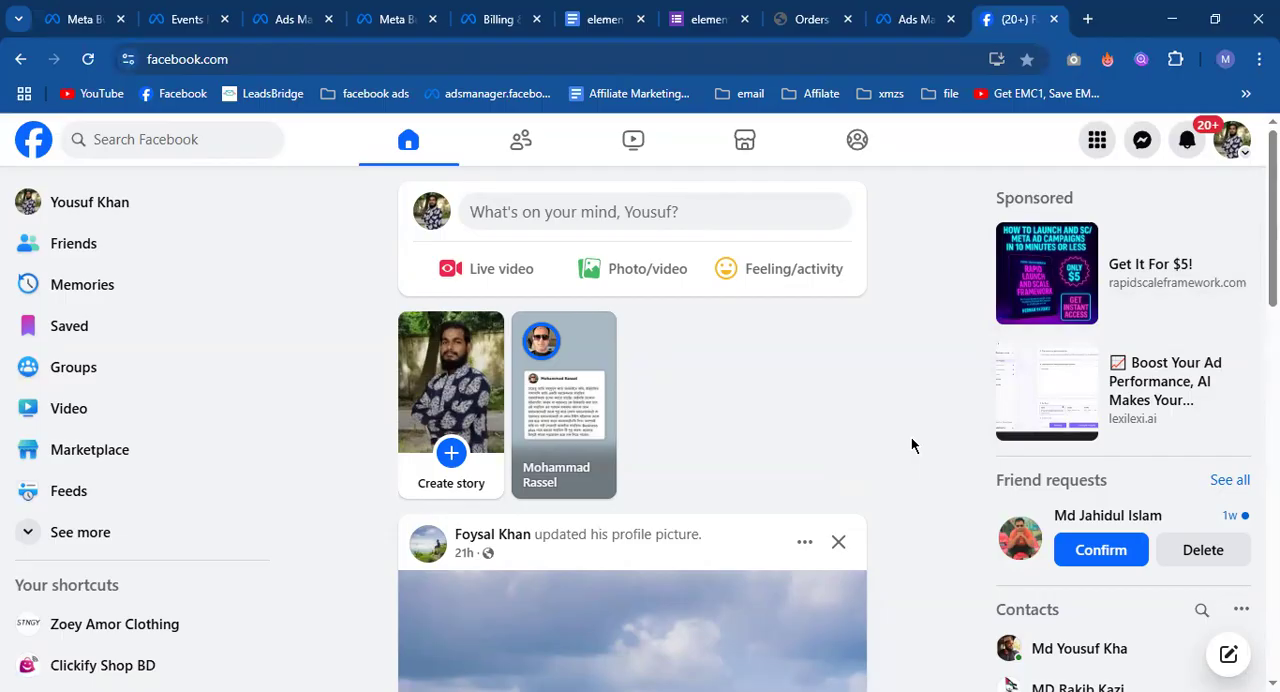
Return to Ads Manager, change the ad set to Manual placements, and look over the available platforms.
{"action": "left_click", "coordinate": [932, 14]}
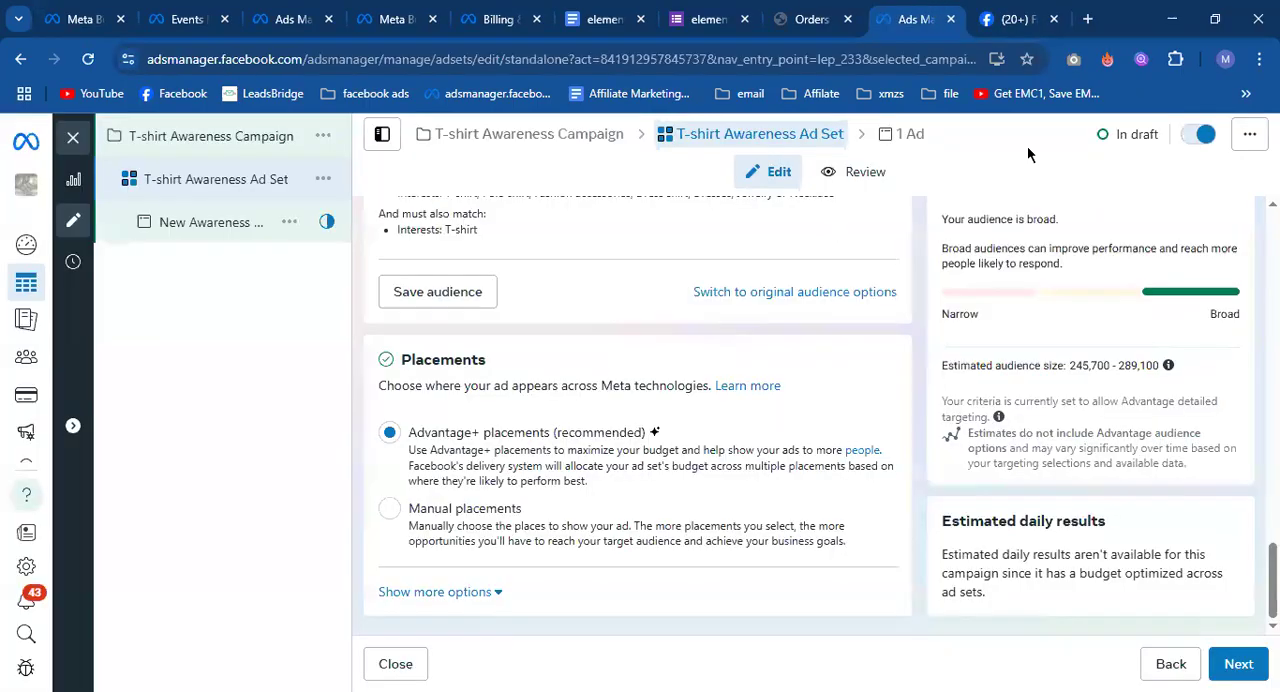
{"action": "left_click", "coordinate": [389, 510]}
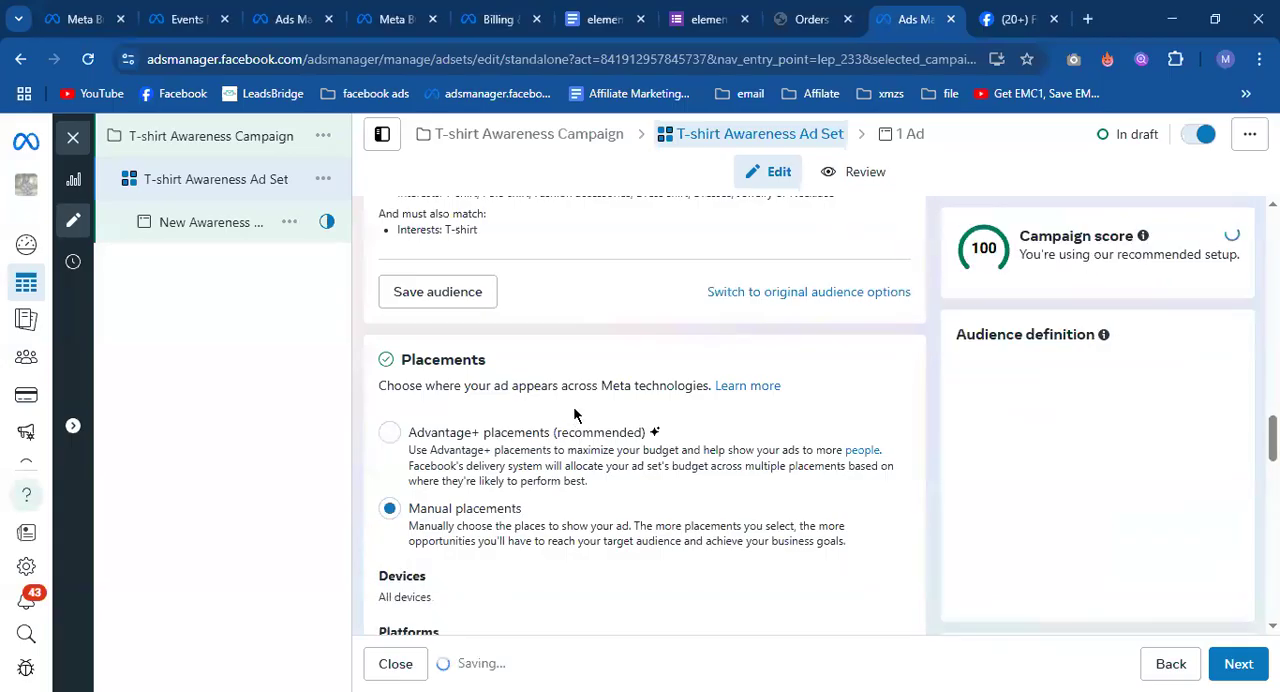
{"action": "scroll", "coordinate": [575, 406], "scroll_direction": "down", "scroll_amount": 2}
{"action": "scroll", "coordinate": [575, 417], "scroll_direction": "down", "scroll_amount": 3}
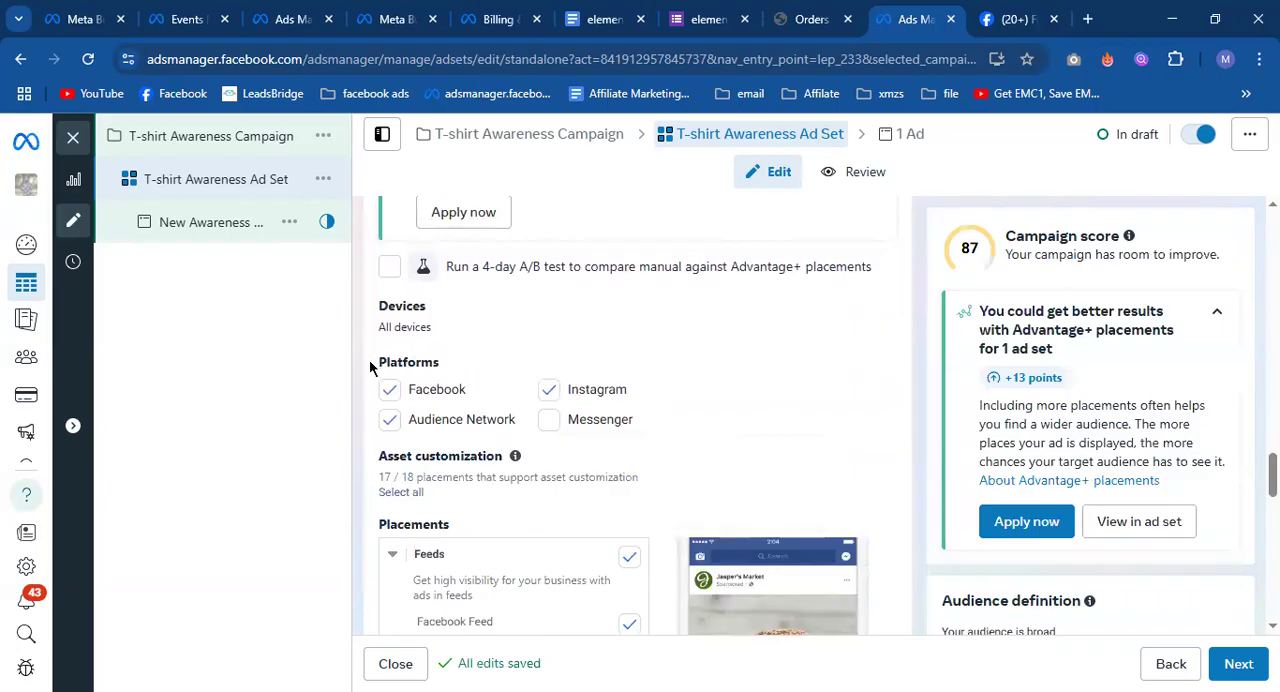
{"action": "left_click_drag", "start_coordinate": [377, 362], "coordinate": [436, 362]}
{"action": "left_click", "coordinate": [450, 364]}
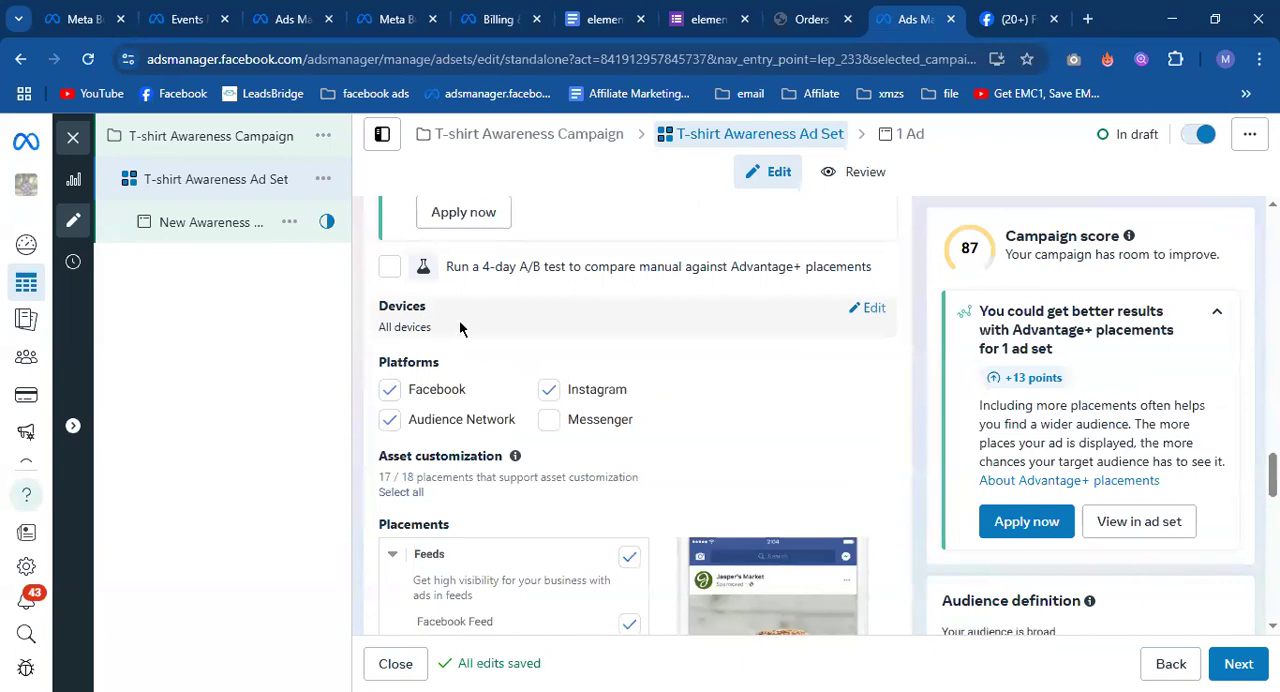
Restrict the placement devices to Mobile by deselecting Desktop.
{"action": "left_click", "coordinate": [856, 312]}
{"action": "left_click", "coordinate": [665, 346]}
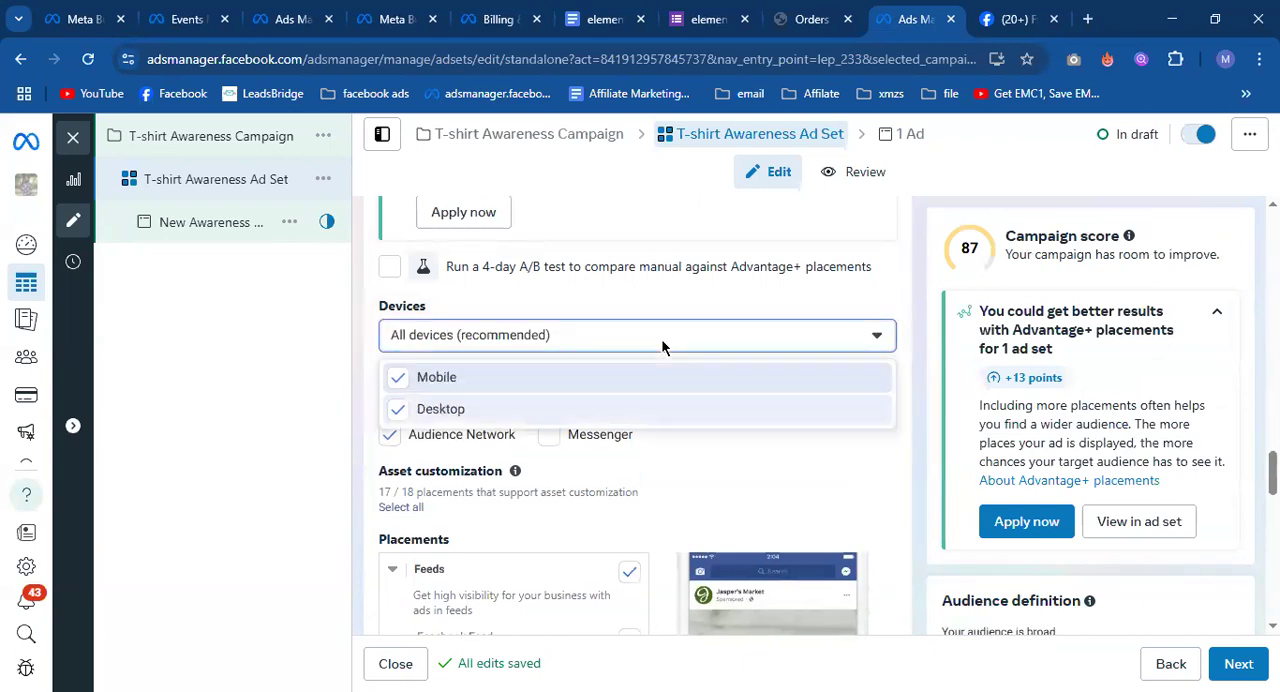
{"action": "left_click", "coordinate": [467, 406]}
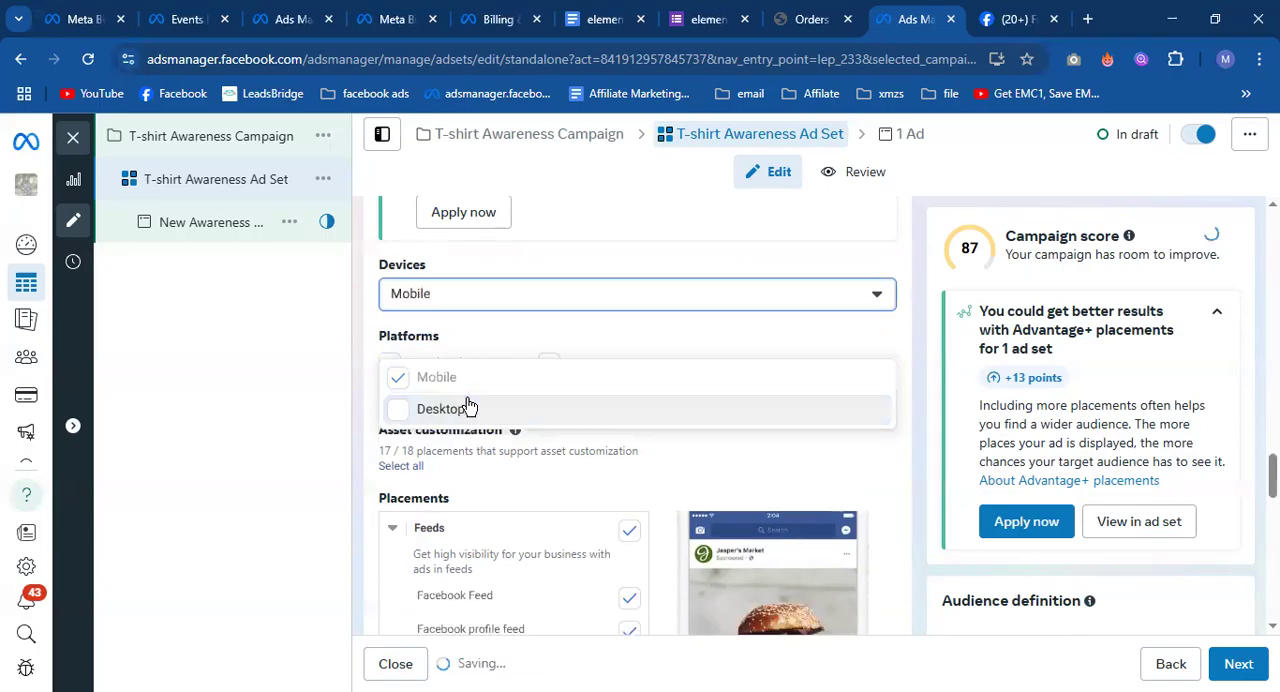
Include Desktop again in the ad set's placement devices alongside Mobile.
{"action": "left_click", "coordinate": [408, 411]}
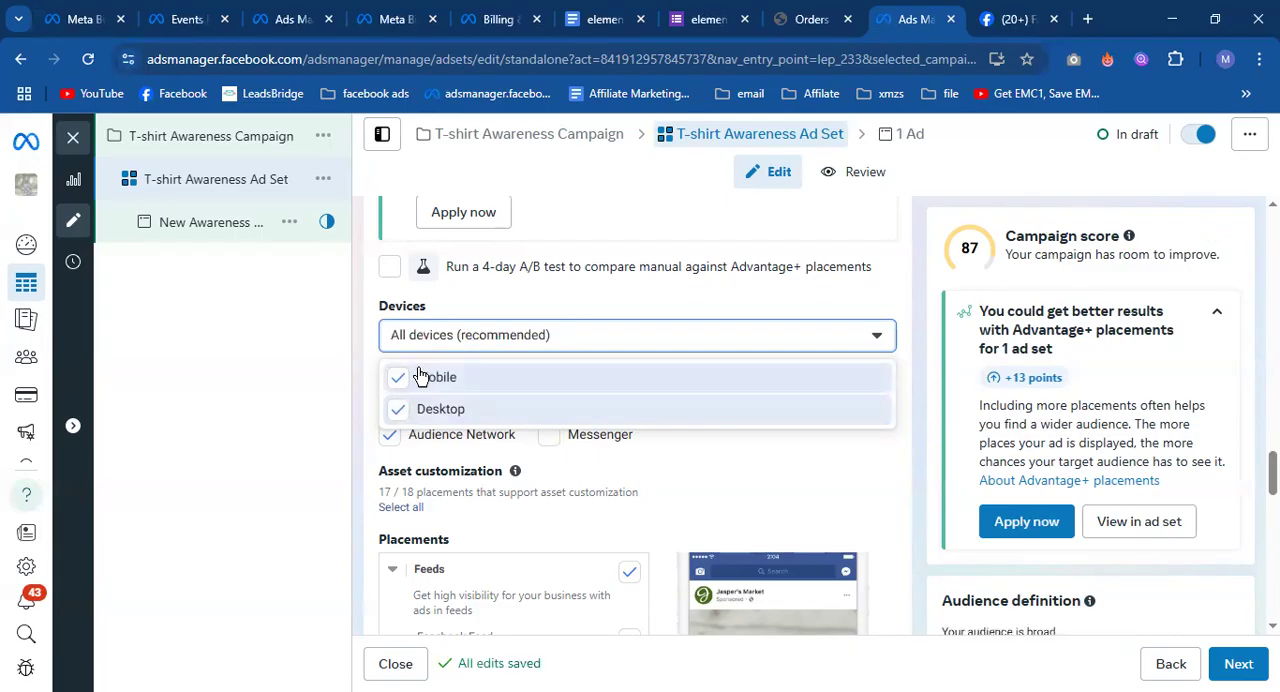
{"action": "left_click", "coordinate": [363, 340]}
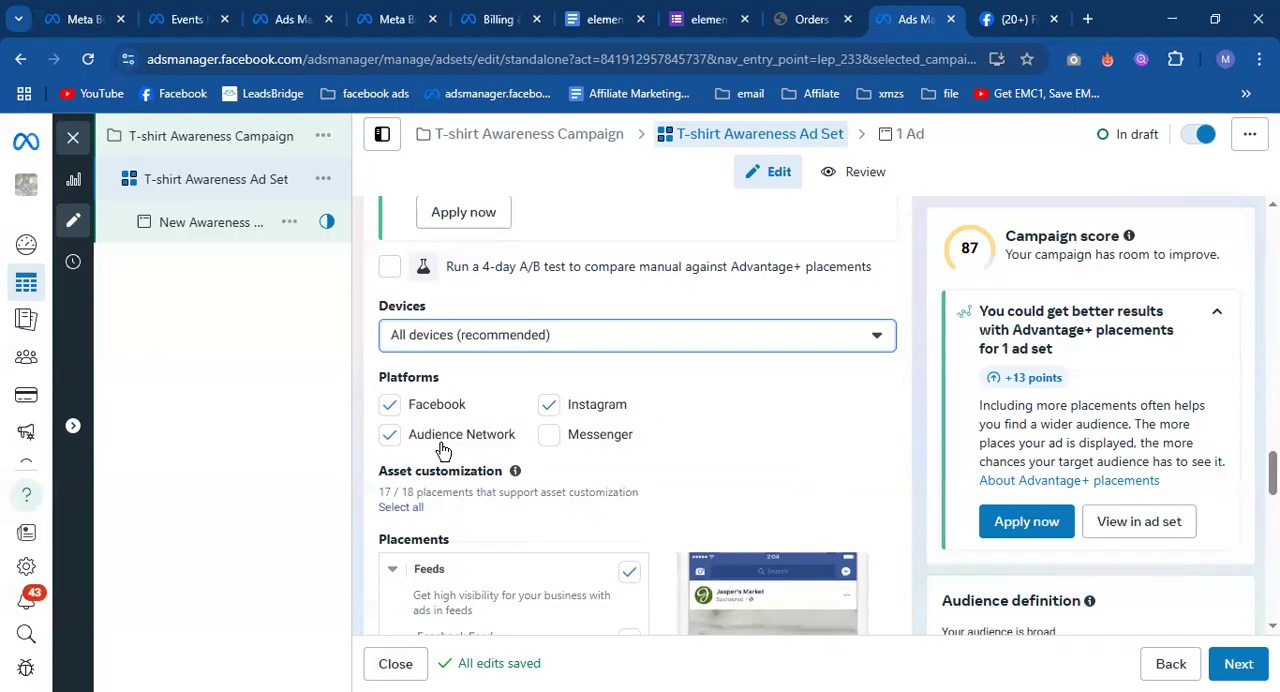
Look through the placement list and deselect Audience Network from the ad set's platforms.
{"action": "scroll", "coordinate": [440, 441], "scroll_direction": "up", "scroll_amount": 1}
{"action": "scroll", "coordinate": [435, 440], "scroll_direction": "down", "scroll_amount": 7}
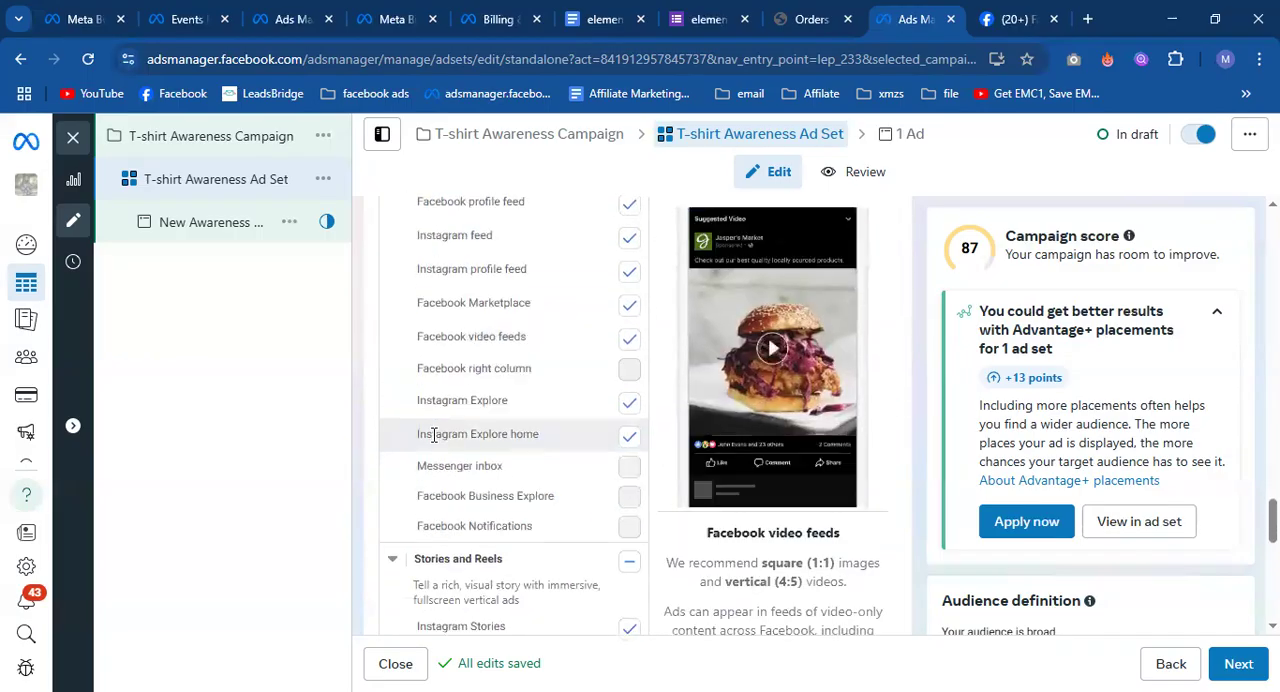
{"action": "scroll", "coordinate": [433, 440], "scroll_direction": "down", "scroll_amount": 6}
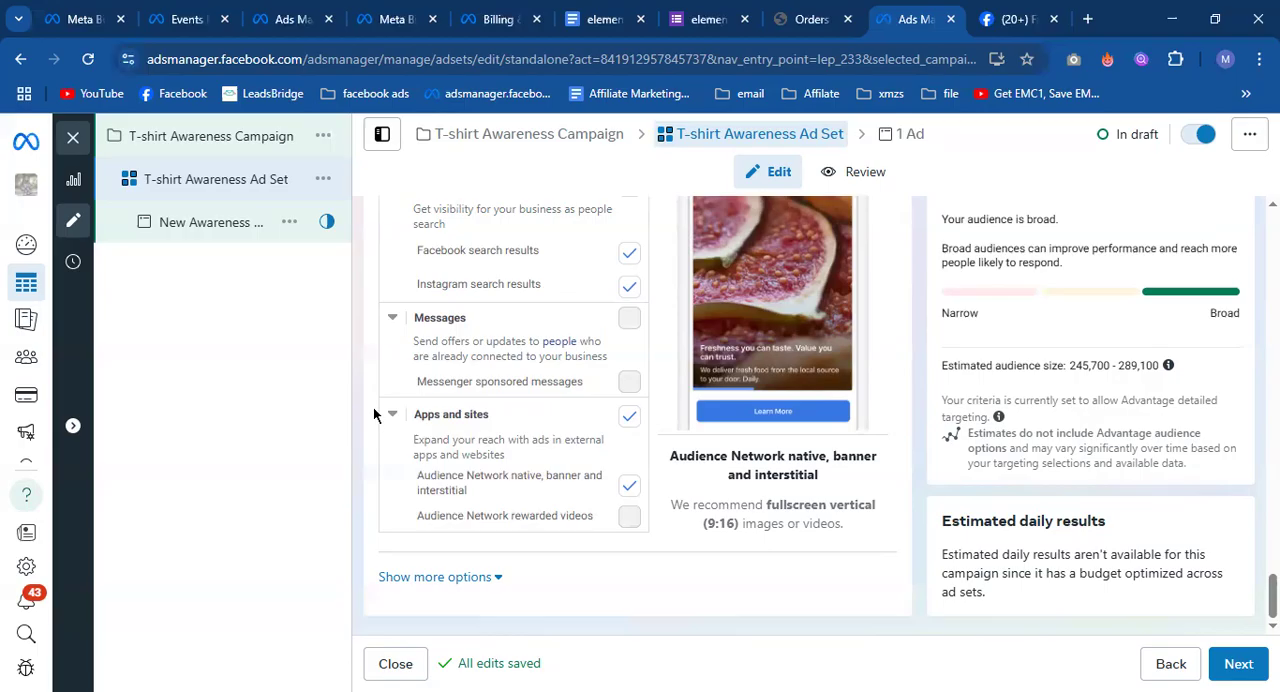
{"action": "scroll", "coordinate": [374, 416], "scroll_direction": "up", "scroll_amount": 2}
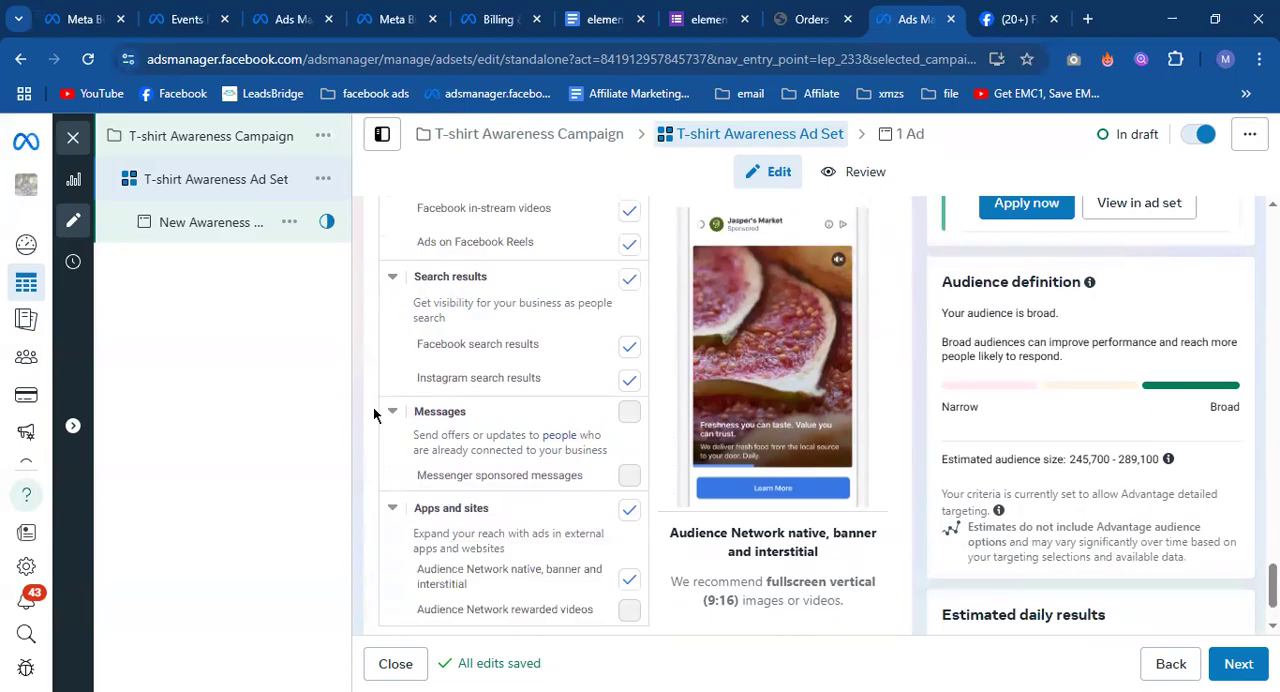
{"action": "scroll", "coordinate": [376, 416], "scroll_direction": "down", "scroll_amount": 1}
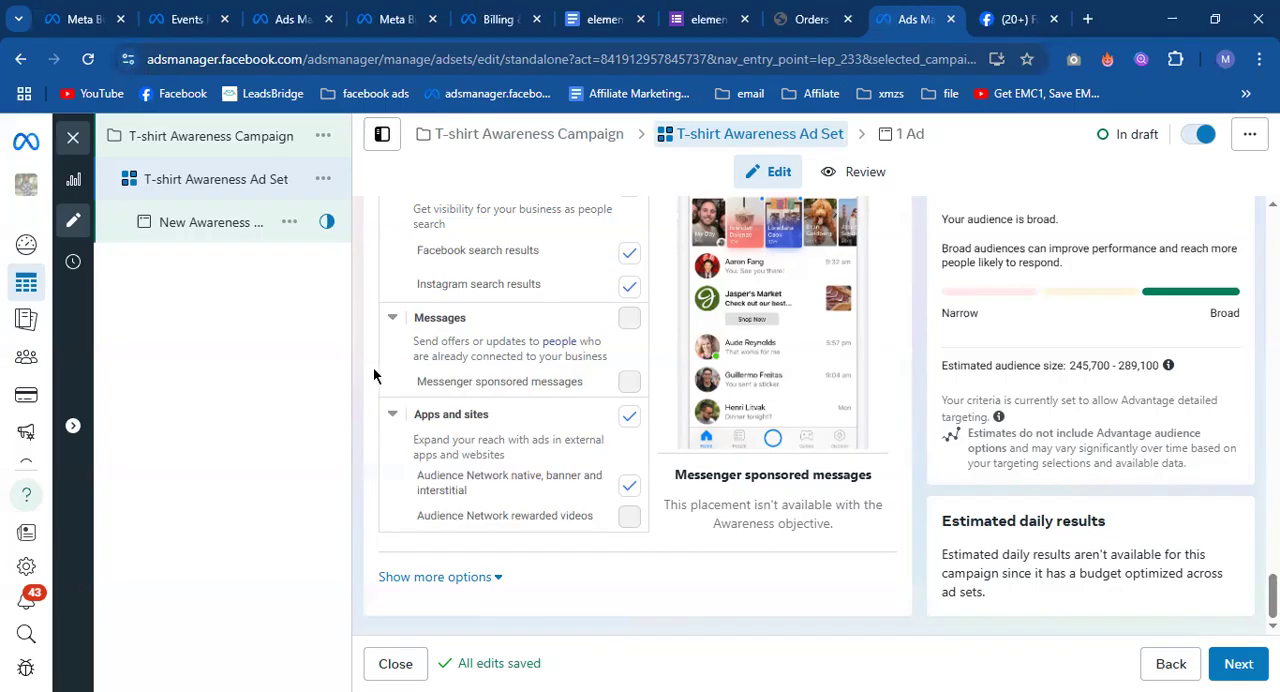
{"action": "scroll", "coordinate": [401, 383], "scroll_direction": "up", "scroll_amount": 10}
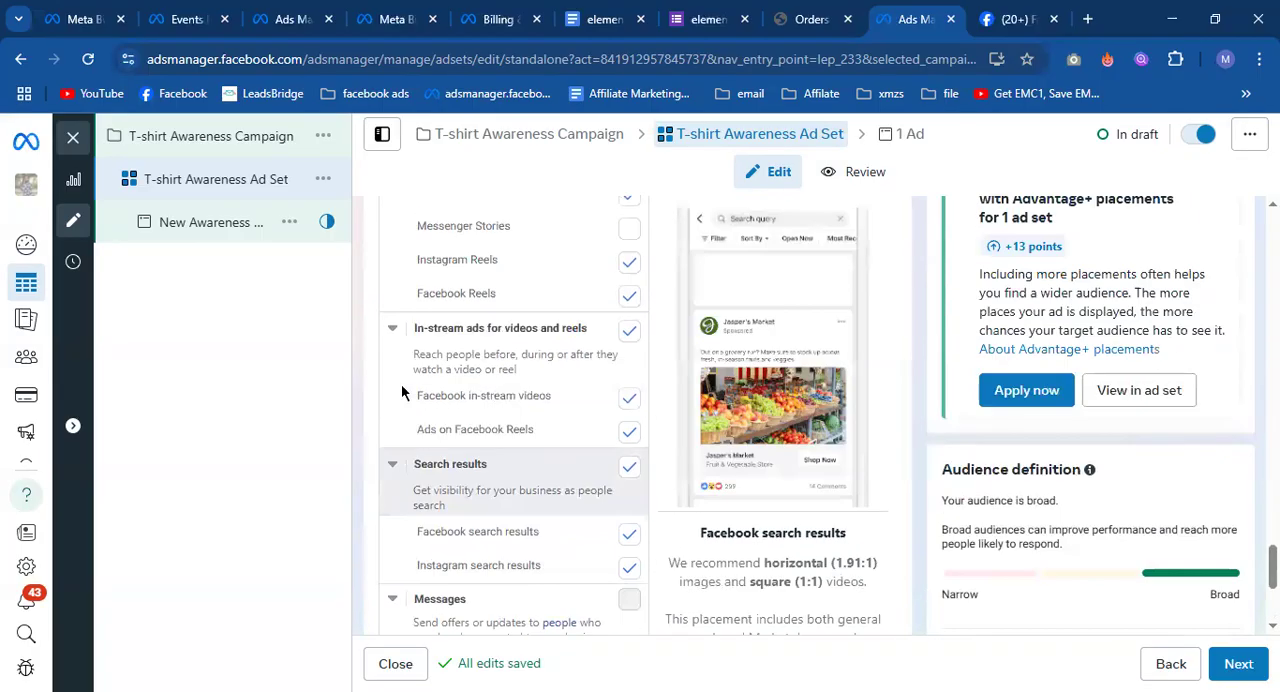
{"action": "scroll", "coordinate": [403, 370], "scroll_direction": "up", "scroll_amount": 2}
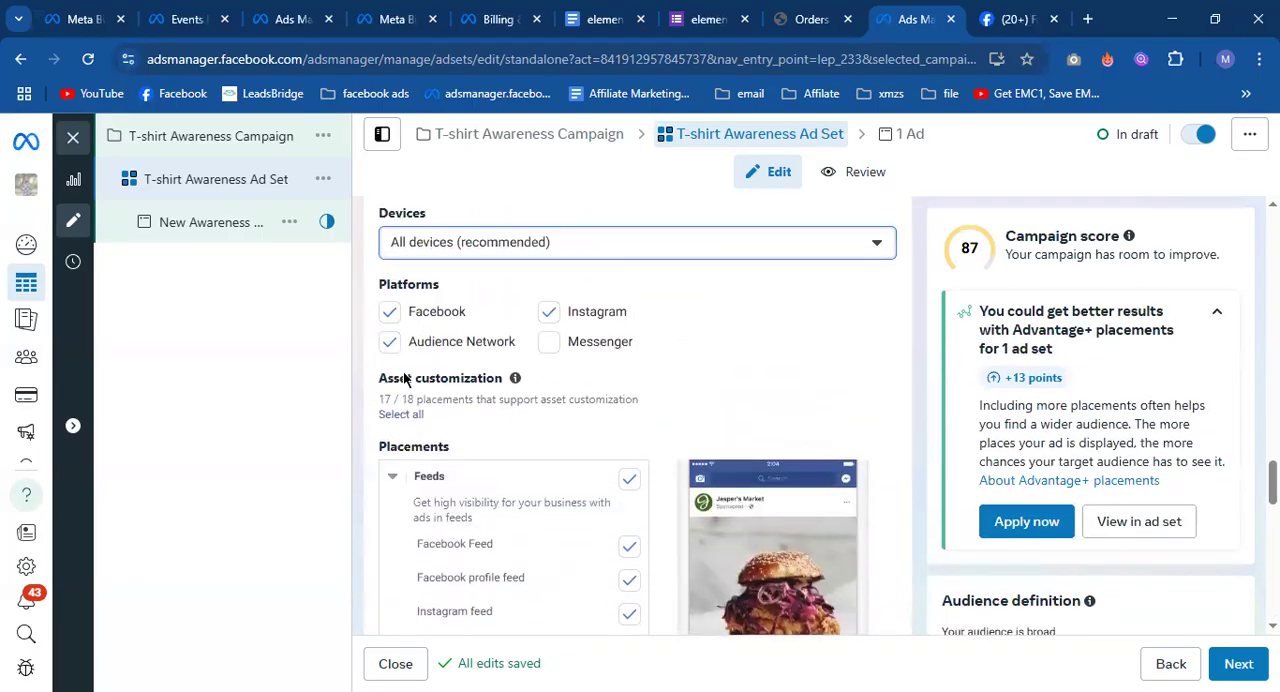
{"action": "left_click", "coordinate": [390, 341]}
{"action": "left_click", "coordinate": [388, 343]}
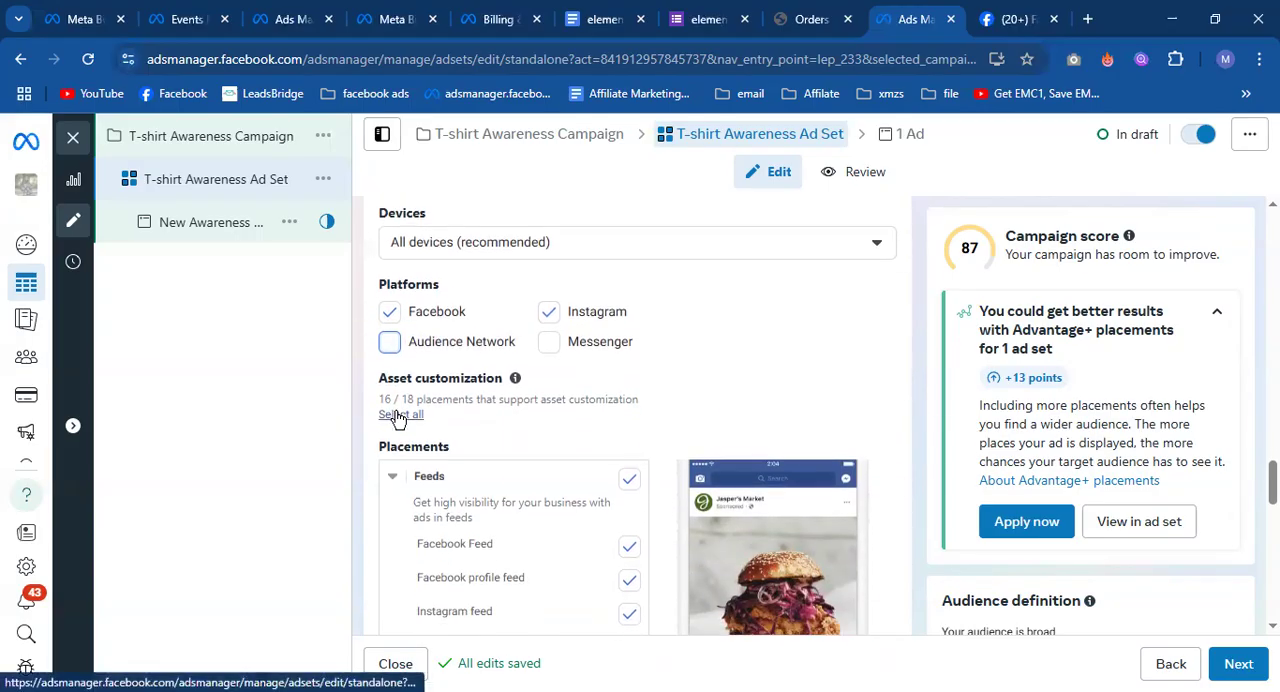
Compare the Feeds placements with the Facebook home page in the other browser tab, and return to Ads Manager.
{"action": "scroll", "coordinate": [397, 416], "scroll_direction": "down", "scroll_amount": 2}
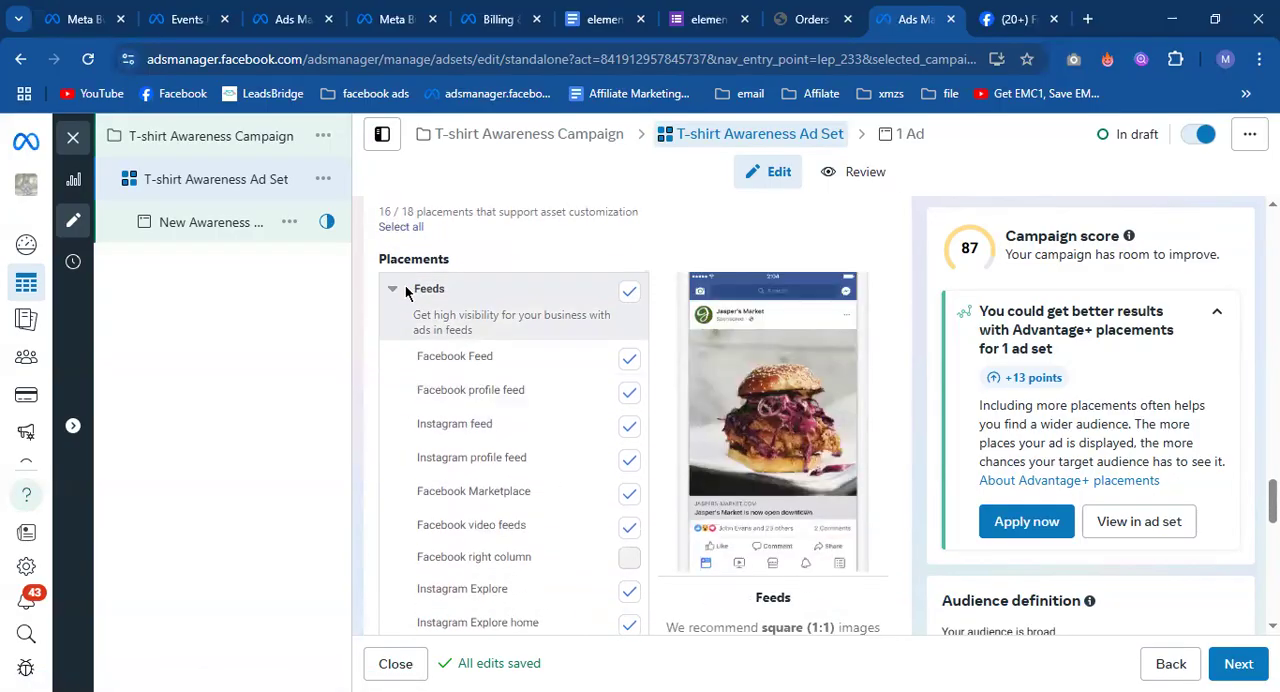
{"action": "scroll", "coordinate": [405, 290], "scroll_direction": "down", "scroll_amount": 2}
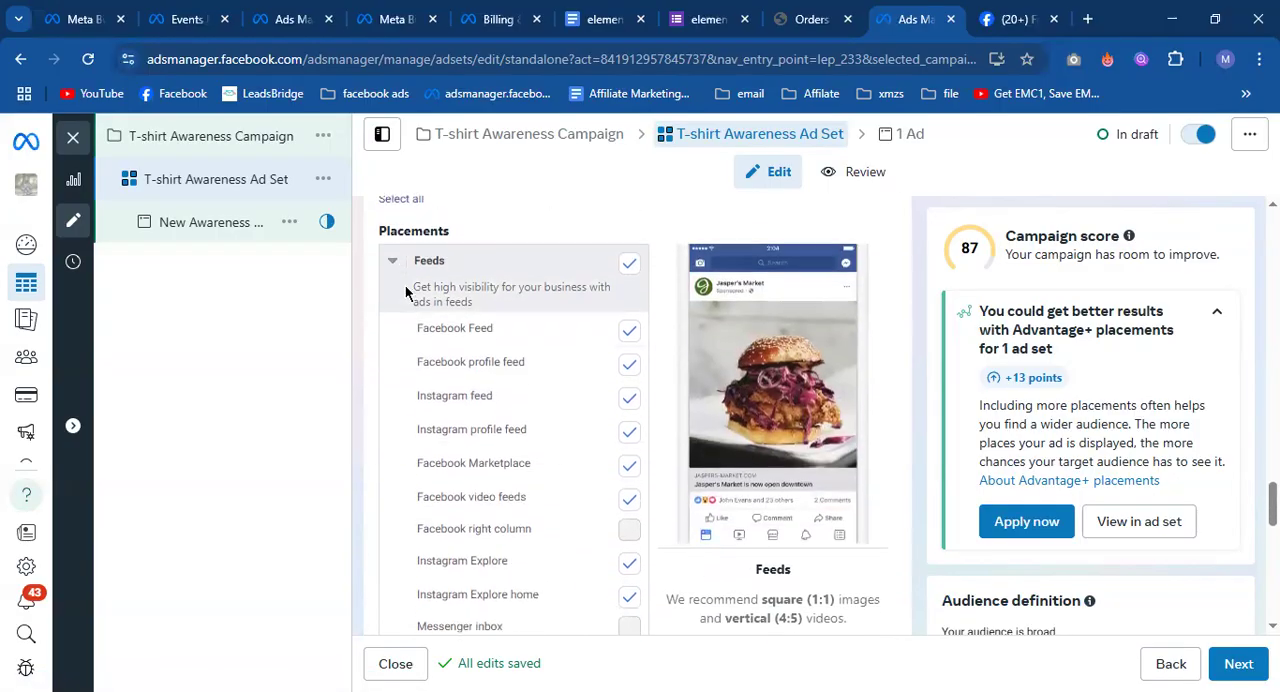
{"action": "scroll", "coordinate": [405, 290], "scroll_direction": "up", "scroll_amount": 1}
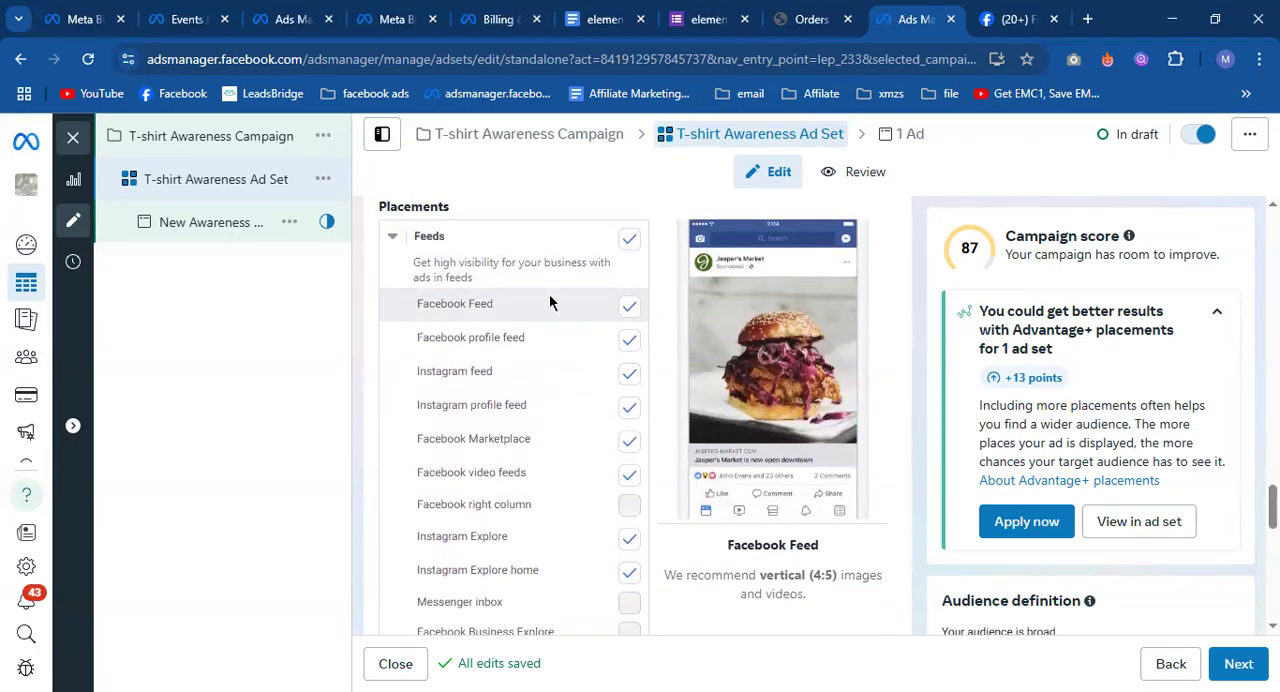
{"action": "left_click", "coordinate": [1015, 19]}
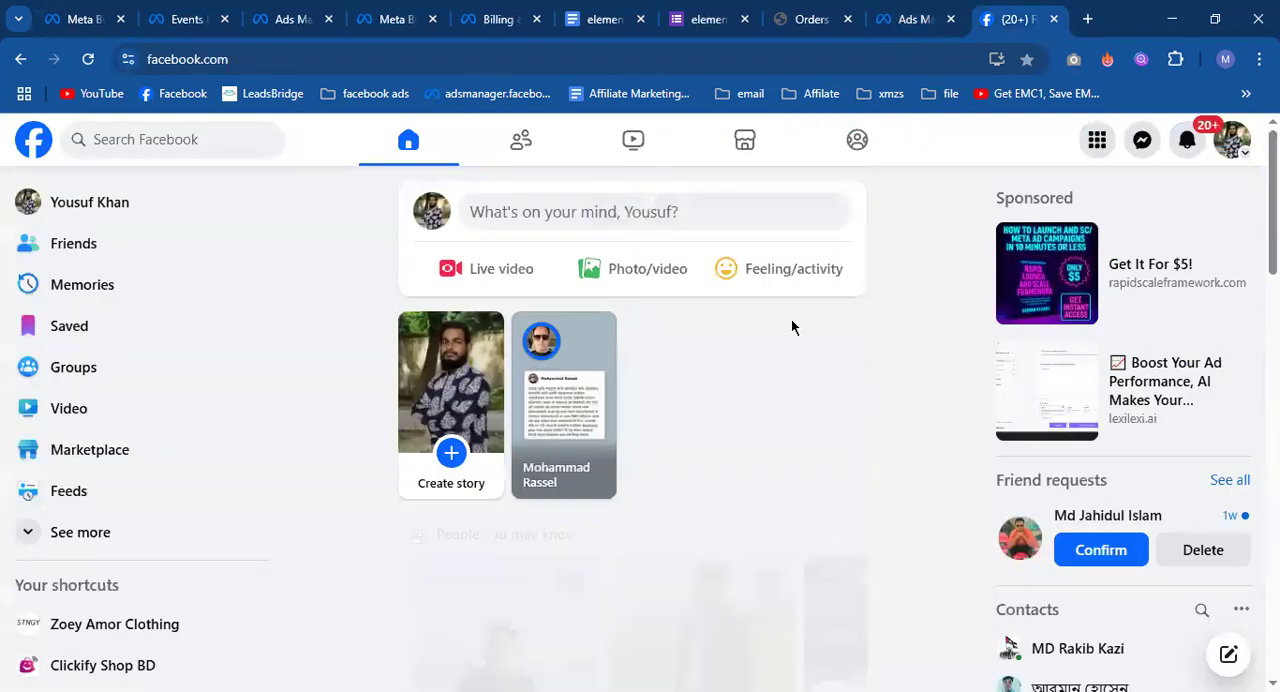
{"action": "left_click", "coordinate": [879, 14]}
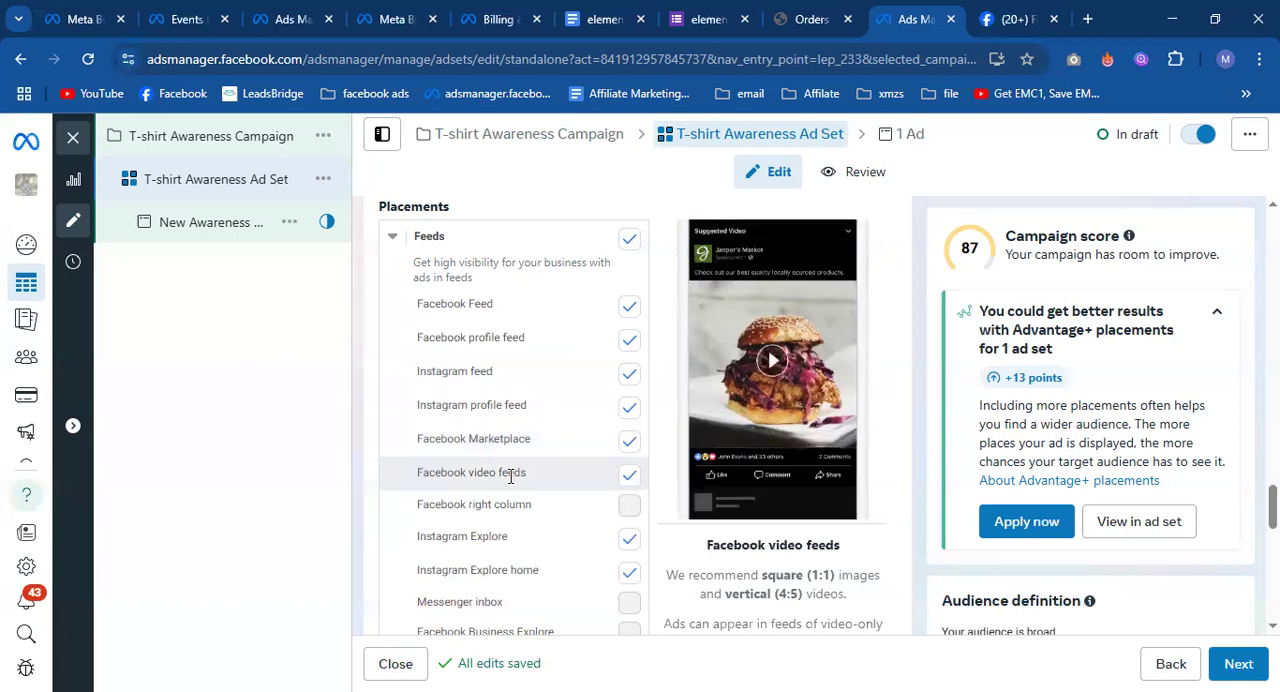
{"action": "left_click", "coordinate": [990, 19]}
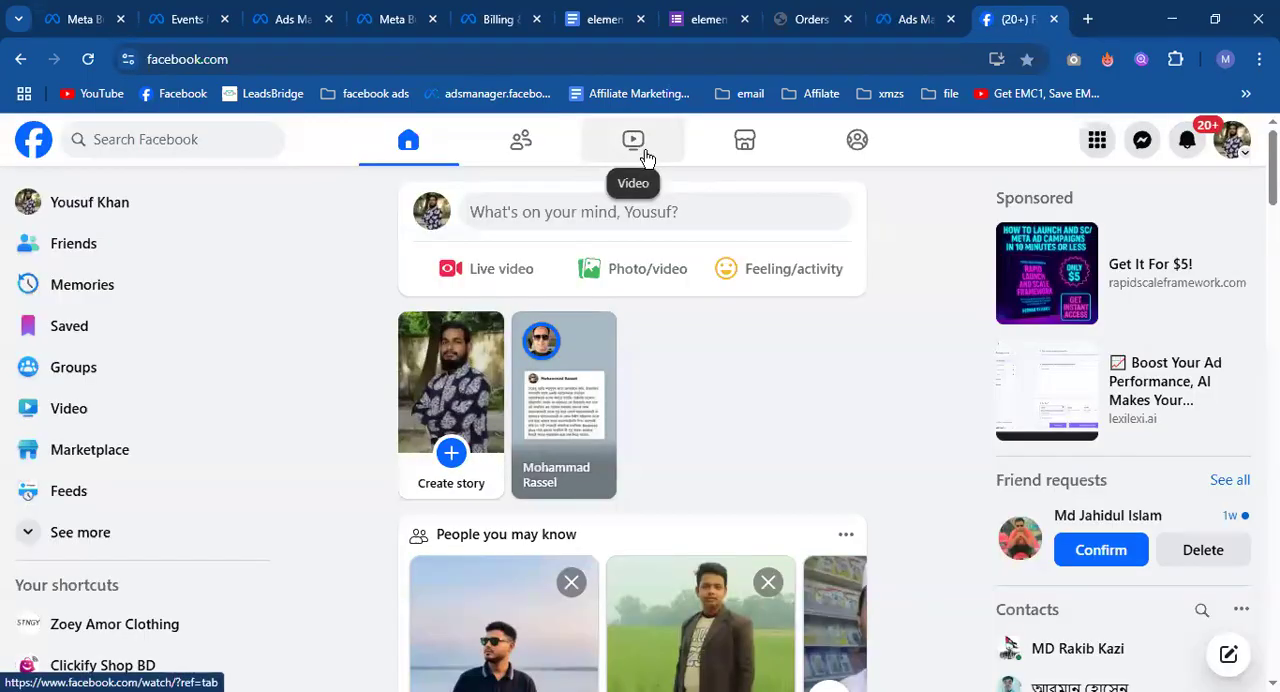
{"action": "scroll", "coordinate": [828, 341], "scroll_direction": "down", "scroll_amount": 1}
{"action": "scroll", "coordinate": [828, 341], "scroll_direction": "down", "scroll_amount": 4}
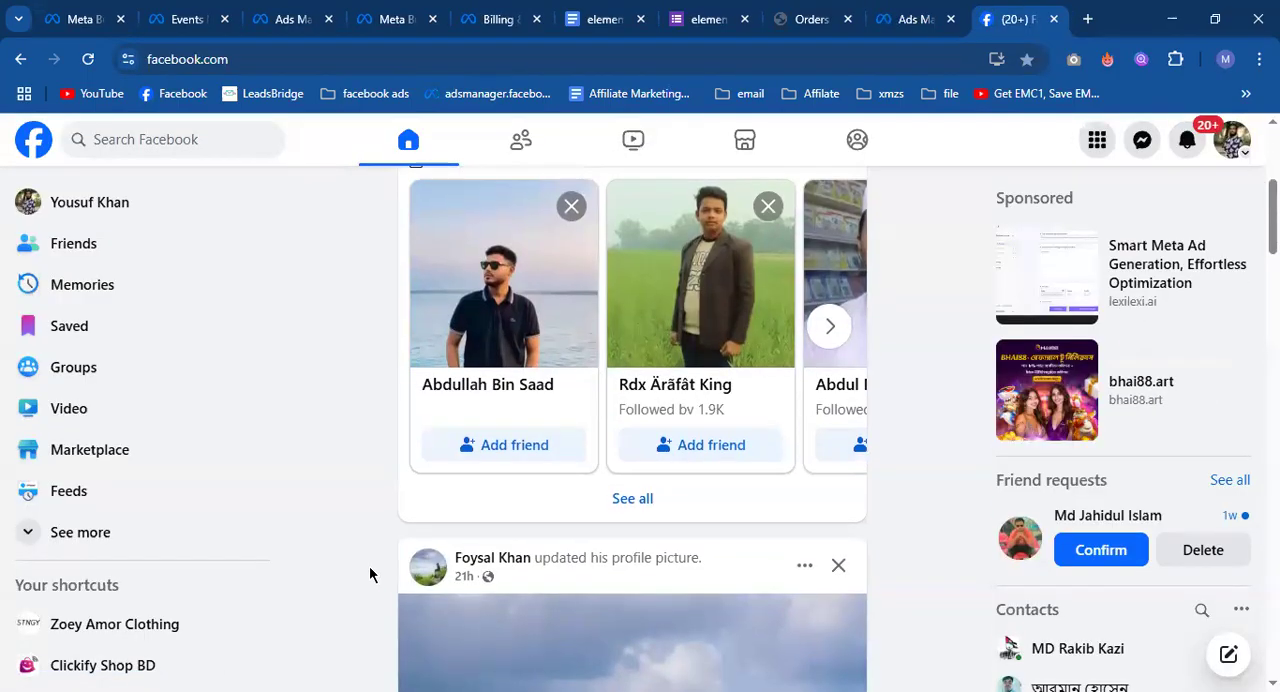
{"action": "scroll", "coordinate": [805, 530], "scroll_direction": "up", "scroll_amount": 2}
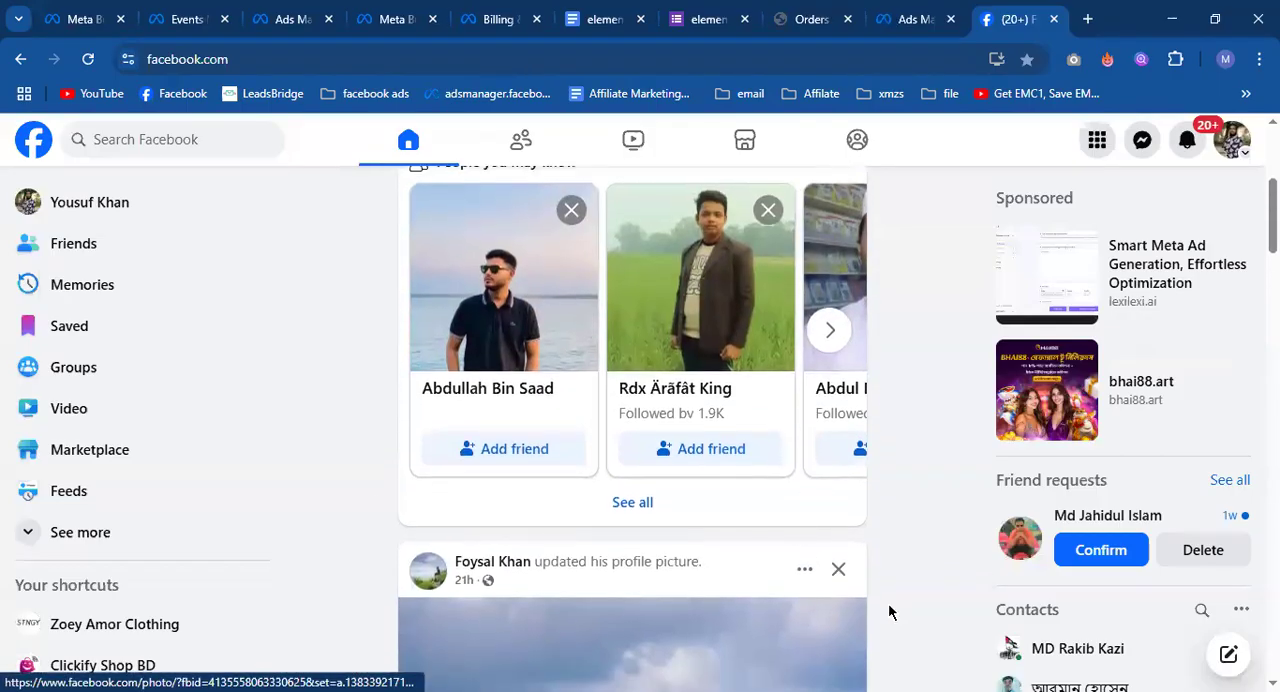
{"action": "left_click", "coordinate": [903, 8]}
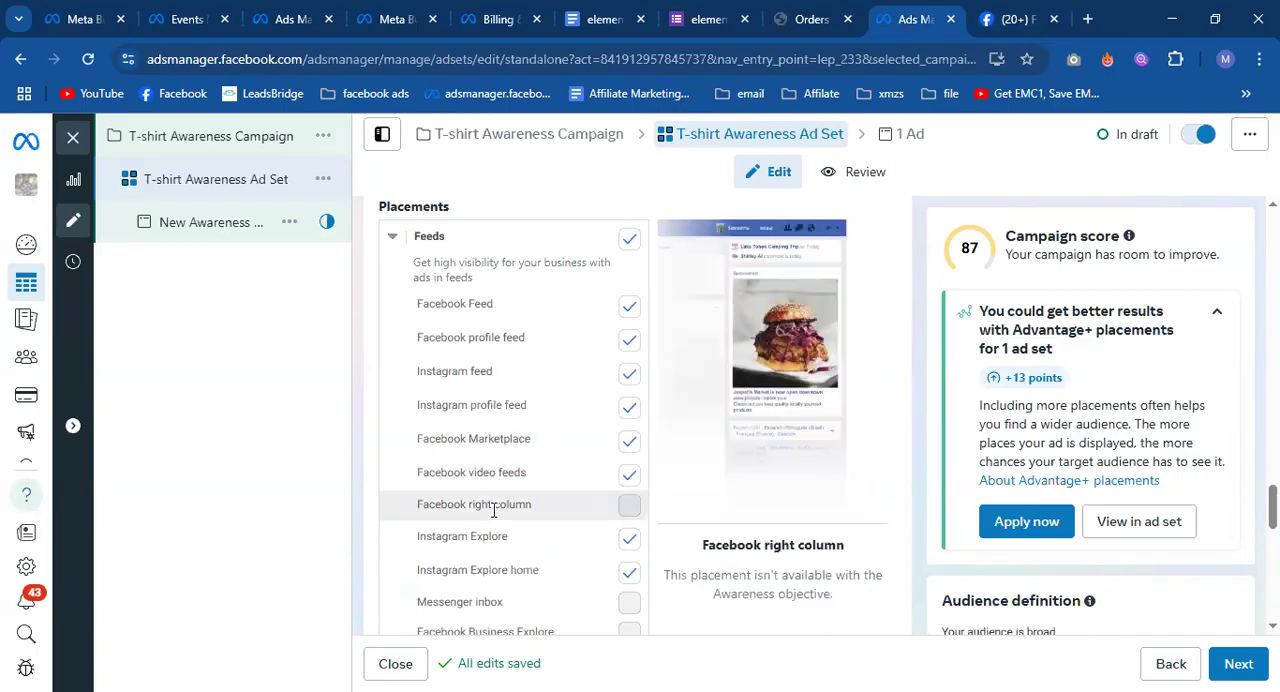
Try adding Messenger to the platforms and check whether the Messenger inbox placement can be selected.
{"action": "scroll", "coordinate": [495, 509], "scroll_direction": "up", "scroll_amount": 1}
{"action": "scroll", "coordinate": [495, 508], "scroll_direction": "down", "scroll_amount": 1}
{"action": "scroll", "coordinate": [550, 505], "scroll_direction": "down", "scroll_amount": 3}
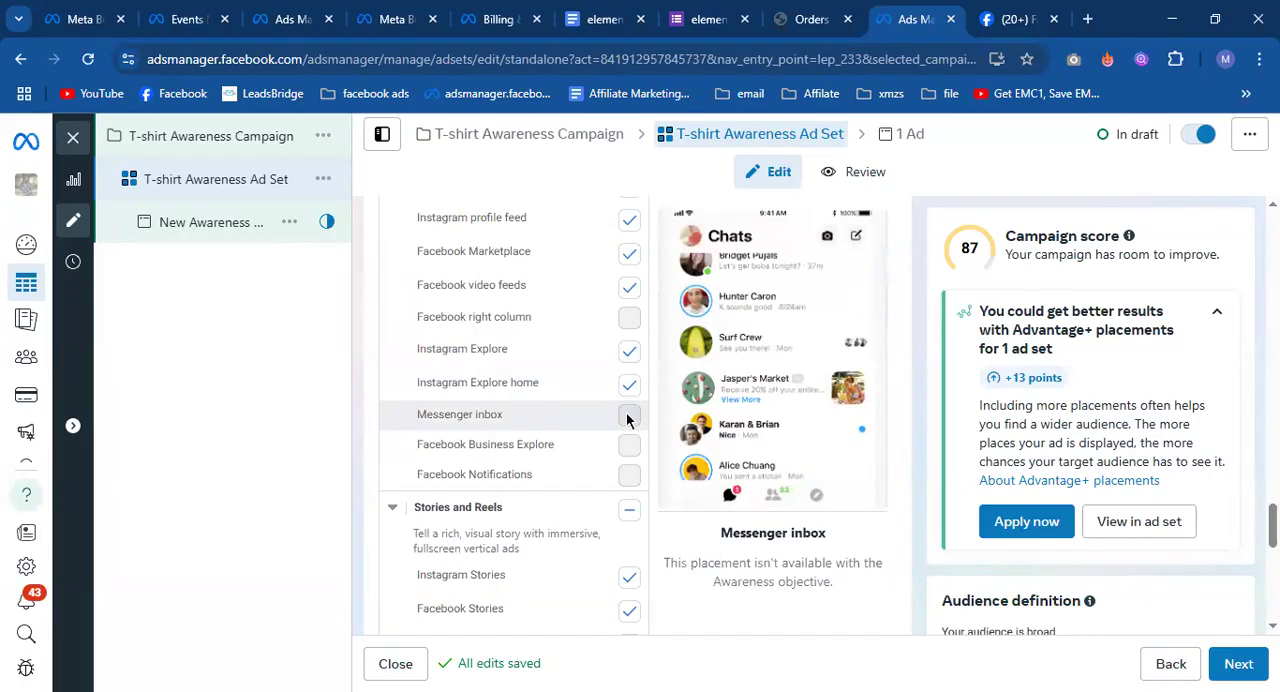
{"action": "scroll", "coordinate": [508, 417], "scroll_direction": "up", "scroll_amount": 4}
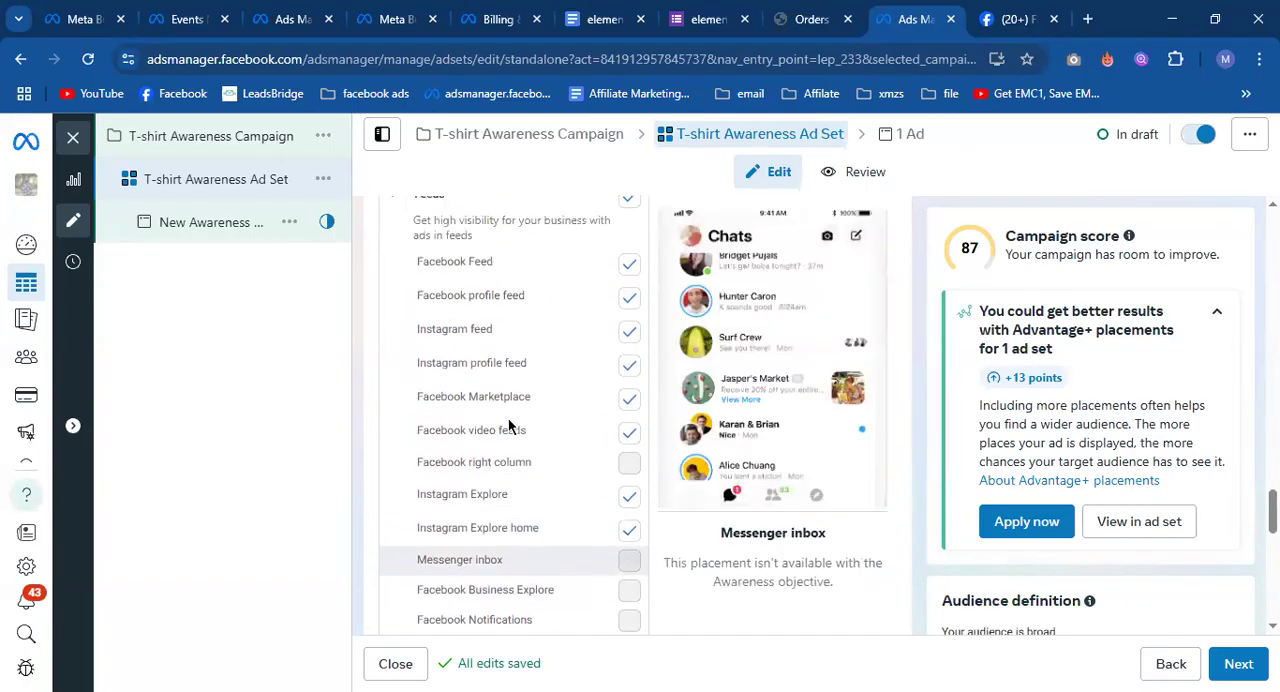
{"action": "left_click", "coordinate": [549, 289]}
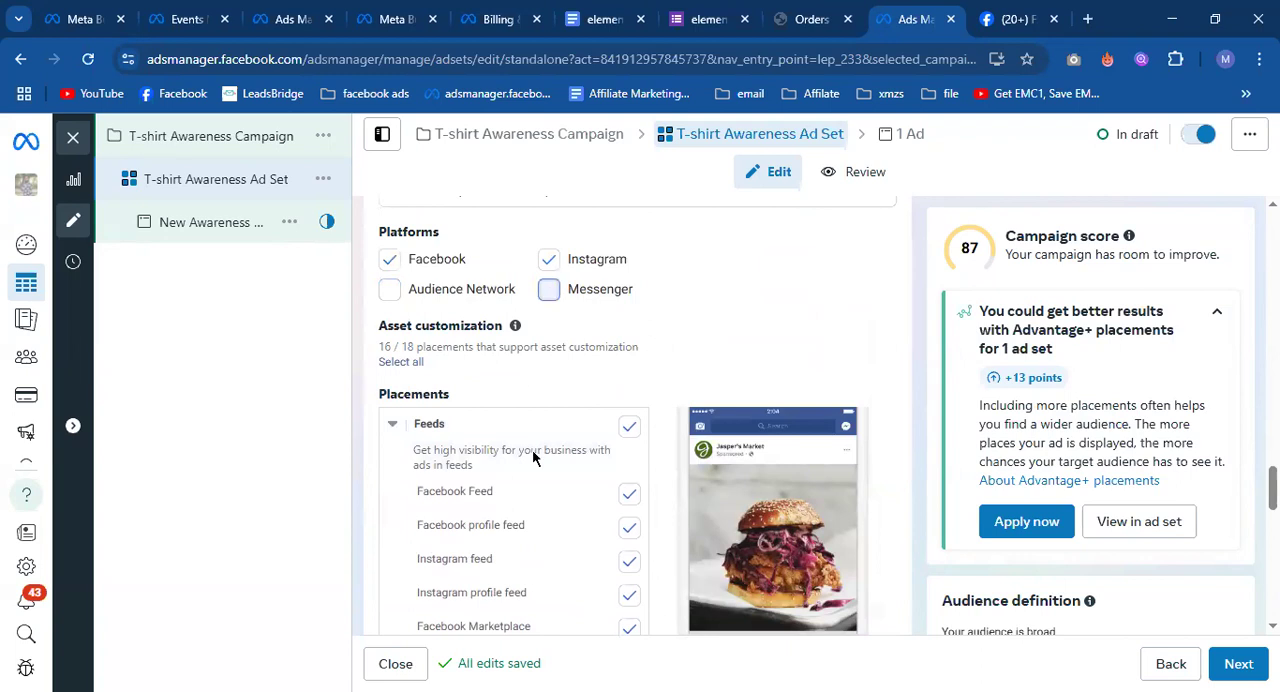
{"action": "scroll", "coordinate": [532, 455], "scroll_direction": "down", "scroll_amount": 3}
{"action": "scroll", "coordinate": [533, 458], "scroll_direction": "up", "scroll_amount": 1}
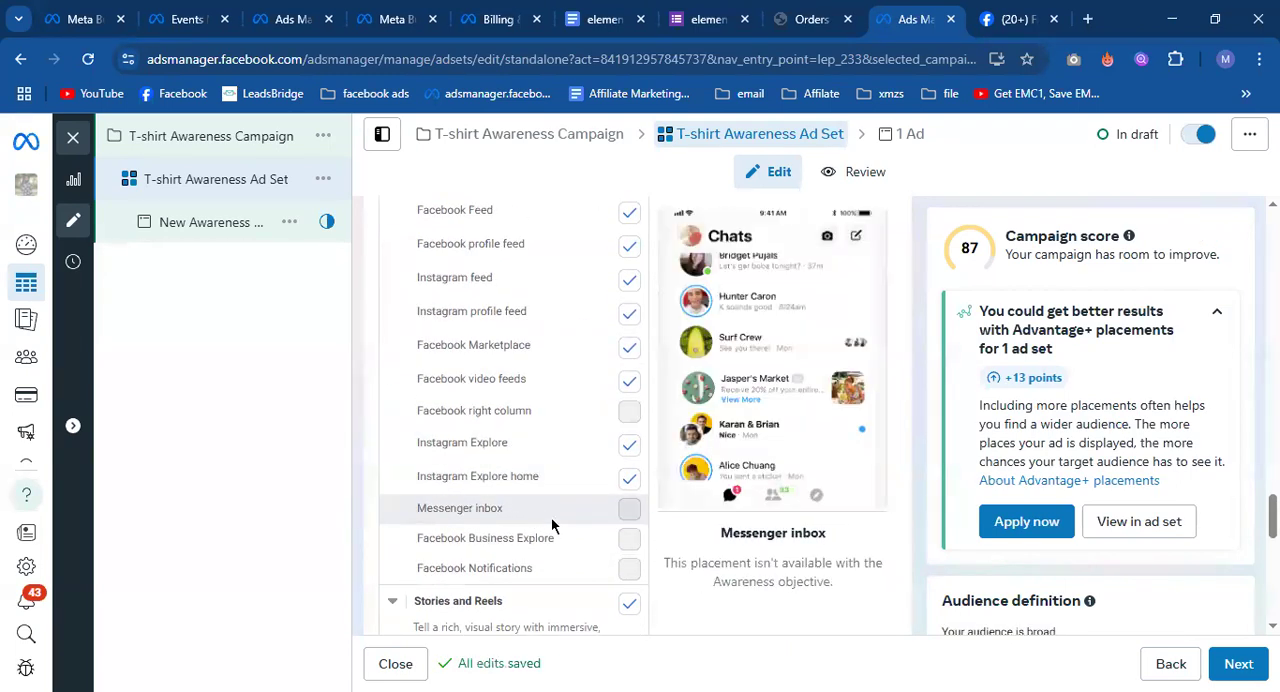
{"action": "scroll", "coordinate": [551, 525], "scroll_direction": "down", "scroll_amount": 1}
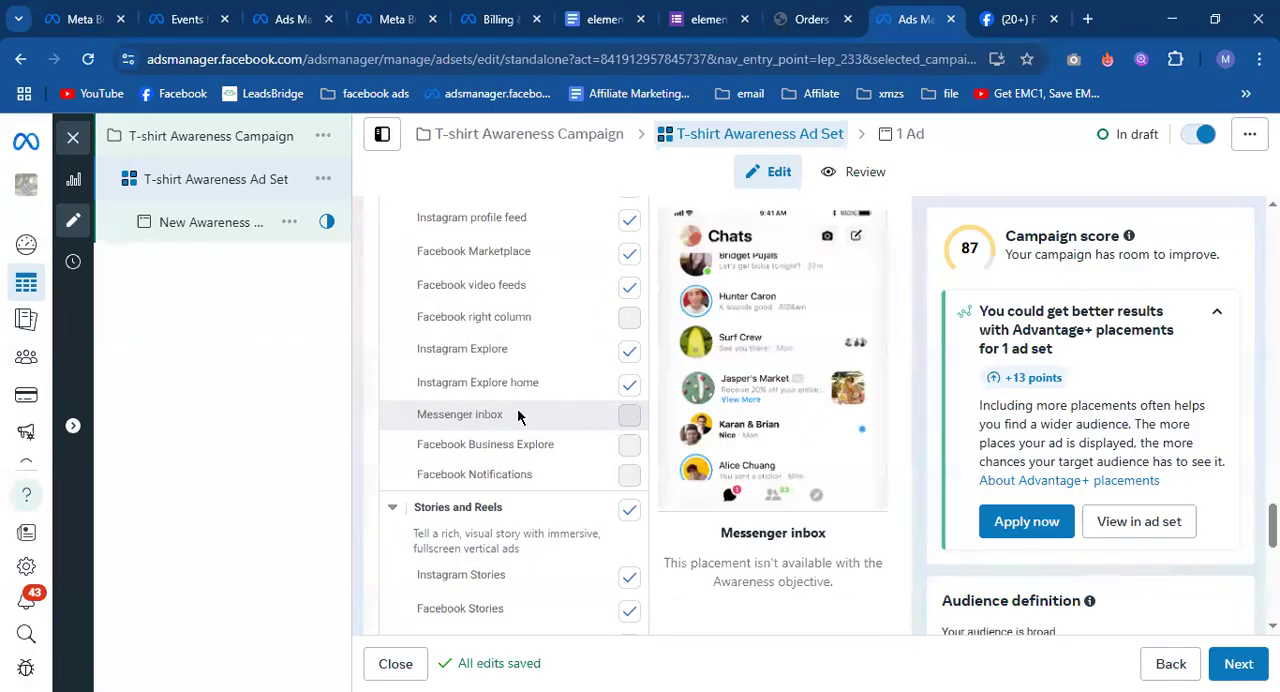
{"action": "scroll", "coordinate": [540, 414], "scroll_direction": "up", "scroll_amount": 4}
{"action": "left_click", "coordinate": [549, 297]}
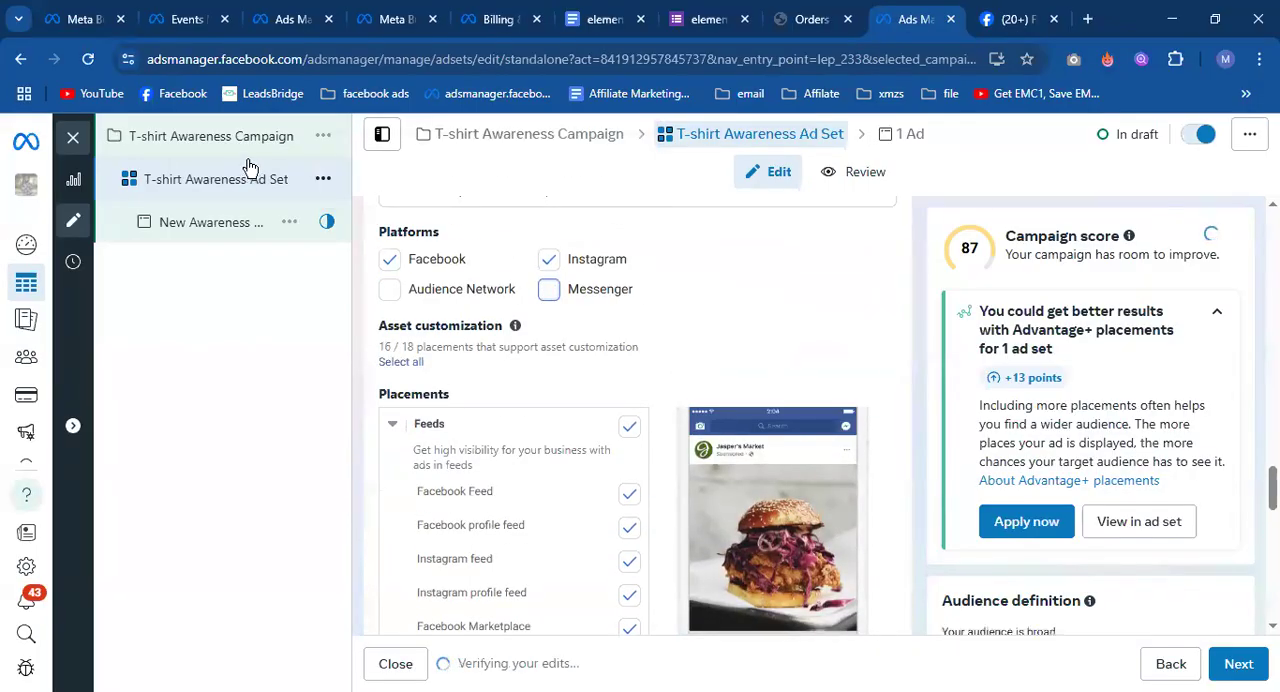
Exclude the whole In-stream ads for videos and reels group from the ad set's placements.
{"action": "scroll", "coordinate": [571, 372], "scroll_direction": "down", "scroll_amount": 3}
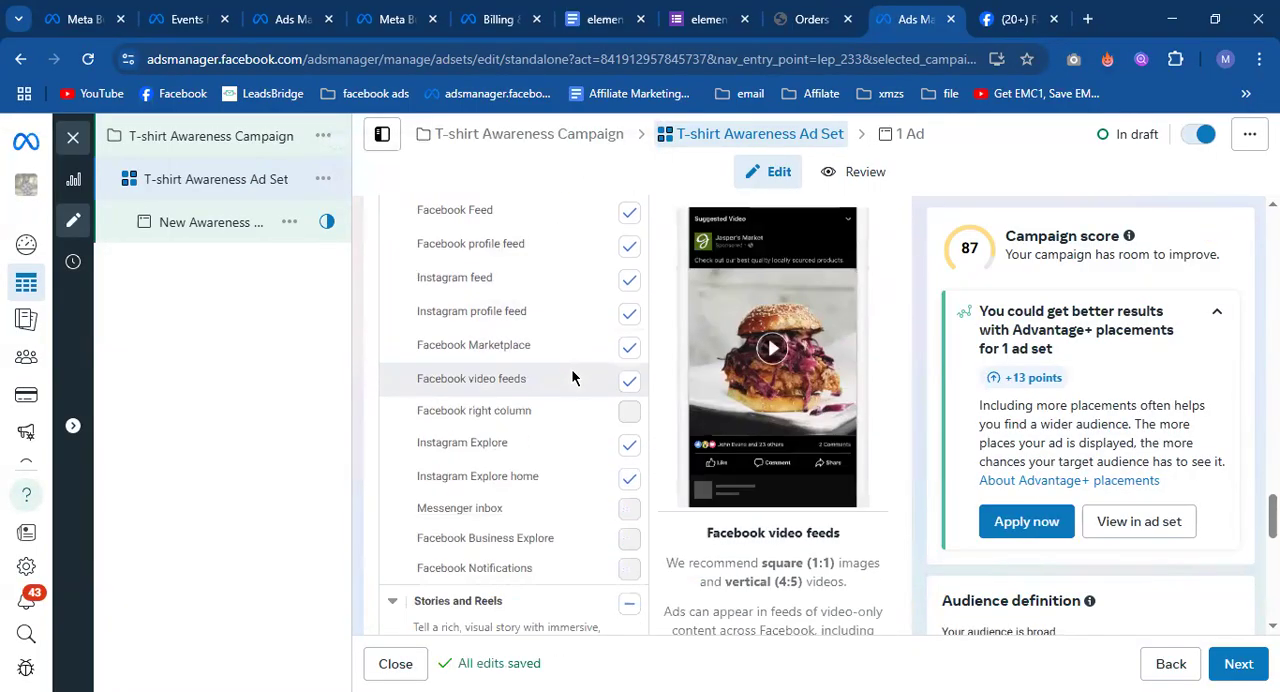
{"action": "scroll", "coordinate": [571, 372], "scroll_direction": "down", "scroll_amount": 1}
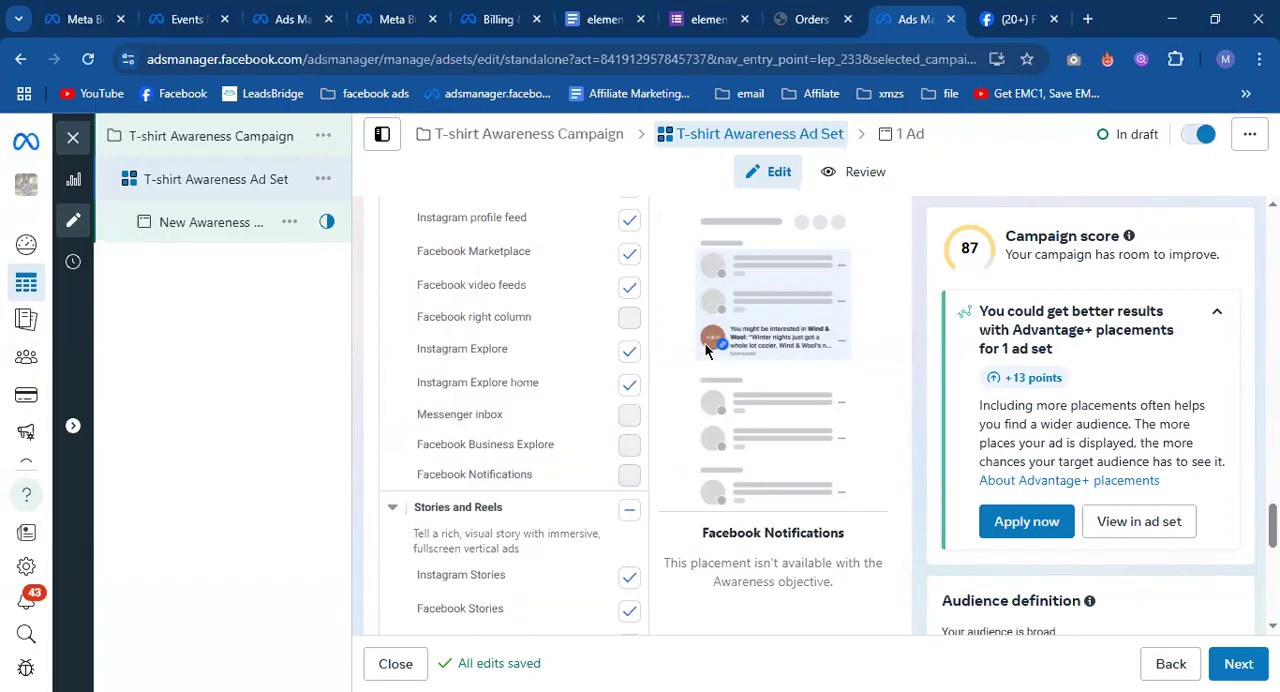
{"action": "scroll", "coordinate": [588, 472], "scroll_direction": "down", "scroll_amount": 1}
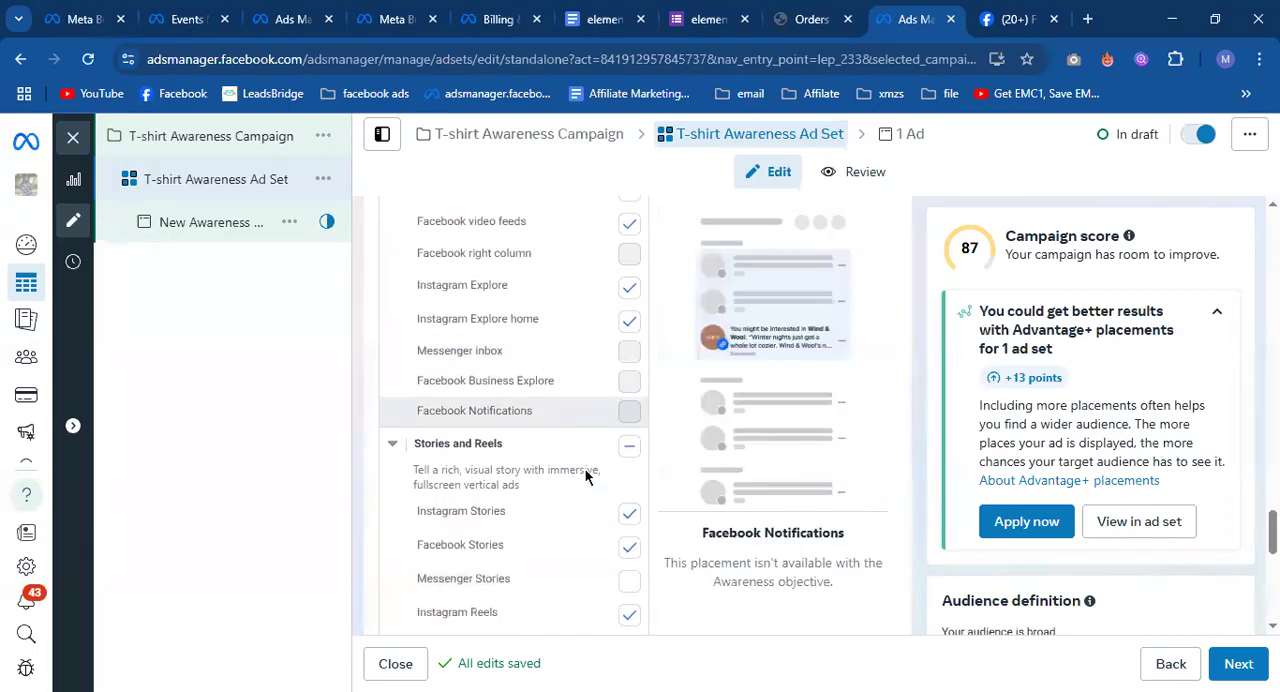
{"action": "scroll", "coordinate": [586, 475], "scroll_direction": "down", "scroll_amount": 2}
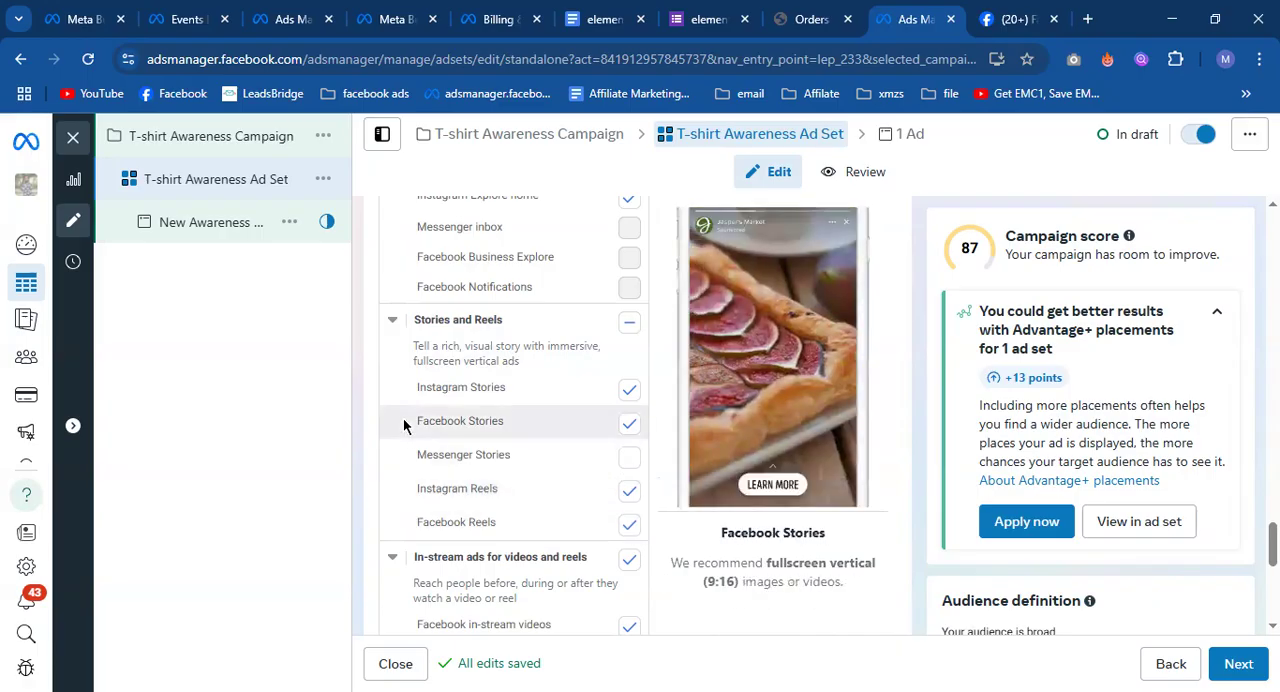
{"action": "scroll", "coordinate": [405, 428], "scroll_direction": "down", "scroll_amount": 1}
{"action": "scroll", "coordinate": [399, 437], "scroll_direction": "down", "scroll_amount": 1}
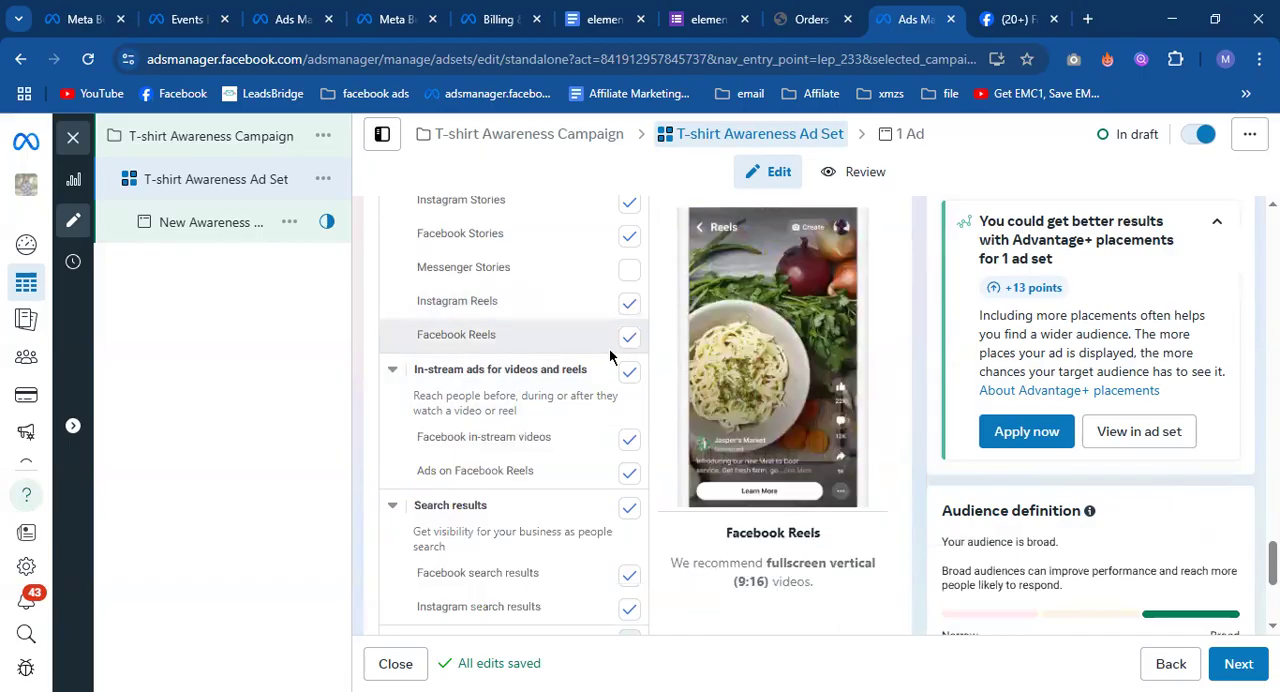
{"action": "left_click", "coordinate": [631, 373]}
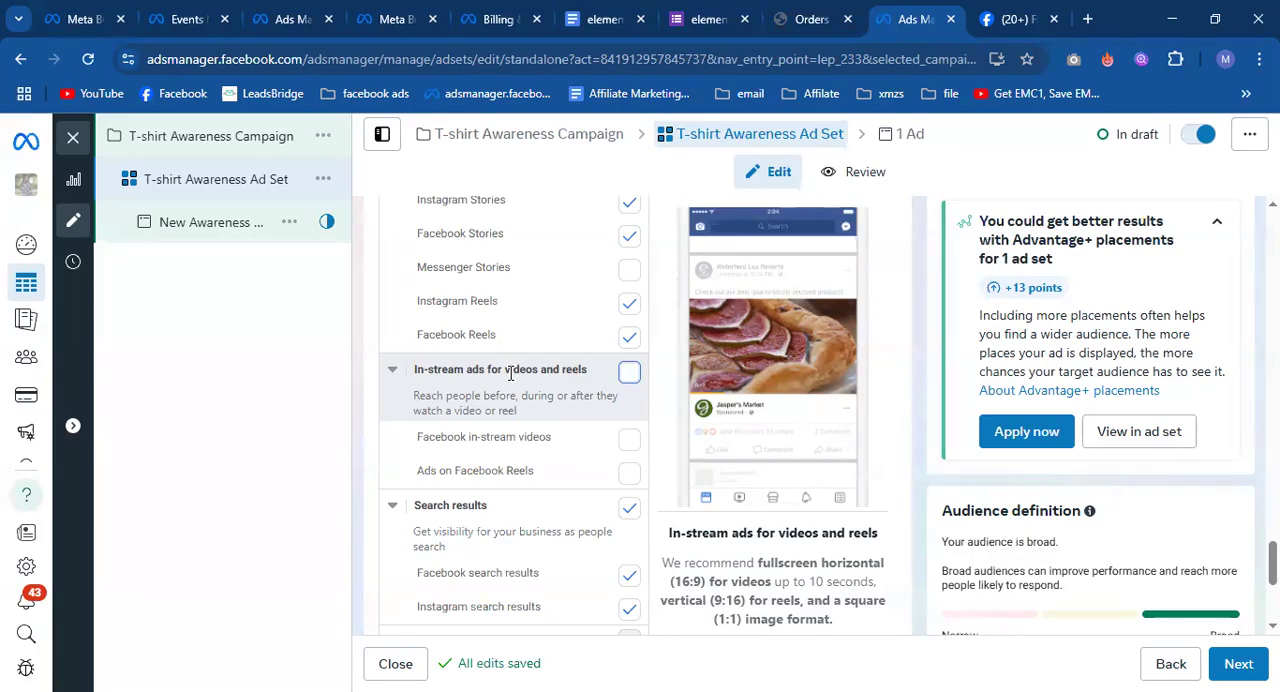
Review the Search results, Messages, and Apps and sites placements, and recheck the groups above them.
{"action": "scroll", "coordinate": [510, 380], "scroll_direction": "down", "scroll_amount": 1}
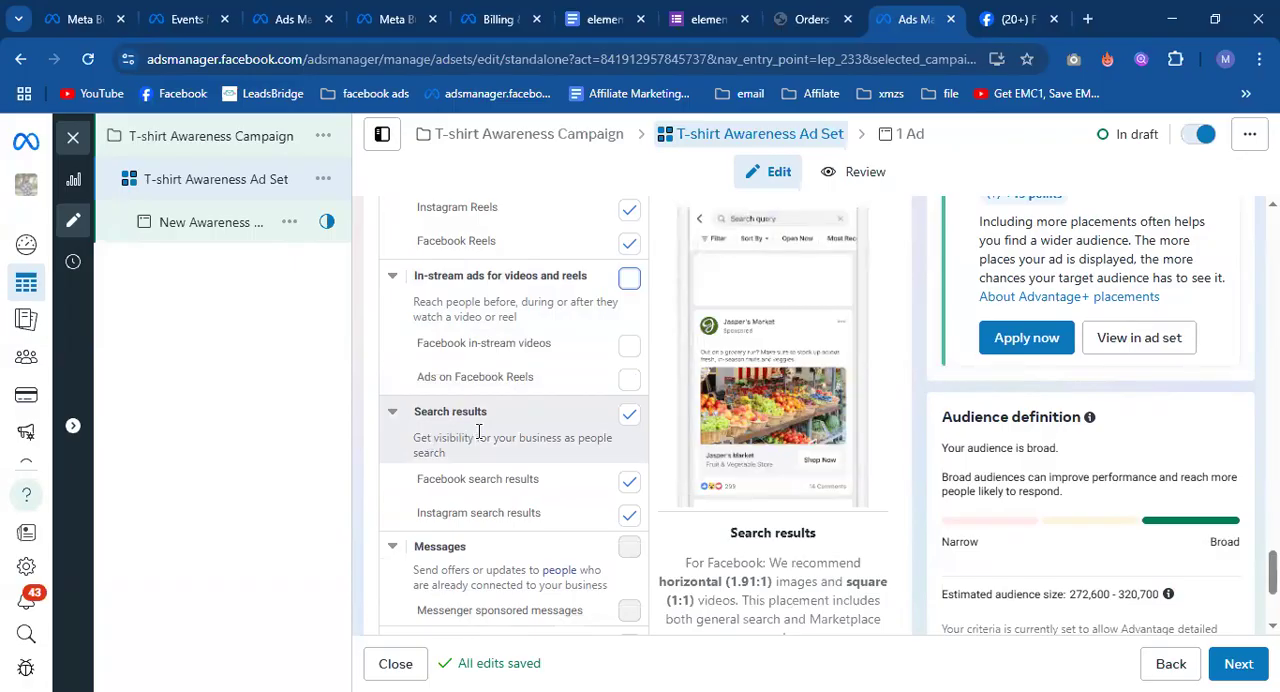
{"action": "scroll", "coordinate": [478, 432], "scroll_direction": "down", "scroll_amount": 1}
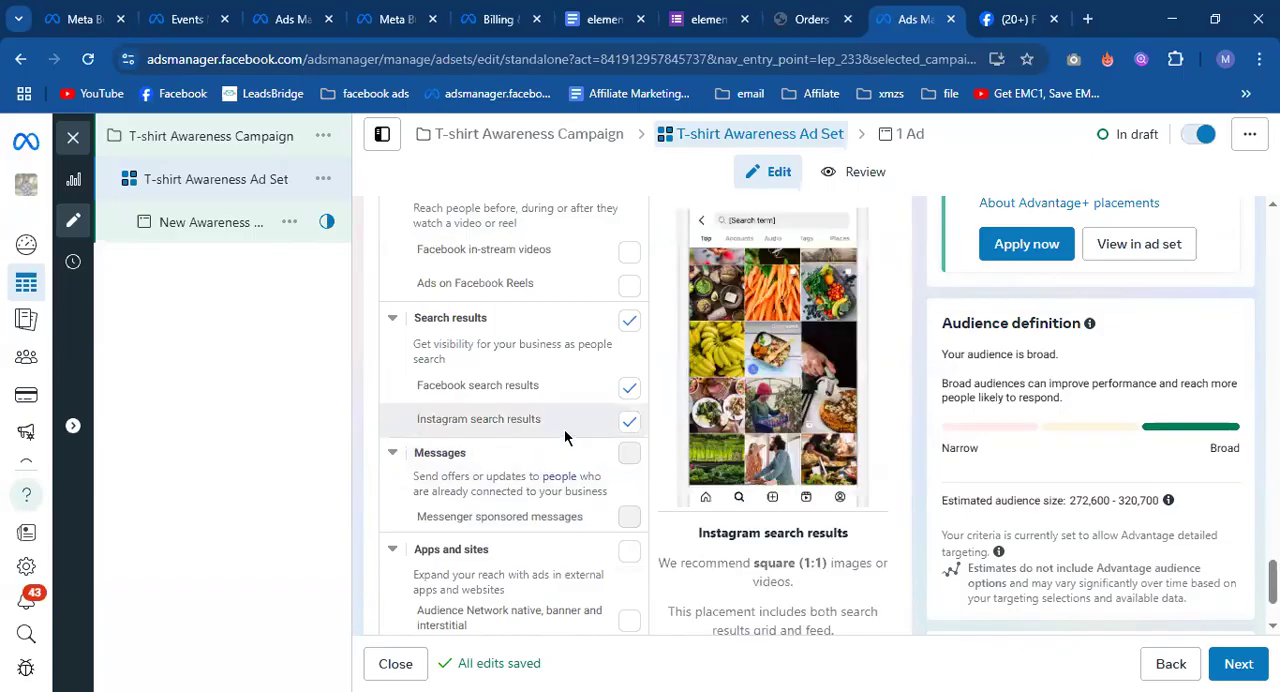
{"action": "scroll", "coordinate": [627, 485], "scroll_direction": "down", "scroll_amount": 1}
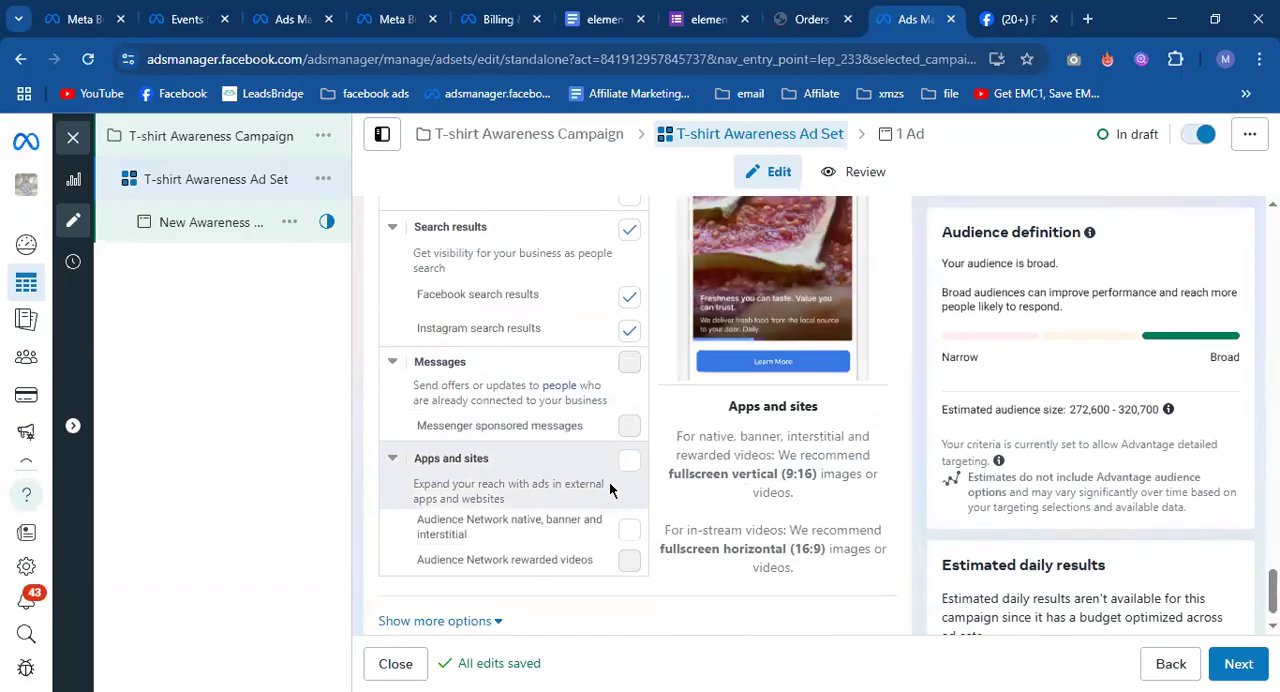
{"action": "scroll", "coordinate": [533, 460], "scroll_direction": "up", "scroll_amount": 4}
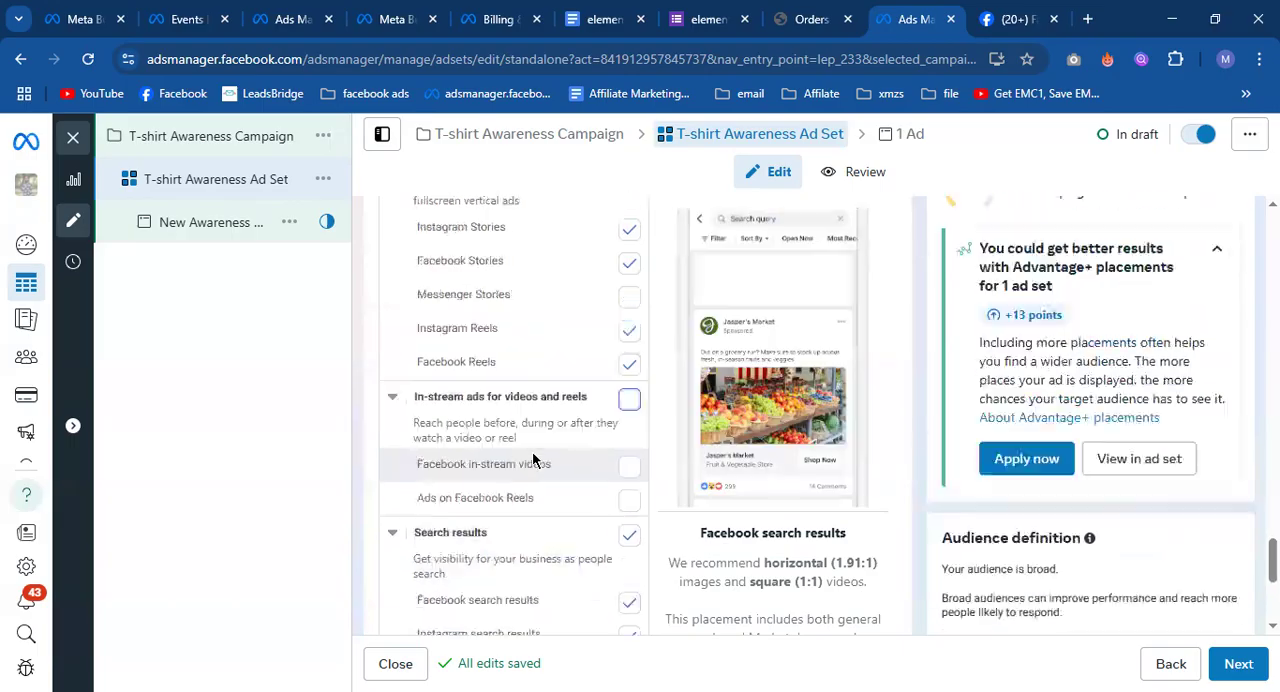
{"action": "scroll", "coordinate": [533, 460], "scroll_direction": "up", "scroll_amount": 3}
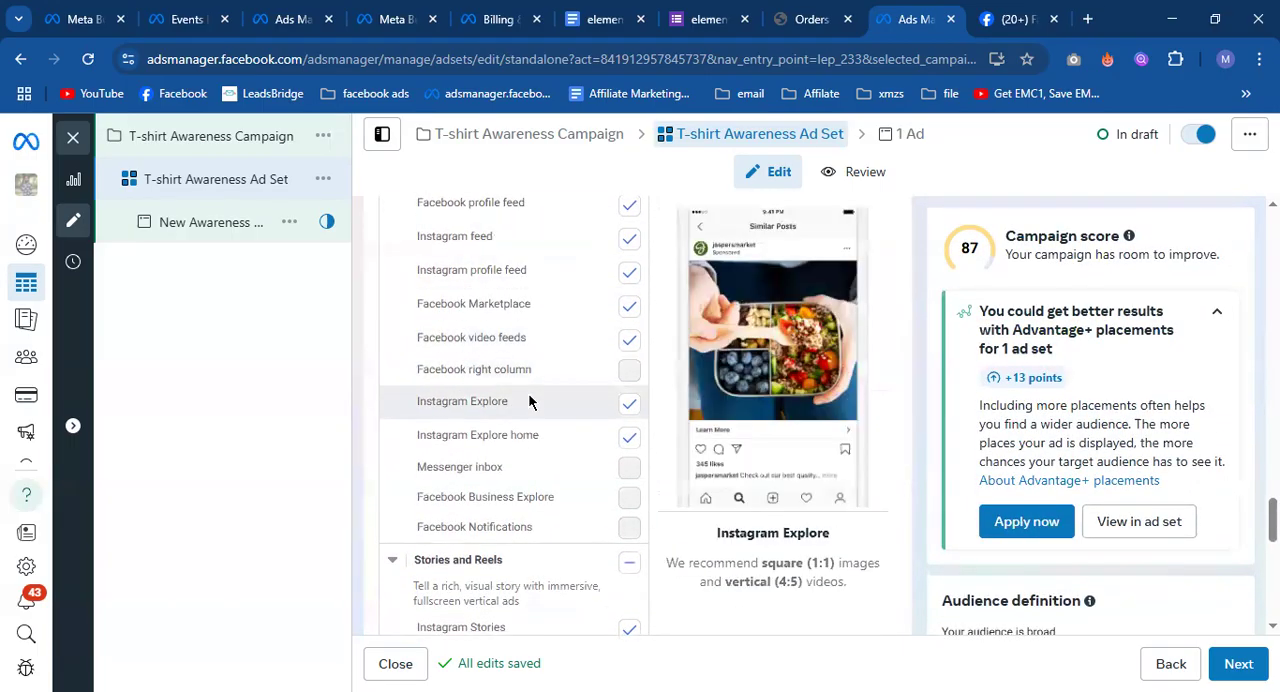
Recheck the Feeds and Stories and Reels placements together with the selected platforms of the ad set.
{"action": "scroll", "coordinate": [528, 394], "scroll_direction": "up", "scroll_amount": 1}
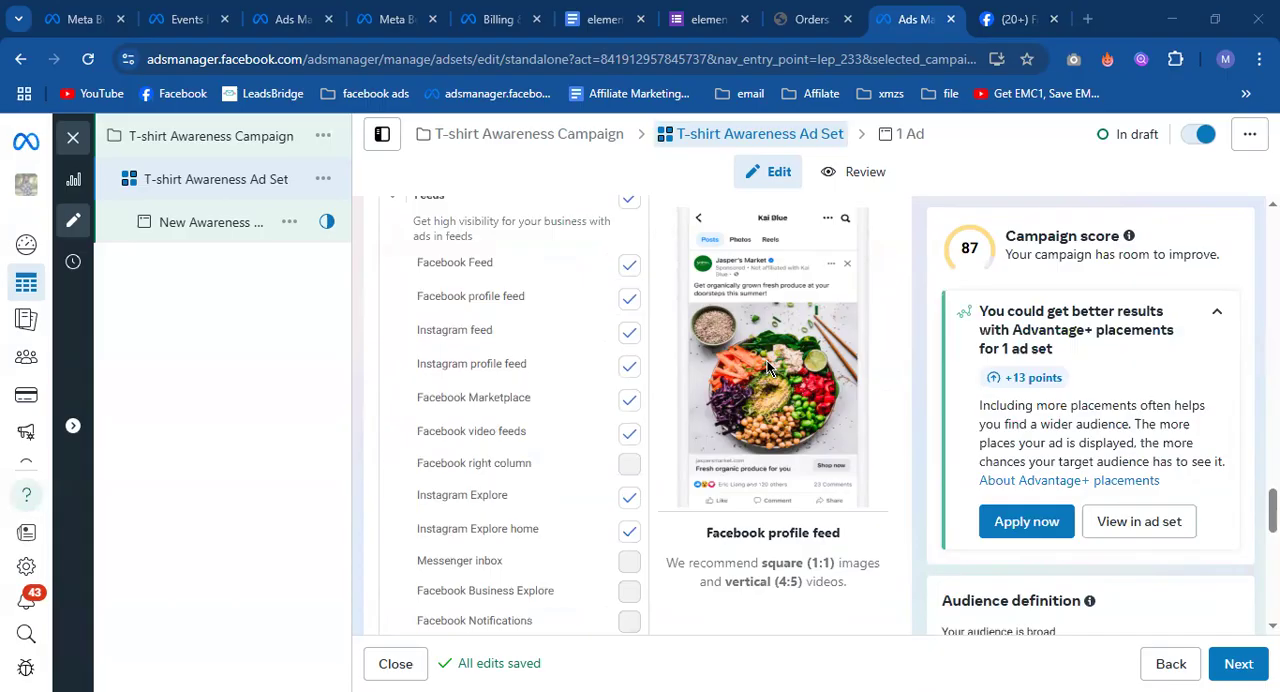
{"action": "scroll", "coordinate": [558, 454], "scroll_direction": "down", "scroll_amount": 1}
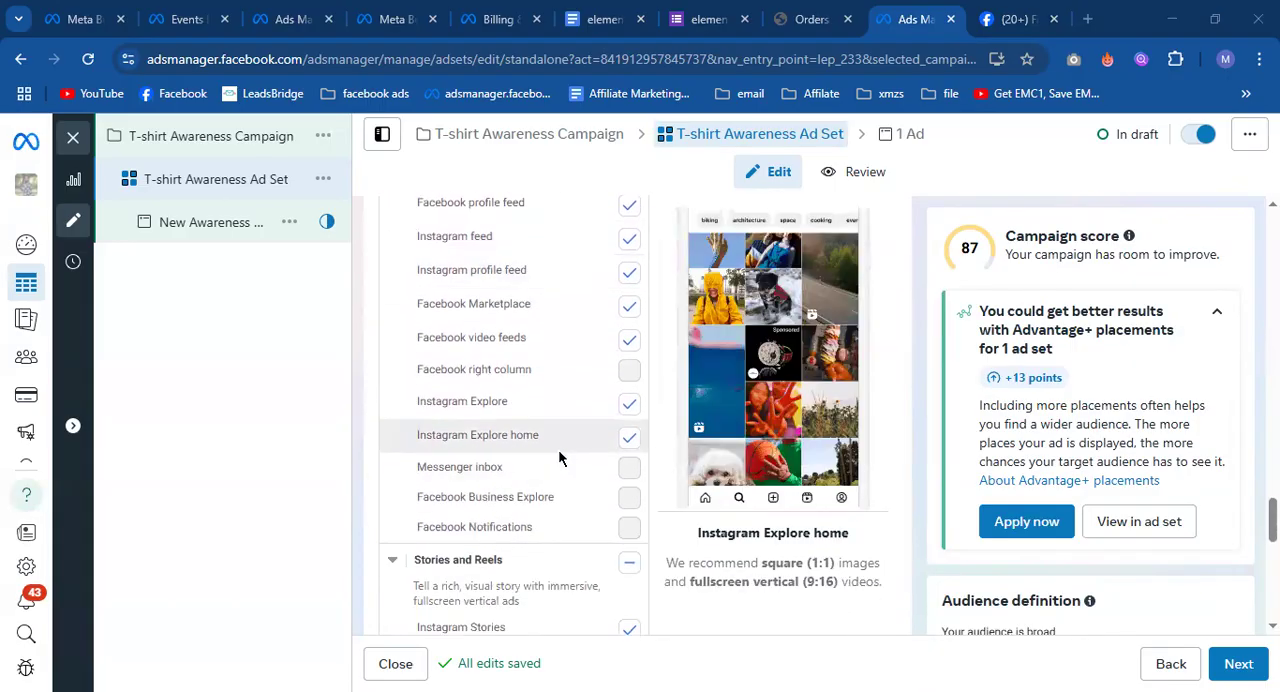
{"action": "scroll", "coordinate": [558, 449], "scroll_direction": "down", "scroll_amount": 3}
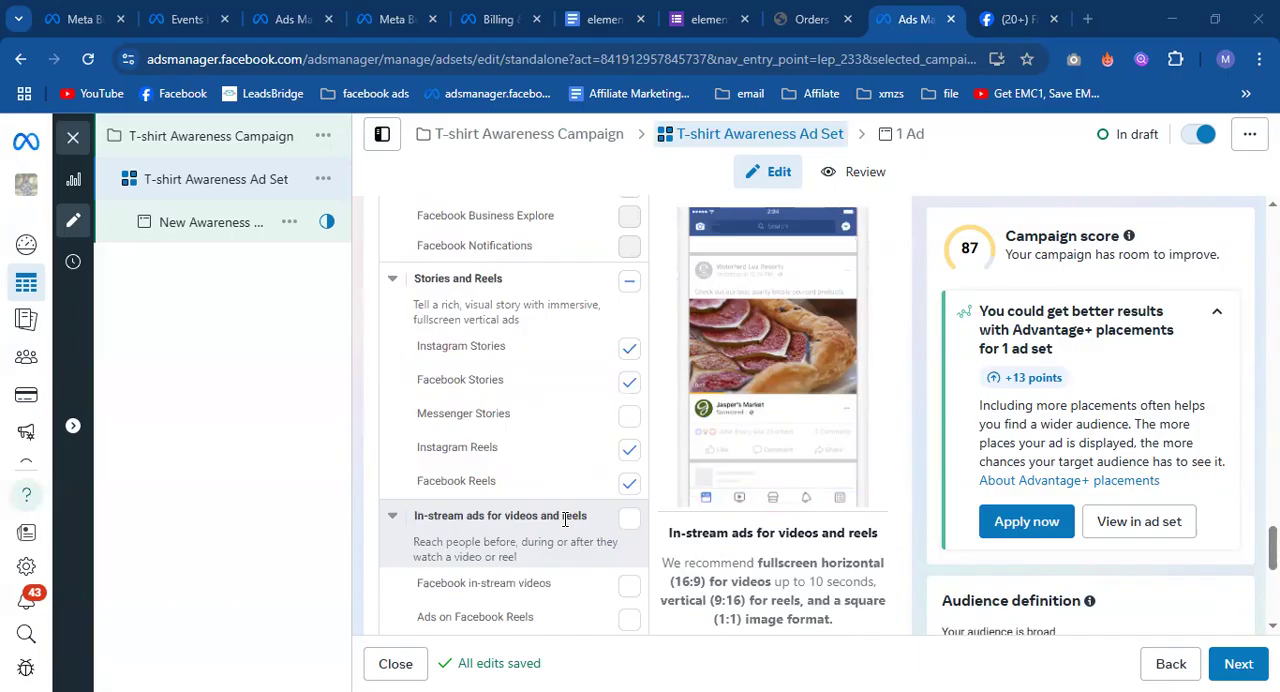
{"action": "scroll", "coordinate": [508, 372], "scroll_direction": "up", "scroll_amount": 2}
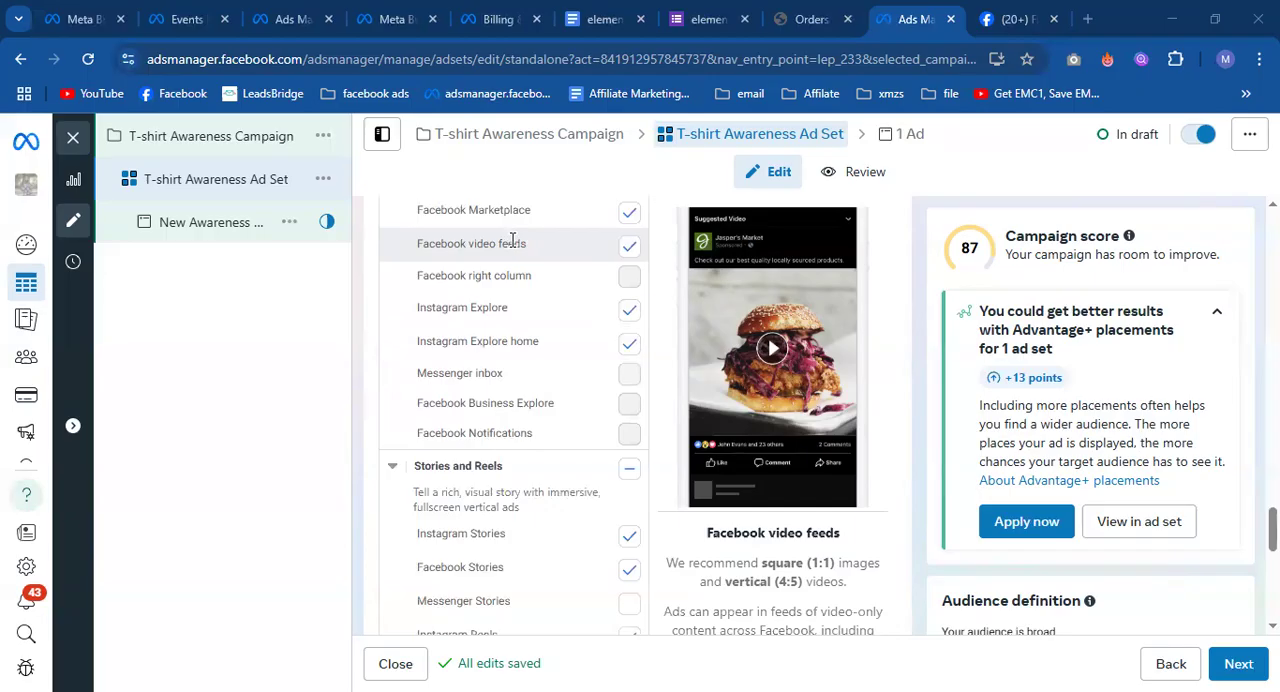
{"action": "scroll", "coordinate": [511, 240], "scroll_direction": "up", "scroll_amount": 4}
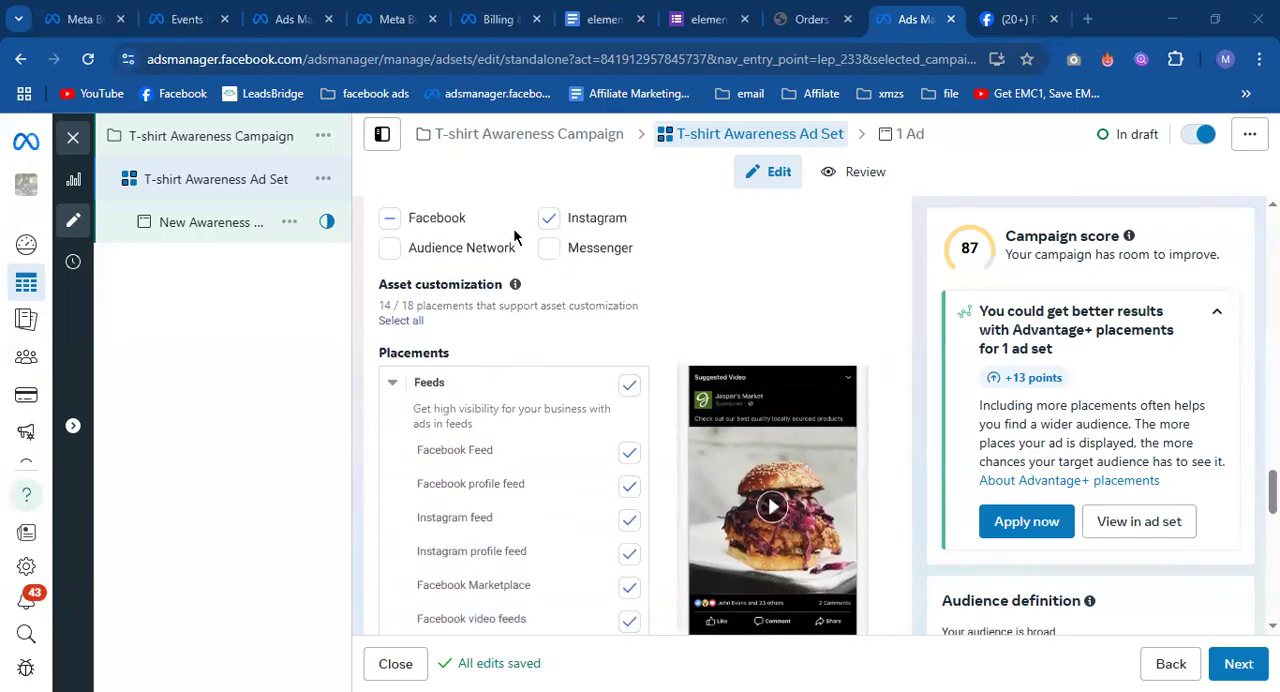
{"action": "scroll", "coordinate": [631, 385], "scroll_direction": "up", "scroll_amount": 4}
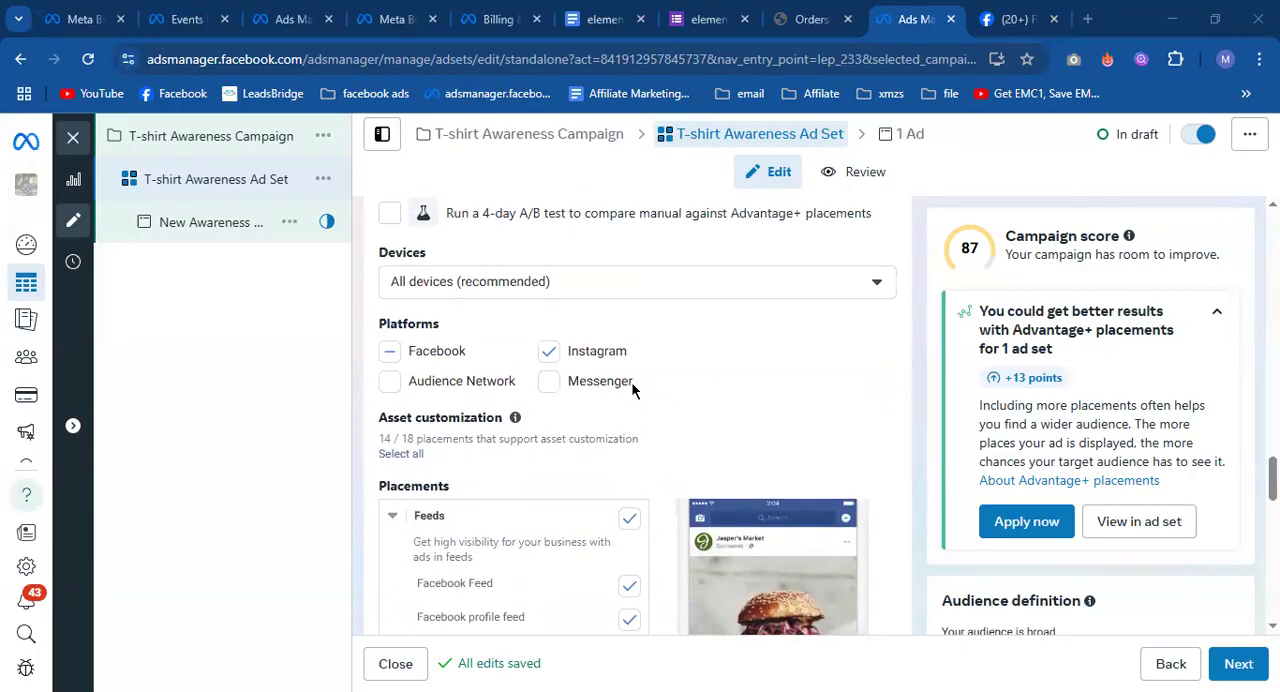
{"action": "scroll", "coordinate": [629, 389], "scroll_direction": "down", "scroll_amount": 4}
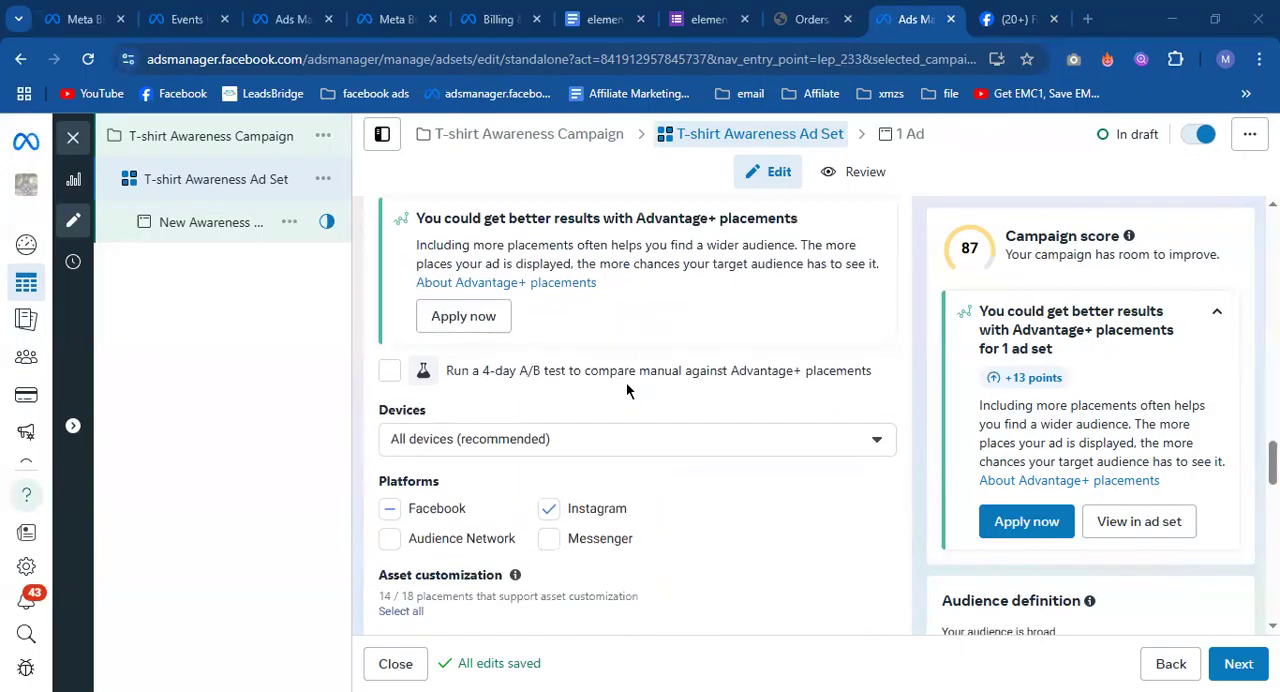
Try the ad set without Facebook among its platforms, check the effect on the Feeds placements, and select Facebook again.
{"action": "left_click", "coordinate": [1236, 664]}
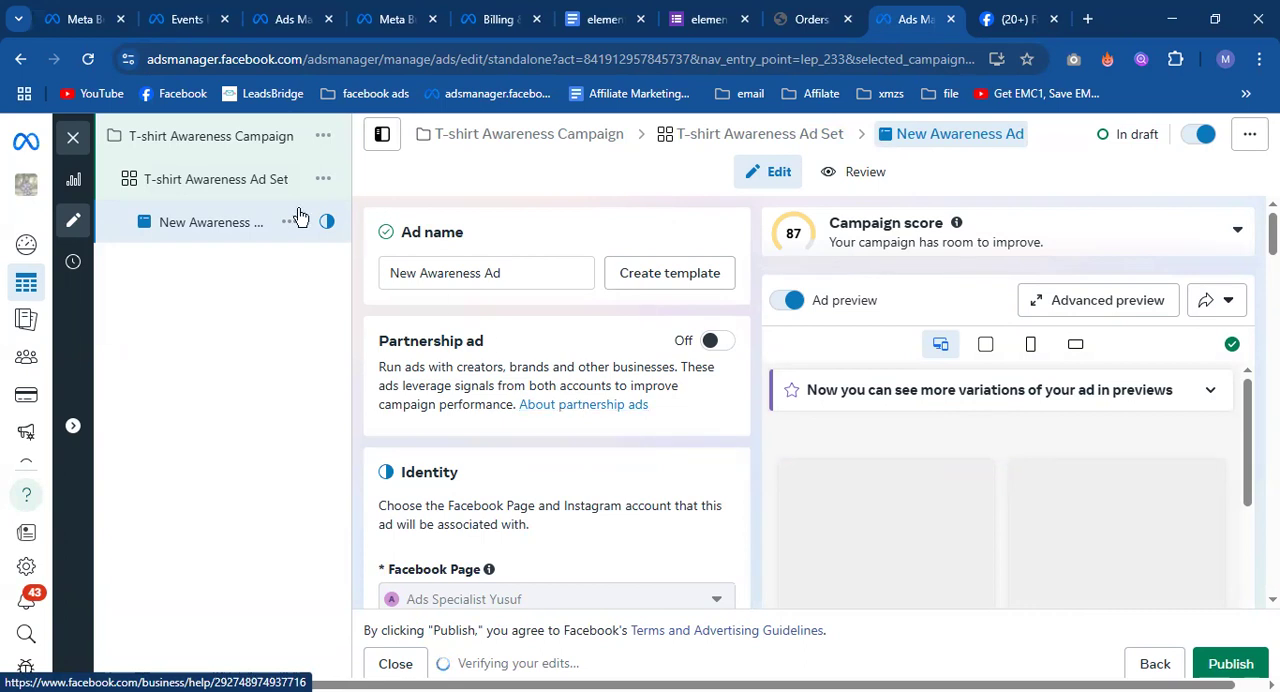
{"action": "left_click", "coordinate": [216, 185]}
{"action": "scroll", "coordinate": [561, 414], "scroll_direction": "down", "scroll_amount": 10}
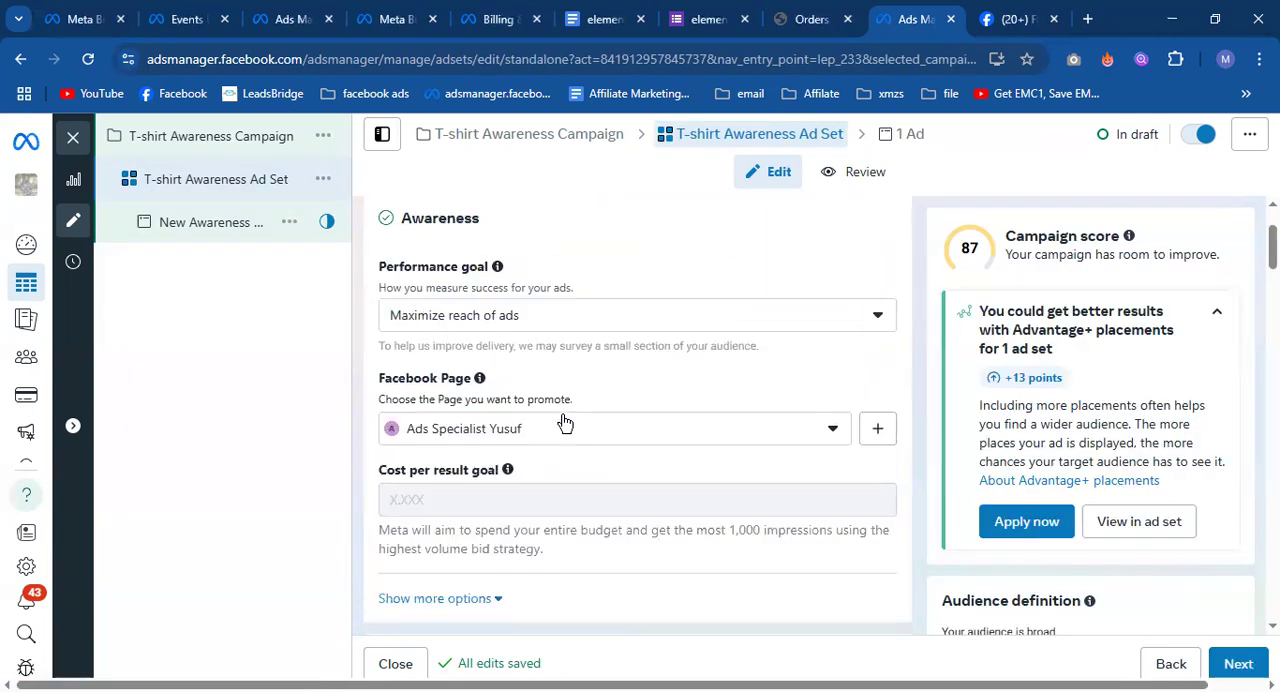
{"action": "scroll", "coordinate": [547, 464], "scroll_direction": "down", "scroll_amount": 8}
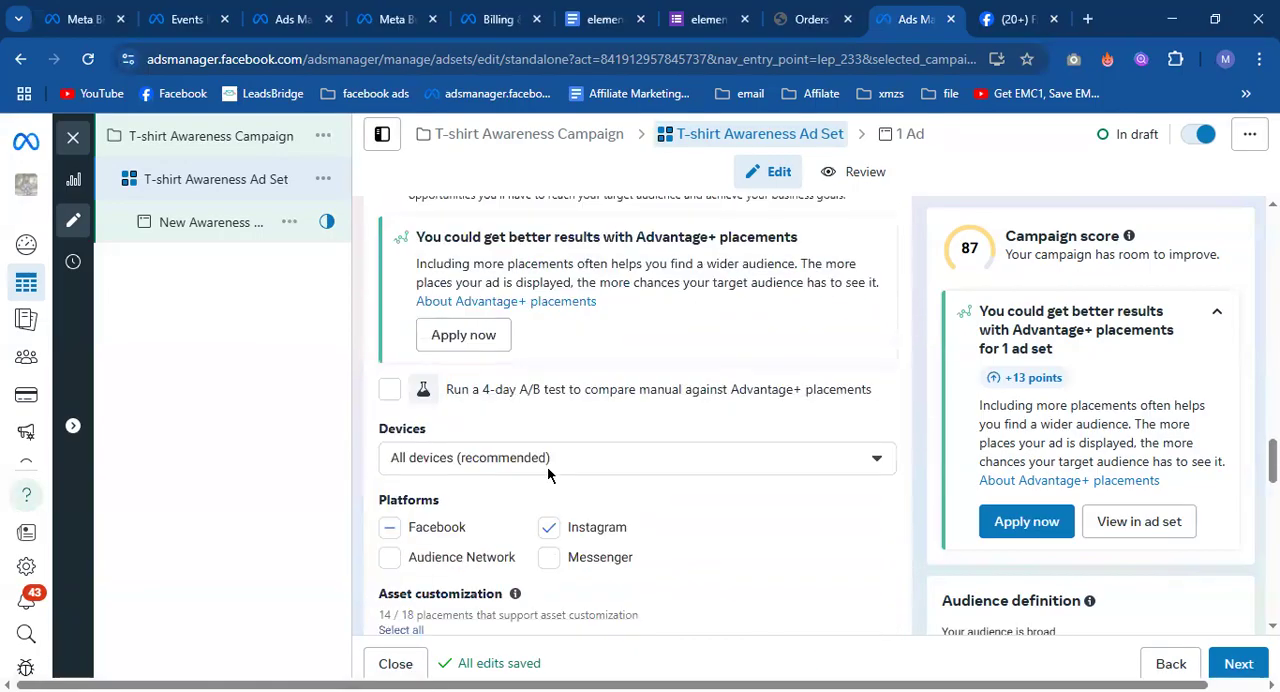
{"action": "scroll", "coordinate": [547, 466], "scroll_direction": "up", "scroll_amount": 3}
{"action": "left_click", "coordinate": [391, 452]}
{"action": "left_click", "coordinate": [391, 452]}
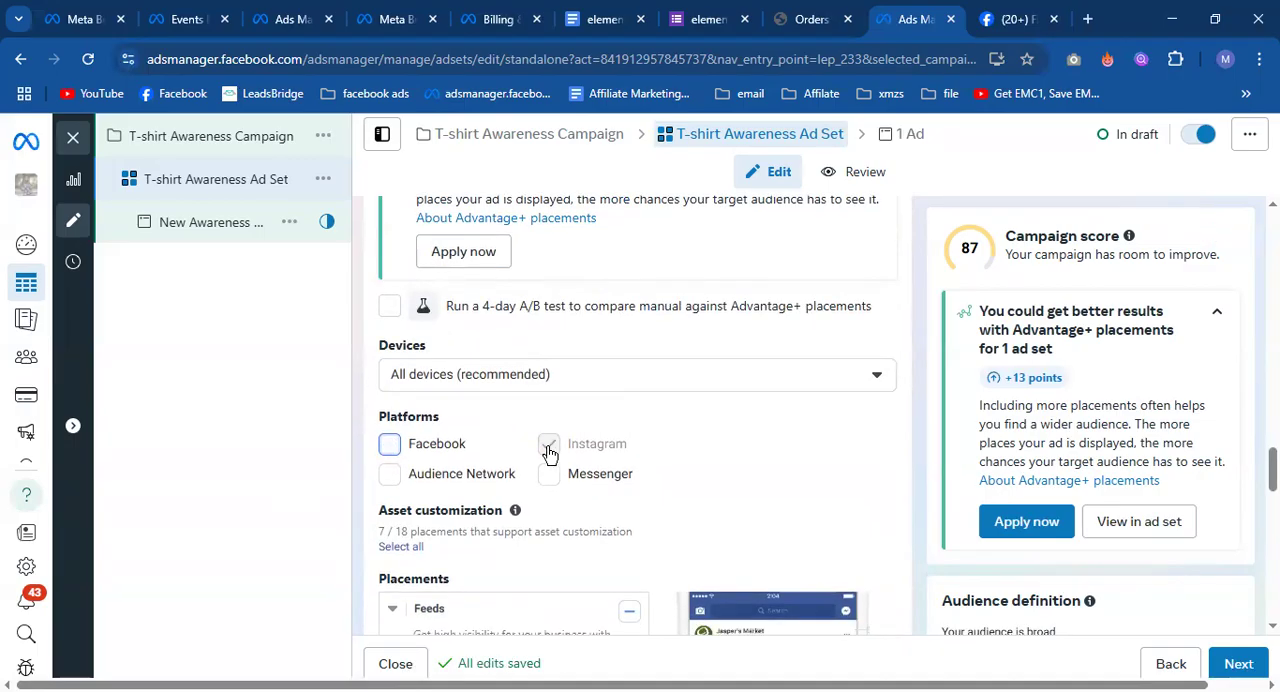
{"action": "scroll", "coordinate": [546, 420], "scroll_direction": "down", "scroll_amount": 4}
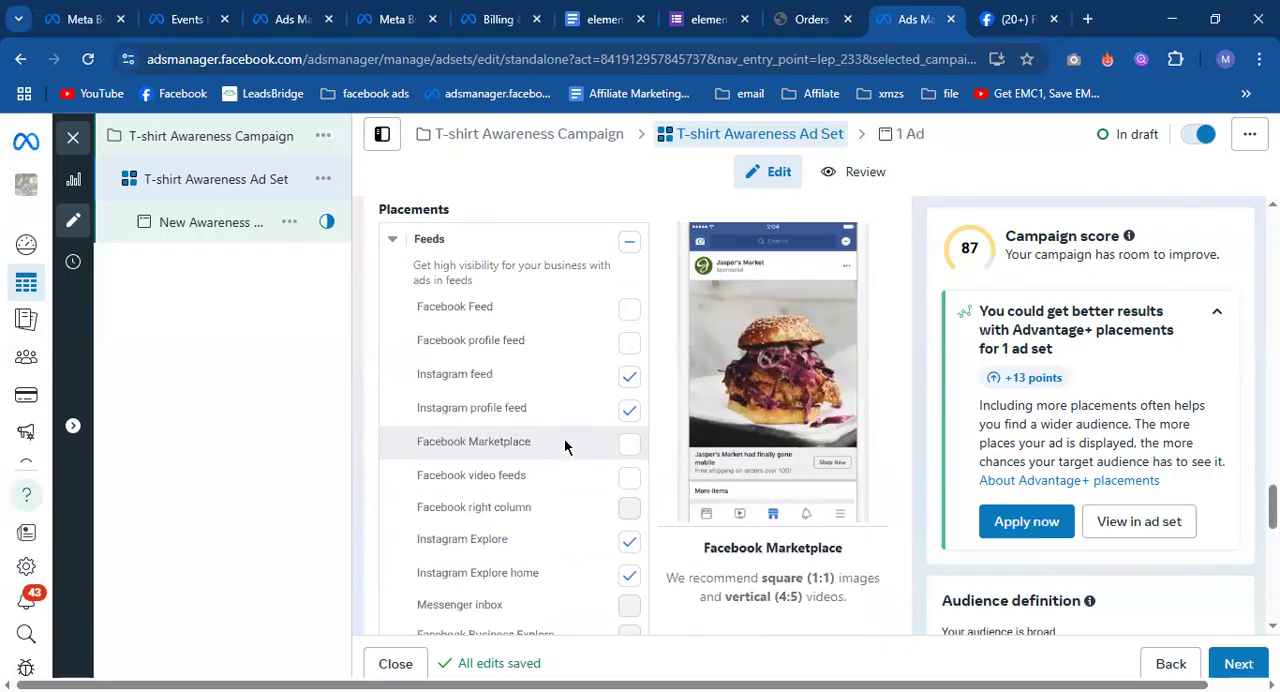
{"action": "scroll", "coordinate": [566, 432], "scroll_direction": "up", "scroll_amount": 5}
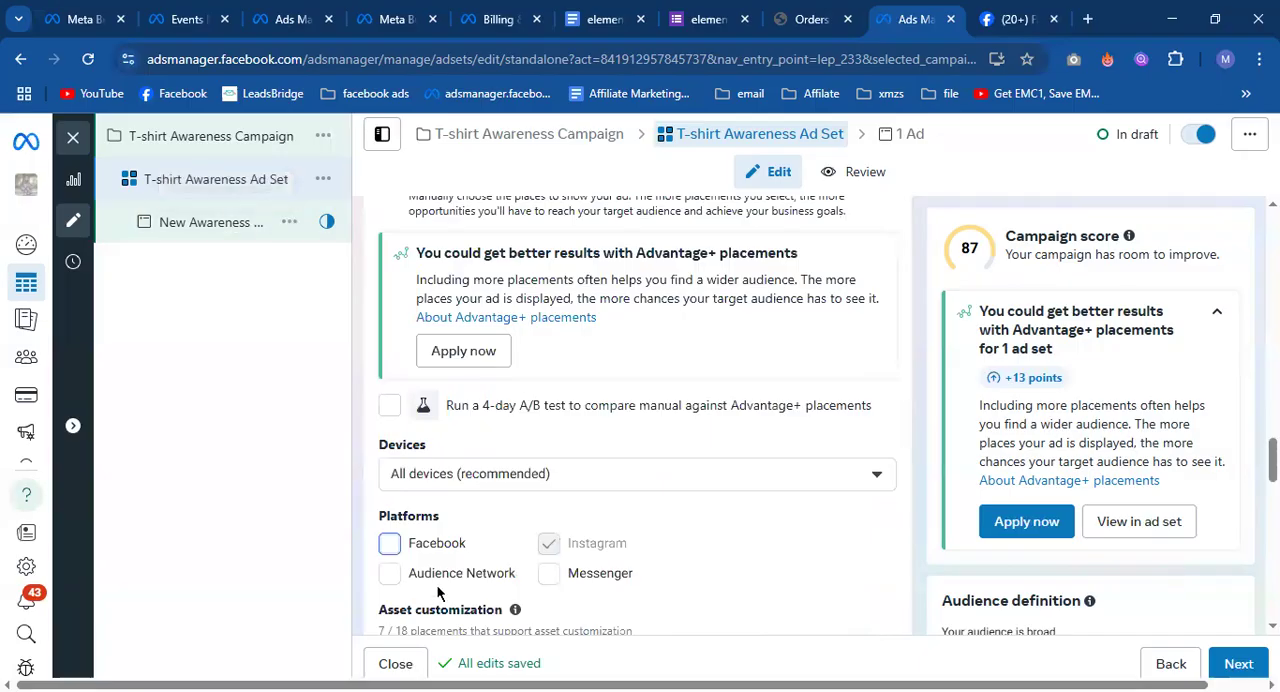
{"action": "left_click", "coordinate": [388, 550]}
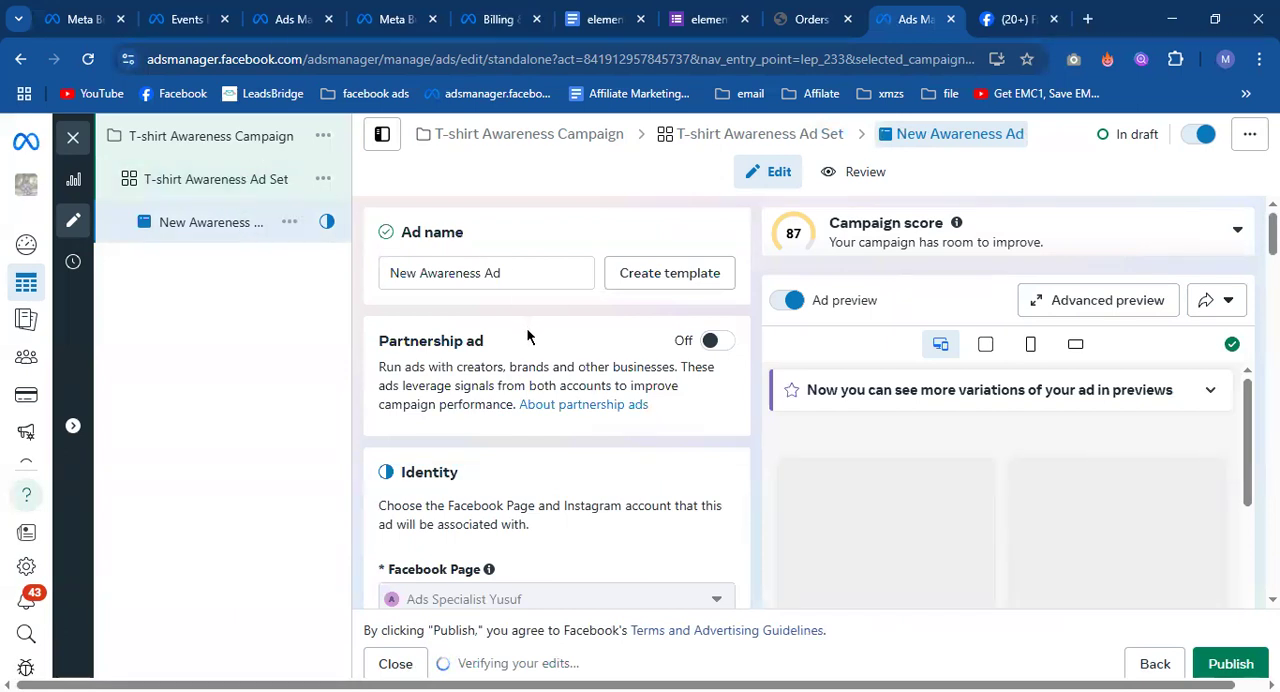
Open the New Awareness Ad and set its Instagram account to Use Facebook Page.
{"action": "scroll", "coordinate": [531, 342], "scroll_direction": "down", "scroll_amount": 5}
{"action": "scroll", "coordinate": [531, 342], "scroll_direction": "down", "scroll_amount": 5}
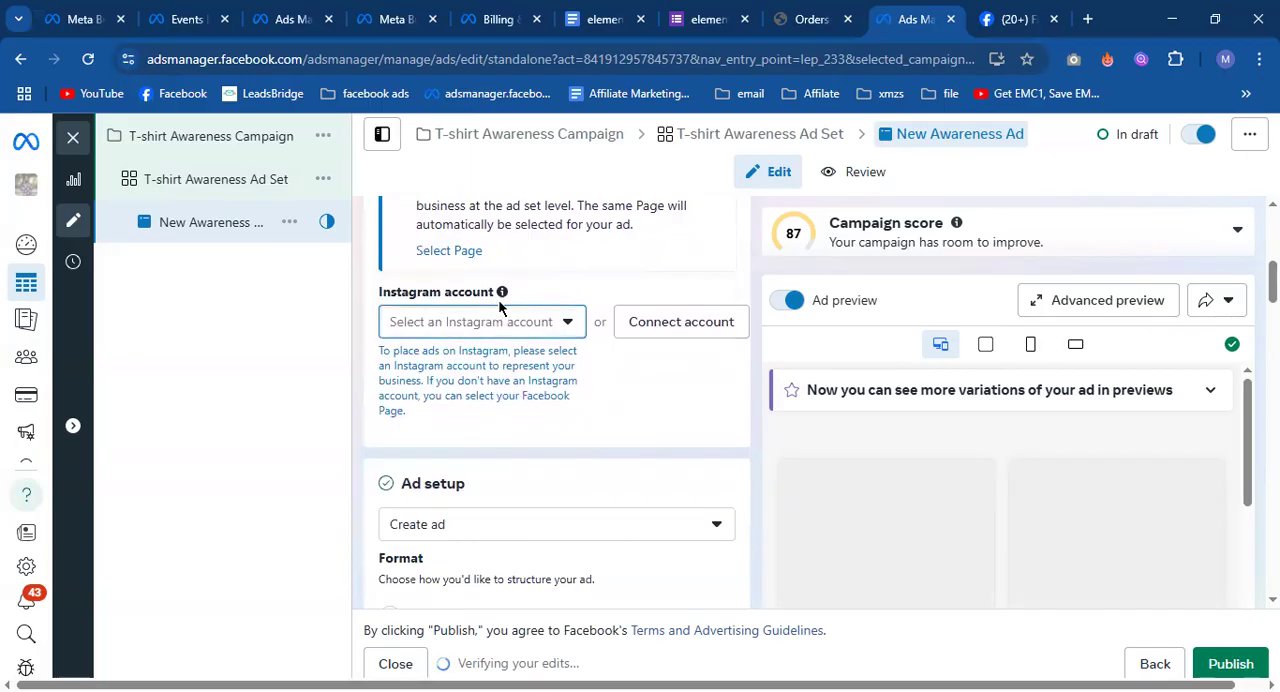
{"action": "scroll", "coordinate": [640, 395], "scroll_direction": "up", "scroll_amount": 1}
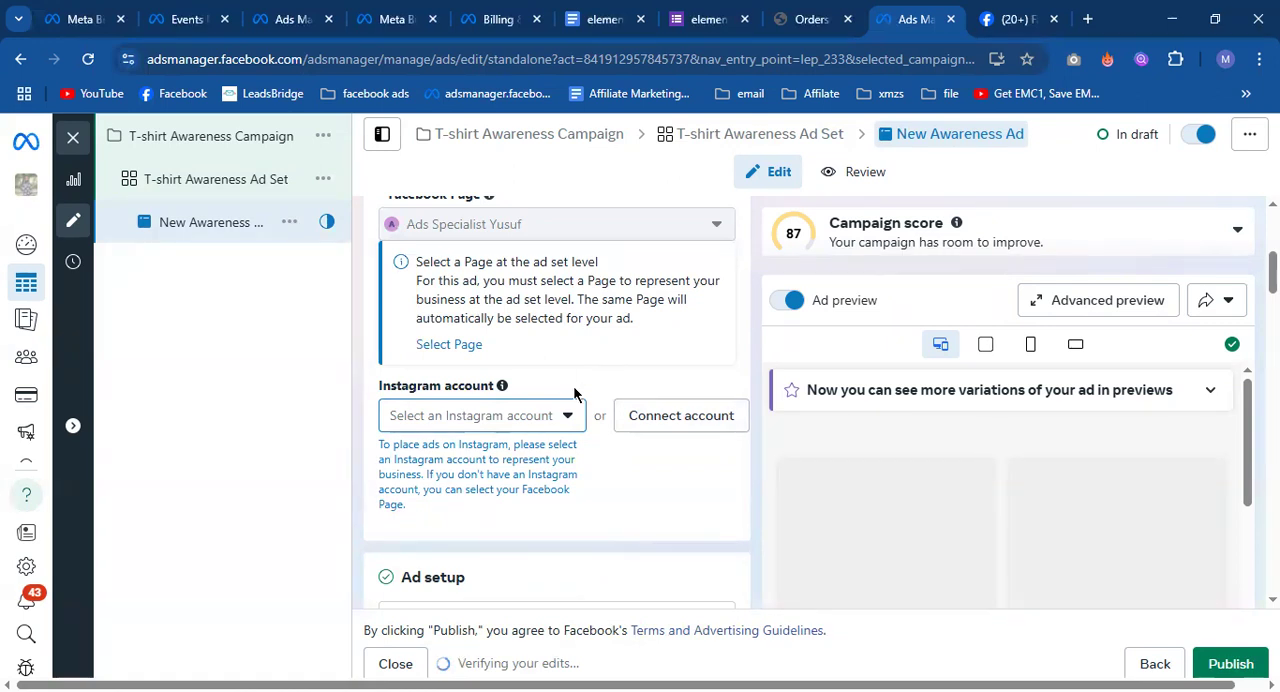
{"action": "left_click", "coordinate": [551, 415]}
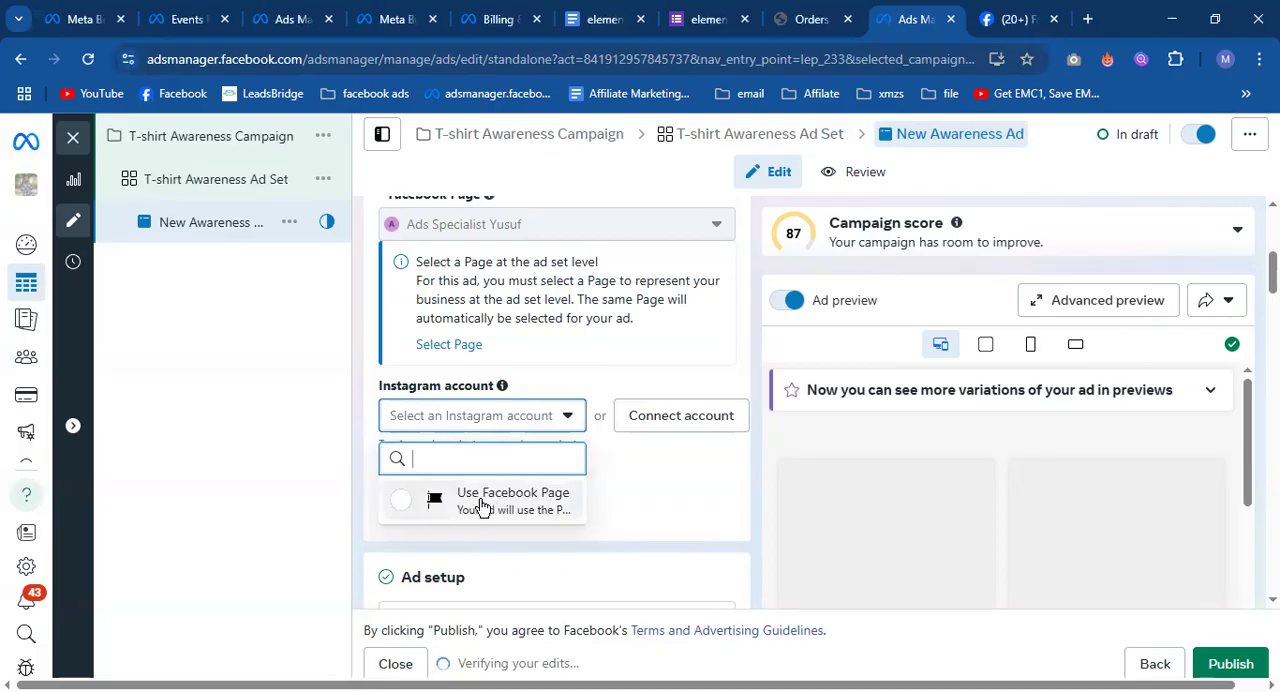
{"action": "left_click", "coordinate": [481, 500]}
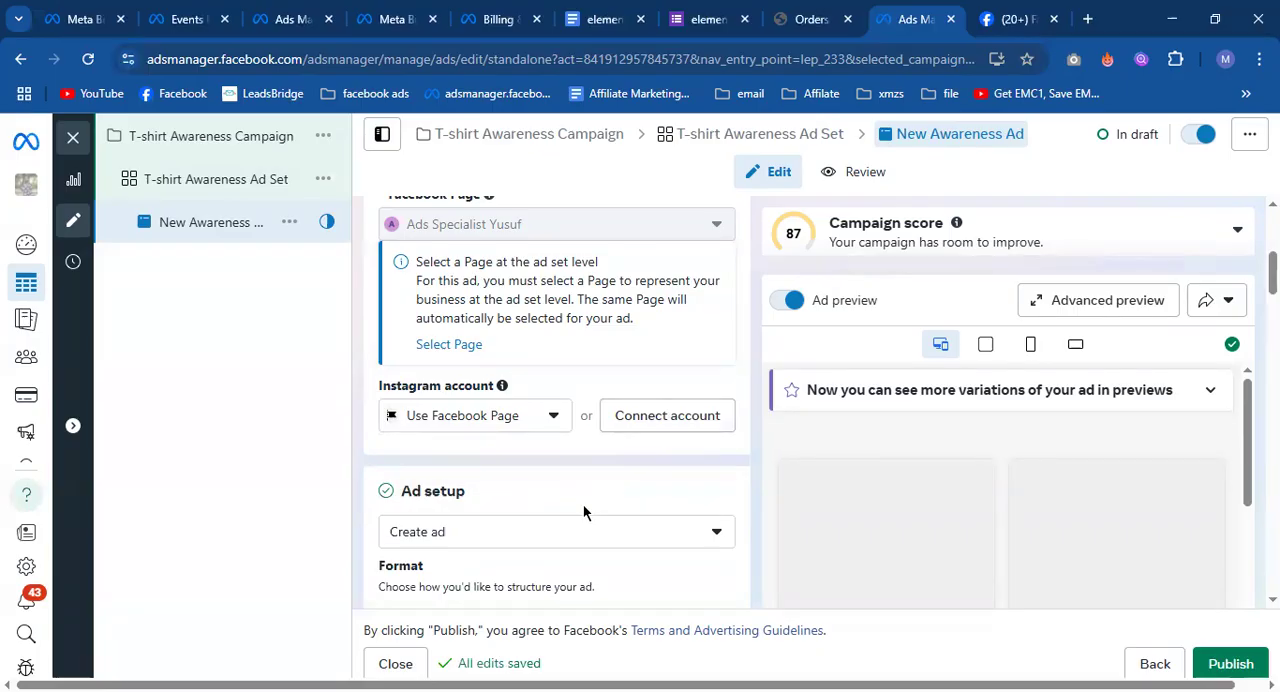
Review the source options in Ad setup and look over the ad's Facebook Feed and Instagram previews.
{"action": "scroll", "coordinate": [585, 510], "scroll_direction": "down", "scroll_amount": 2}
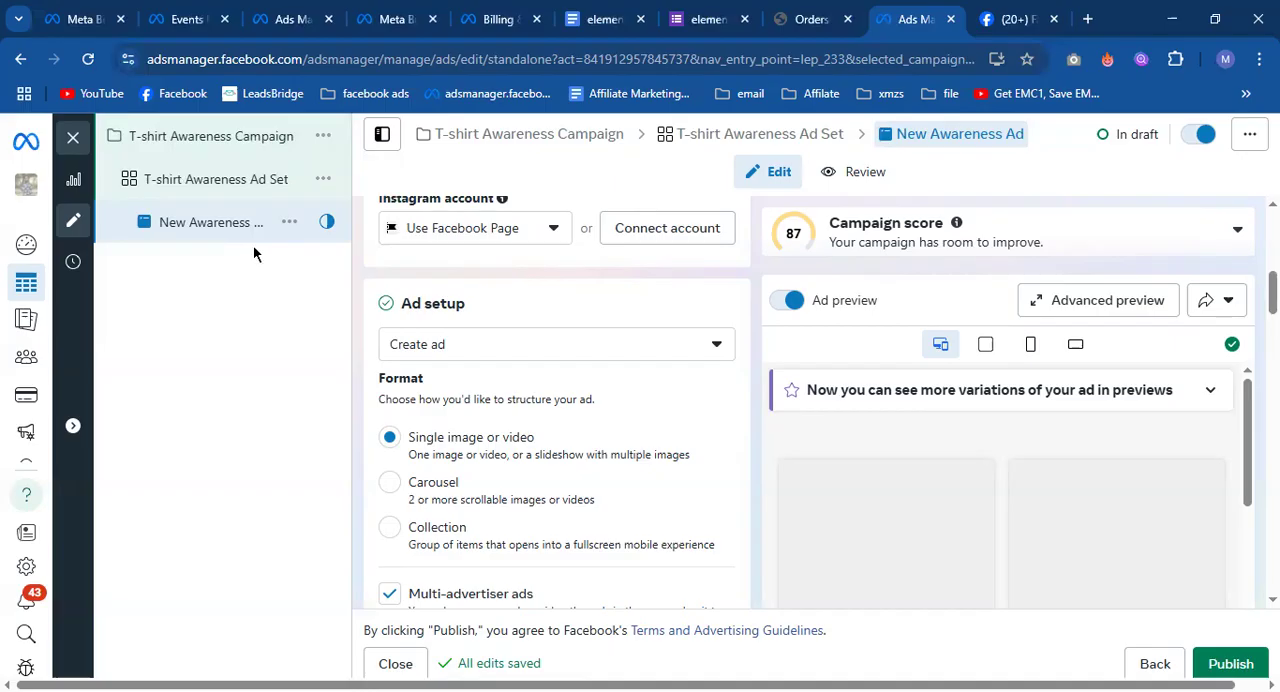
{"action": "left_click", "coordinate": [449, 352]}
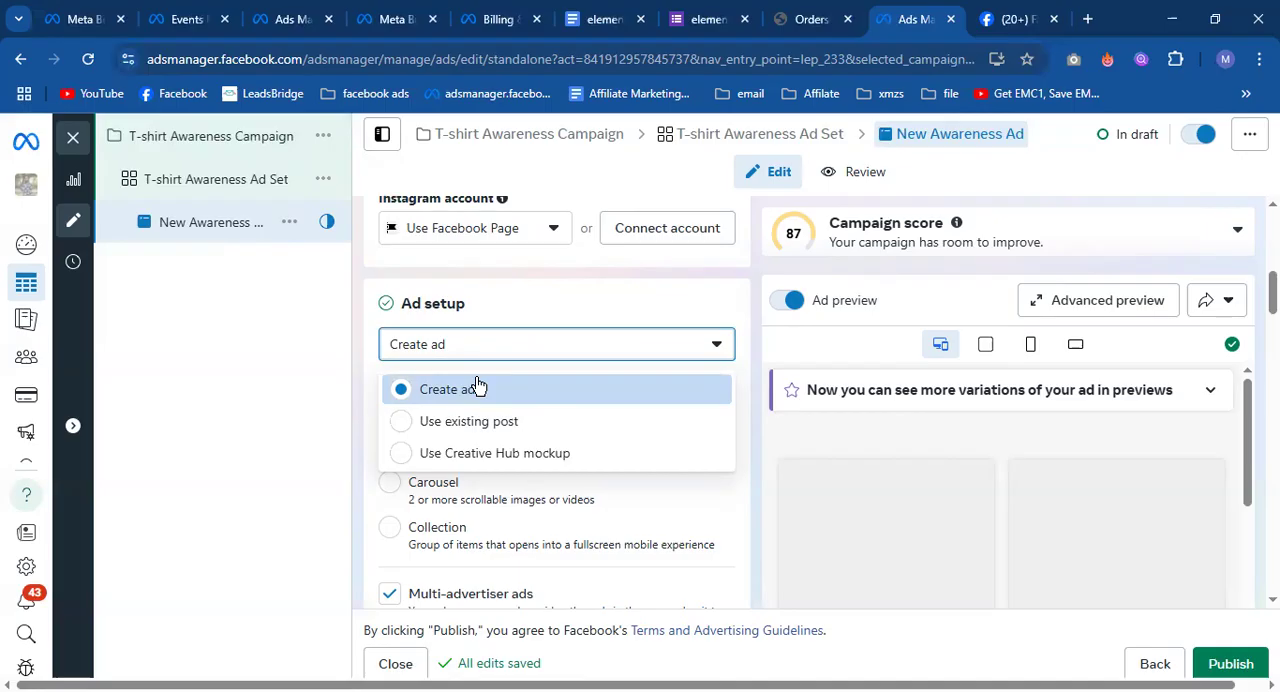
{"action": "left_click", "coordinate": [514, 298]}
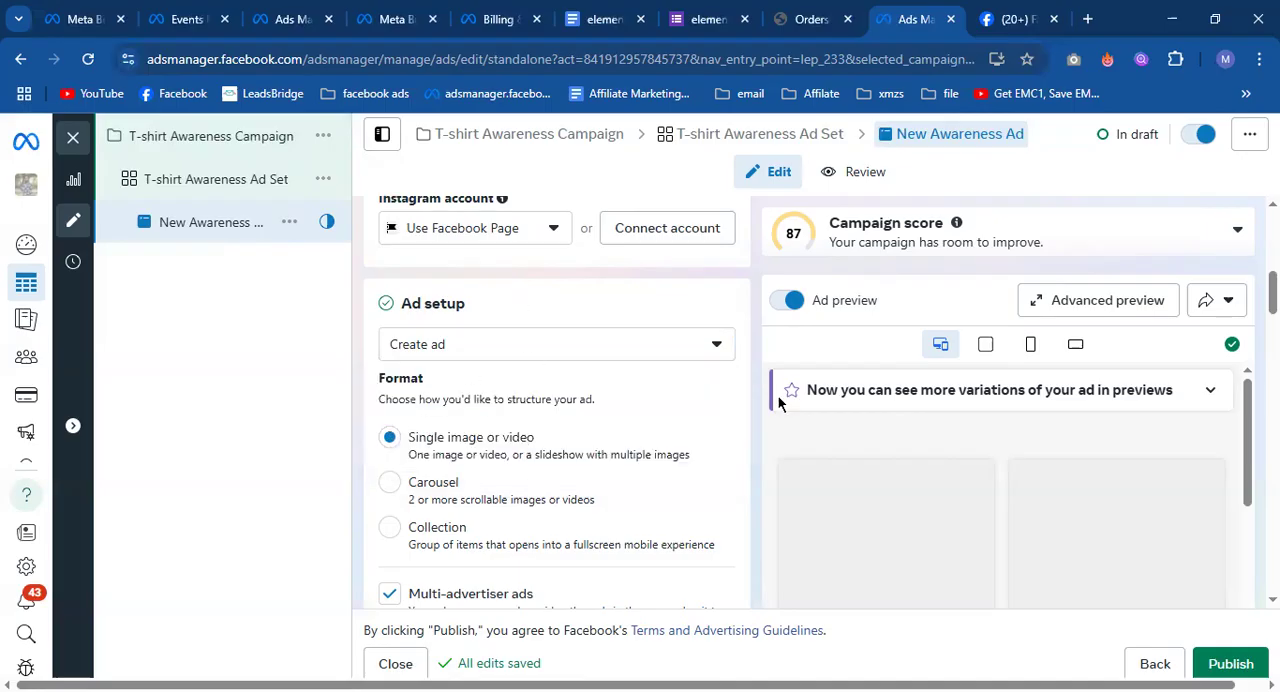
{"action": "scroll", "coordinate": [782, 420], "scroll_direction": "down", "scroll_amount": 2}
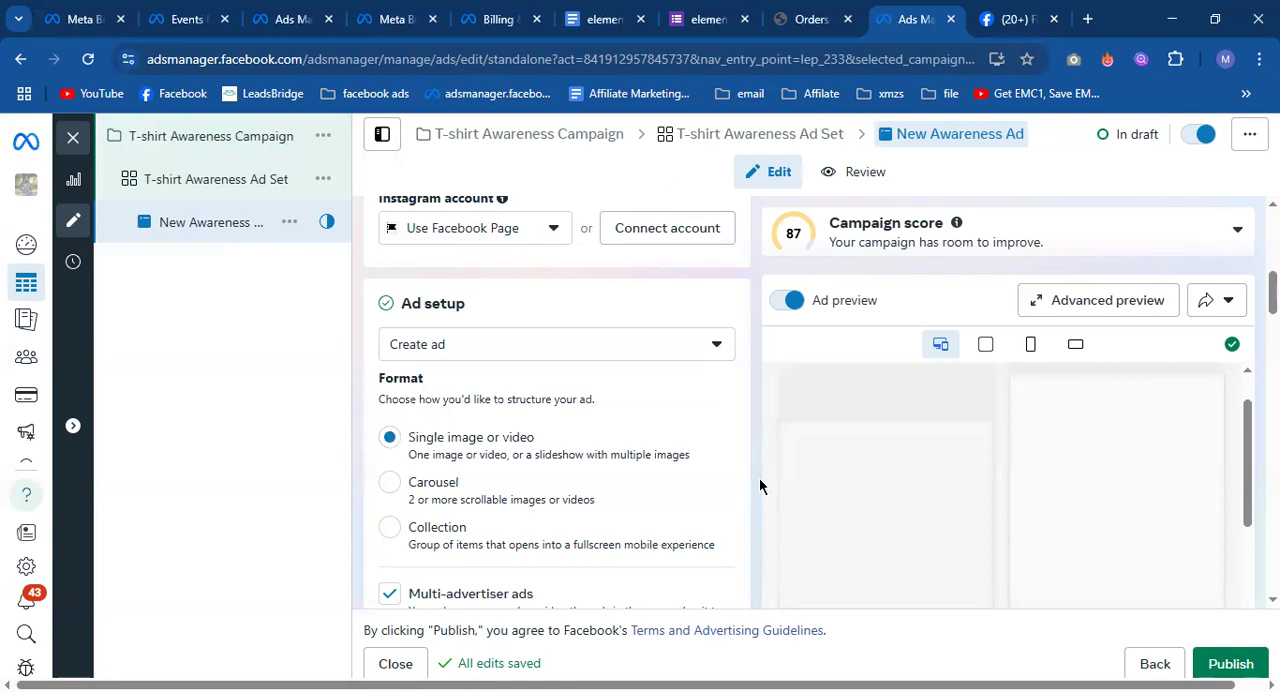
{"action": "scroll", "coordinate": [802, 449], "scroll_direction": "up", "scroll_amount": 2}
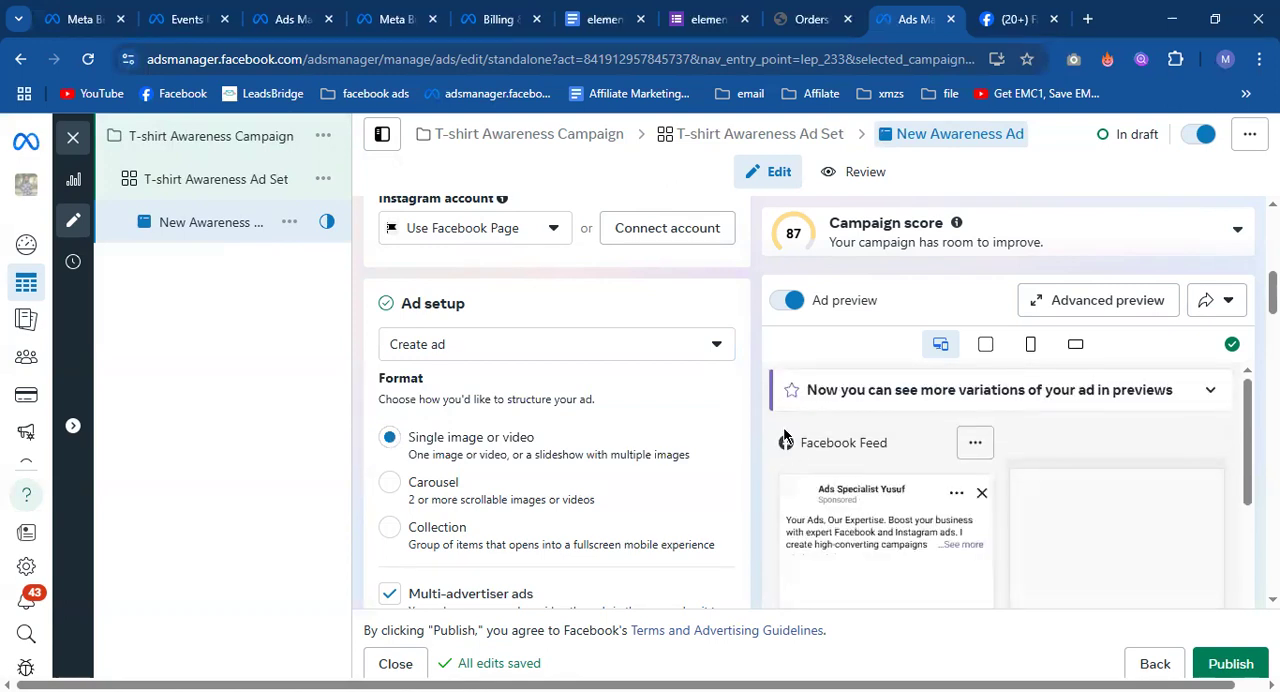
{"action": "scroll", "coordinate": [832, 516], "scroll_direction": "down", "scroll_amount": 5}
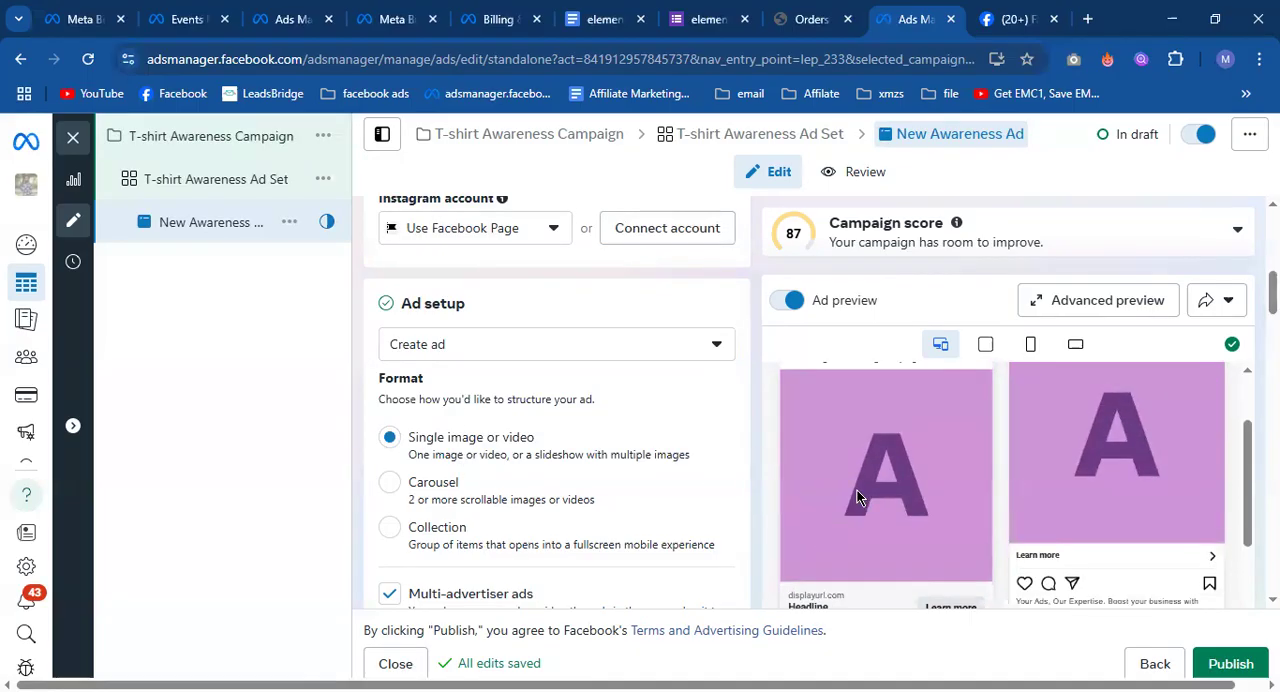
{"action": "scroll", "coordinate": [857, 490], "scroll_direction": "up", "scroll_amount": 3}
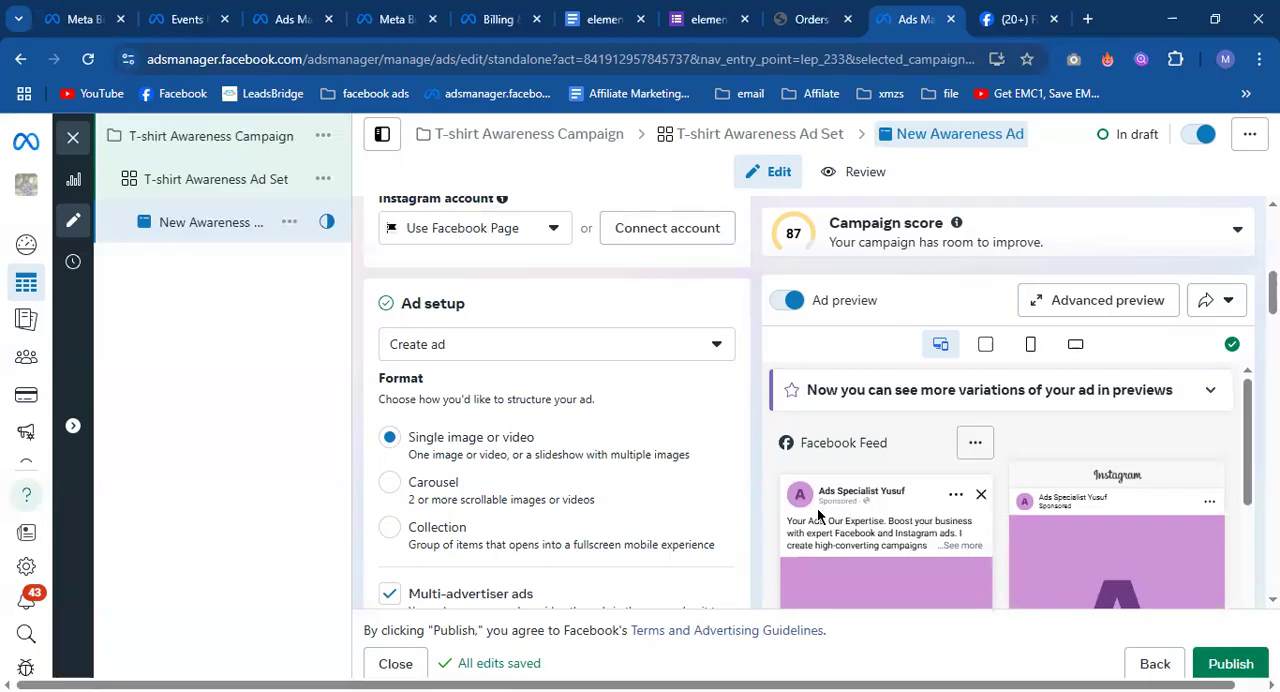
Go to the Facebook browser tab, switch to the Digital Marketer profile, and open its Page.
{"action": "left_click", "coordinate": [1003, 20]}
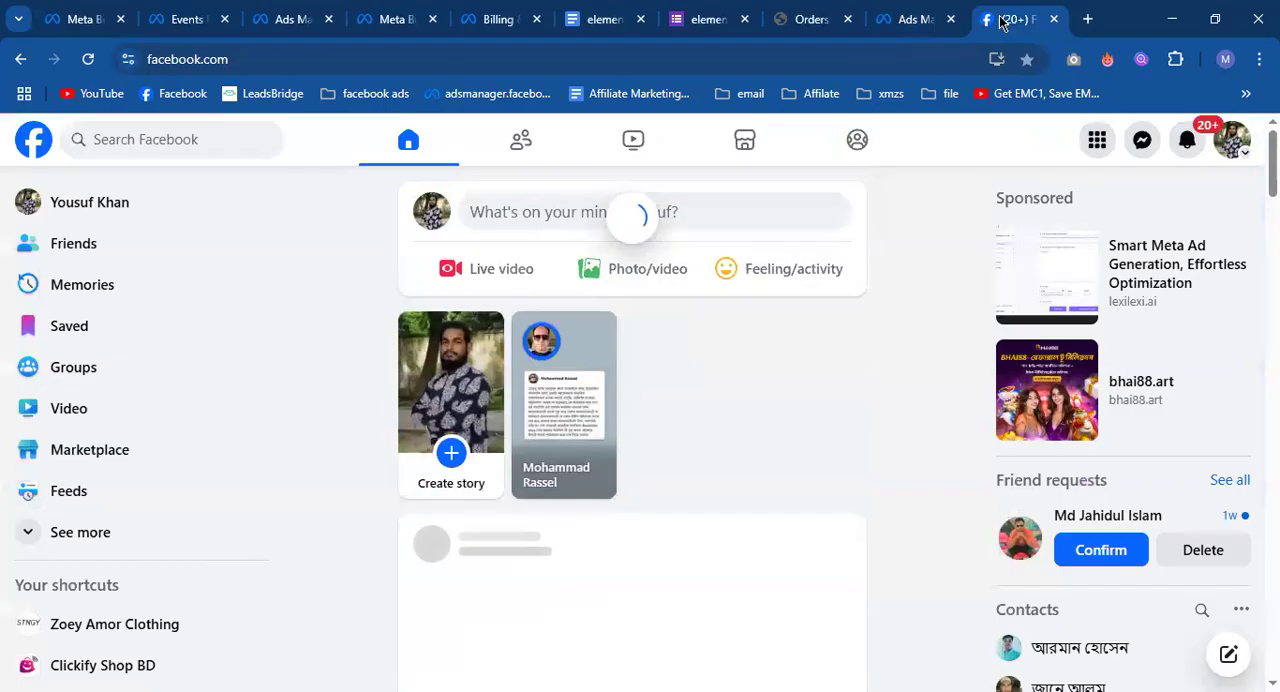
{"action": "left_click", "coordinate": [1232, 139]}
{"action": "left_click", "coordinate": [1131, 375]}
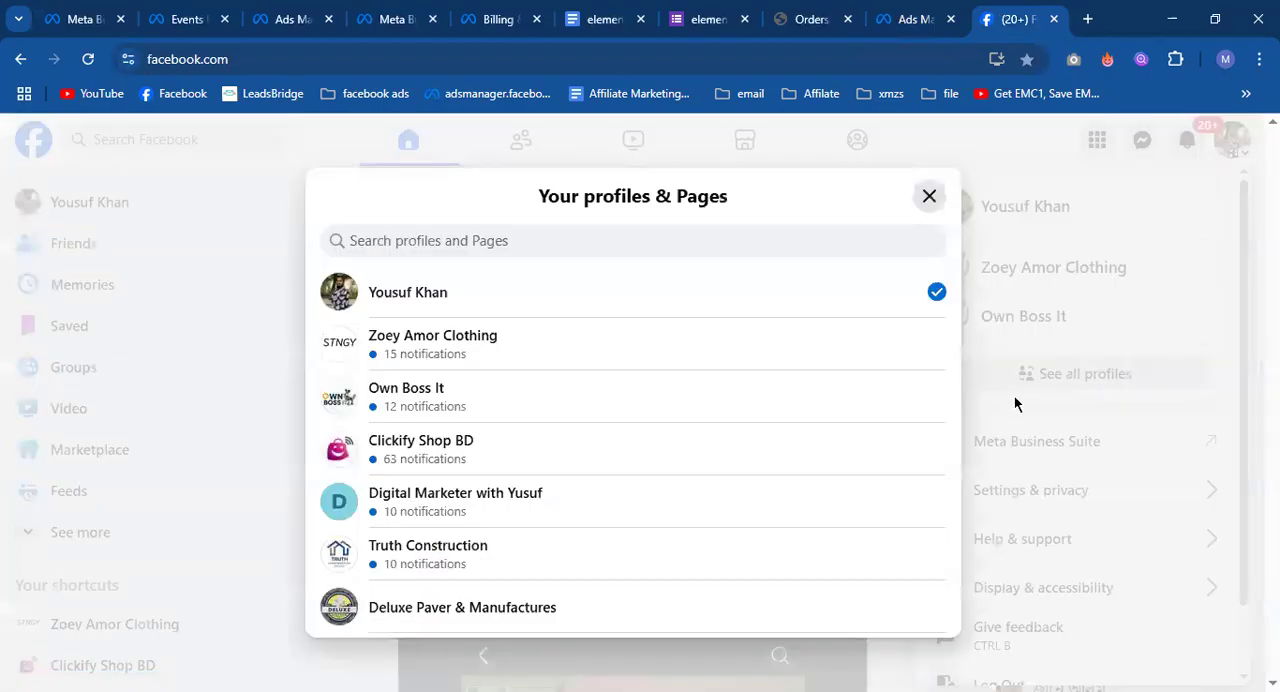
{"action": "scroll", "coordinate": [623, 471], "scroll_direction": "down", "scroll_amount": 3}
{"action": "scroll", "coordinate": [615, 471], "scroll_direction": "up", "scroll_amount": 1}
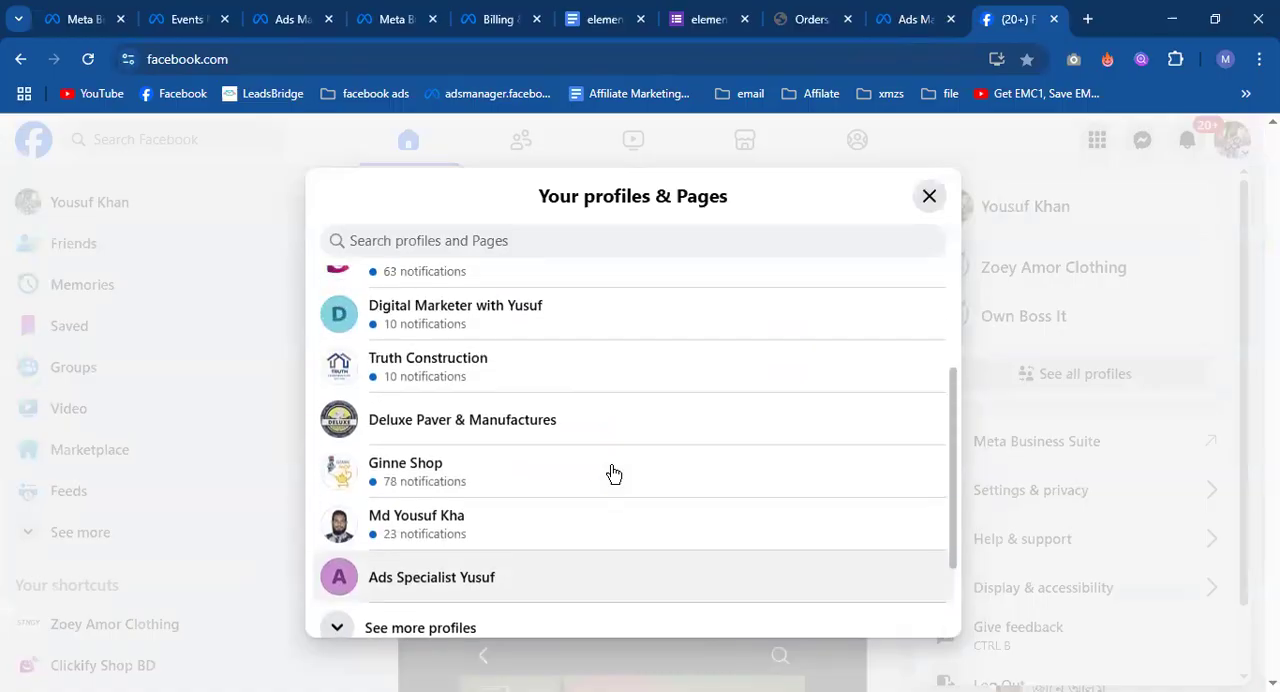
{"action": "left_click", "coordinate": [549, 329]}
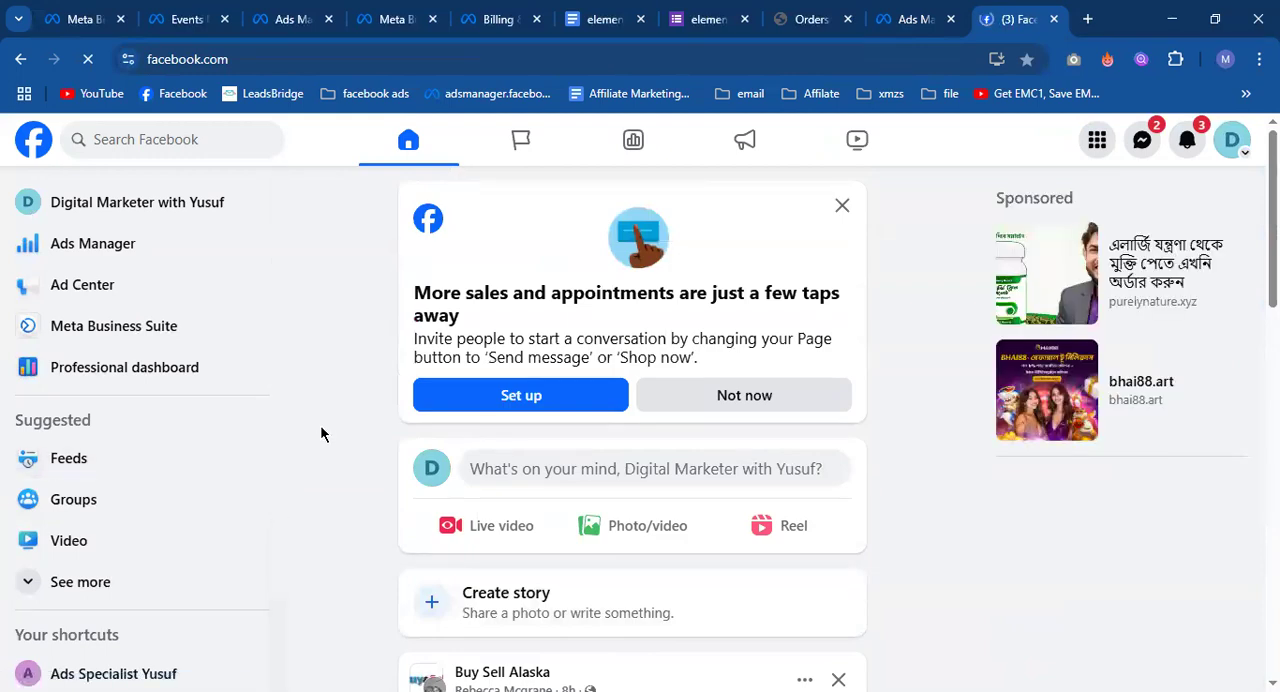
{"action": "left_click", "coordinate": [138, 220]}
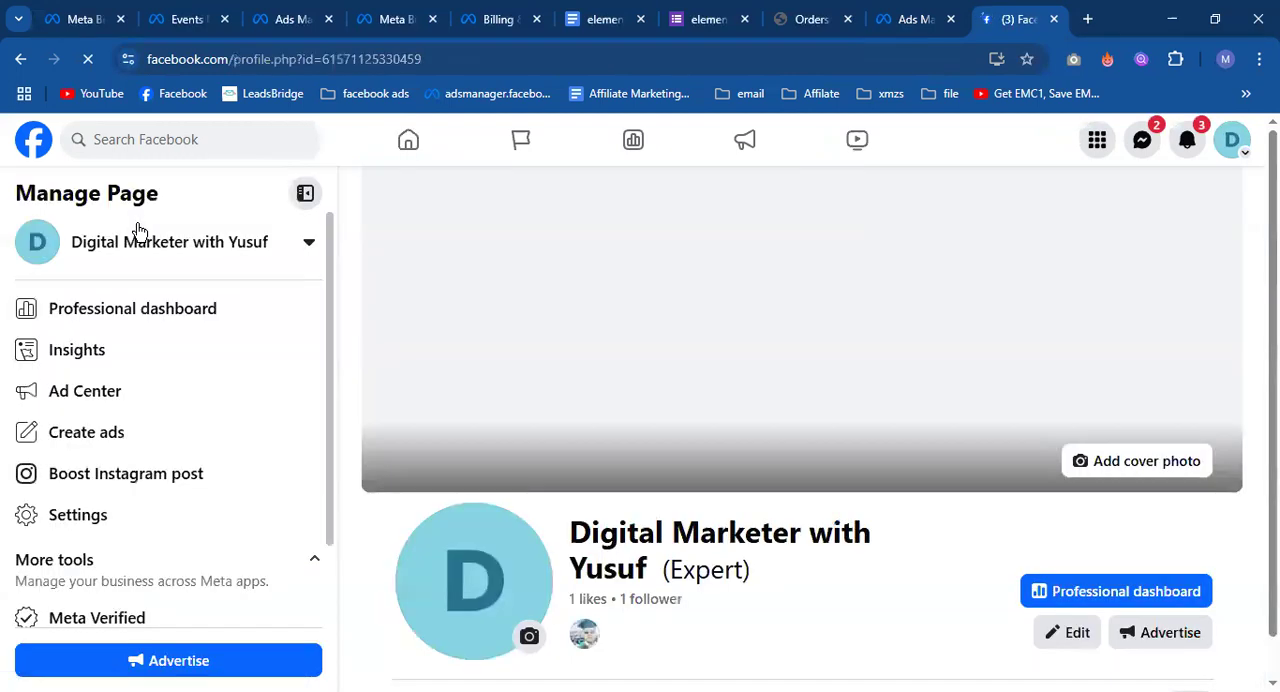
Look through the Page's posts, return to Ads Manager, and compare them with the ad preview.
{"action": "scroll", "coordinate": [645, 521], "scroll_direction": "down", "scroll_amount": 4}
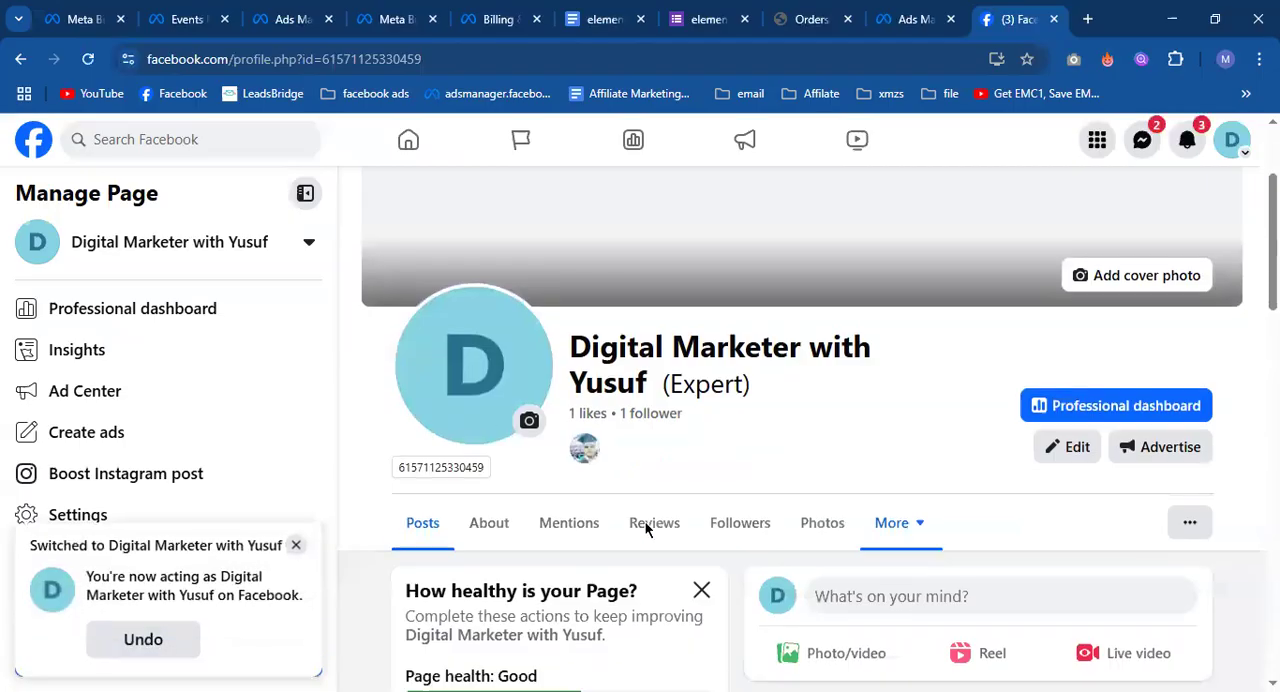
{"action": "scroll", "coordinate": [645, 530], "scroll_direction": "down", "scroll_amount": 7}
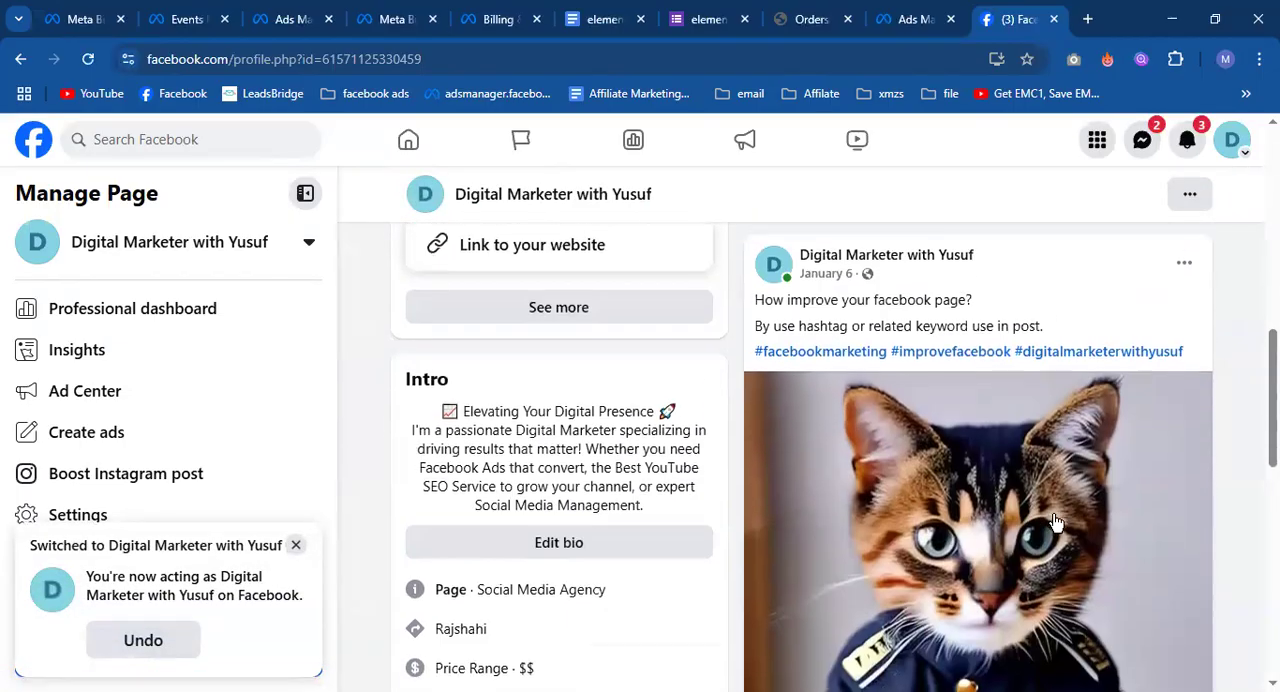
{"action": "scroll", "coordinate": [1056, 521], "scroll_direction": "up", "scroll_amount": 4}
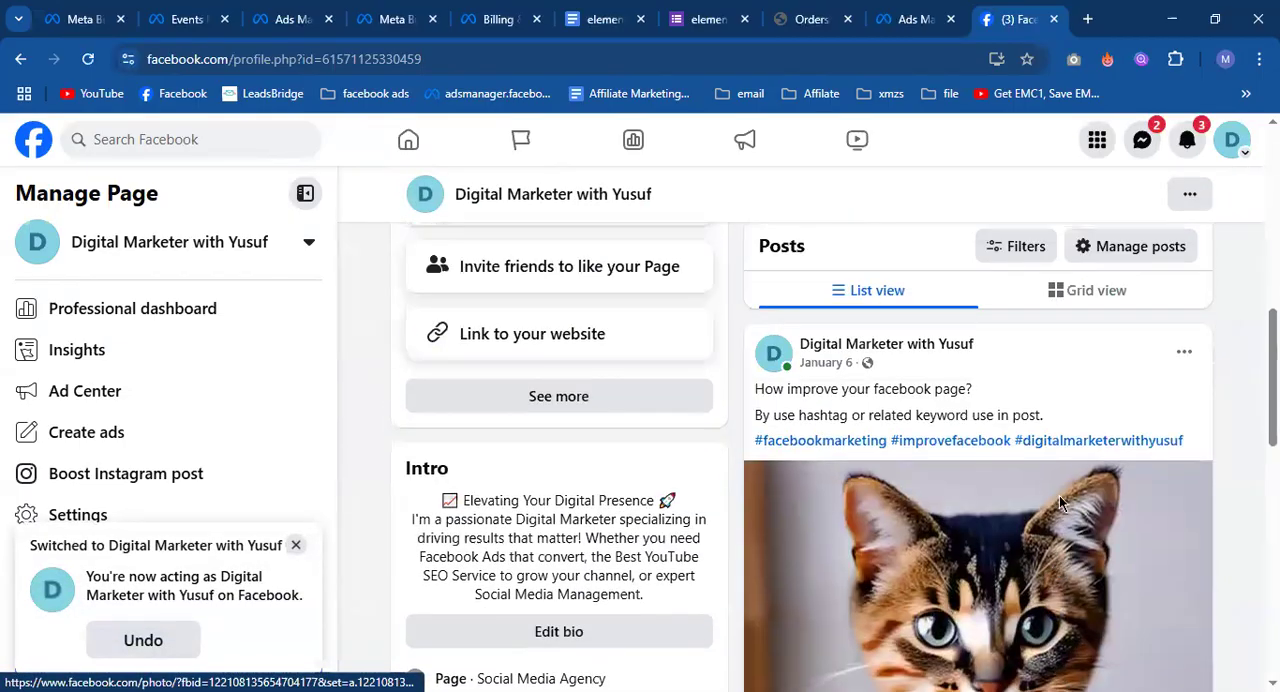
{"action": "scroll", "coordinate": [1059, 495], "scroll_direction": "up", "scroll_amount": 1}
{"action": "left_click", "coordinate": [908, 19]}
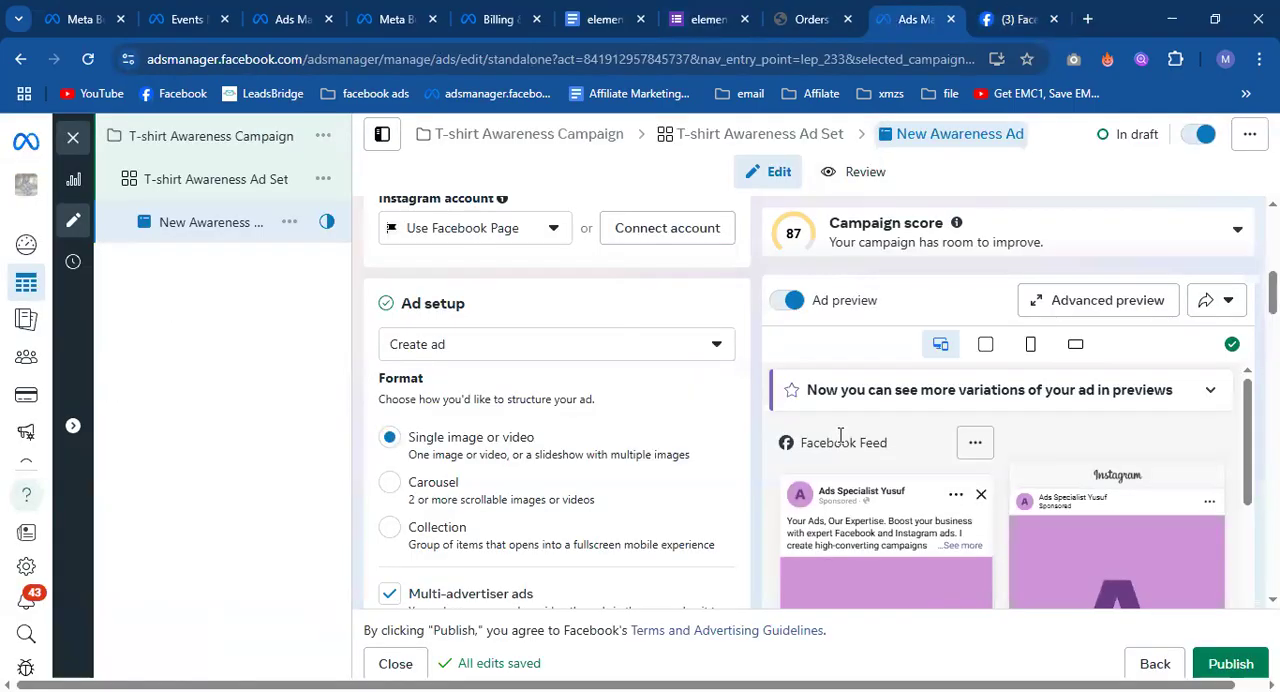
{"action": "scroll", "coordinate": [911, 495], "scroll_direction": "down", "scroll_amount": 2}
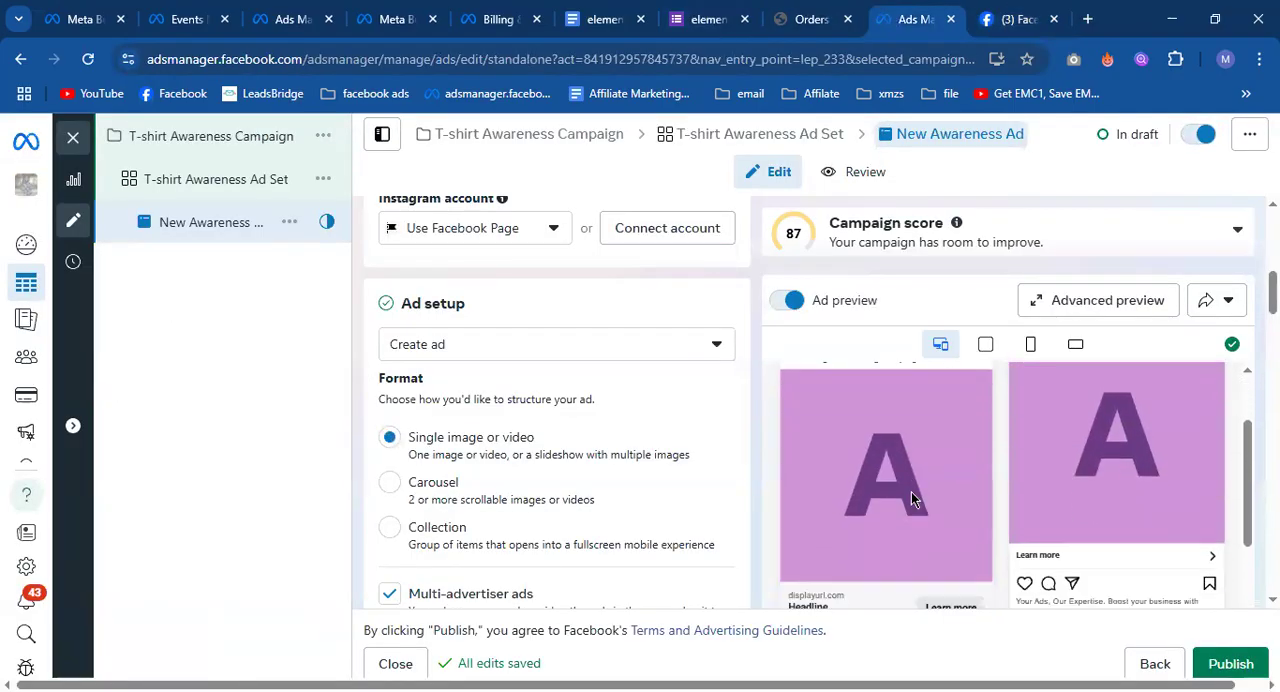
Compare the Facebook Page's January 6 post with the ad setup in Ads Manager, switching between the two browser tabs.
{"action": "left_click", "coordinate": [1018, 19]}
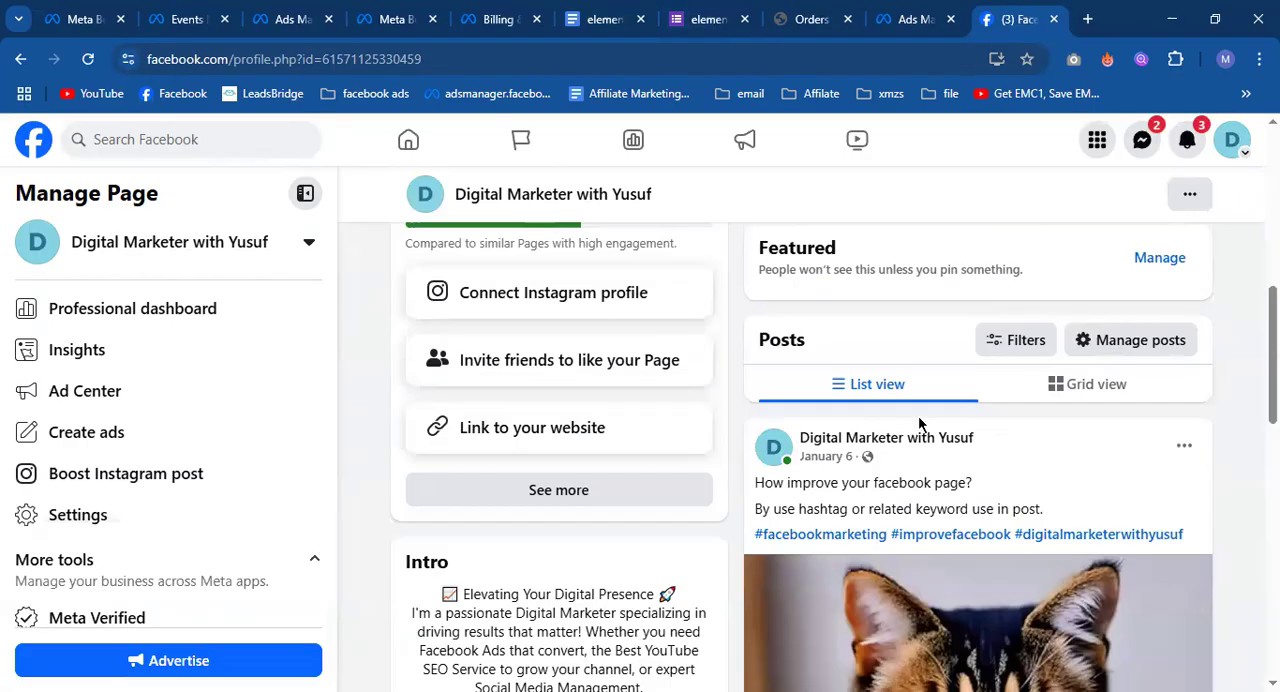
{"action": "scroll", "coordinate": [918, 420], "scroll_direction": "down", "scroll_amount": 3}
{"action": "scroll", "coordinate": [877, 145], "scroll_direction": "up", "scroll_amount": 2}
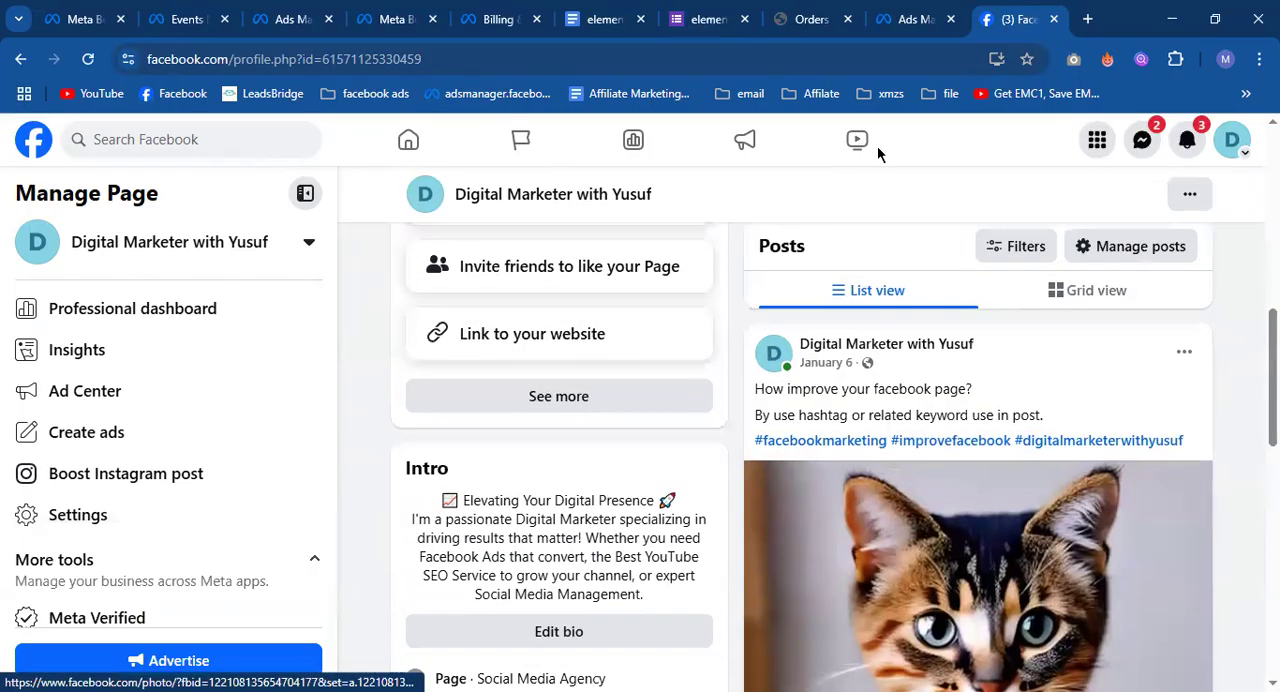
{"action": "left_click", "coordinate": [908, 19]}
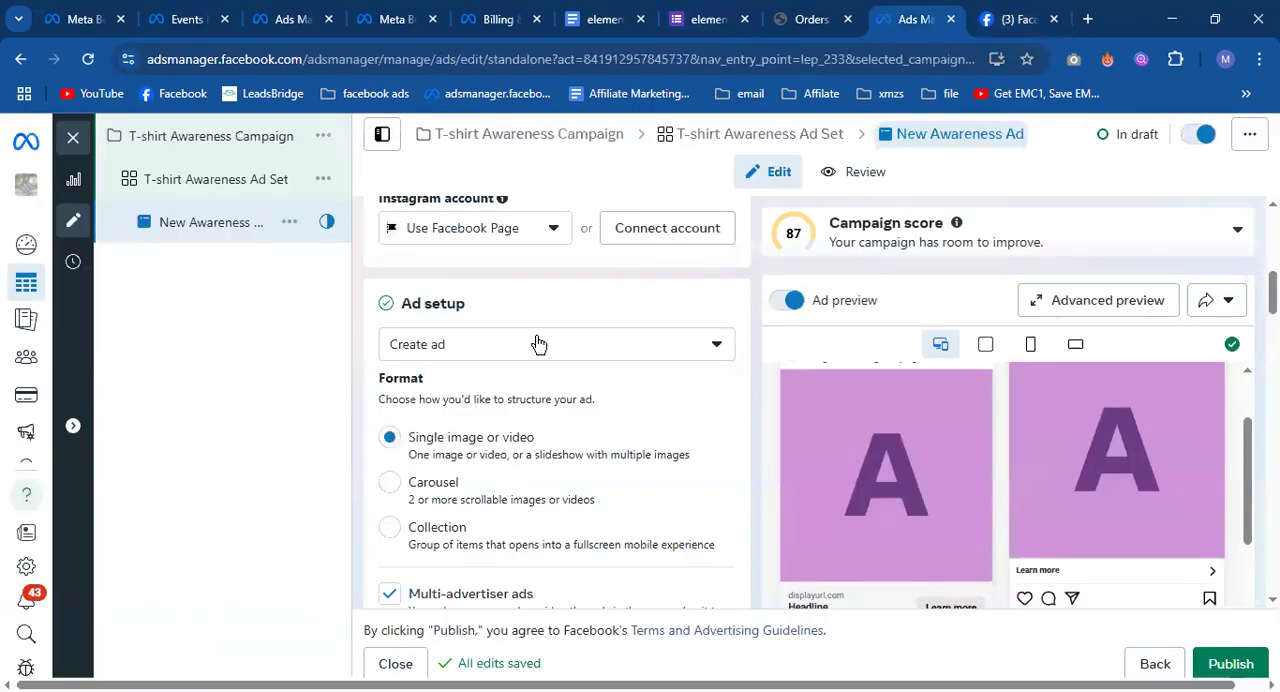
{"action": "left_click", "coordinate": [1018, 19]}
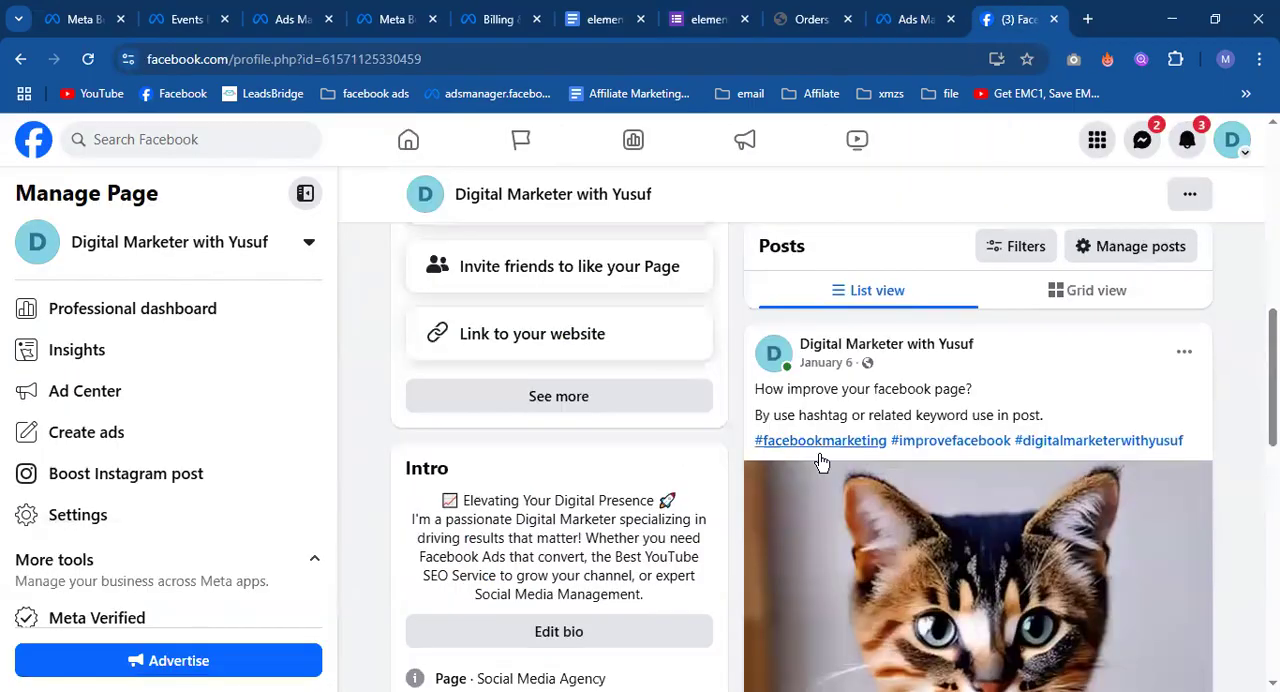
{"action": "scroll", "coordinate": [840, 470], "scroll_direction": "down", "scroll_amount": 2}
{"action": "scroll", "coordinate": [849, 475], "scroll_direction": "down", "scroll_amount": 2}
{"action": "scroll", "coordinate": [851, 480], "scroll_direction": "up", "scroll_amount": 6}
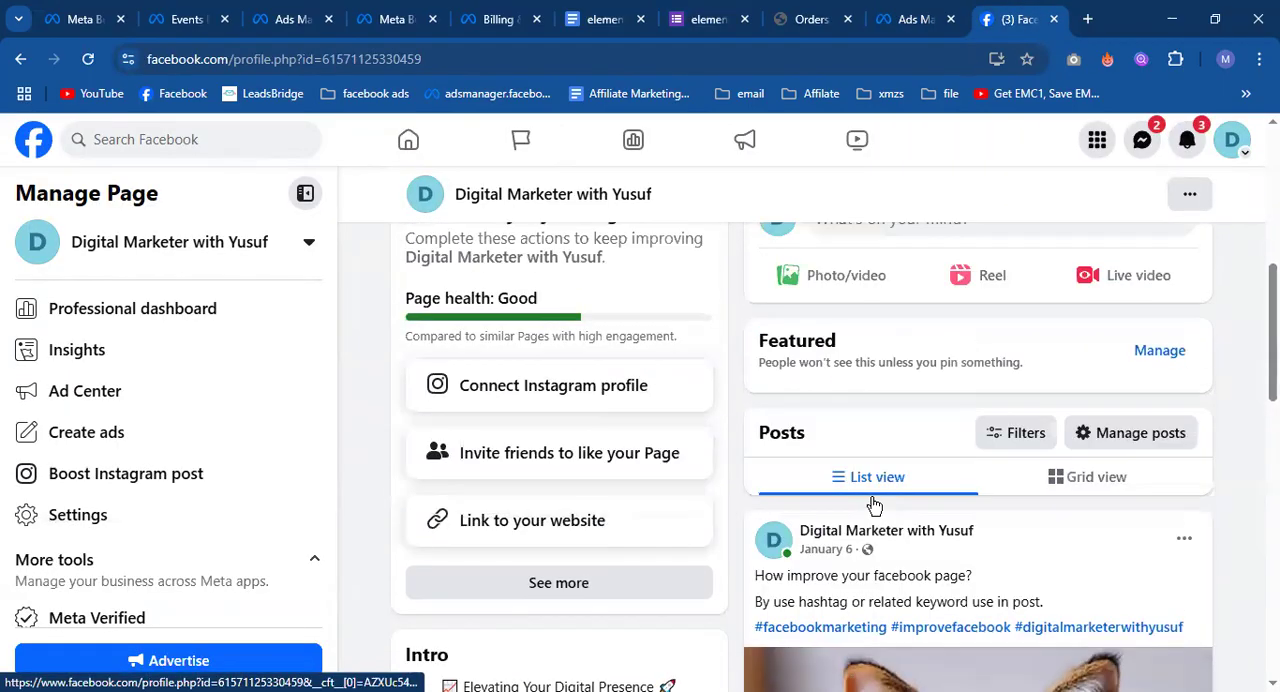
{"action": "scroll", "coordinate": [862, 505], "scroll_direction": "down", "scroll_amount": 2}
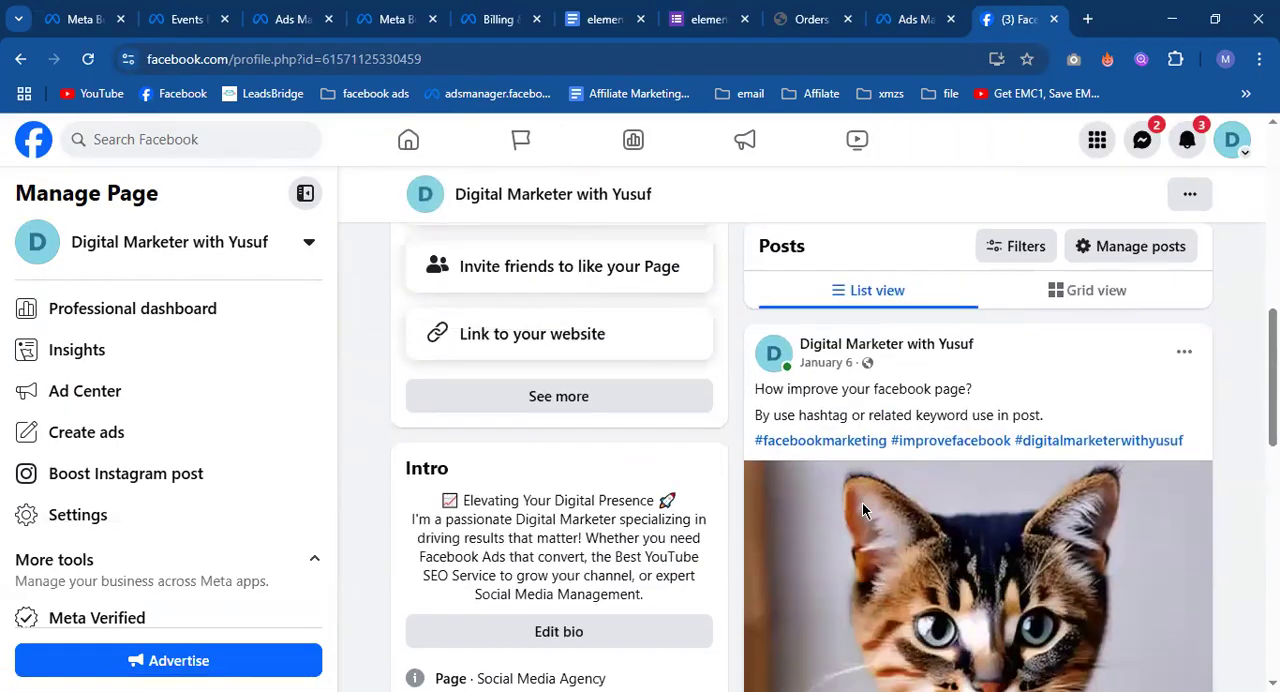
Return to Ads Manager and set the New Awareness Ad's setup source to Use existing post.
{"action": "left_click", "coordinate": [898, 10]}
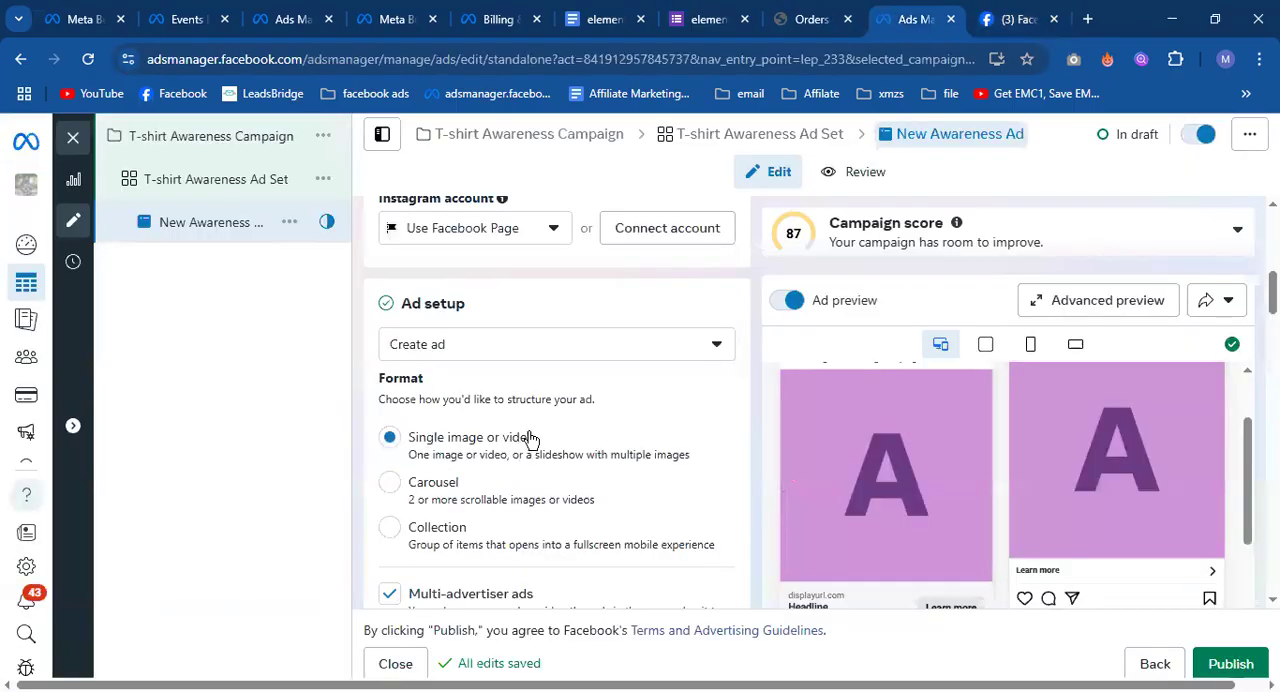
{"action": "left_click", "coordinate": [544, 344]}
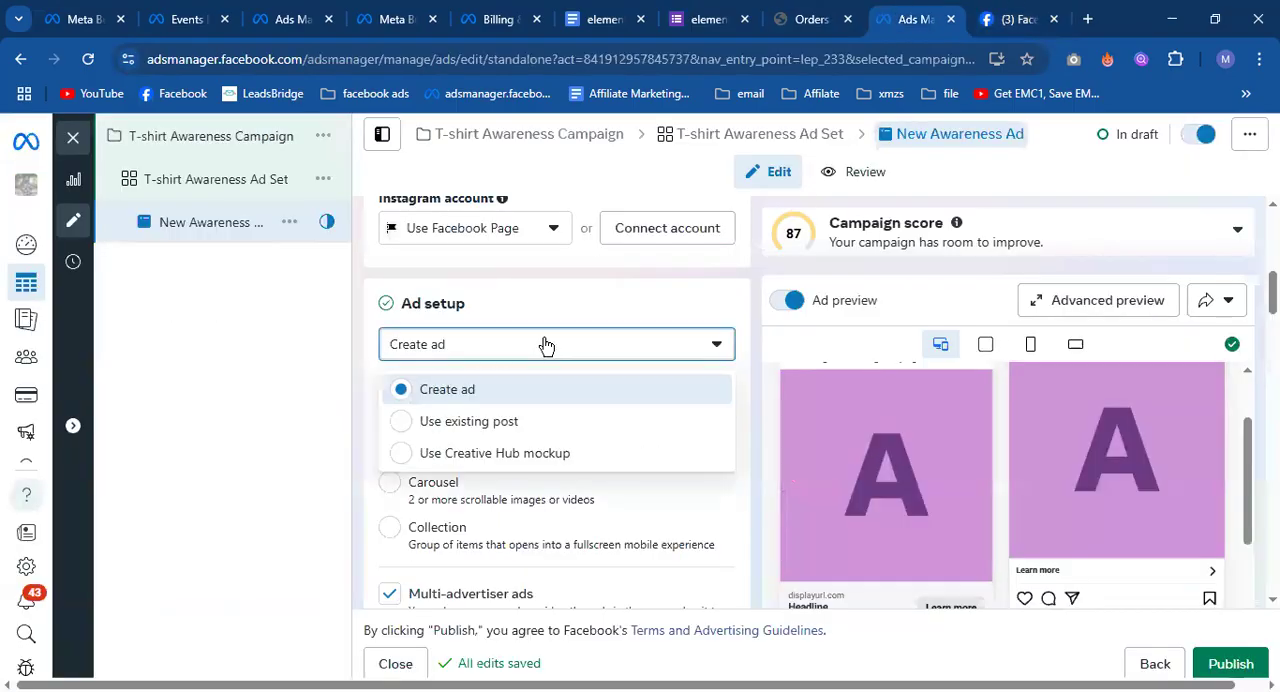
{"action": "left_click", "coordinate": [488, 425]}
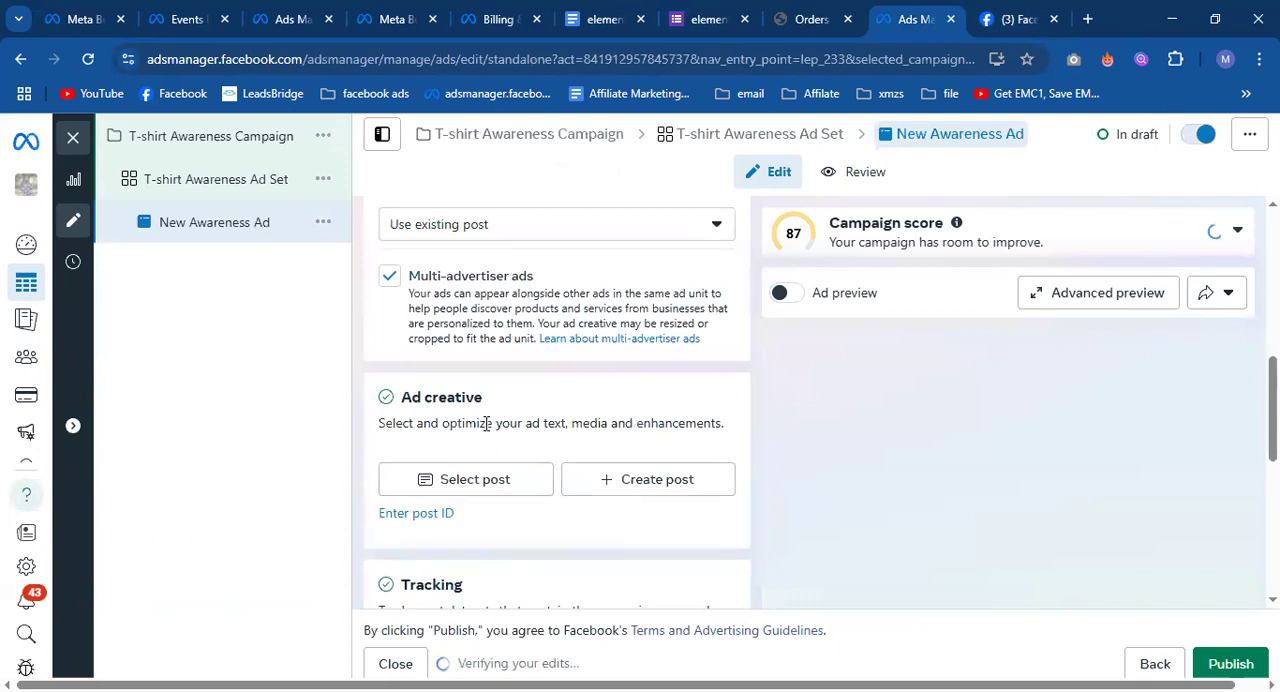
Examine the January 6 post and its Boost post option on the Facebook Page, comparing them with the Ad creative section in Ads Manager.
{"action": "left_click", "coordinate": [988, 20]}
{"action": "scroll", "coordinate": [851, 457], "scroll_direction": "down", "scroll_amount": 1}
{"action": "scroll", "coordinate": [862, 500], "scroll_direction": "up", "scroll_amount": 1}
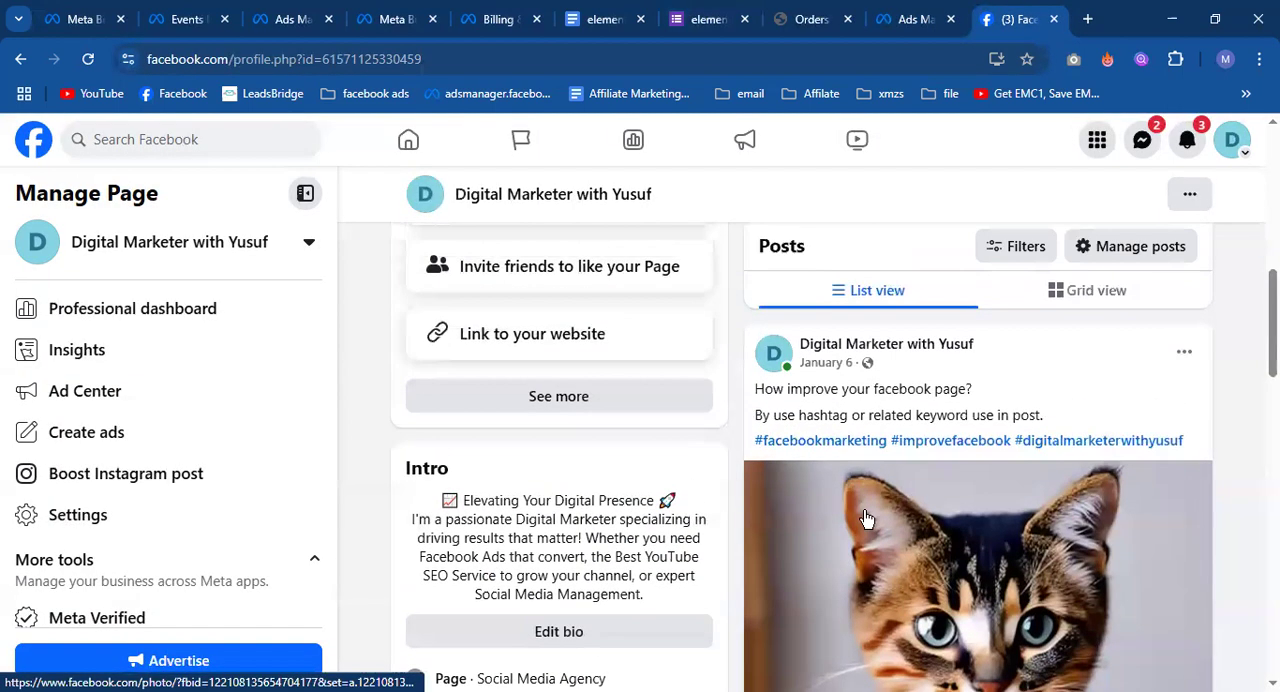
{"action": "scroll", "coordinate": [926, 408], "scroll_direction": "down", "scroll_amount": 5}
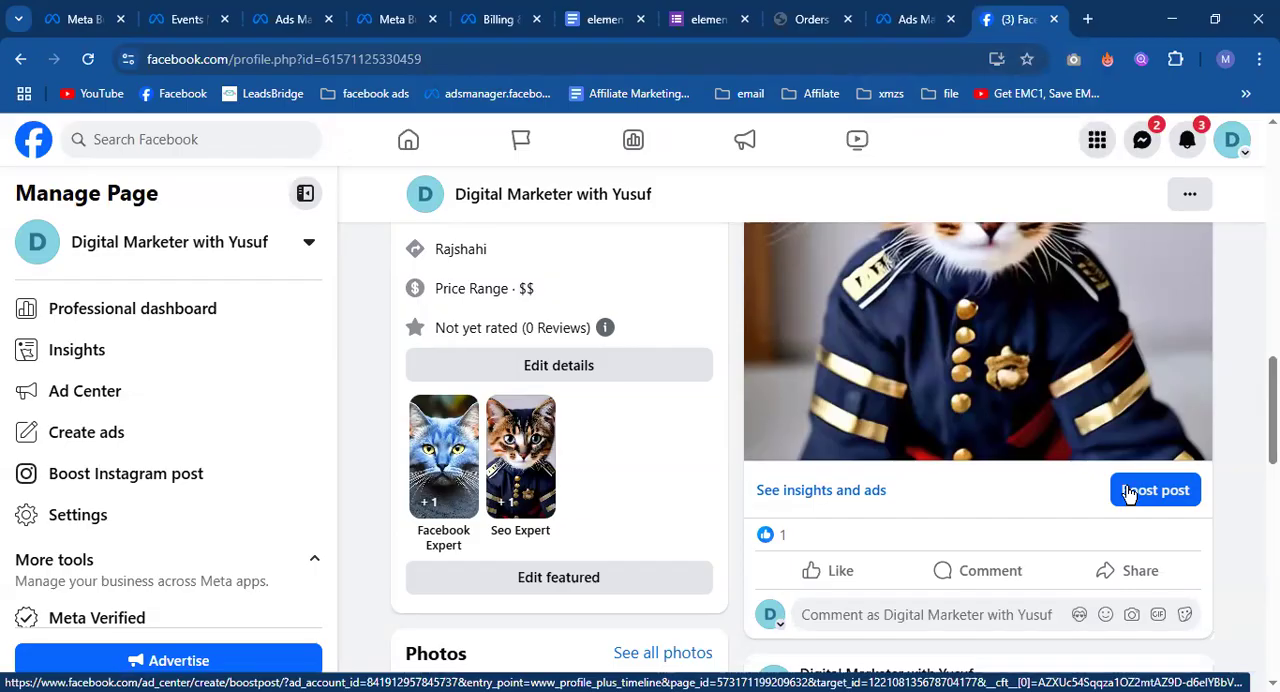
{"action": "left_click", "coordinate": [940, 14]}
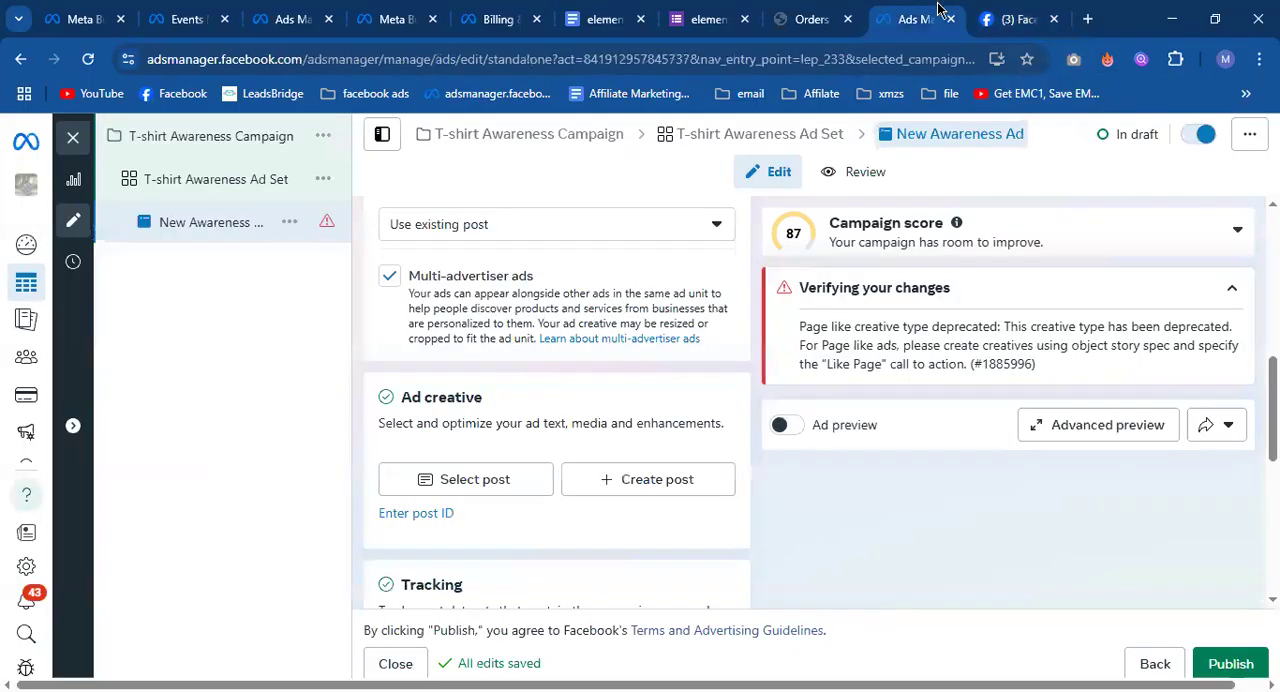
{"action": "left_click", "coordinate": [983, 20]}
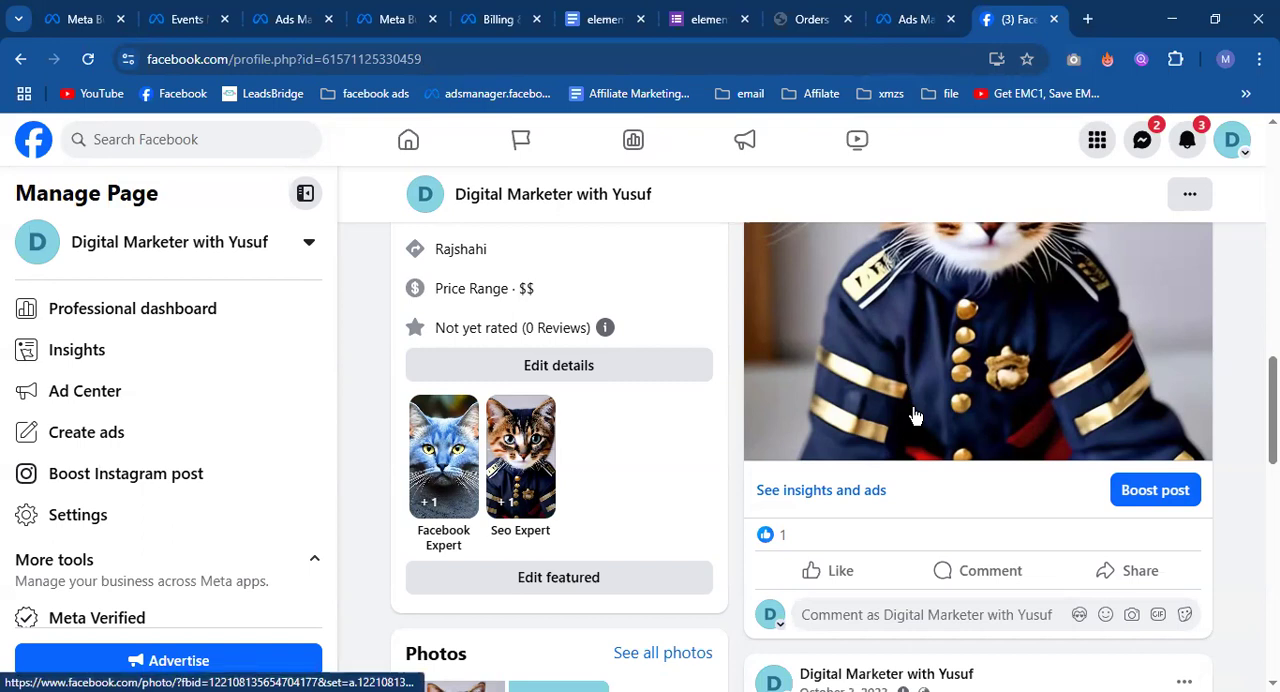
{"action": "left_click", "coordinate": [900, 14]}
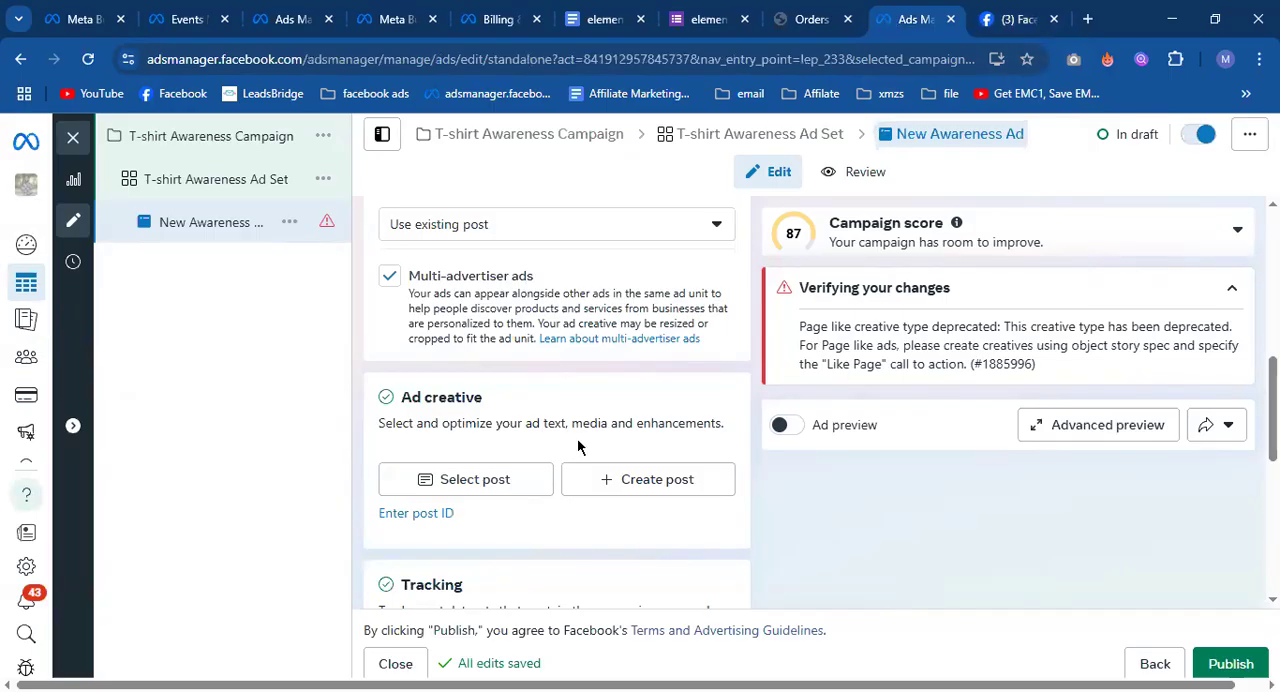
Select the Facebook feed post created Sep 18, 2024 as the ad's existing post and continue.
{"action": "scroll", "coordinate": [582, 428], "scroll_direction": "up", "scroll_amount": 2}
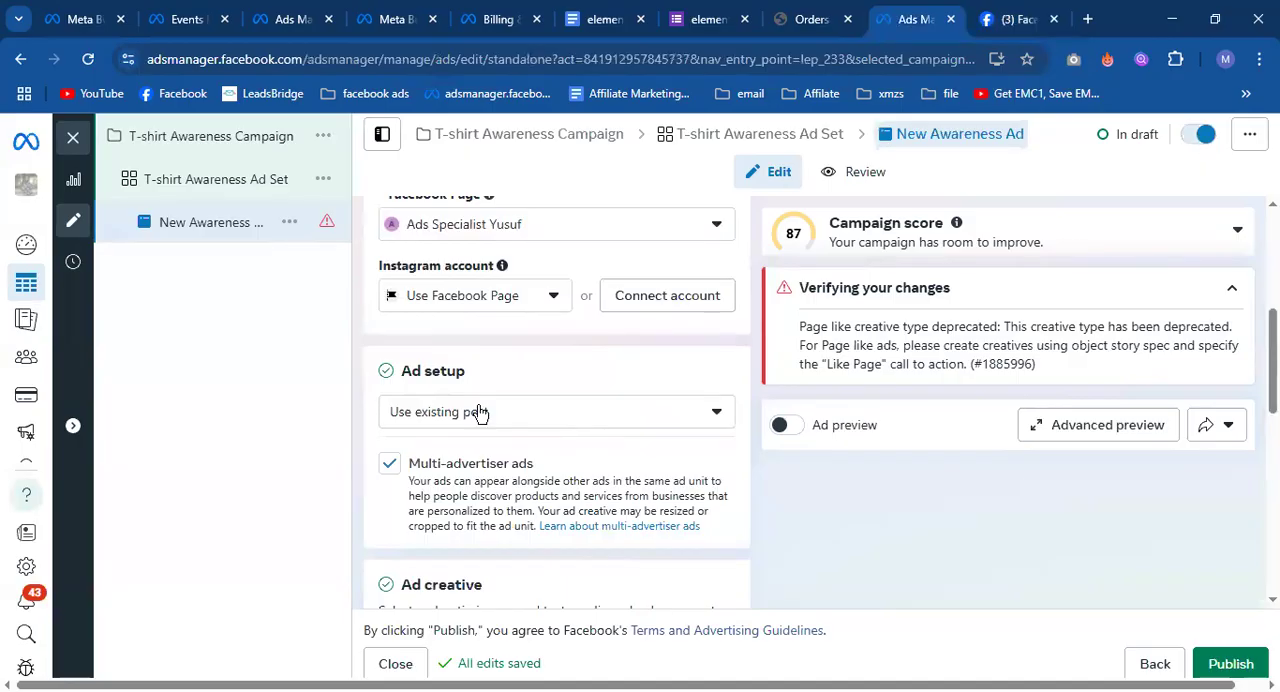
{"action": "scroll", "coordinate": [480, 412], "scroll_direction": "down", "scroll_amount": 3}
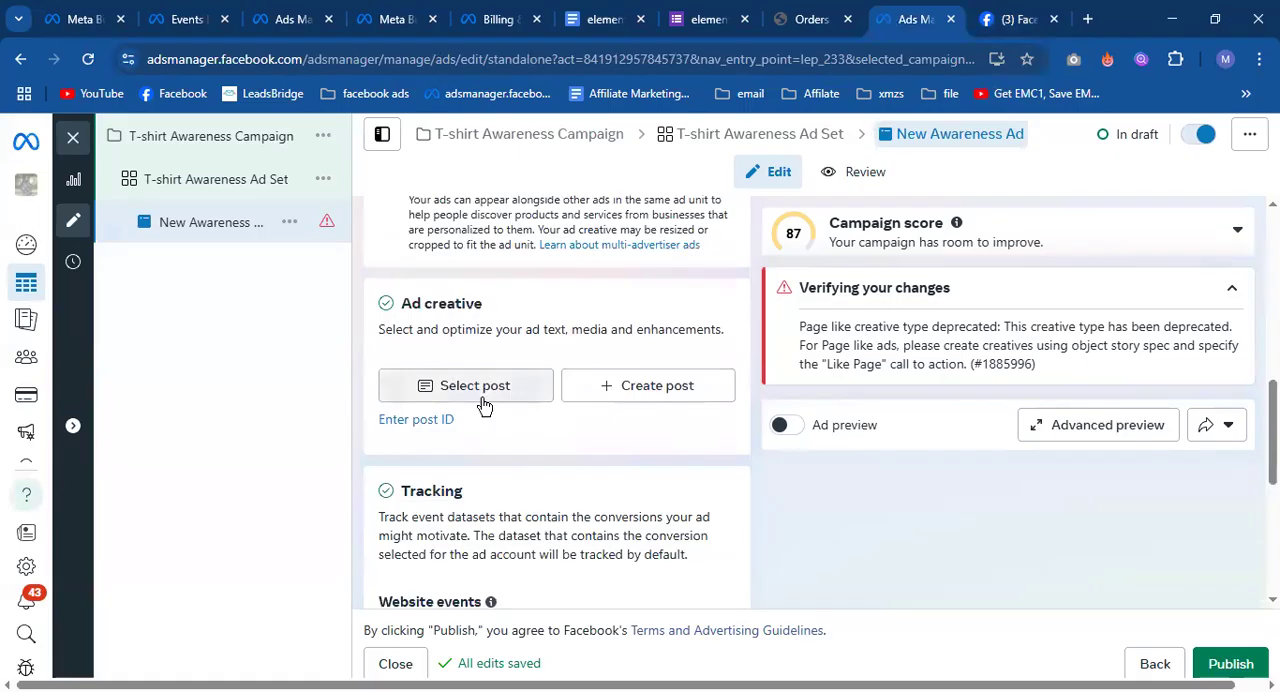
{"action": "left_click", "coordinate": [481, 398]}
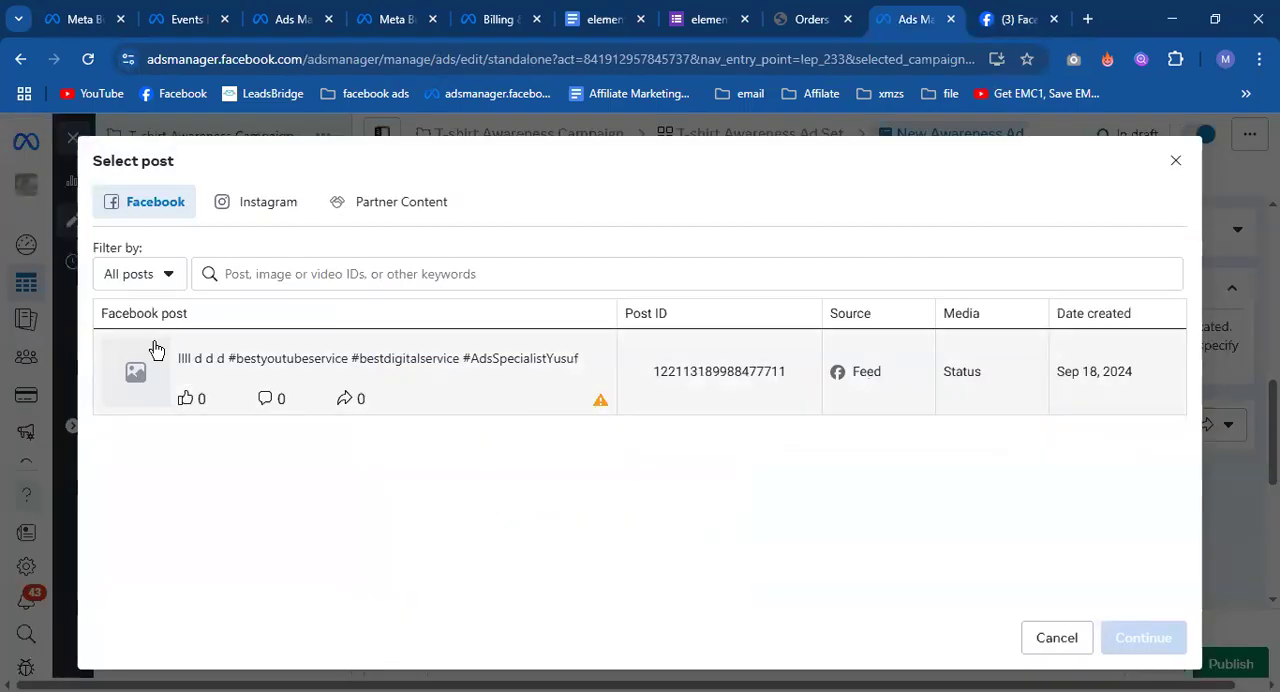
{"action": "left_click", "coordinate": [497, 401]}
{"action": "left_click", "coordinate": [1136, 640]}
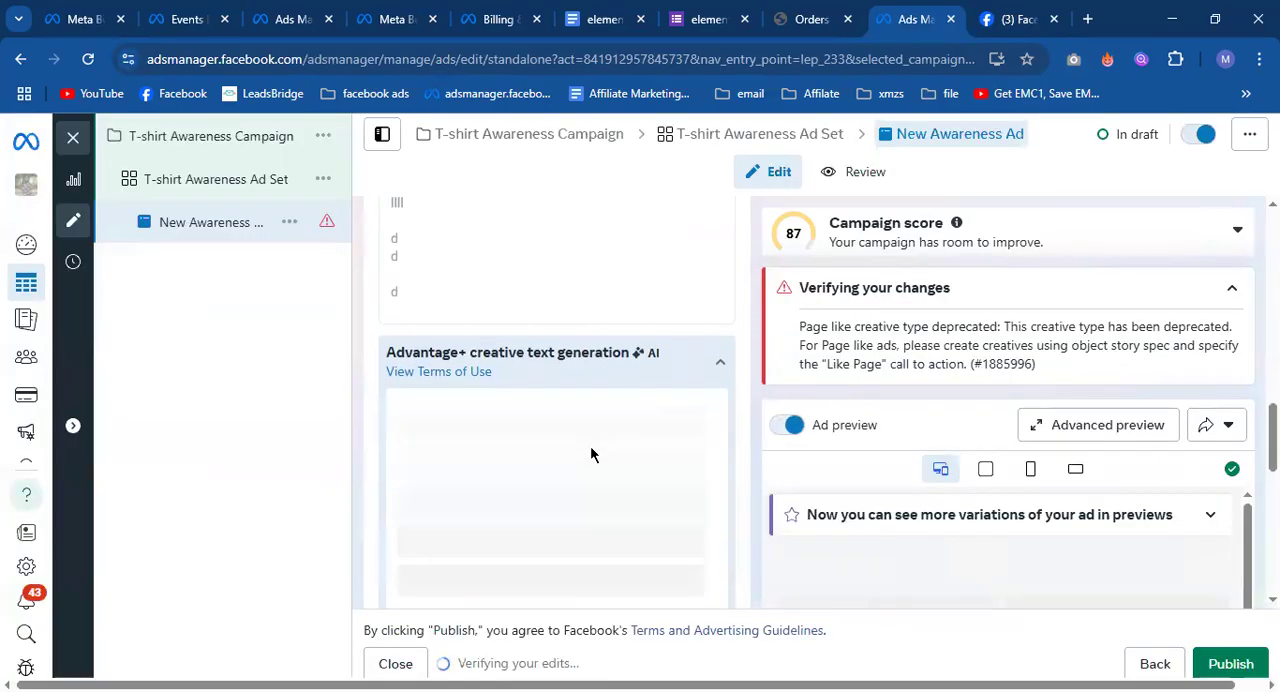
Review the selected post's primary text, call to action, tracking section and ad preview.
{"action": "scroll", "coordinate": [590, 445], "scroll_direction": "up", "scroll_amount": 1}
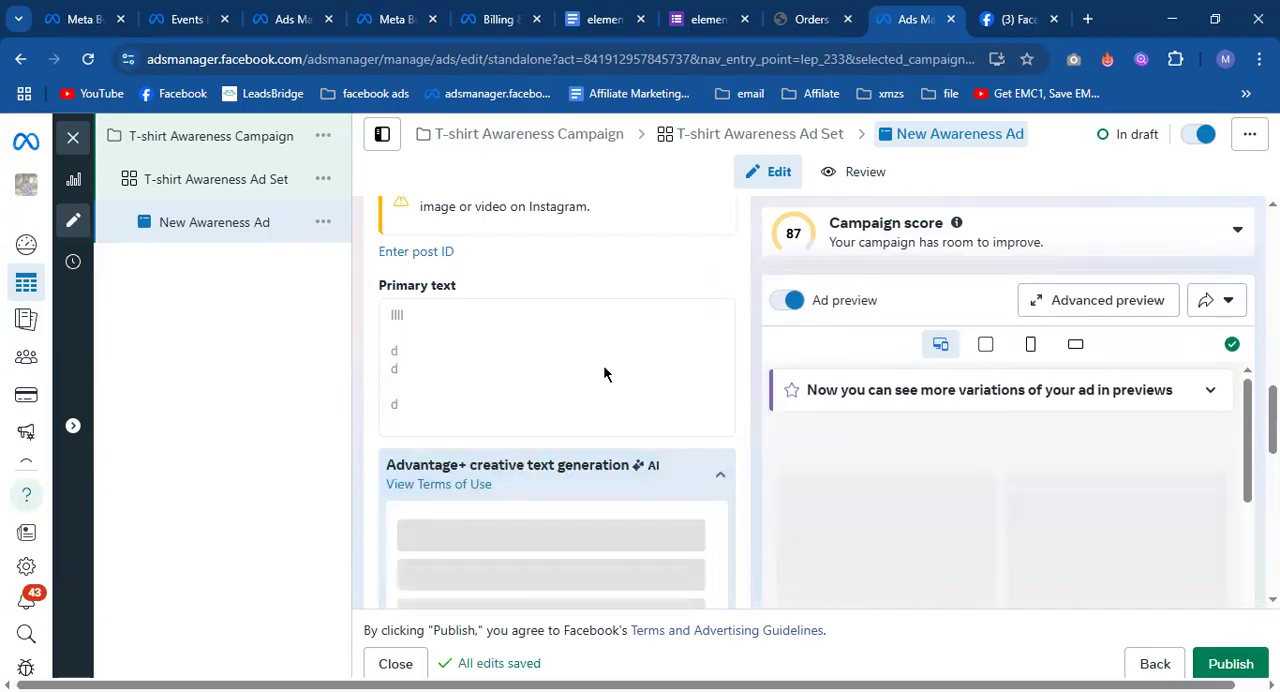
{"action": "scroll", "coordinate": [608, 424], "scroll_direction": "down", "scroll_amount": 3}
{"action": "scroll", "coordinate": [612, 440], "scroll_direction": "down", "scroll_amount": 1}
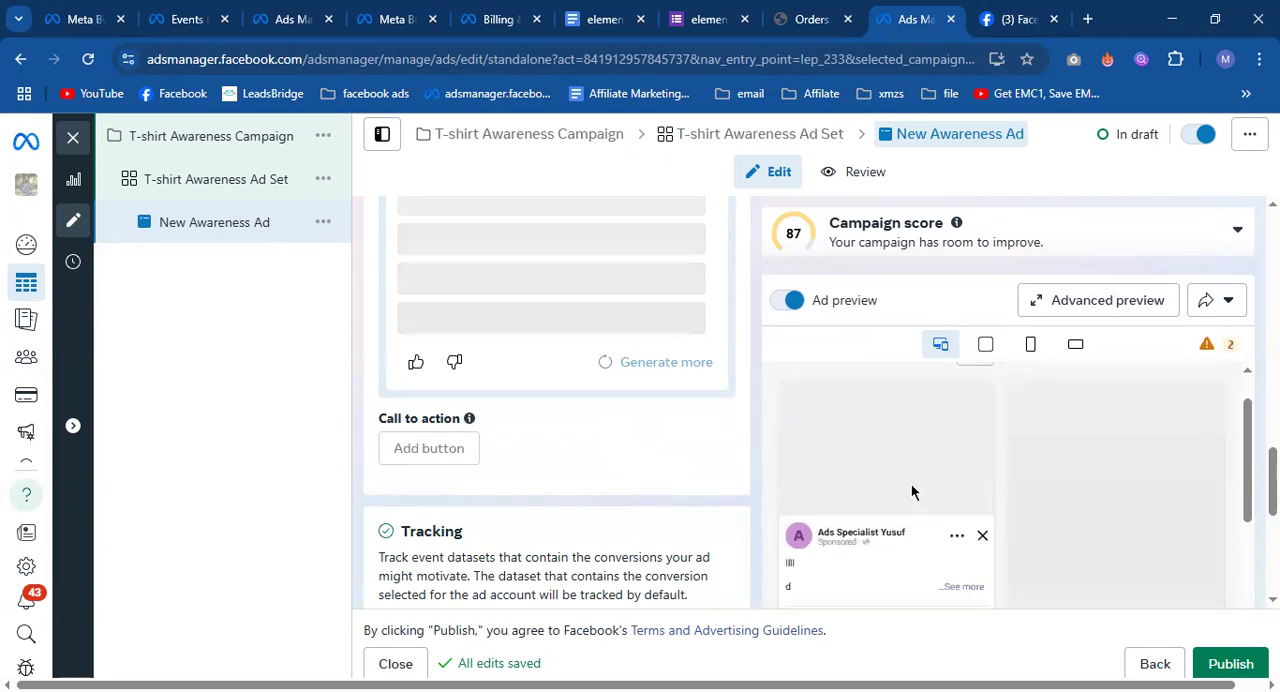
{"action": "scroll", "coordinate": [648, 471], "scroll_direction": "down", "scroll_amount": 1}
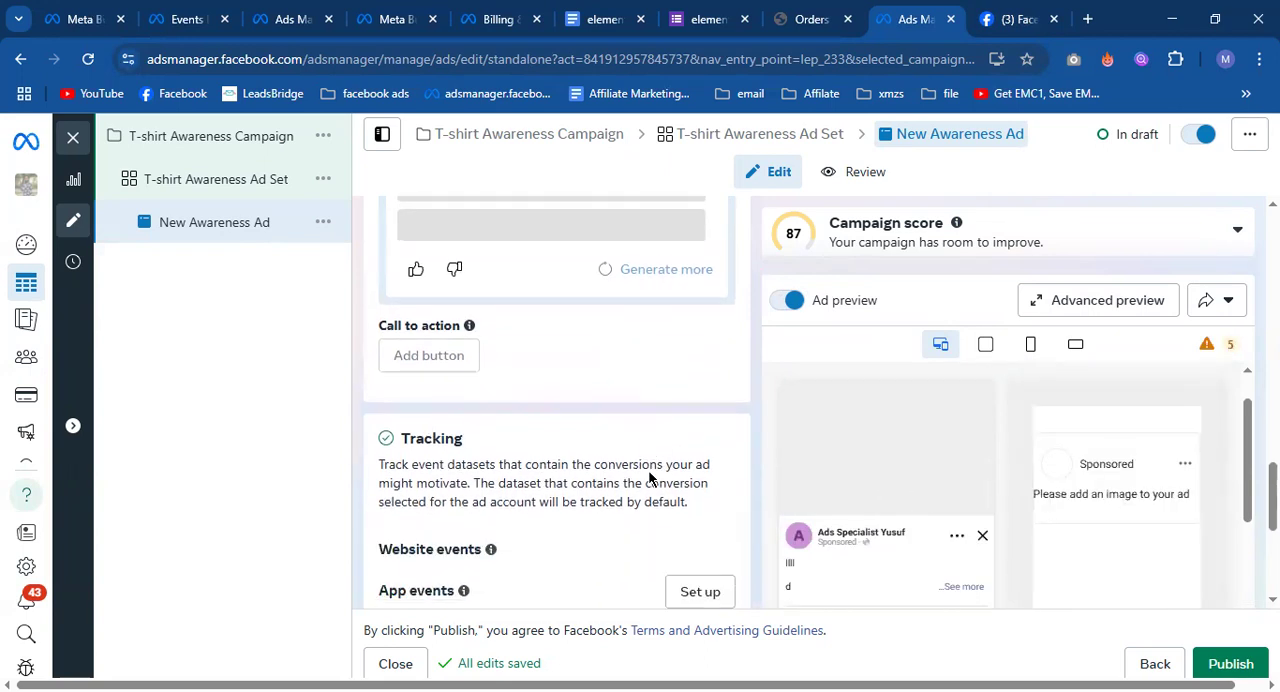
{"action": "scroll", "coordinate": [648, 471], "scroll_direction": "up", "scroll_amount": 2}
{"action": "scroll", "coordinate": [648, 478], "scroll_direction": "up", "scroll_amount": 3}
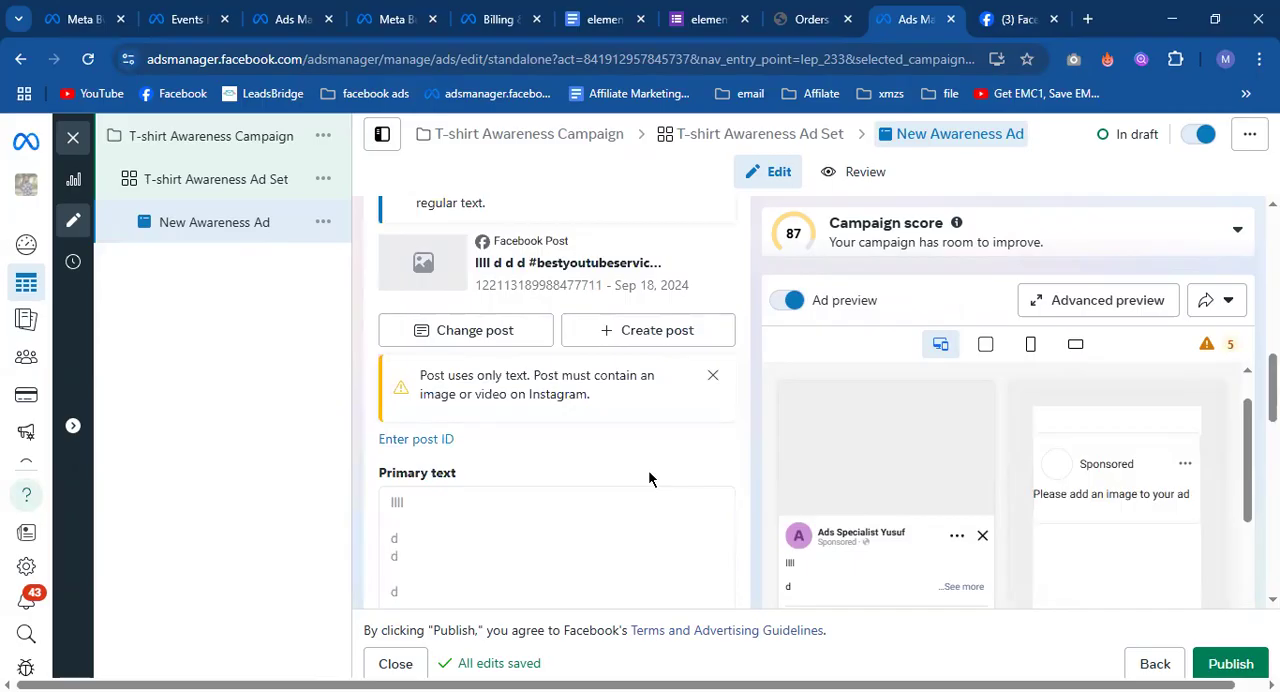
Go back to the Facebook Page and examine the January 6 post's caption by highlighting parts of its text.
{"action": "left_click", "coordinate": [1015, 19]}
{"action": "scroll", "coordinate": [838, 405], "scroll_direction": "up", "scroll_amount": 1}
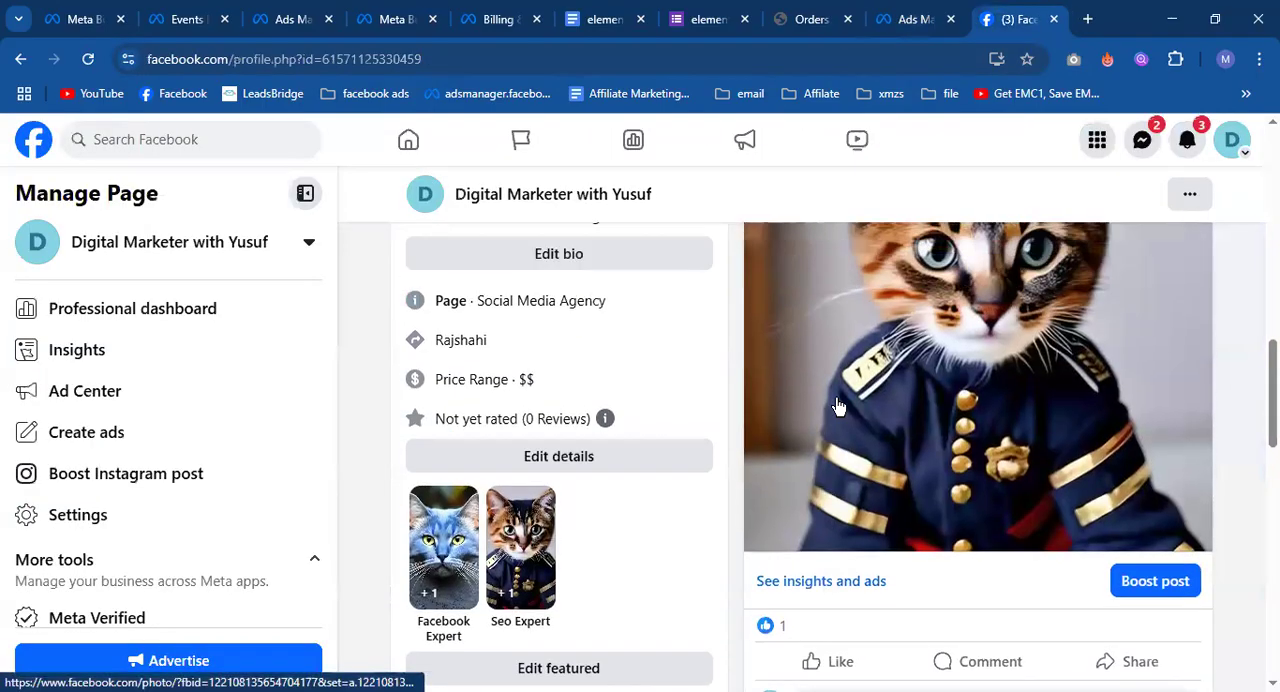
{"action": "scroll", "coordinate": [838, 405], "scroll_direction": "up", "scroll_amount": 3}
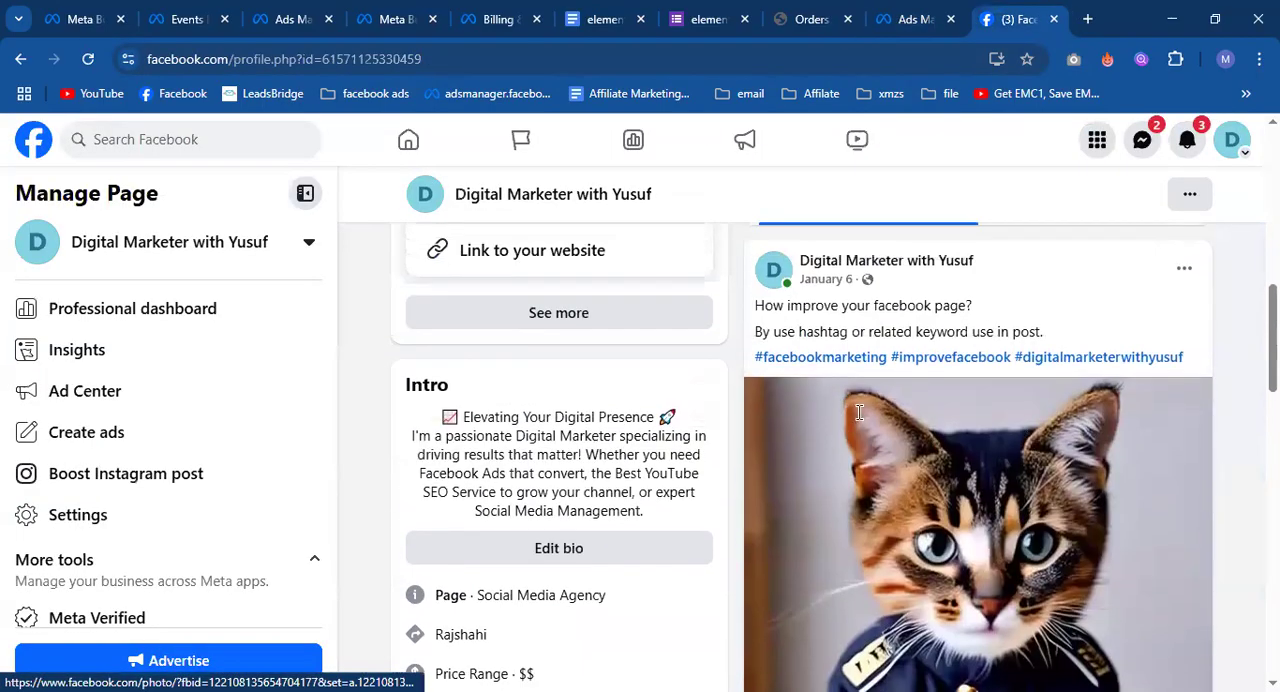
{"action": "scroll", "coordinate": [859, 412], "scroll_direction": "up", "scroll_amount": 1}
{"action": "left_click_drag", "start_coordinate": [752, 389], "coordinate": [1200, 451]}
{"action": "left_click", "coordinate": [913, 410]}
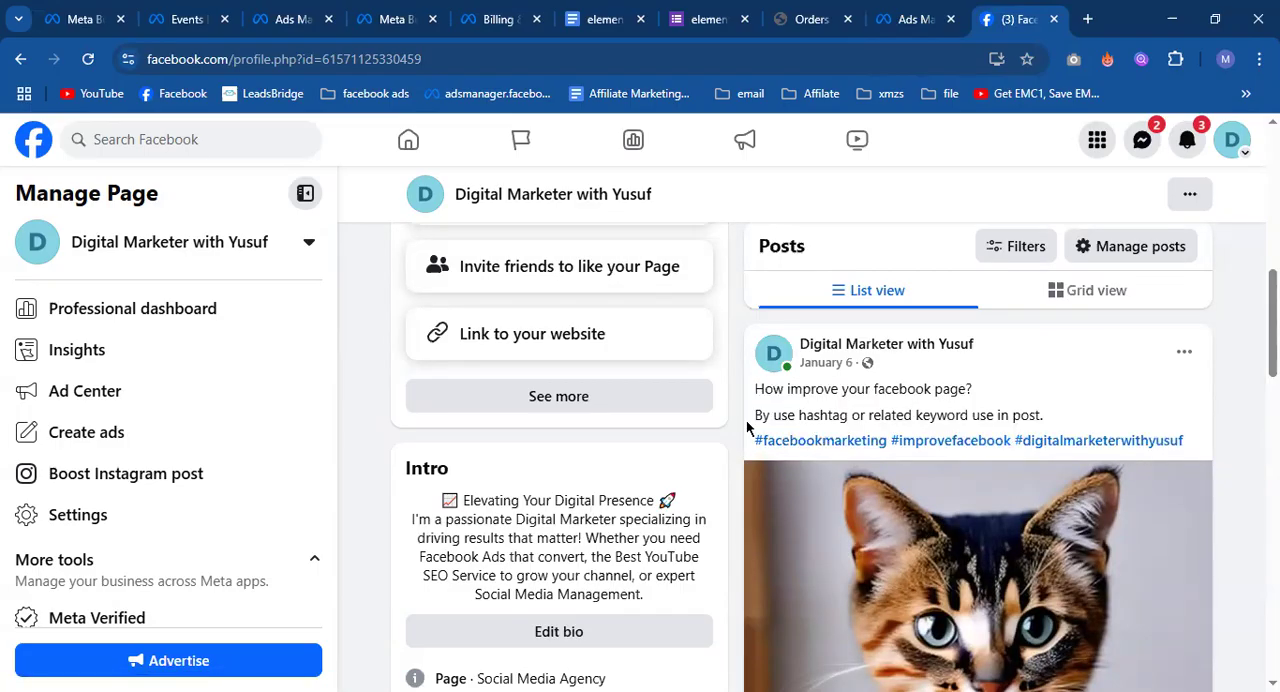
{"action": "left_click_drag", "start_coordinate": [755, 423], "coordinate": [910, 409]}
{"action": "left_click", "coordinate": [1050, 411]}
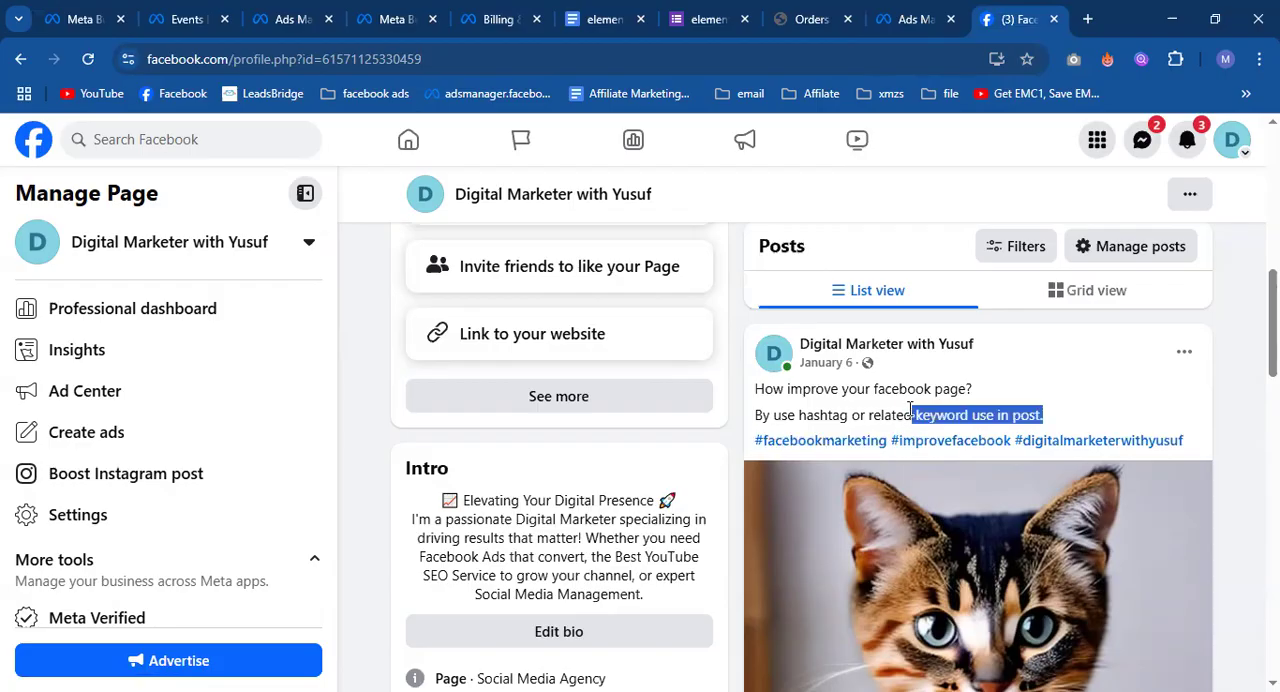
{"action": "left_click", "coordinate": [906, 418]}
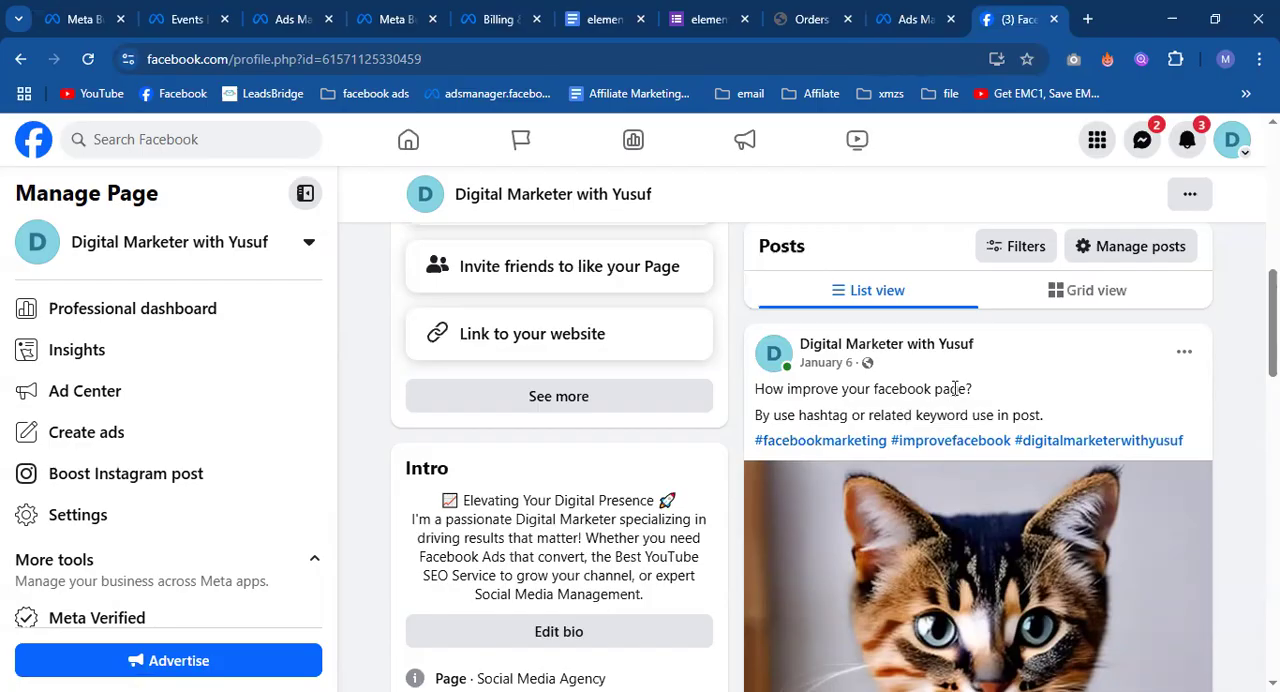
Edit the January 6 post to add a "Phone" line above the hashtags, save it, and expand the full caption.
{"action": "left_click", "coordinate": [1182, 351]}
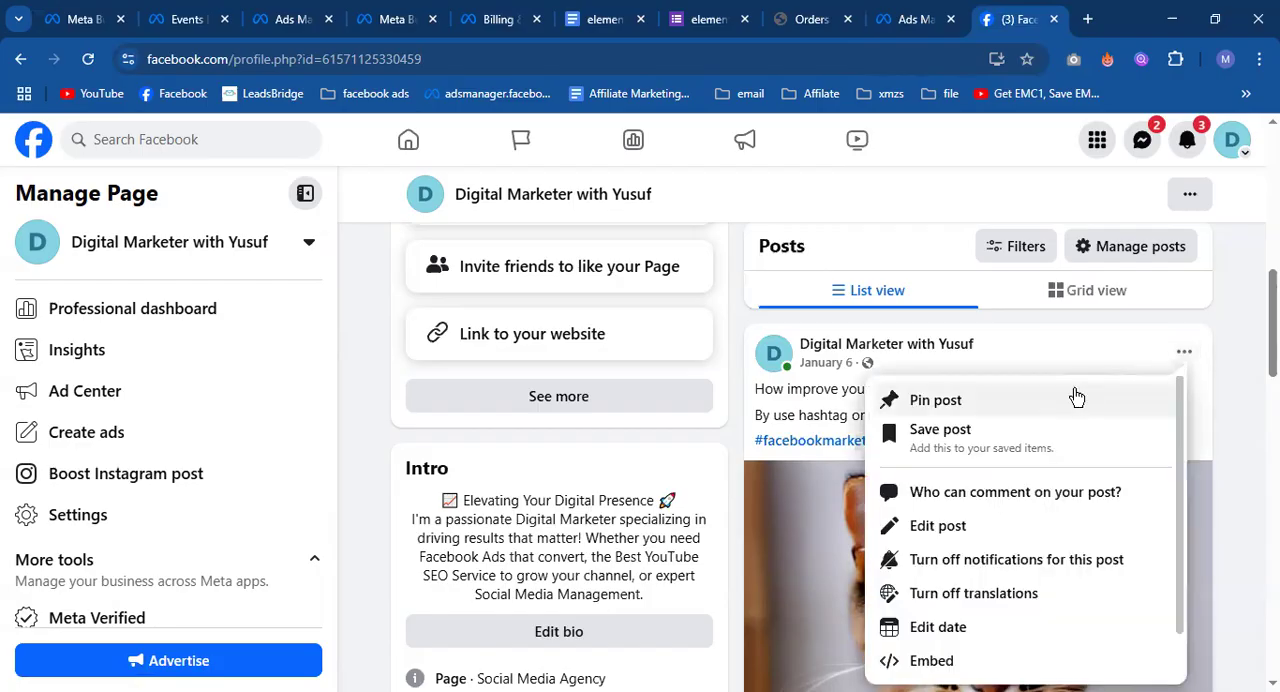
{"action": "left_click", "coordinate": [930, 525]}
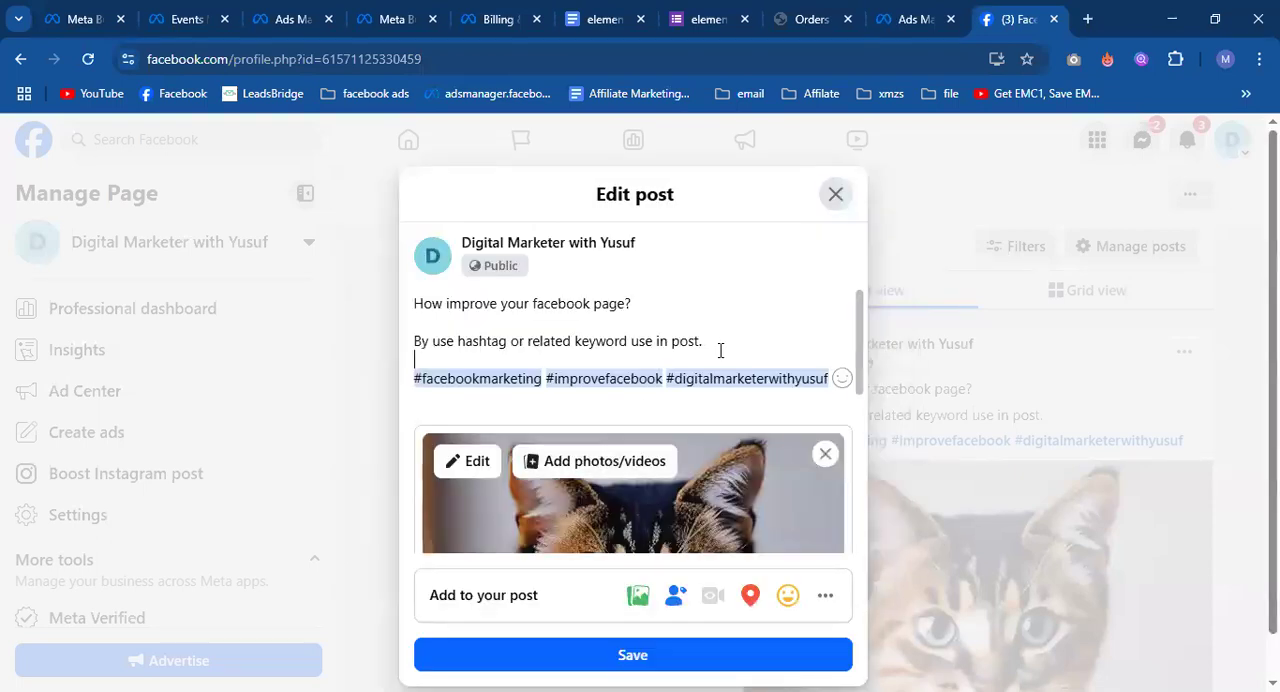
{"action": "left_click", "coordinate": [720, 350]}
{"action": "key", "text": "Return"}
{"action": "type", "text": "Phone"}
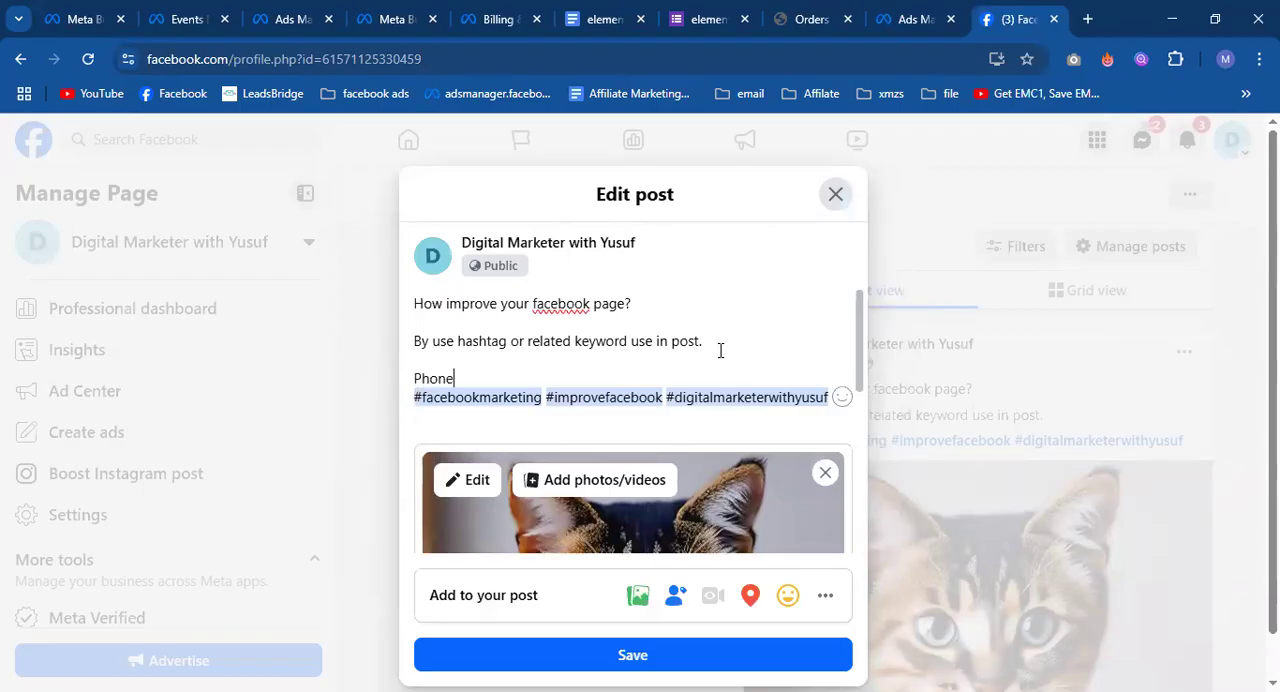
{"action": "left_click", "coordinate": [743, 660]}
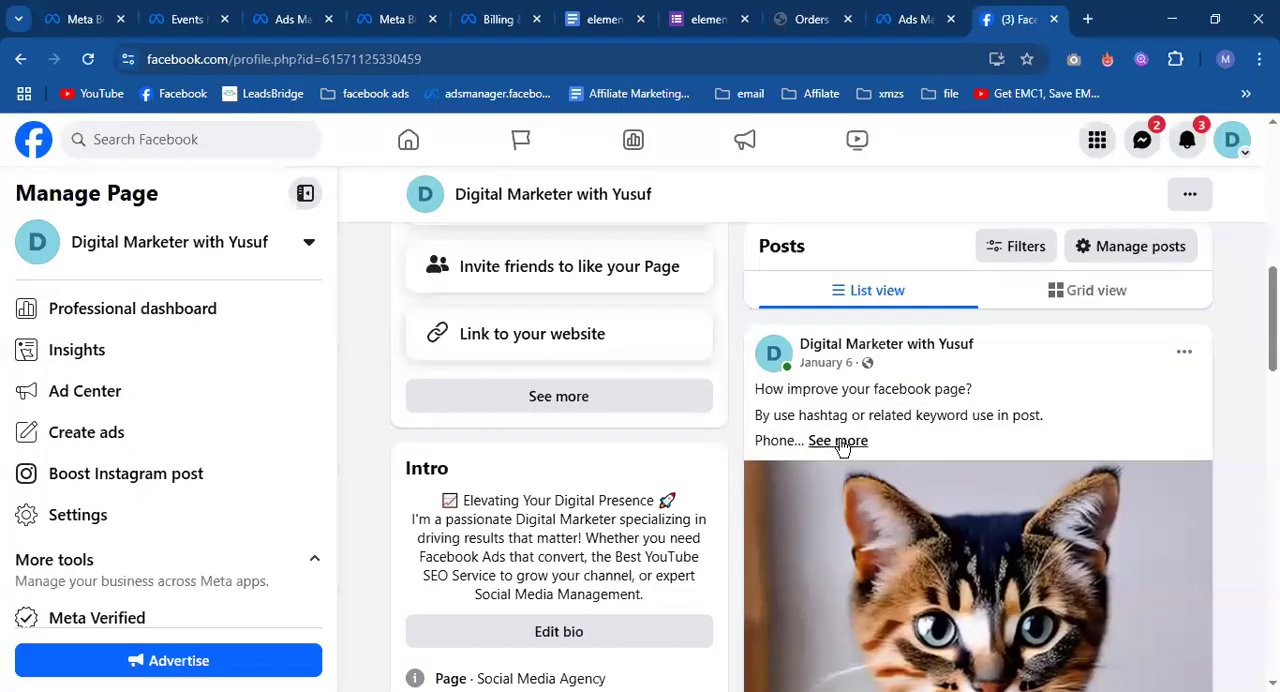
{"action": "left_click", "coordinate": [838, 442]}
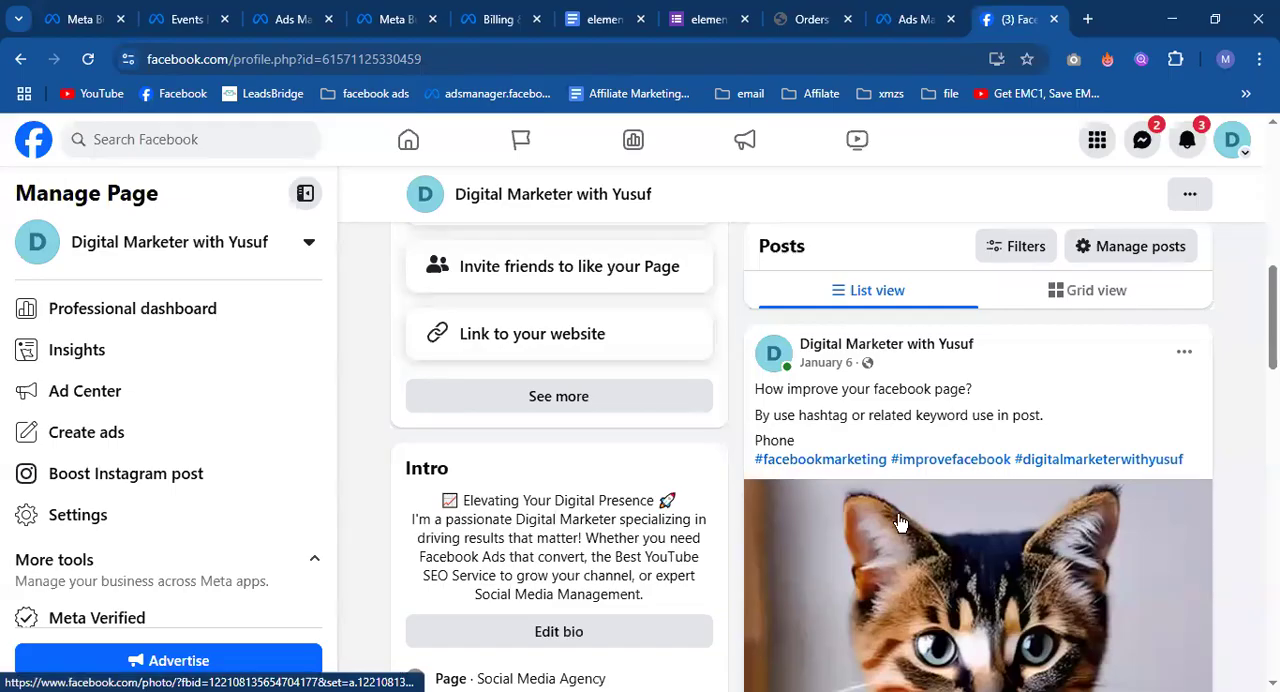
Check the selected post in Ads Manager, then look over the edited January 6 post on the Facebook Page.
{"action": "left_click", "coordinate": [915, 19]}
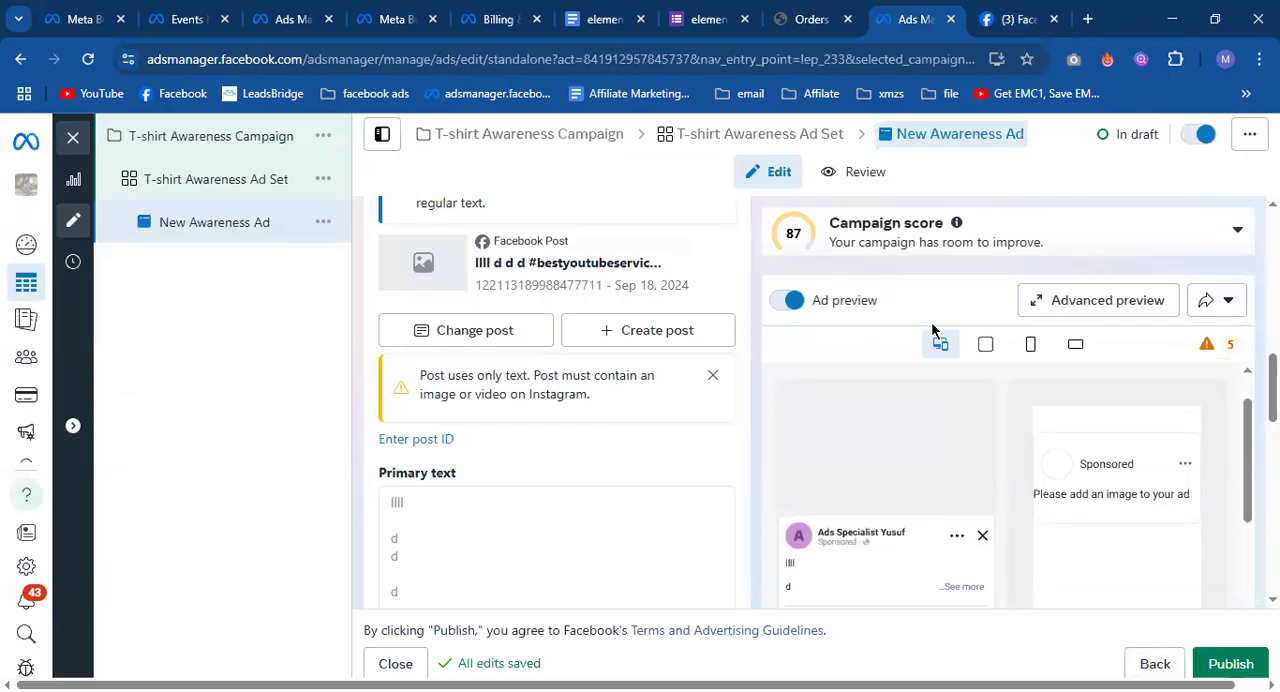
{"action": "left_click", "coordinate": [1015, 19]}
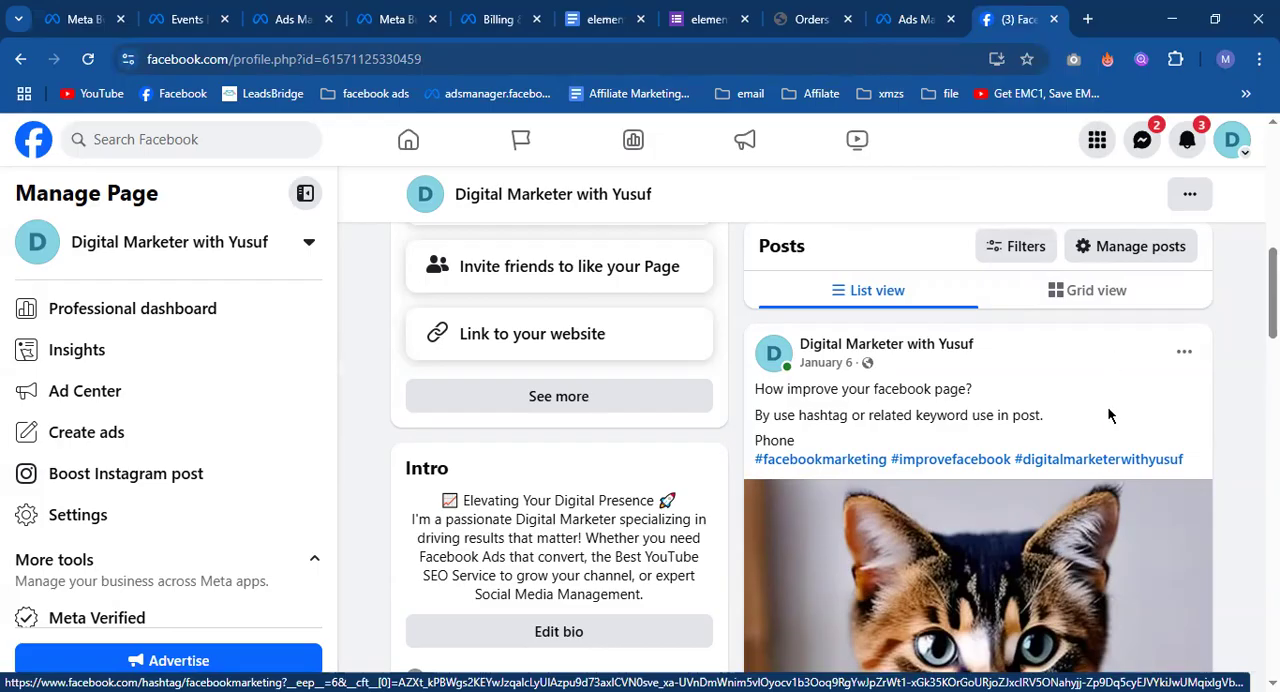
{"action": "scroll", "coordinate": [1105, 410], "scroll_direction": "down", "scroll_amount": 3}
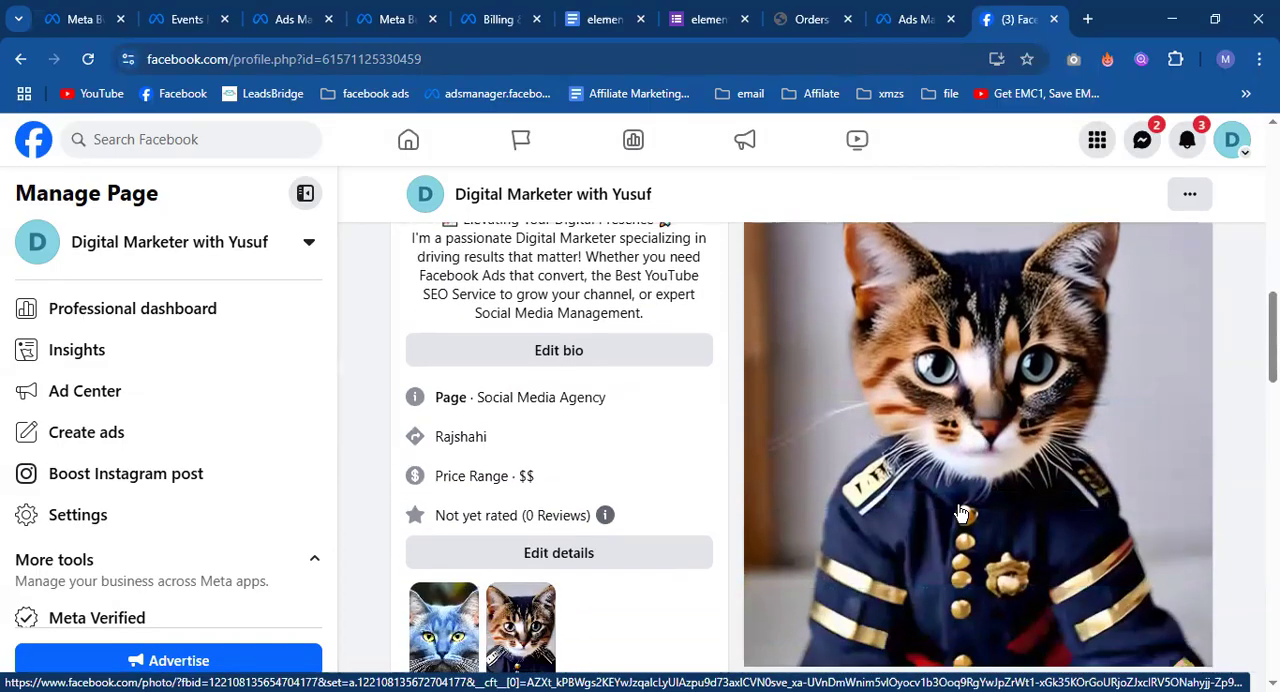
Return to Ads Manager and change the New Awareness Ad's setup from using an existing post to Create ad.
{"action": "scroll", "coordinate": [937, 535], "scroll_direction": "up", "scroll_amount": 3}
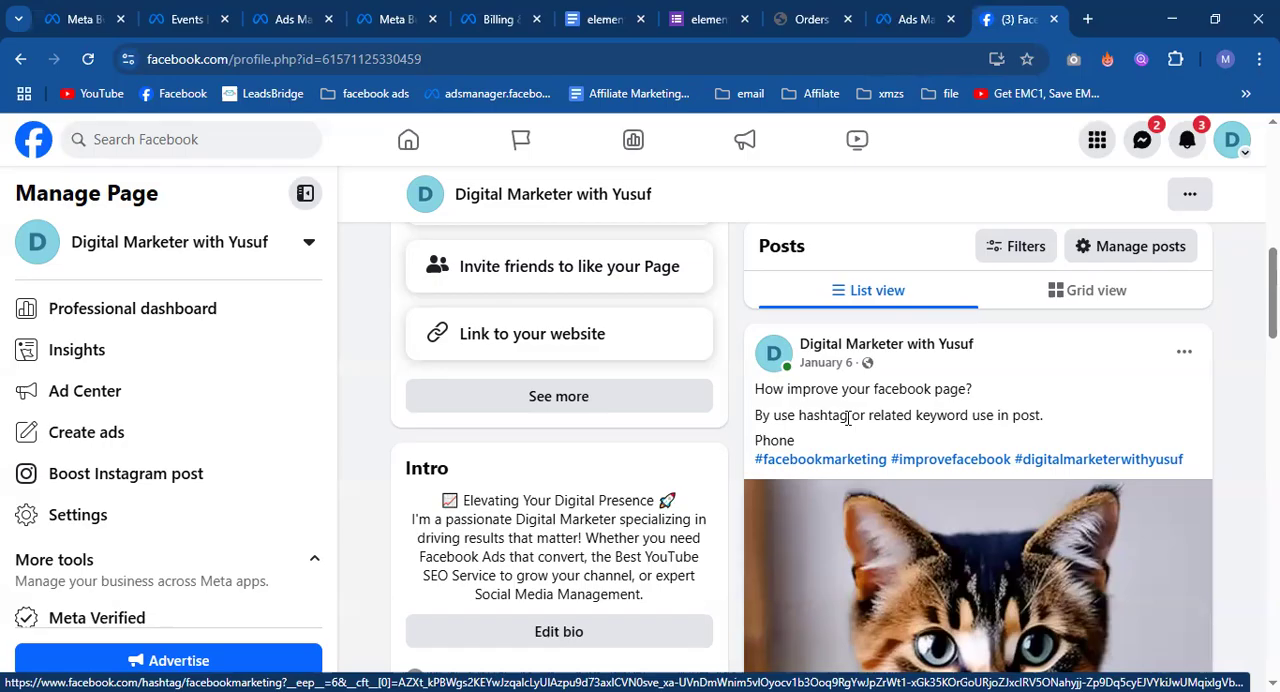
{"action": "left_click", "coordinate": [912, 19]}
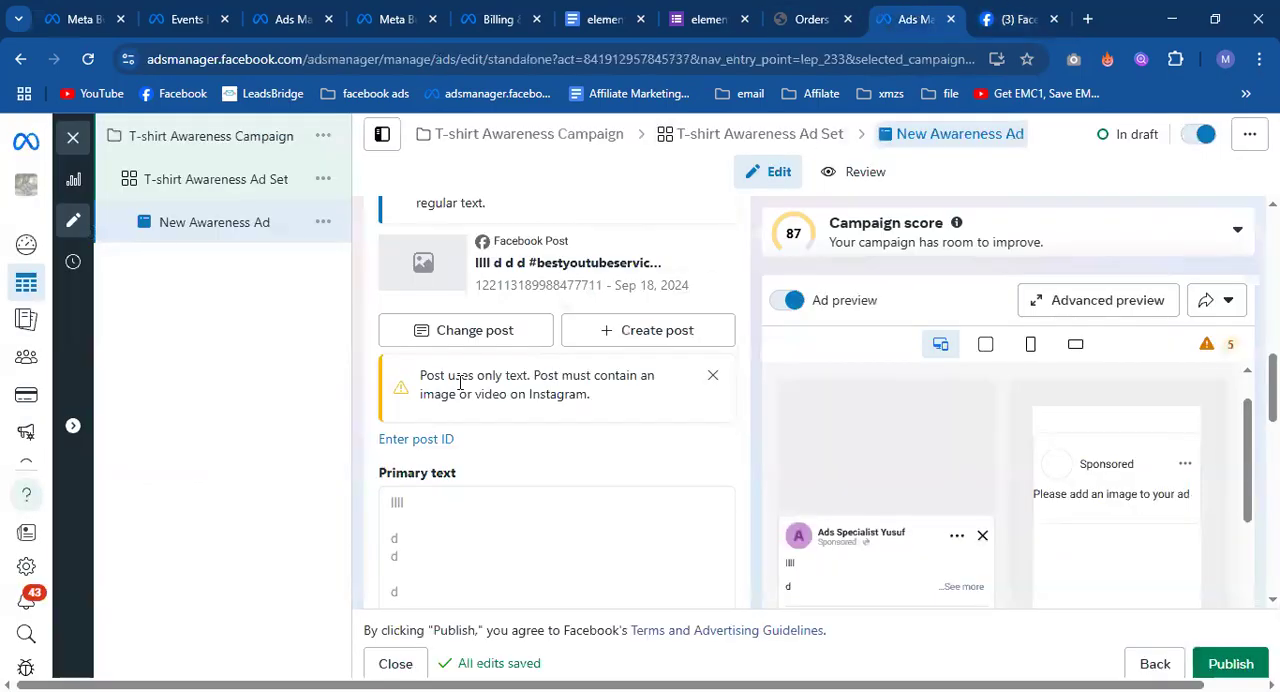
{"action": "scroll", "coordinate": [460, 382], "scroll_direction": "up", "scroll_amount": 4}
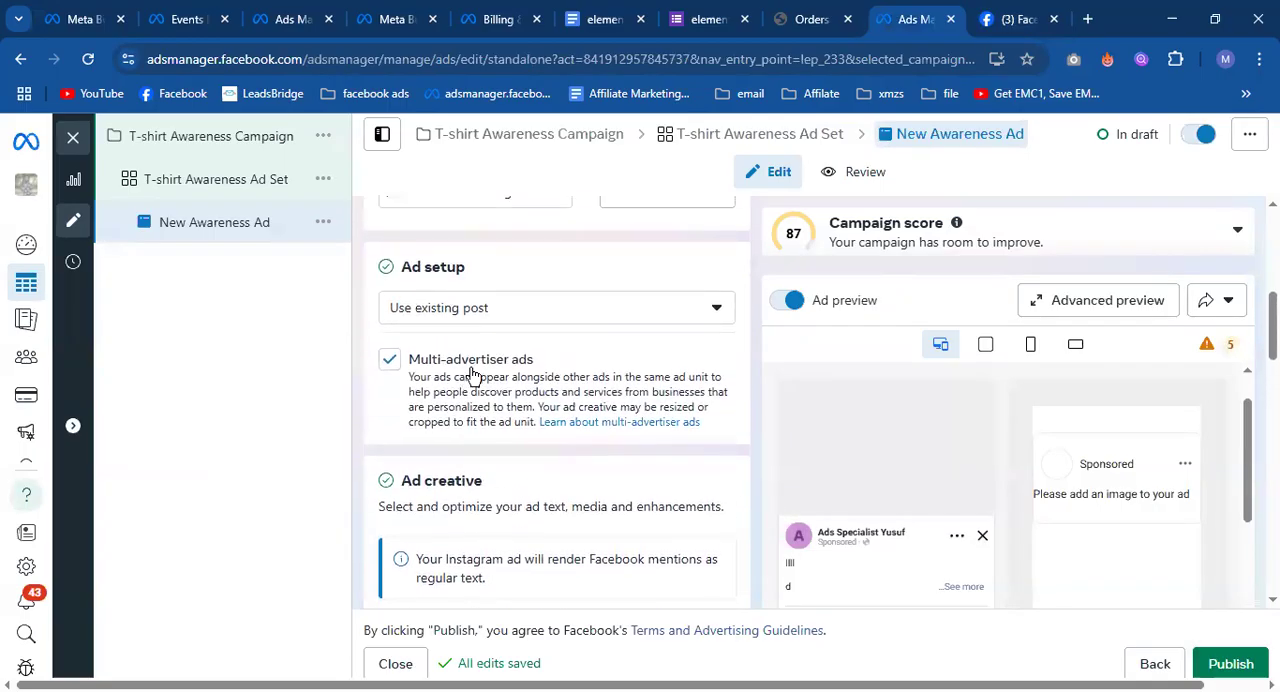
{"action": "left_click", "coordinate": [498, 303]}
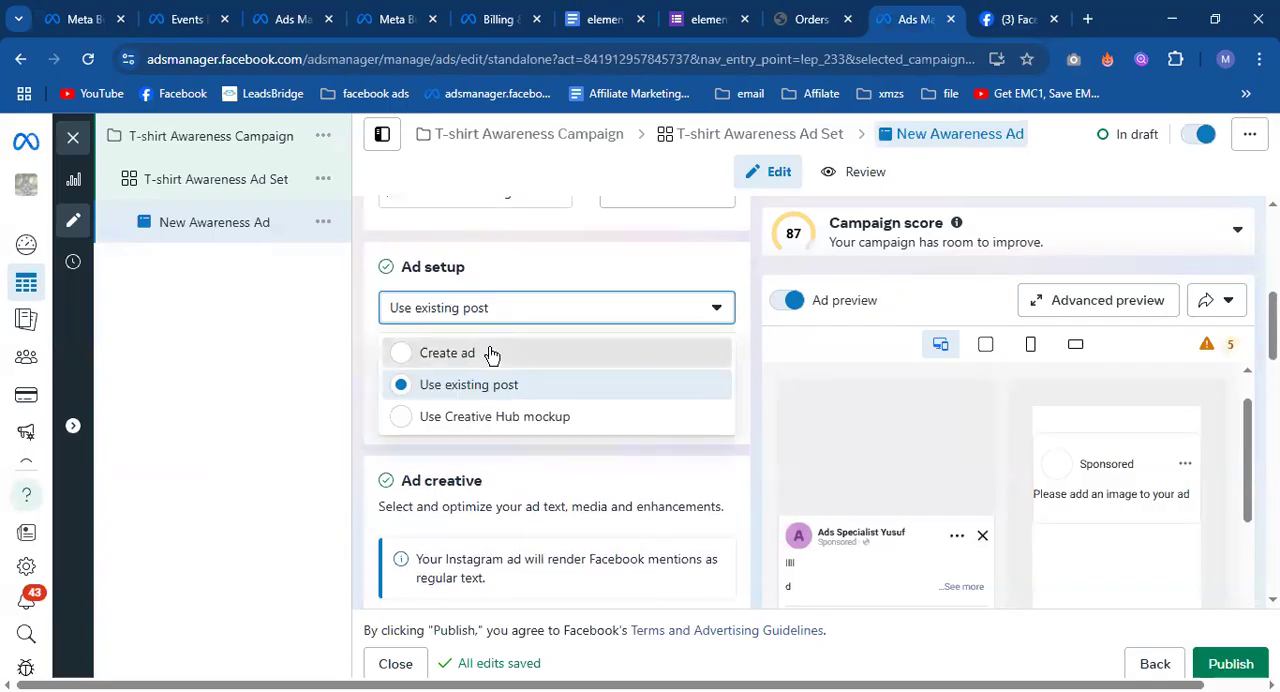
{"action": "left_click", "coordinate": [491, 354]}
Review the new ad's creative settings, covering media, music, primary text and the destination option.
{"action": "left_click", "coordinate": [484, 365]}
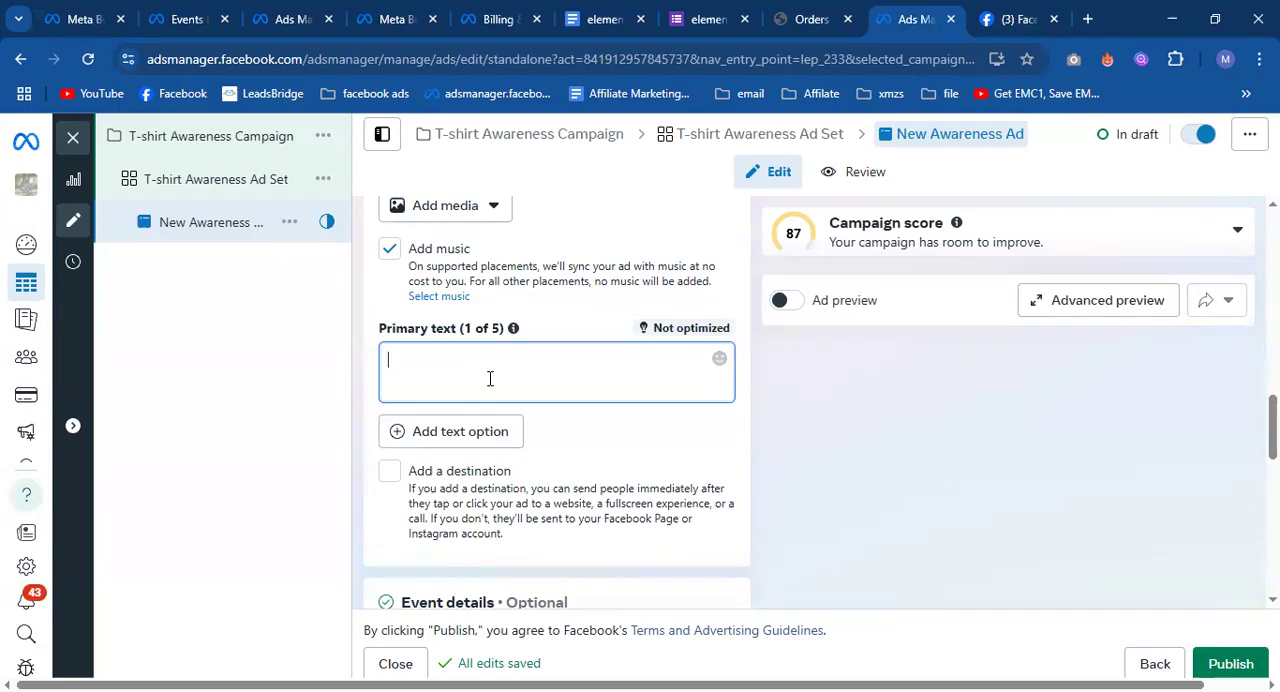
{"action": "scroll", "coordinate": [490, 376], "scroll_direction": "up", "scroll_amount": 1}
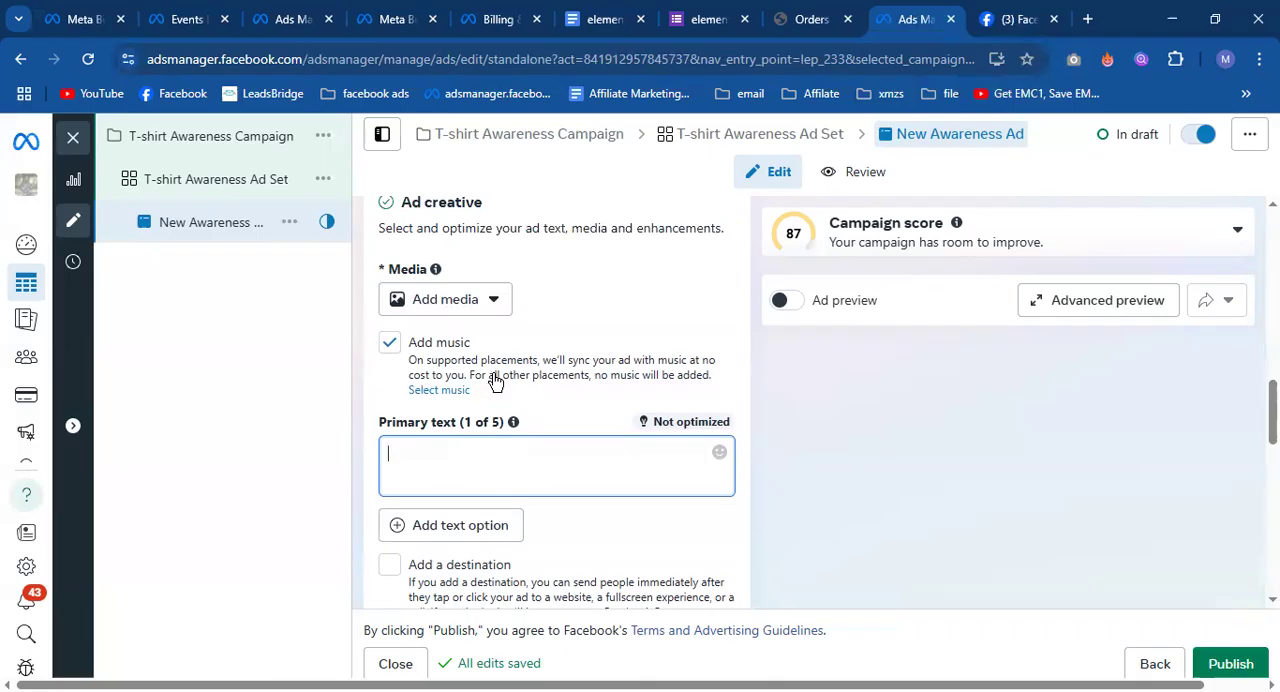
{"action": "scroll", "coordinate": [493, 380], "scroll_direction": "down", "scroll_amount": 2}
{"action": "scroll", "coordinate": [517, 374], "scroll_direction": "up", "scroll_amount": 2}
{"action": "scroll", "coordinate": [516, 372], "scroll_direction": "up", "scroll_amount": 2}
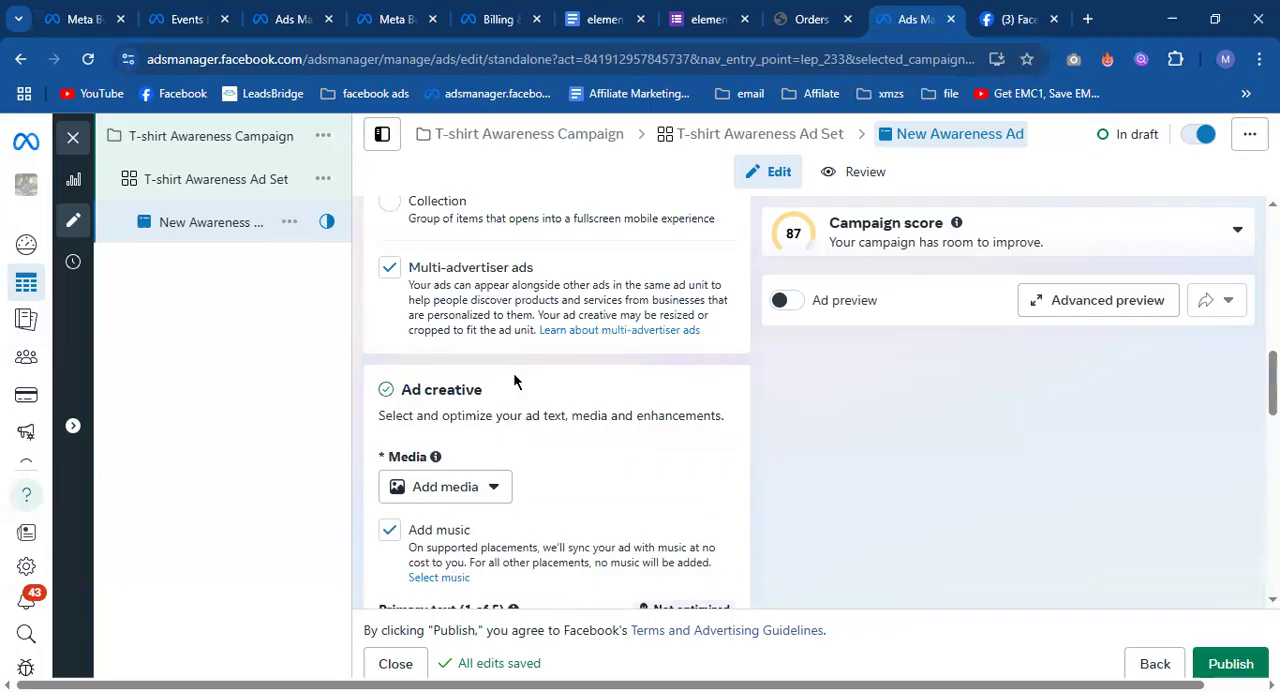
Switch to the Facebook Page and highlight the Page name and category beside the January 6 post's Send message button.
{"action": "left_click", "coordinate": [1030, 19]}
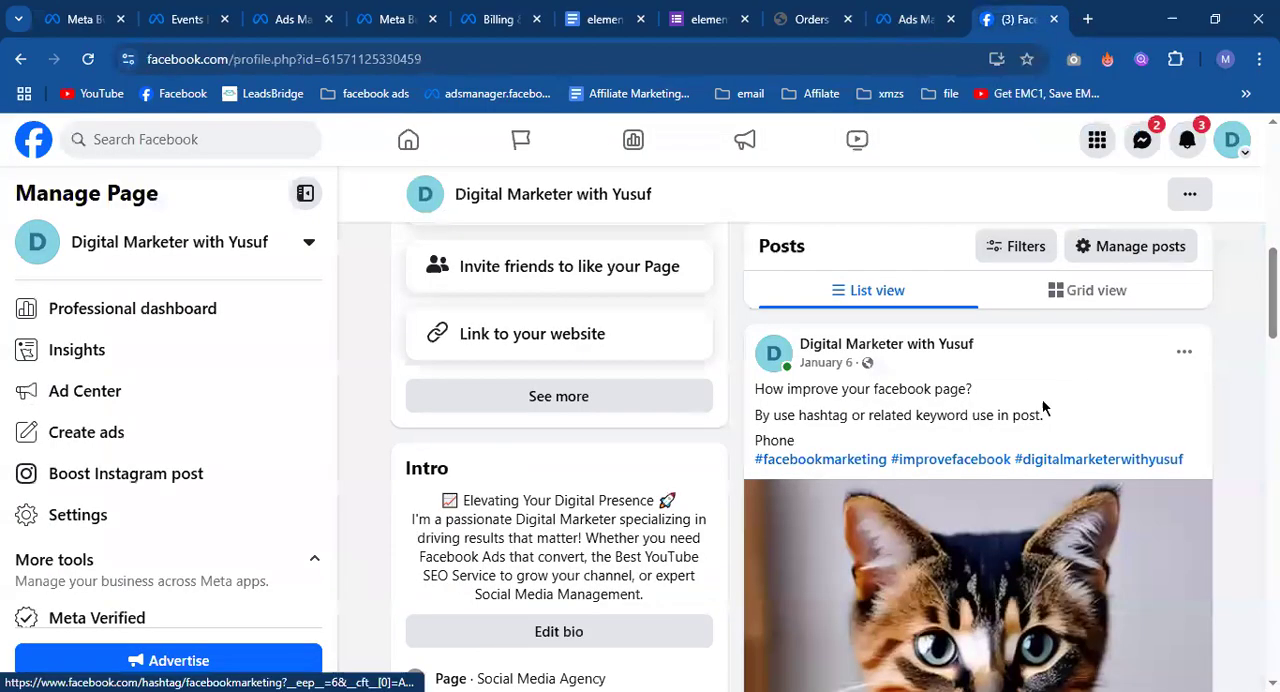
{"action": "scroll", "coordinate": [1042, 410], "scroll_direction": "down", "scroll_amount": 5}
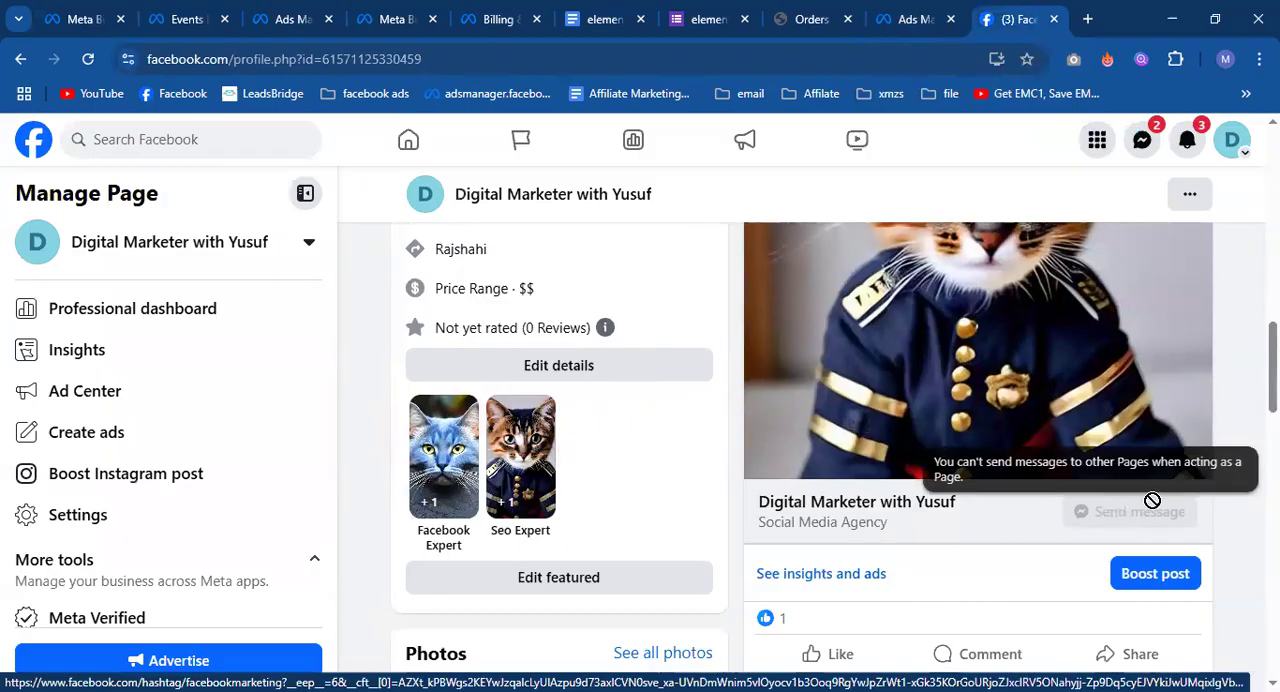
{"action": "left_click_drag", "start_coordinate": [760, 502], "coordinate": [903, 529]}
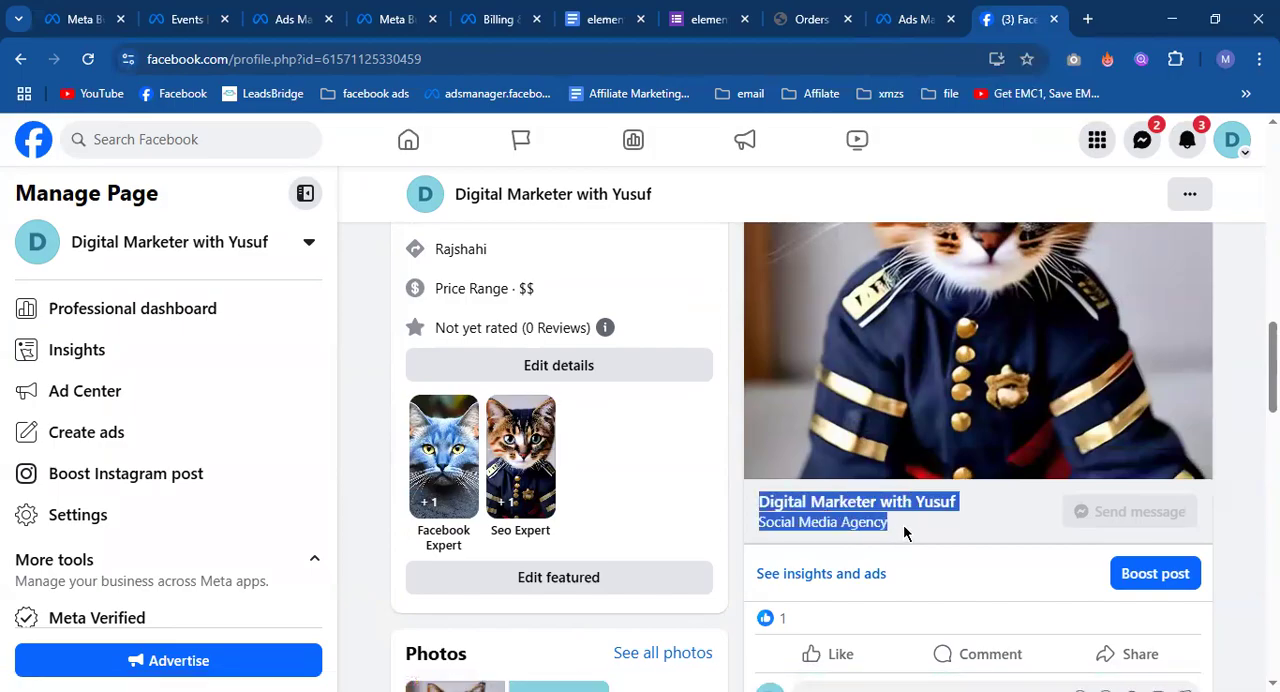
{"action": "left_click", "coordinate": [730, 479]}
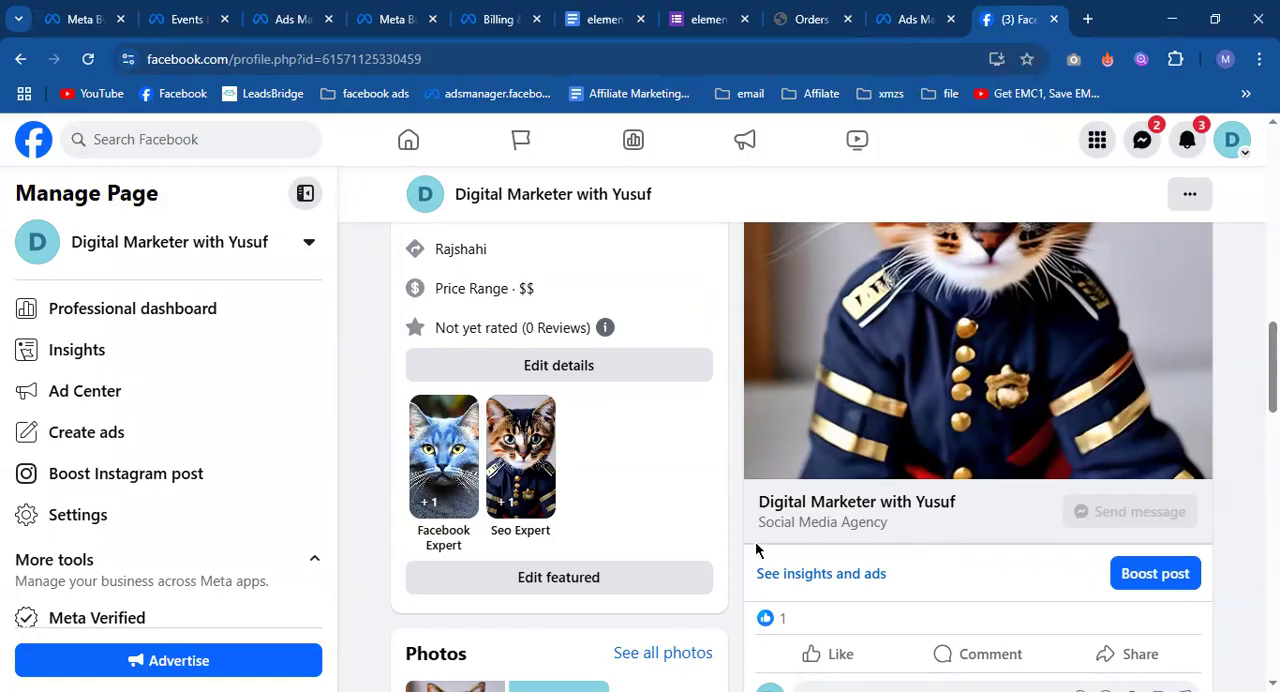
{"action": "scroll", "coordinate": [756, 504], "scroll_direction": "up", "scroll_amount": 1}
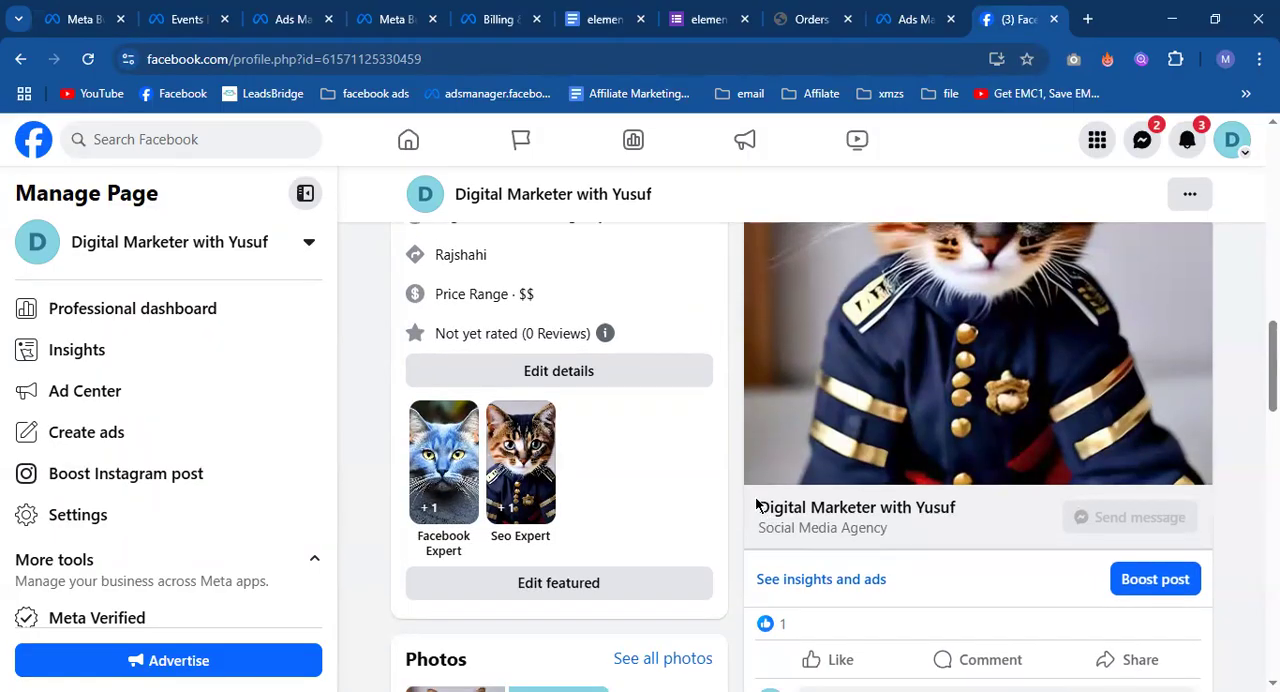
{"action": "scroll", "coordinate": [756, 500], "scroll_direction": "down", "scroll_amount": 1}
{"action": "scroll", "coordinate": [757, 503], "scroll_direction": "up", "scroll_amount": 1}
{"action": "scroll", "coordinate": [750, 500], "scroll_direction": "down", "scroll_amount": 1}
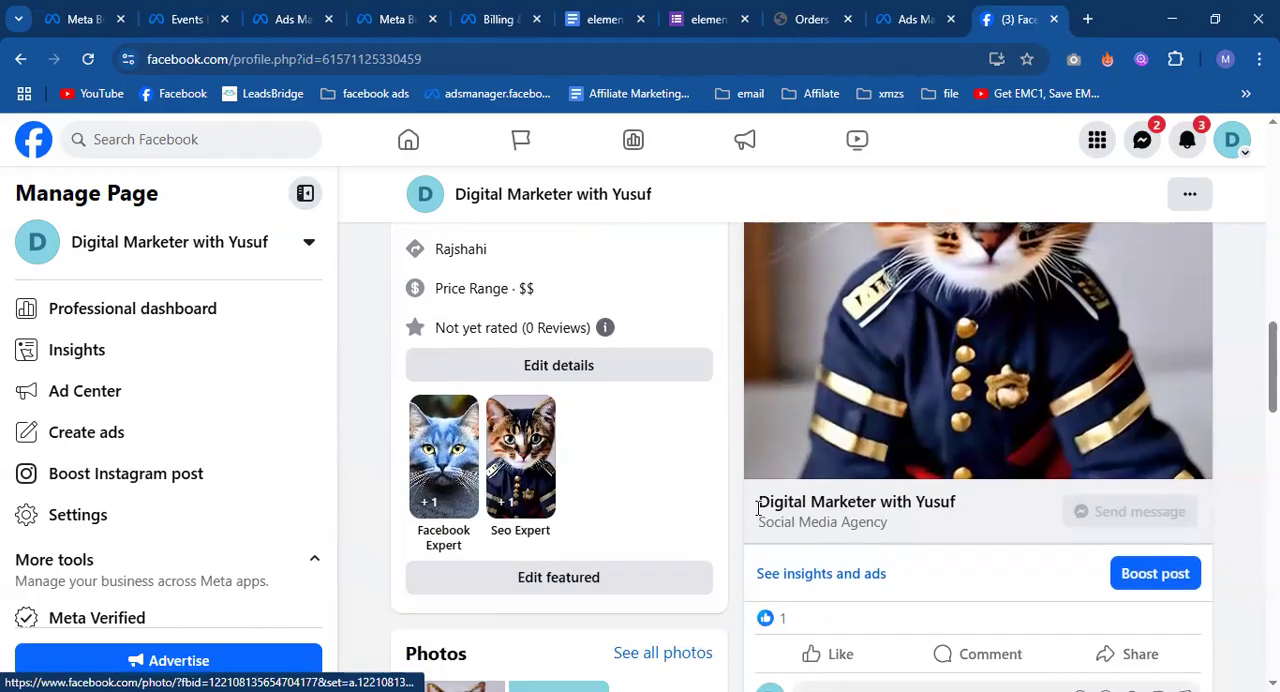
{"action": "left_click_drag", "start_coordinate": [748, 499], "coordinate": [901, 530]}
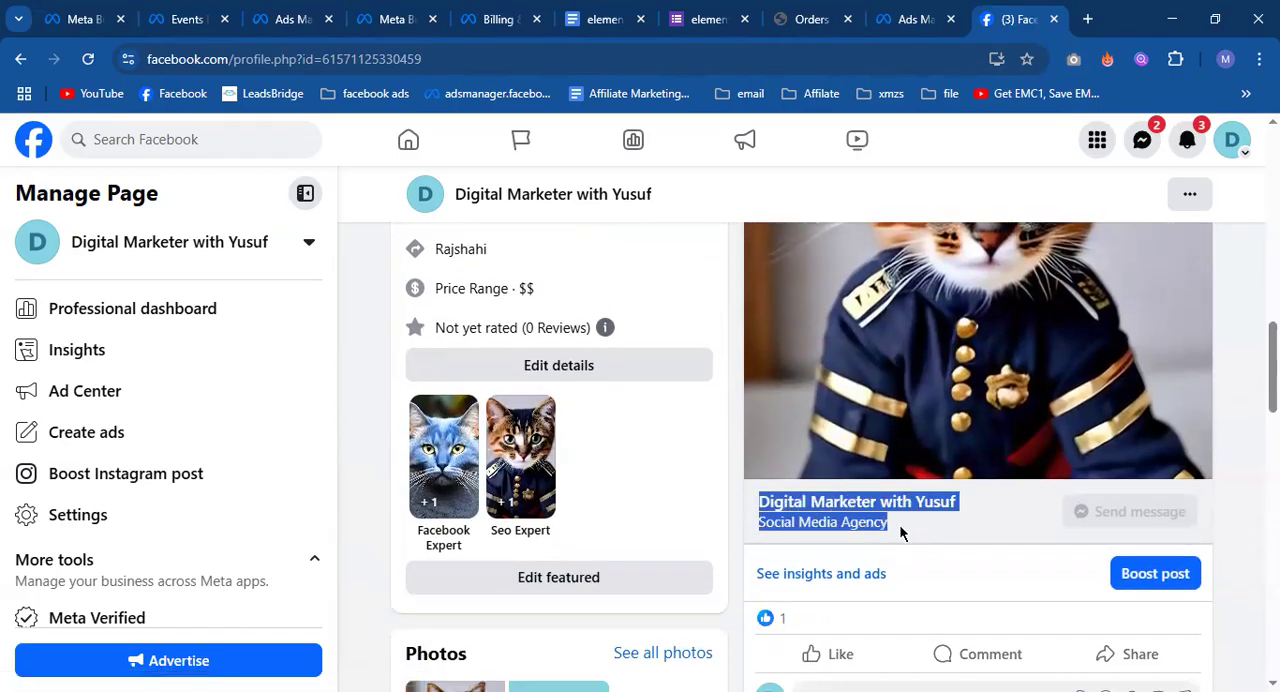
Open the January 6 post for editing.
{"action": "scroll", "coordinate": [900, 533], "scroll_direction": "up", "scroll_amount": 1}
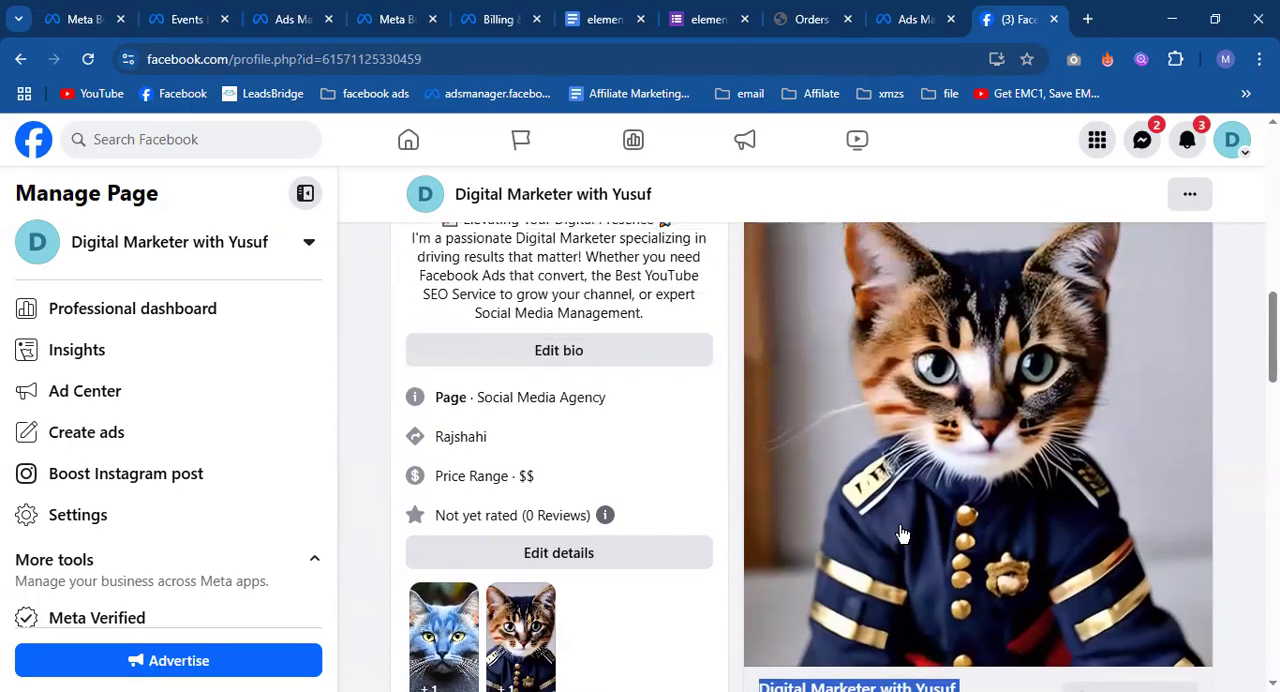
{"action": "scroll", "coordinate": [1219, 319], "scroll_direction": "up", "scroll_amount": 2}
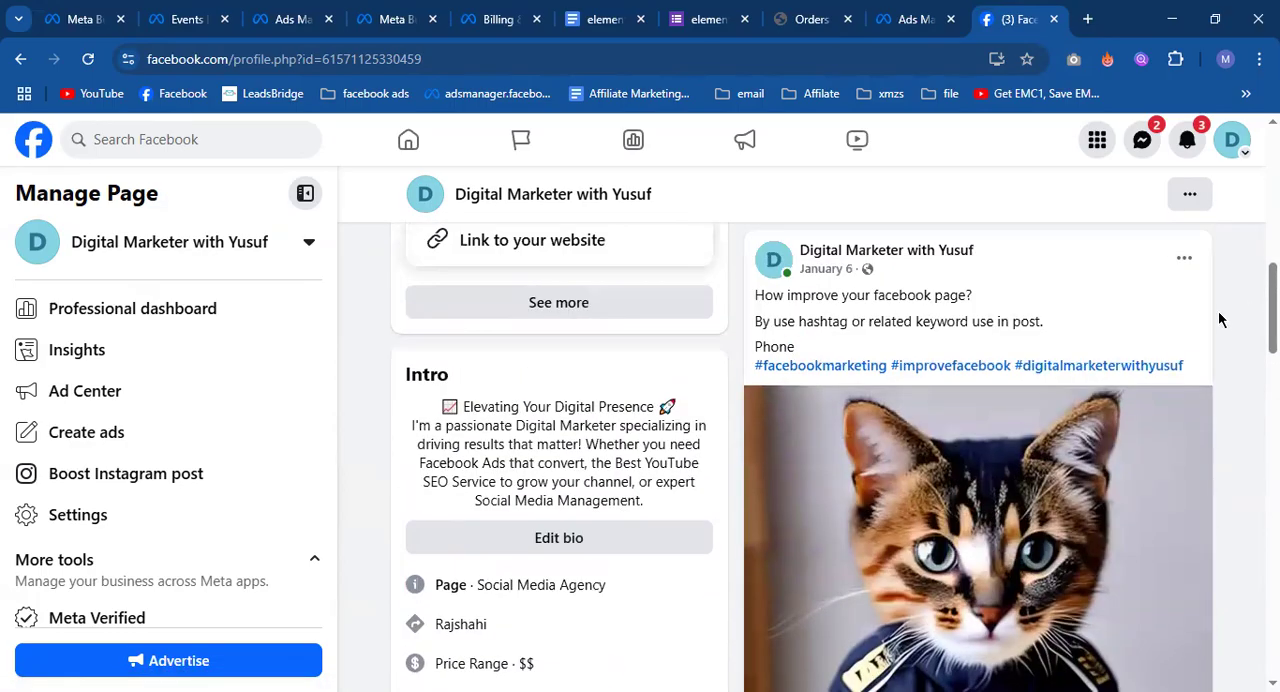
{"action": "left_click", "coordinate": [1184, 259]}
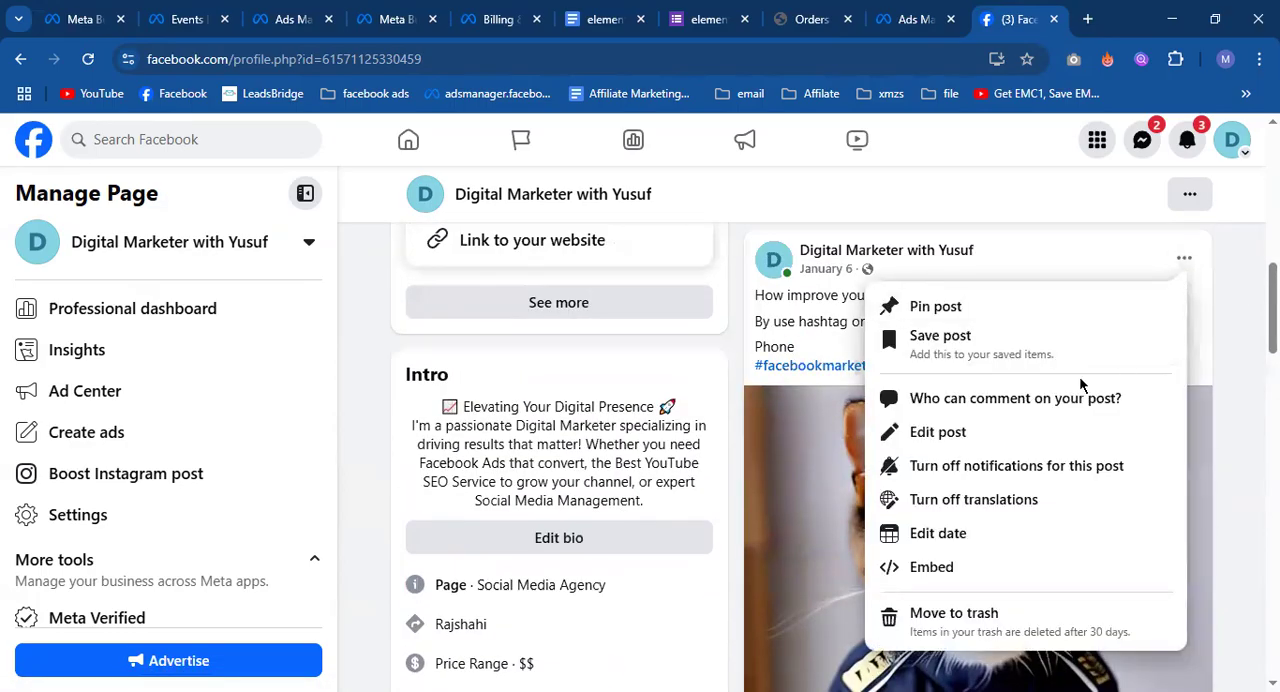
{"action": "left_click", "coordinate": [951, 533]}
{"action": "left_click", "coordinate": [858, 294]}
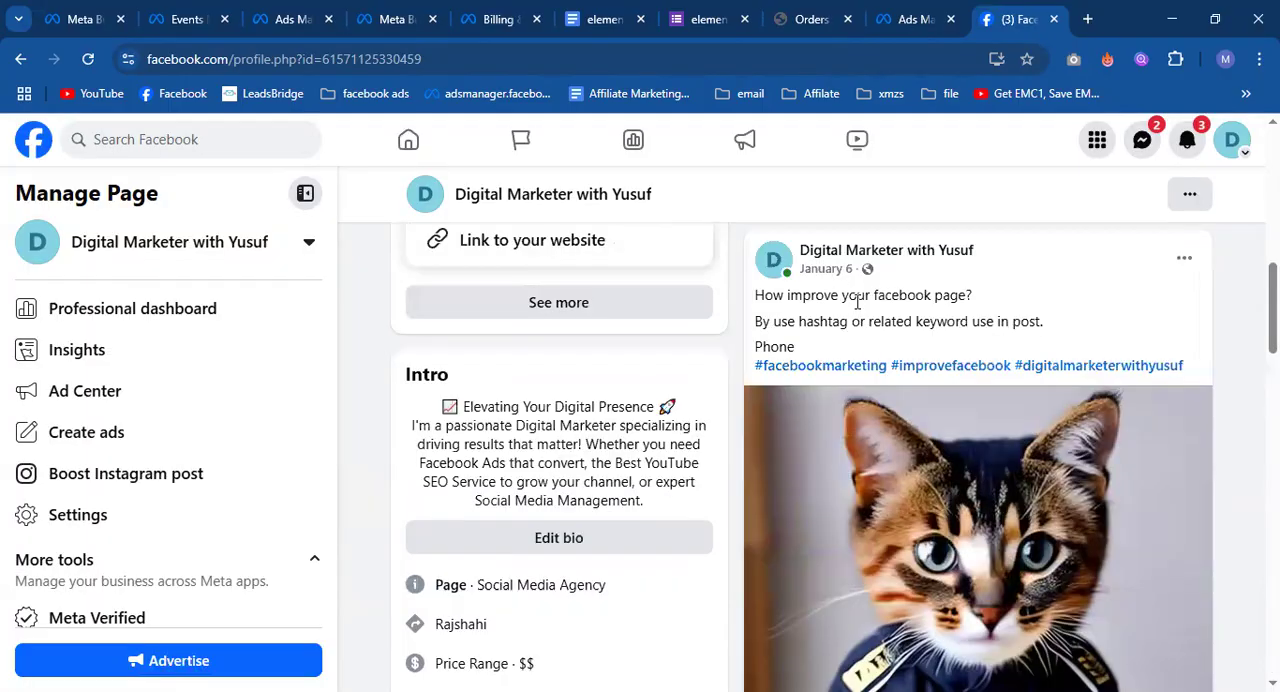
{"action": "left_click", "coordinate": [1180, 262]}
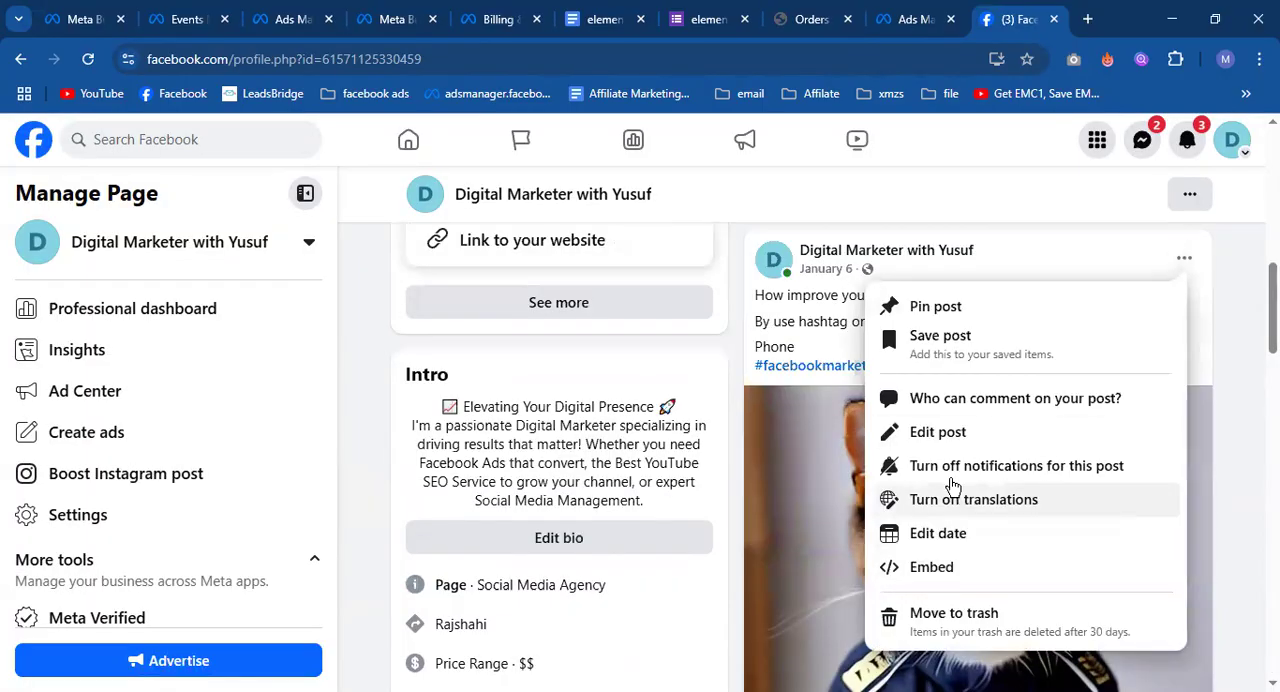
{"action": "left_click", "coordinate": [946, 434]}
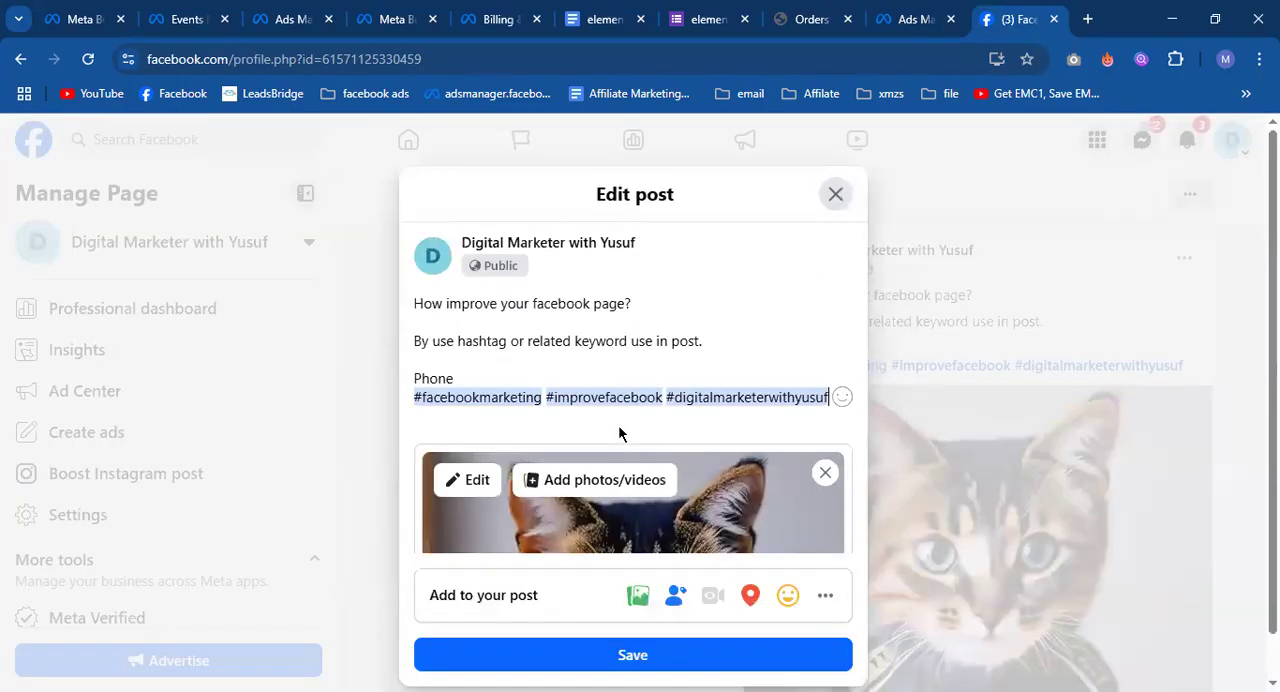
Look through the post's content and the full set of elements that can be added to it, then return to the editor.
{"action": "scroll", "coordinate": [618, 432], "scroll_direction": "down", "scroll_amount": 2}
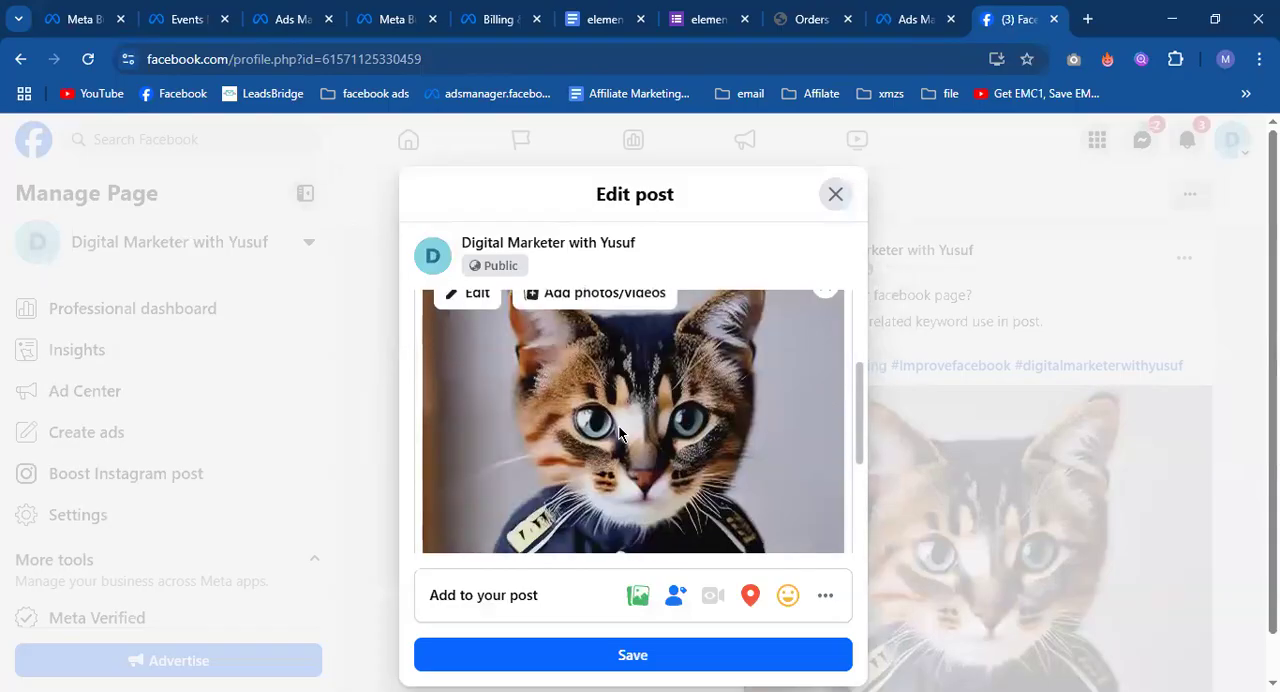
{"action": "scroll", "coordinate": [618, 432], "scroll_direction": "up", "scroll_amount": 1}
{"action": "scroll", "coordinate": [618, 432], "scroll_direction": "down", "scroll_amount": 2}
{"action": "left_click", "coordinate": [826, 597]}
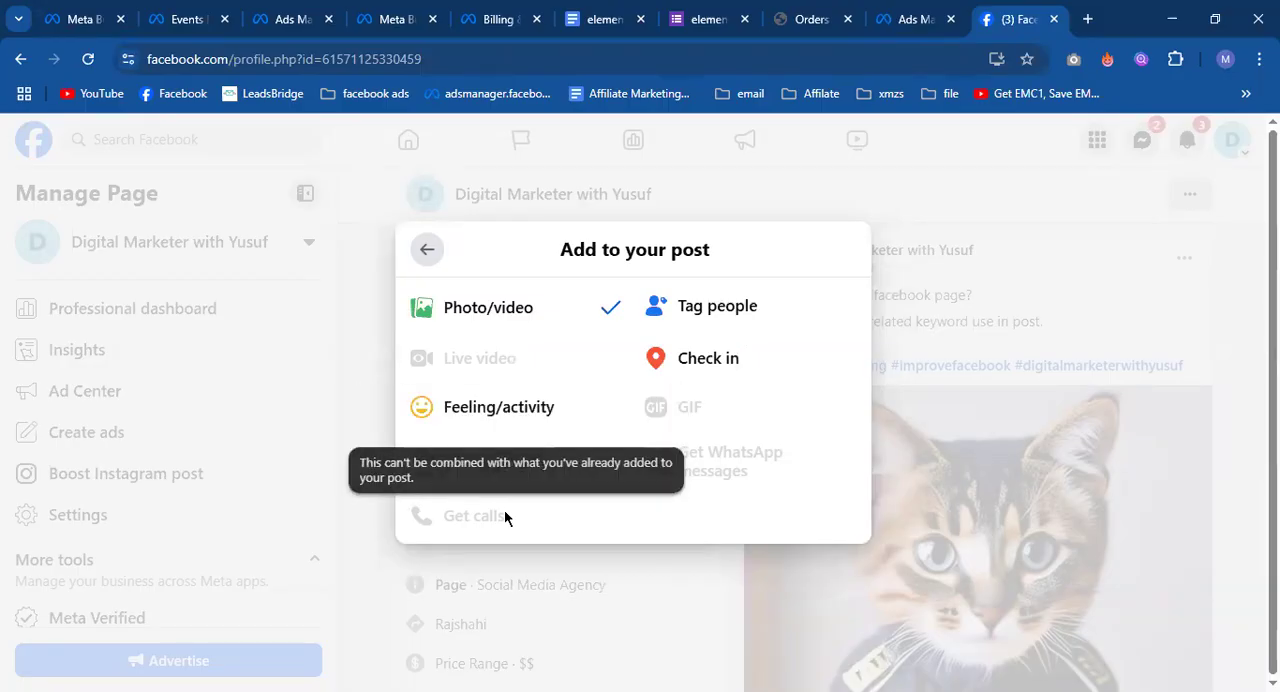
{"action": "left_click", "coordinate": [424, 256]}
Highlight the Page name and category below the post's image in the editor, then start closing the editor without saving.
{"action": "scroll", "coordinate": [705, 522], "scroll_direction": "down", "scroll_amount": 1}
{"action": "scroll", "coordinate": [705, 516], "scroll_direction": "down", "scroll_amount": 2}
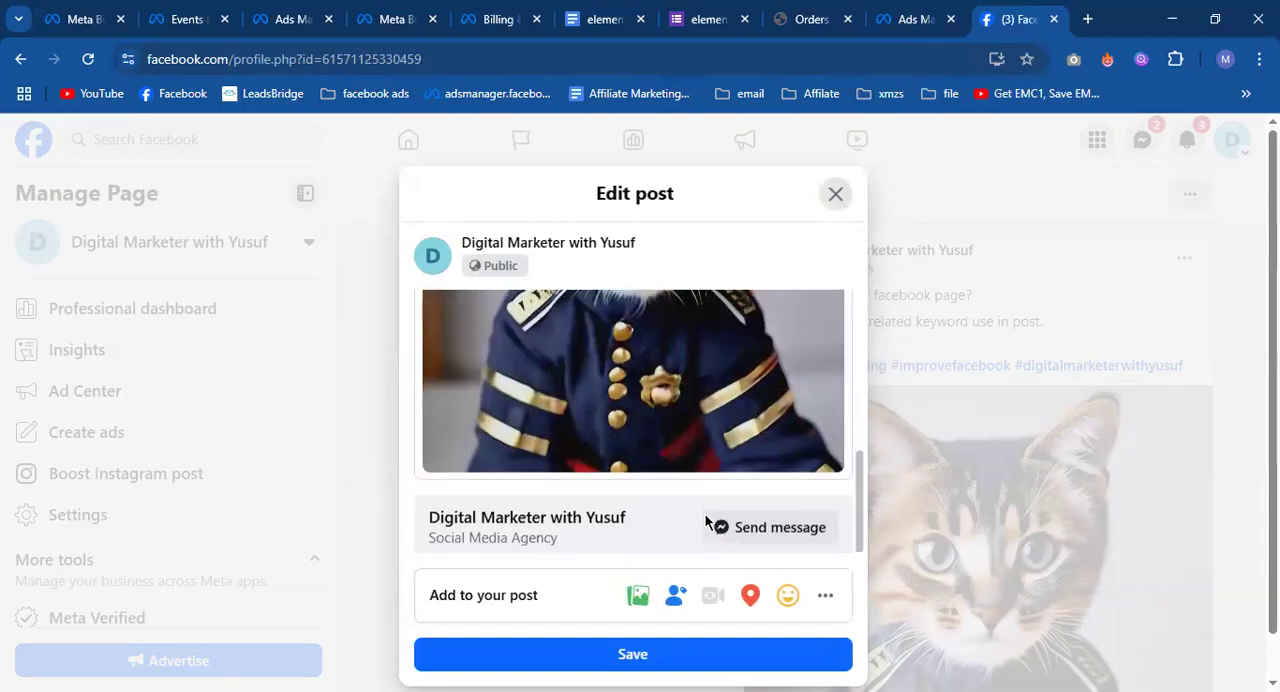
{"action": "left_click_drag", "start_coordinate": [429, 512], "coordinate": [565, 538]}
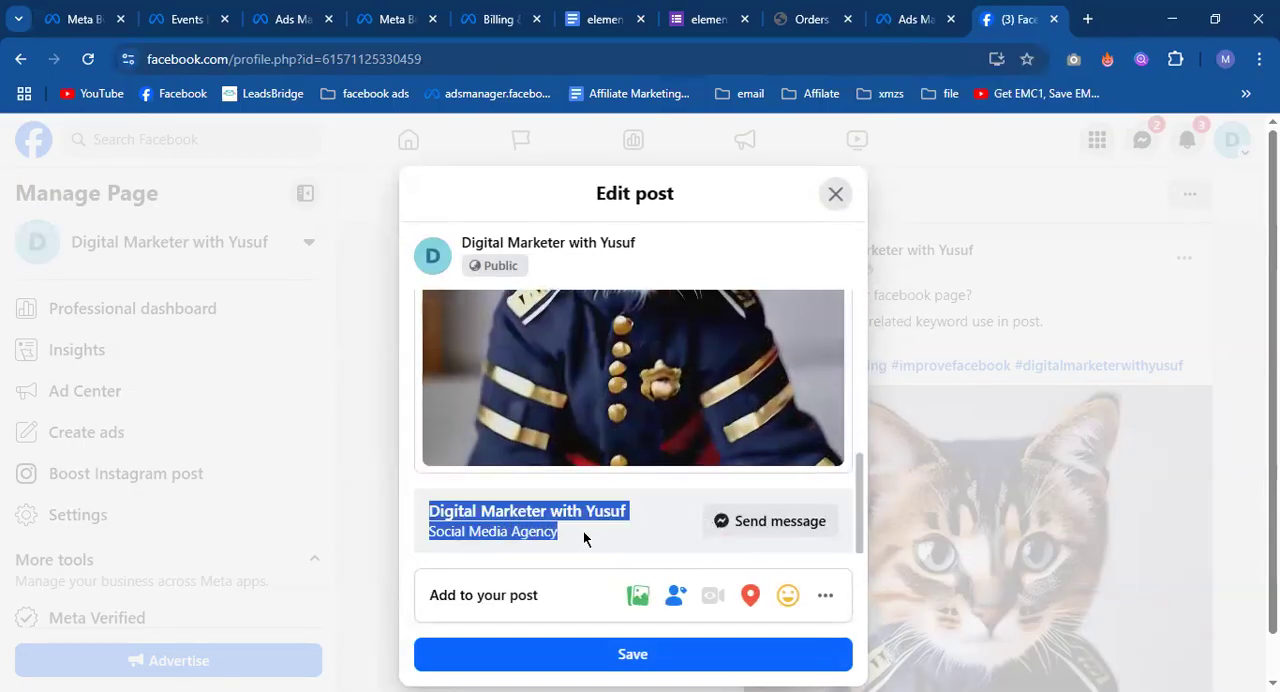
{"action": "left_click", "coordinate": [832, 194]}
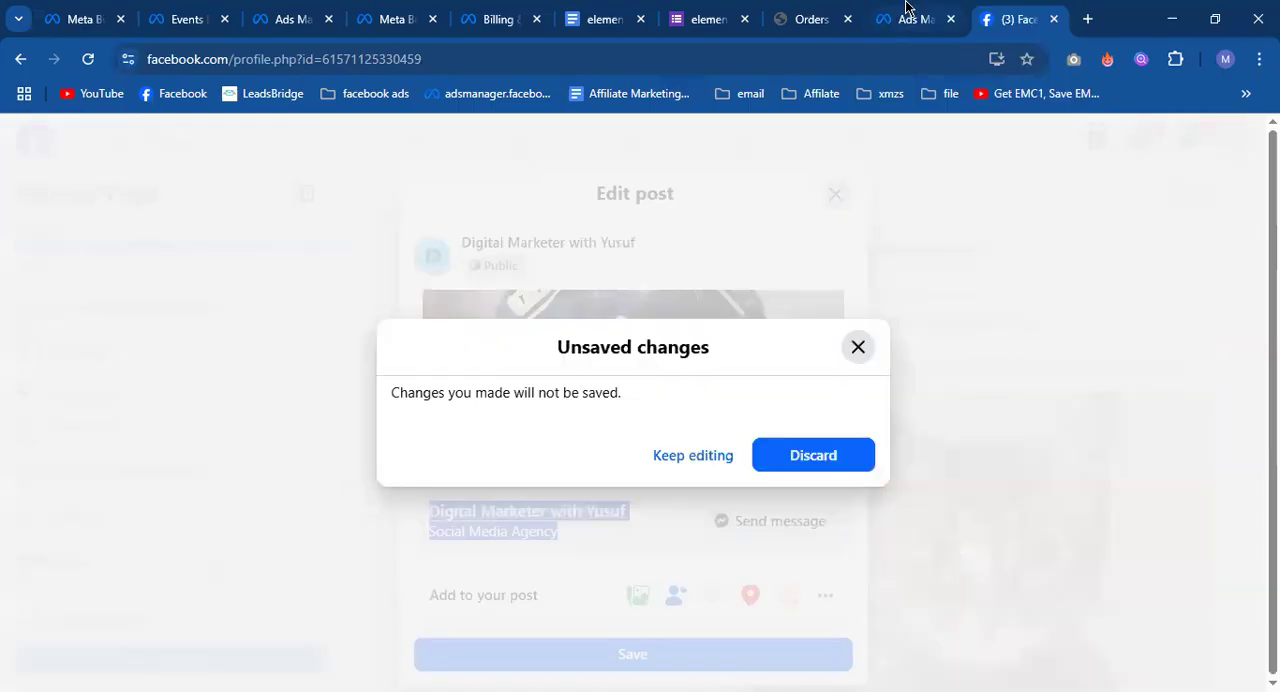
Go back to Ads Manager and review the ad's primary text, destination, event details, languages and tracking sections.
{"action": "left_click", "coordinate": [906, 14]}
{"action": "scroll", "coordinate": [514, 408], "scroll_direction": "down", "scroll_amount": 3}
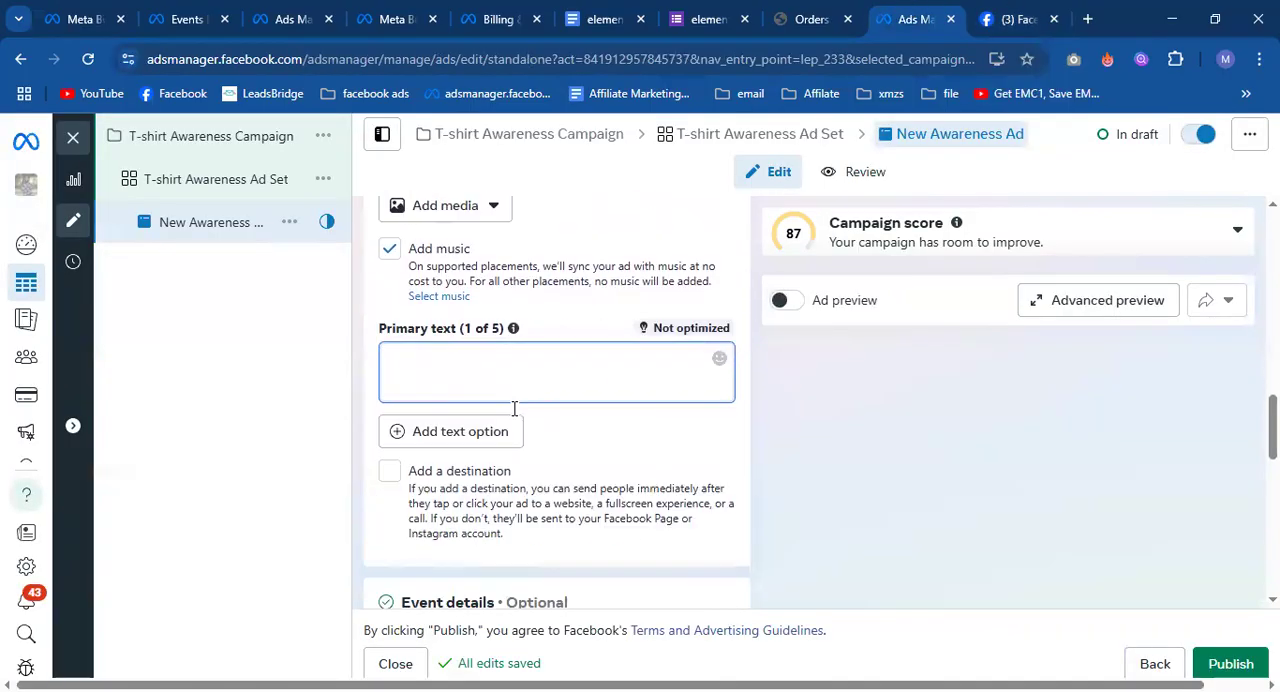
{"action": "scroll", "coordinate": [491, 434], "scroll_direction": "up", "scroll_amount": 1}
{"action": "scroll", "coordinate": [491, 434], "scroll_direction": "down", "scroll_amount": 1}
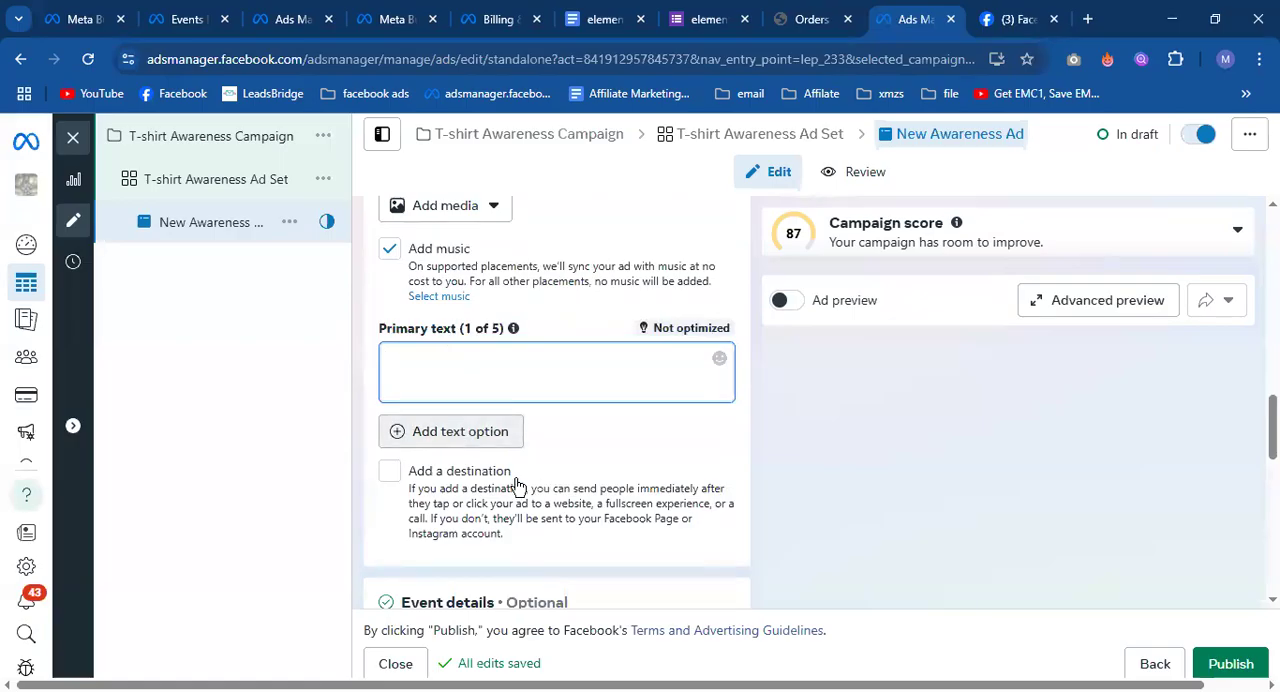
{"action": "scroll", "coordinate": [516, 486], "scroll_direction": "down", "scroll_amount": 6}
{"action": "scroll", "coordinate": [545, 479], "scroll_direction": "down", "scroll_amount": 1}
{"action": "scroll", "coordinate": [545, 479], "scroll_direction": "up", "scroll_amount": 2}
{"action": "scroll", "coordinate": [545, 479], "scroll_direction": "up", "scroll_amount": 3}
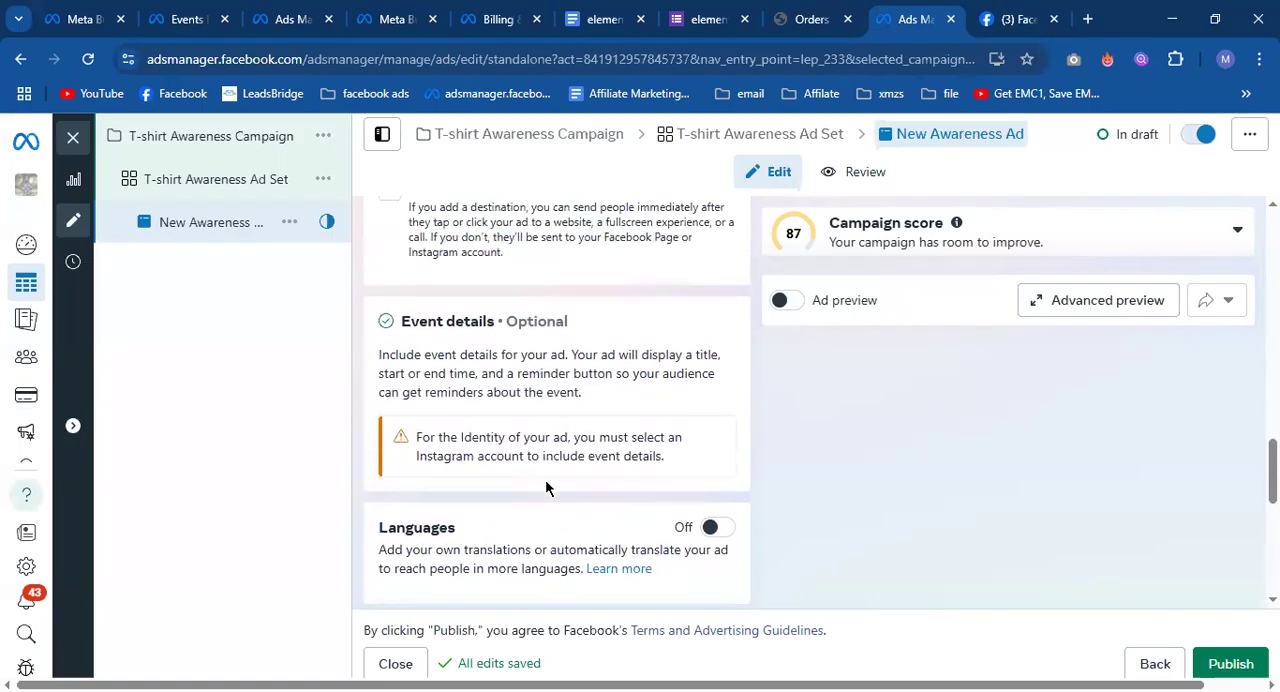
{"action": "scroll", "coordinate": [545, 479], "scroll_direction": "down", "scroll_amount": 5}
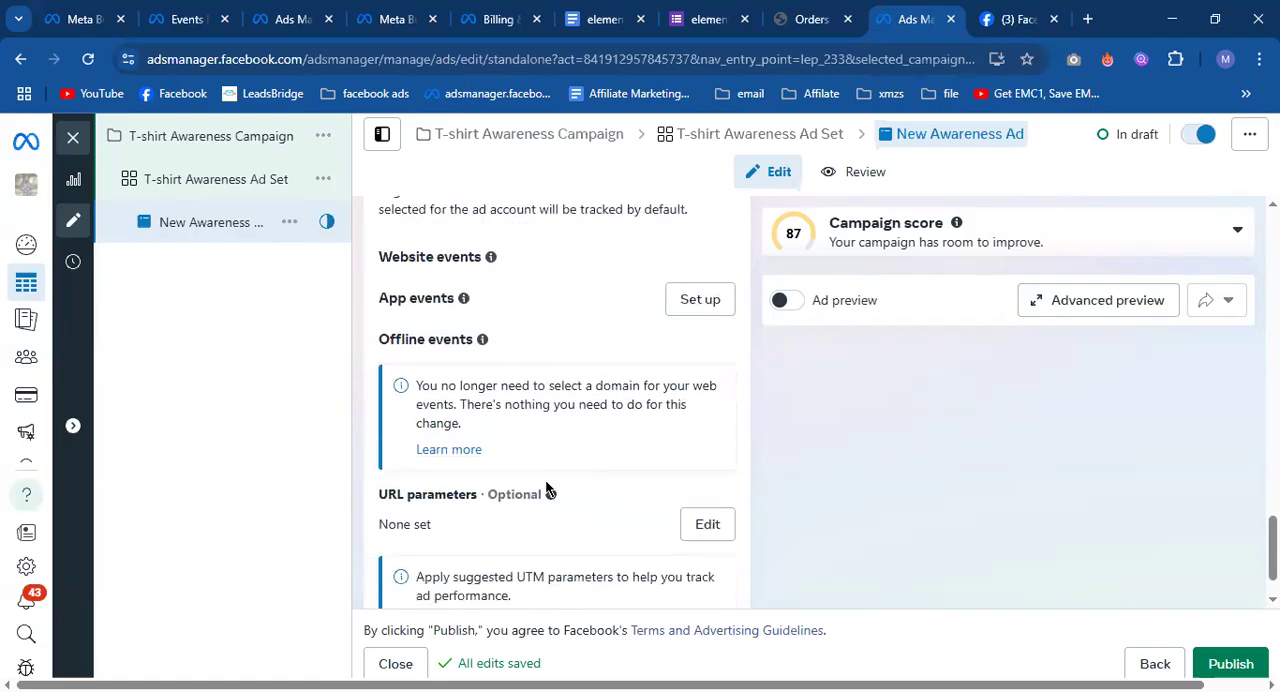
{"action": "scroll", "coordinate": [545, 479], "scroll_direction": "up", "scroll_amount": 4}
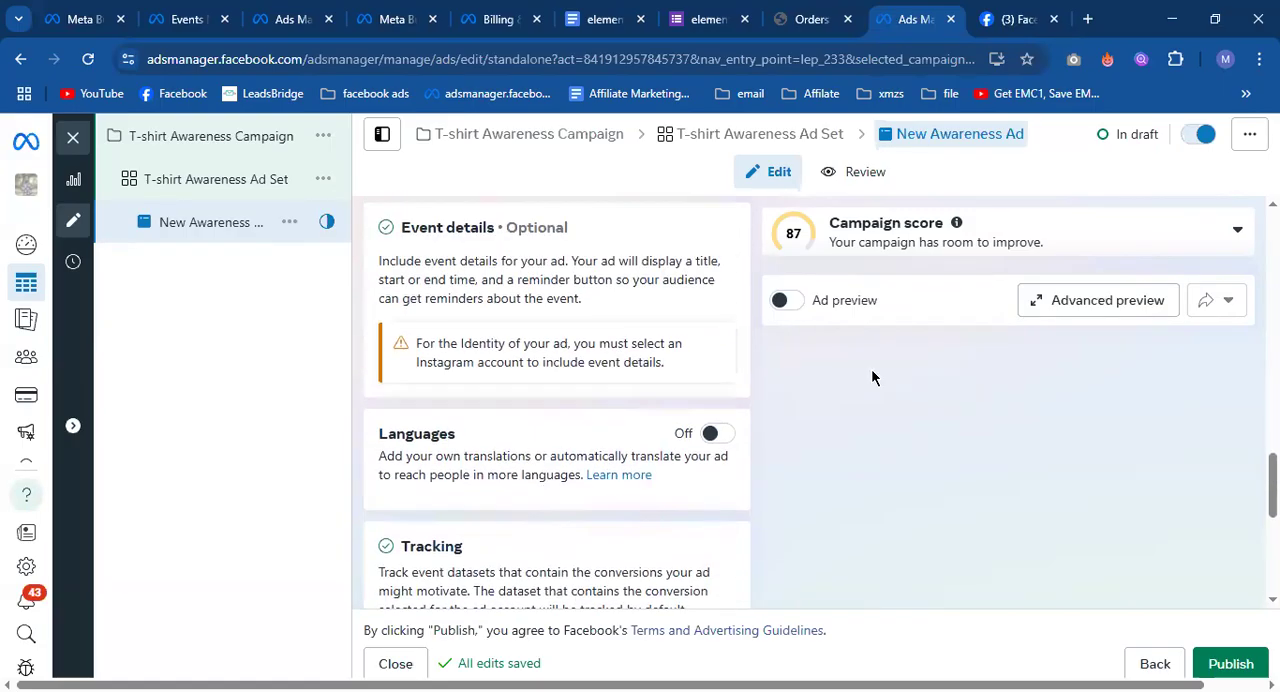
{"action": "scroll", "coordinate": [817, 343], "scroll_direction": "up", "scroll_amount": 1}
Turn on the ad preview, place the cursor in the empty primary text, and look over the preview area.
{"action": "left_click", "coordinate": [787, 302]}
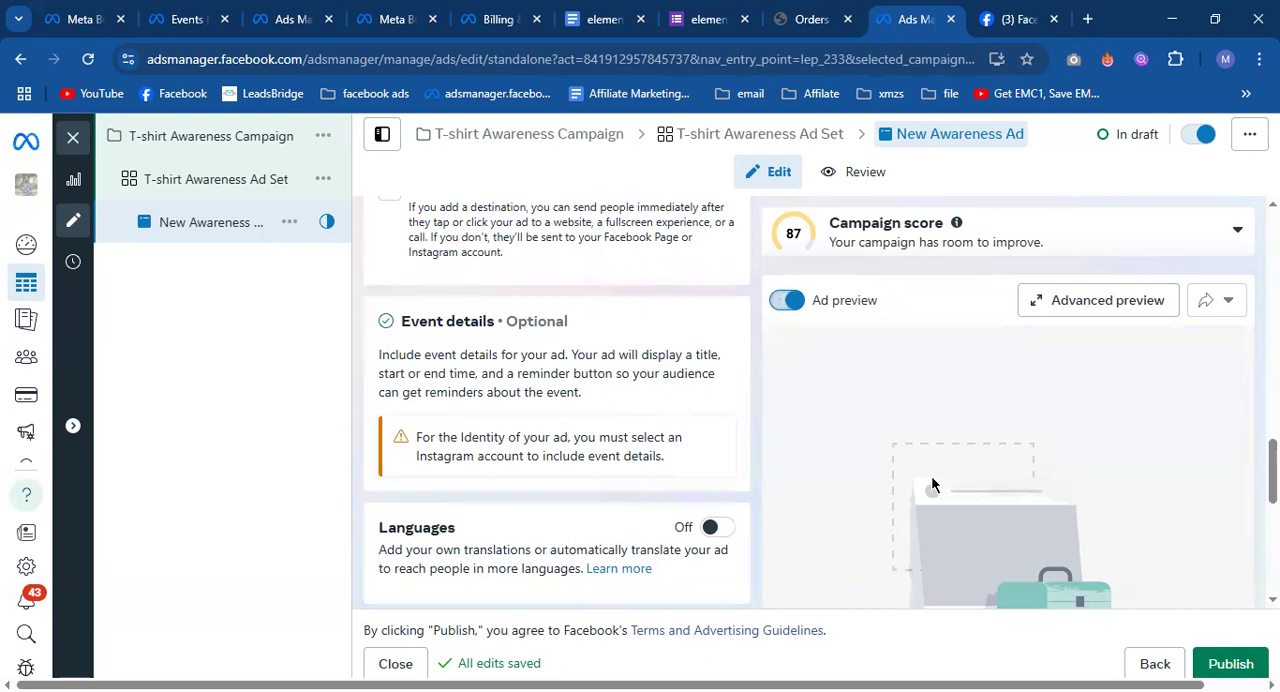
{"action": "scroll", "coordinate": [915, 490], "scroll_direction": "down", "scroll_amount": 2}
{"action": "scroll", "coordinate": [665, 458], "scroll_direction": "up", "scroll_amount": 4}
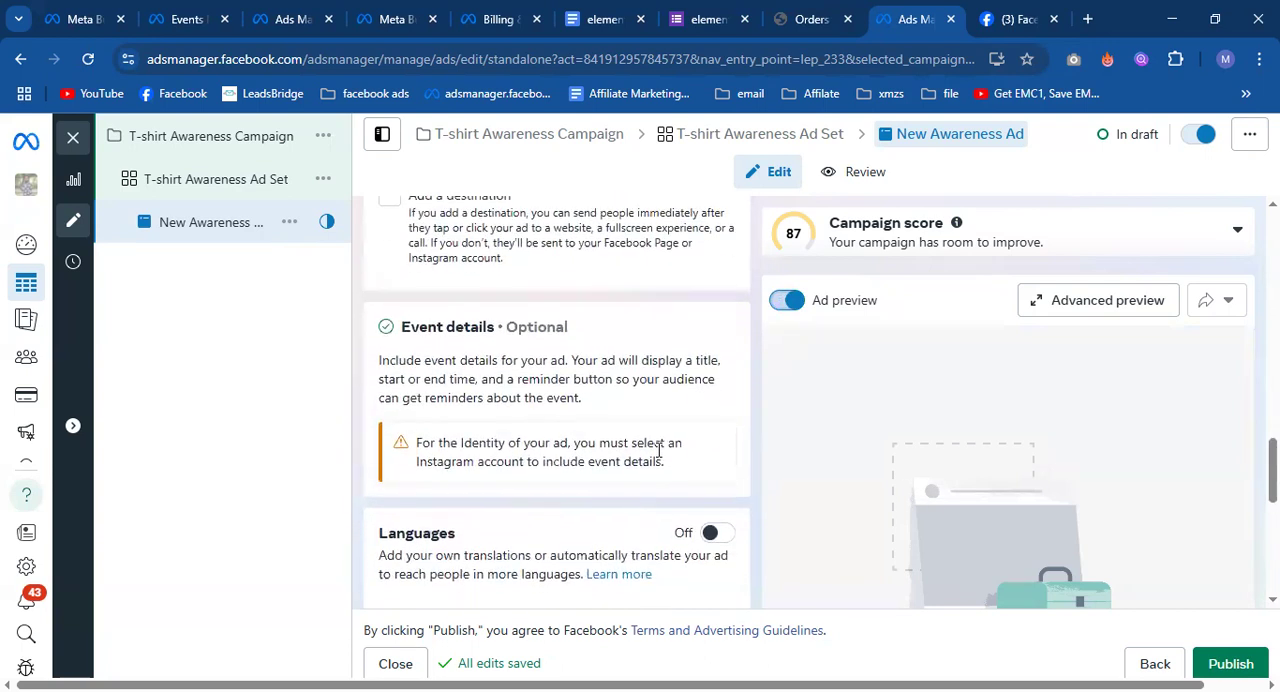
{"action": "scroll", "coordinate": [658, 450], "scroll_direction": "up", "scroll_amount": 1}
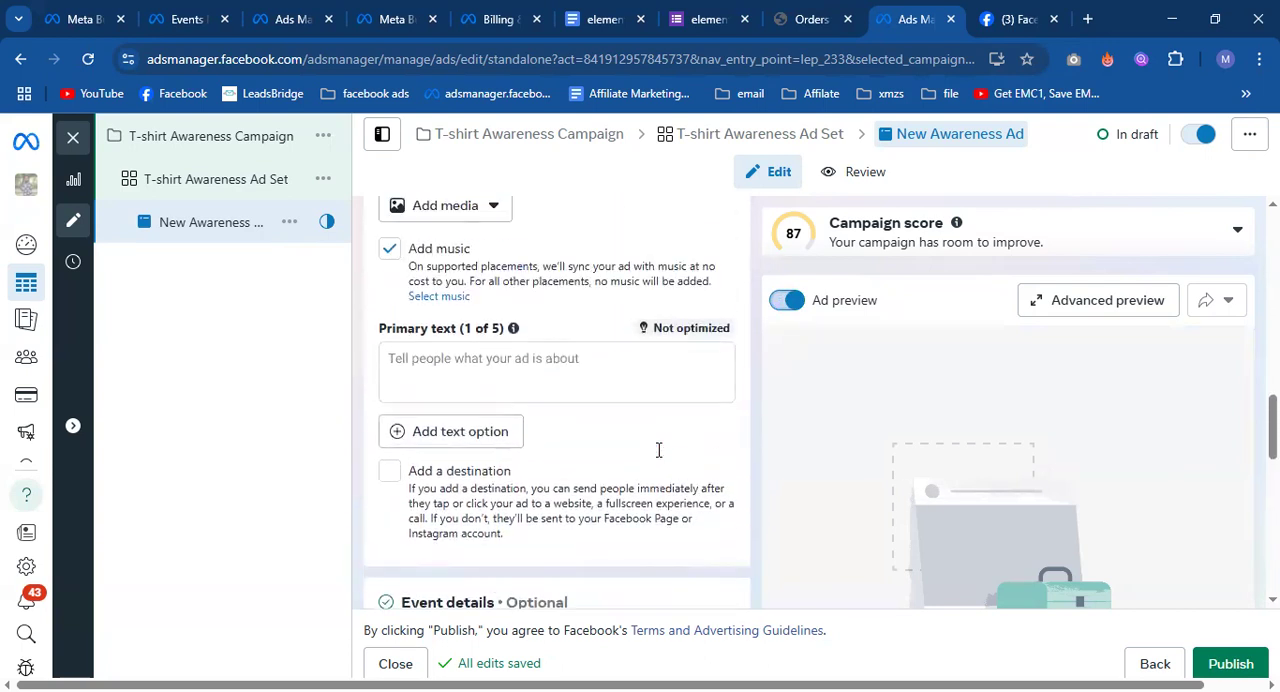
{"action": "left_click", "coordinate": [566, 375]}
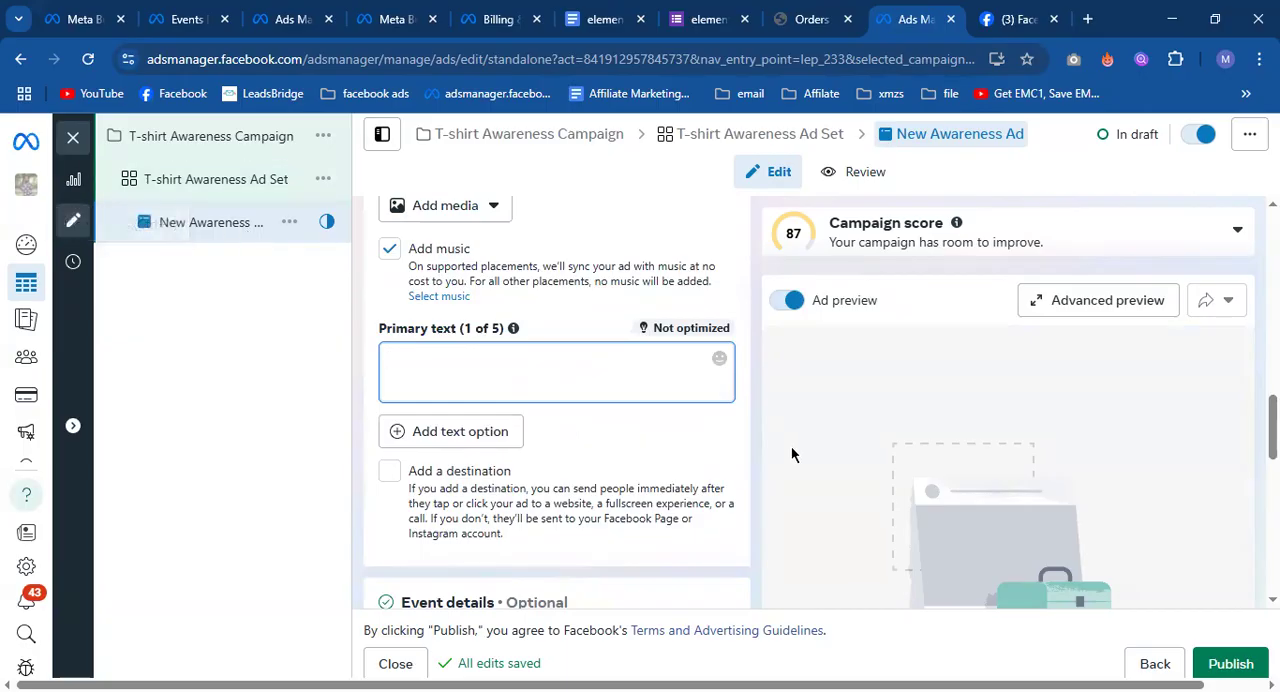
{"action": "scroll", "coordinate": [821, 445], "scroll_direction": "down", "scroll_amount": 1}
{"action": "scroll", "coordinate": [821, 445], "scroll_direction": "down", "scroll_amount": 8}
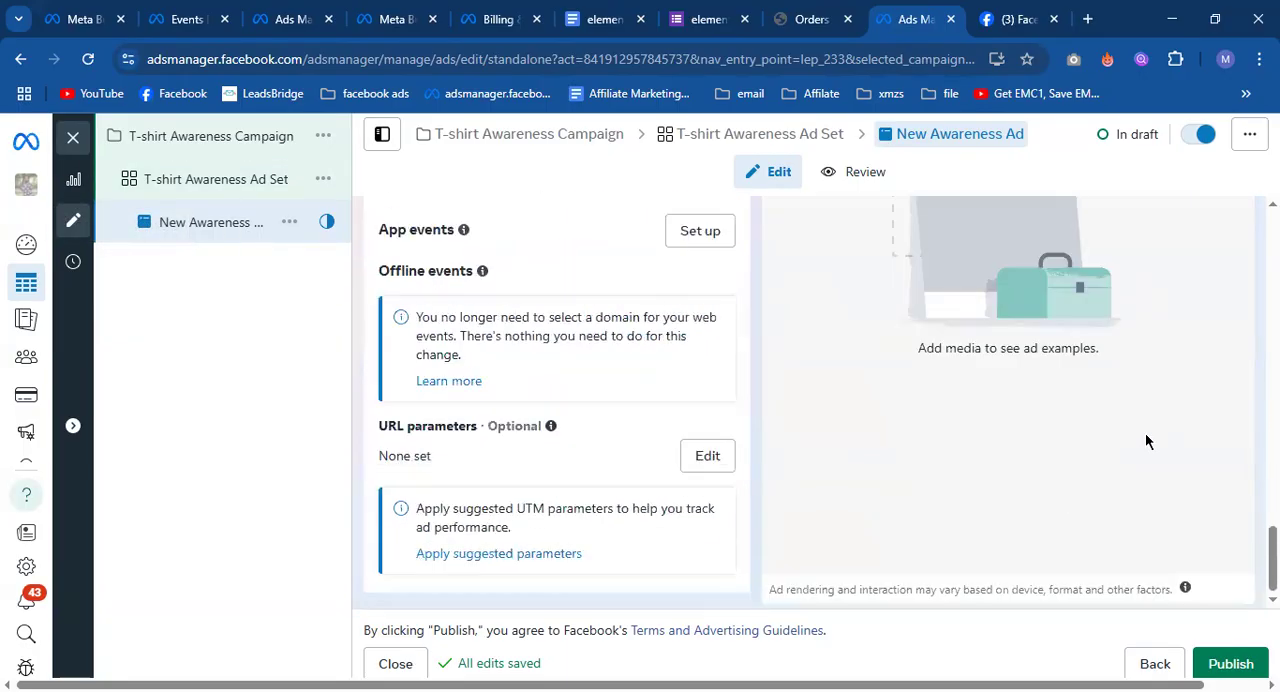
Go back up past the tracking and languages sections to the ad's primary text and destination settings.
{"action": "scroll", "coordinate": [896, 466], "scroll_direction": "up", "scroll_amount": 6}
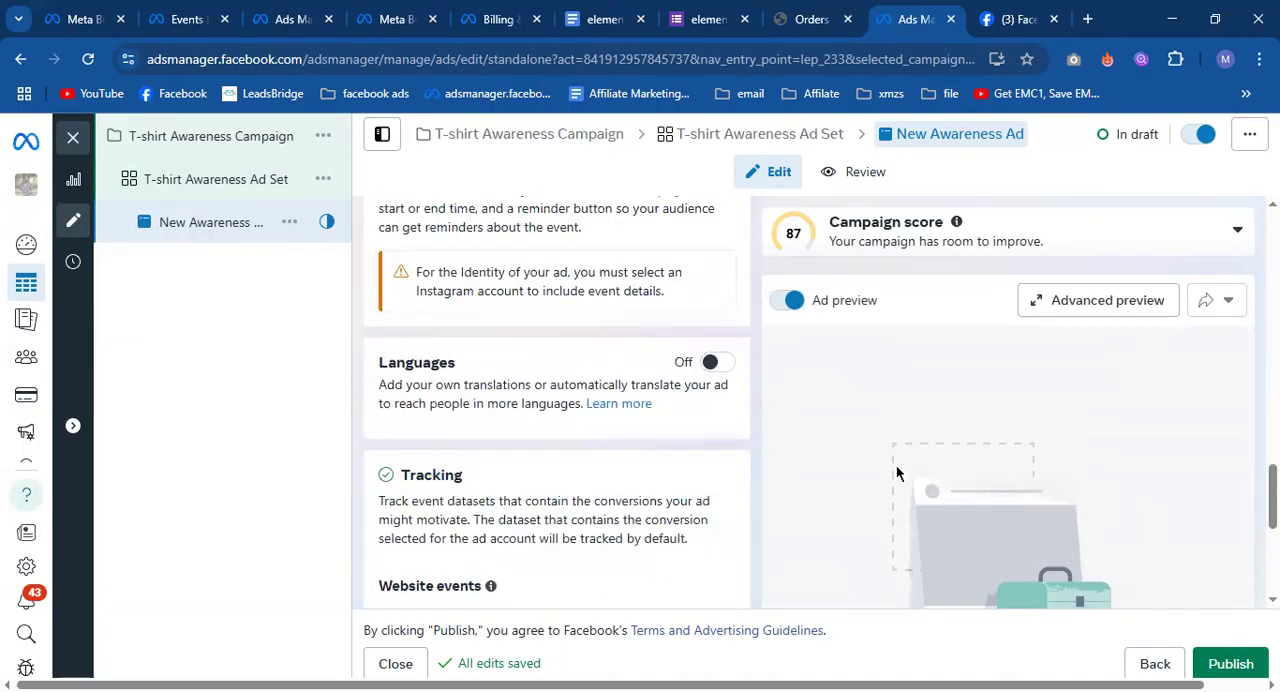
{"action": "scroll", "coordinate": [874, 484], "scroll_direction": "up", "scroll_amount": 1}
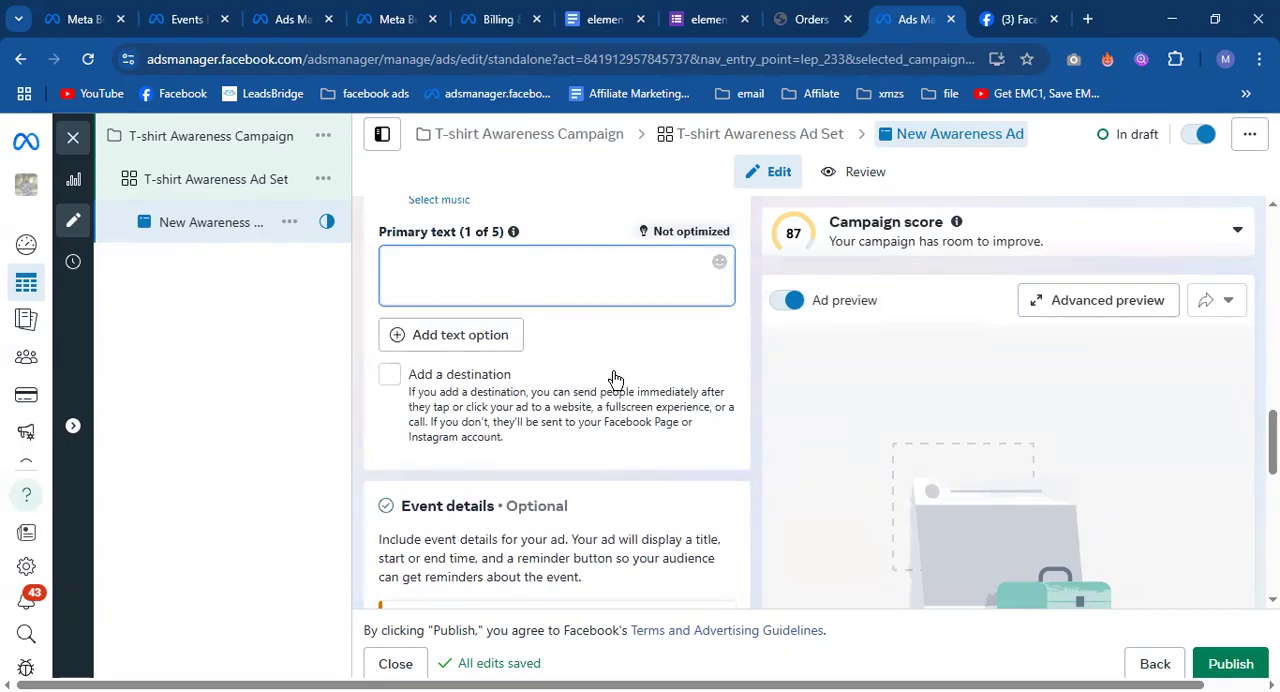
{"action": "scroll", "coordinate": [681, 427], "scroll_direction": "up", "scroll_amount": 1}
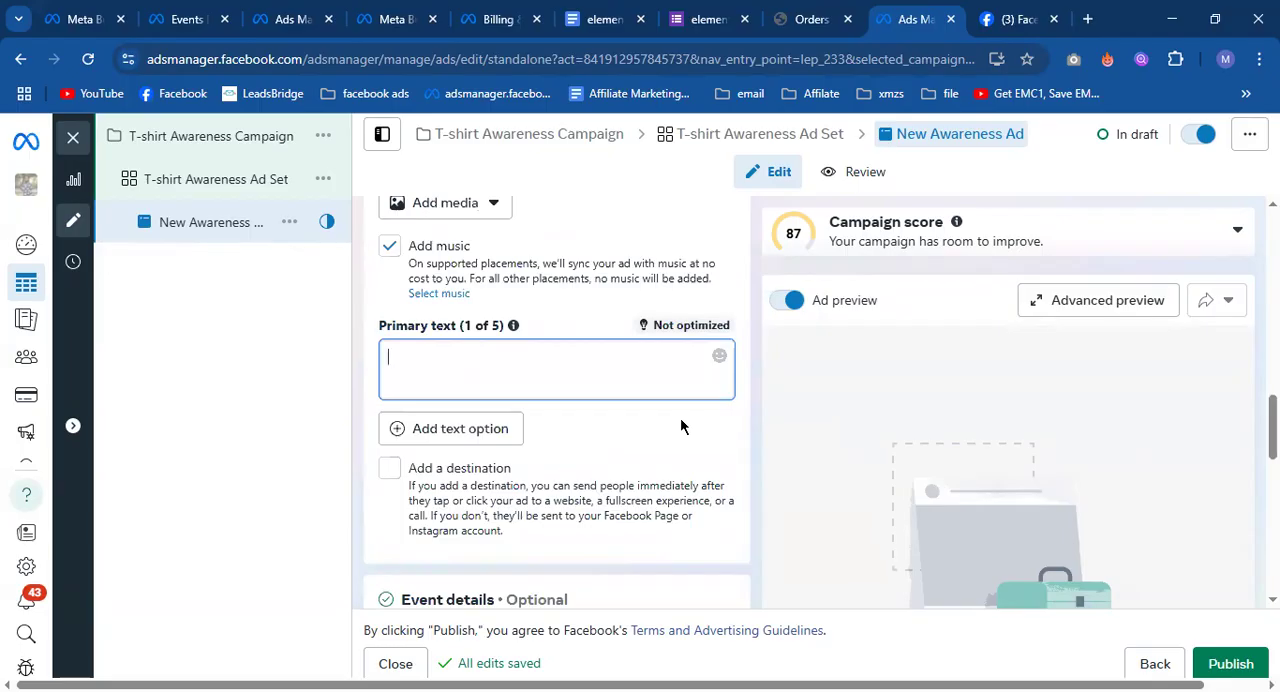
Switch to the Facebook Page and close the post editor, discarding the unsaved changes.
{"action": "left_click", "coordinate": [1042, 12]}
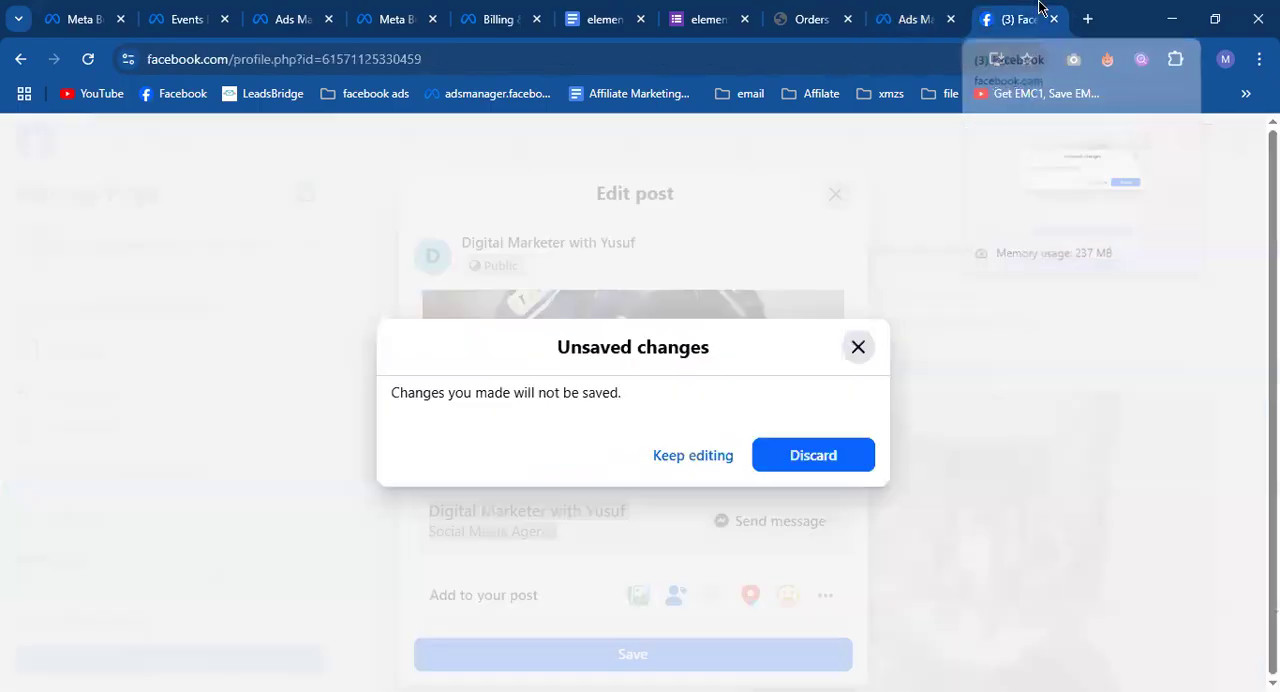
{"action": "left_click", "coordinate": [858, 347]}
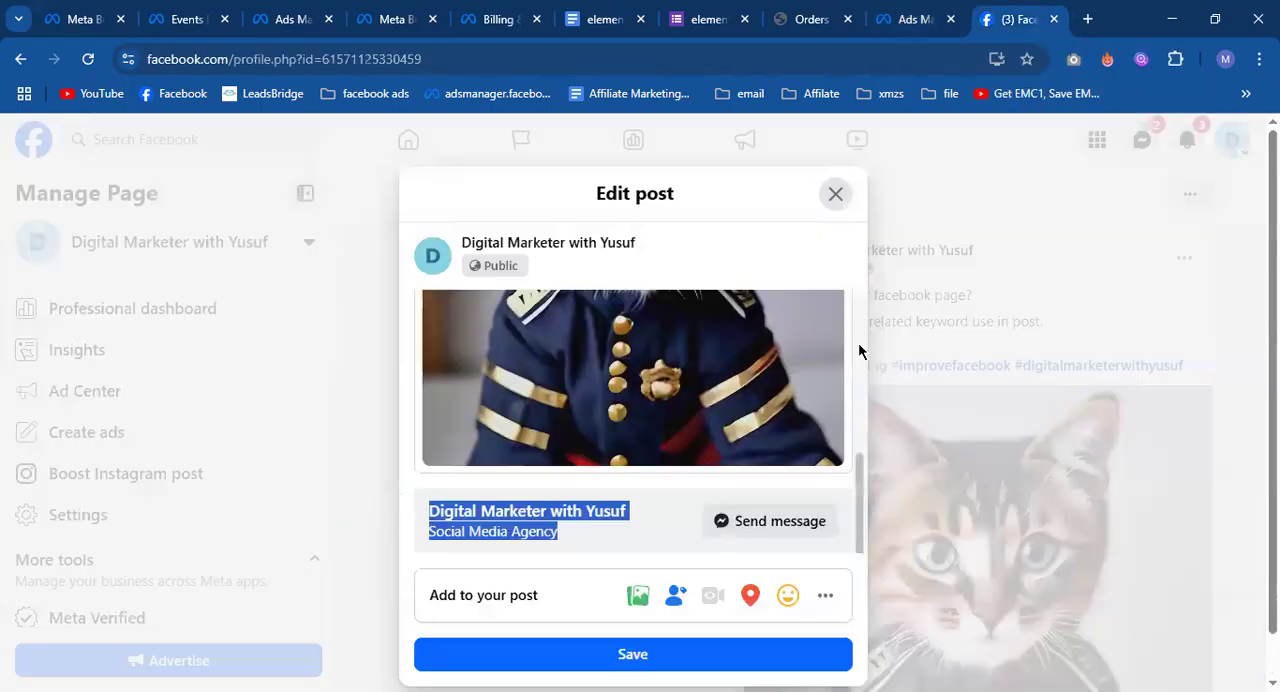
{"action": "left_click", "coordinate": [832, 204]}
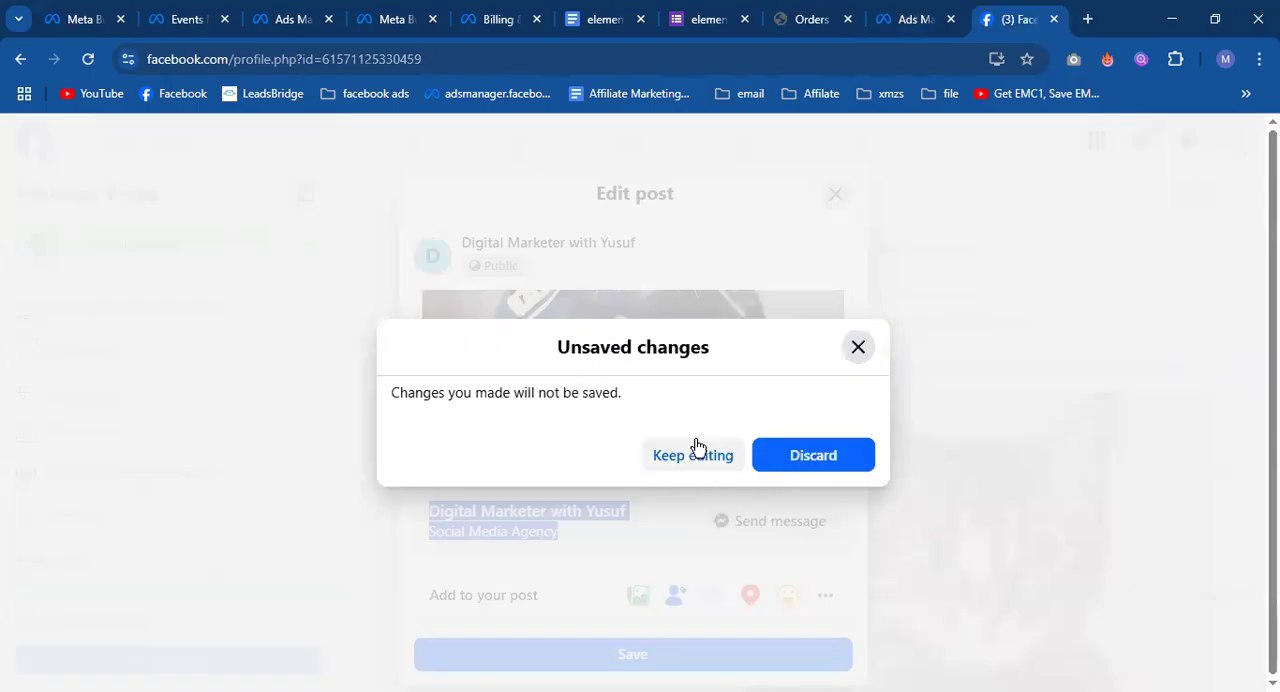
{"action": "left_click", "coordinate": [769, 473]}
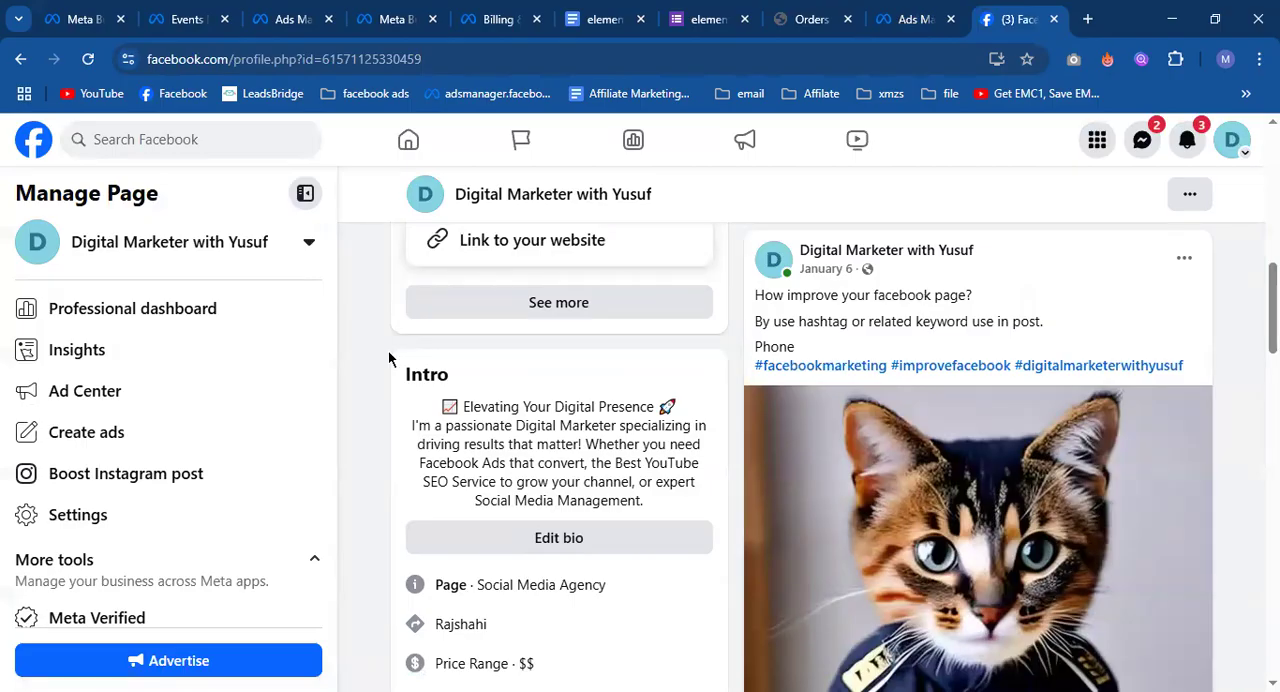
Return to Ads Manager, check the ad's advanced preview across placements, and close it.
{"action": "left_click", "coordinate": [894, 8]}
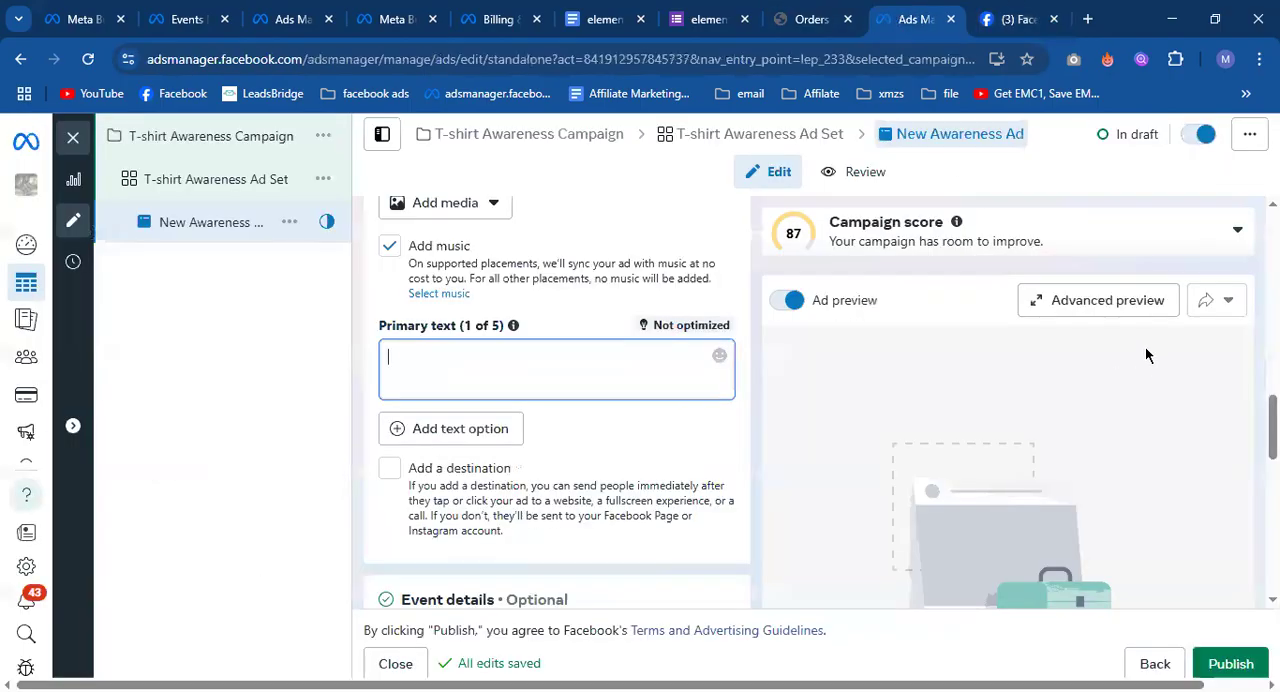
{"action": "left_click", "coordinate": [1146, 318]}
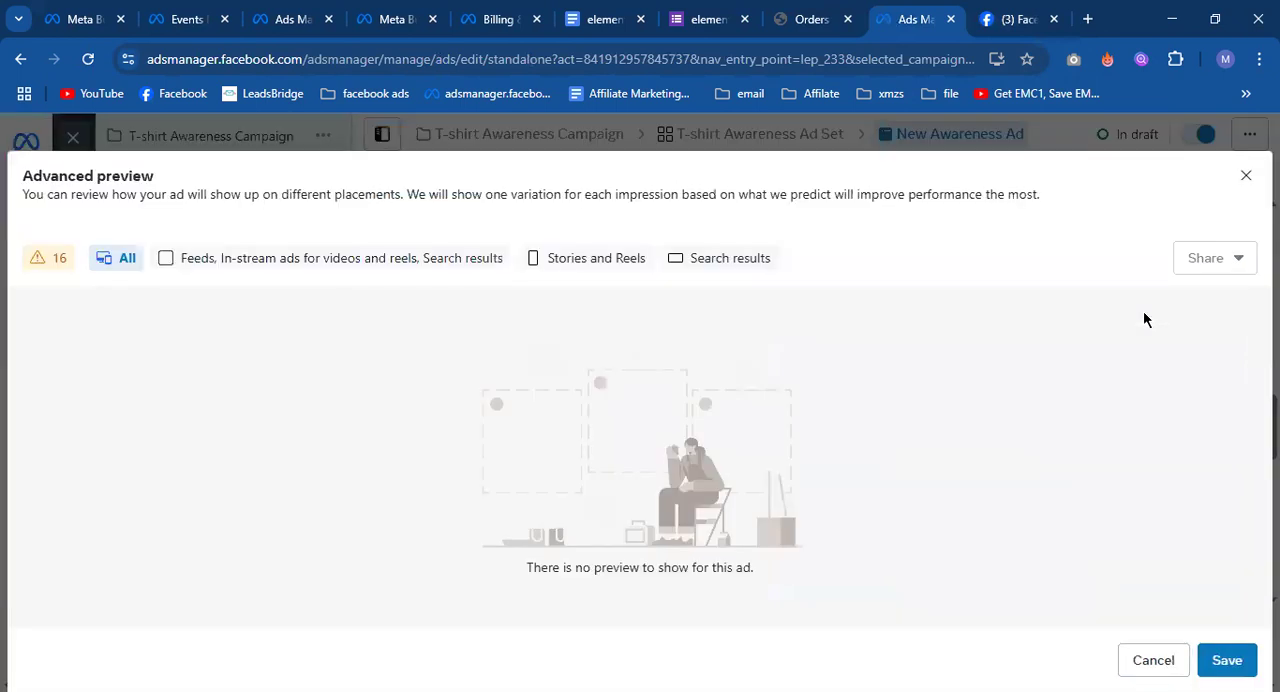
{"action": "left_click", "coordinate": [1246, 175]}
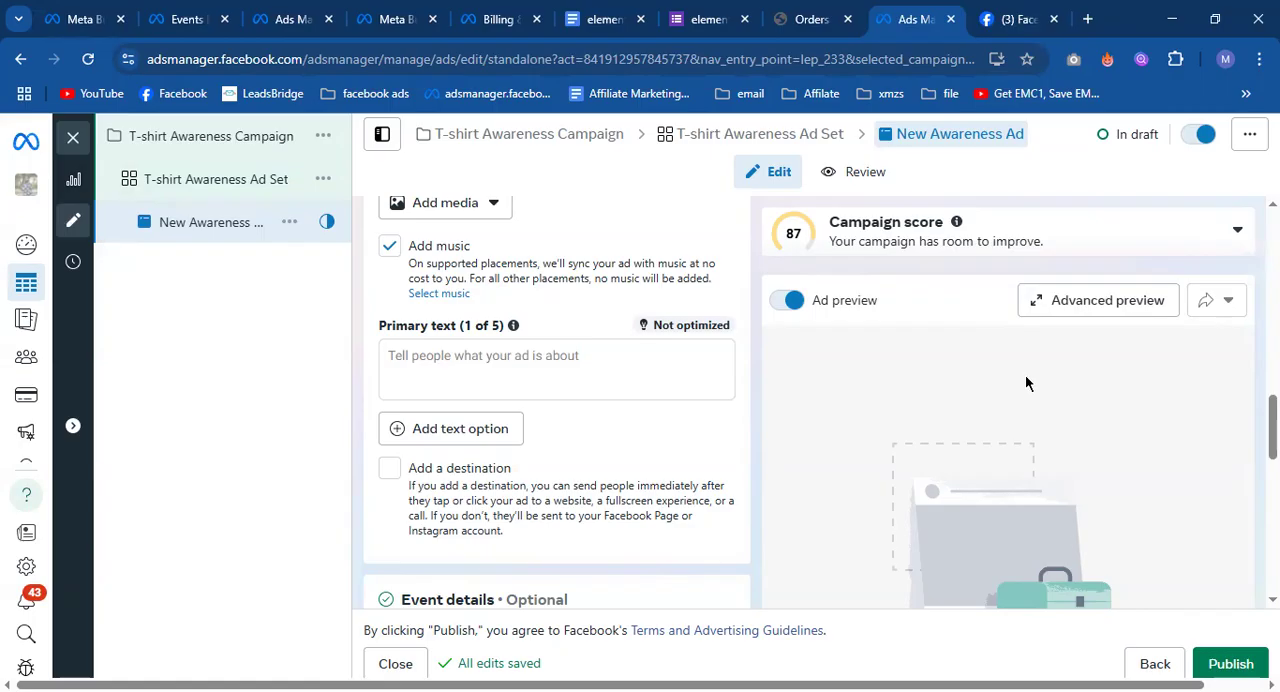
Switch to Facebook's home feed and find the sponsored "Rapid Meta Ads Launch and Scale Framework" post.
{"action": "left_click", "coordinate": [1045, 17]}
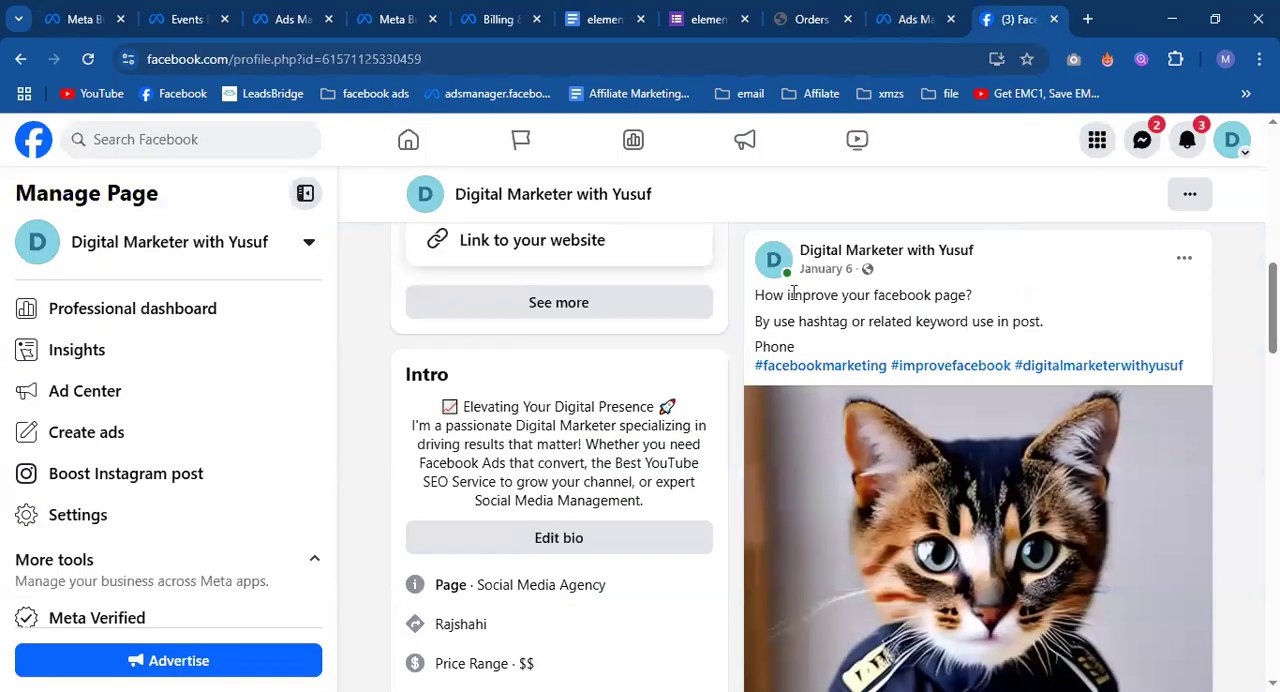
{"action": "left_click", "coordinate": [392, 132]}
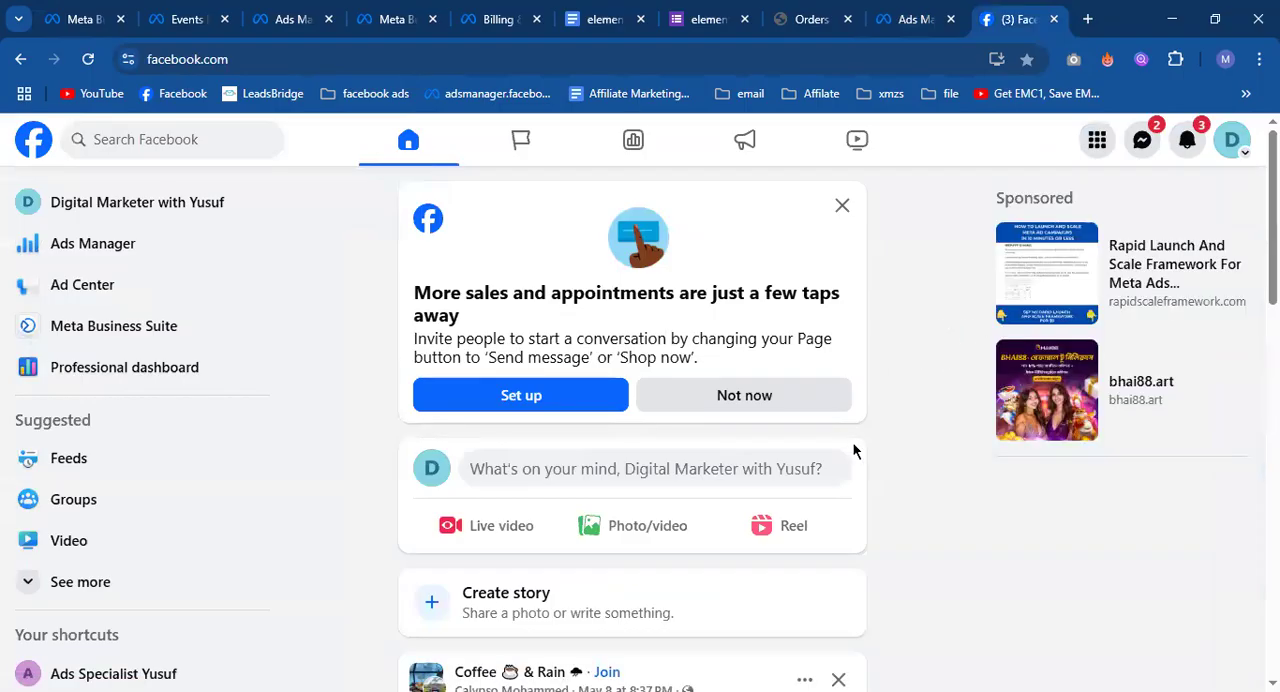
{"action": "scroll", "coordinate": [851, 449], "scroll_direction": "down", "scroll_amount": 3}
{"action": "scroll", "coordinate": [880, 453], "scroll_direction": "down", "scroll_amount": 10}
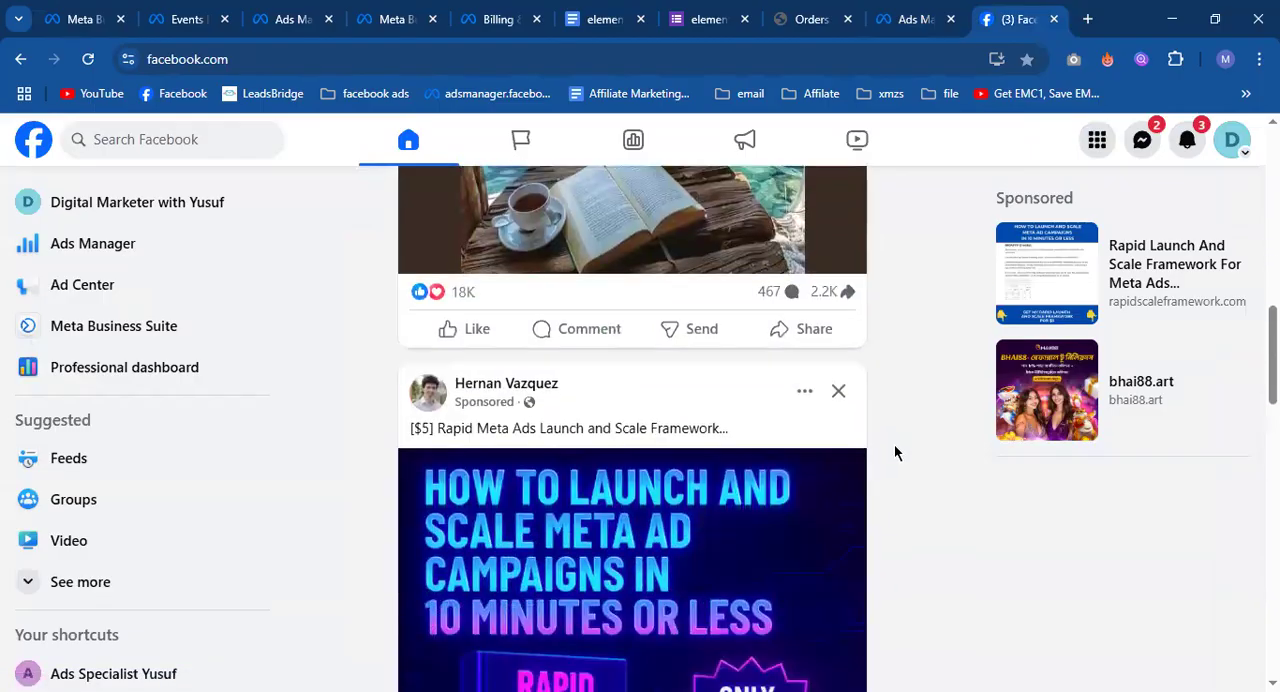
{"action": "scroll", "coordinate": [894, 451], "scroll_direction": "up", "scroll_amount": 2}
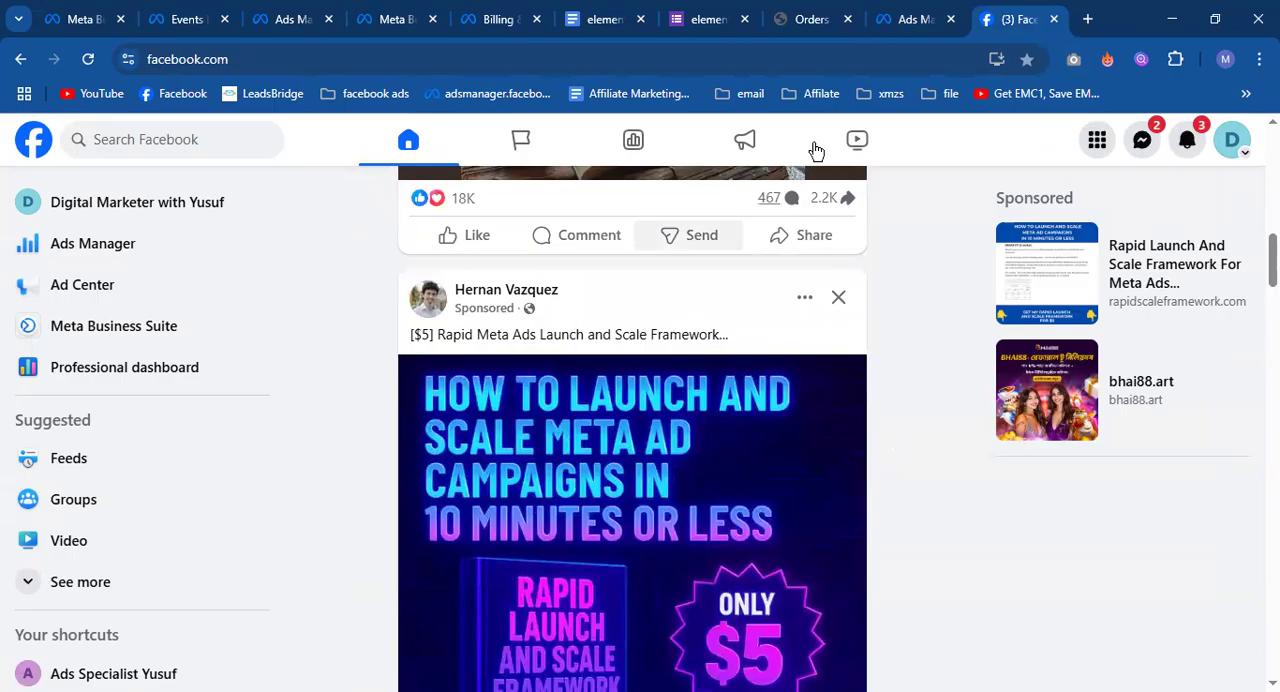
Copy the link address from the post's Sponsored label and paste it into a new post on the Page.
{"action": "right_click", "coordinate": [500, 316]}
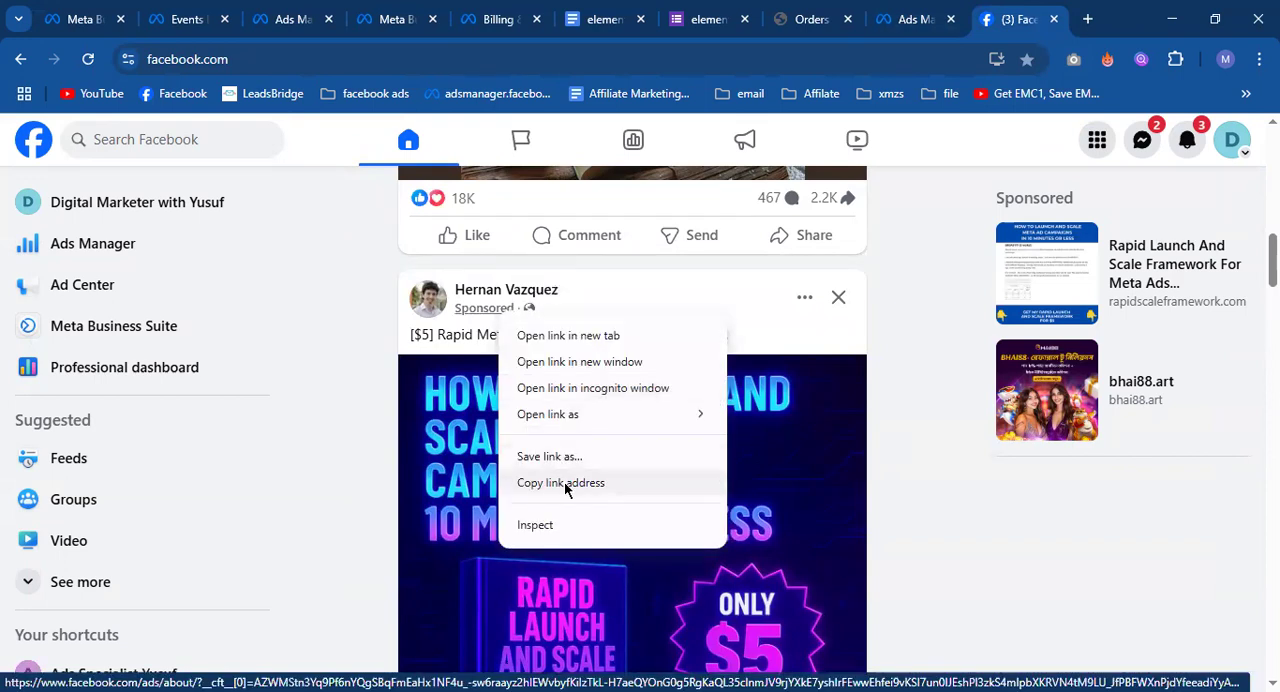
{"action": "left_click", "coordinate": [571, 485]}
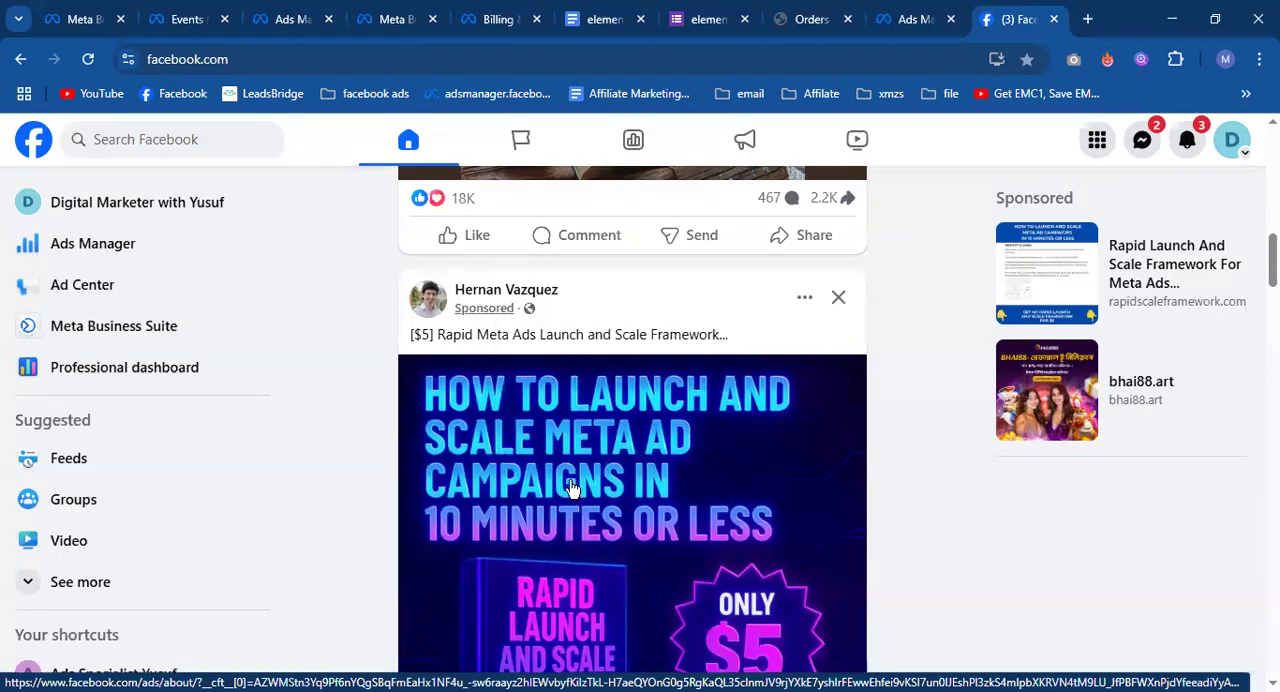
{"action": "left_click", "coordinate": [177, 211]}
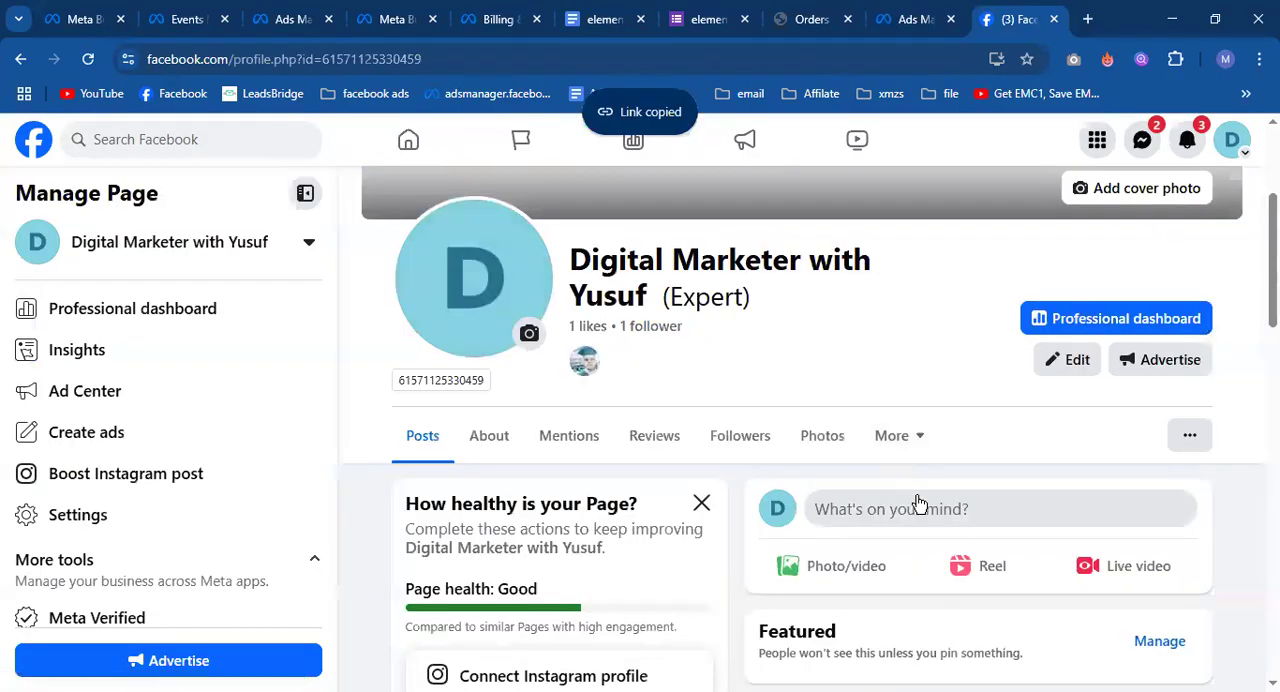
{"action": "scroll", "coordinate": [928, 467], "scroll_direction": "down", "scroll_amount": 2}
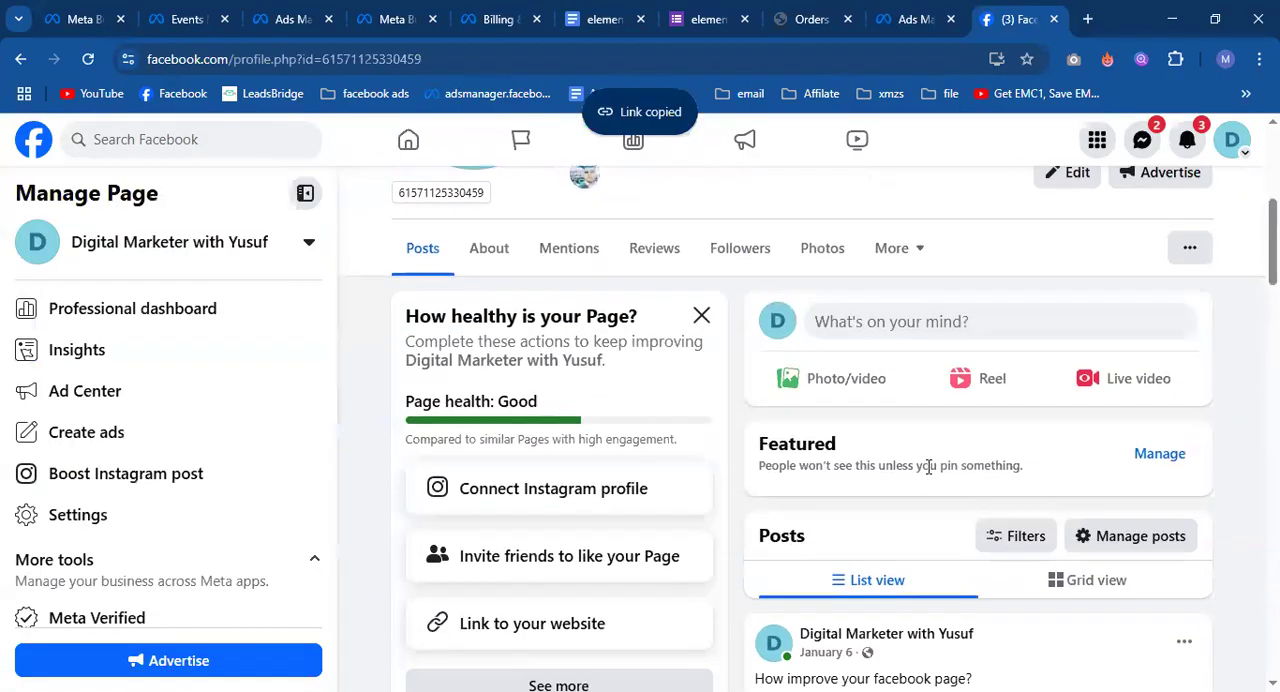
{"action": "left_click", "coordinate": [898, 318]}
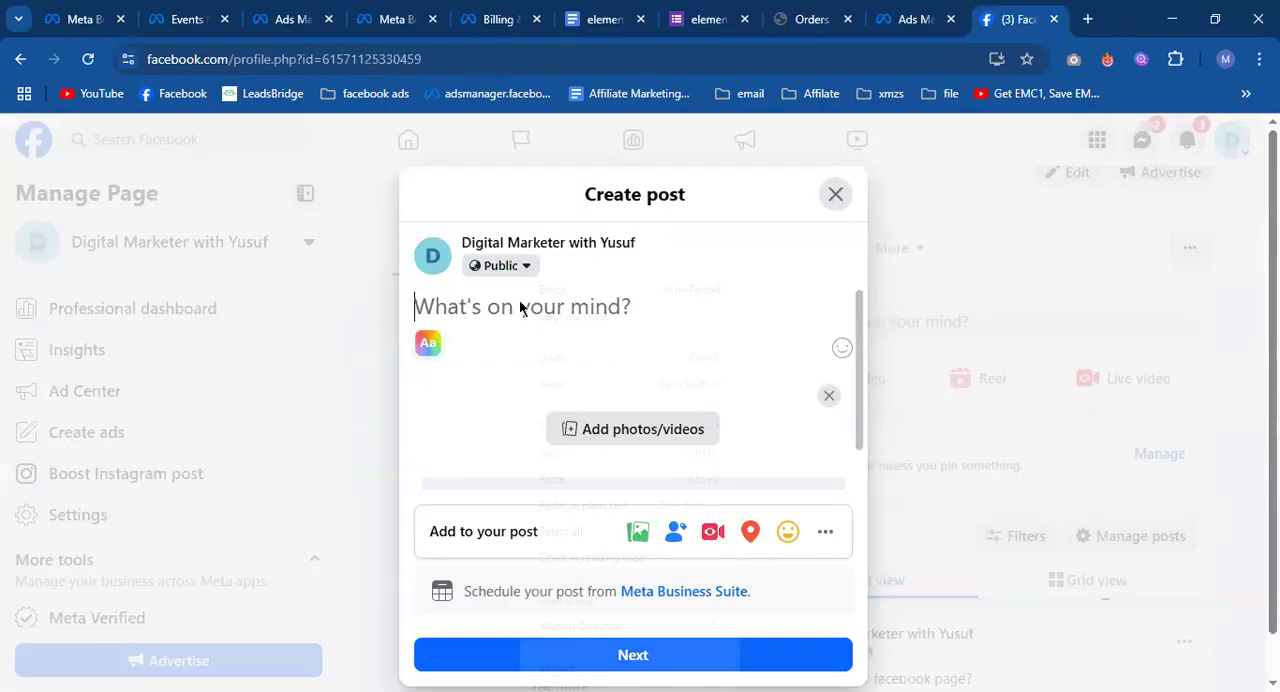
{"action": "right_click", "coordinate": [519, 300]}
{"action": "left_click", "coordinate": [580, 477]}
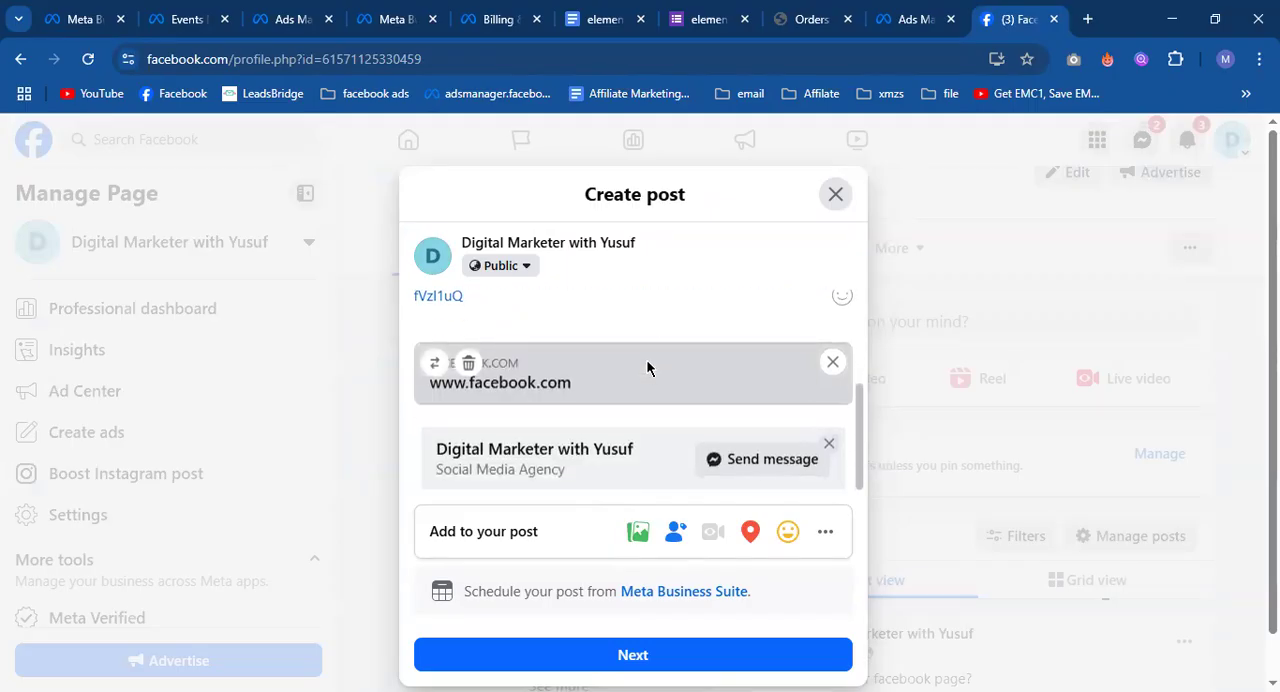
{"action": "scroll", "coordinate": [518, 438], "scroll_direction": "up", "scroll_amount": 2}
{"action": "scroll", "coordinate": [518, 438], "scroll_direction": "up", "scroll_amount": 1}
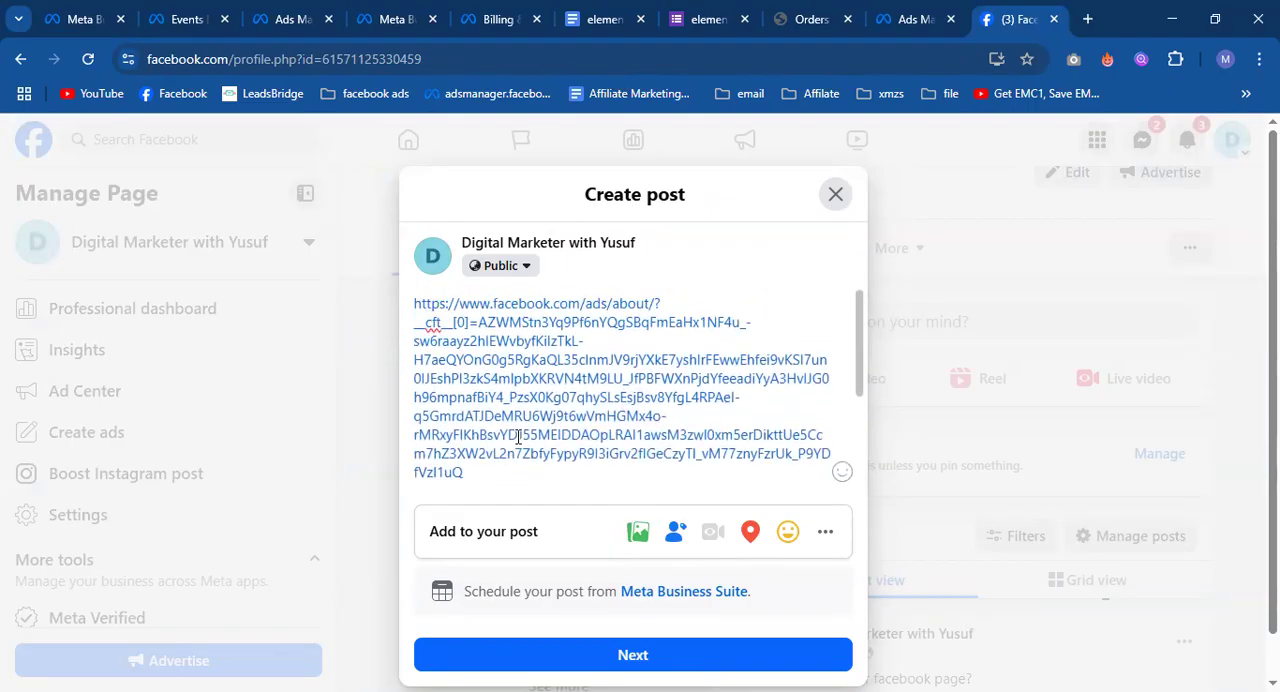
Abandon the unfinished link post and return to the home feed.
{"action": "left_click", "coordinate": [836, 194]}
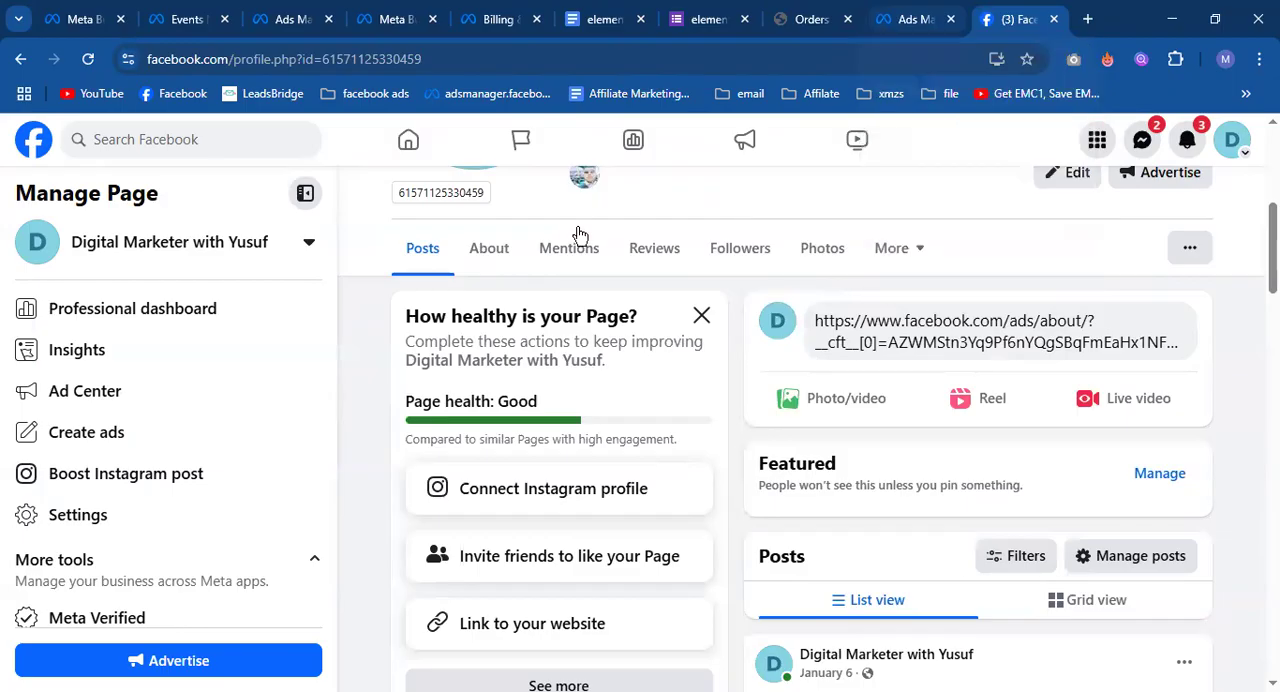
{"action": "left_click", "coordinate": [412, 140]}
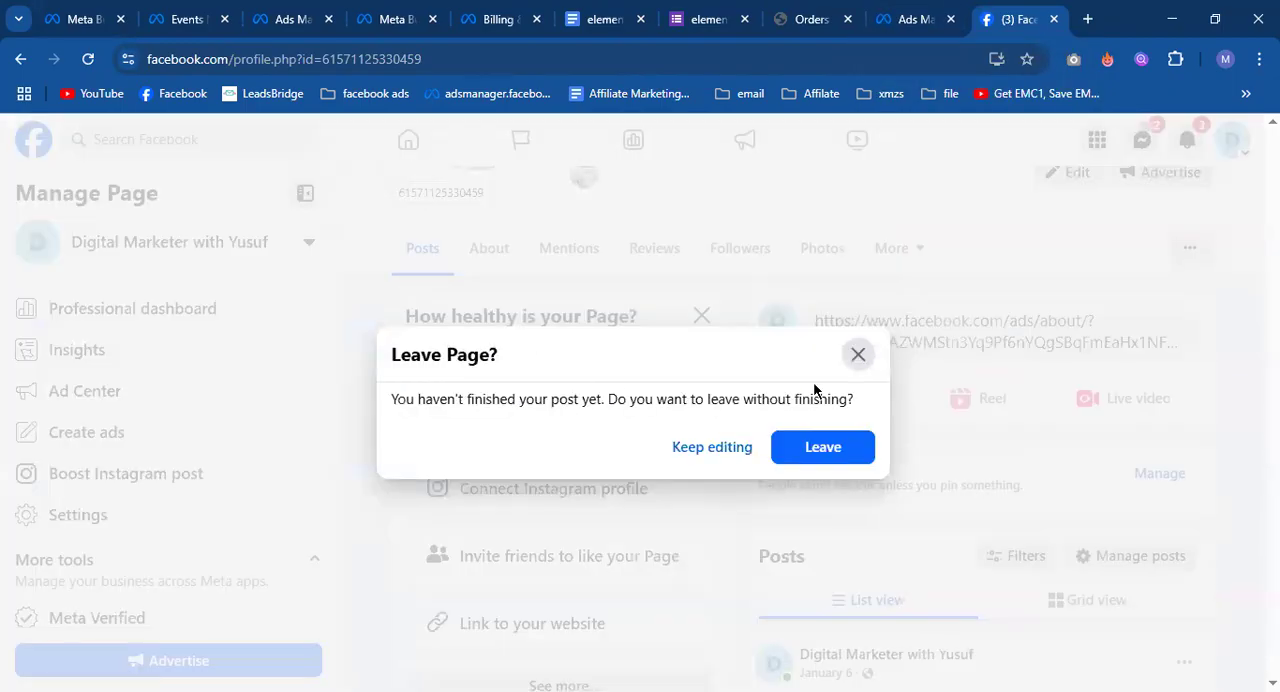
{"action": "left_click", "coordinate": [832, 455]}
Share the sponsored "Rapid Meta Ads Launch and Scale Framework" post publicly to the Page's feed without a comment.
{"action": "scroll", "coordinate": [788, 411], "scroll_direction": "down", "scroll_amount": 5}
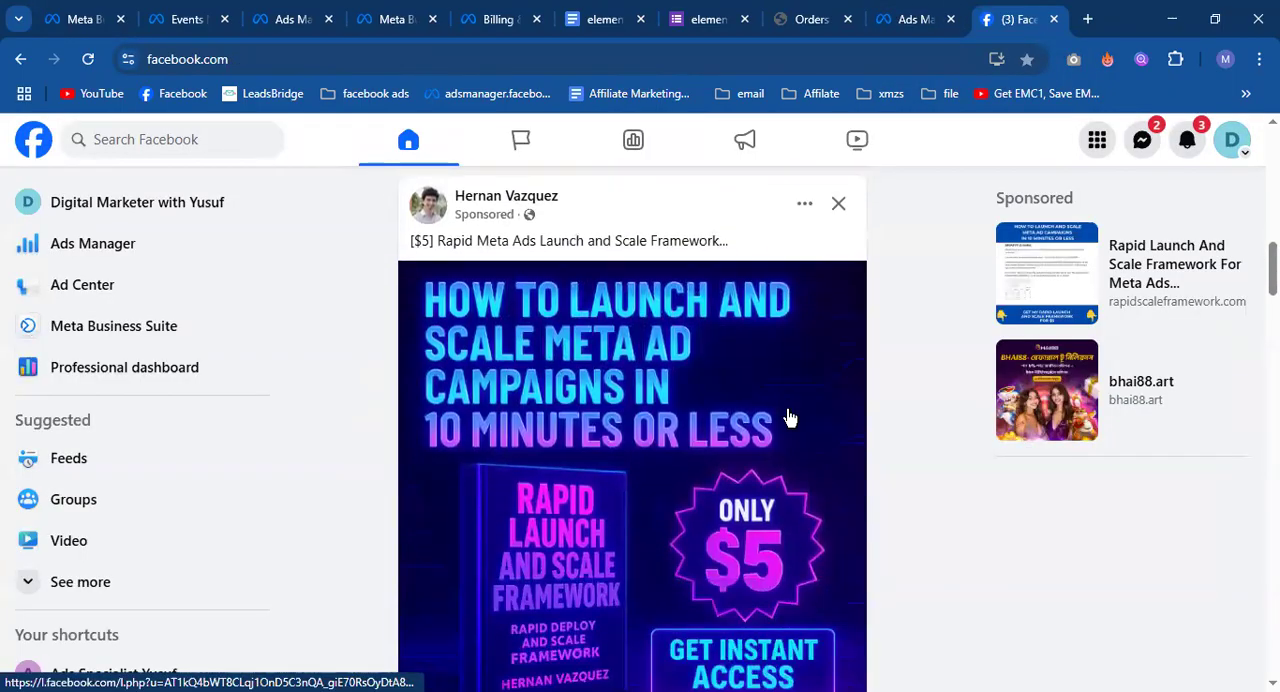
{"action": "left_click", "coordinate": [763, 540]}
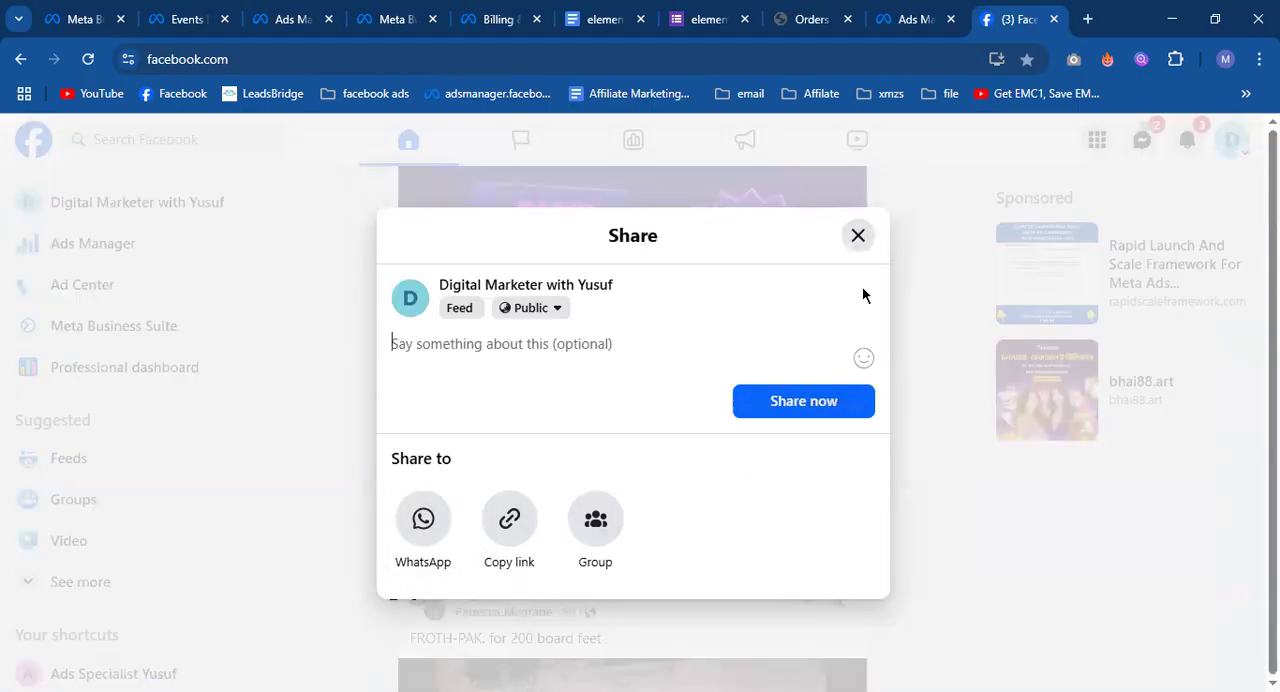
{"action": "left_click", "coordinate": [825, 403]}
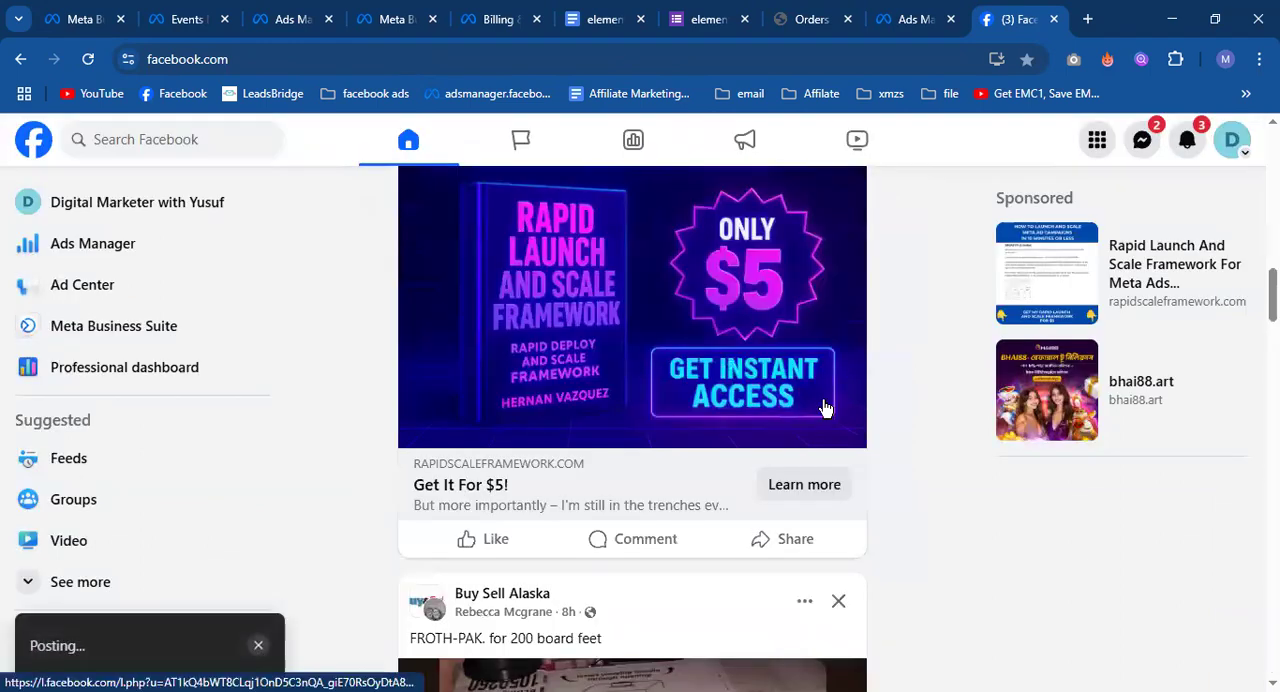
Open the Page, reload it, and examine the shared ad's text, image, website link and call to action.
{"action": "left_click", "coordinate": [160, 208]}
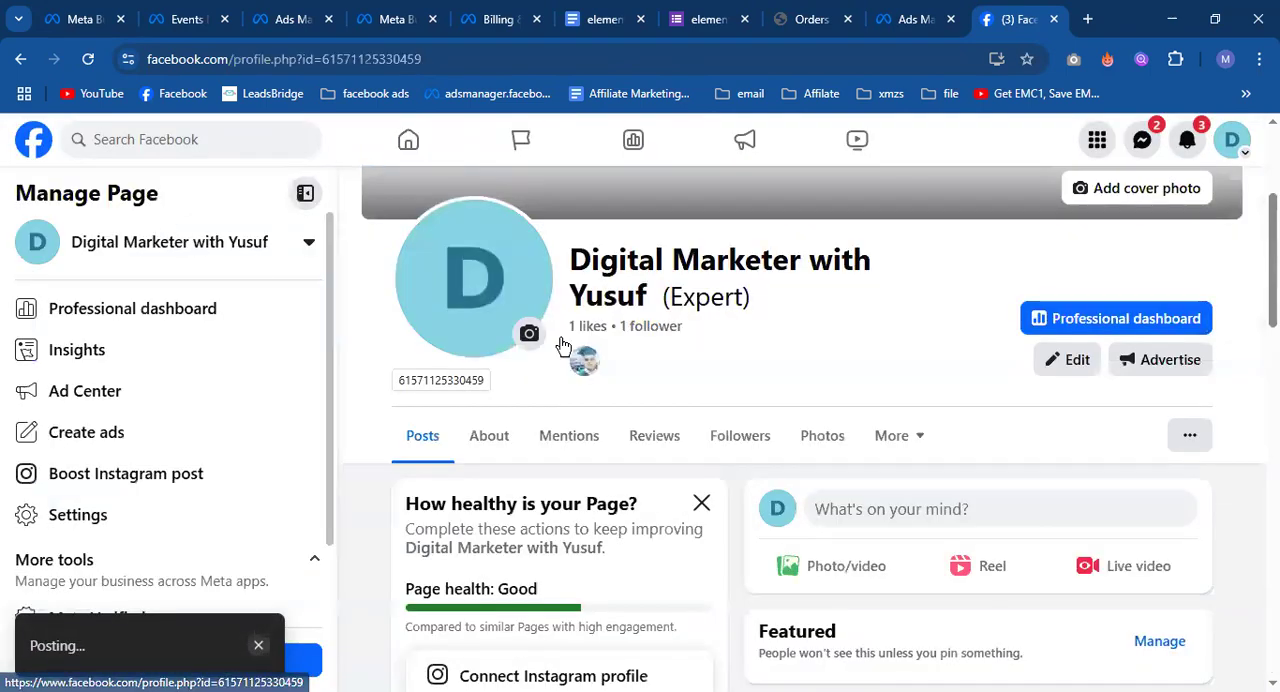
{"action": "scroll", "coordinate": [890, 460], "scroll_direction": "down", "scroll_amount": 2}
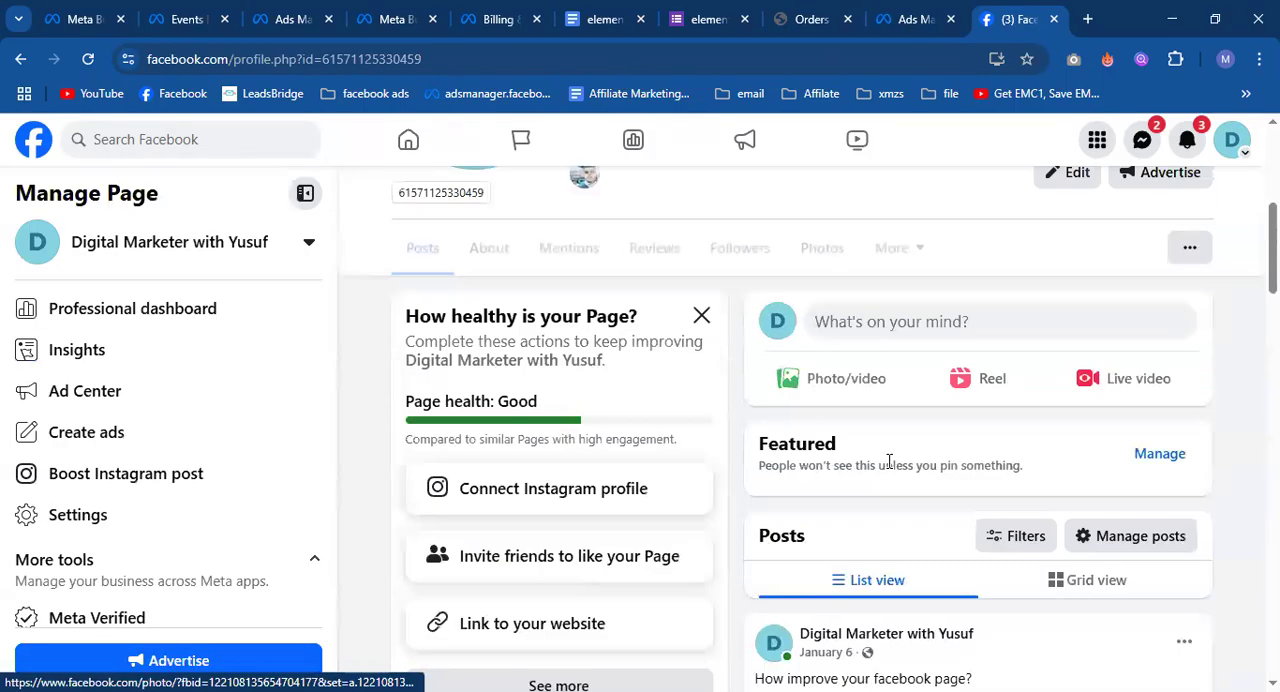
{"action": "left_click", "coordinate": [87, 60]}
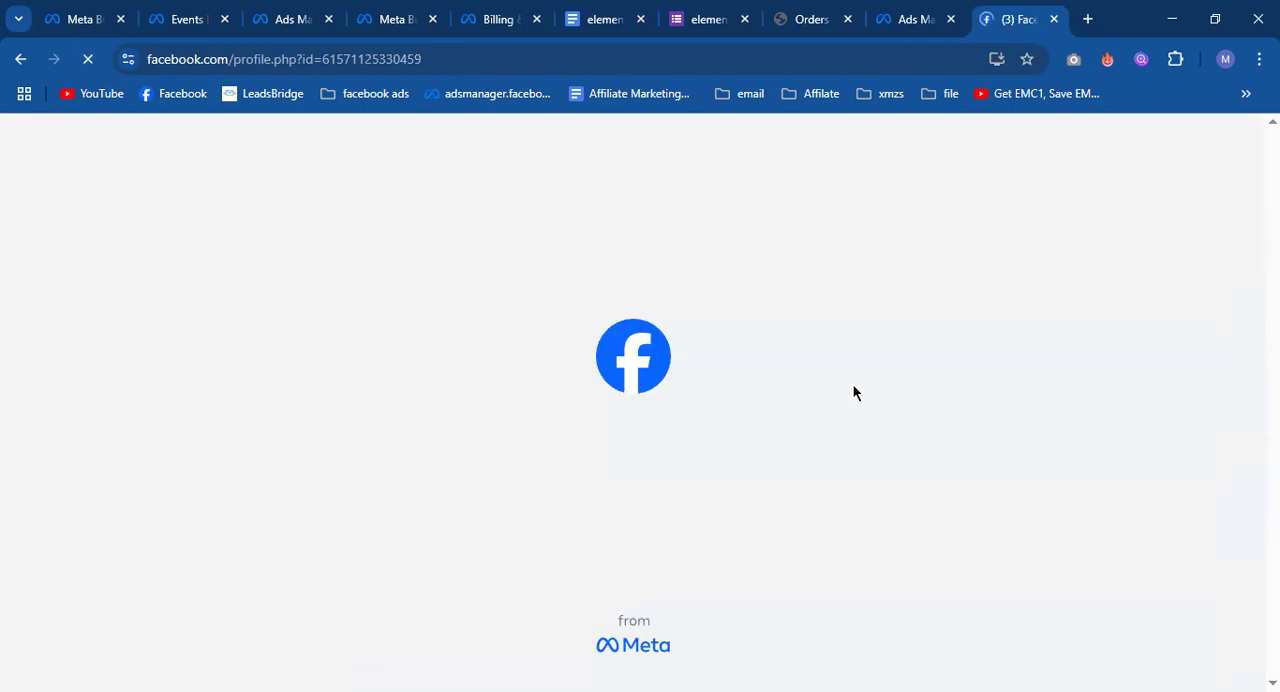
{"action": "scroll", "coordinate": [880, 418], "scroll_direction": "down", "scroll_amount": 5}
{"action": "scroll", "coordinate": [883, 424], "scroll_direction": "down", "scroll_amount": 5}
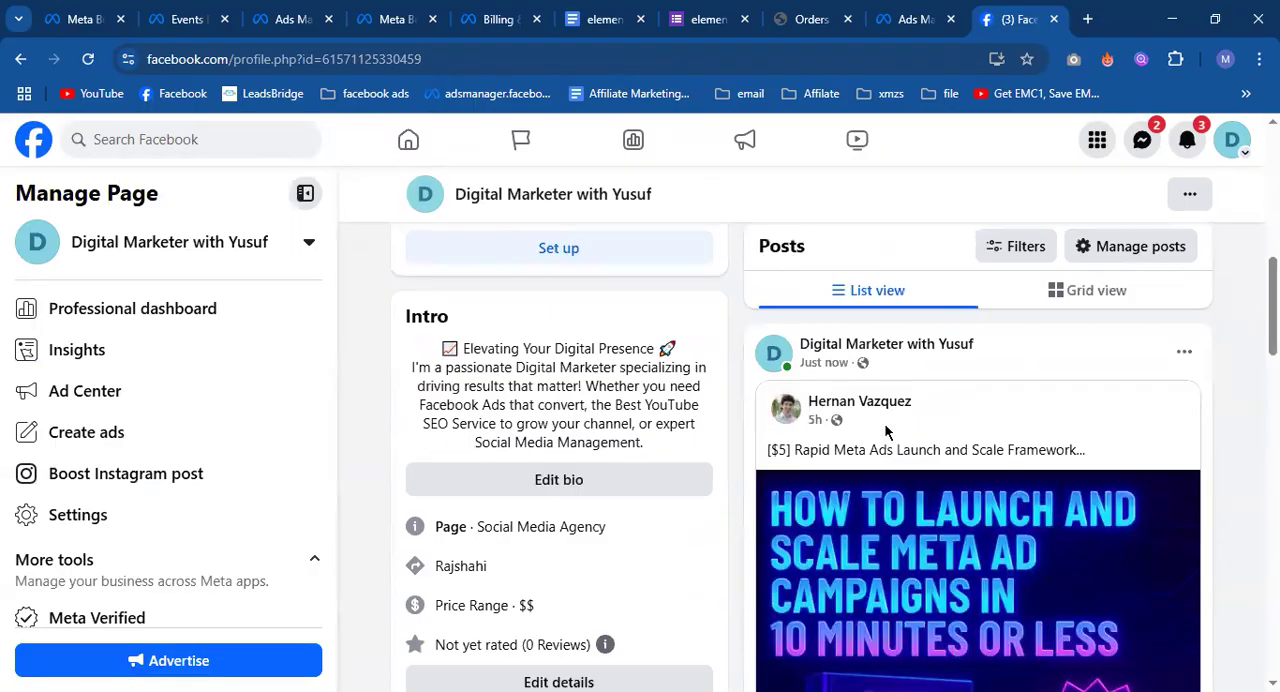
{"action": "scroll", "coordinate": [920, 565], "scroll_direction": "down", "scroll_amount": 3}
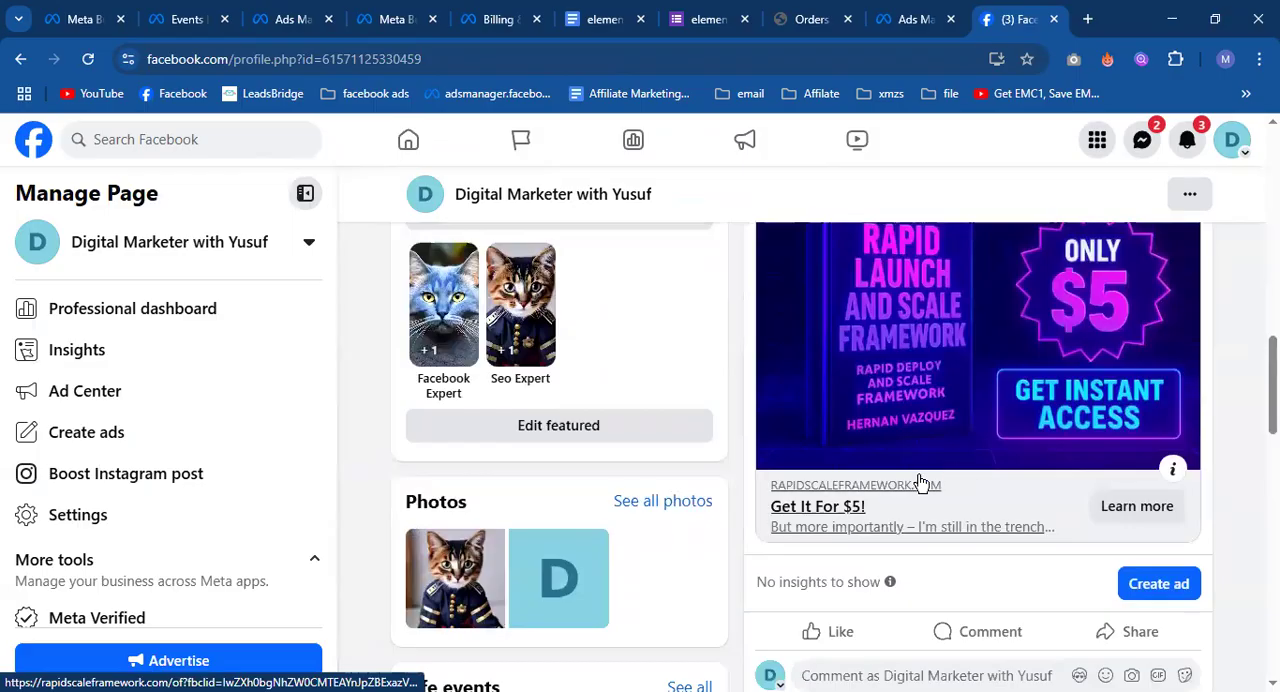
{"action": "scroll", "coordinate": [866, 503], "scroll_direction": "up", "scroll_amount": 6}
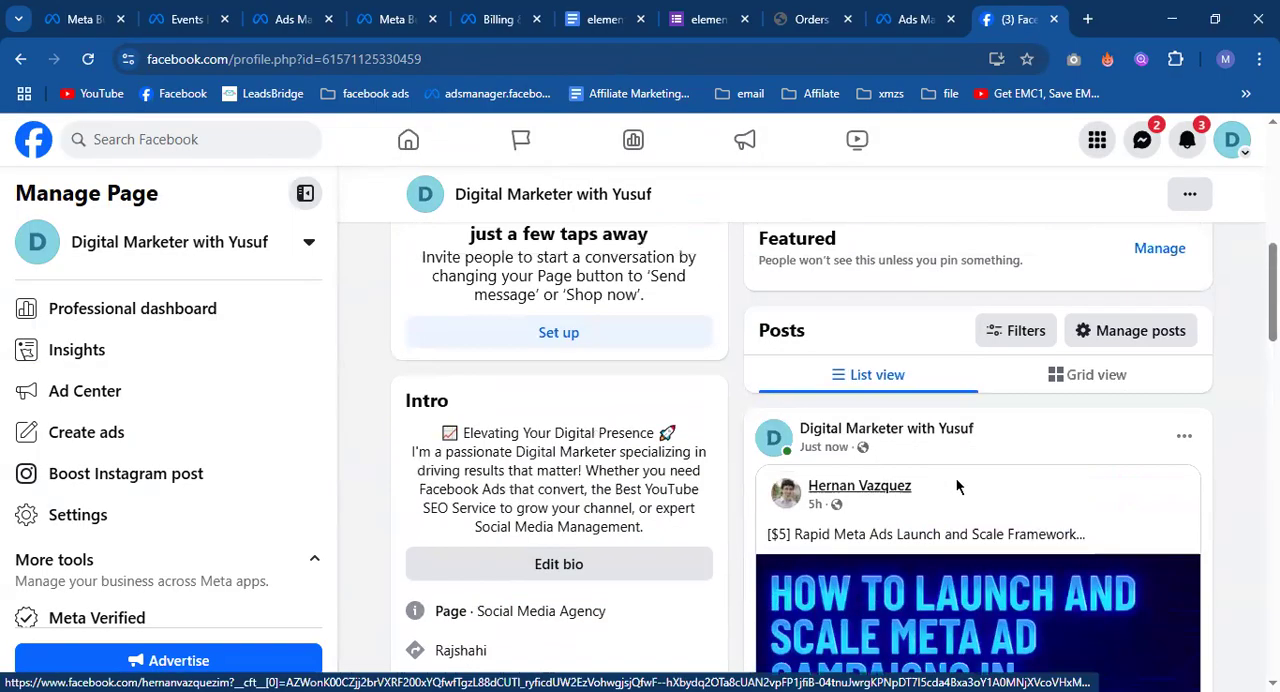
Move the shared "Rapid Meta Ads Launch and Scale Framework" post to the Page's trash.
{"action": "left_click", "coordinate": [1184, 445]}
{"action": "scroll", "coordinate": [1005, 590], "scroll_direction": "down", "scroll_amount": 3}
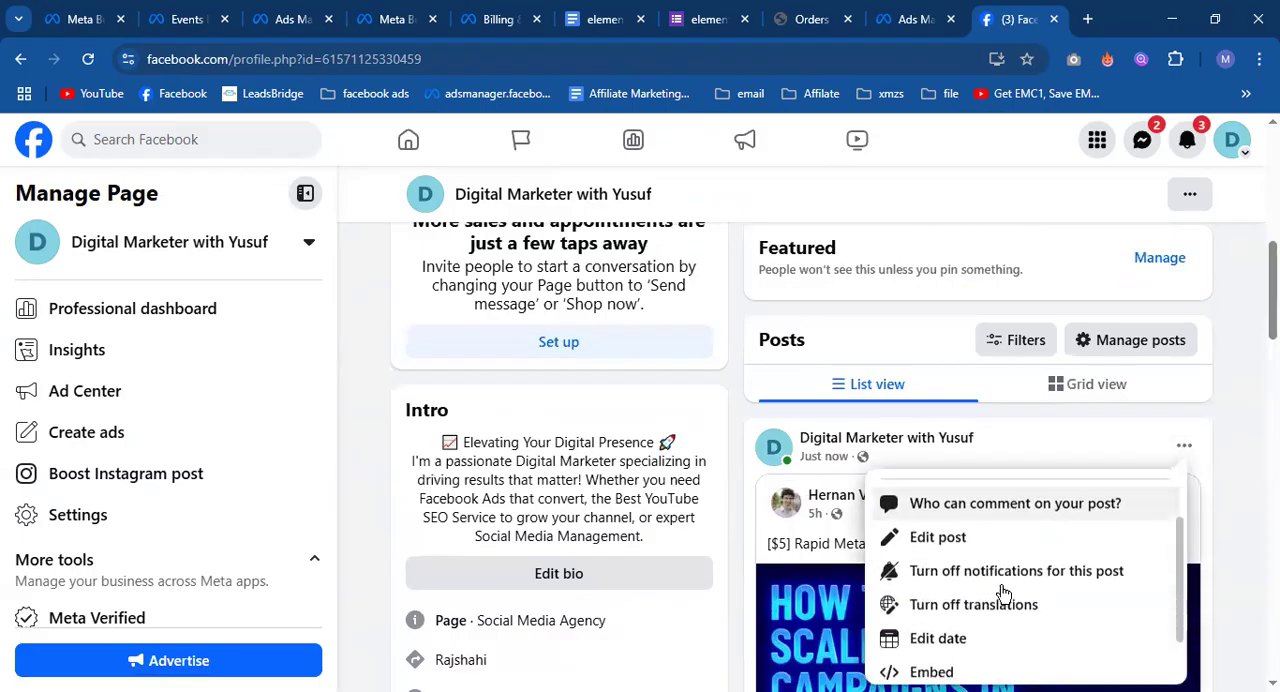
{"action": "left_click", "coordinate": [986, 650]}
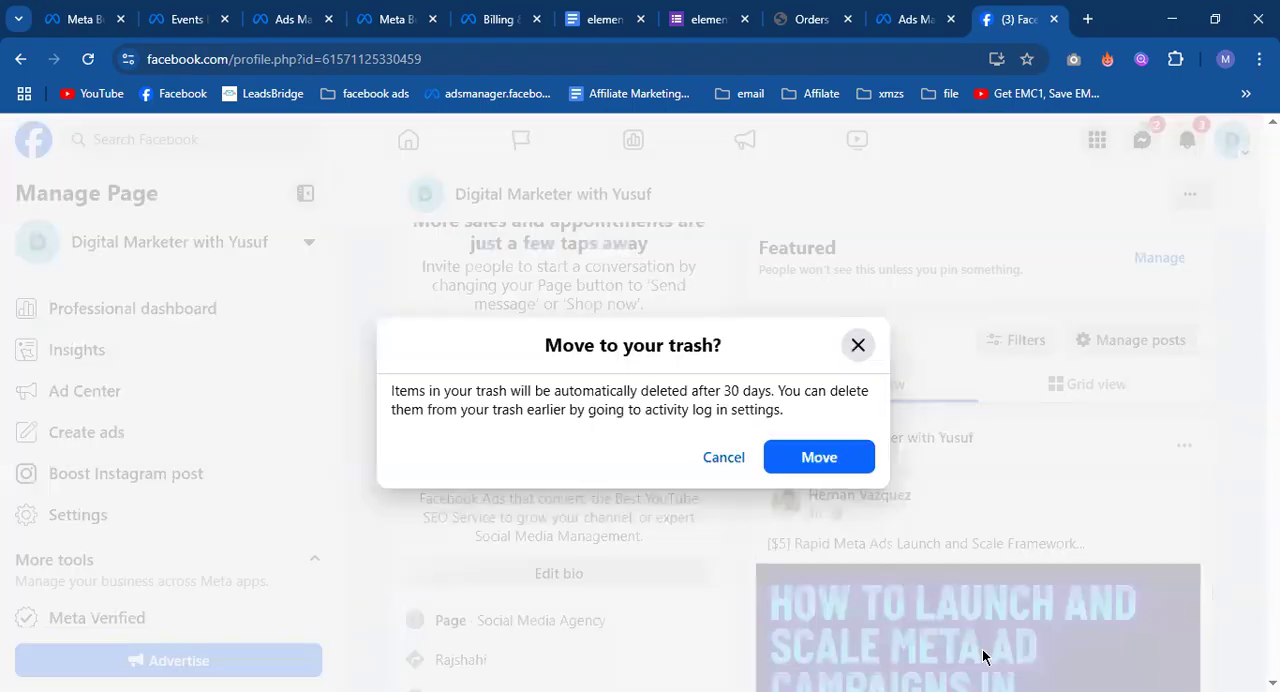
{"action": "left_click", "coordinate": [820, 455]}
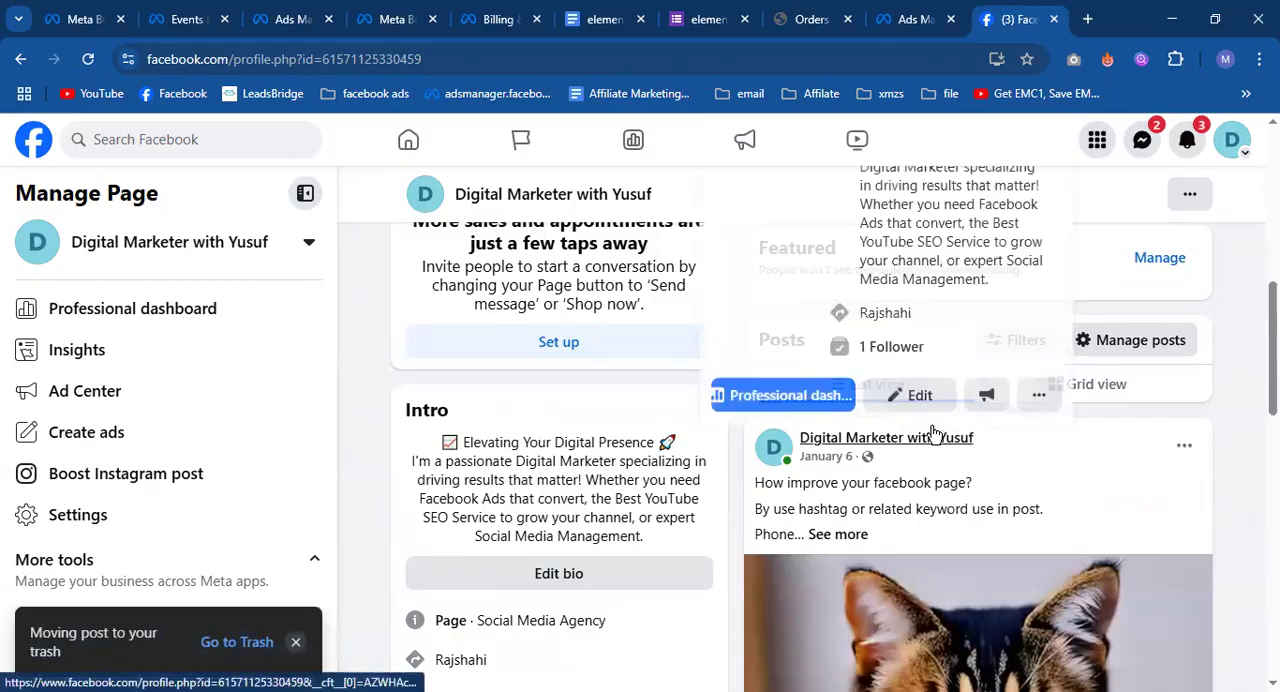
Switch to Ads Manager and add the 1024 × 1024 account image of the cat carrying a fish as the ad's media.
{"action": "scroll", "coordinate": [946, 447], "scroll_direction": "down", "scroll_amount": 5}
{"action": "scroll", "coordinate": [960, 400], "scroll_direction": "up", "scroll_amount": 3}
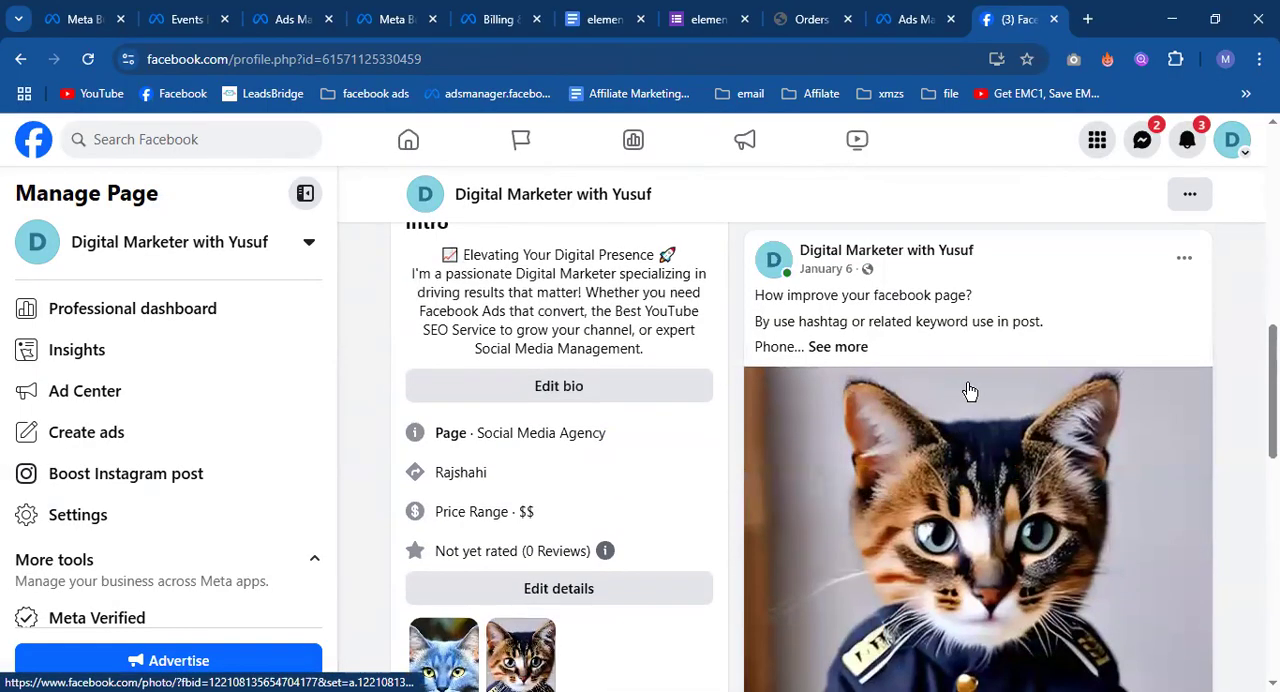
{"action": "left_click", "coordinate": [908, 19]}
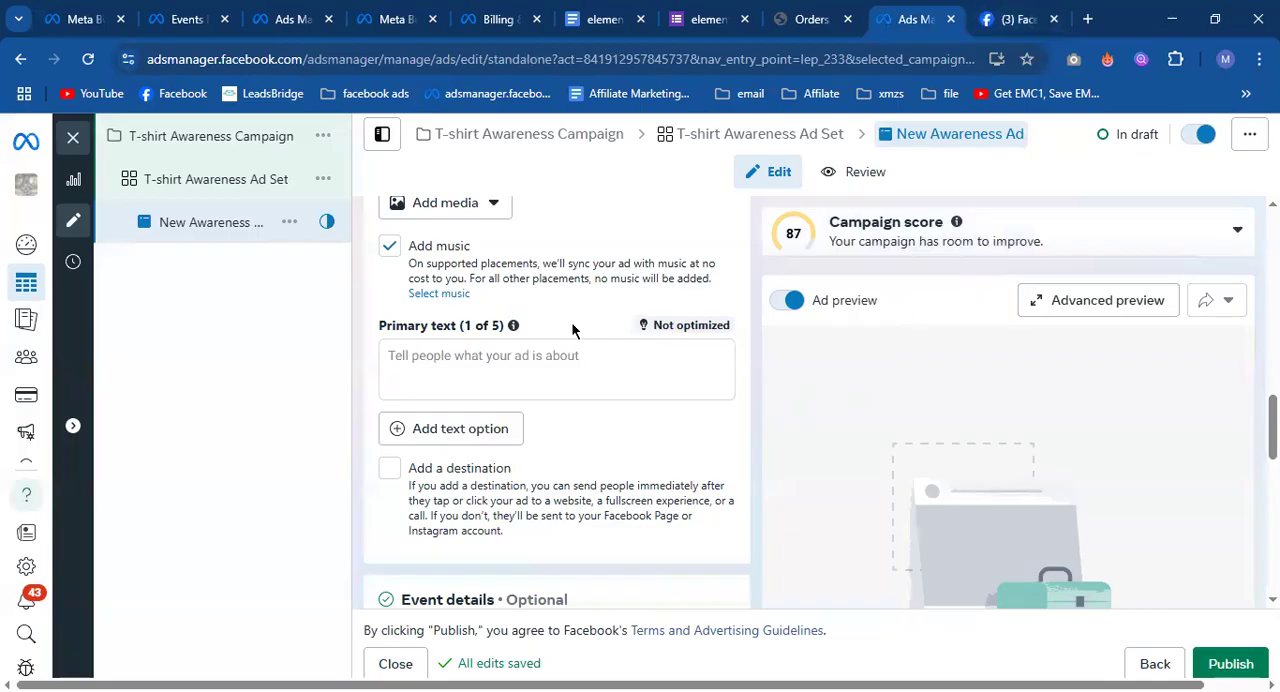
{"action": "scroll", "coordinate": [498, 328], "scroll_direction": "up", "scroll_amount": 1}
{"action": "left_click", "coordinate": [489, 301]}
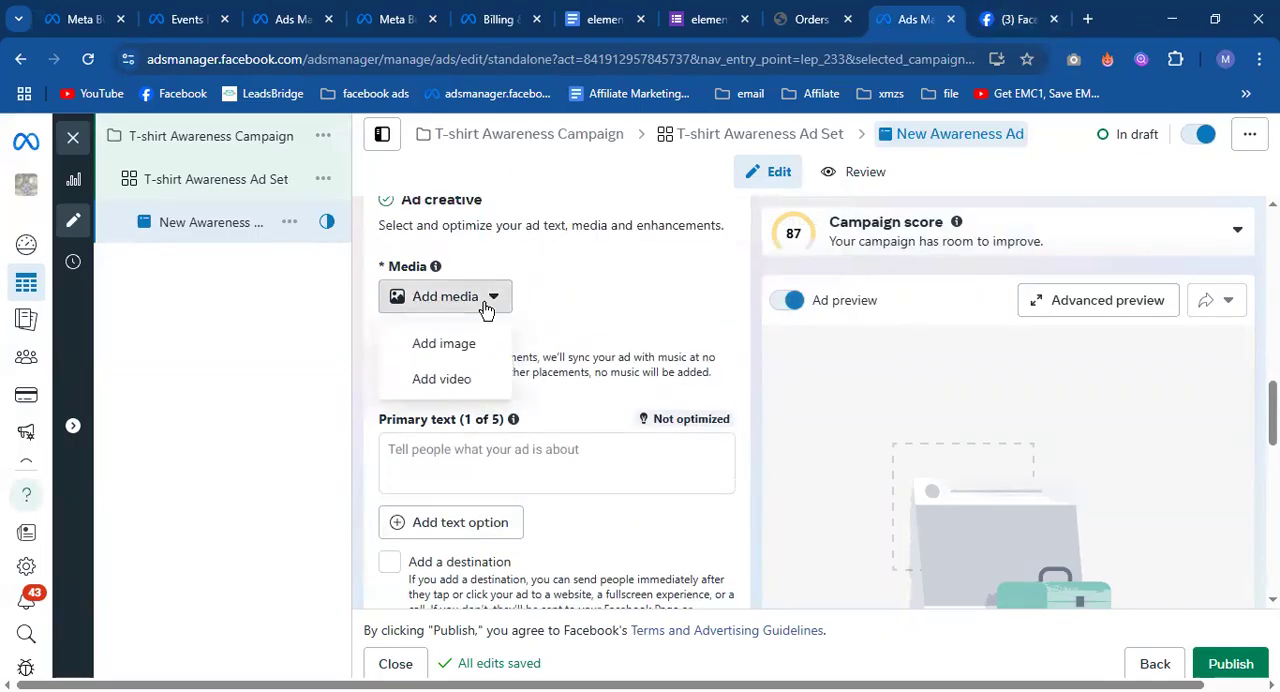
{"action": "left_click", "coordinate": [469, 345]}
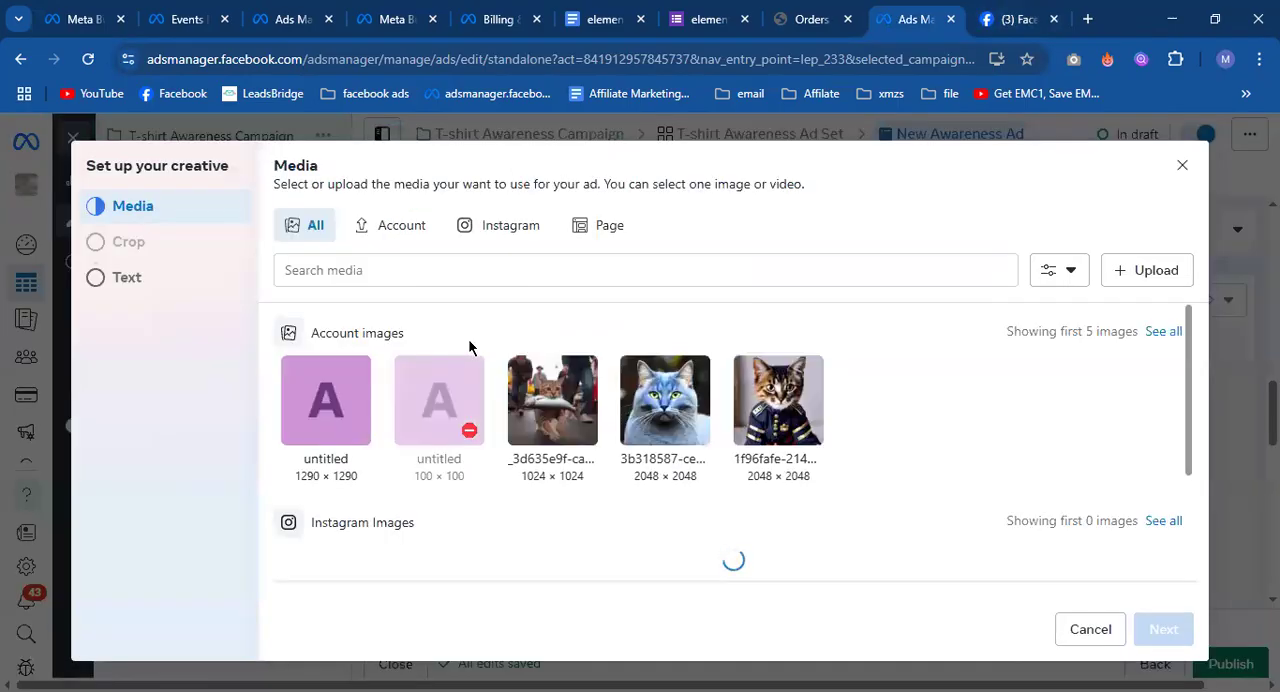
{"action": "left_click", "coordinate": [550, 415]}
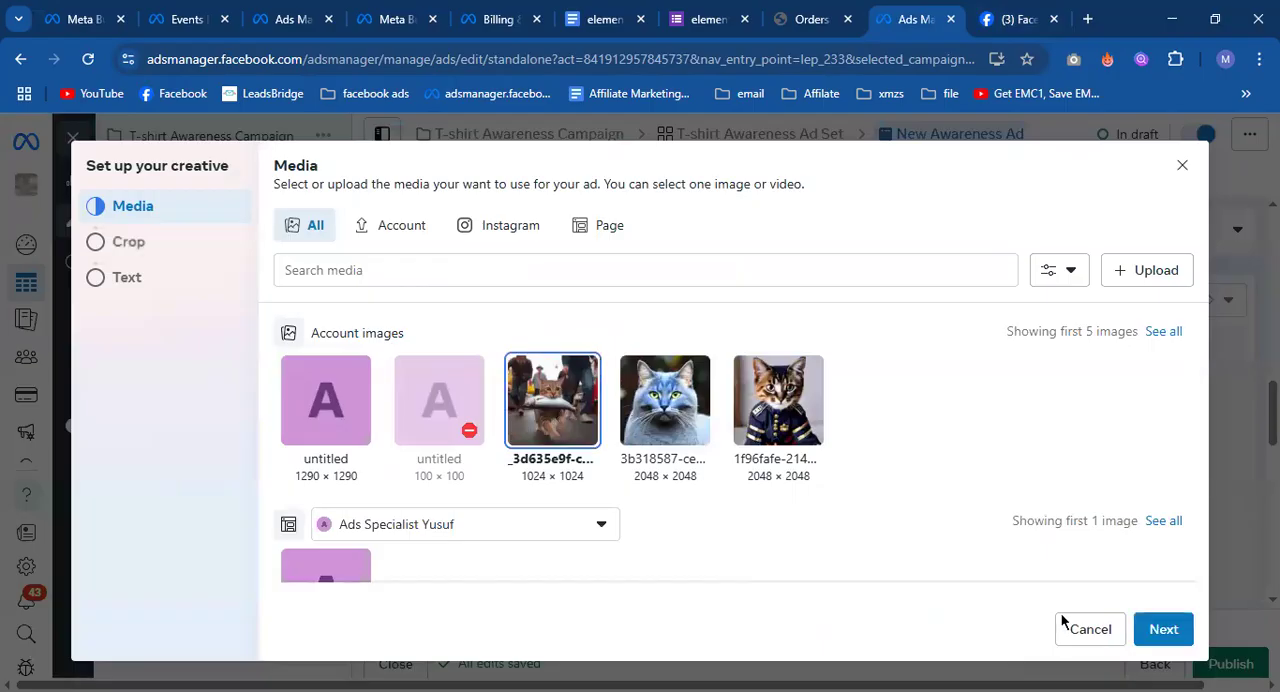
{"action": "left_click", "coordinate": [1166, 632]}
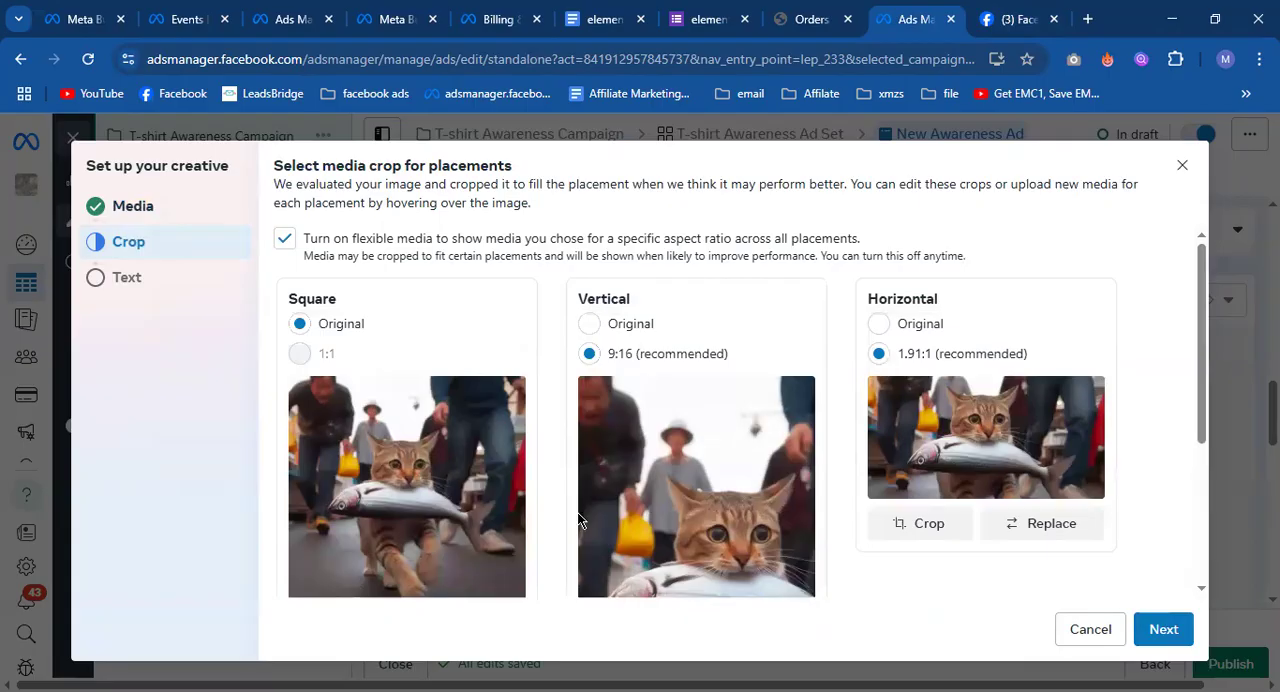
Set the Vertical and Horizontal placement crops to Original and continue to the creative's text settings.
{"action": "scroll", "coordinate": [578, 515], "scroll_direction": "down", "scroll_amount": 2}
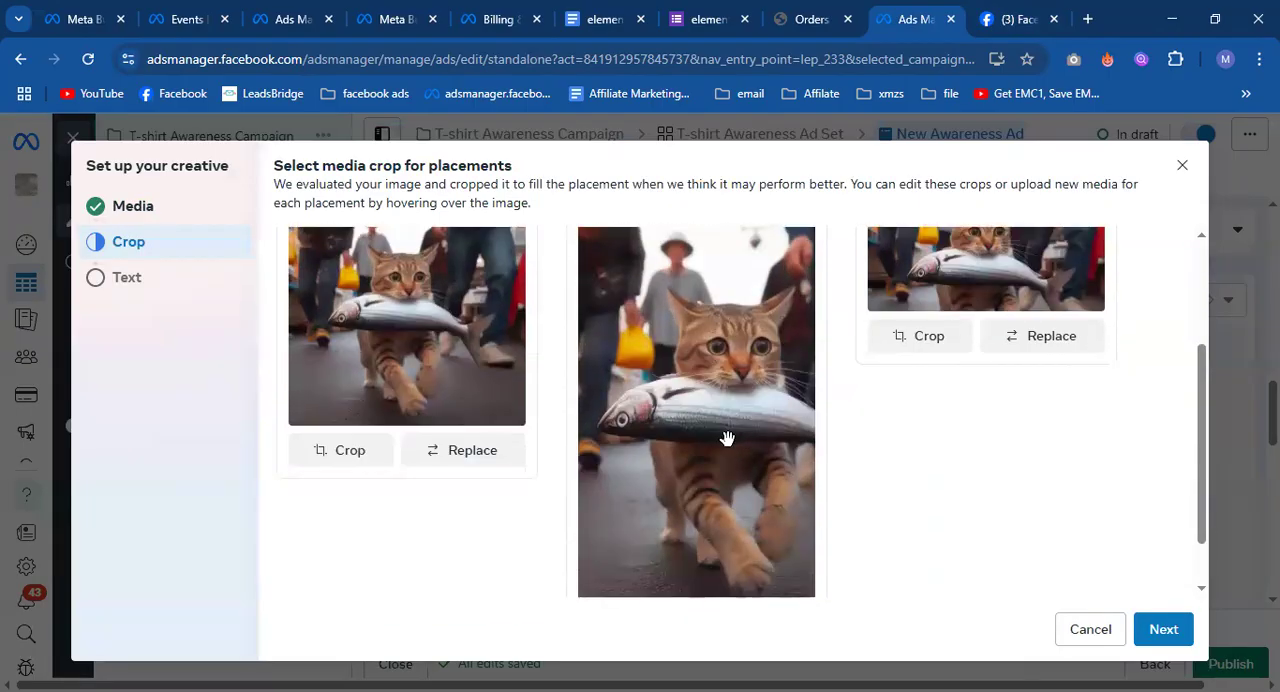
{"action": "scroll", "coordinate": [727, 438], "scroll_direction": "up", "scroll_amount": 1}
{"action": "left_click", "coordinate": [626, 244]}
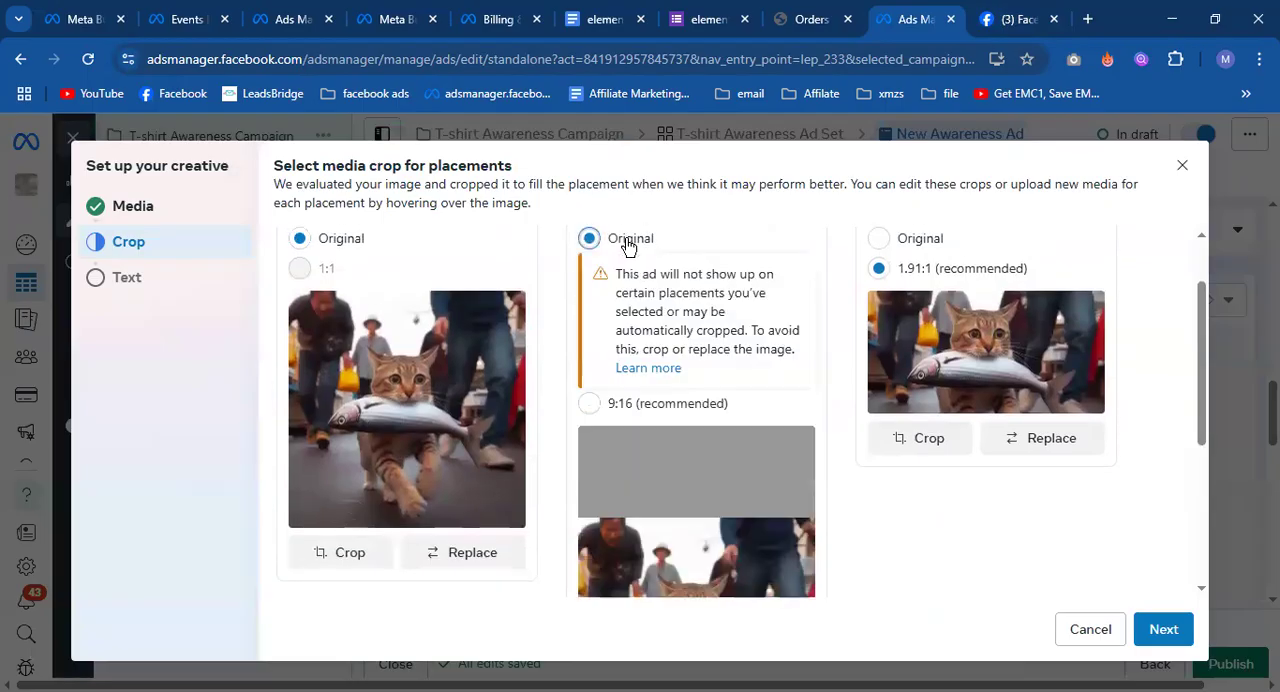
{"action": "scroll", "coordinate": [723, 380], "scroll_direction": "down", "scroll_amount": 2}
{"action": "scroll", "coordinate": [952, 368], "scroll_direction": "up", "scroll_amount": 2}
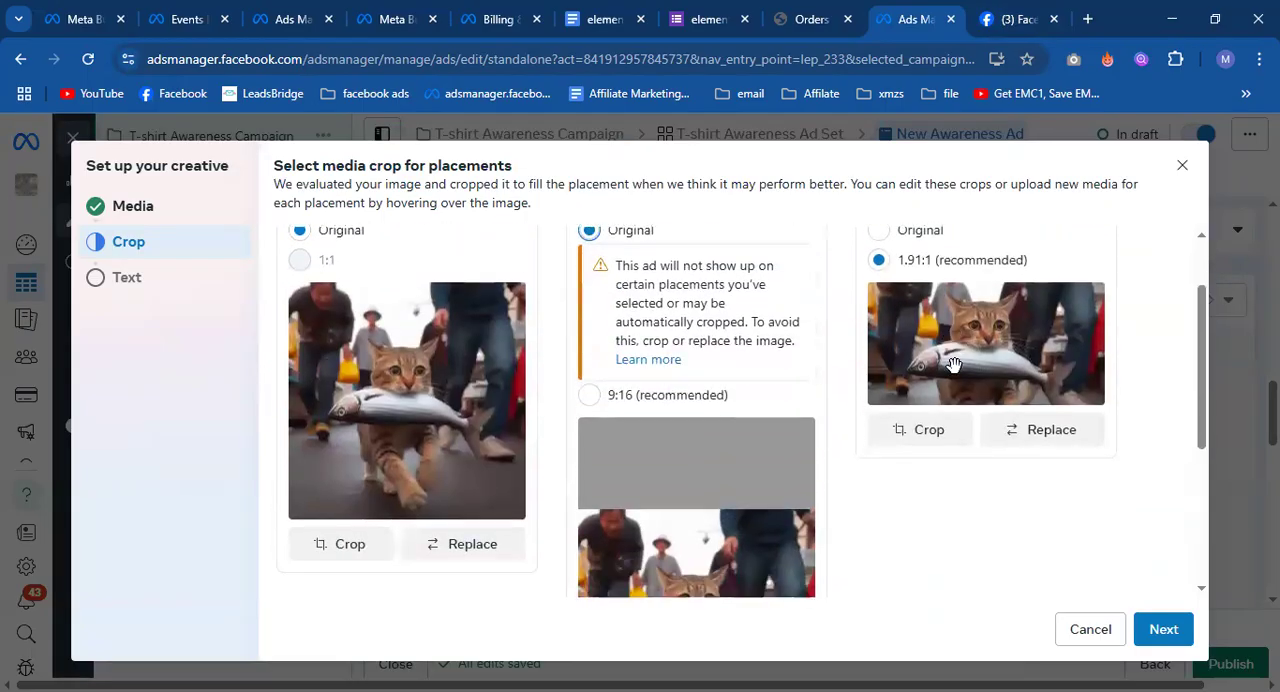
{"action": "scroll", "coordinate": [952, 365], "scroll_direction": "up", "scroll_amount": 1}
{"action": "left_click", "coordinate": [880, 320]}
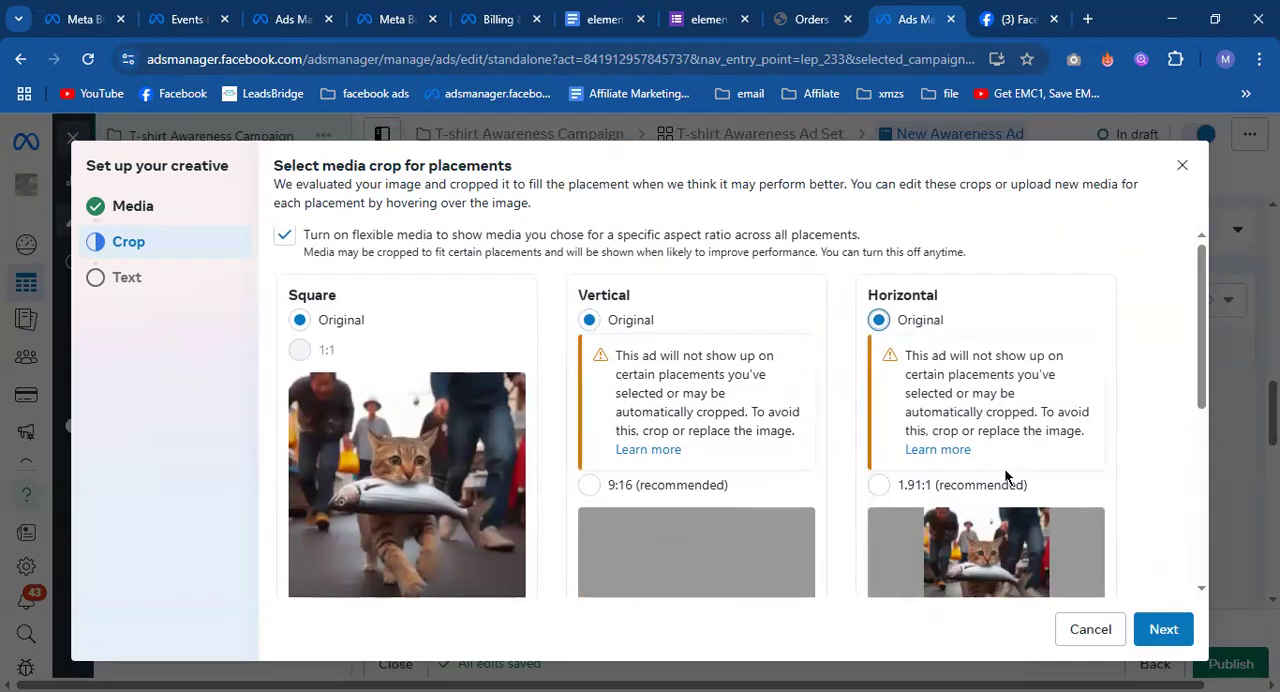
{"action": "scroll", "coordinate": [1007, 477], "scroll_direction": "down", "scroll_amount": 3}
{"action": "left_click", "coordinate": [1168, 640]}
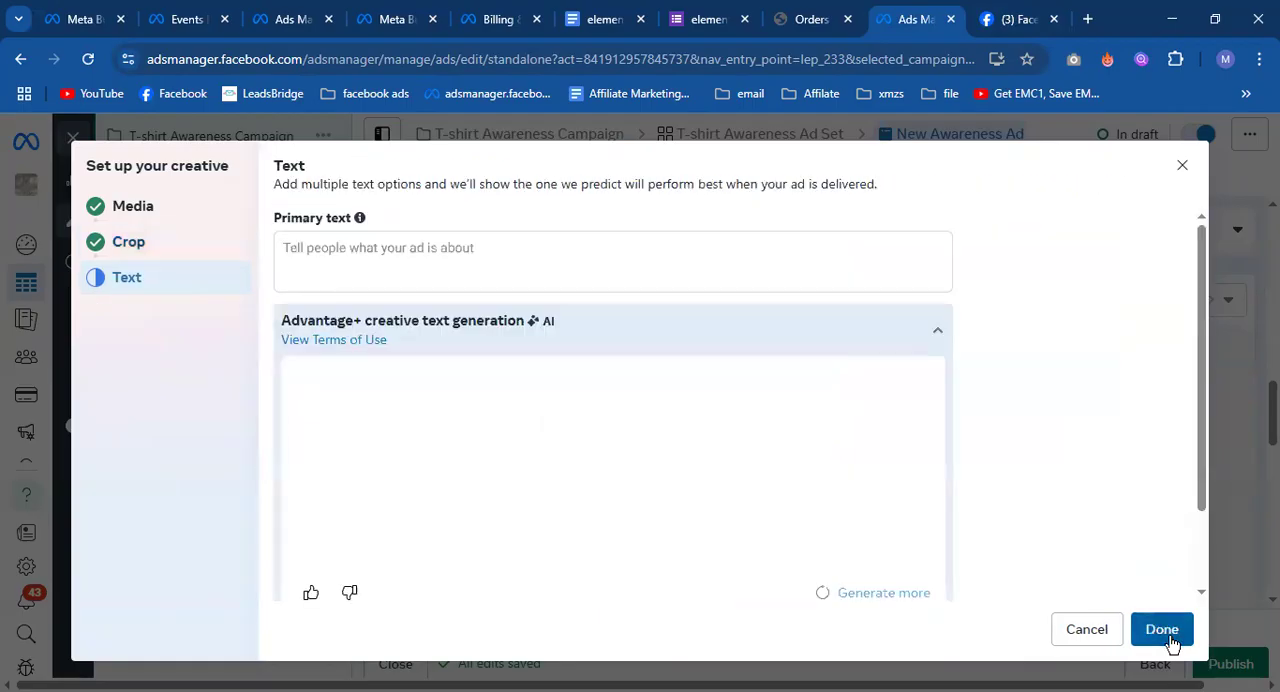
Switch to the Facebook Page and copy the full text of the January 6 "How improve your facebook page?" post.
{"action": "left_click", "coordinate": [381, 268]}
{"action": "left_click", "coordinate": [1018, 19]}
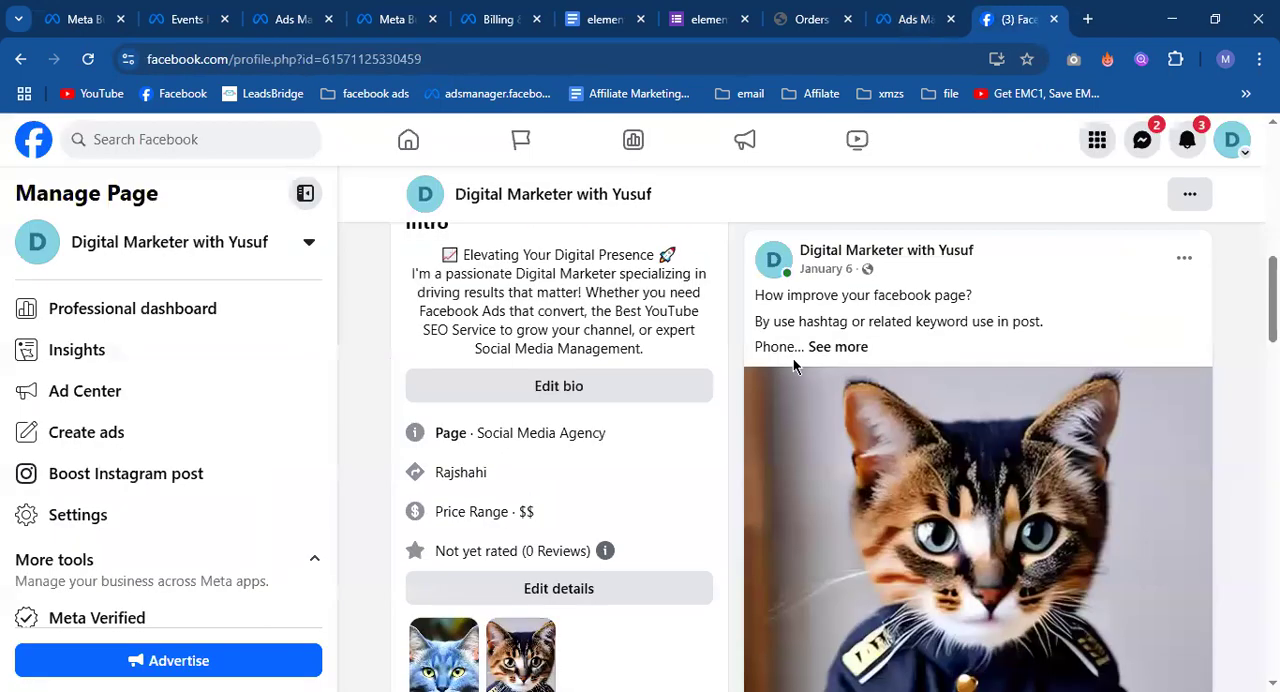
{"action": "left_click", "coordinate": [835, 347]}
{"action": "left_click_drag", "start_coordinate": [756, 295], "coordinate": [1243, 397]}
{"action": "right_click", "coordinate": [943, 321]}
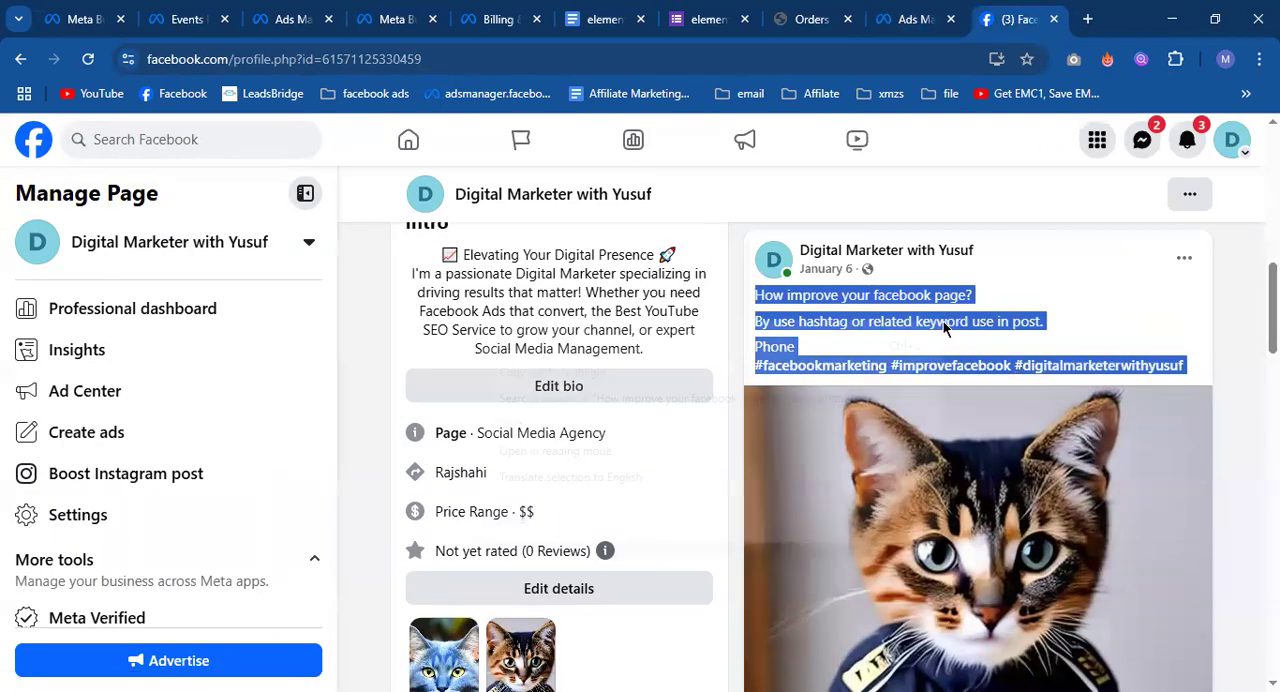
{"action": "left_click", "coordinate": [892, 345]}
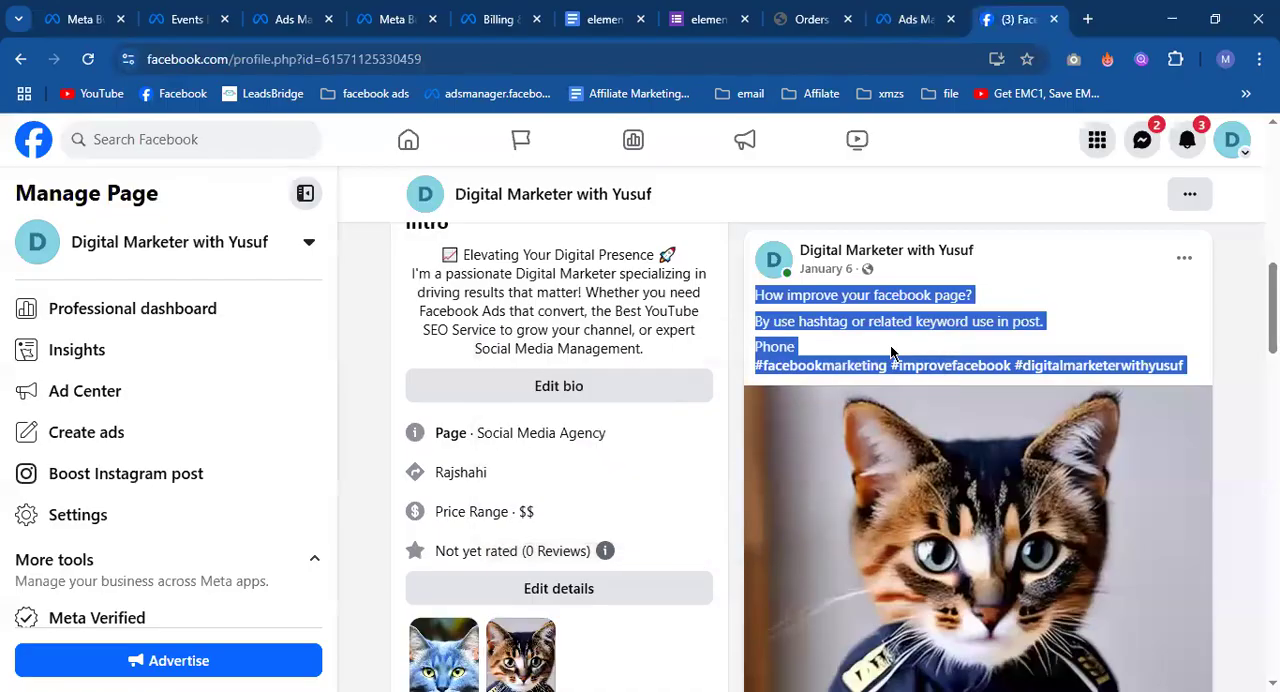
Return to Ads Manager and paste the copied post text as the ad's primary text.
{"action": "left_click", "coordinate": [900, 19]}
{"action": "right_click", "coordinate": [450, 260]}
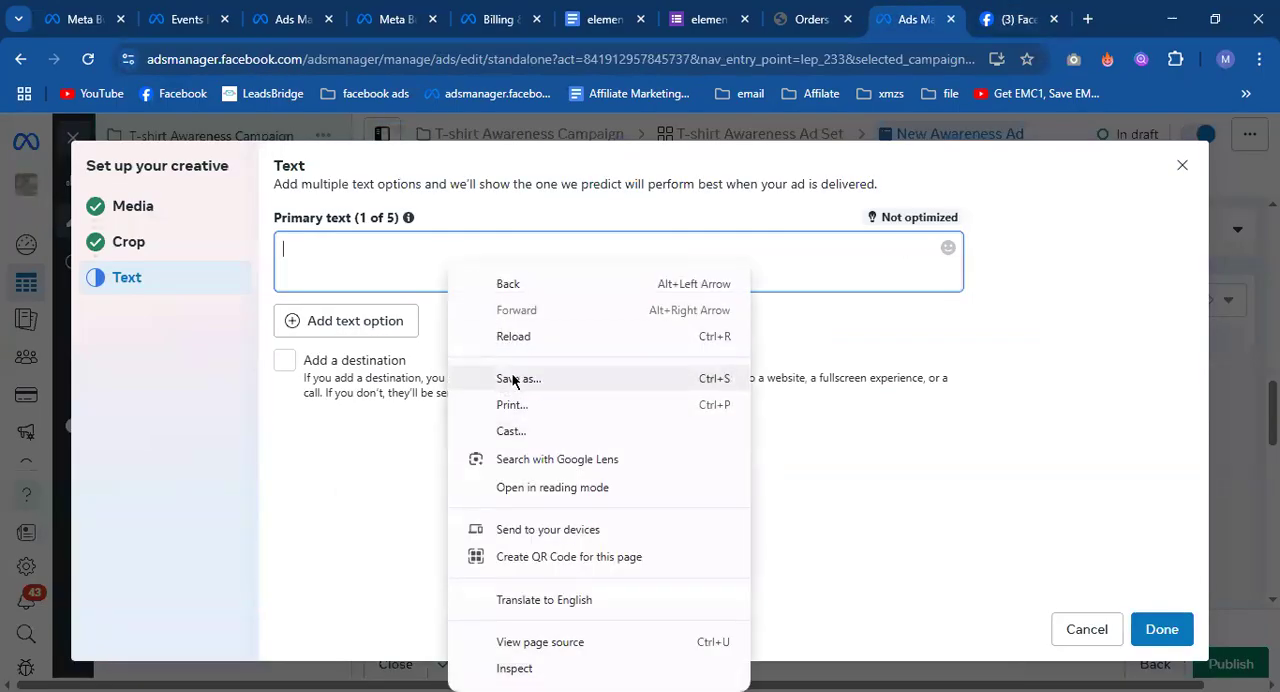
{"action": "left_click", "coordinate": [312, 250]}
{"action": "right_click", "coordinate": [311, 254]}
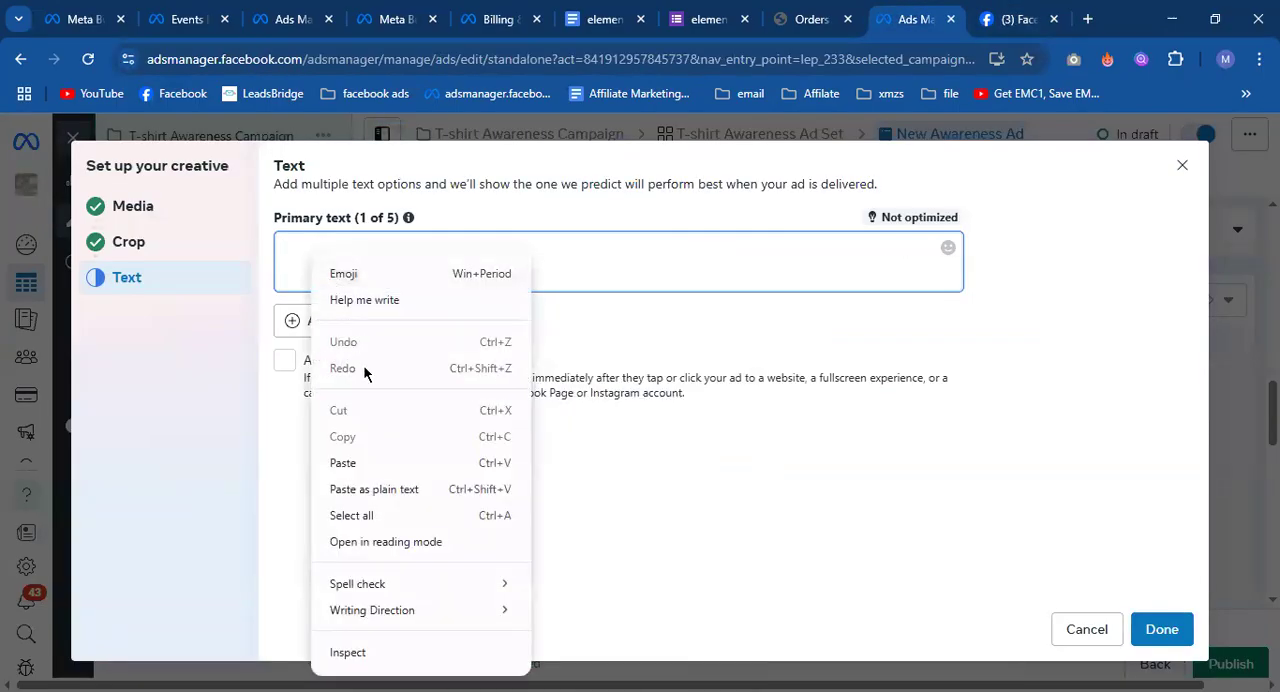
{"action": "left_click", "coordinate": [377, 461]}
{"action": "left_click", "coordinate": [1006, 314]}
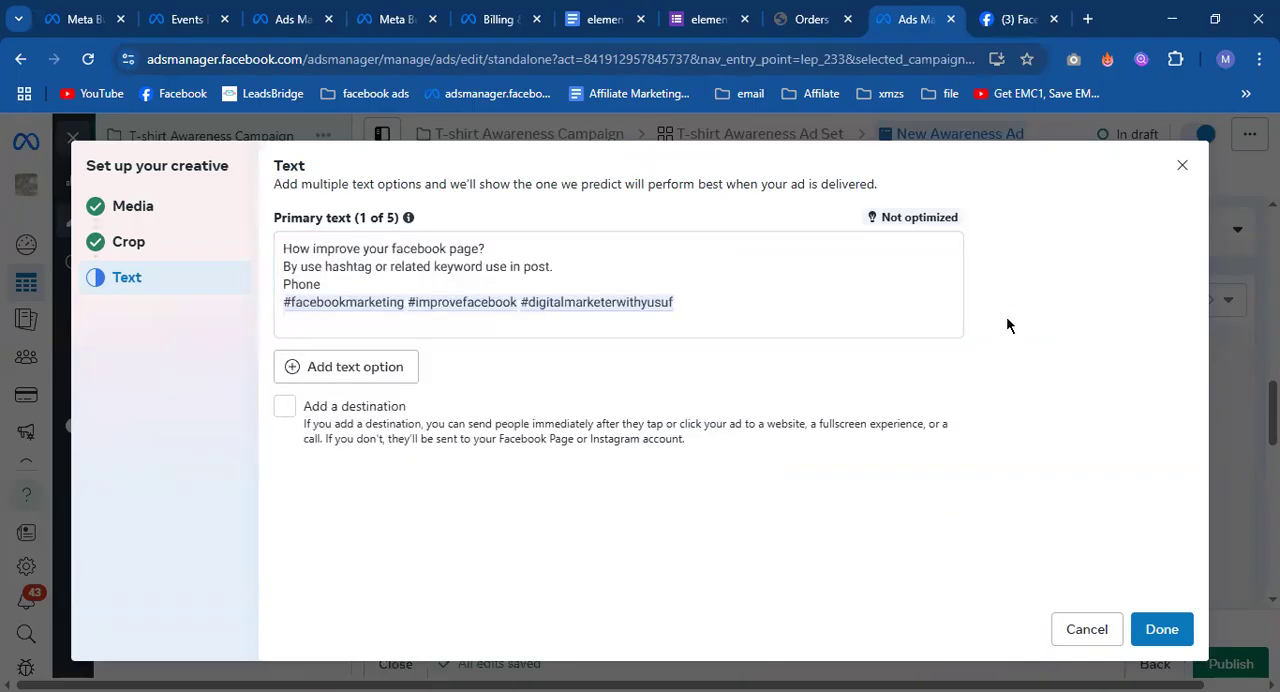
Add a second primary text option with the same post text, omitting the "Phone" line and the hashtags.
{"action": "left_click", "coordinate": [340, 386]}
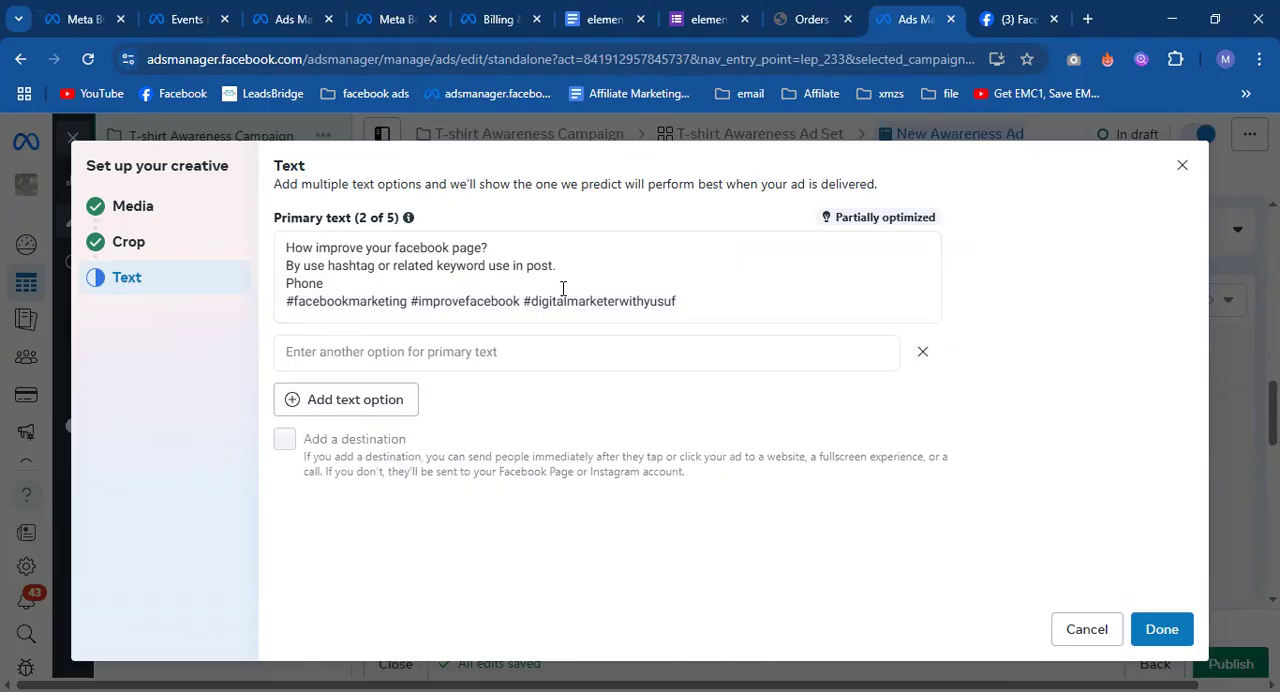
{"action": "left_click_drag", "start_coordinate": [684, 300], "coordinate": [311, 253]}
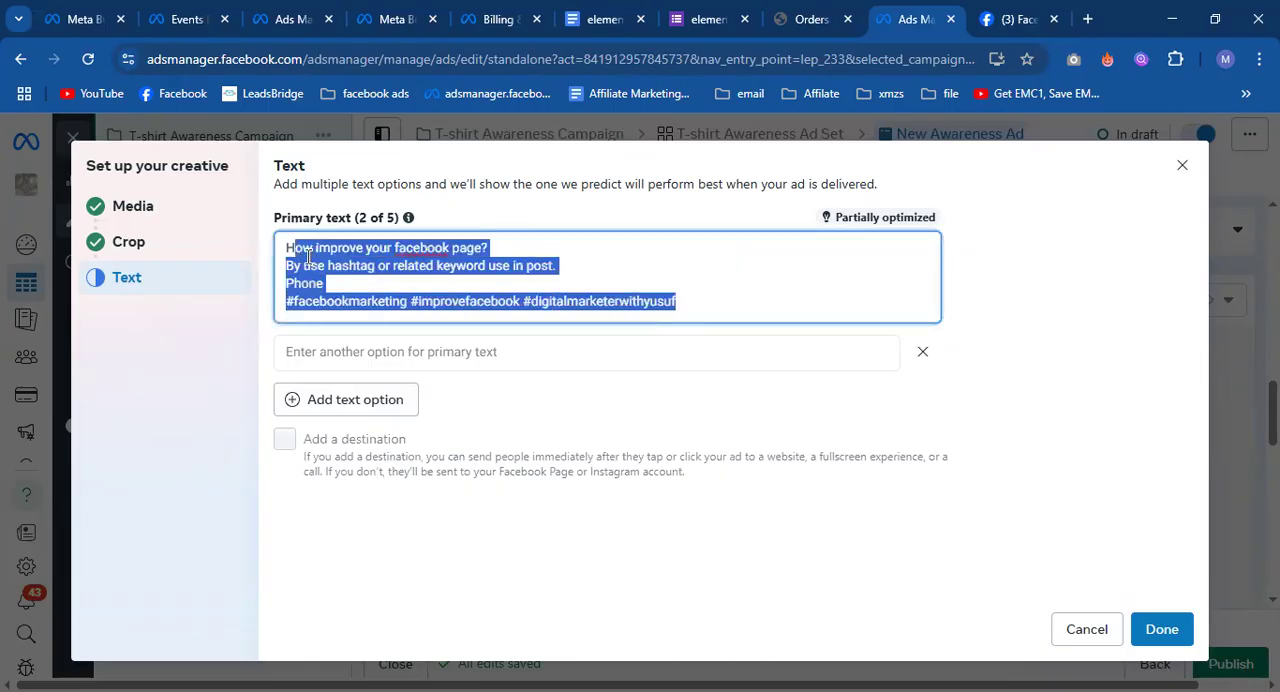
{"action": "left_click", "coordinate": [308, 257]}
{"action": "left_click", "coordinate": [392, 353]}
{"action": "right_click", "coordinate": [395, 356]}
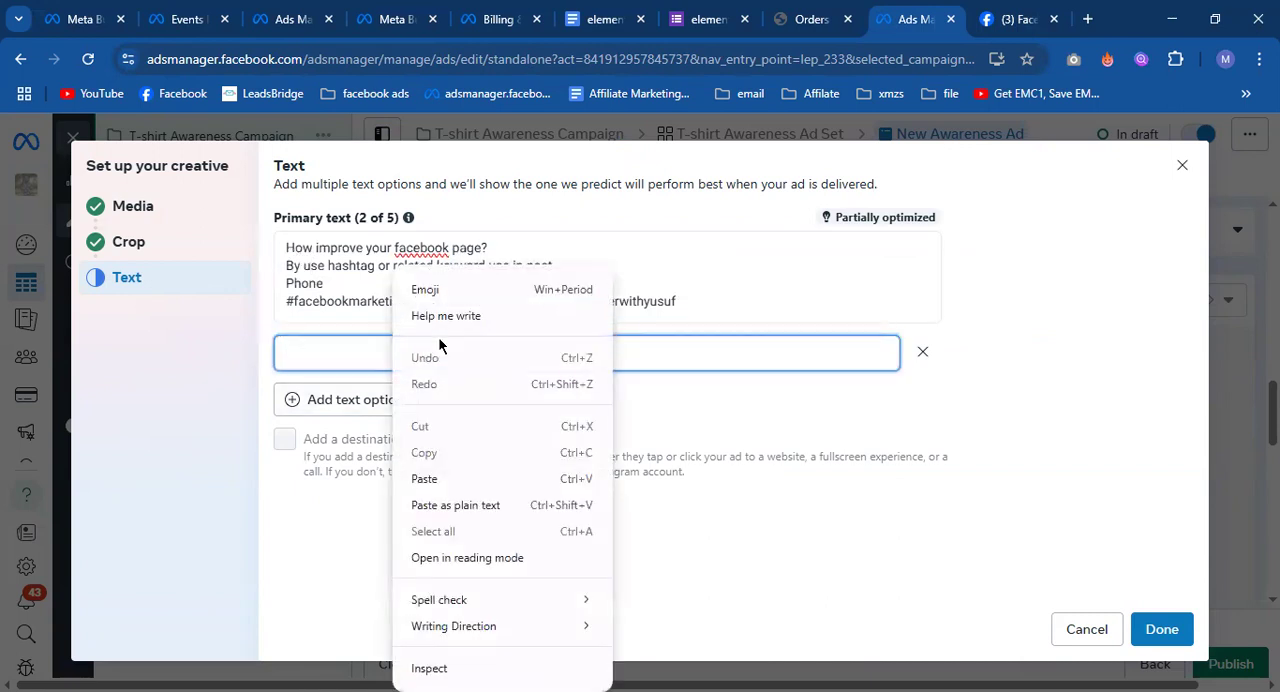
{"action": "left_click", "coordinate": [441, 477]}
{"action": "left_click_drag", "start_coordinate": [706, 392], "coordinate": [272, 375]}
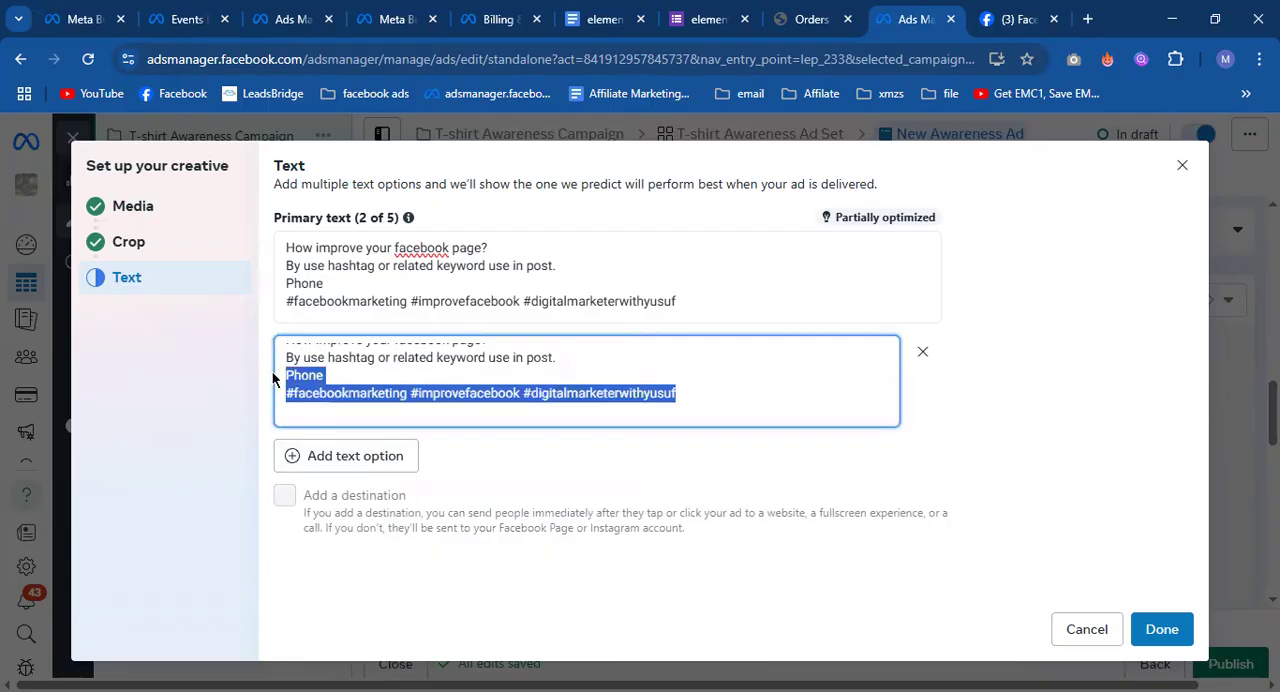
{"action": "key", "text": "BackSpace"}
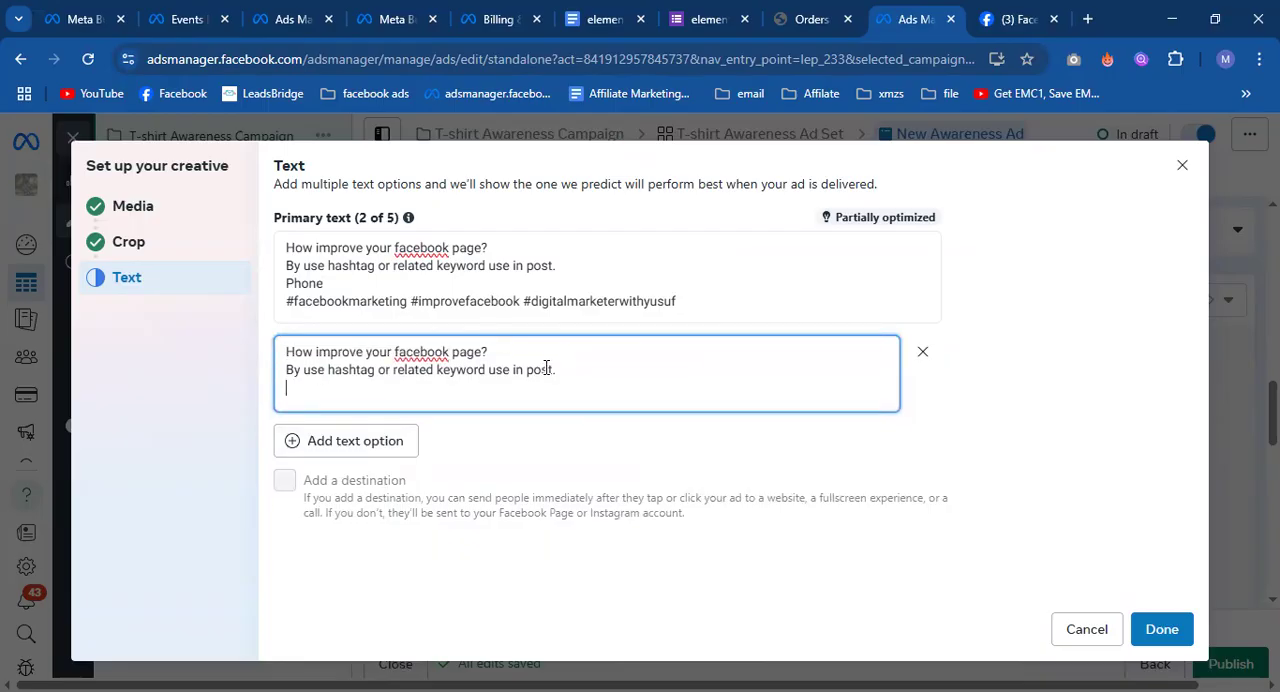
Remove the second primary text option.
{"action": "left_click", "coordinate": [557, 301]}
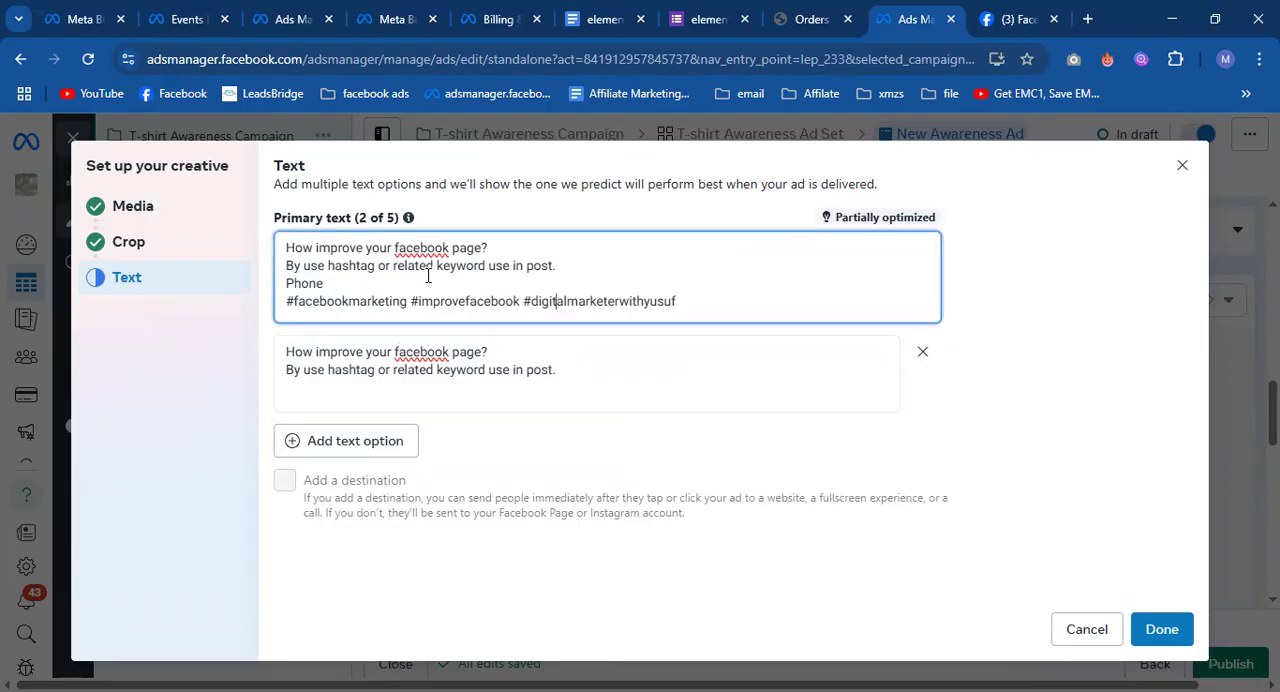
{"action": "left_click", "coordinate": [448, 372]}
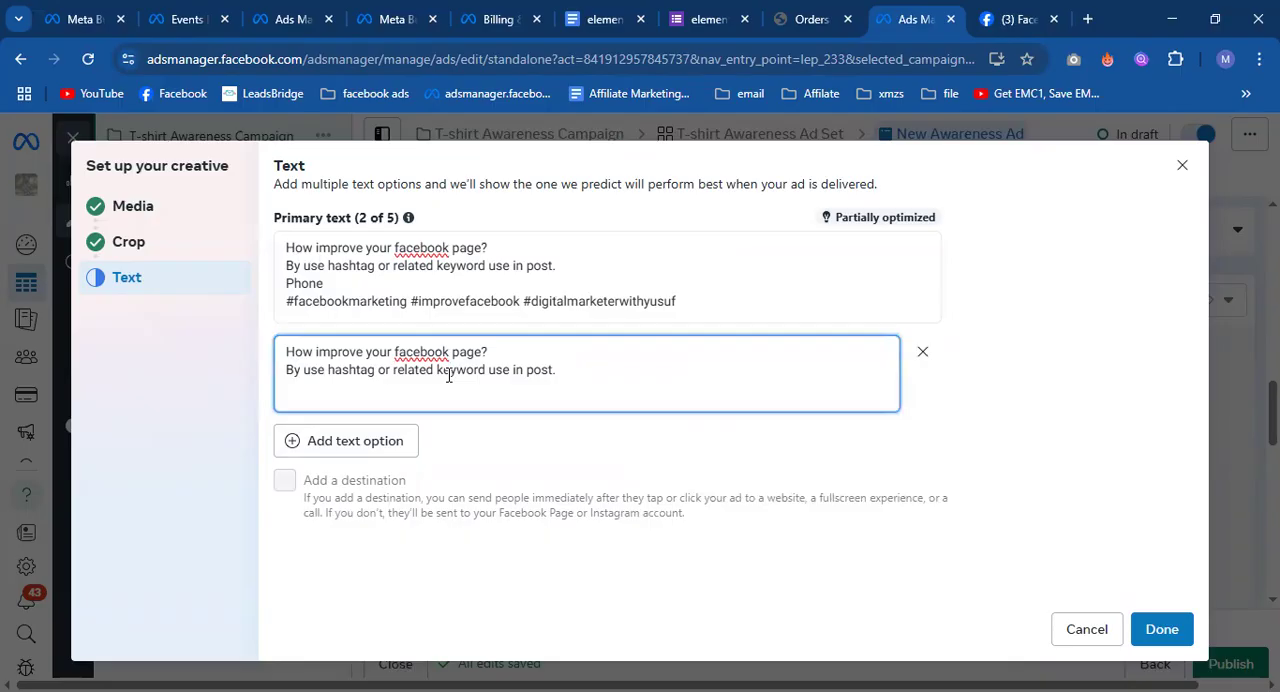
{"action": "left_click", "coordinate": [923, 352]}
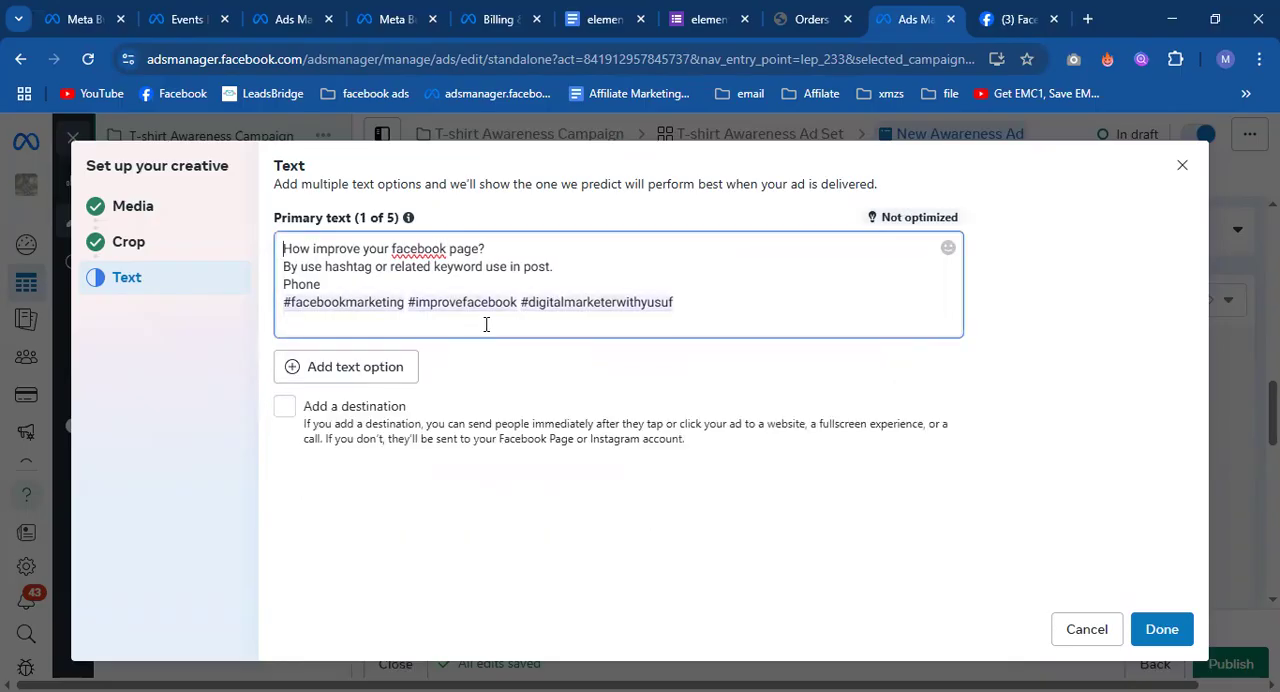
Add a destination to the ad and replace the default headline with "Free Offer", checking the Page post for reference.
{"action": "left_click", "coordinate": [285, 406]}
{"action": "scroll", "coordinate": [444, 447], "scroll_direction": "down", "scroll_amount": 1}
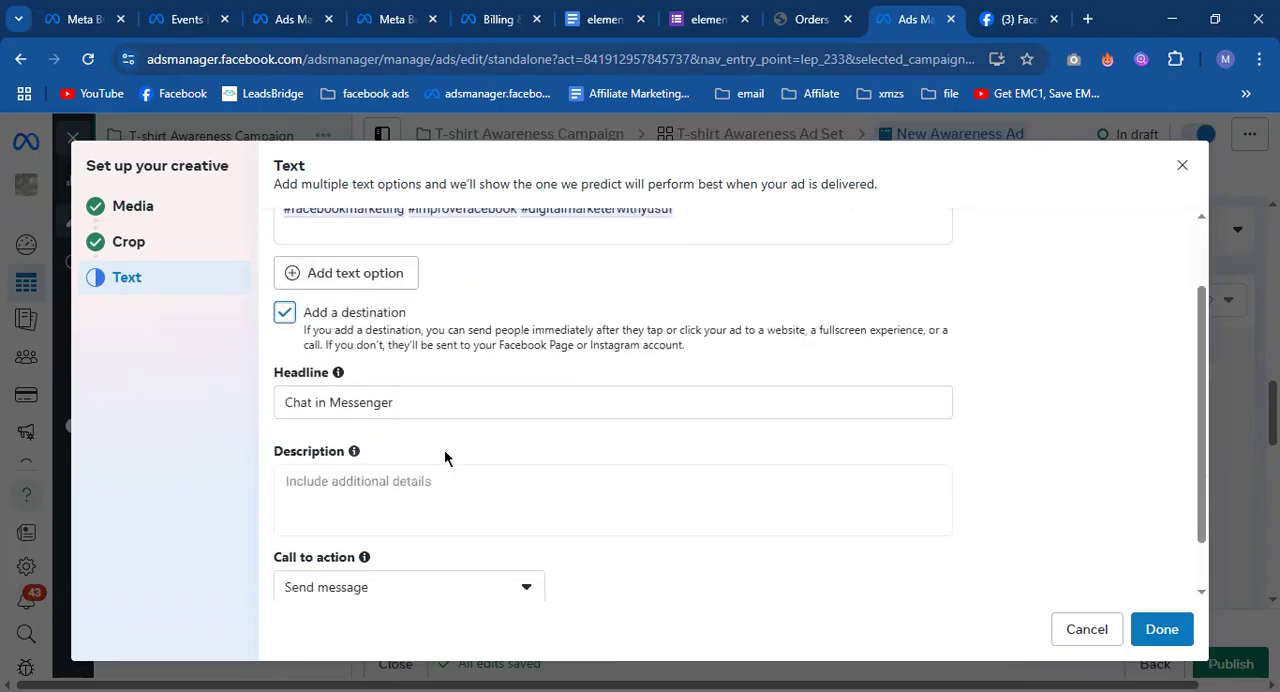
{"action": "scroll", "coordinate": [442, 452], "scroll_direction": "down", "scroll_amount": 1}
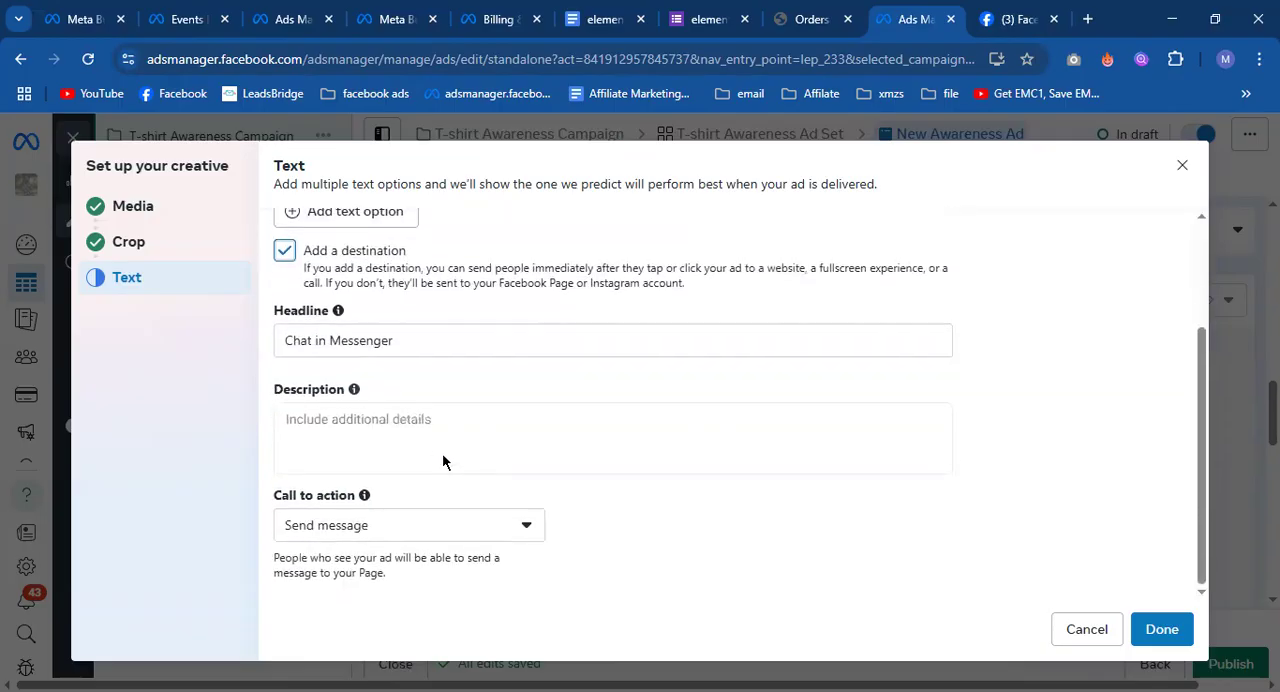
{"action": "left_click", "coordinate": [389, 341]}
{"action": "left_click_drag", "start_coordinate": [411, 340], "coordinate": [295, 345]}
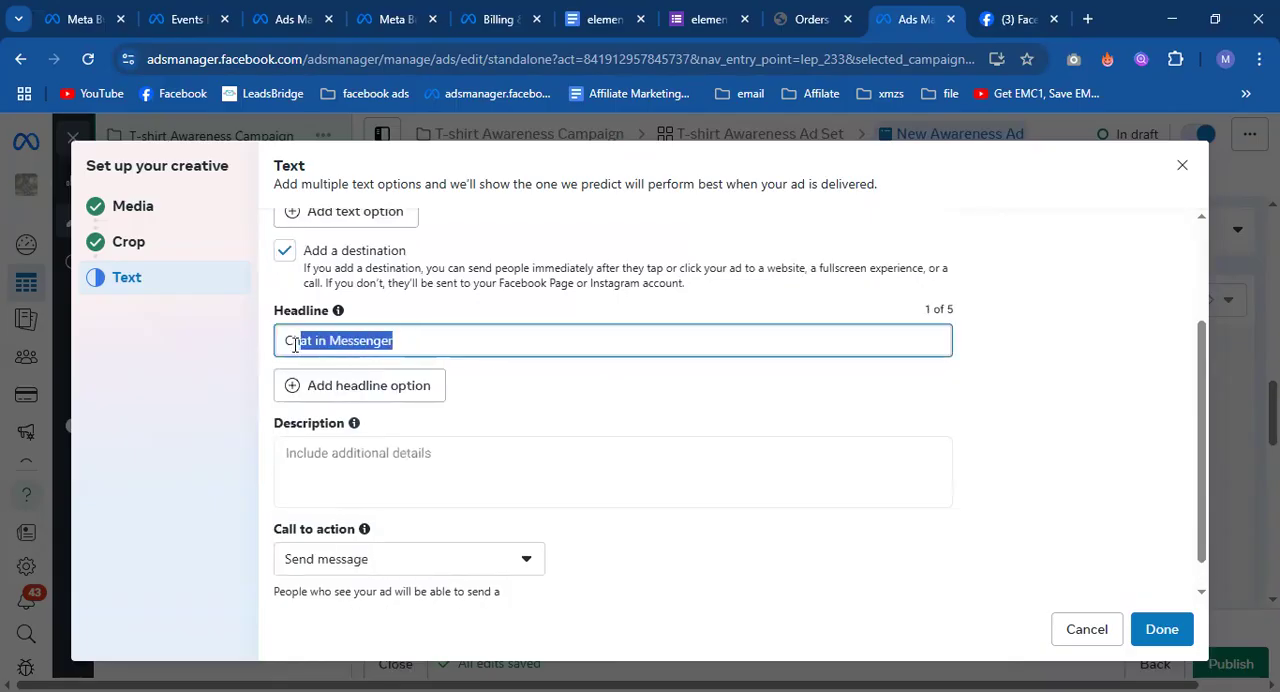
{"action": "left_click", "coordinate": [1015, 19]}
{"action": "scroll", "coordinate": [852, 545], "scroll_direction": "down", "scroll_amount": 3}
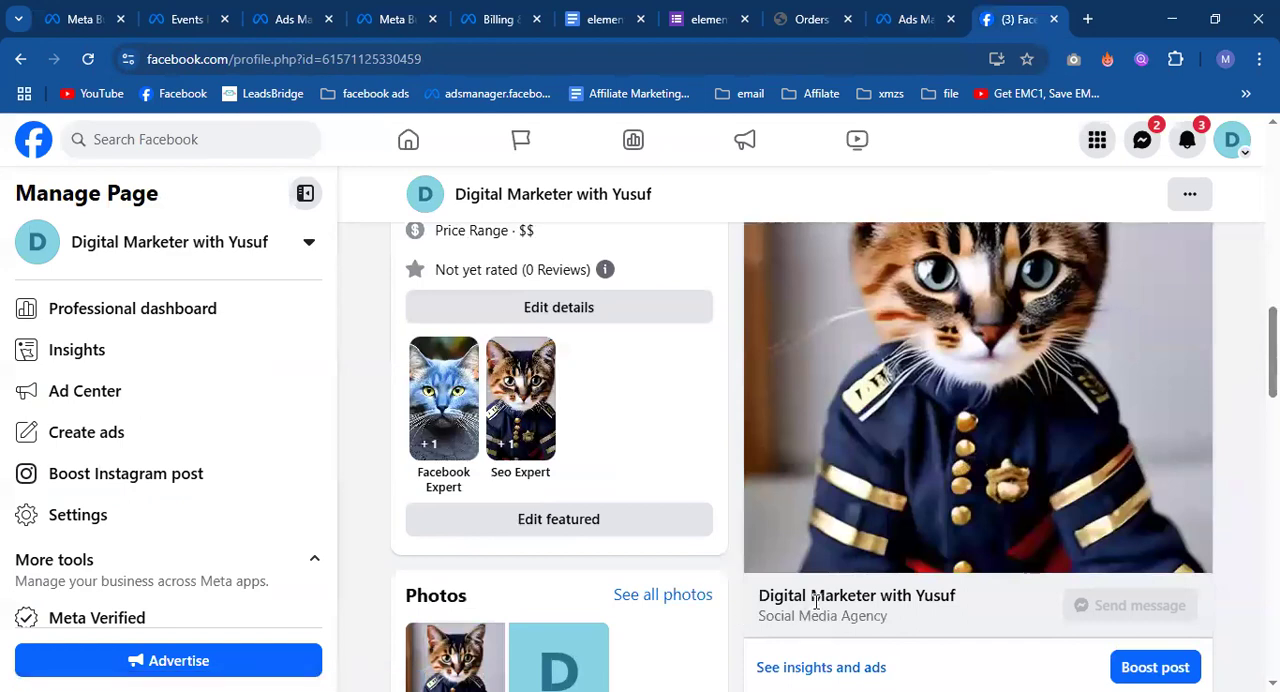
{"action": "left_click", "coordinate": [930, 14]}
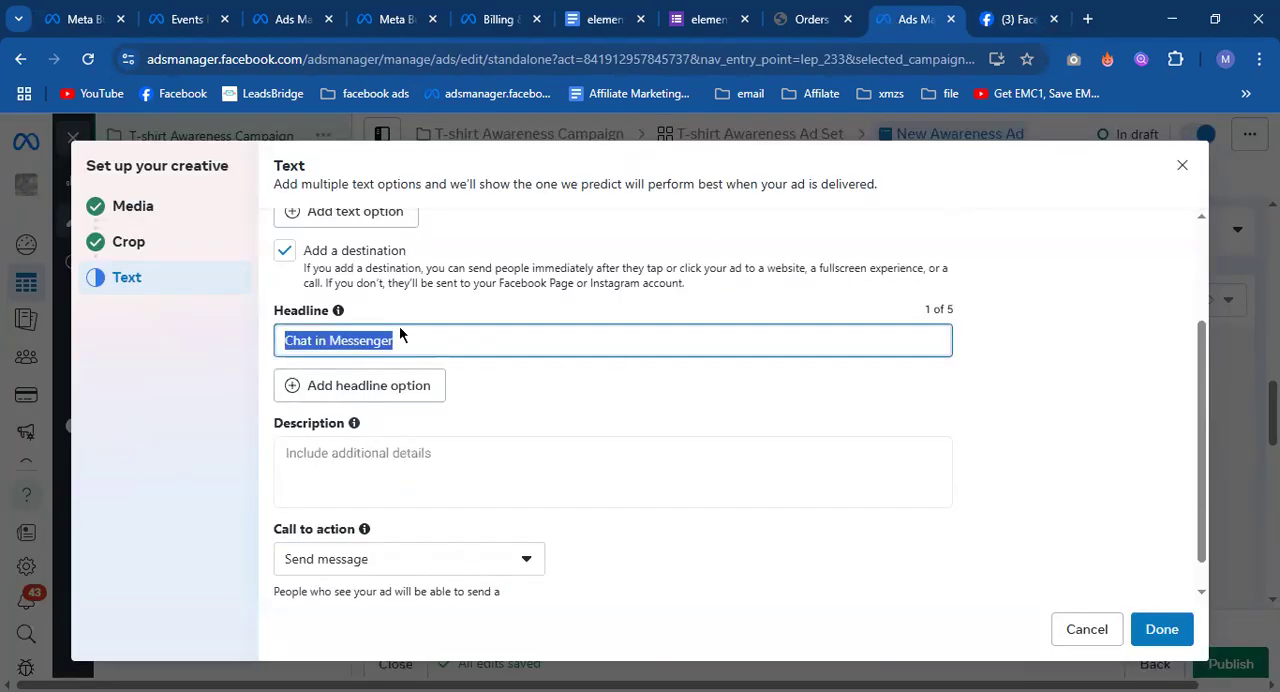
{"action": "type", "text": "Free"}
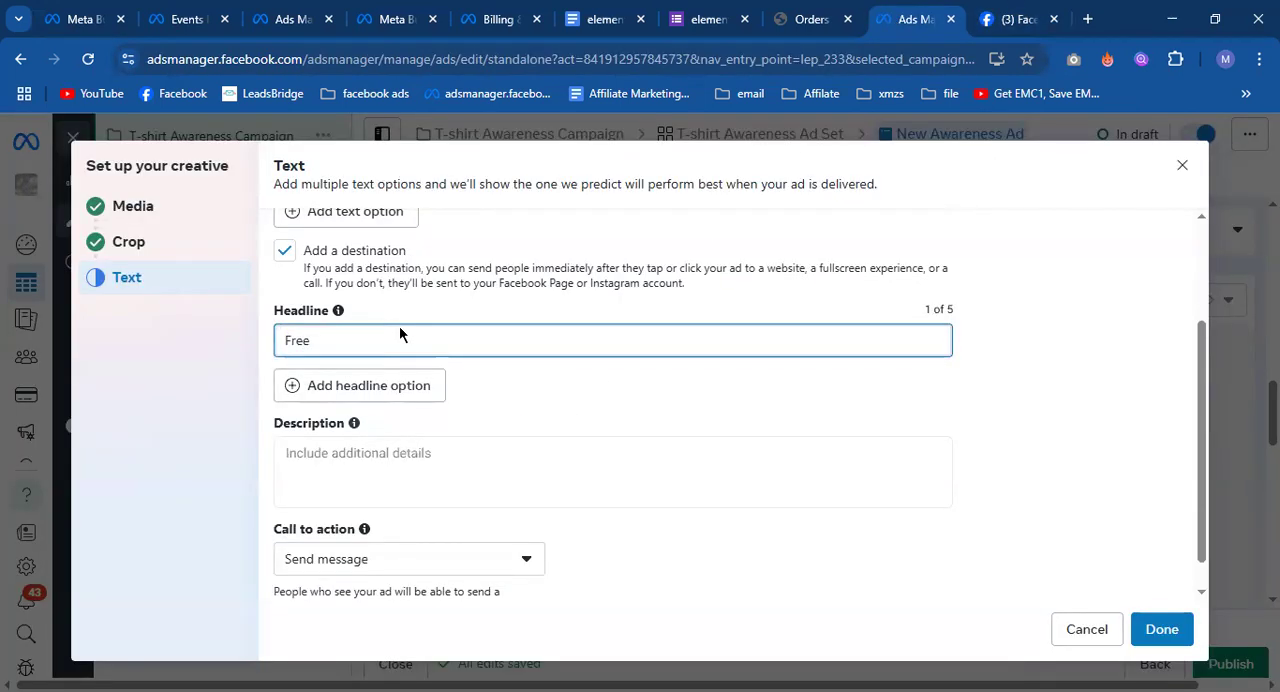
{"action": "type", "text": " Offer"}
{"action": "left_click", "coordinate": [510, 407]}
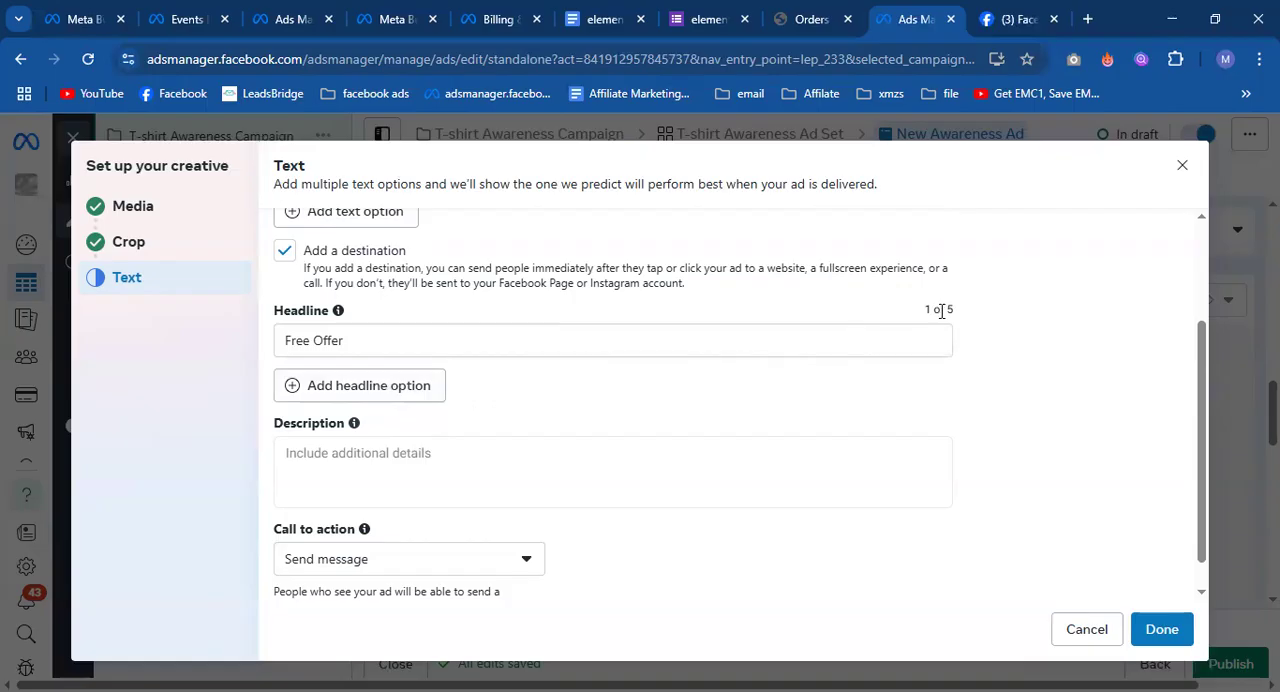
Enter "Buy now at Dhaka" as the ad's description.
{"action": "scroll", "coordinate": [620, 420], "scroll_direction": "down", "scroll_amount": 1}
{"action": "left_click", "coordinate": [404, 426]}
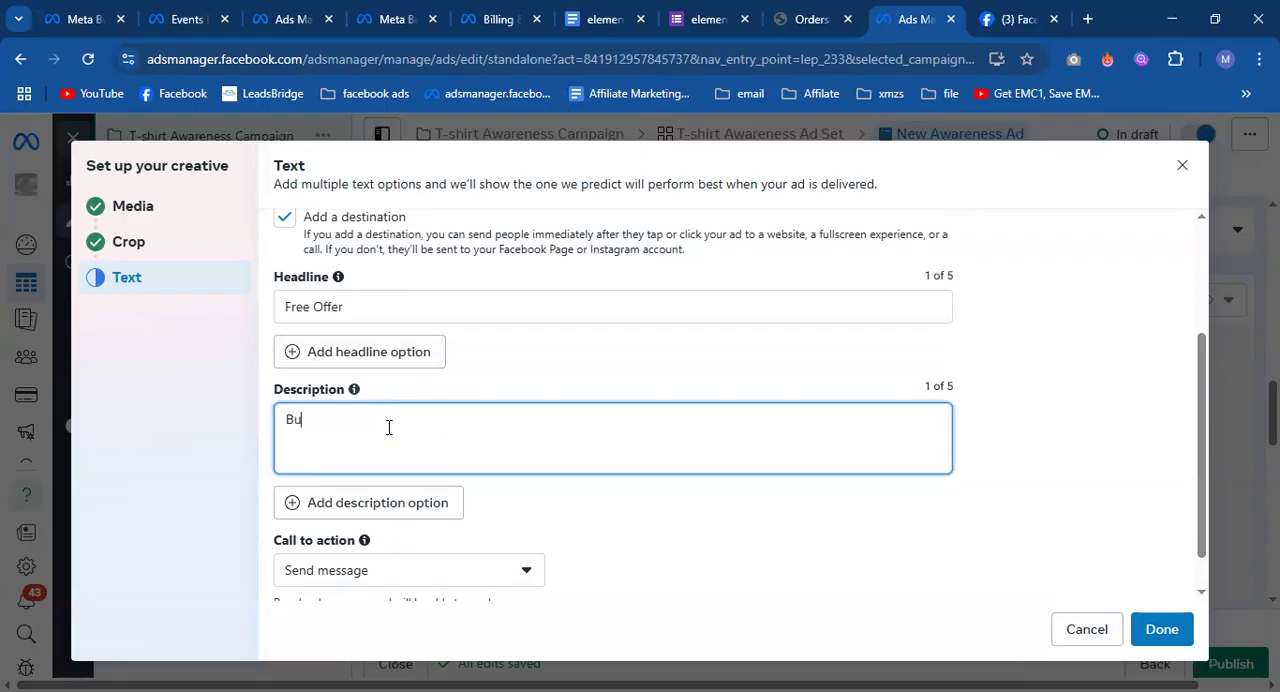
{"action": "type", "text": "Buy now at Dhaka"}
{"action": "left_click", "coordinate": [552, 520]}
Set the ad's call to action to Order now.
{"action": "scroll", "coordinate": [553, 515], "scroll_direction": "up", "scroll_amount": 1}
{"action": "scroll", "coordinate": [551, 520], "scroll_direction": "down", "scroll_amount": 2}
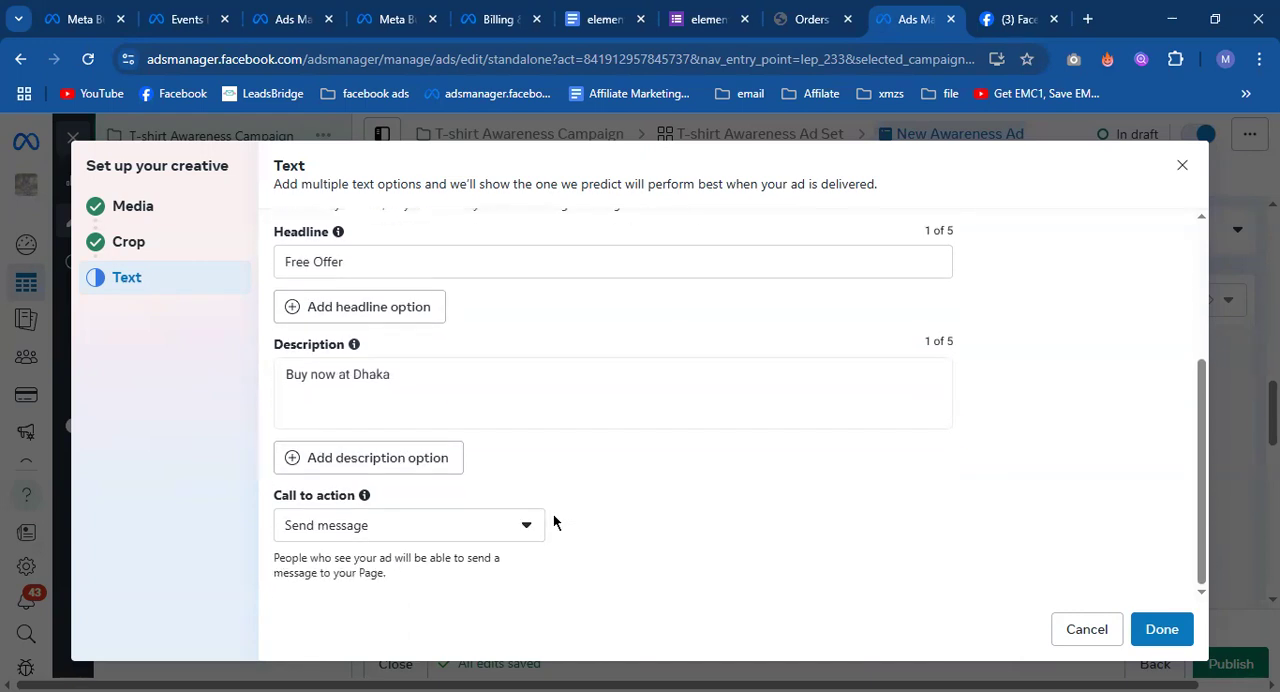
{"action": "left_click", "coordinate": [352, 524]}
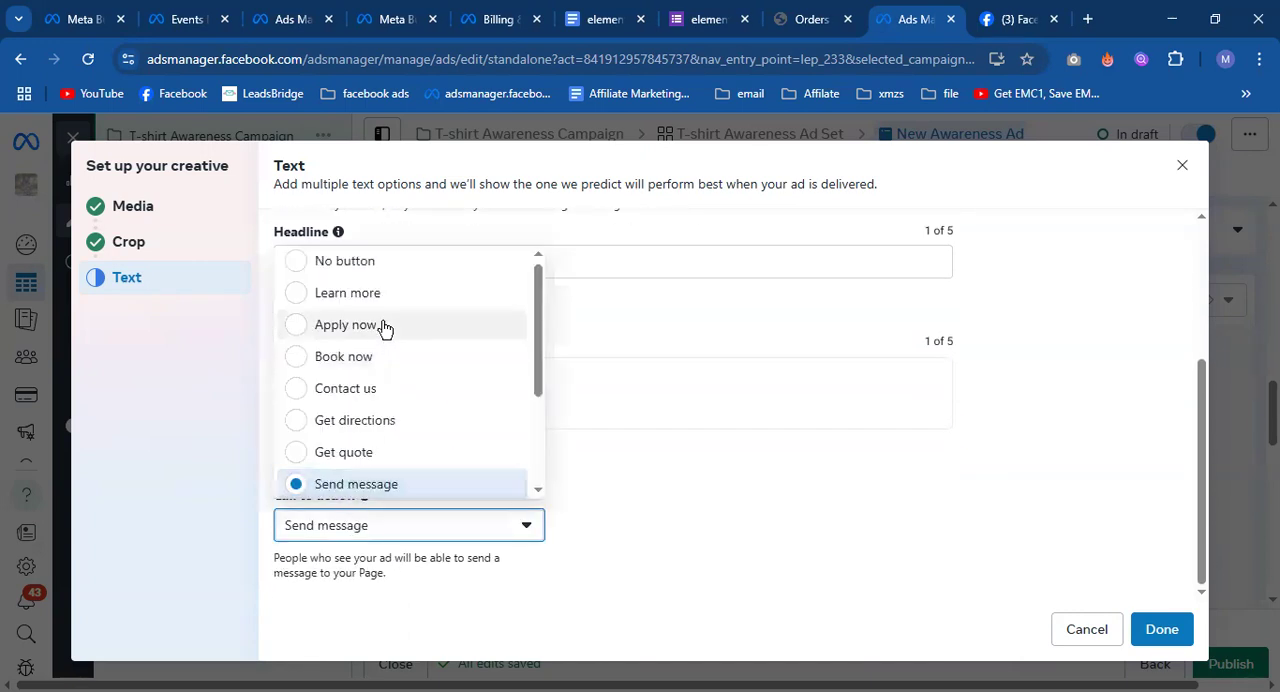
{"action": "scroll", "coordinate": [386, 423], "scroll_direction": "down", "scroll_amount": 2}
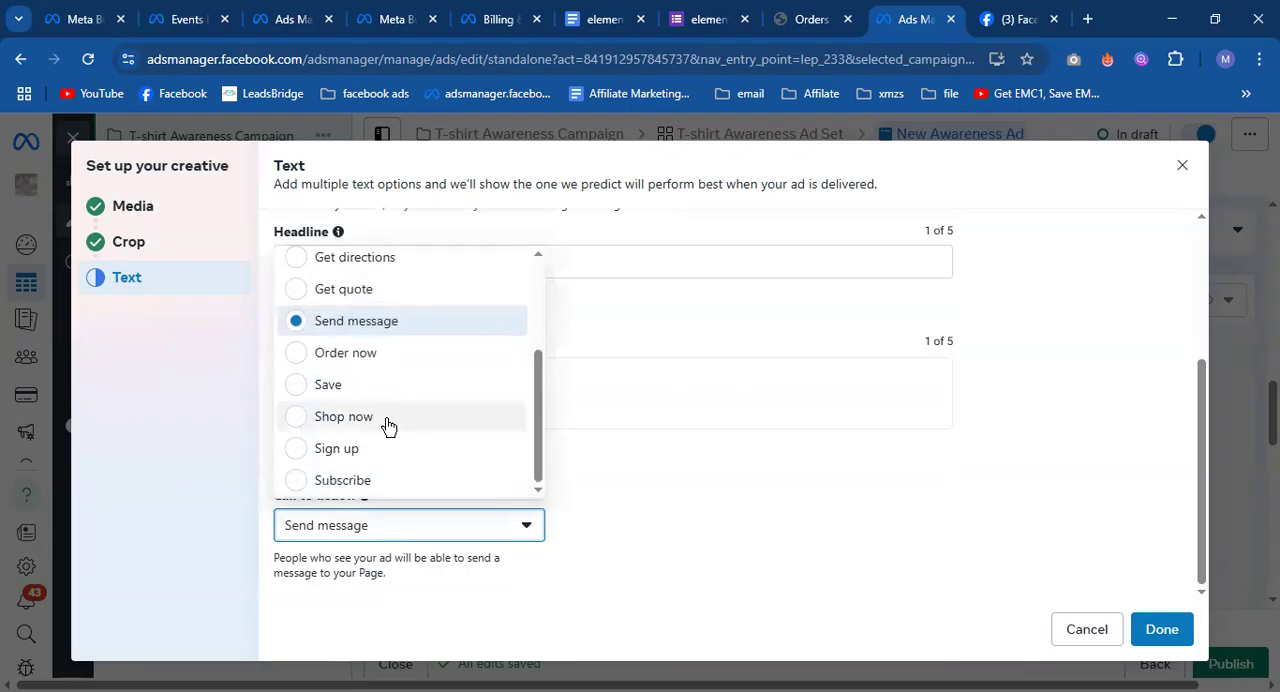
{"action": "left_click", "coordinate": [386, 350]}
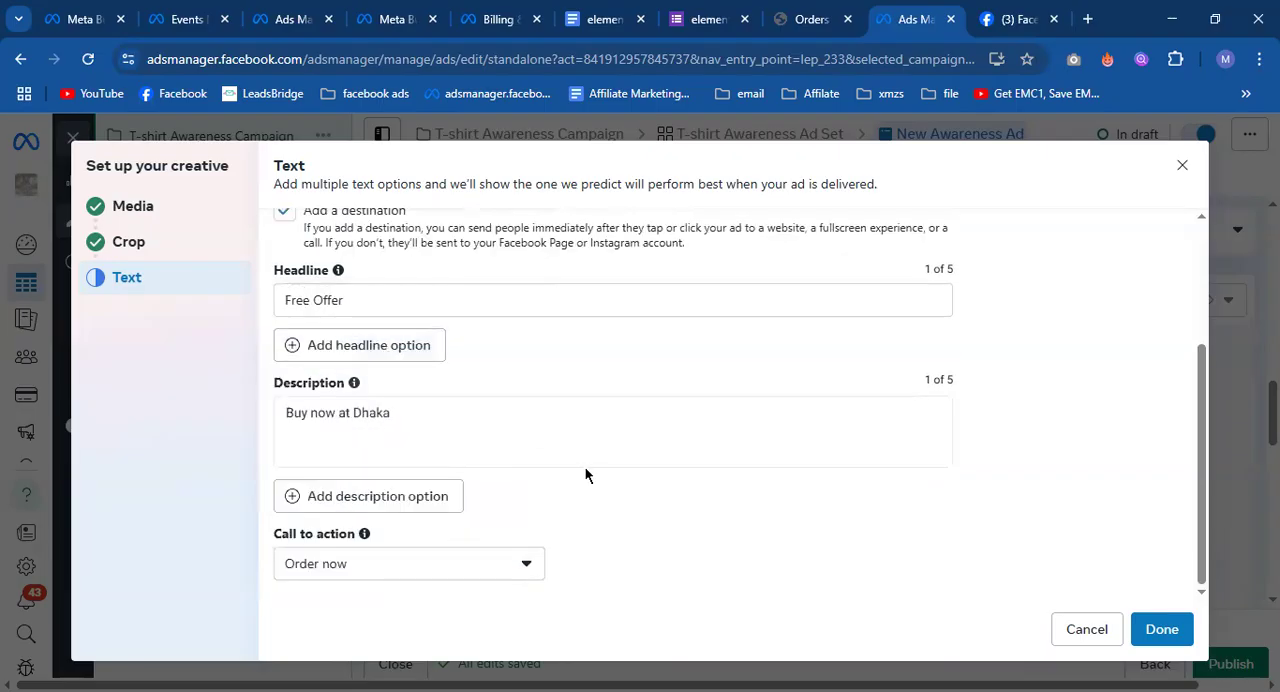
Change the ad's call to action to Book now and finish the creative setup.
{"action": "left_click", "coordinate": [519, 564]}
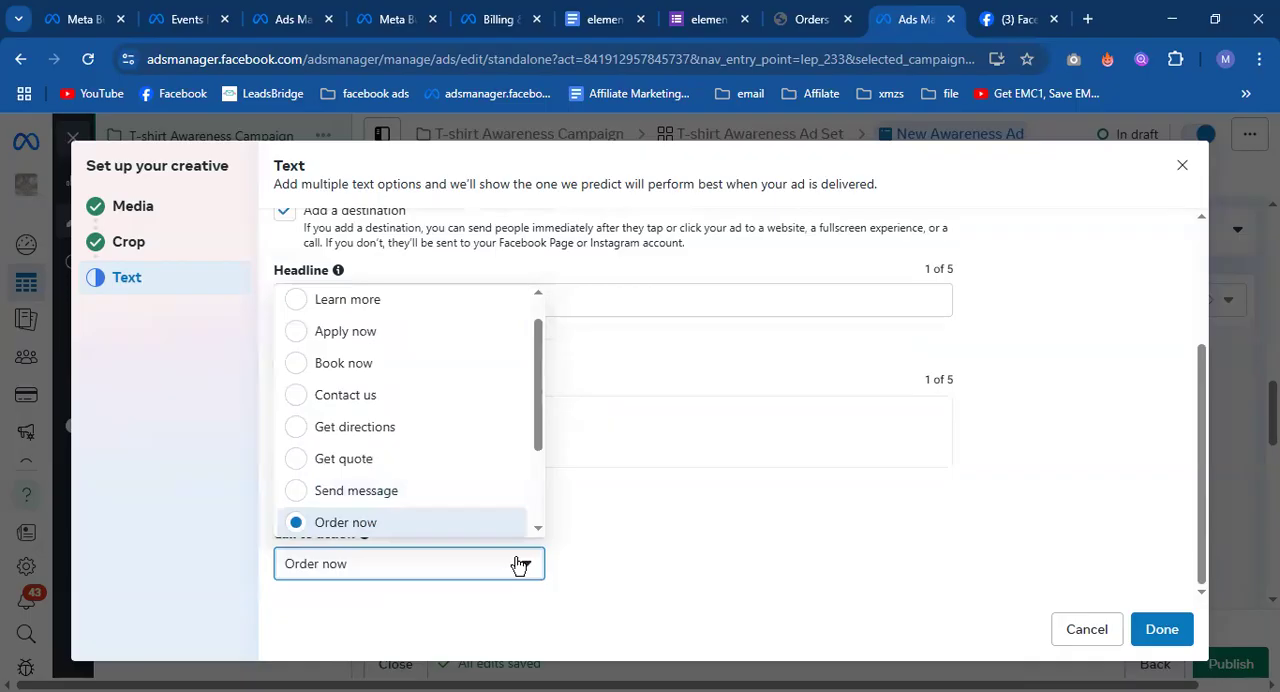
{"action": "scroll", "coordinate": [408, 480], "scroll_direction": "down", "scroll_amount": 2}
{"action": "scroll", "coordinate": [412, 480], "scroll_direction": "up", "scroll_amount": 3}
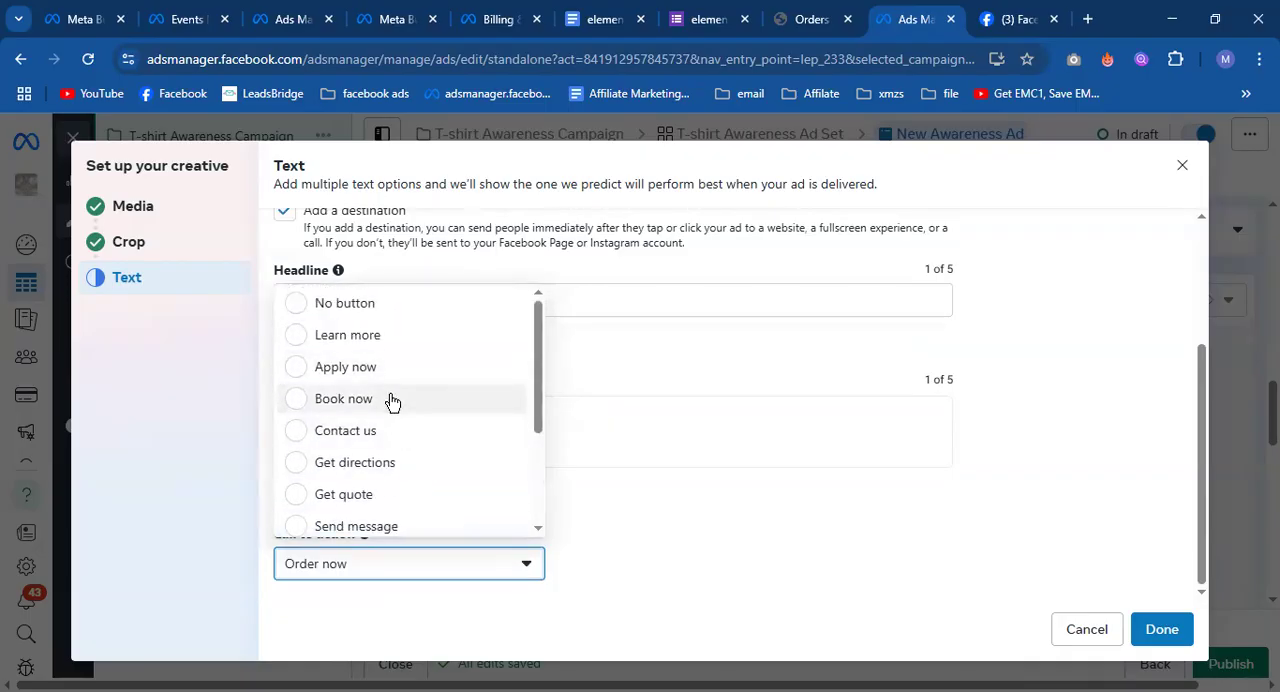
{"action": "left_click", "coordinate": [389, 399]}
{"action": "left_click", "coordinate": [1162, 629]}
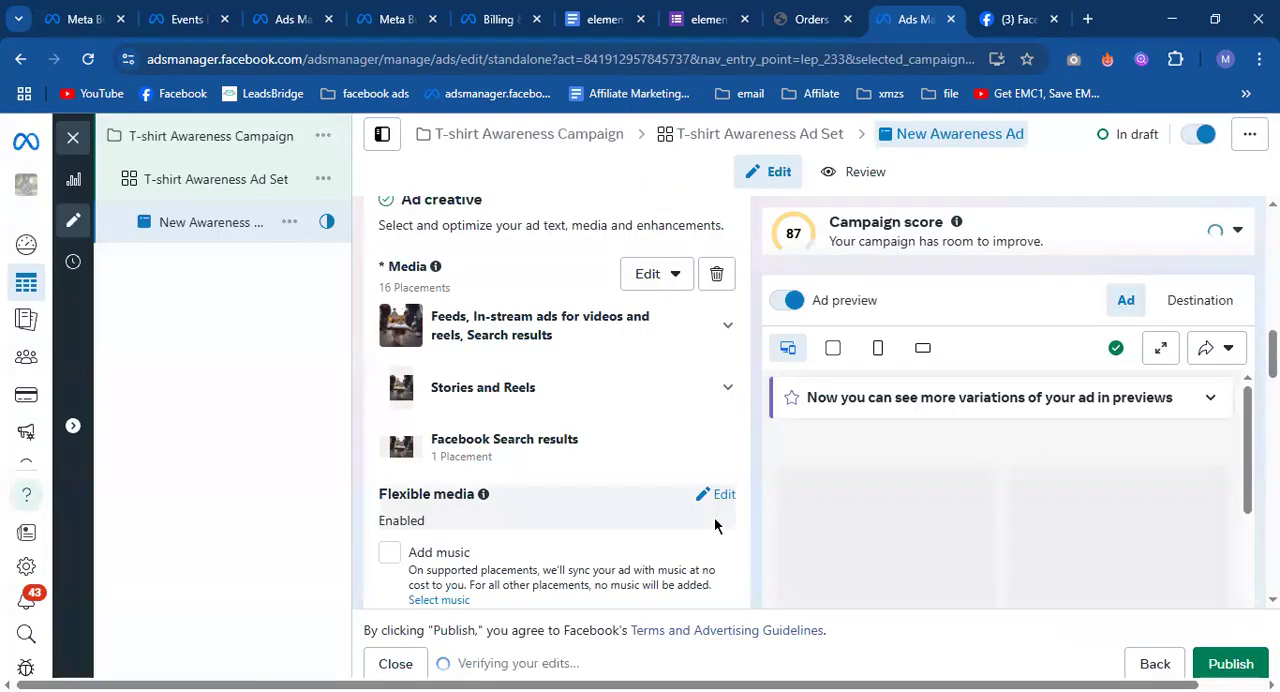
Examine the ad previews for the Facebook and Instagram placements, comparing them with the headline, description and call to action.
{"action": "scroll", "coordinate": [907, 468], "scroll_direction": "down", "scroll_amount": 5}
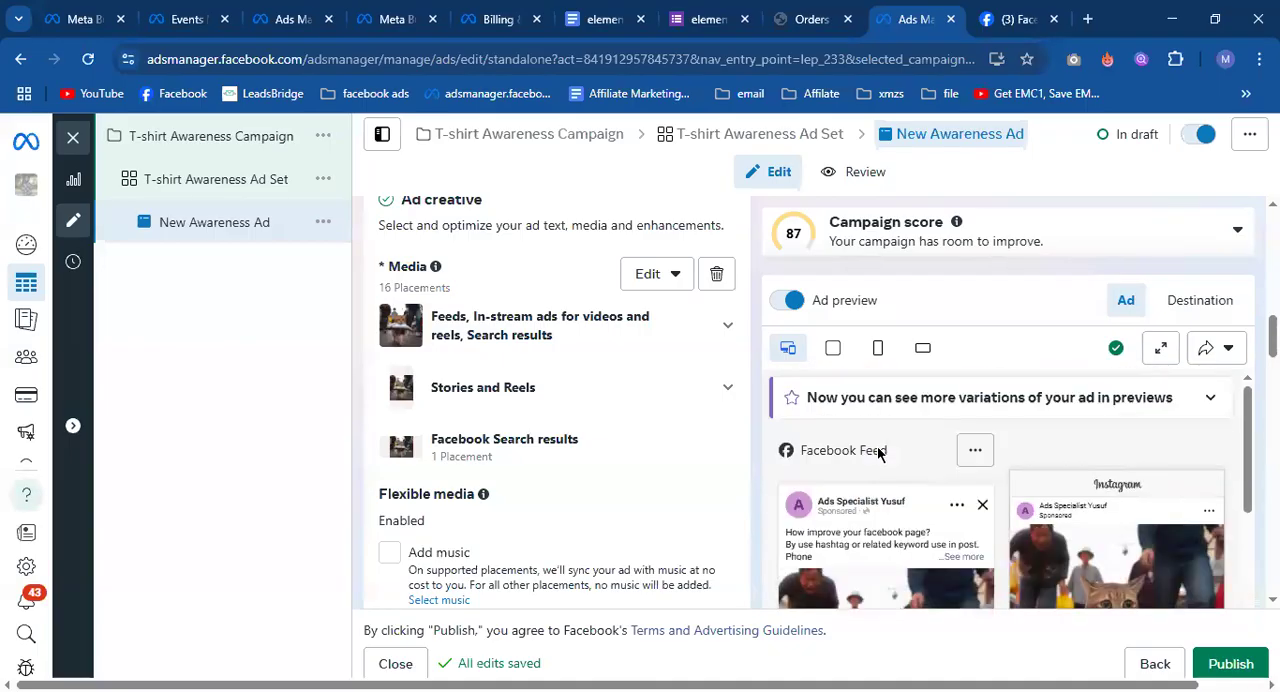
{"action": "scroll", "coordinate": [878, 447], "scroll_direction": "down", "scroll_amount": 1}
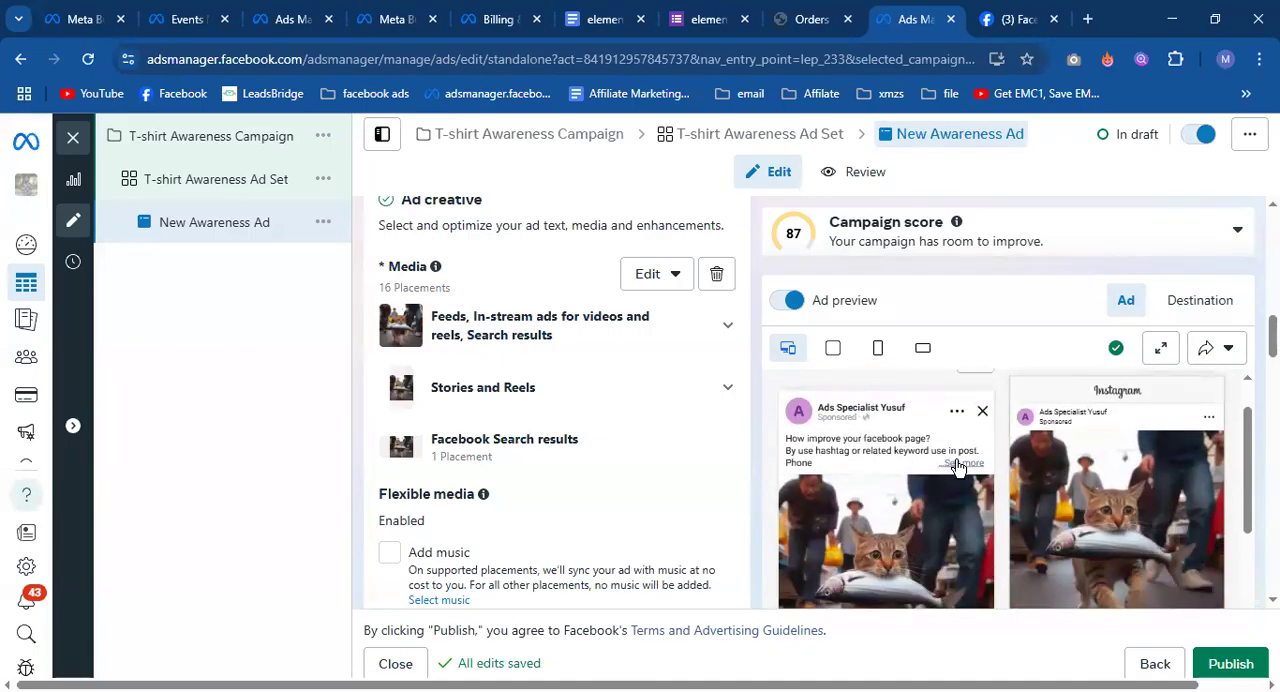
{"action": "scroll", "coordinate": [880, 450], "scroll_direction": "down", "scroll_amount": 5}
{"action": "scroll", "coordinate": [904, 445], "scroll_direction": "up", "scroll_amount": 1}
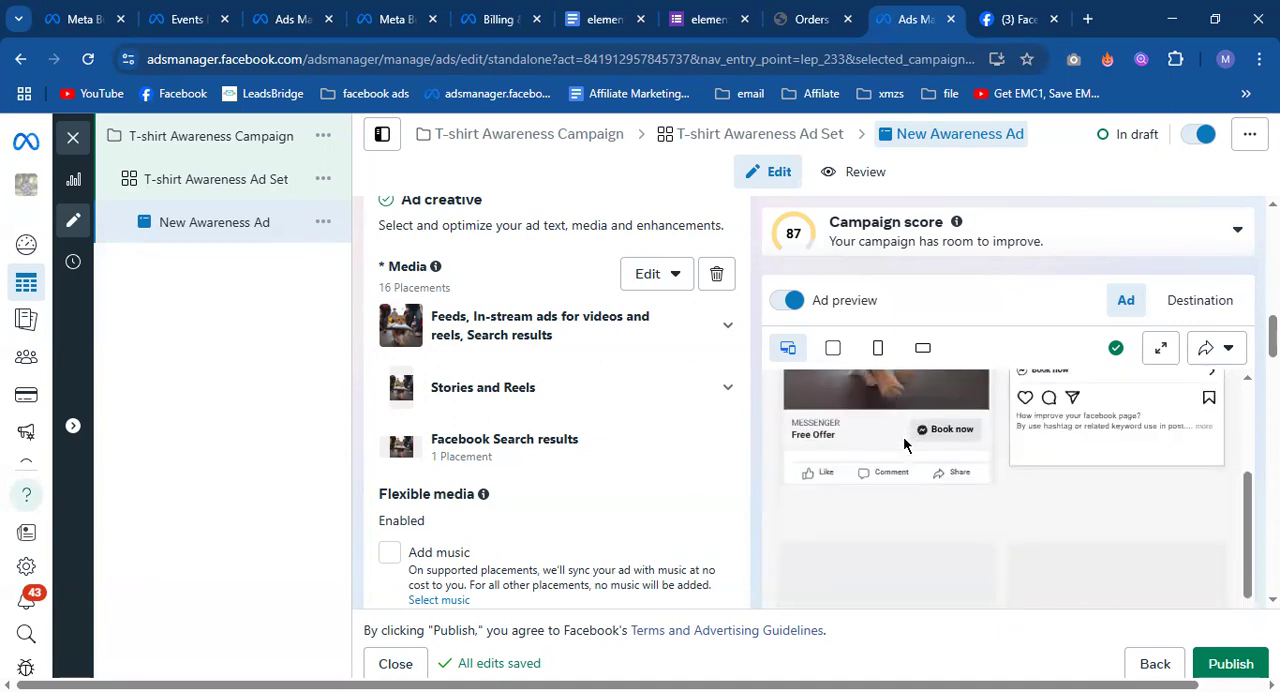
{"action": "scroll", "coordinate": [906, 443], "scroll_direction": "down", "scroll_amount": 2}
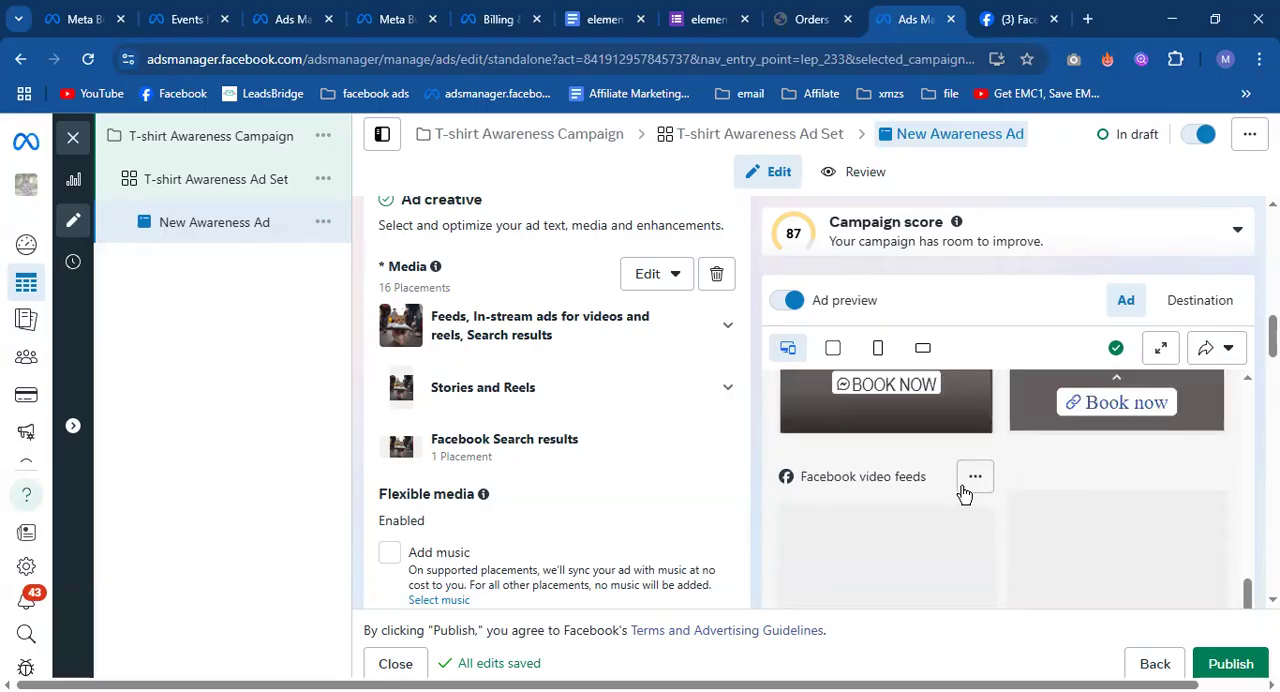
{"action": "scroll", "coordinate": [950, 485], "scroll_direction": "up", "scroll_amount": 2}
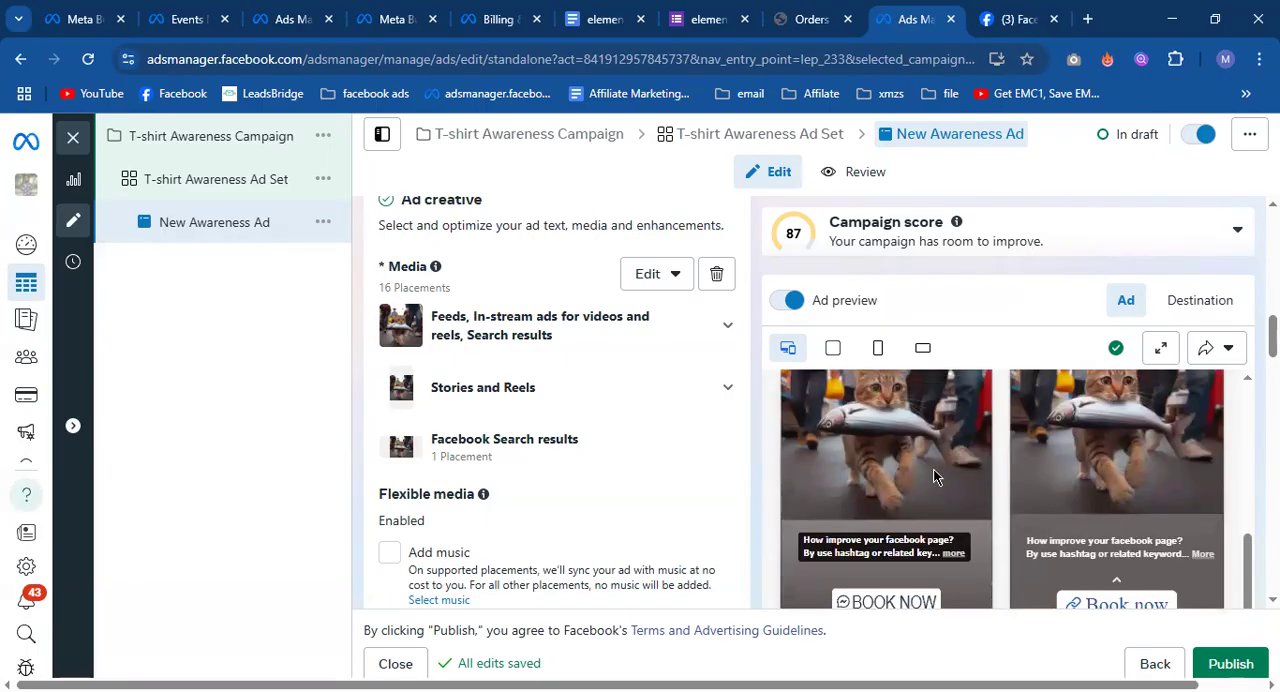
{"action": "scroll", "coordinate": [948, 520], "scroll_direction": "down", "scroll_amount": 6}
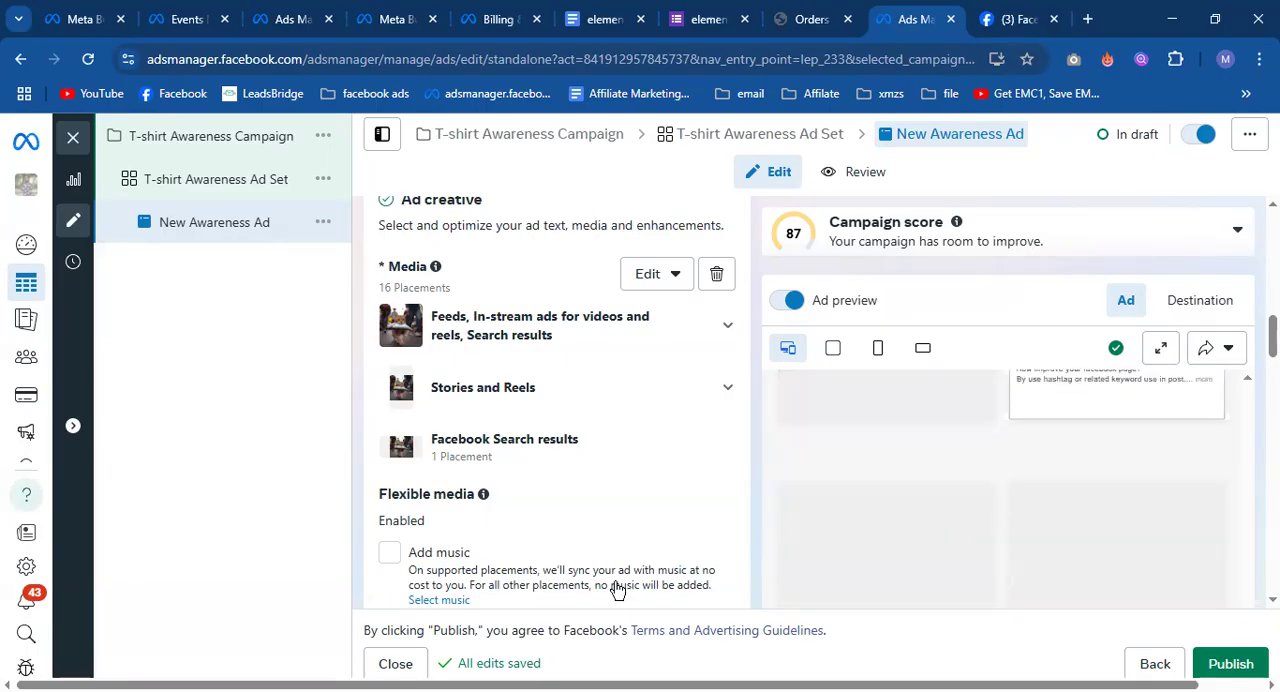
{"action": "scroll", "coordinate": [609, 572], "scroll_direction": "down", "scroll_amount": 5}
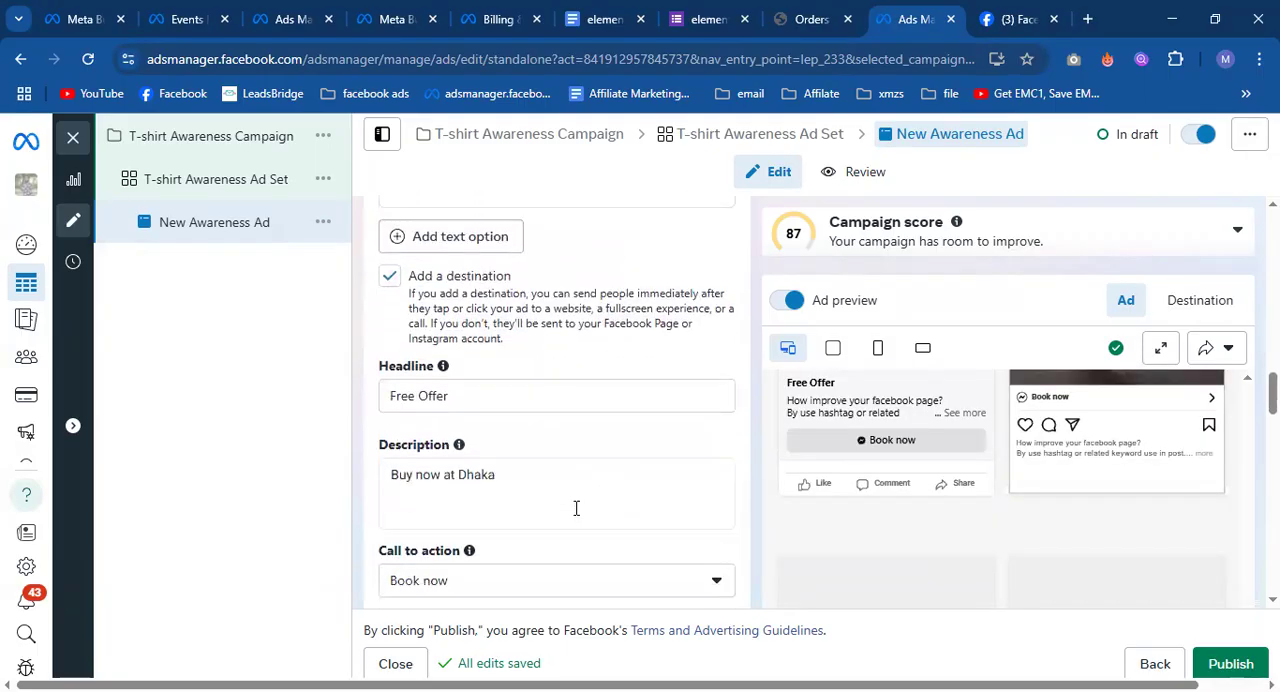
{"action": "scroll", "coordinate": [986, 454], "scroll_direction": "down", "scroll_amount": 5}
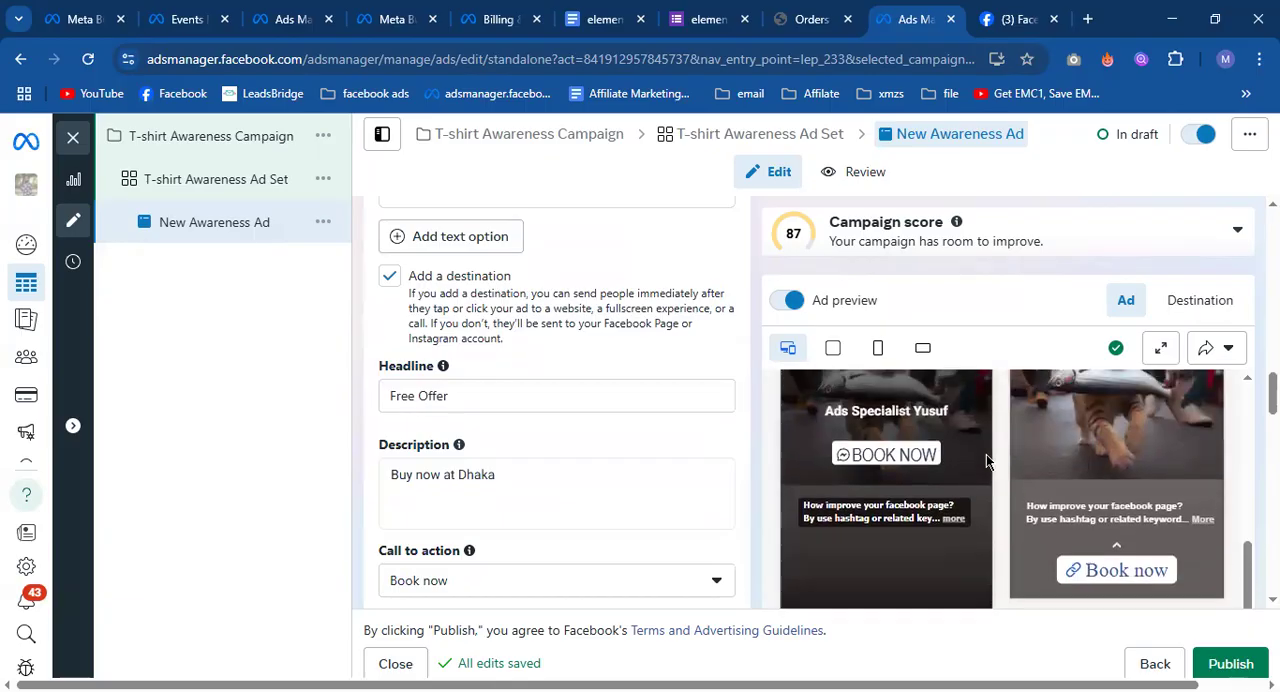
{"action": "scroll", "coordinate": [986, 454], "scroll_direction": "up", "scroll_amount": 5}
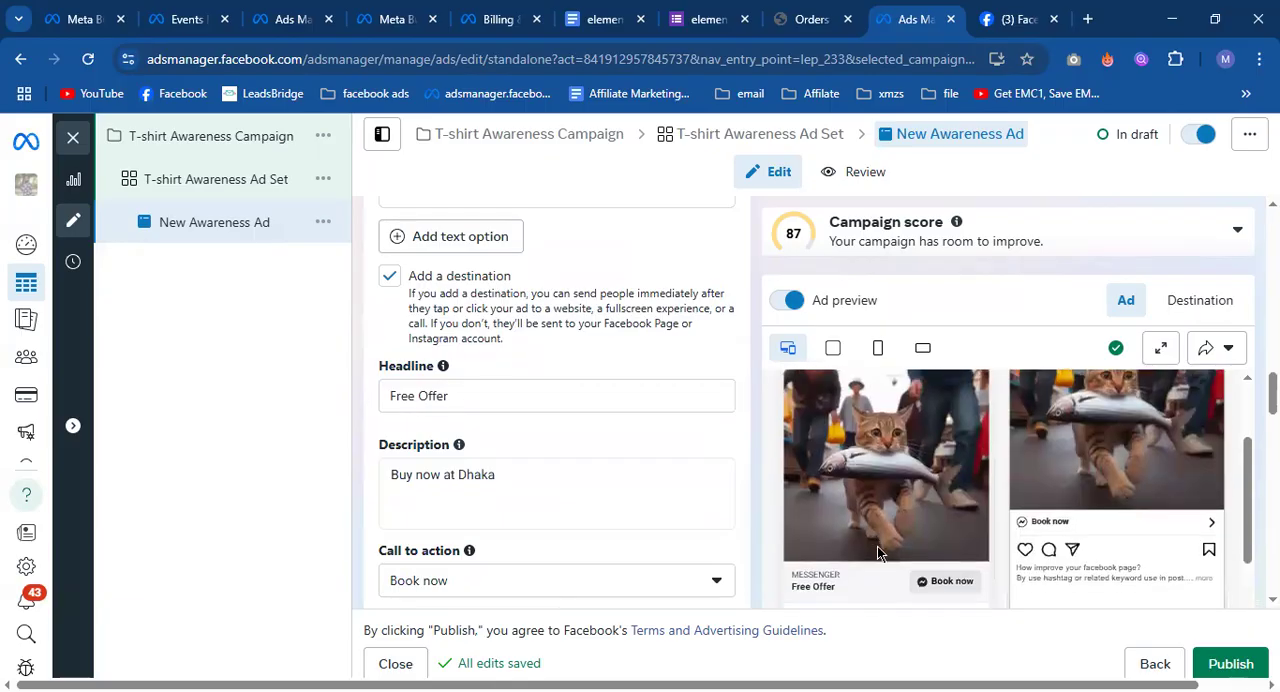
{"action": "scroll", "coordinate": [877, 546], "scroll_direction": "down", "scroll_amount": 1}
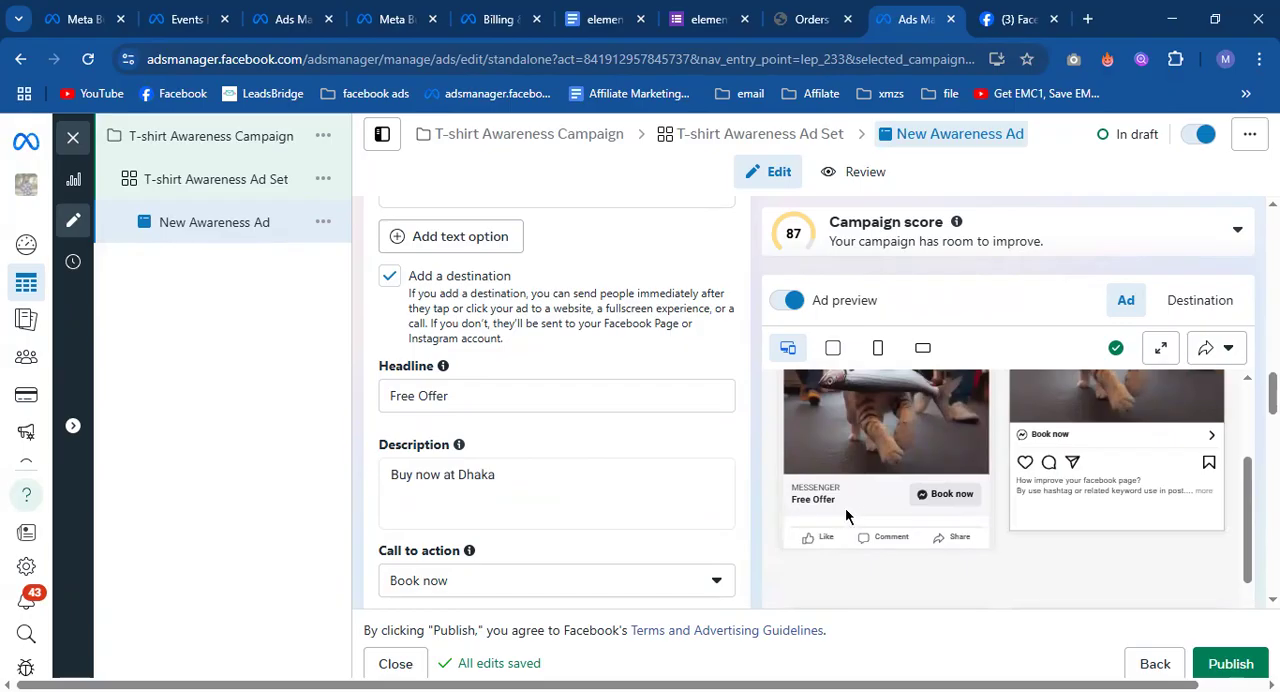
Review the messaging app options and set the ad's destination to Website.
{"action": "scroll", "coordinate": [726, 500], "scroll_direction": "down", "scroll_amount": 3}
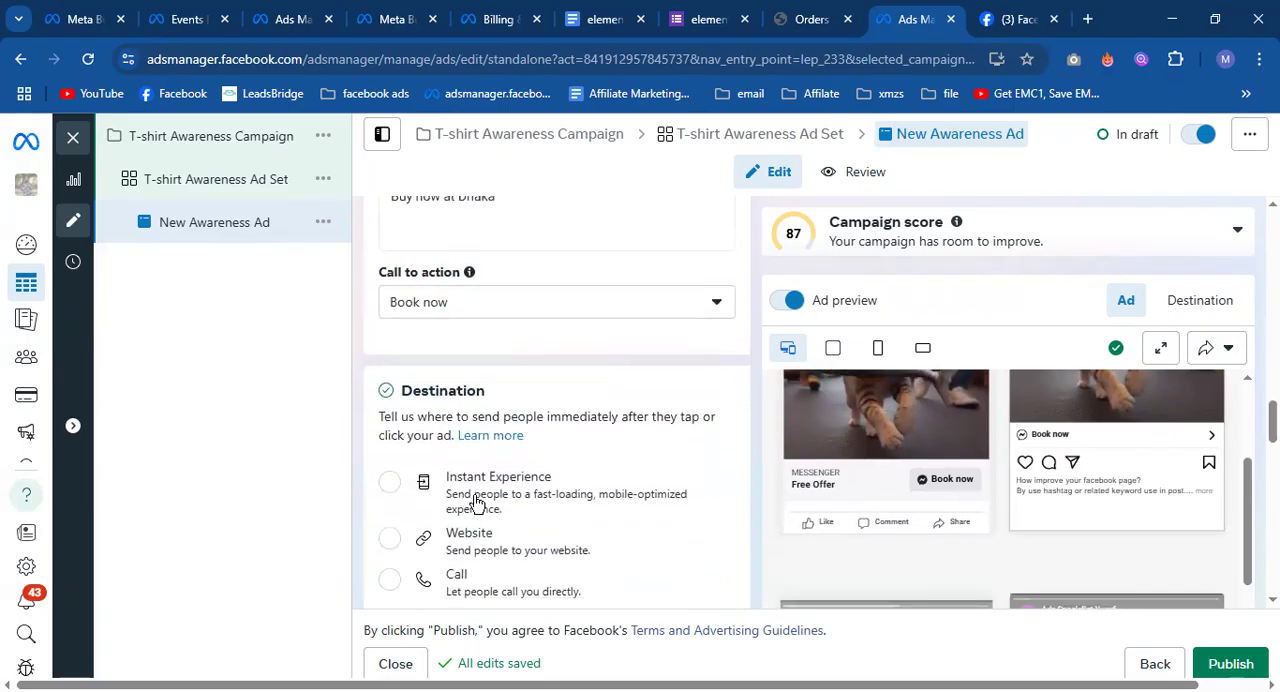
{"action": "scroll", "coordinate": [394, 445], "scroll_direction": "down", "scroll_amount": 2}
{"action": "left_click", "coordinate": [390, 443]}
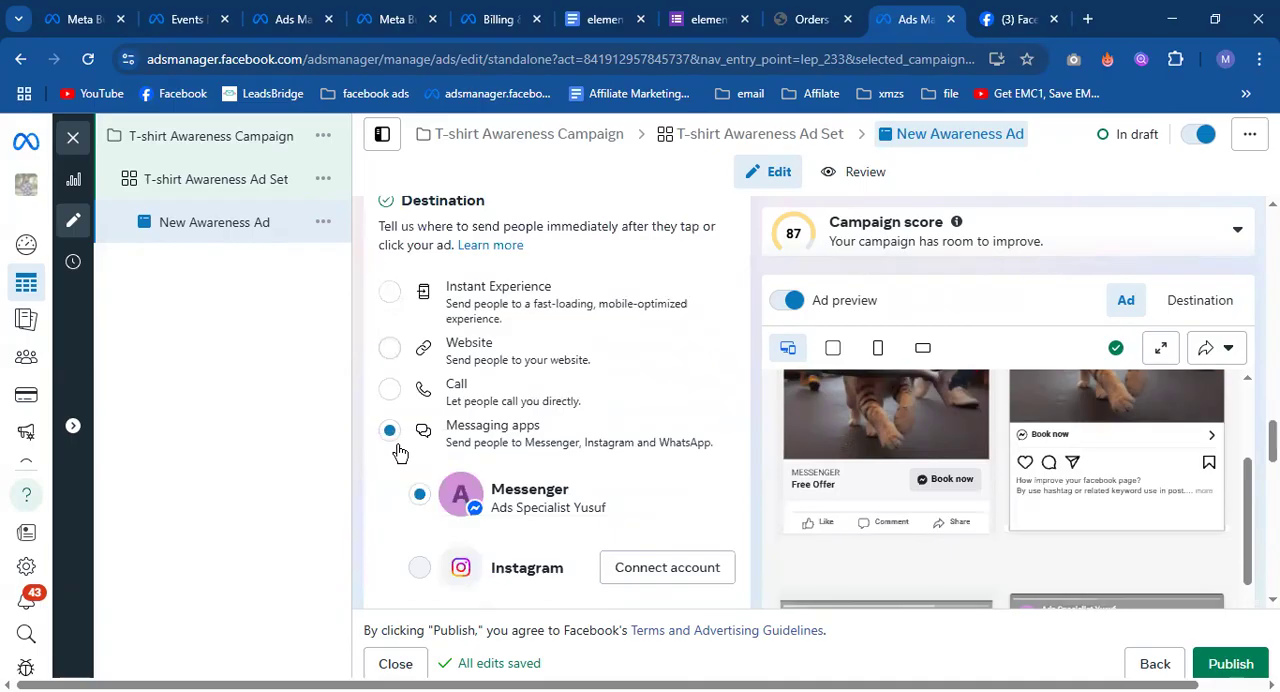
{"action": "scroll", "coordinate": [400, 452], "scroll_direction": "down", "scroll_amount": 2}
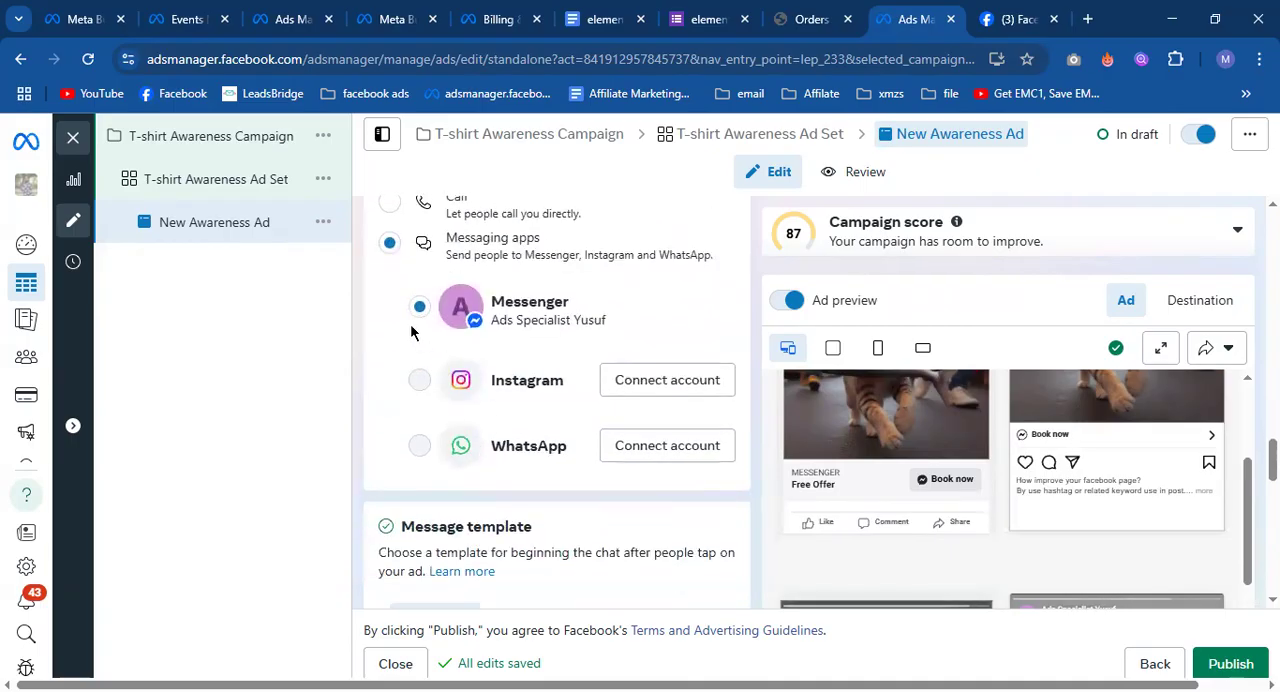
{"action": "scroll", "coordinate": [410, 332], "scroll_direction": "up", "scroll_amount": 3}
{"action": "left_click", "coordinate": [390, 442]}
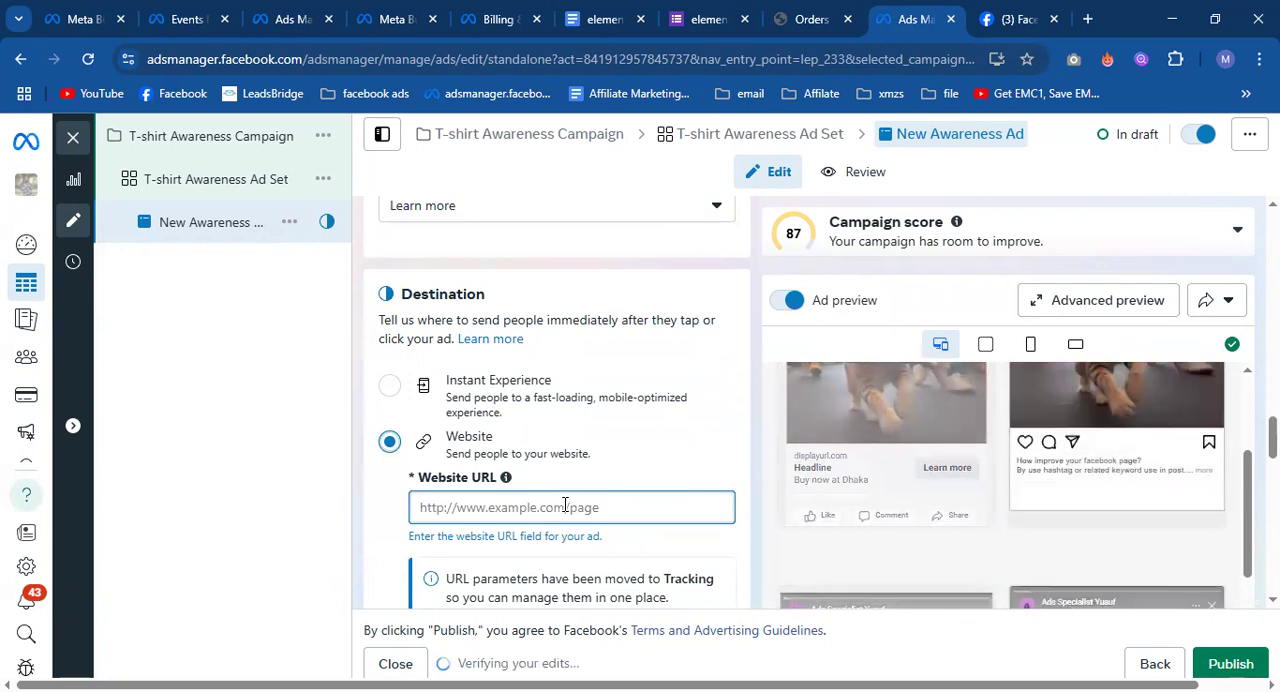
{"action": "scroll", "coordinate": [568, 504], "scroll_direction": "down", "scroll_amount": 2}
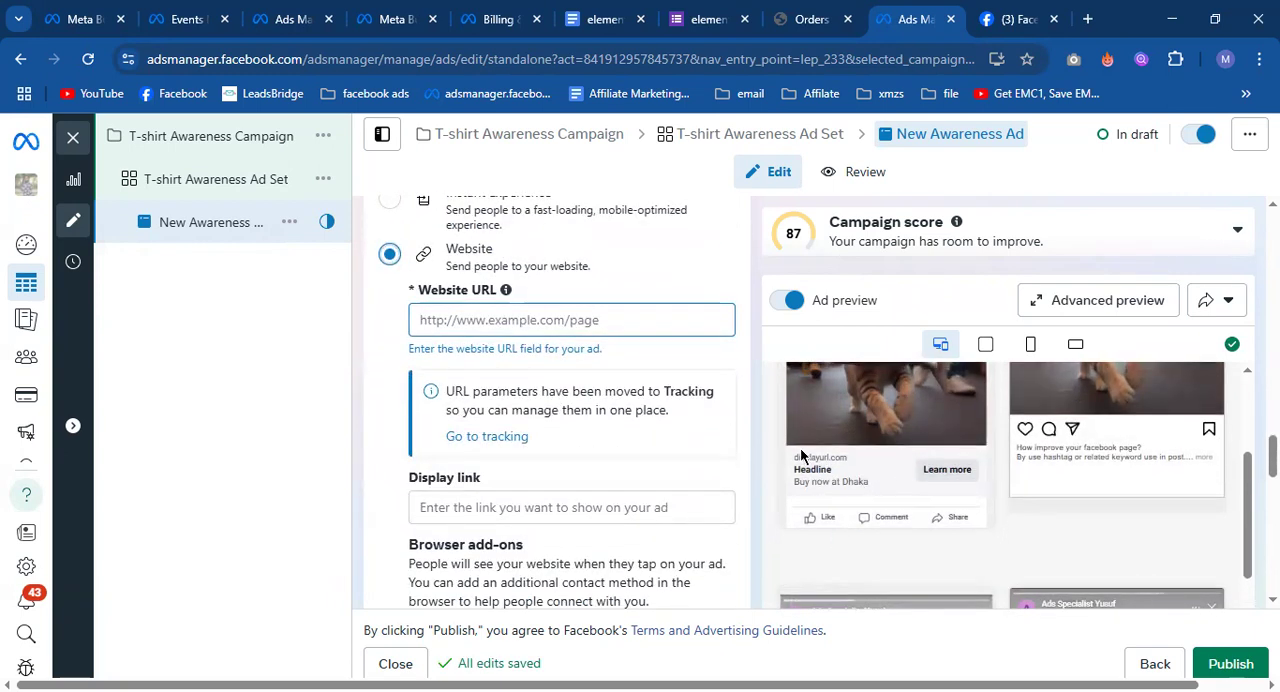
Enter "free offer" as the website ad's headline and check it in the ad preview.
{"action": "scroll", "coordinate": [600, 389], "scroll_direction": "up", "scroll_amount": 3}
{"action": "scroll", "coordinate": [600, 389], "scroll_direction": "up", "scroll_amount": 3}
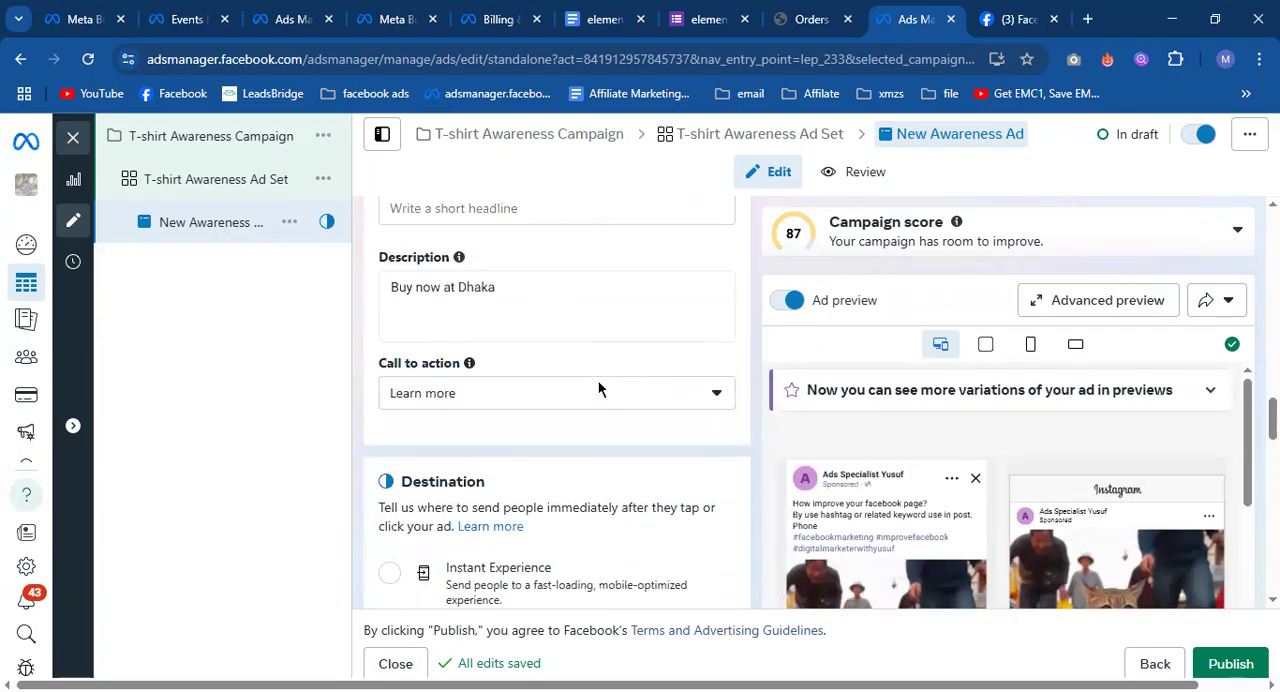
{"action": "left_click", "coordinate": [523, 398]}
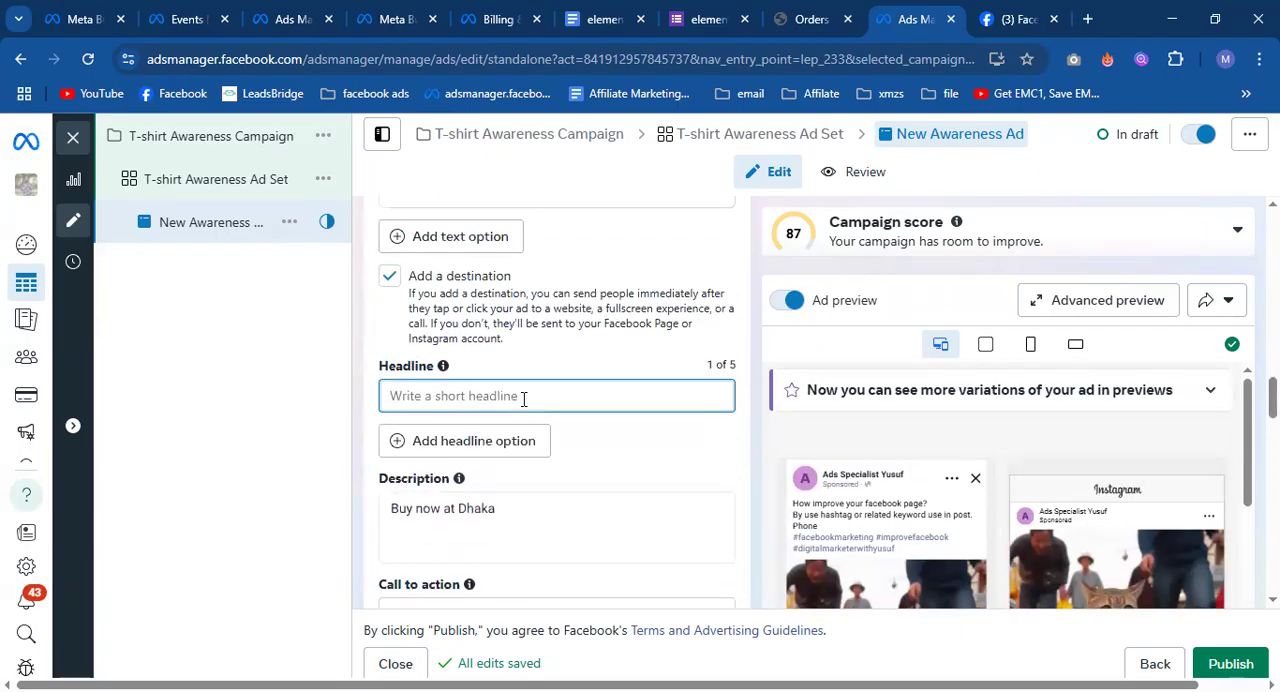
{"action": "type", "text": "free"}
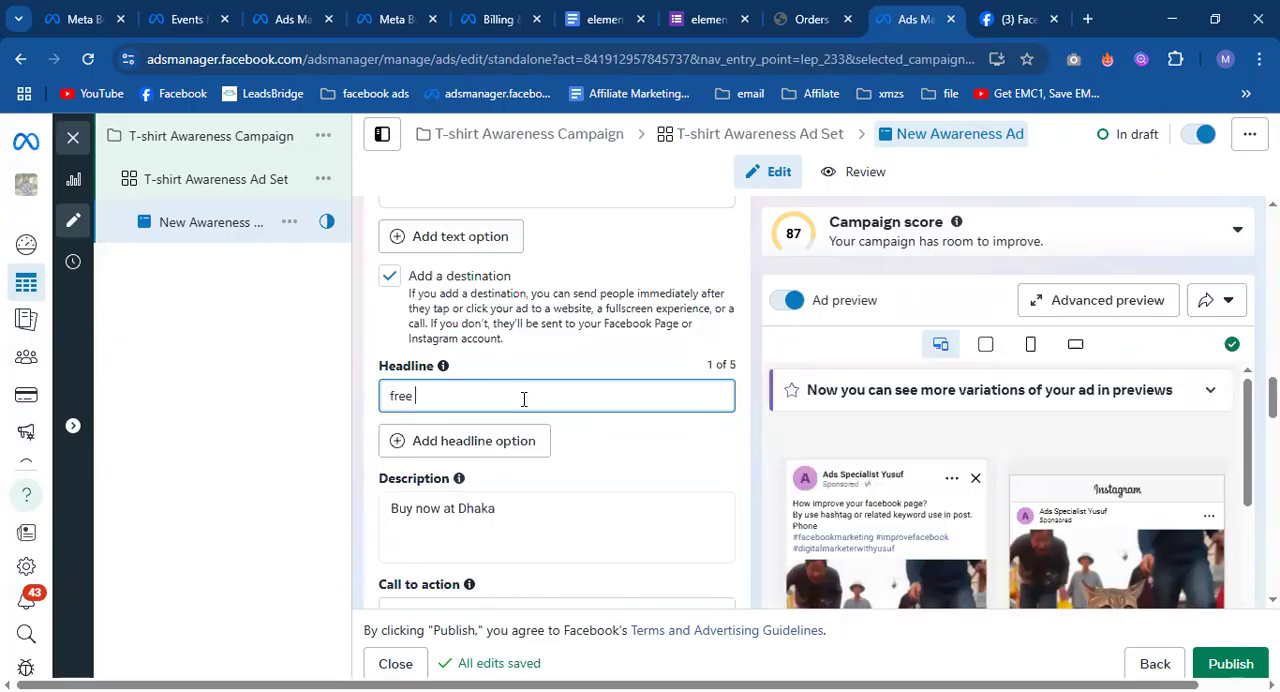
{"action": "type", "text": " offer"}
{"action": "left_click", "coordinate": [662, 352]}
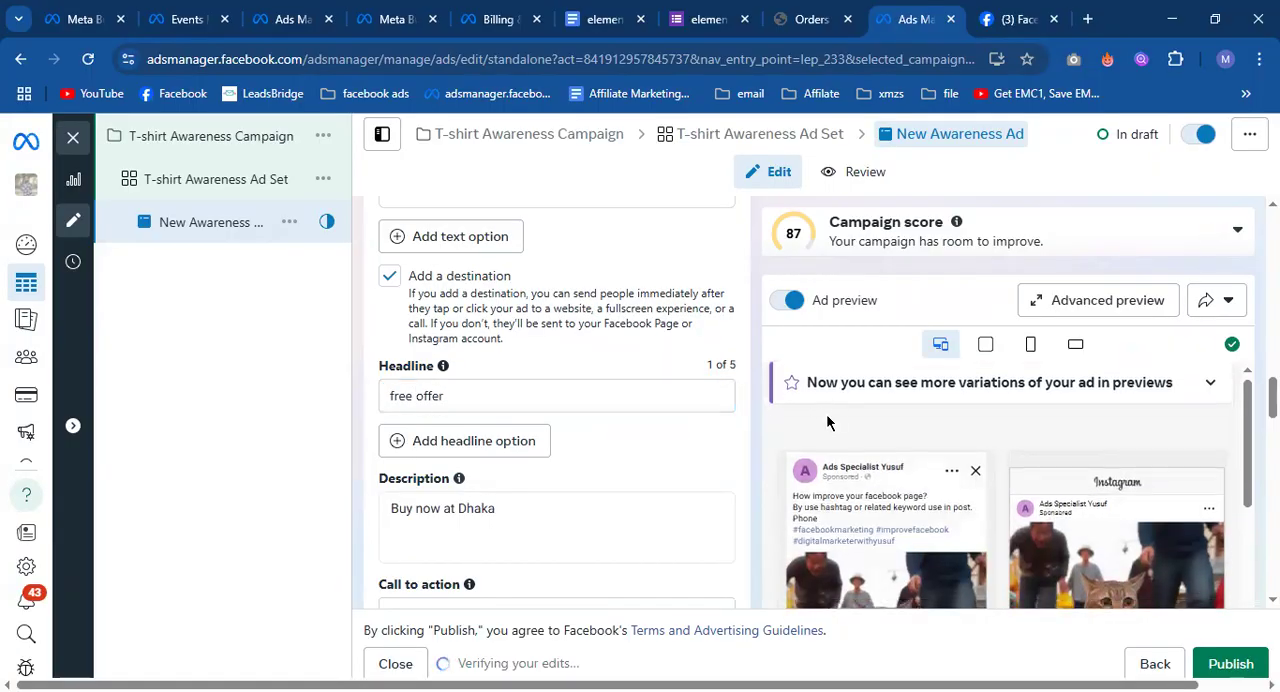
{"action": "scroll", "coordinate": [826, 420], "scroll_direction": "down", "scroll_amount": 3}
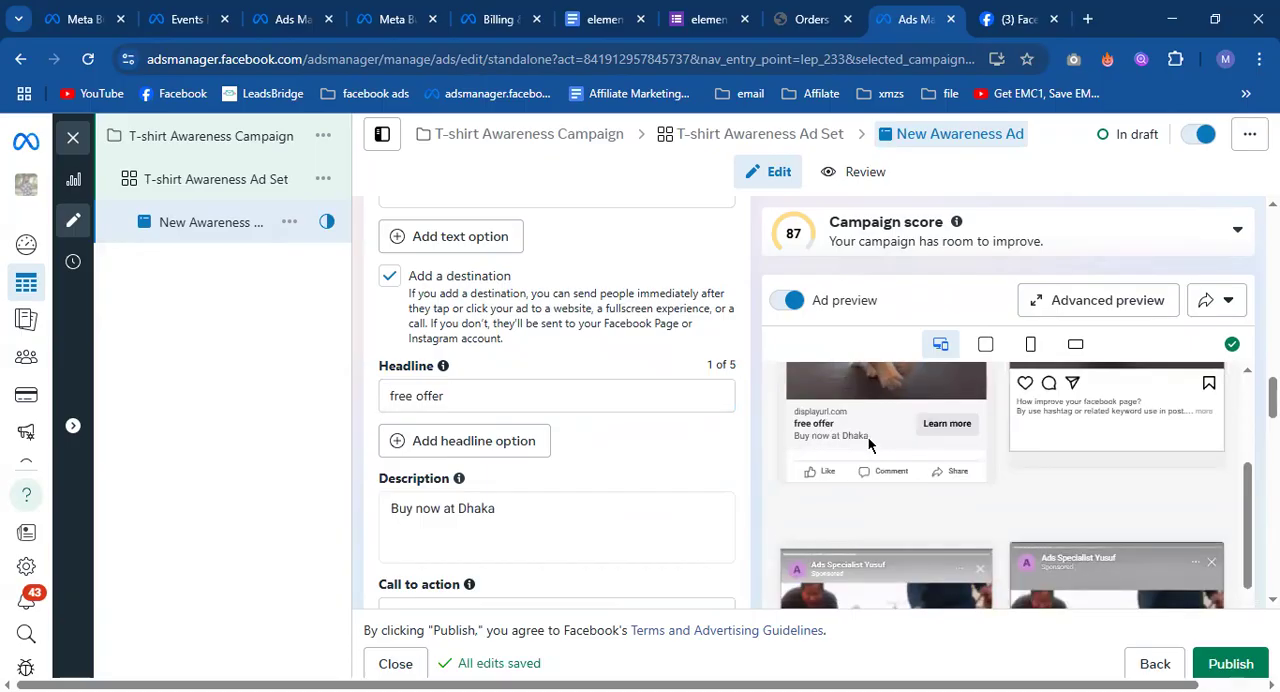
Set the website ad's call to action to Book now.
{"action": "scroll", "coordinate": [708, 462], "scroll_direction": "down", "scroll_amount": 3}
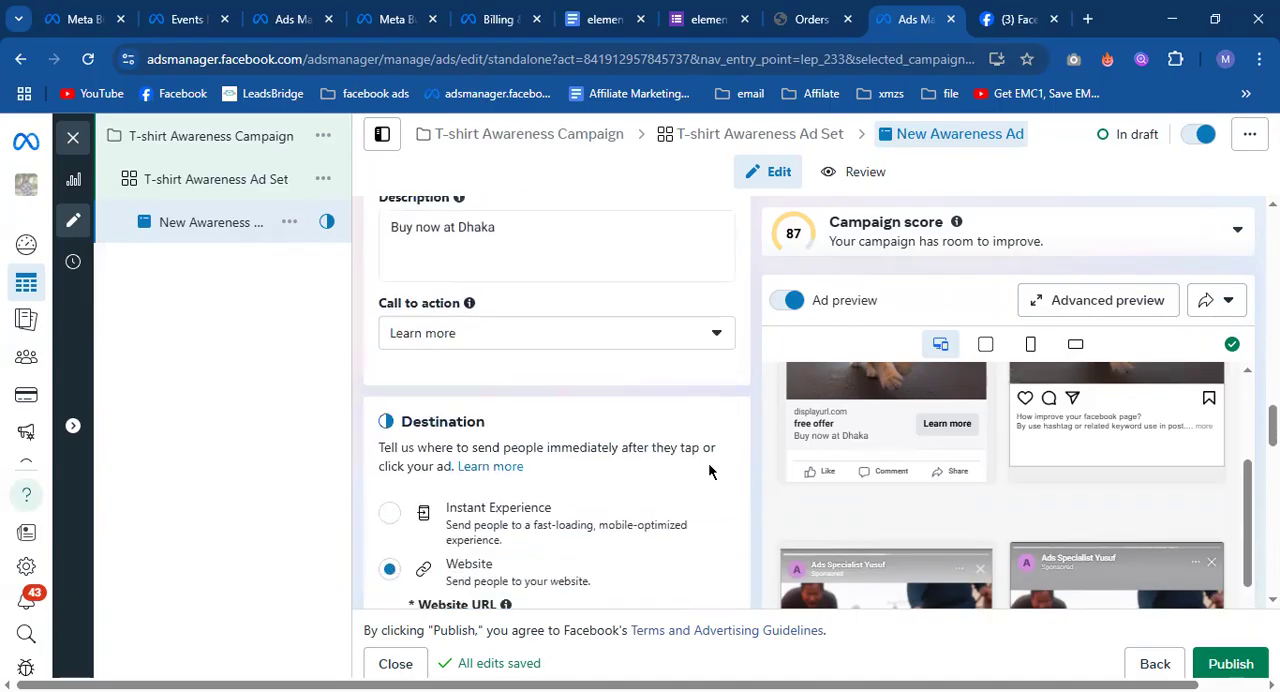
{"action": "scroll", "coordinate": [708, 462], "scroll_direction": "up", "scroll_amount": 1}
{"action": "scroll", "coordinate": [709, 462], "scroll_direction": "down", "scroll_amount": 1}
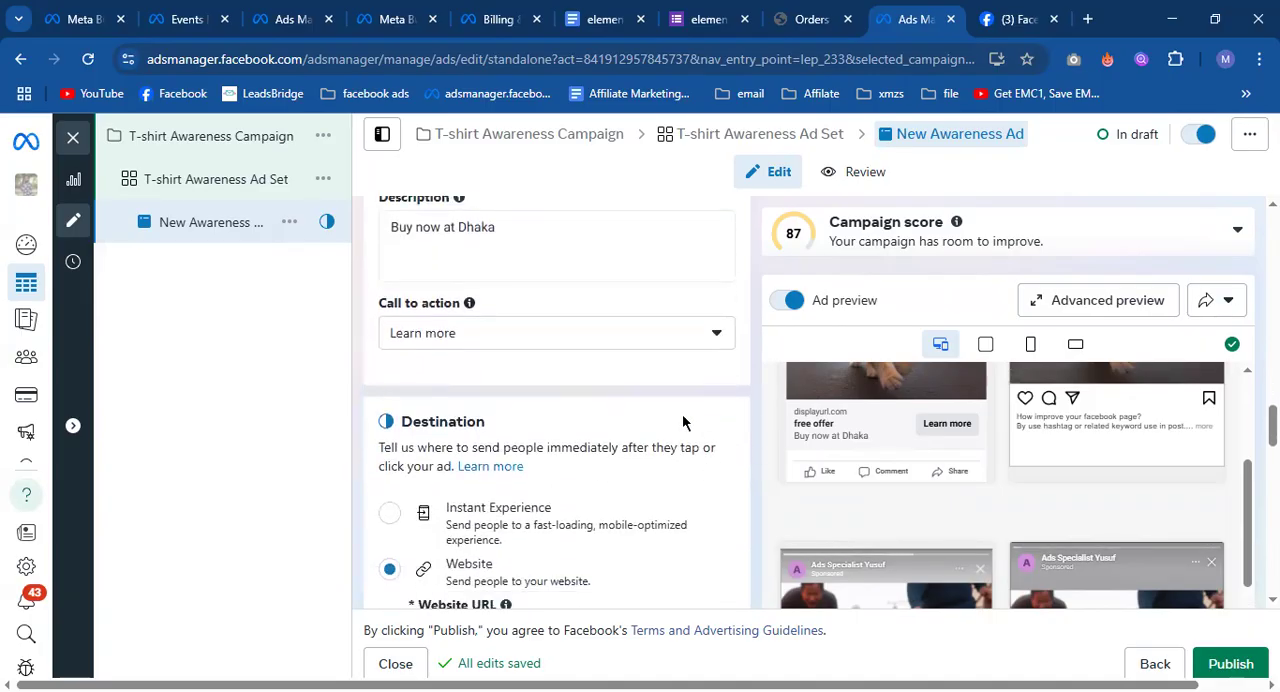
{"action": "left_click", "coordinate": [636, 333]}
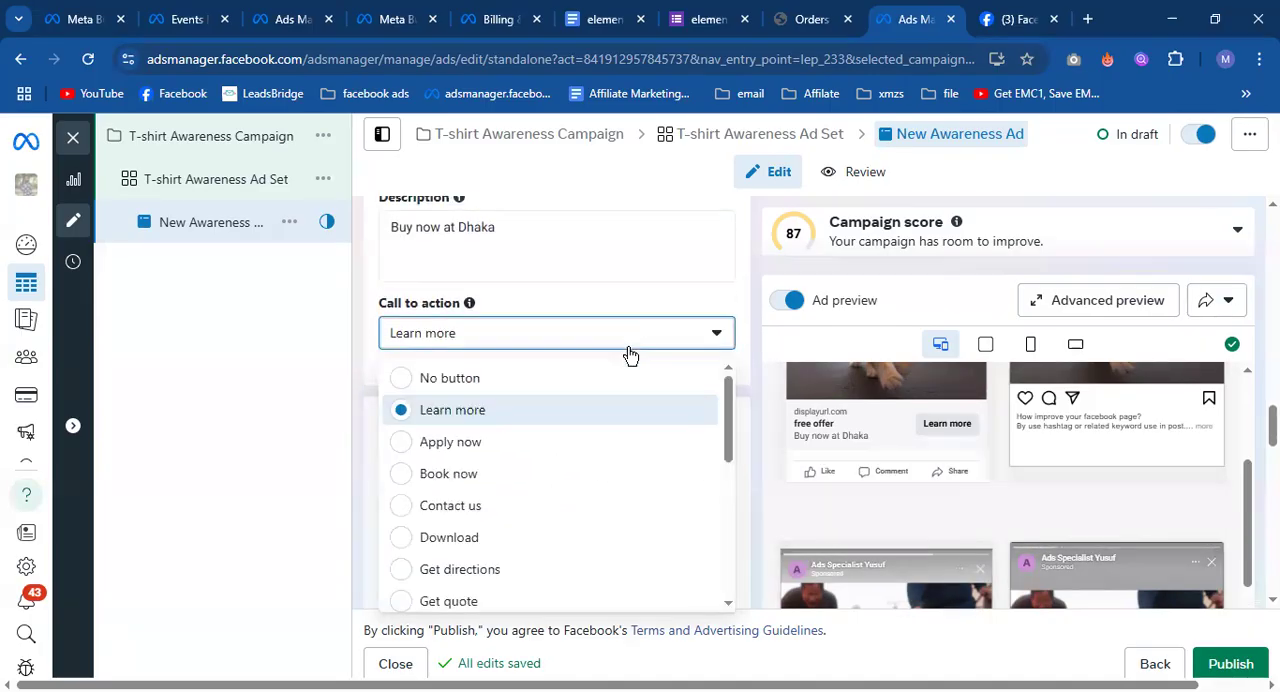
{"action": "left_click", "coordinate": [478, 475]}
Enter google.com as the destination's website URL.
{"action": "scroll", "coordinate": [686, 428], "scroll_direction": "down", "scroll_amount": 3}
{"action": "left_click", "coordinate": [477, 354]}
{"action": "type", "text": "go"}
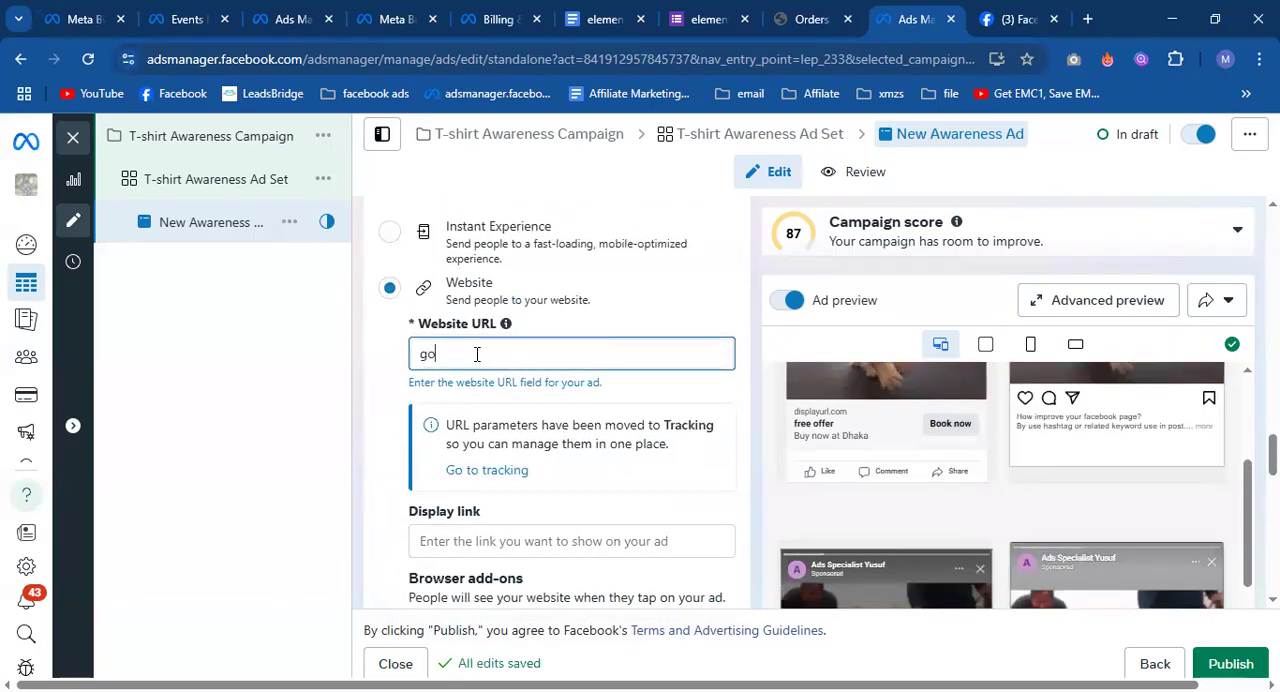
{"action": "type", "text": "ogle"}
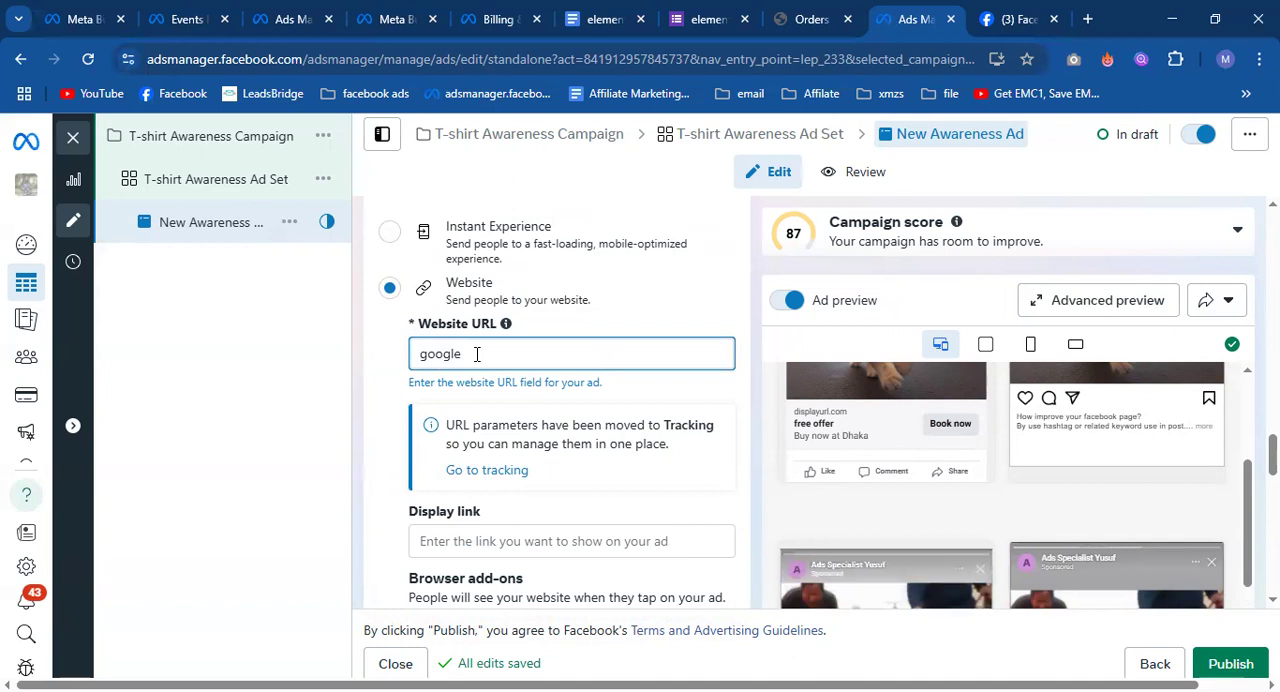
{"action": "type", "text": ".co"}
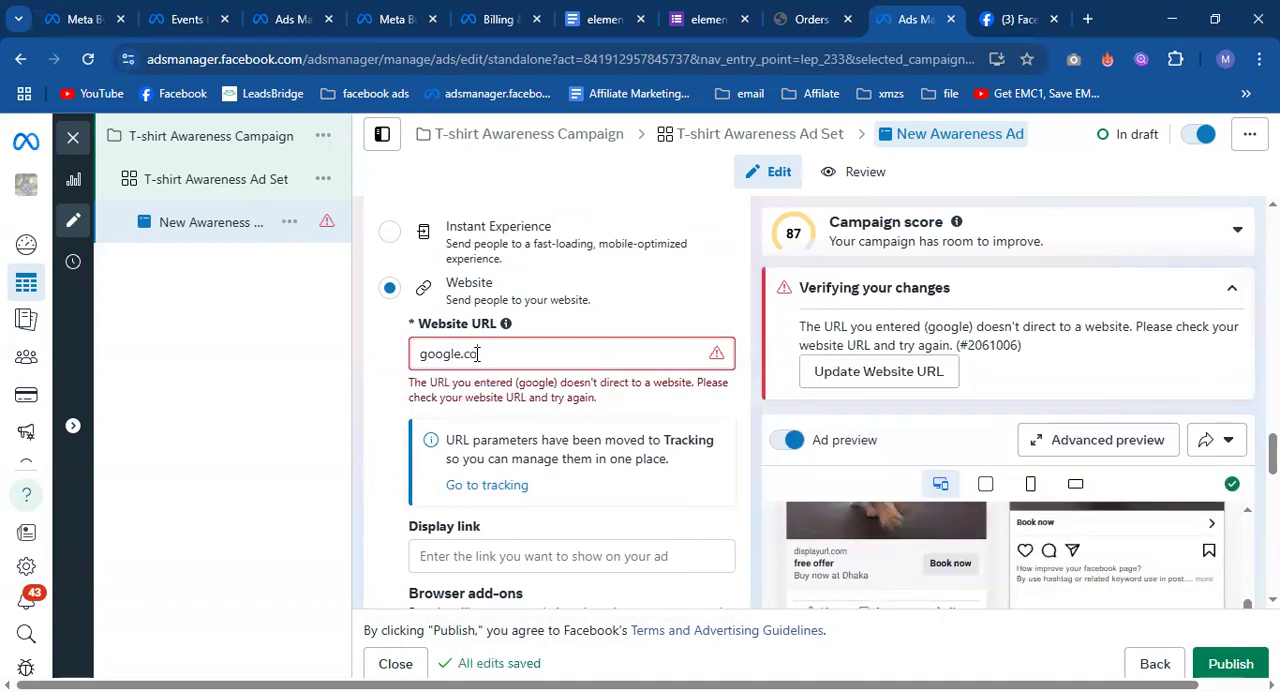
{"action": "type", "text": "m"}
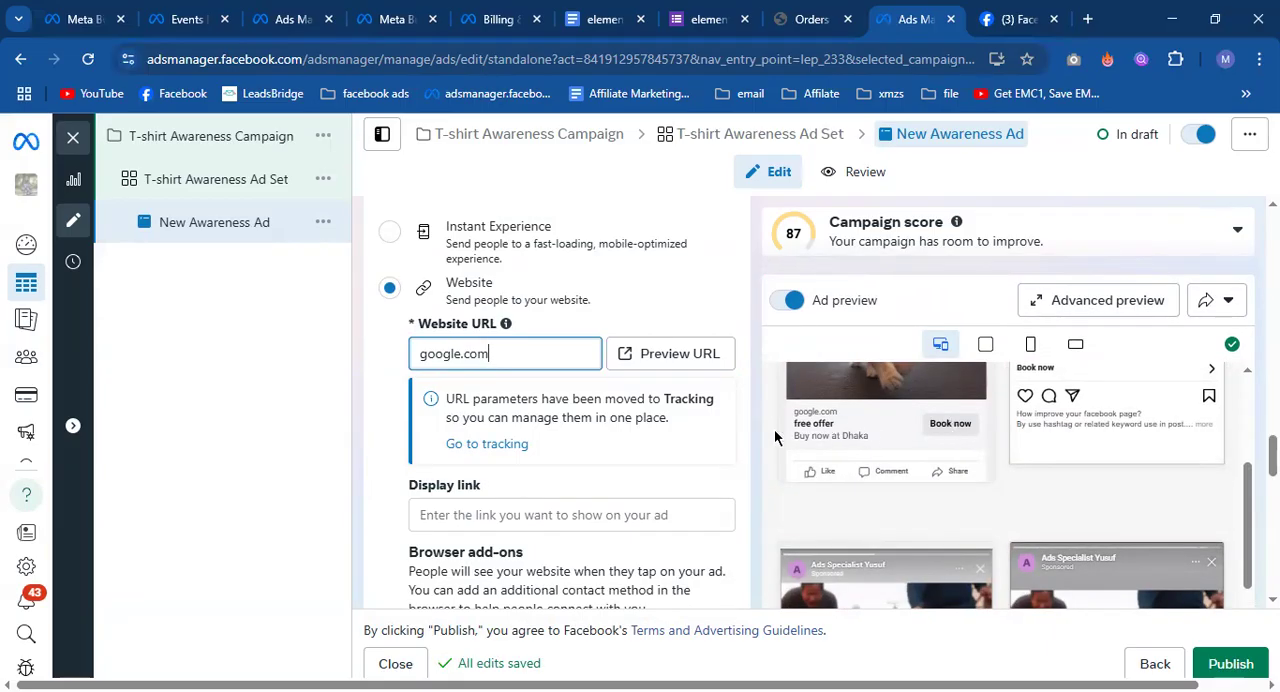
Review the ad's remaining event details, languages, tracking and URL parameter settings alongside the previews.
{"action": "scroll", "coordinate": [774, 430], "scroll_direction": "down", "scroll_amount": 2}
{"action": "scroll", "coordinate": [727, 460], "scroll_direction": "down", "scroll_amount": 2}
{"action": "scroll", "coordinate": [689, 478], "scroll_direction": "down", "scroll_amount": 6}
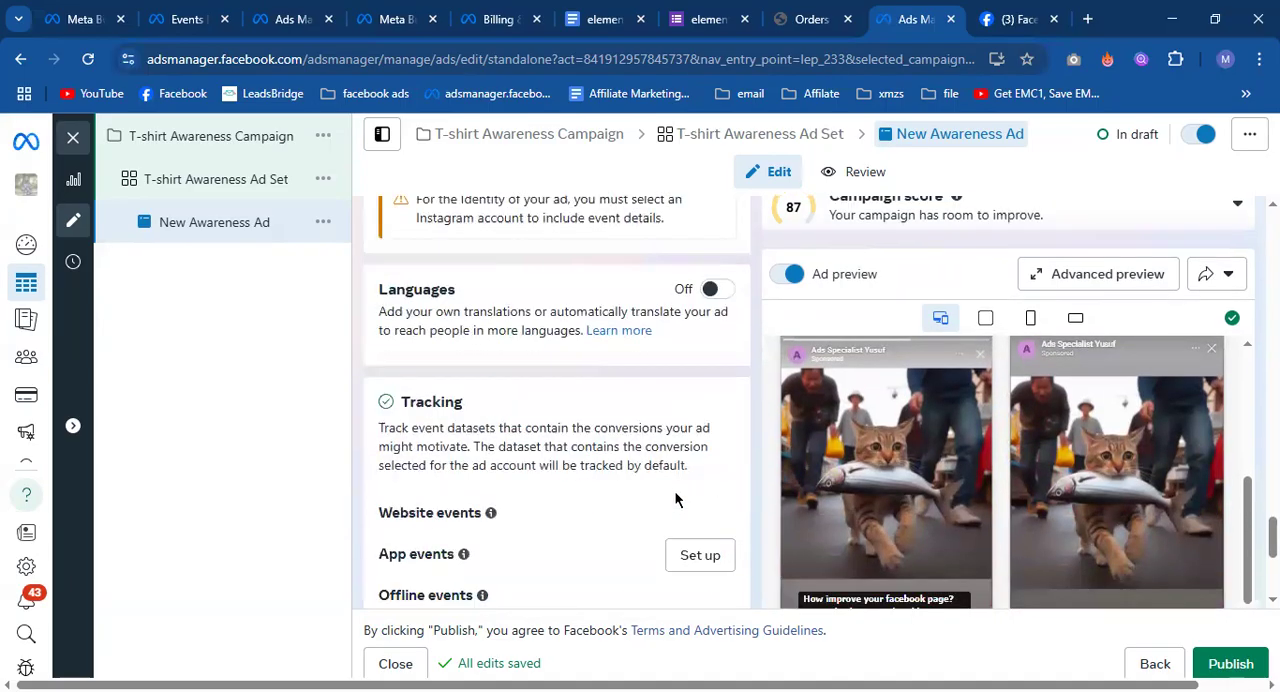
{"action": "scroll", "coordinate": [563, 478], "scroll_direction": "up", "scroll_amount": 2}
{"action": "scroll", "coordinate": [560, 477], "scroll_direction": "up", "scroll_amount": 1}
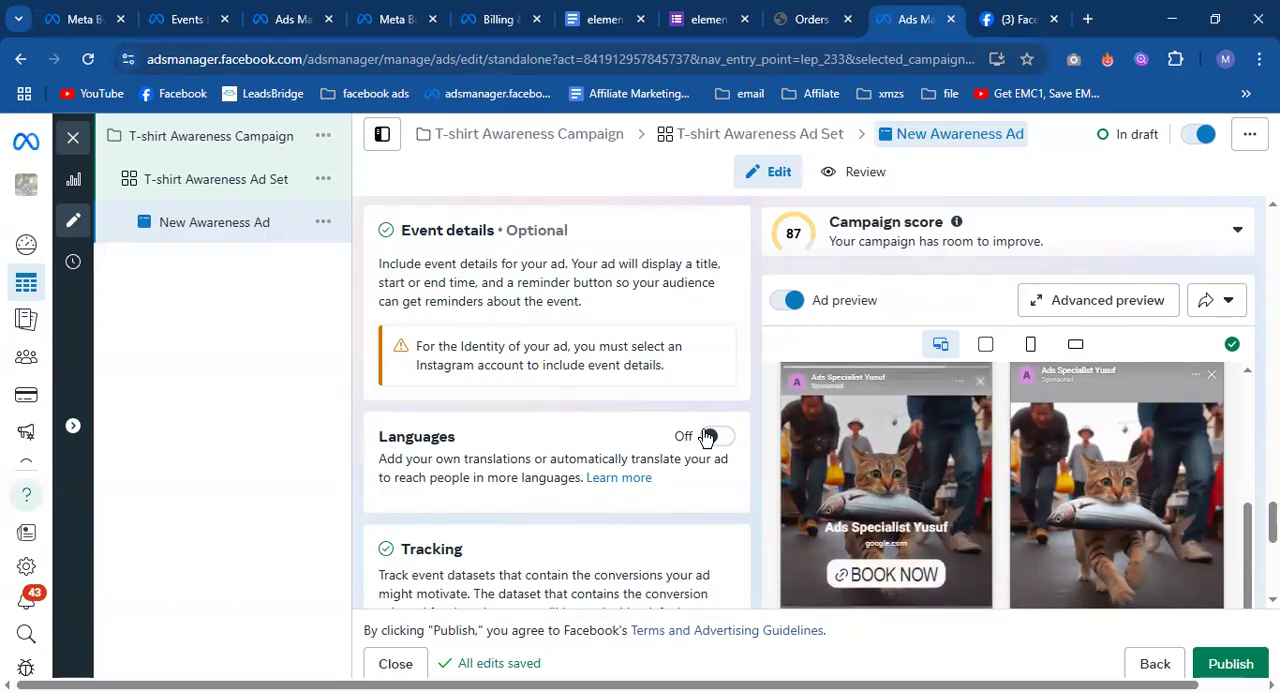
{"action": "scroll", "coordinate": [706, 437], "scroll_direction": "down", "scroll_amount": 5}
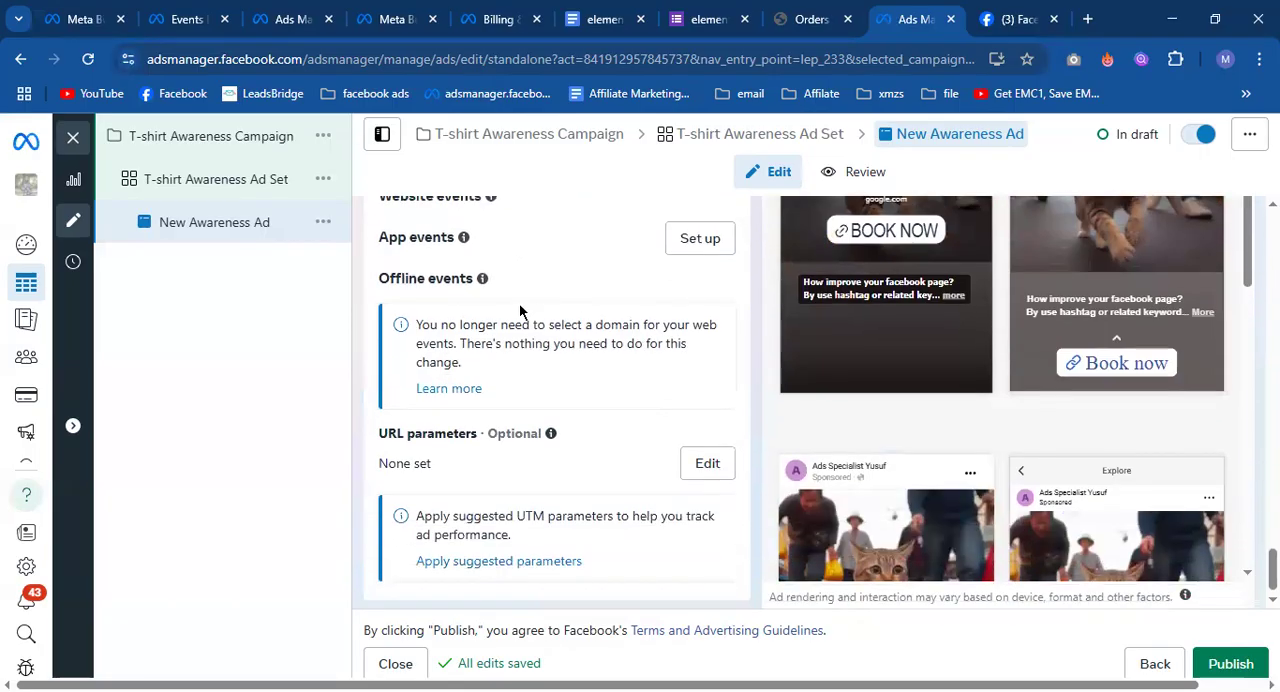
{"action": "scroll", "coordinate": [688, 351], "scroll_direction": "up", "scroll_amount": 5}
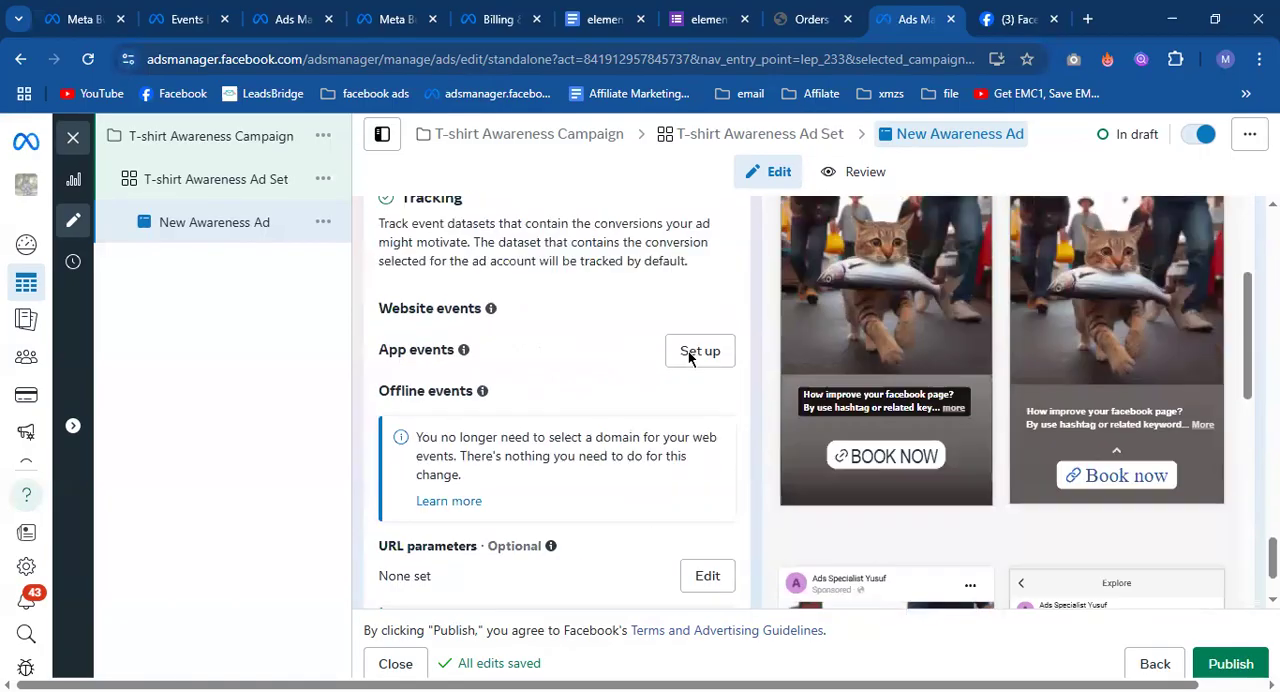
{"action": "scroll", "coordinate": [857, 488], "scroll_direction": "down", "scroll_amount": 2}
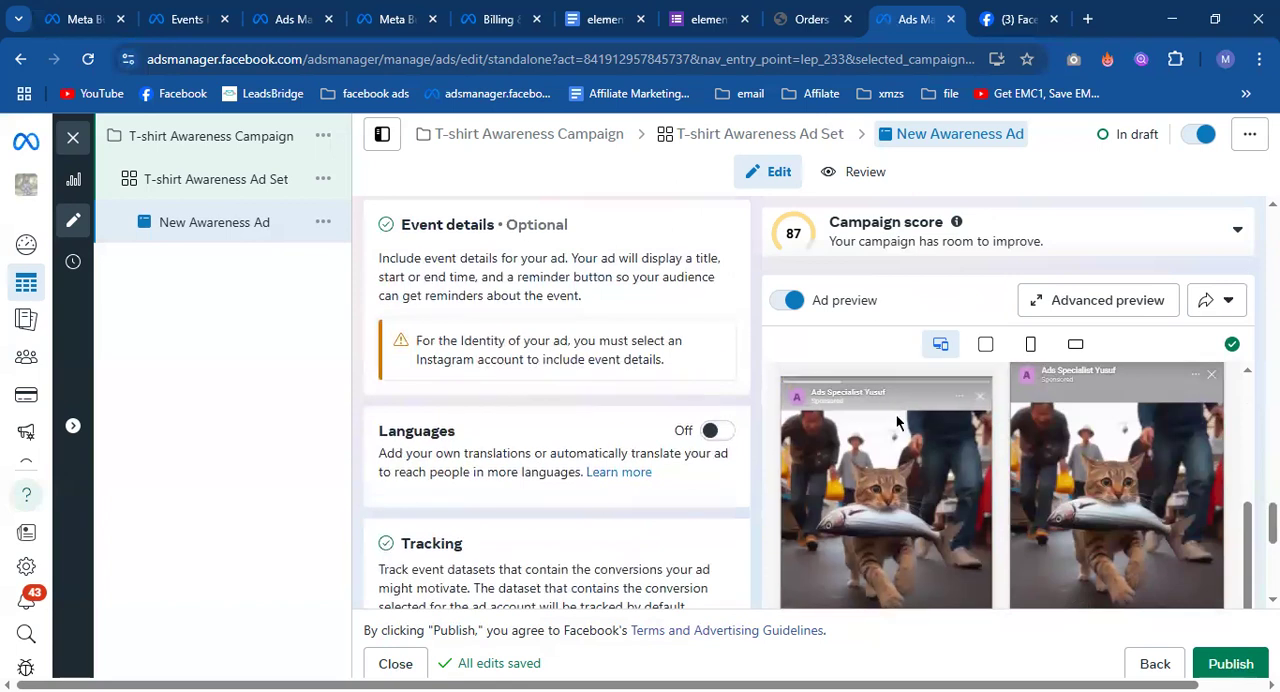
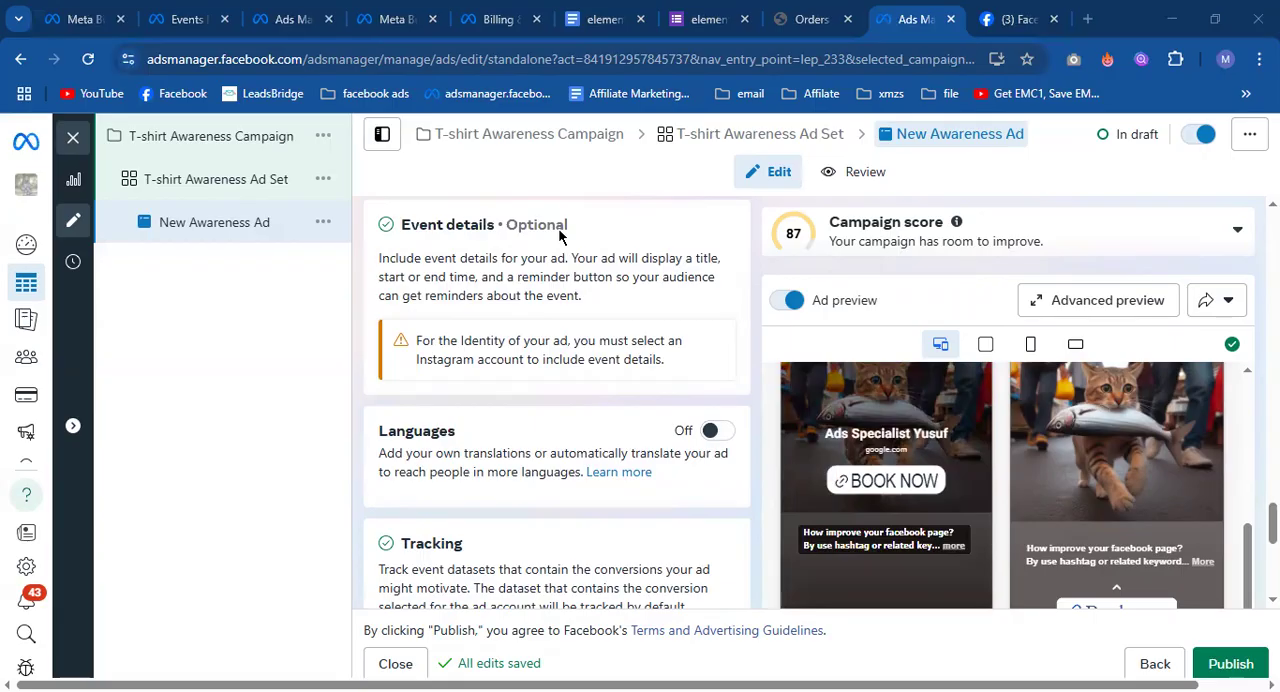
Examine the ad's tracking events and URL parameters, its media and text settings, and the Identity section with the ad previews.
{"action": "scroll", "coordinate": [580, 434], "scroll_direction": "down", "scroll_amount": 4}
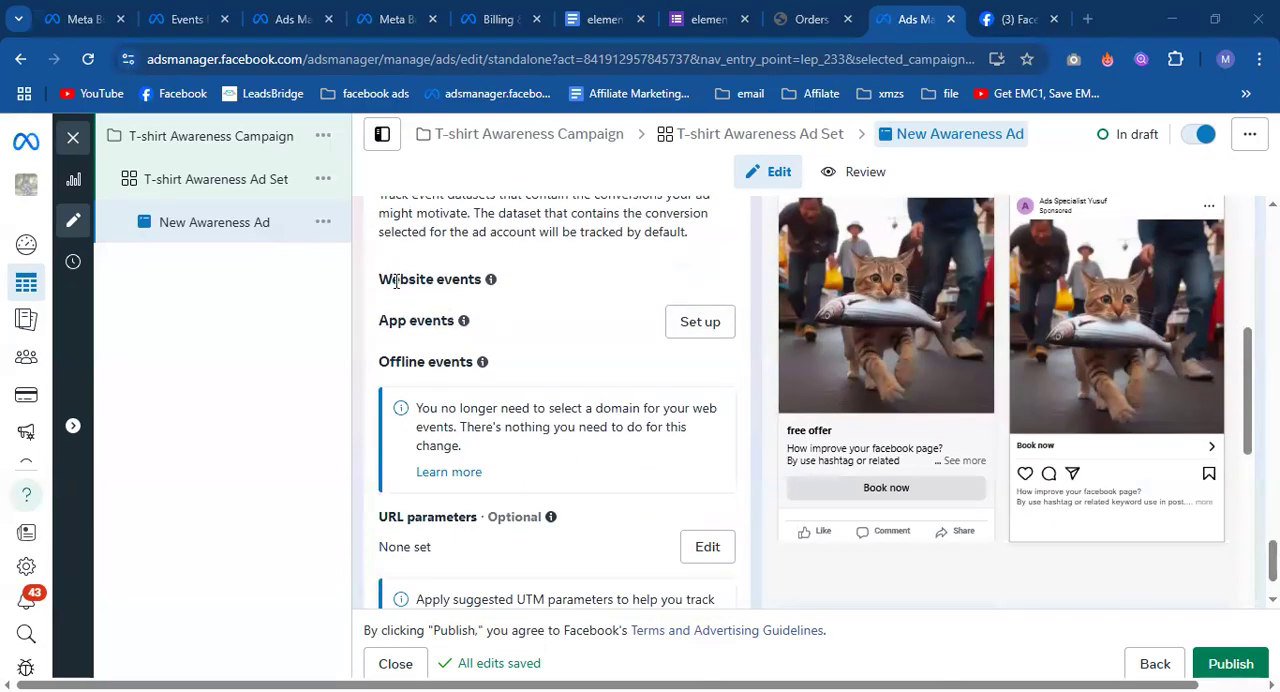
{"action": "mouse_move", "coordinate": [482, 362]}
{"action": "scroll", "coordinate": [485, 375], "scroll_direction": "down", "scroll_amount": 1}
{"action": "scroll", "coordinate": [477, 447], "scroll_direction": "down", "scroll_amount": 2}
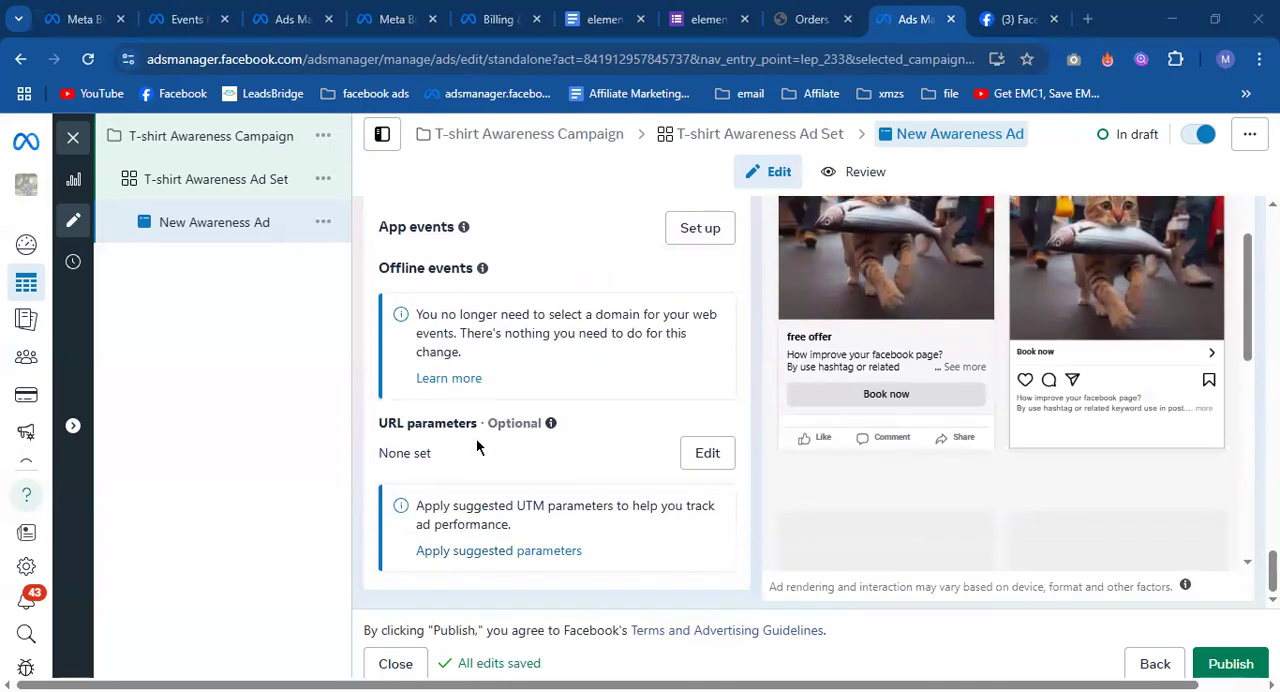
{"action": "scroll", "coordinate": [400, 478], "scroll_direction": "up", "scroll_amount": 6}
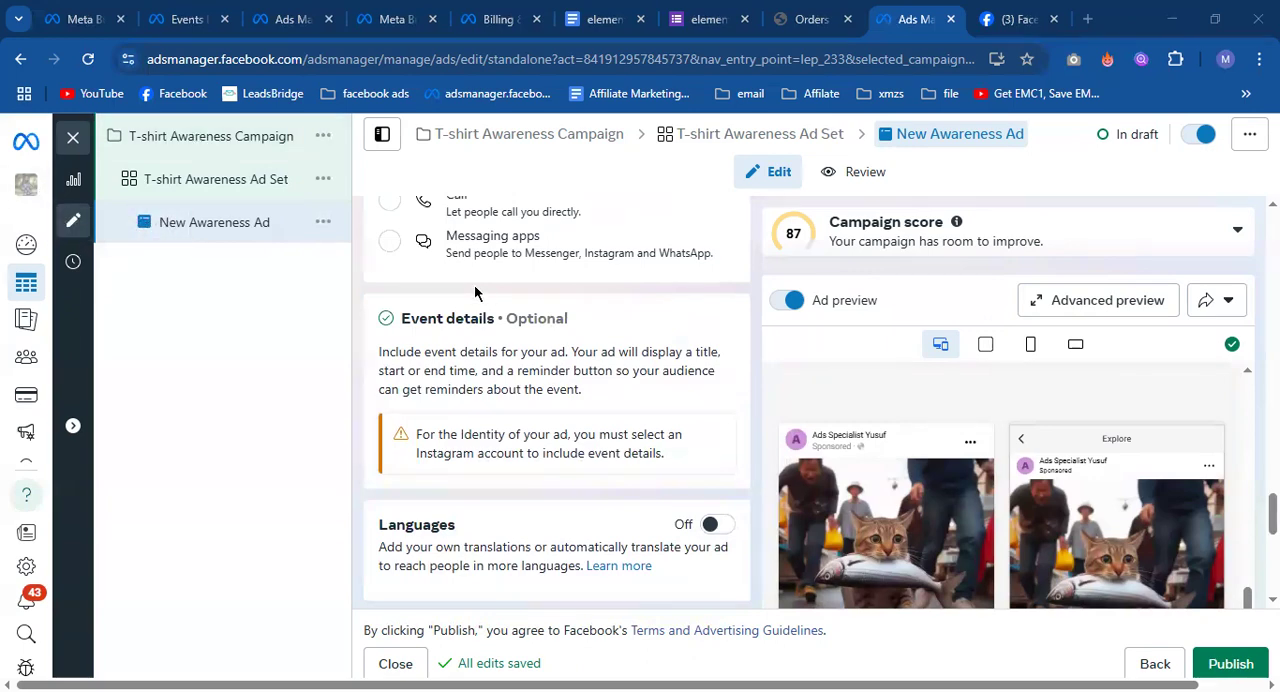
{"action": "scroll", "coordinate": [586, 368], "scroll_direction": "up", "scroll_amount": 8}
{"action": "scroll", "coordinate": [586, 368], "scroll_direction": "up", "scroll_amount": 10}
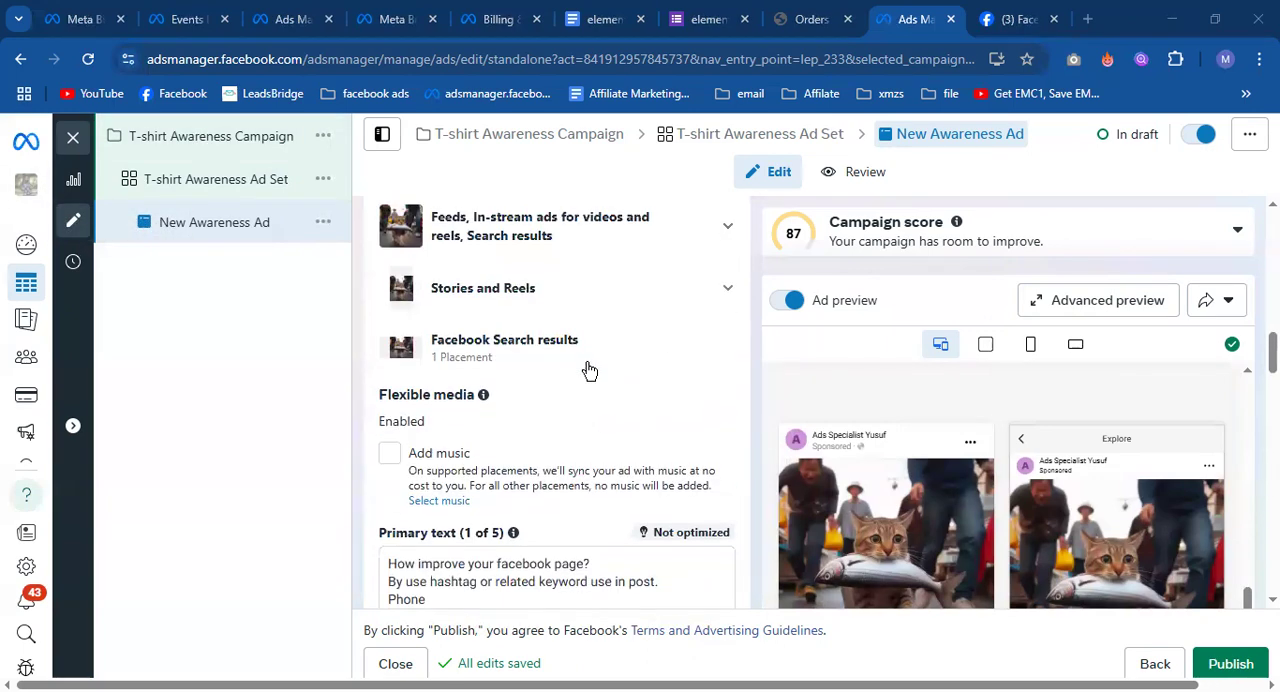
{"action": "scroll", "coordinate": [589, 371], "scroll_direction": "up", "scroll_amount": 3}
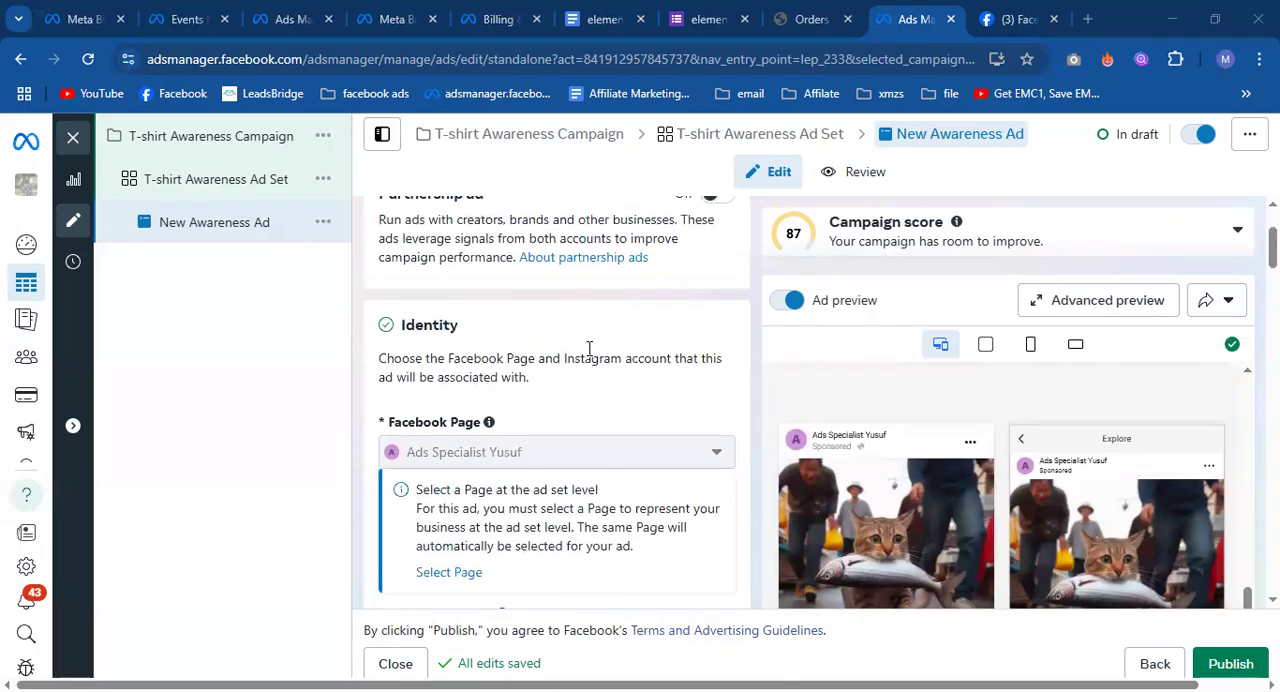
{"action": "scroll", "coordinate": [872, 443], "scroll_direction": "down", "scroll_amount": 3}
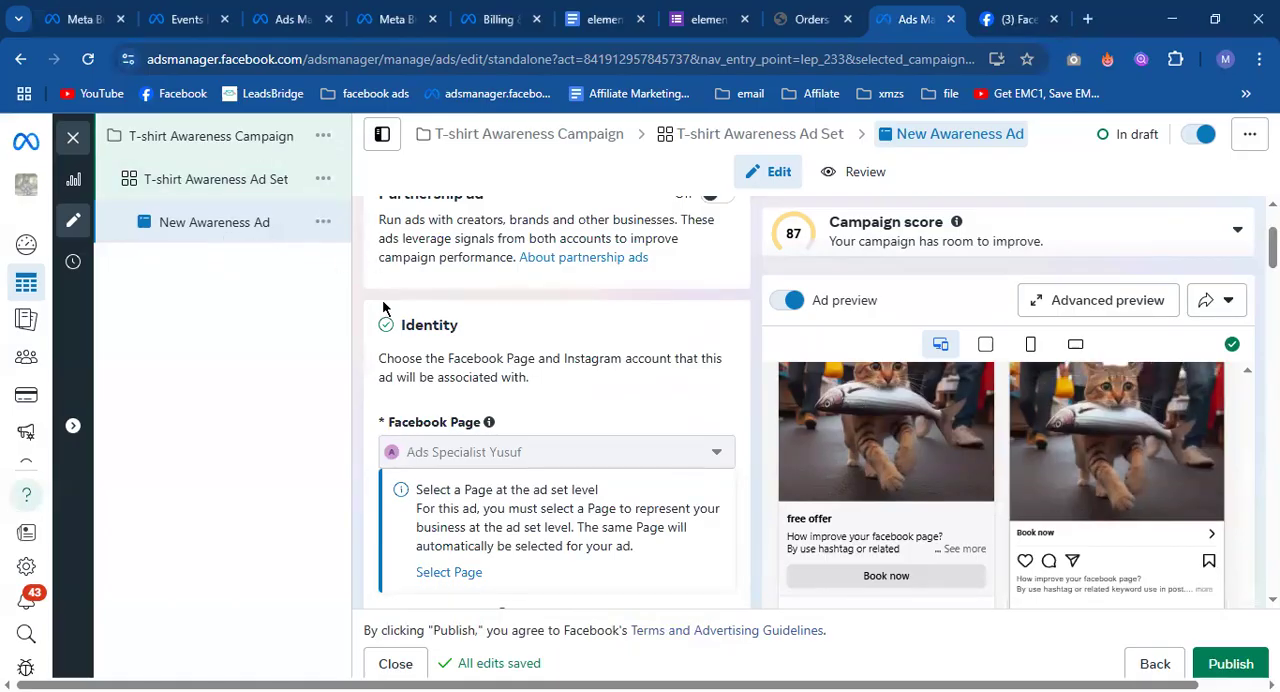
Start duplicating the New Awareness Ad and review the campaign, ad set and copy options.
{"action": "left_click", "coordinate": [325, 235]}
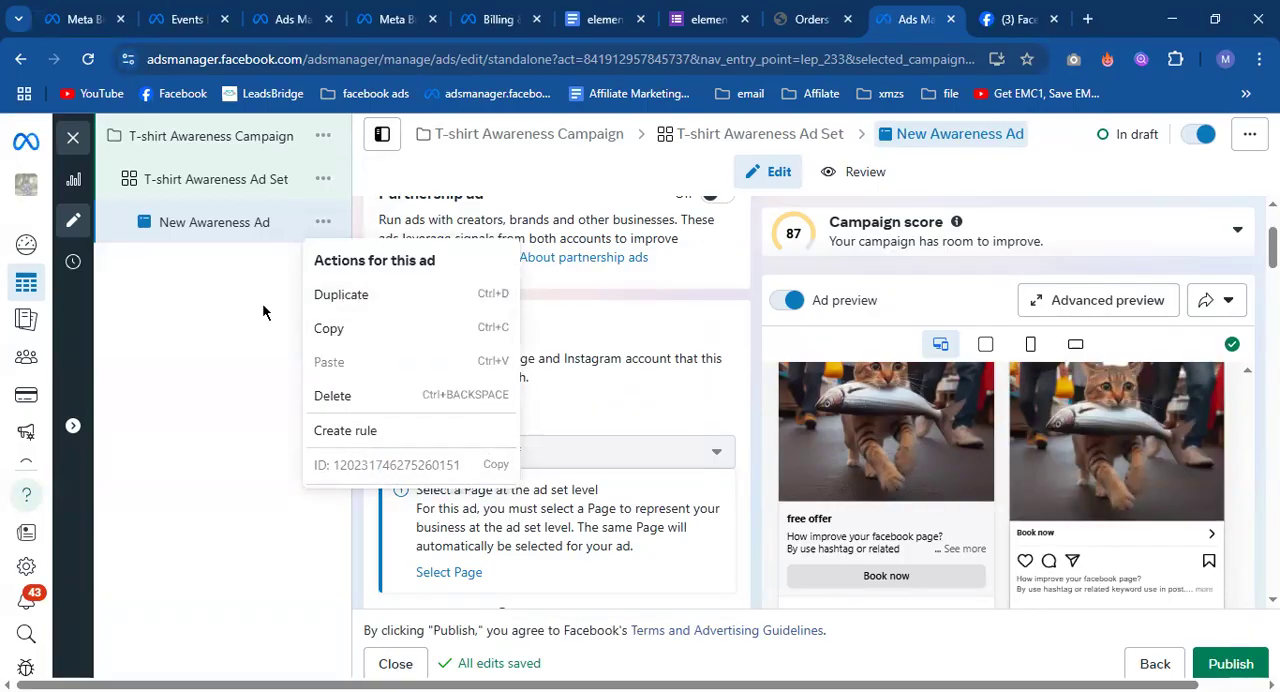
{"action": "left_click", "coordinate": [328, 297]}
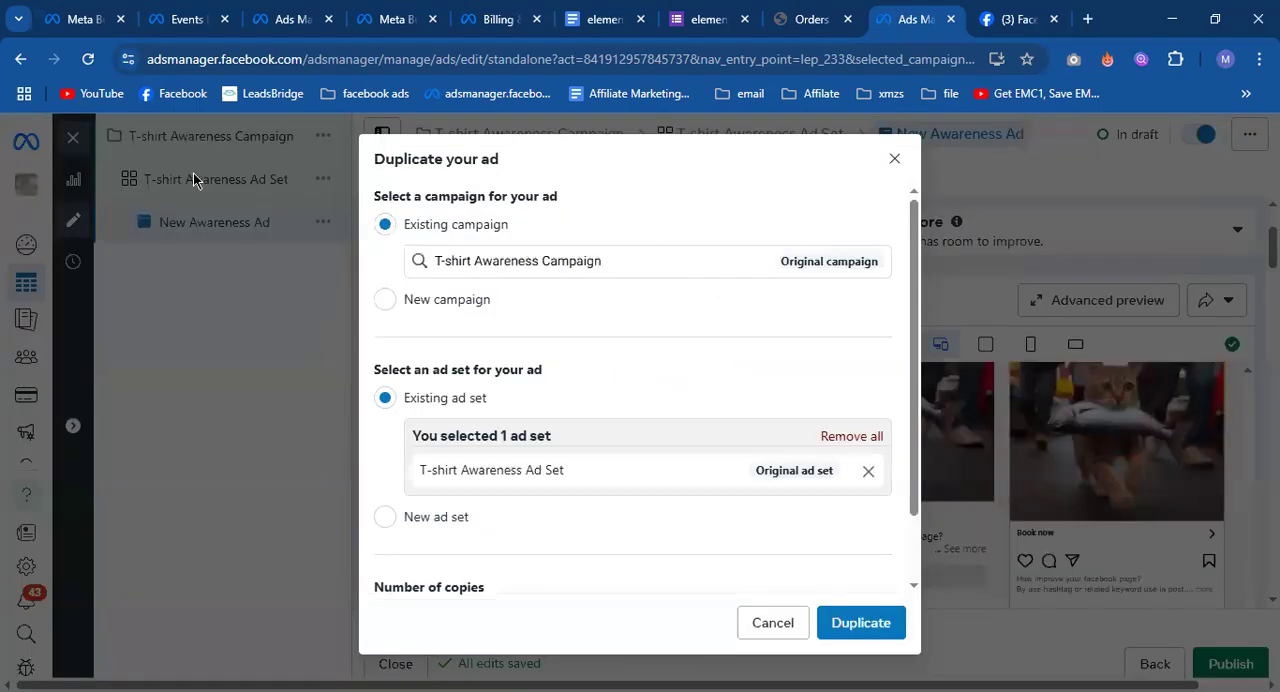
{"action": "scroll", "coordinate": [526, 351], "scroll_direction": "down", "scroll_amount": 1}
{"action": "scroll", "coordinate": [522, 353], "scroll_direction": "up", "scroll_amount": 1}
{"action": "scroll", "coordinate": [551, 410], "scroll_direction": "down", "scroll_amount": 2}
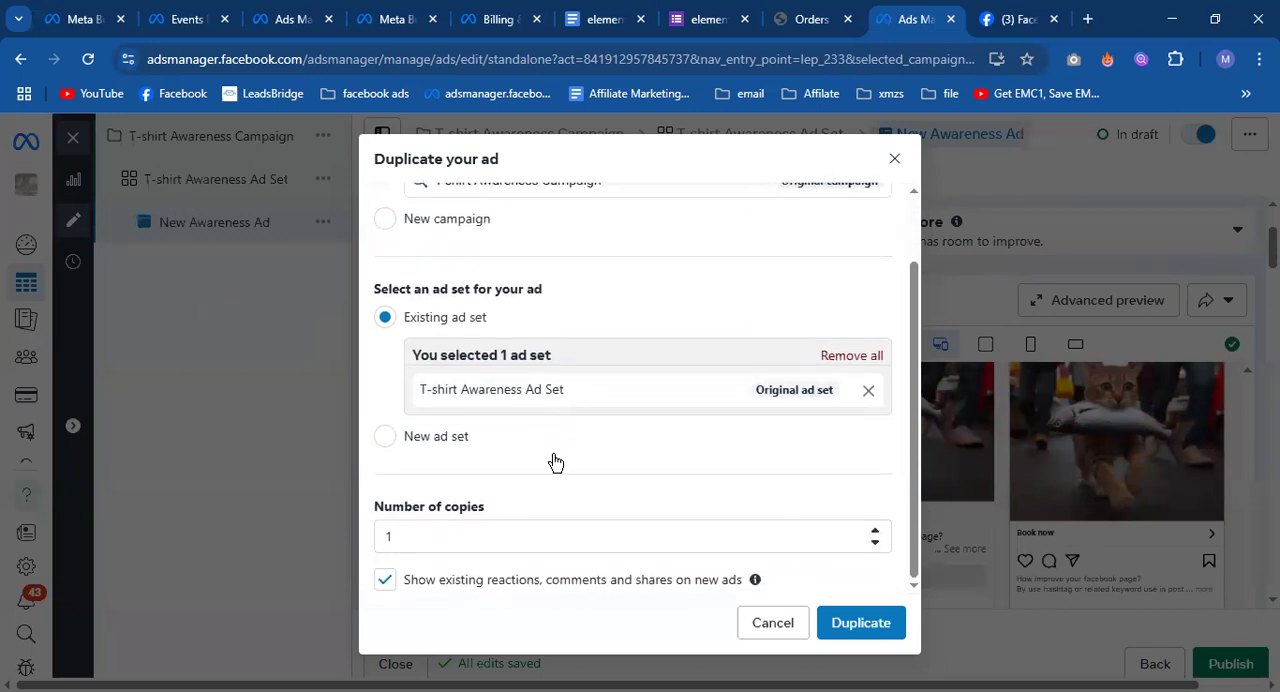
{"action": "scroll", "coordinate": [626, 337], "scroll_direction": "up", "scroll_amount": 2}
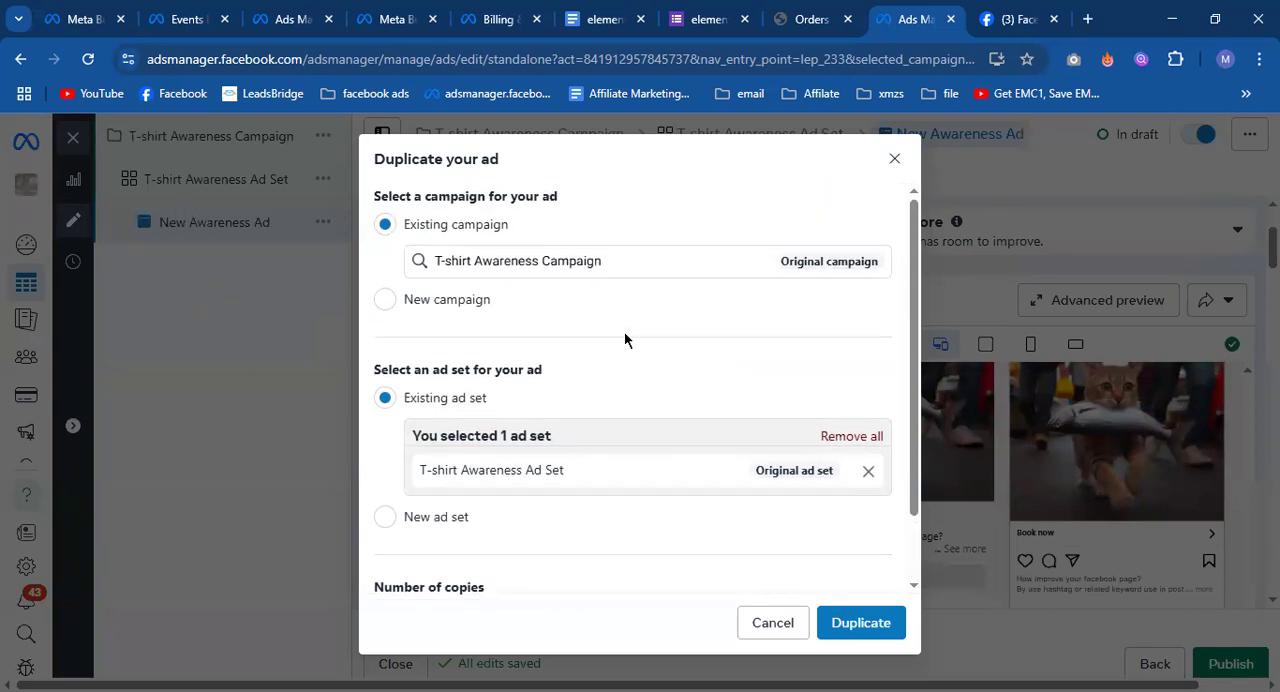
Reselect the existing T-shirt Awareness Campaign and T-shirt Awareness Ad Set as the destination for the duplicated ad.
{"action": "triple_click", "coordinate": [615, 262]}
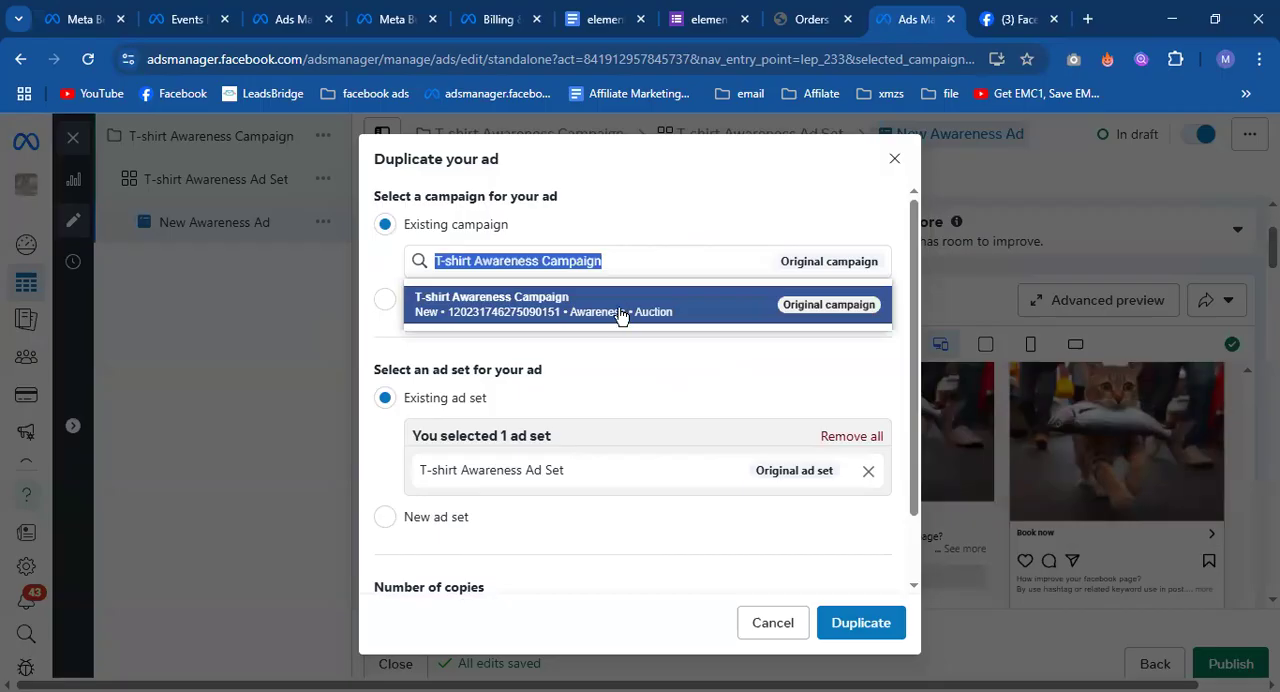
{"action": "key", "text": "BackSpace"}
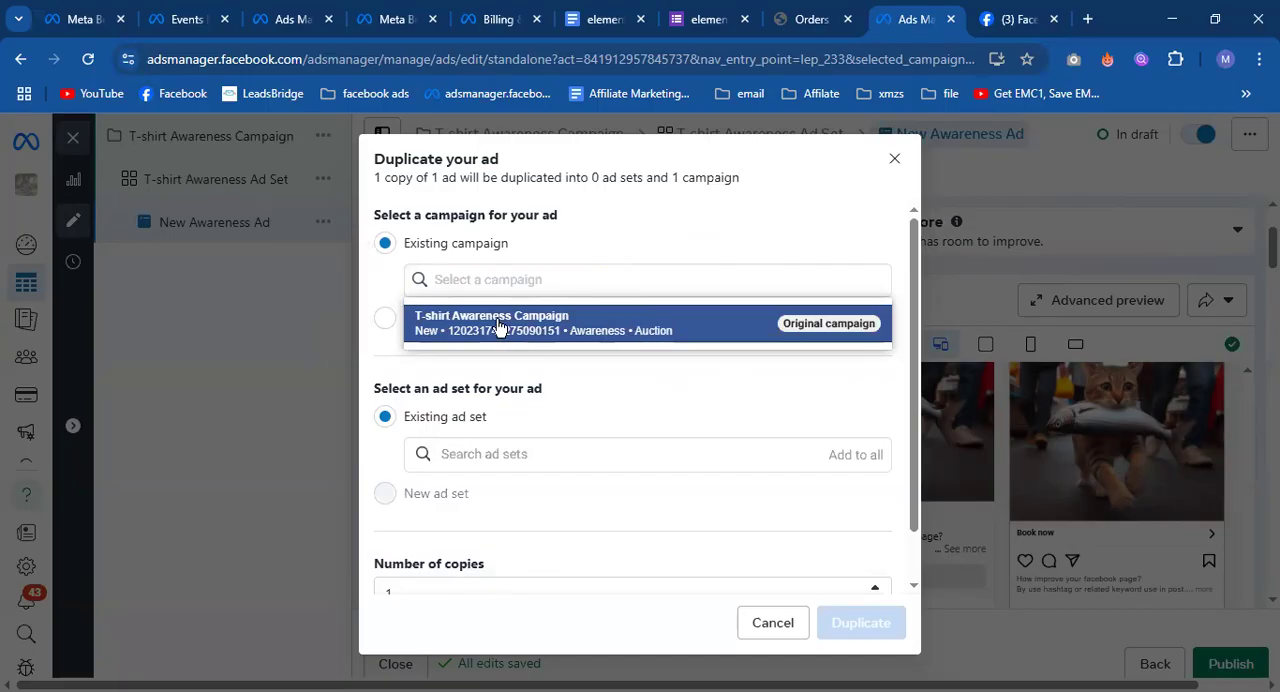
{"action": "left_click", "coordinate": [597, 325]}
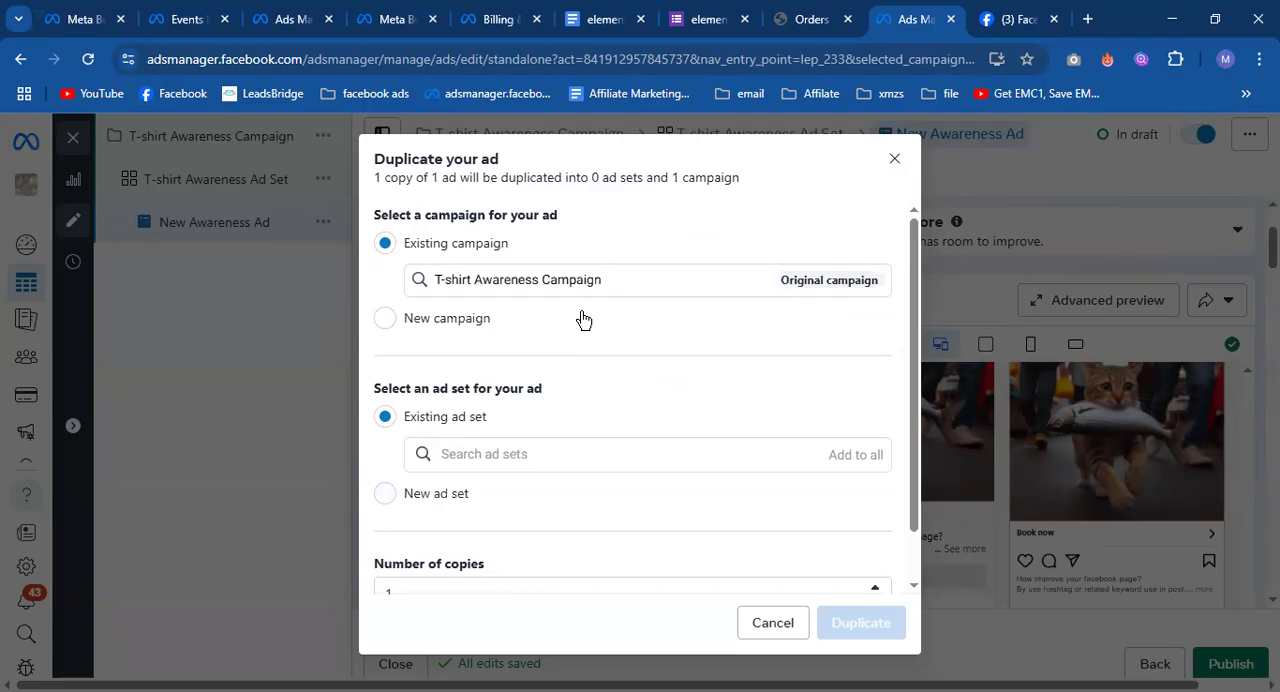
{"action": "scroll", "coordinate": [545, 330], "scroll_direction": "down", "scroll_amount": 1}
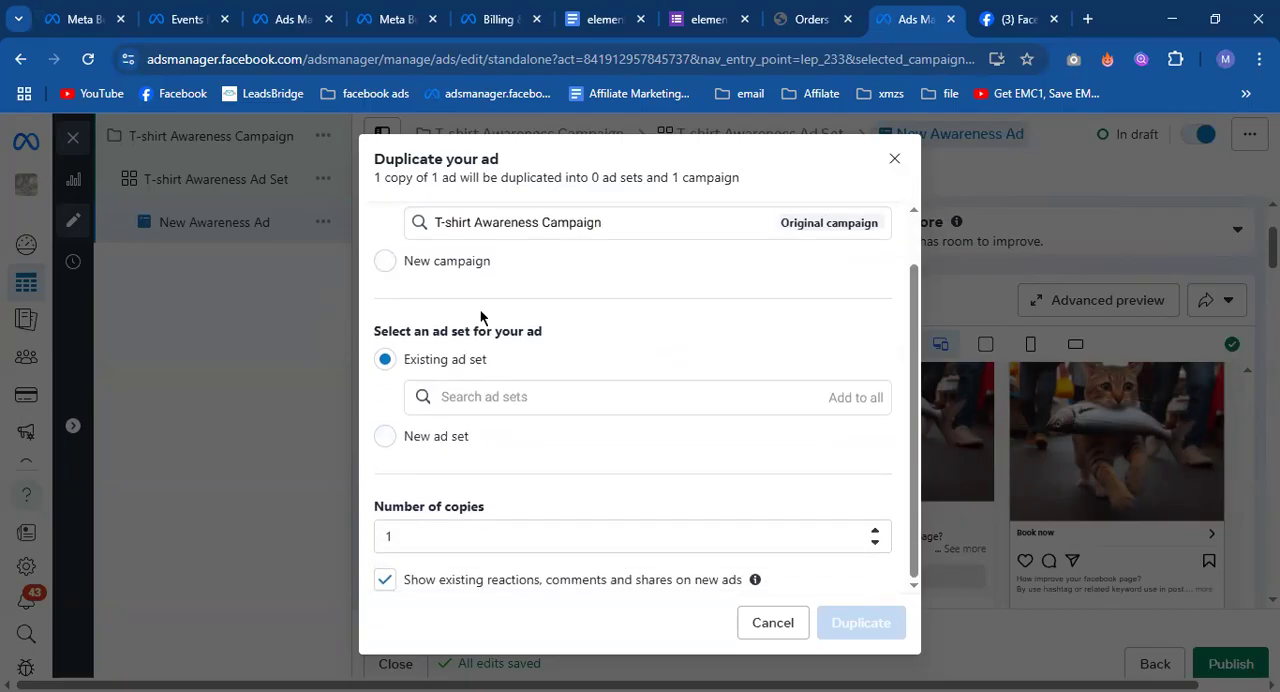
{"action": "left_click", "coordinate": [571, 397]}
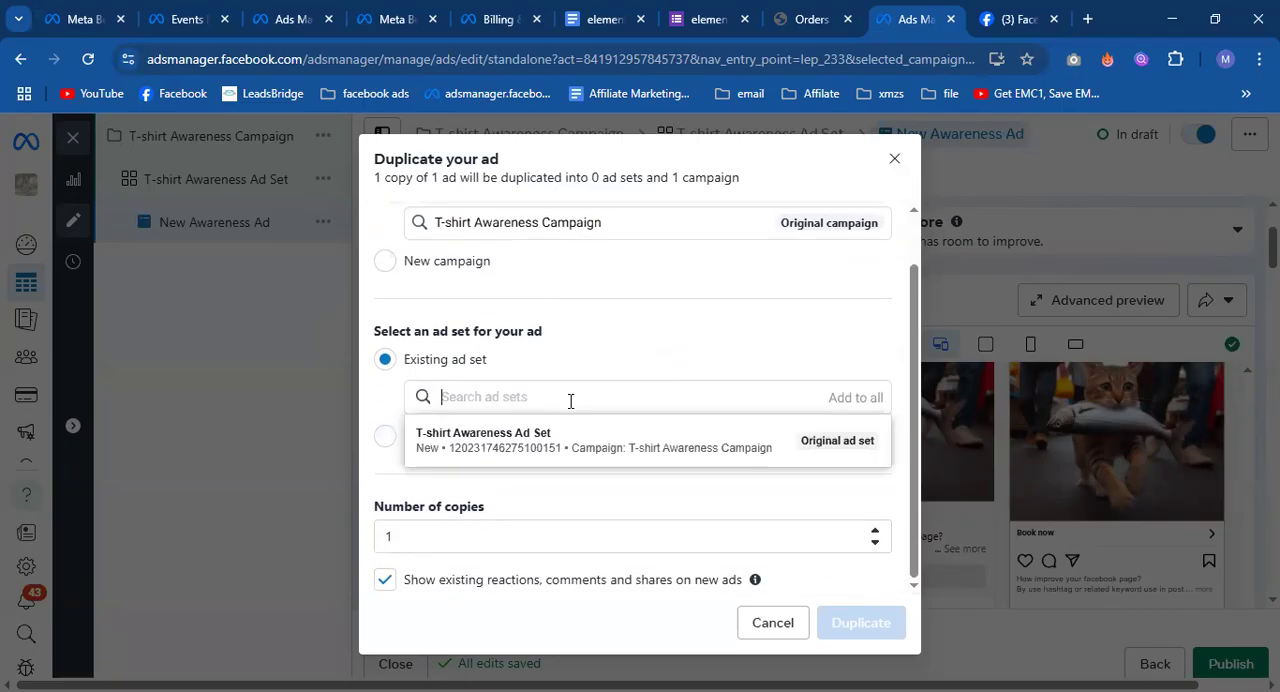
{"action": "left_click", "coordinate": [585, 450]}
{"action": "scroll", "coordinate": [709, 582], "scroll_direction": "up", "scroll_amount": 1}
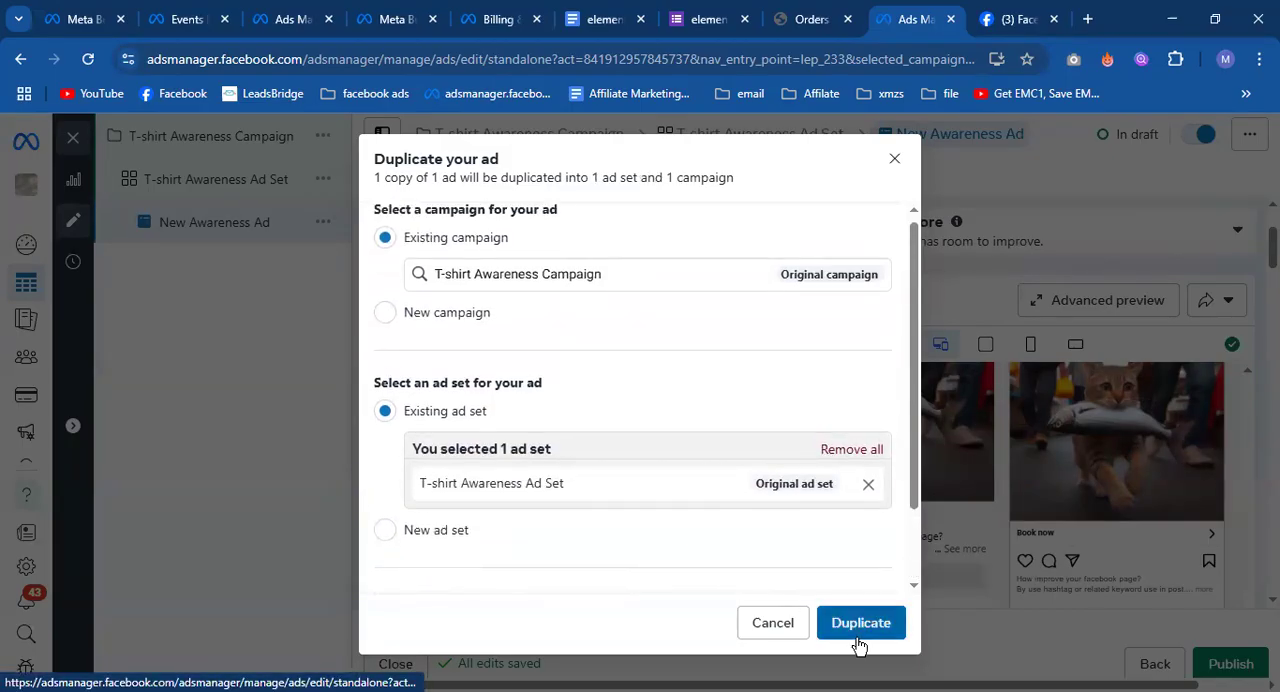
Set the number of copies to 1 and duplicate the ad.
{"action": "scroll", "coordinate": [491, 545], "scroll_direction": "down", "scroll_amount": 2}
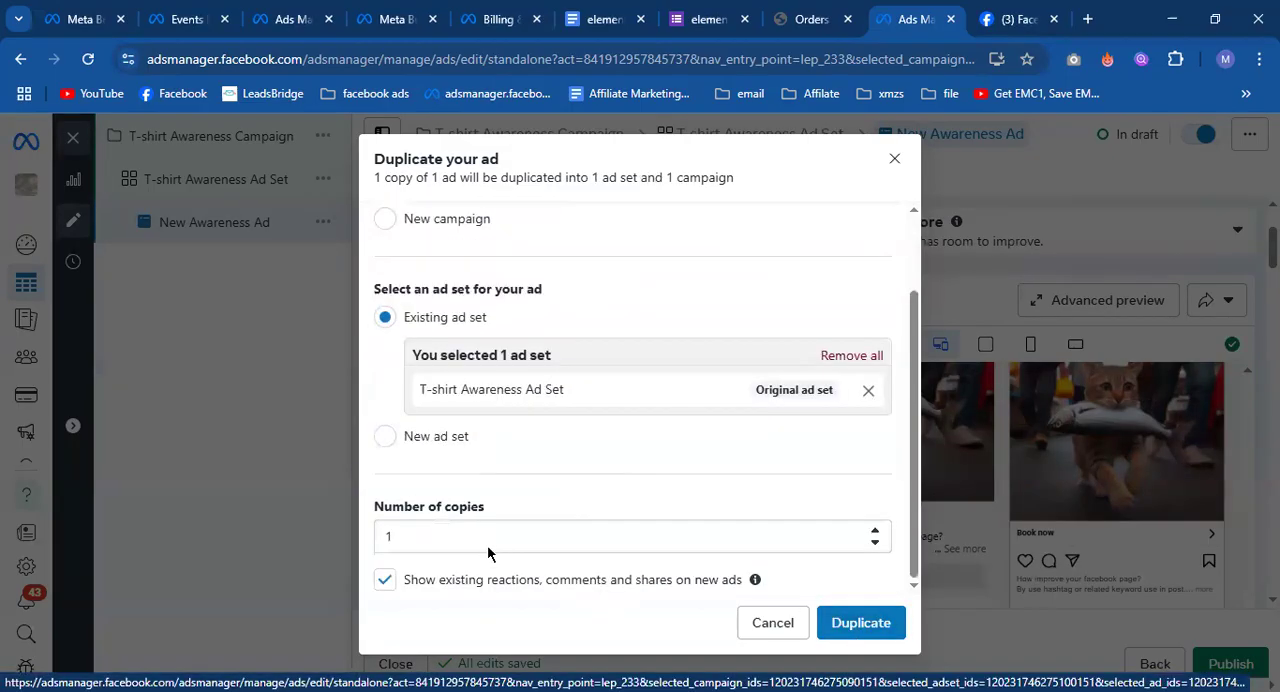
{"action": "left_click", "coordinate": [405, 532]}
{"action": "type", "text": "0"}
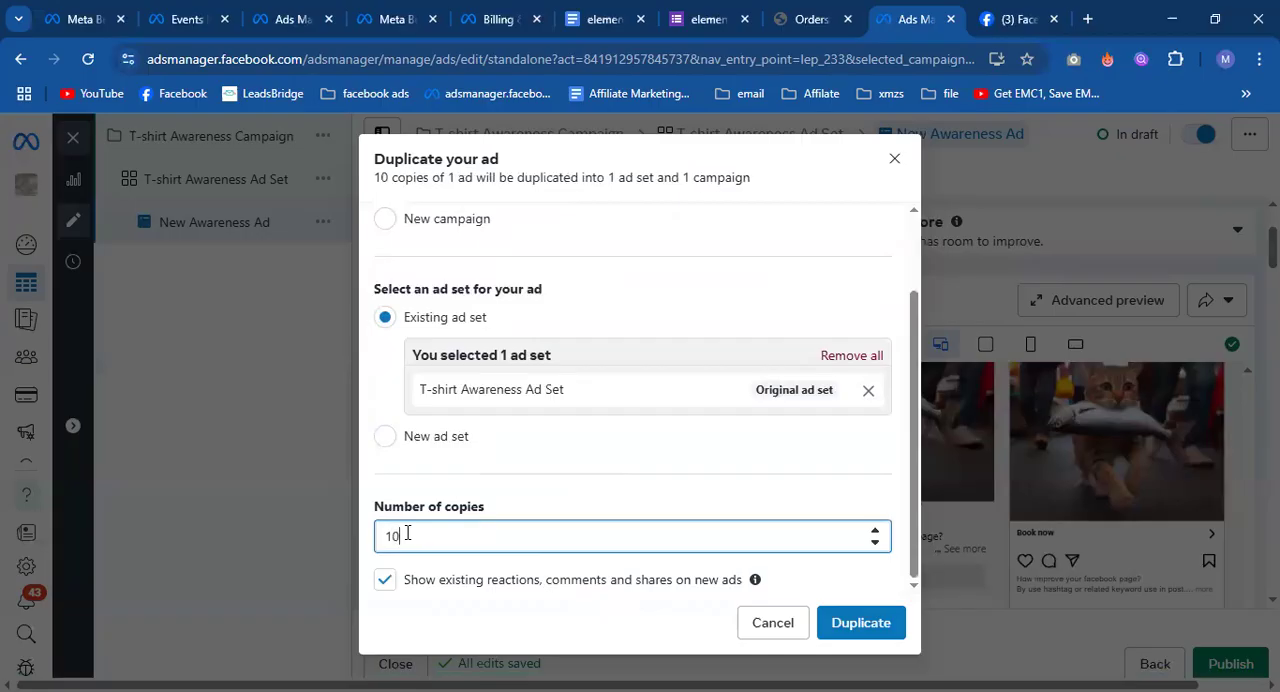
{"action": "key", "text": "BackSpace"}
{"action": "key", "text": "BackSpace"}
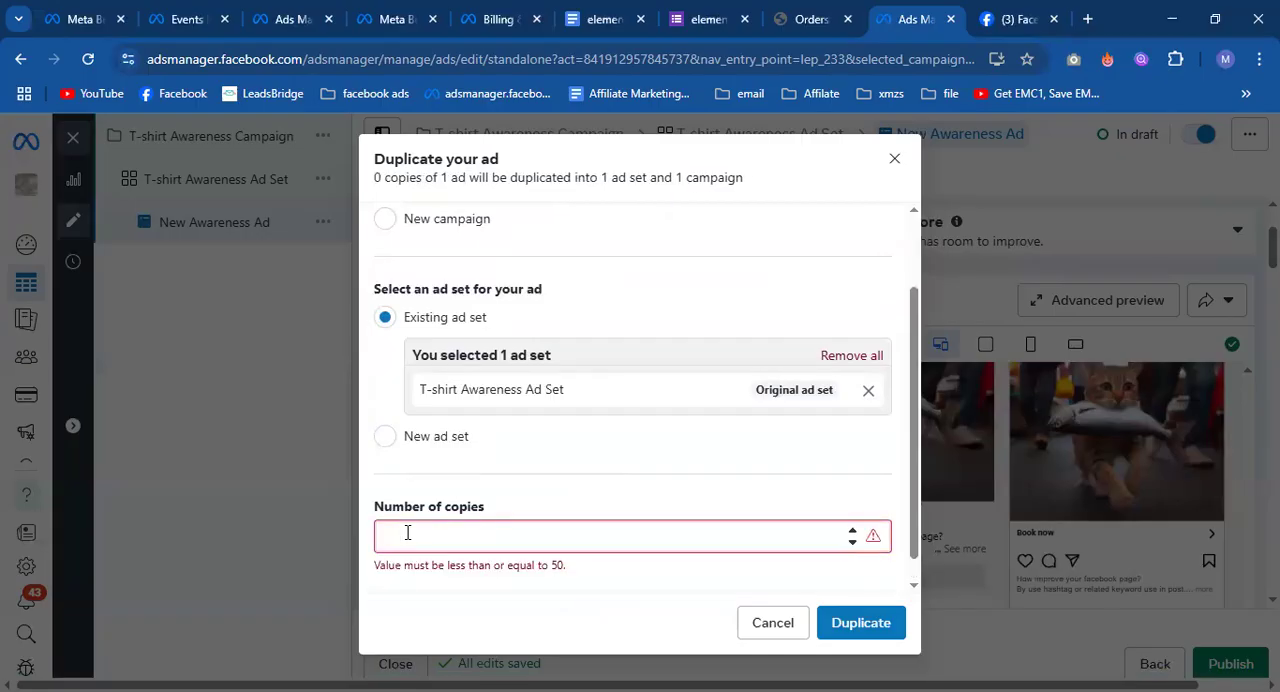
{"action": "type", "text": "1"}
{"action": "left_click", "coordinate": [835, 620]}
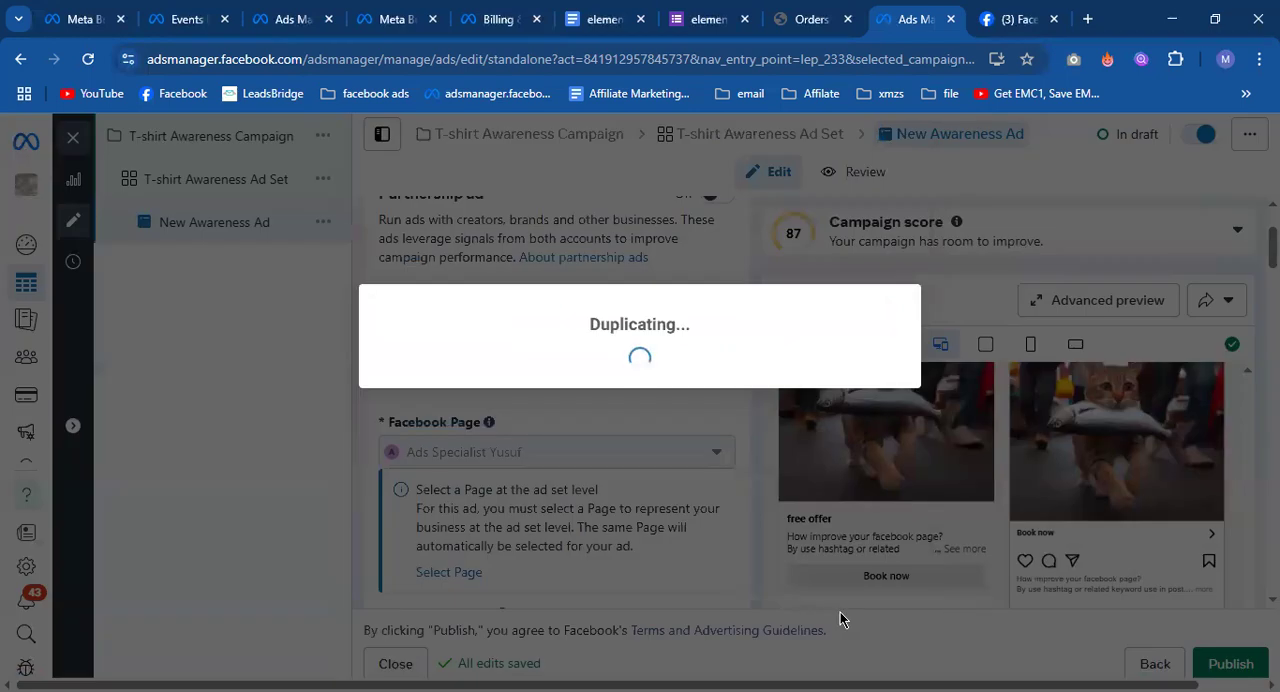
Rename the duplicated ad as "2nd New Awareness Ad".
{"action": "scroll", "coordinate": [543, 335], "scroll_direction": "up", "scroll_amount": 2}
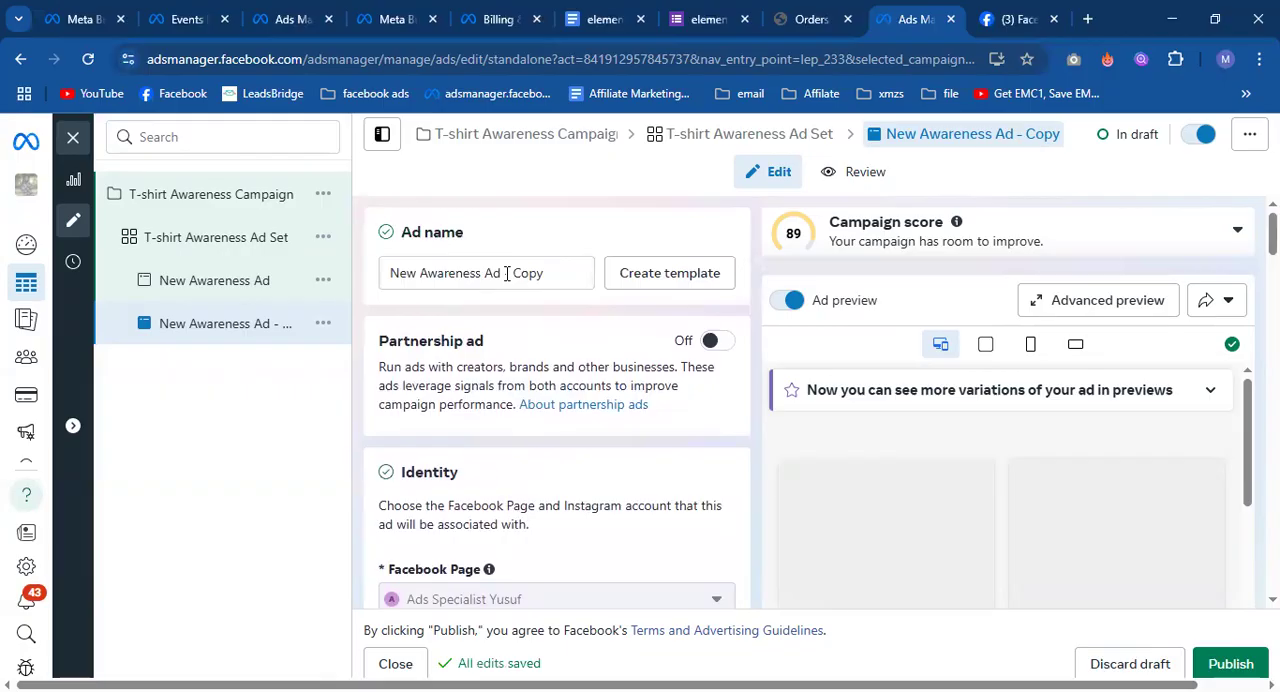
{"action": "left_click_drag", "start_coordinate": [510, 275], "coordinate": [559, 276]}
{"action": "key", "text": "BackSpace"}
{"action": "key", "text": "BackSpace"}
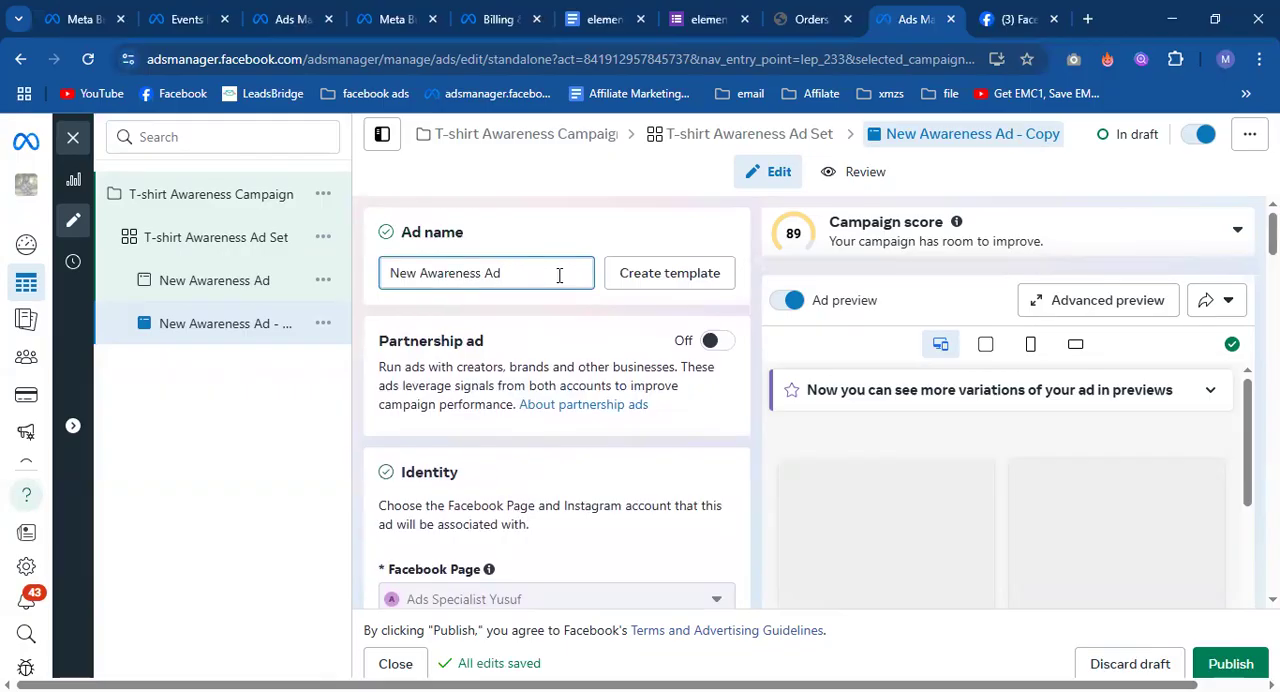
{"action": "key", "text": "Home"}
{"action": "type", "text": "2nd"}
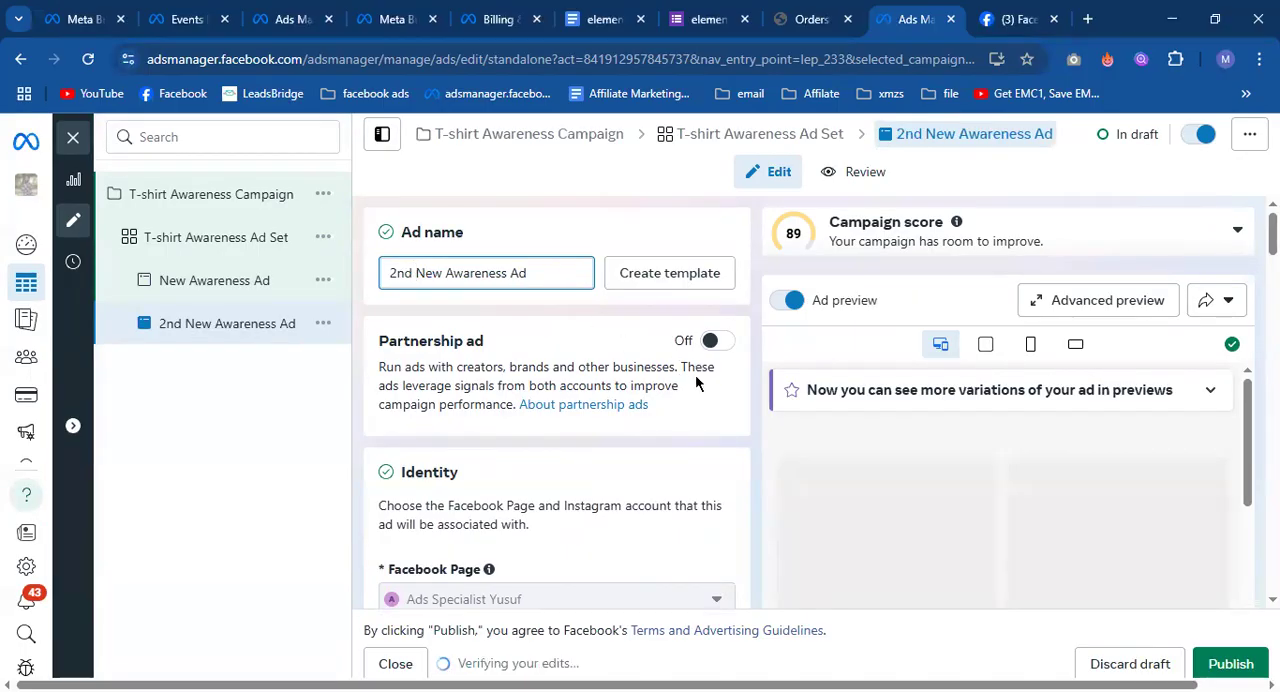
{"action": "scroll", "coordinate": [695, 374], "scroll_direction": "down", "scroll_amount": 5}
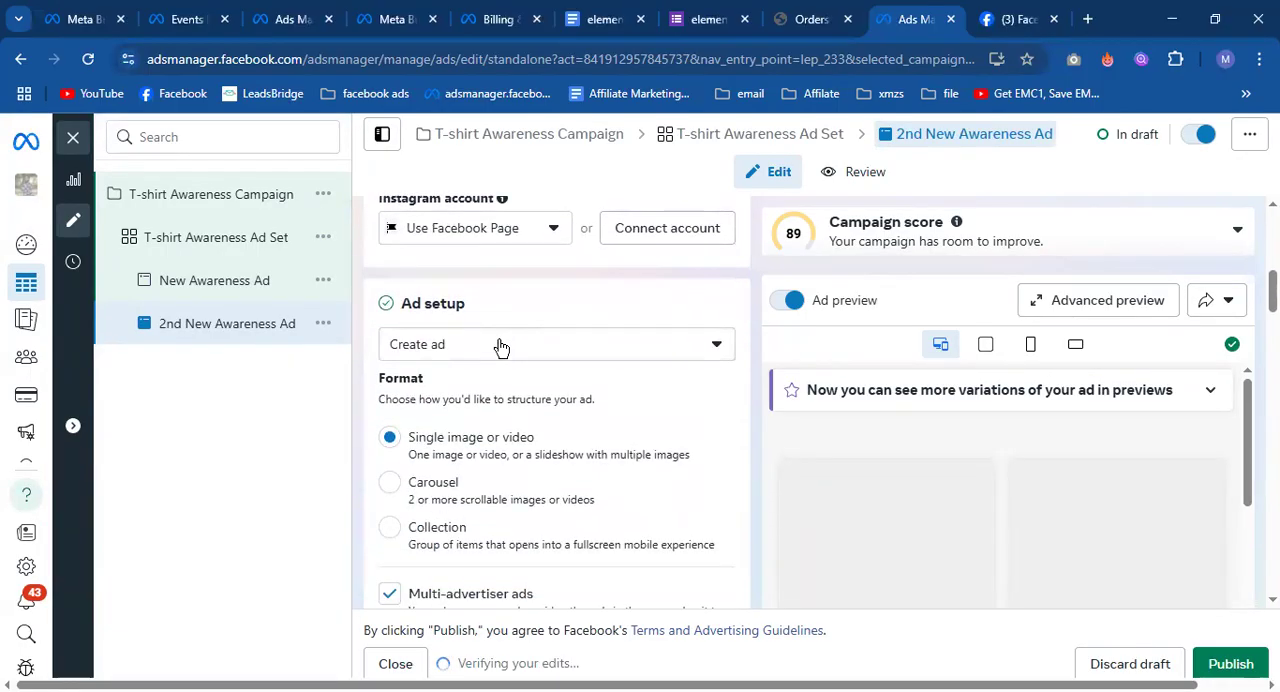
{"action": "scroll", "coordinate": [514, 392], "scroll_direction": "down", "scroll_amount": 1}
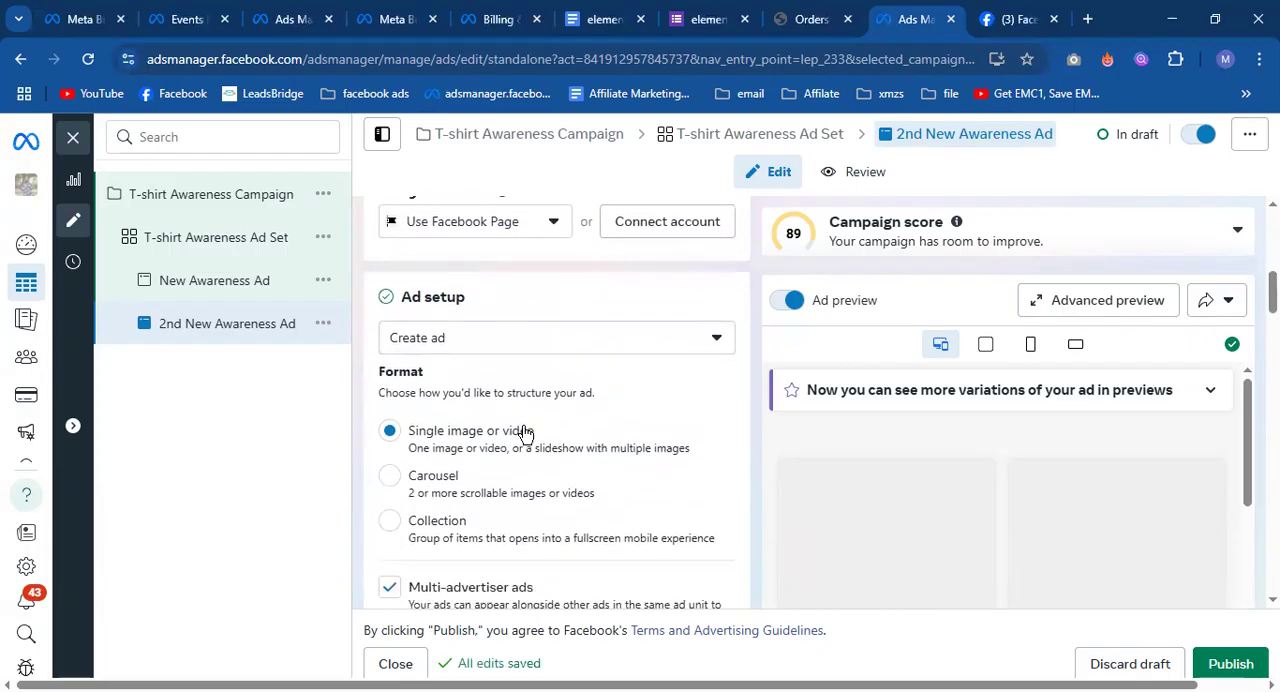
{"action": "scroll", "coordinate": [530, 345], "scroll_direction": "down", "scroll_amount": 4}
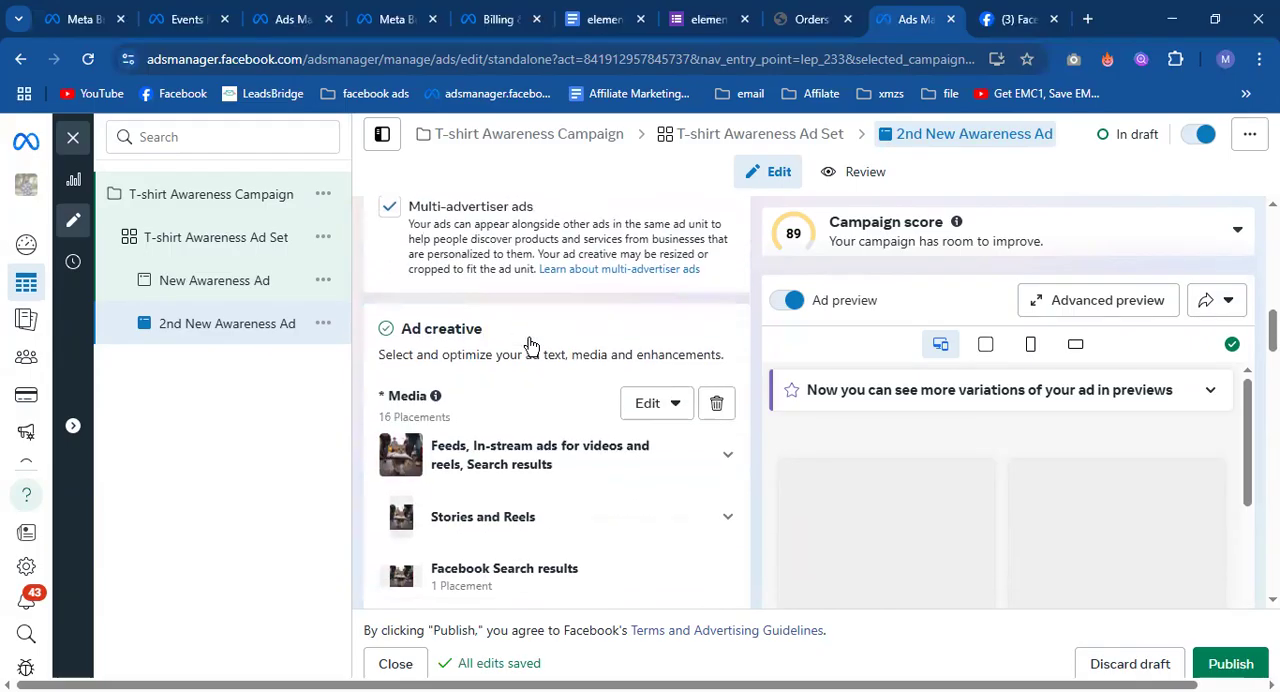
{"action": "left_click", "coordinate": [655, 325]}
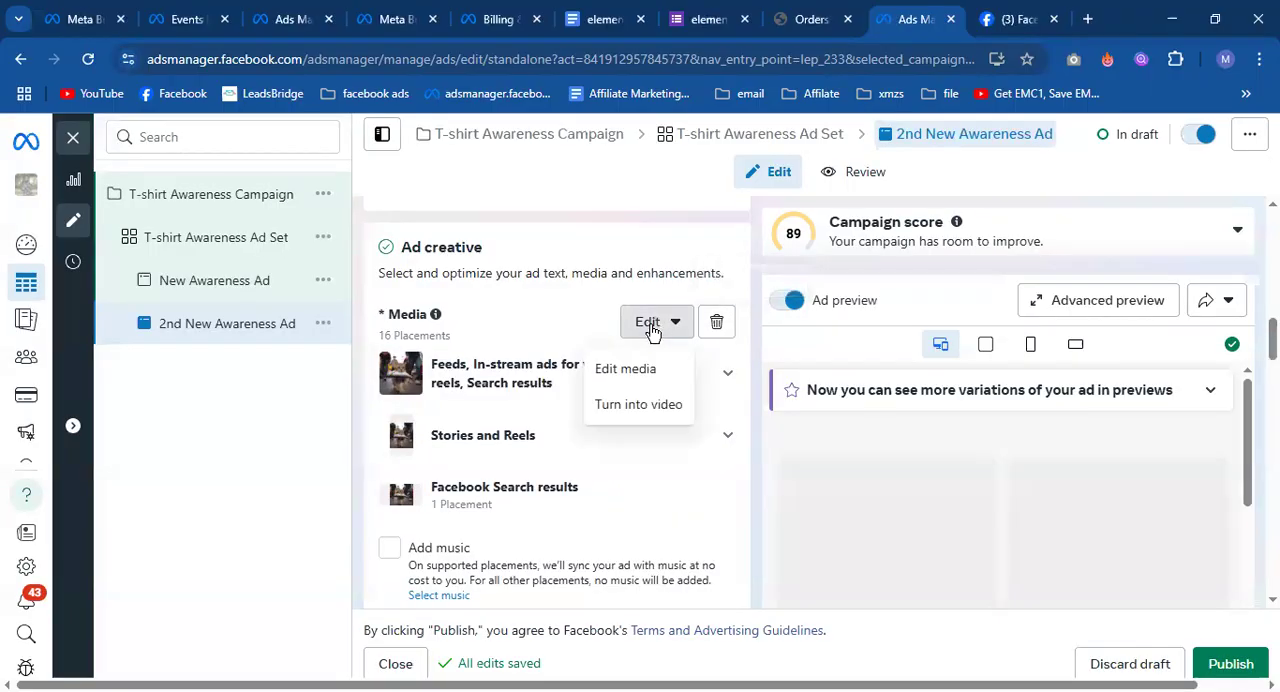
{"action": "left_click", "coordinate": [637, 404]}
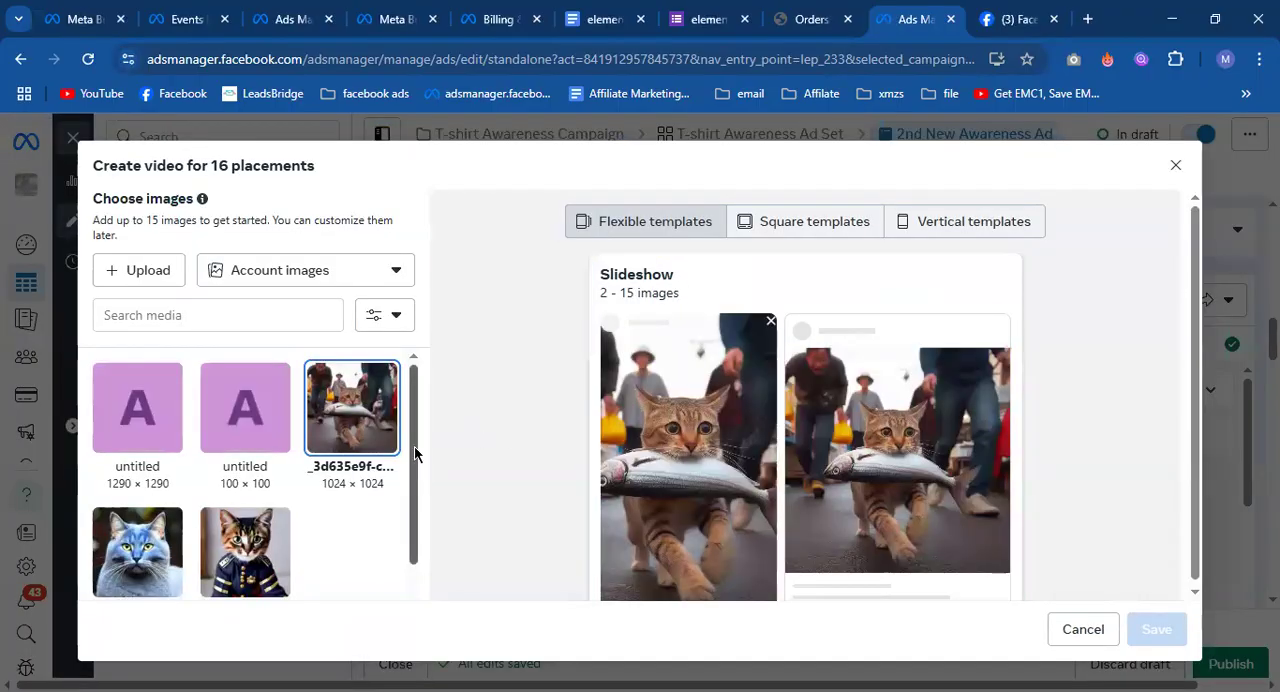
{"action": "left_click", "coordinate": [258, 549]}
{"action": "left_click", "coordinate": [150, 543]}
{"action": "scroll", "coordinate": [684, 478], "scroll_direction": "down", "scroll_amount": 2}
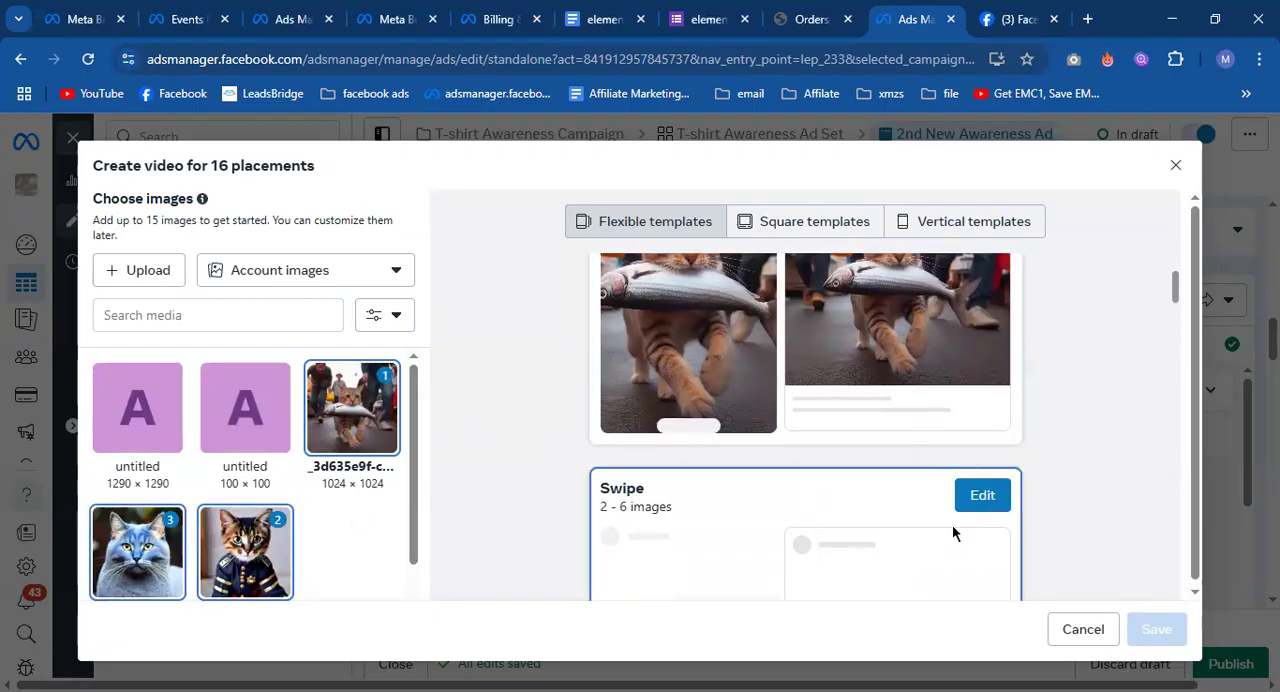
{"action": "scroll", "coordinate": [894, 486], "scroll_direction": "up", "scroll_amount": 1}
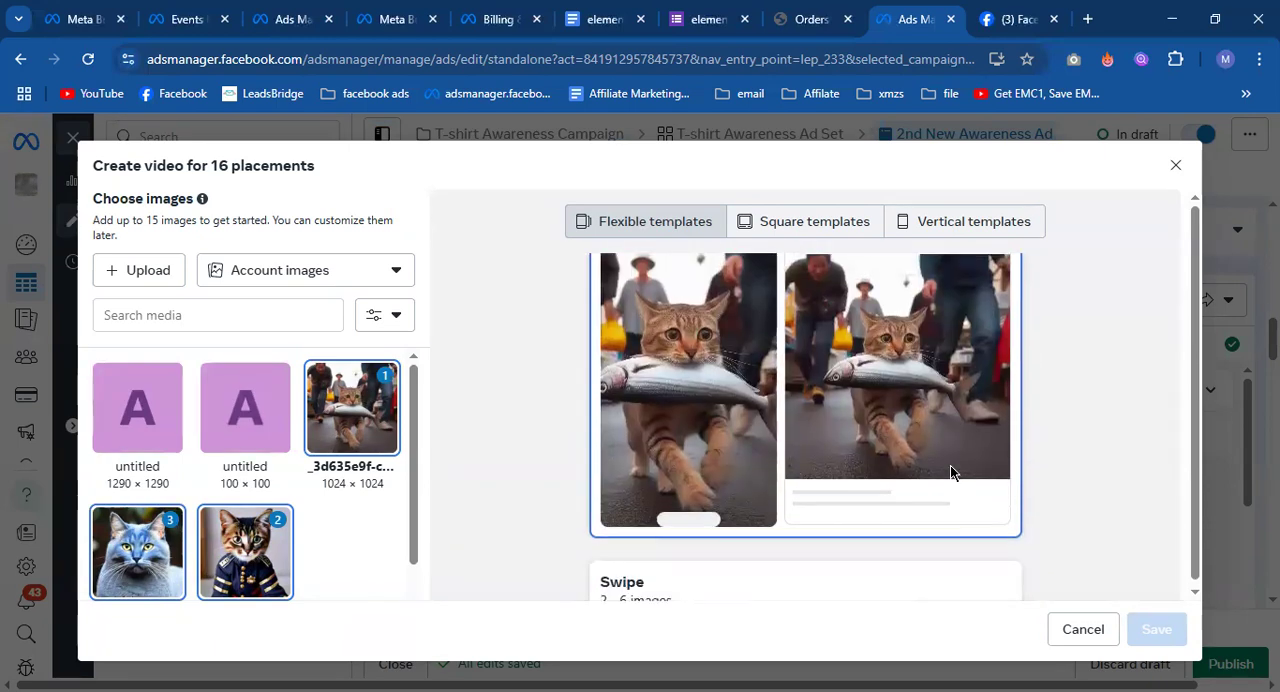
{"action": "scroll", "coordinate": [957, 477], "scroll_direction": "up", "scroll_amount": 1}
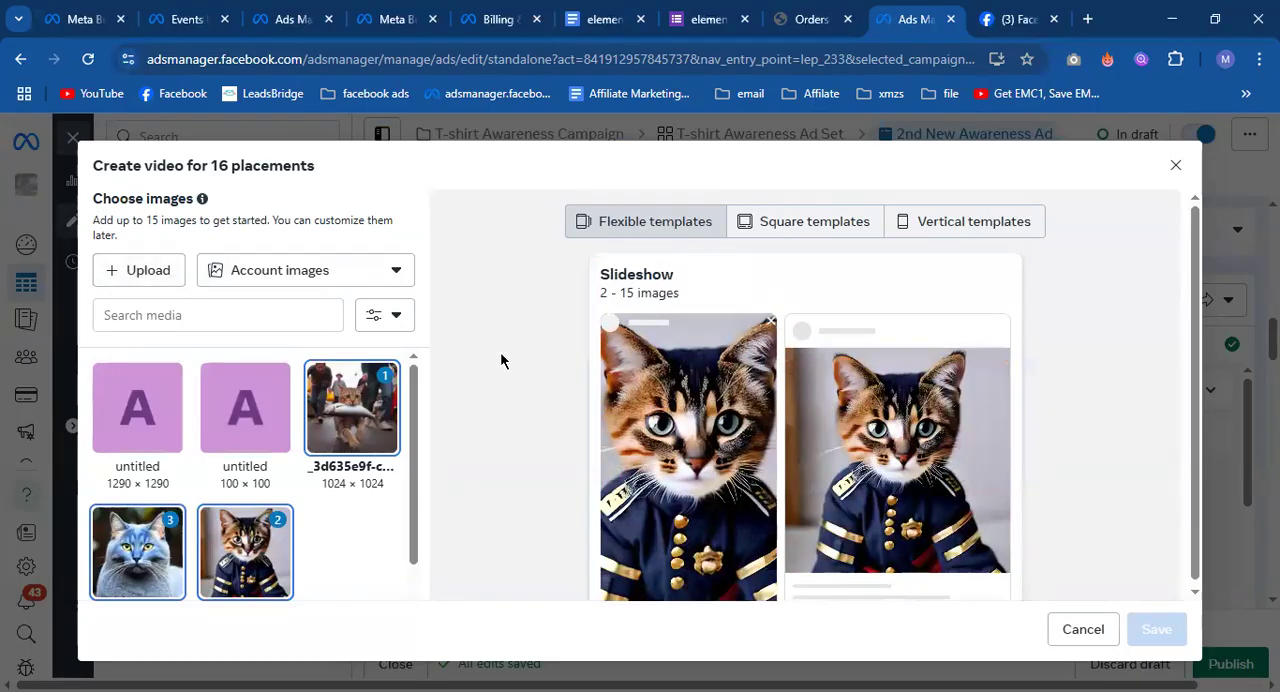
{"action": "left_click", "coordinate": [1177, 166]}
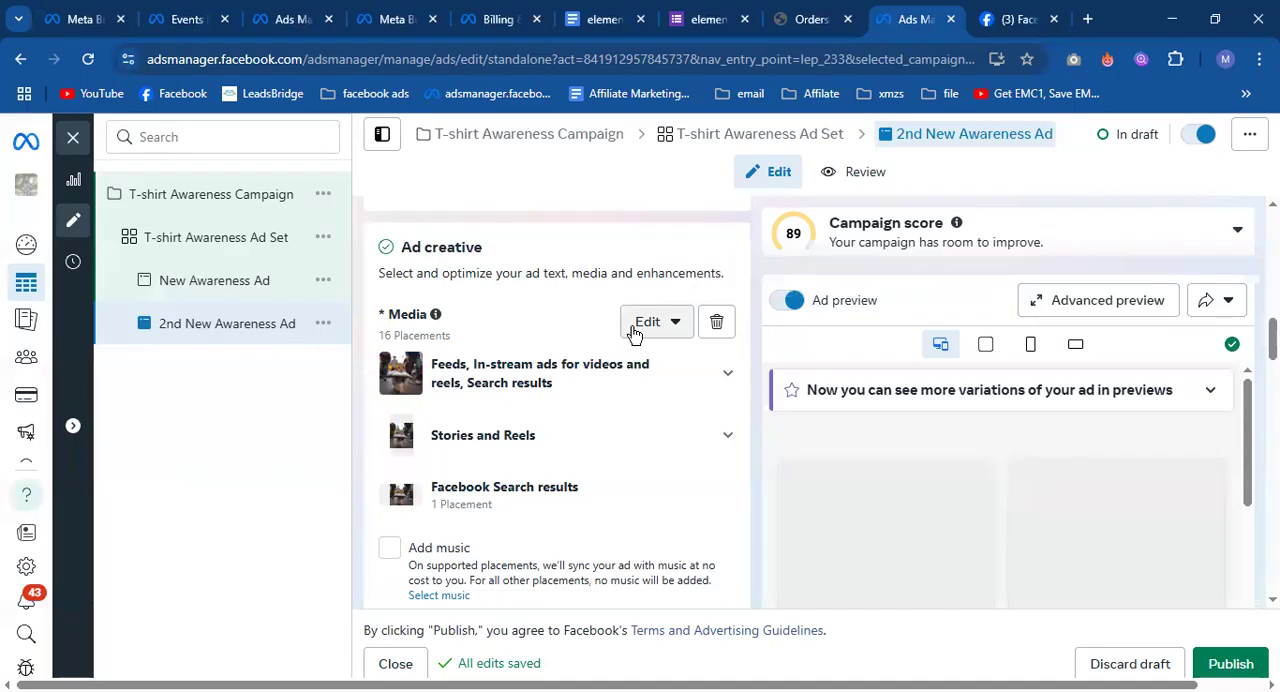
Remove the current media from the 2nd New Awareness Ad and view the options for adding a video.
{"action": "scroll", "coordinate": [656, 458], "scroll_direction": "down", "scroll_amount": 1}
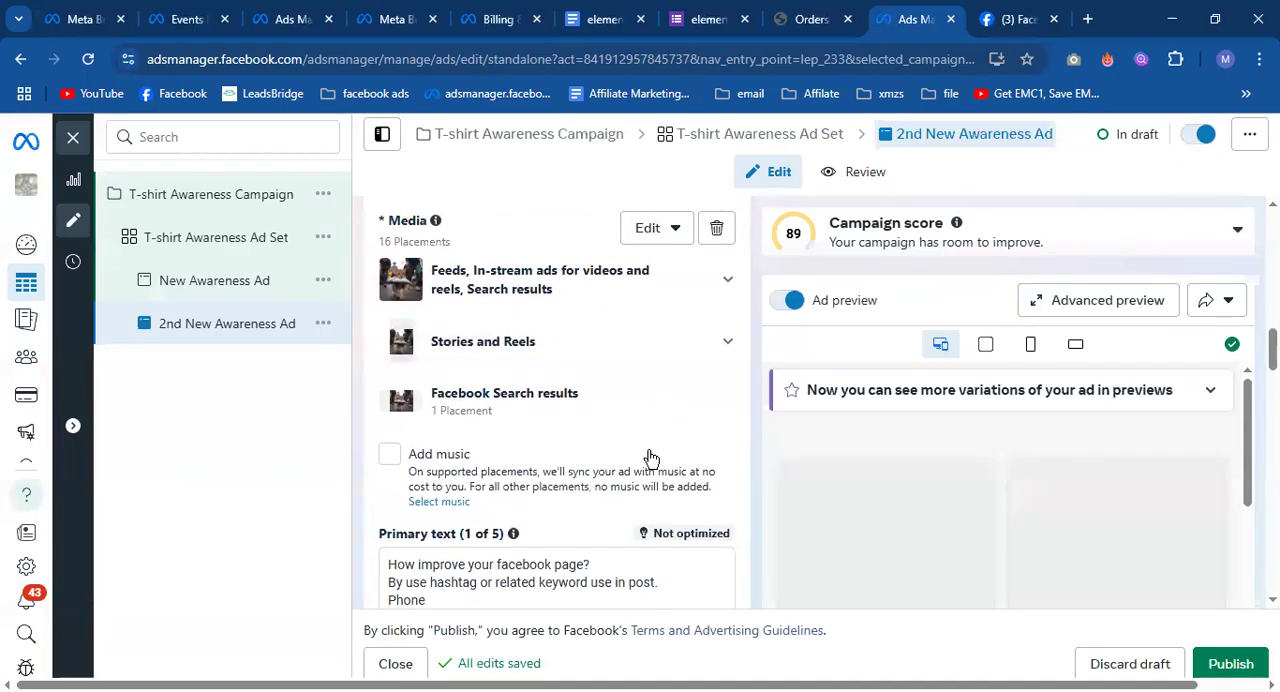
{"action": "left_click", "coordinate": [718, 230]}
{"action": "left_click", "coordinate": [428, 251]}
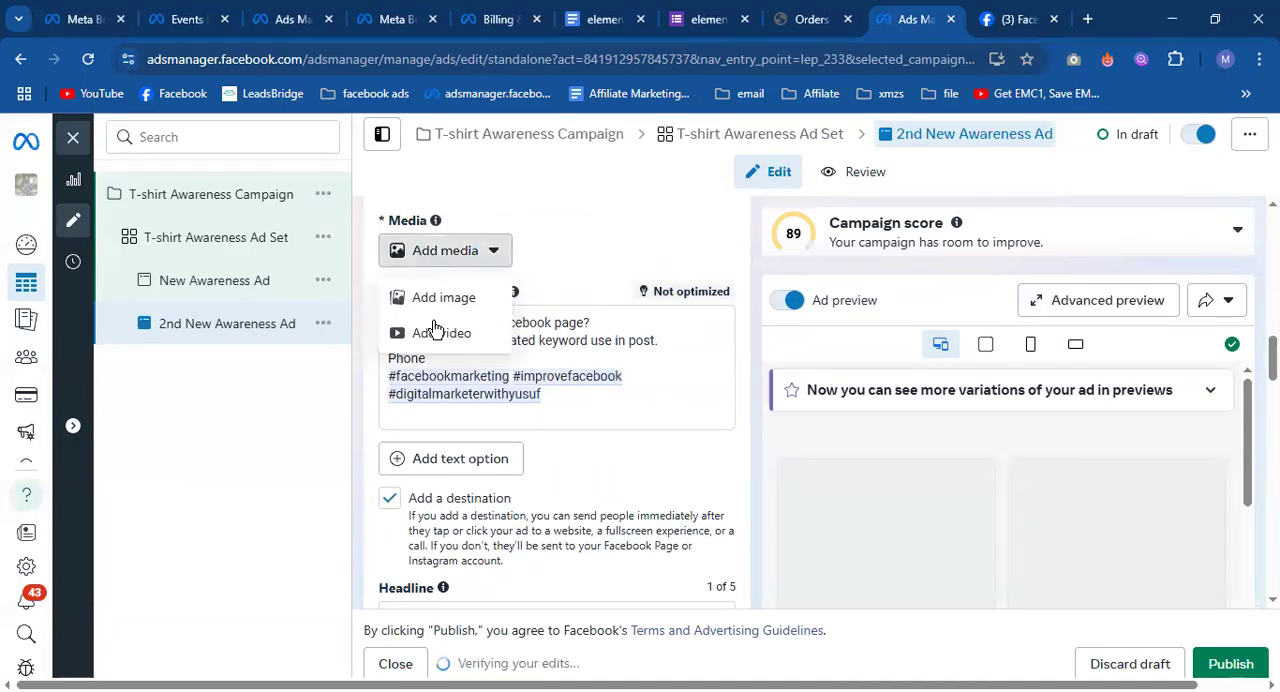
{"action": "left_click", "coordinate": [435, 335]}
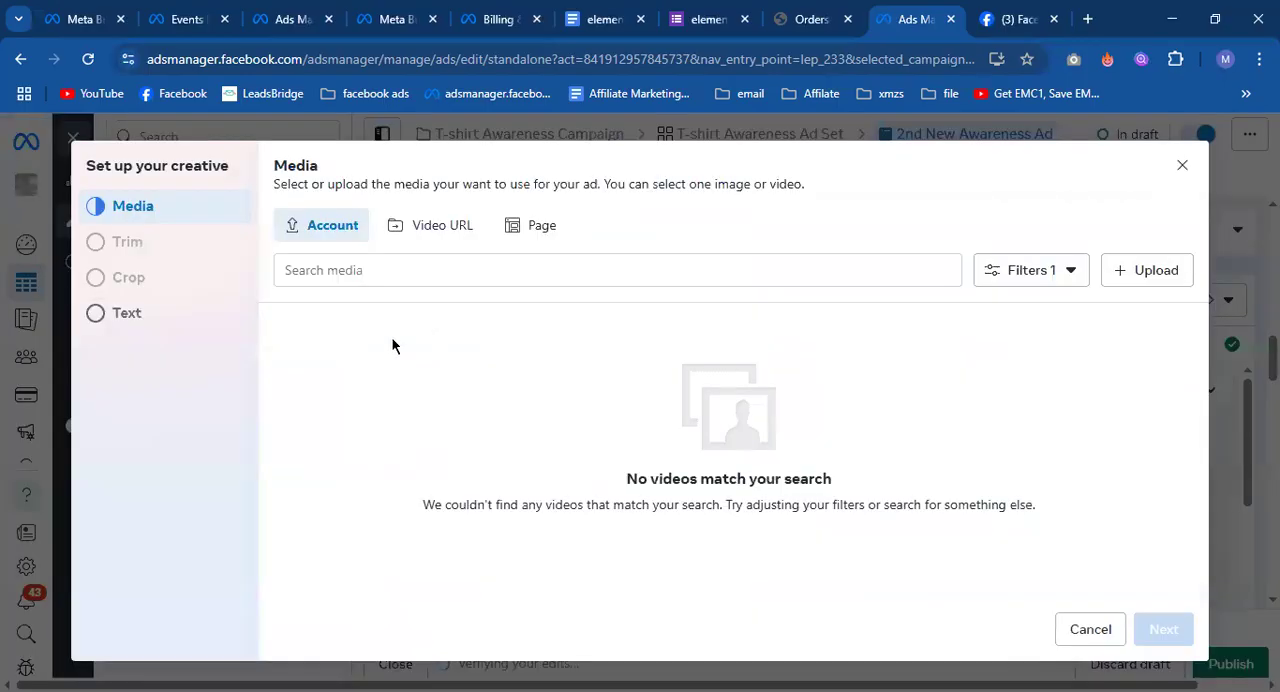
{"action": "left_click", "coordinate": [1183, 167]}
Review the 2nd New Awareness Ad's remaining settings and the actions available for the T-shirt Awareness Ad Set.
{"action": "scroll", "coordinate": [745, 370], "scroll_direction": "down", "scroll_amount": 3}
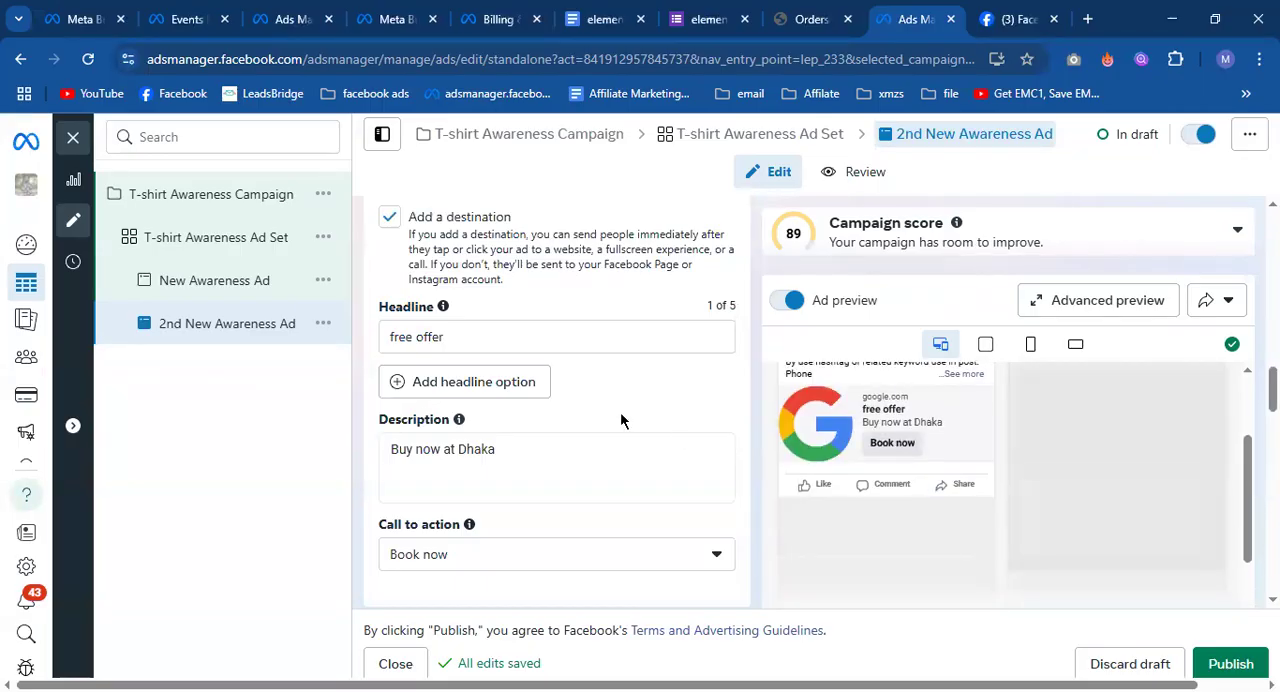
{"action": "scroll", "coordinate": [620, 420], "scroll_direction": "down", "scroll_amount": 10}
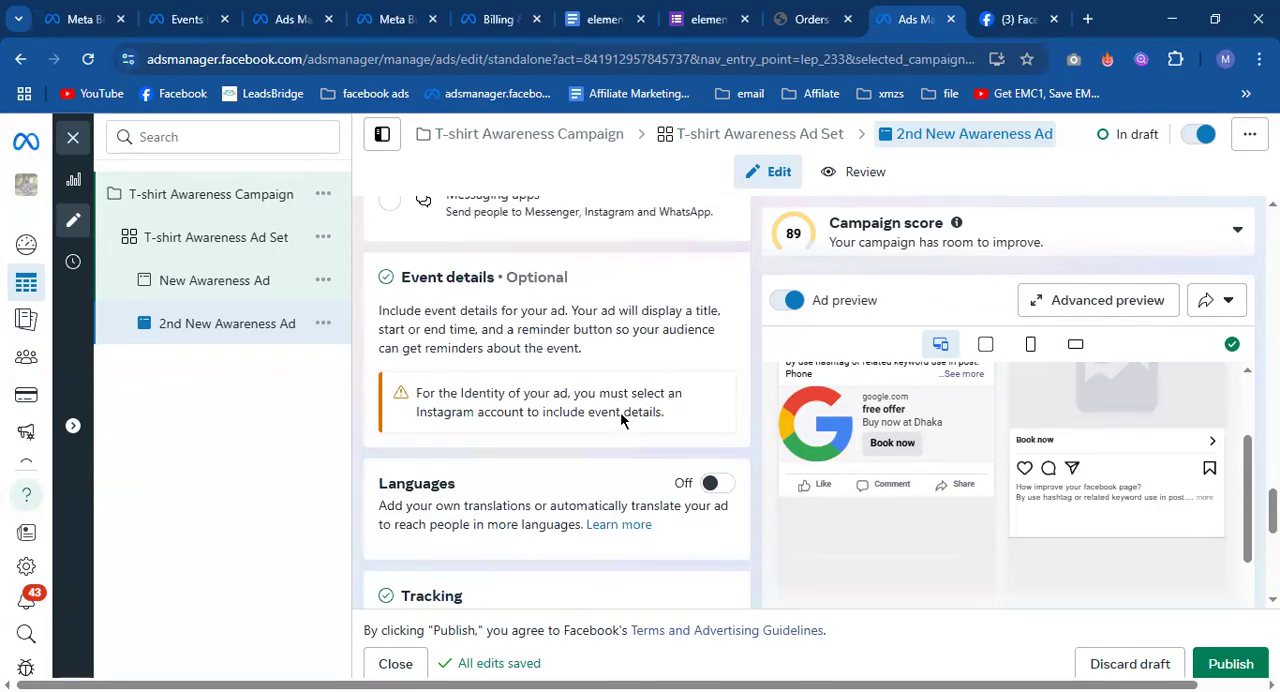
{"action": "scroll", "coordinate": [620, 411], "scroll_direction": "down", "scroll_amount": 5}
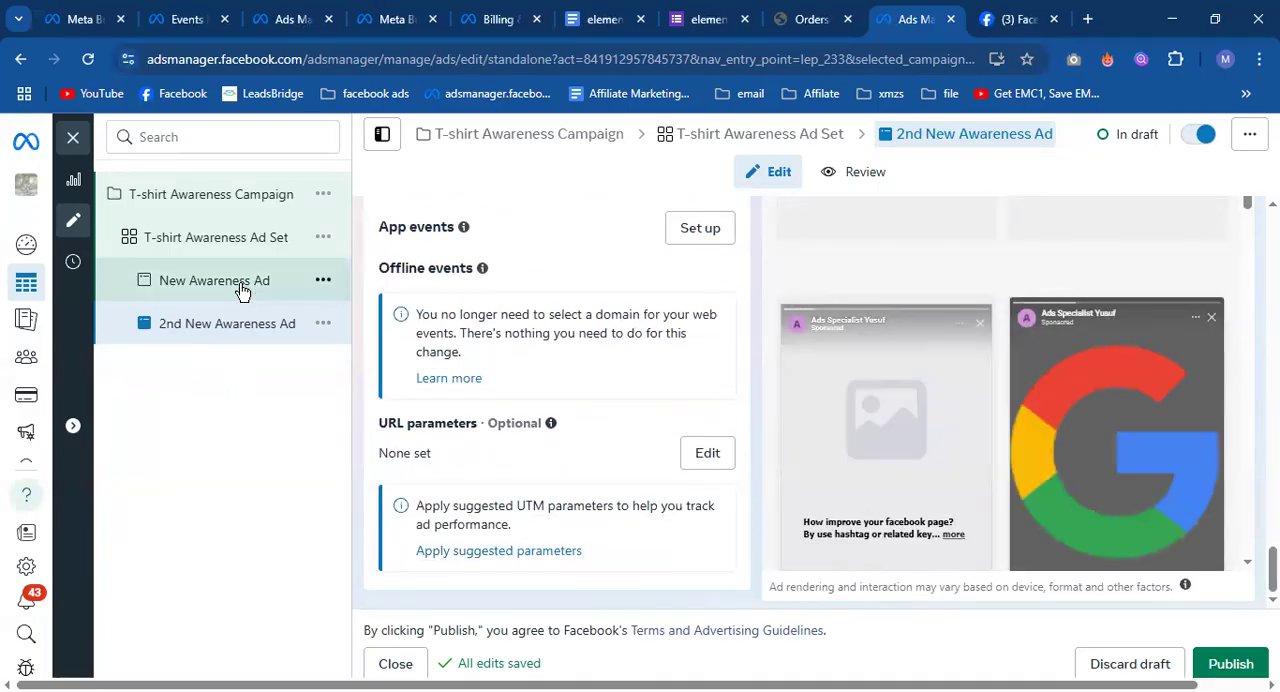
{"action": "left_click", "coordinate": [199, 250]}
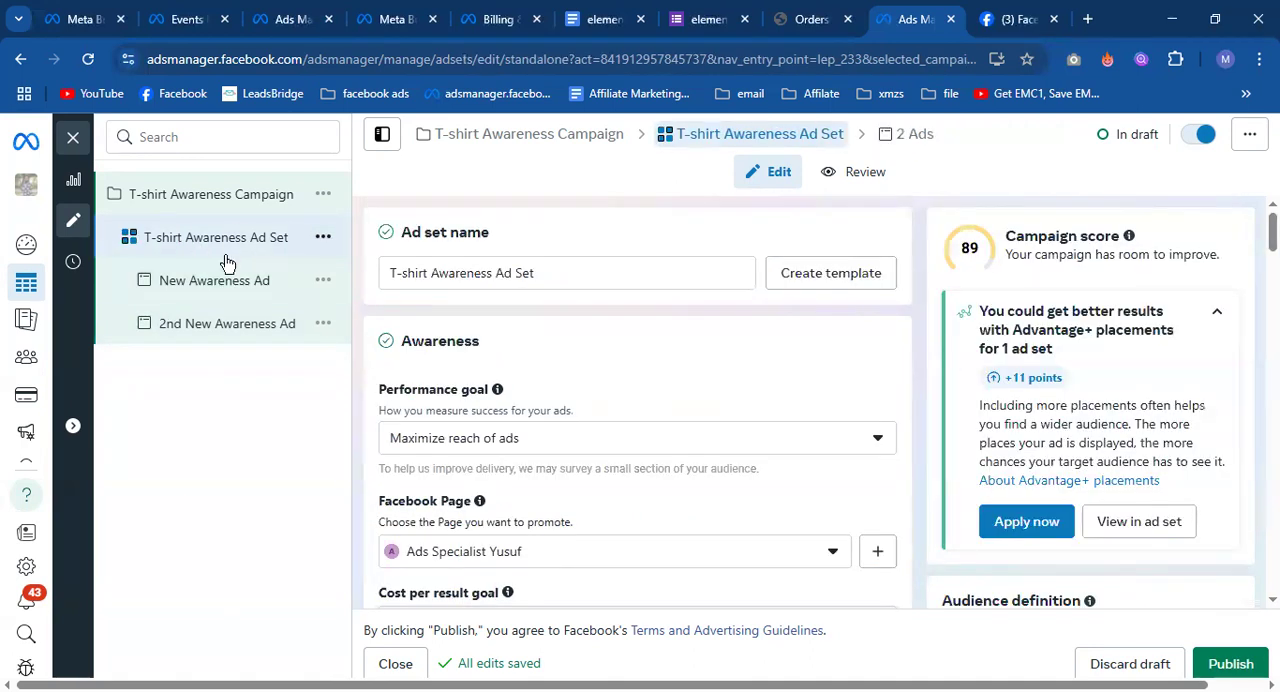
{"action": "left_click", "coordinate": [323, 237]}
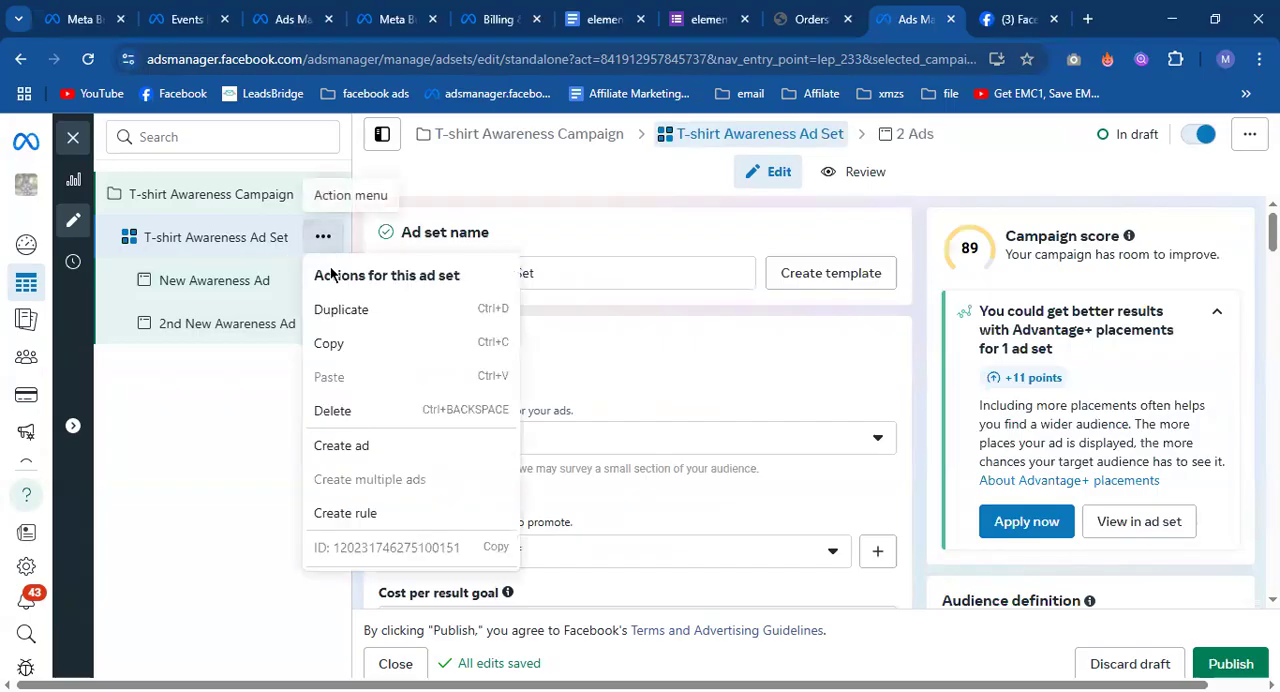
{"action": "left_click", "coordinate": [225, 388]}
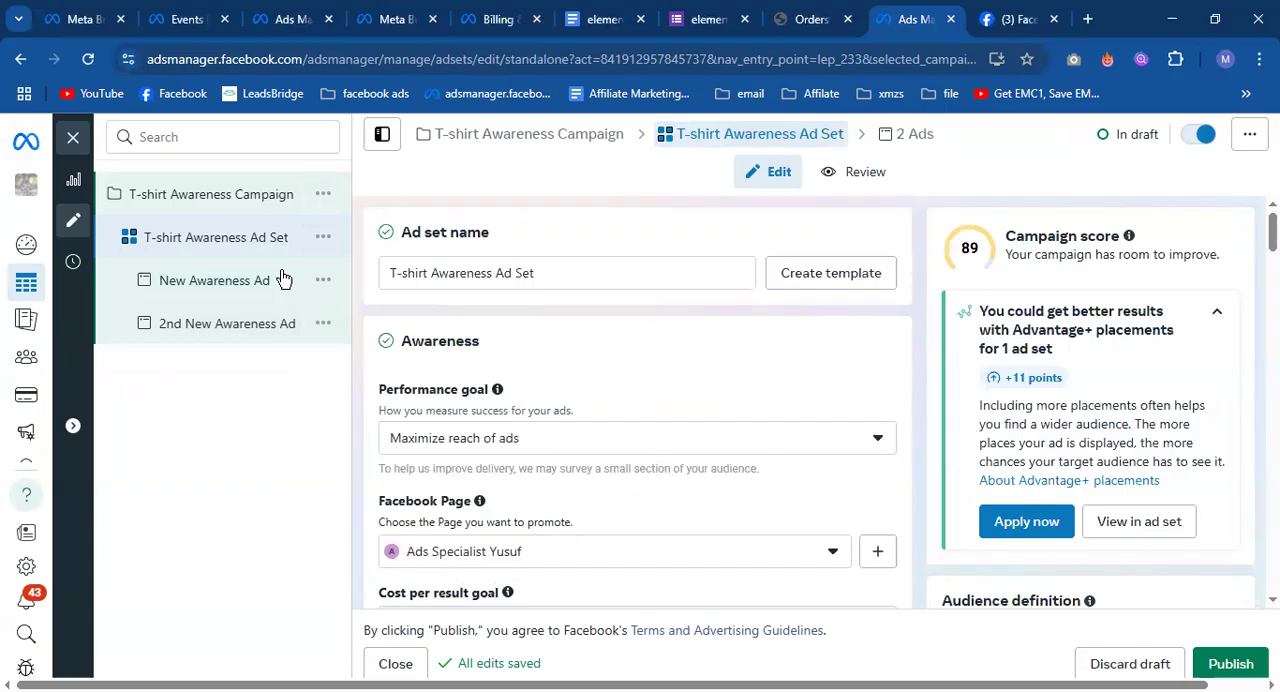
Close the ad set editor and look through the campaign, ad set and ad lists.
{"action": "left_click", "coordinate": [73, 137]}
{"action": "left_click", "coordinate": [743, 430]}
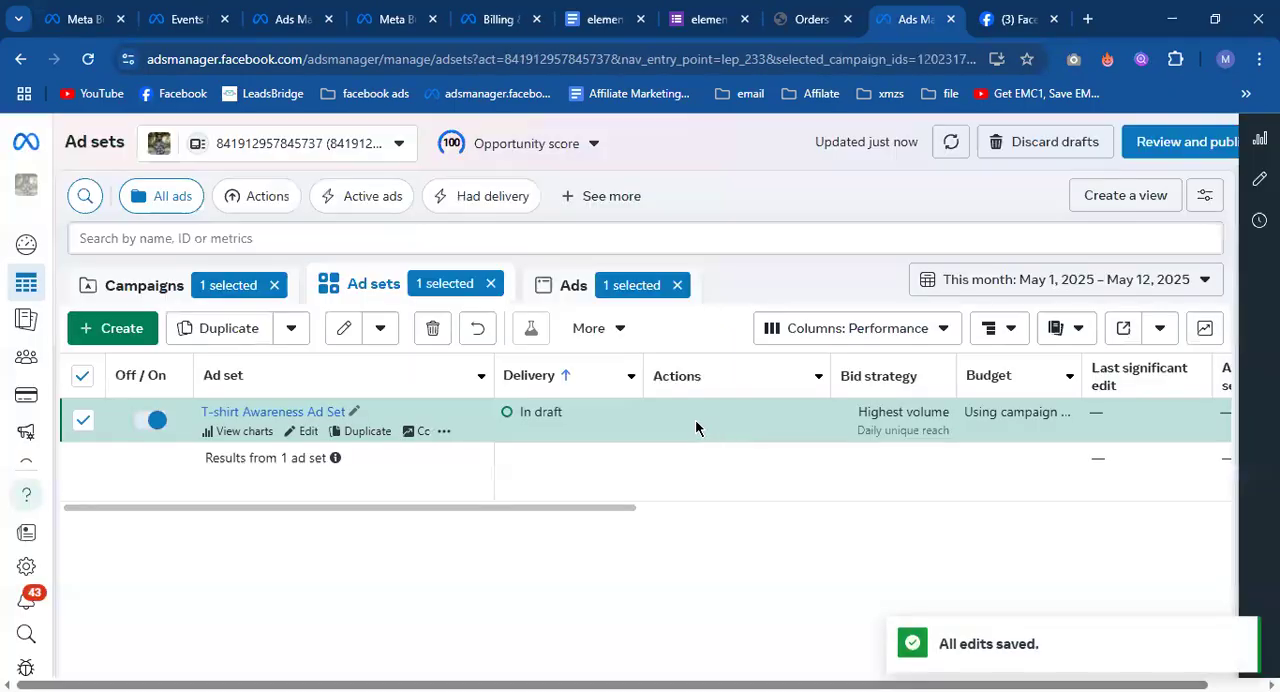
{"action": "left_click", "coordinate": [158, 292]}
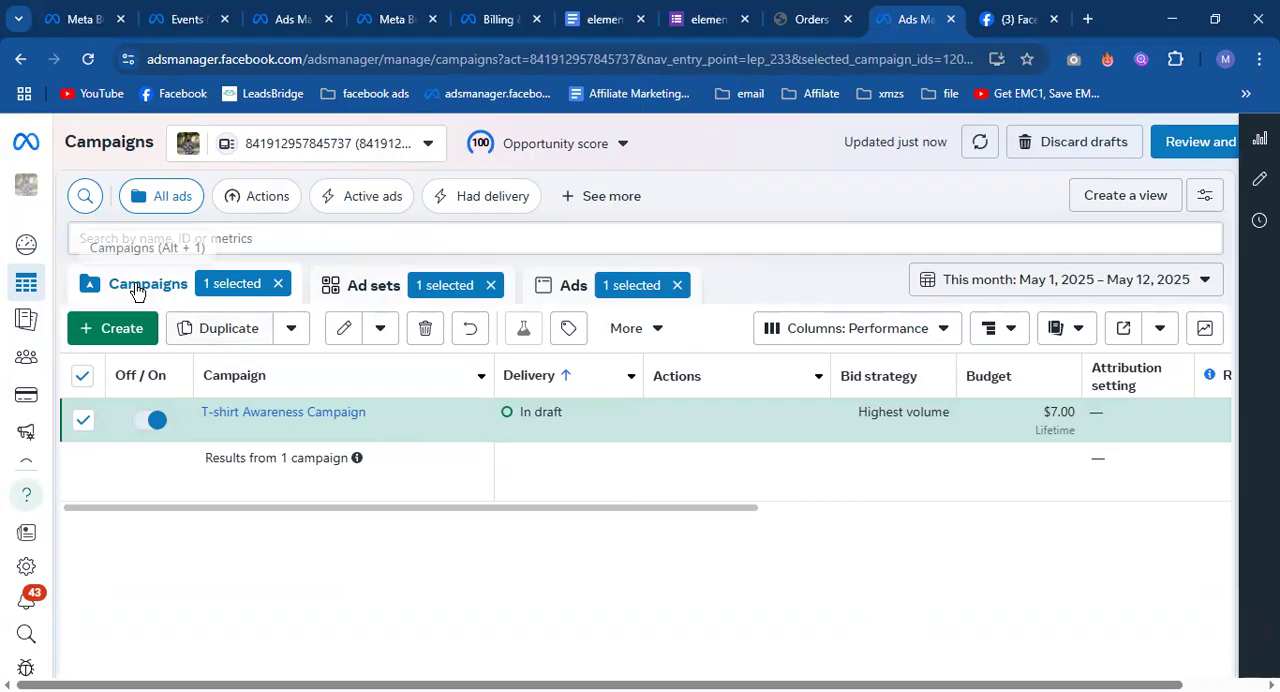
{"action": "left_click", "coordinate": [338, 288]}
{"action": "left_click", "coordinate": [553, 287]}
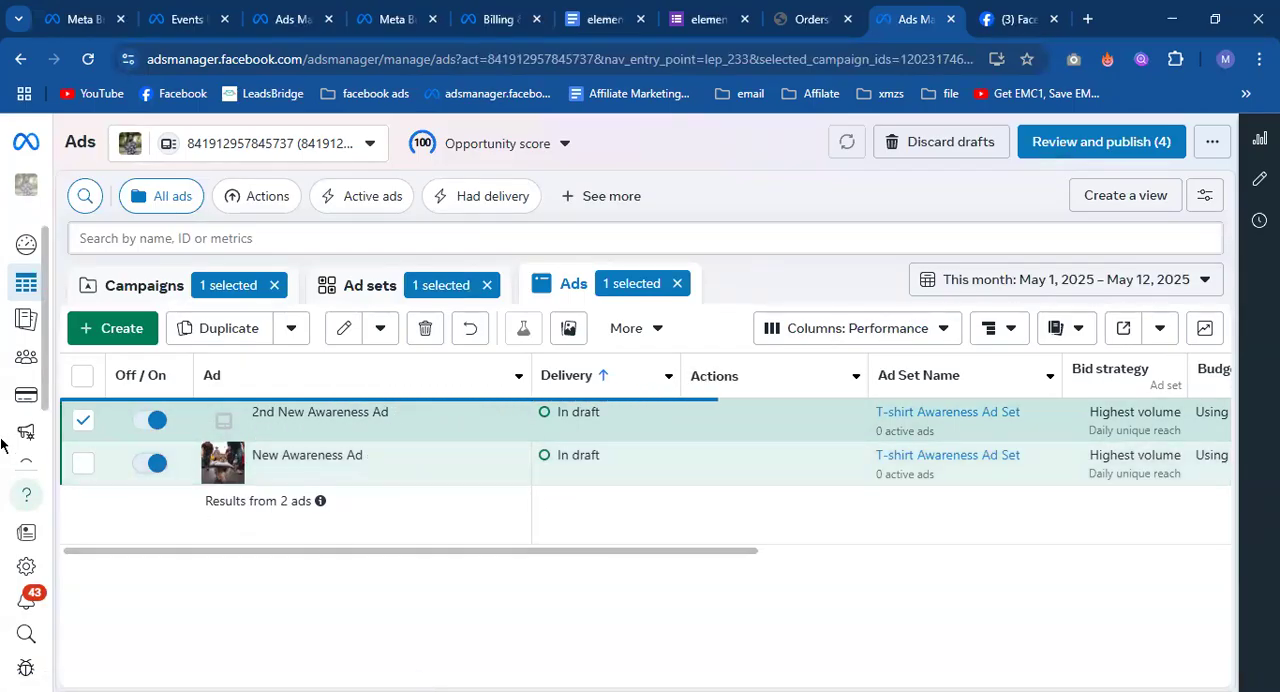
Delete the T-shirt Awareness Campaign from the campaign list.
{"action": "mouse_move", "coordinate": [5, 425]}
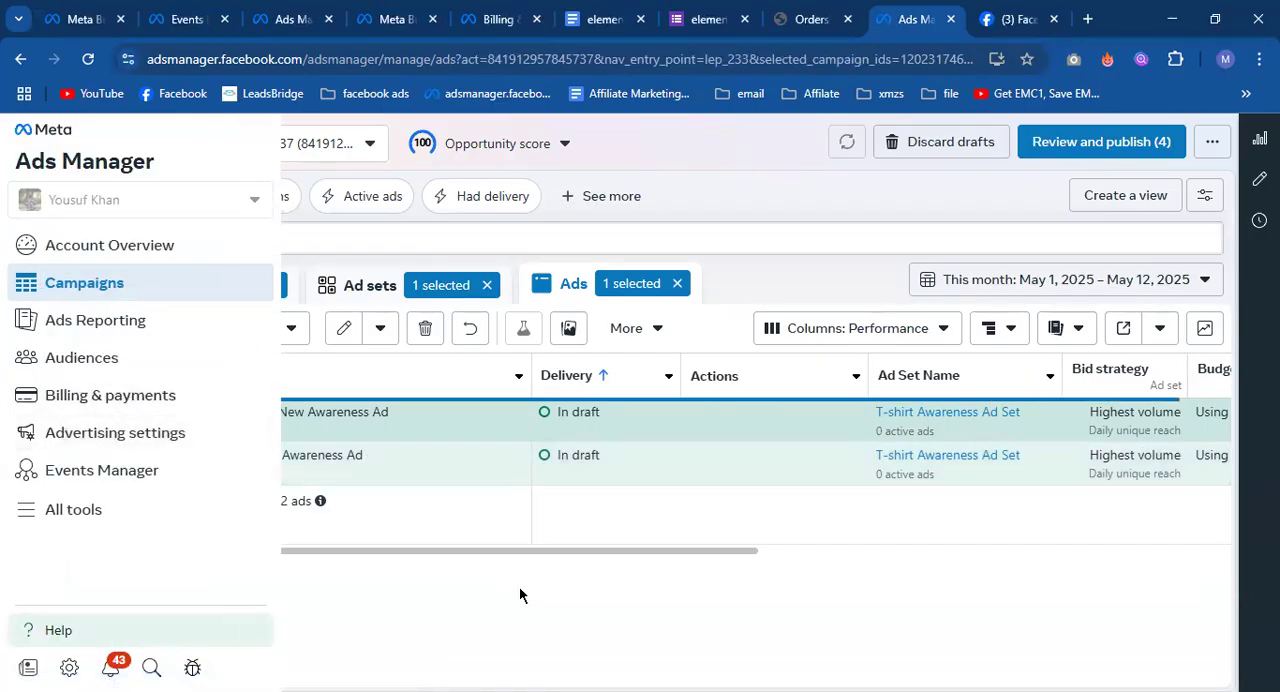
{"action": "left_click", "coordinate": [145, 285]}
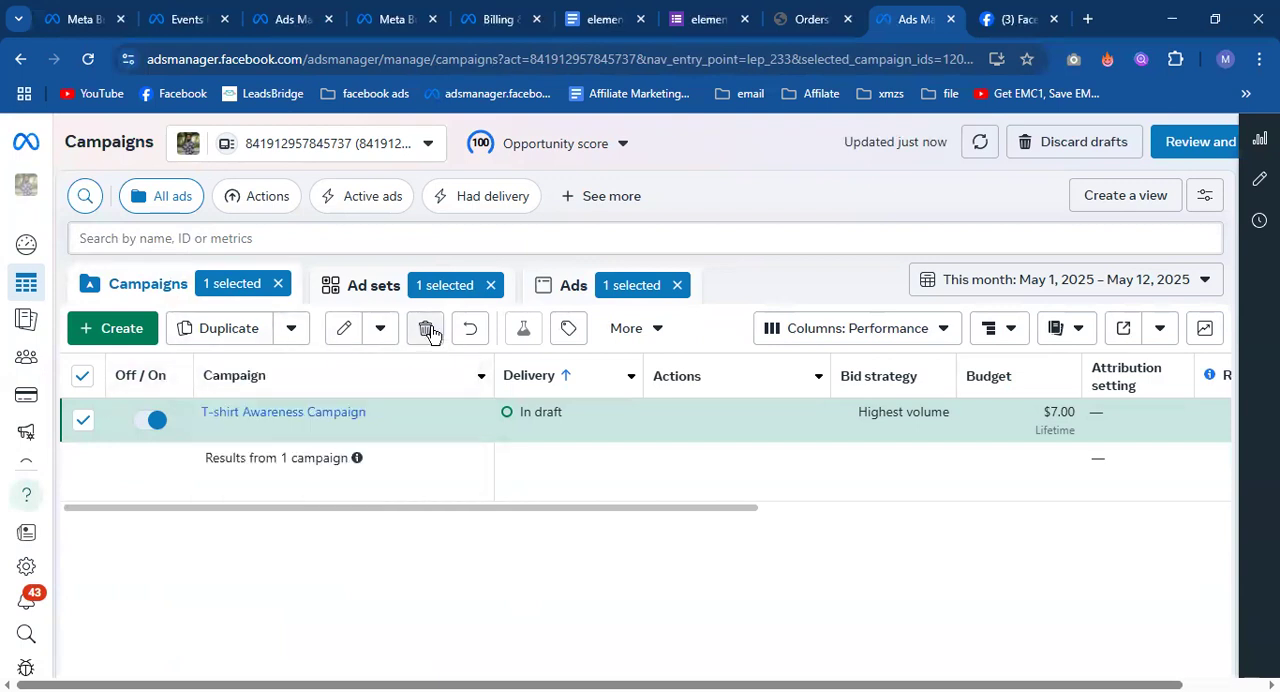
{"action": "left_click", "coordinate": [428, 330]}
{"action": "left_click", "coordinate": [794, 364]}
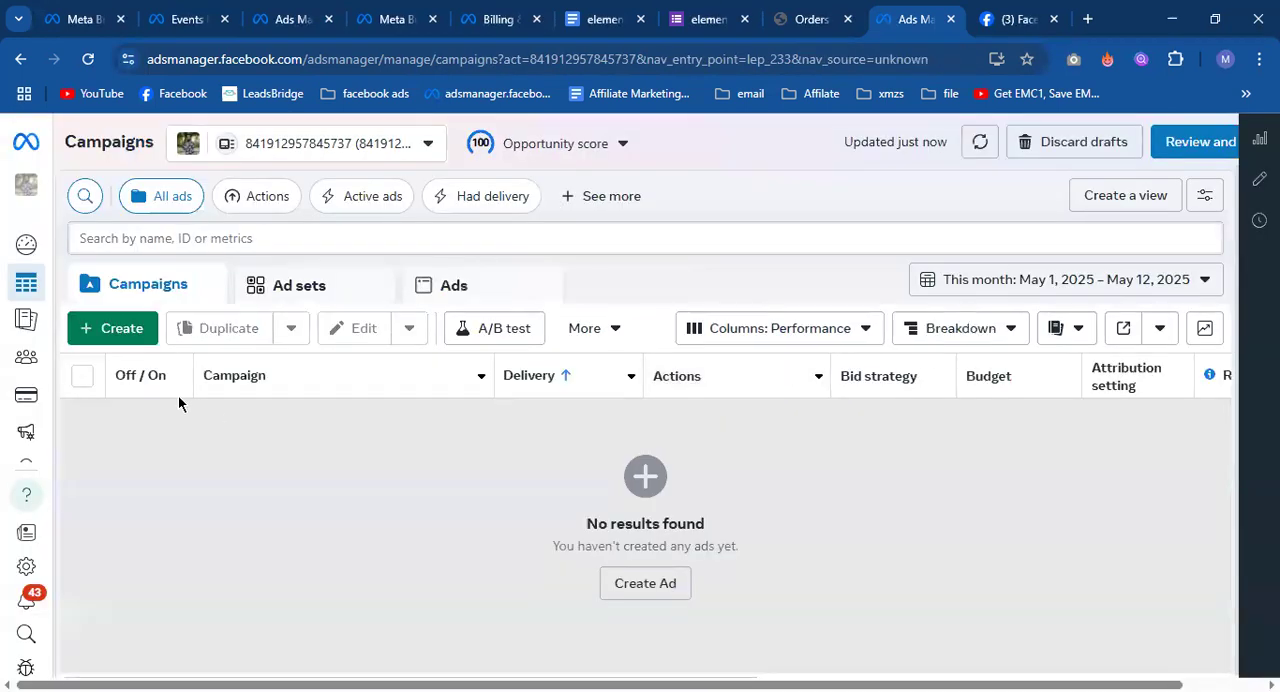
Create a new auction campaign with the Traffic objective, using the manual traffic campaign setup.
{"action": "left_click", "coordinate": [125, 333]}
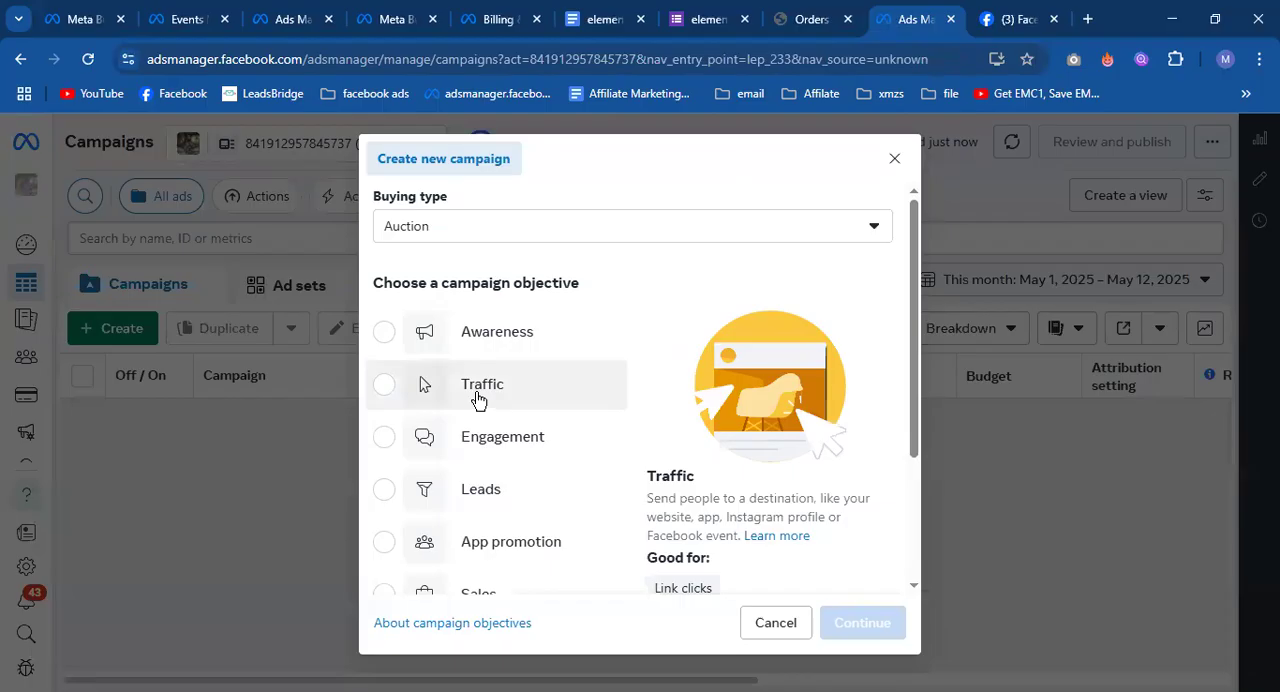
{"action": "left_click", "coordinate": [473, 399]}
{"action": "scroll", "coordinate": [740, 520], "scroll_direction": "down", "scroll_amount": 3}
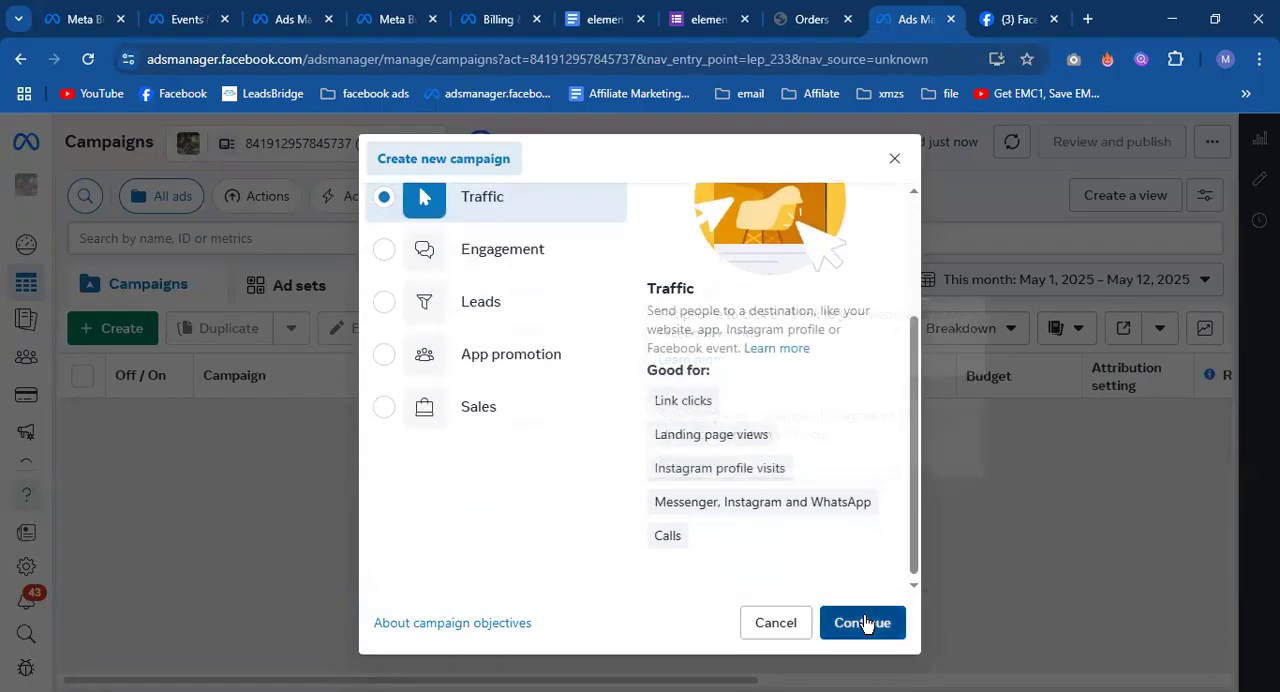
{"action": "left_click", "coordinate": [862, 622]}
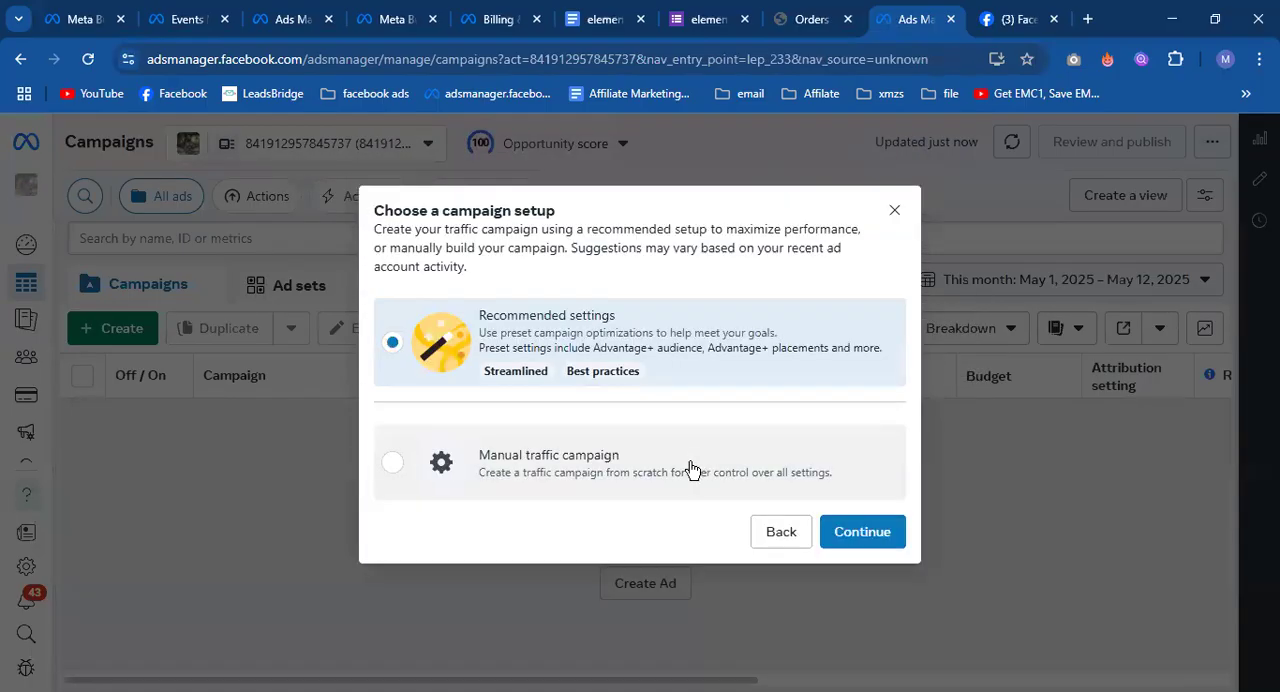
{"action": "left_click", "coordinate": [690, 468]}
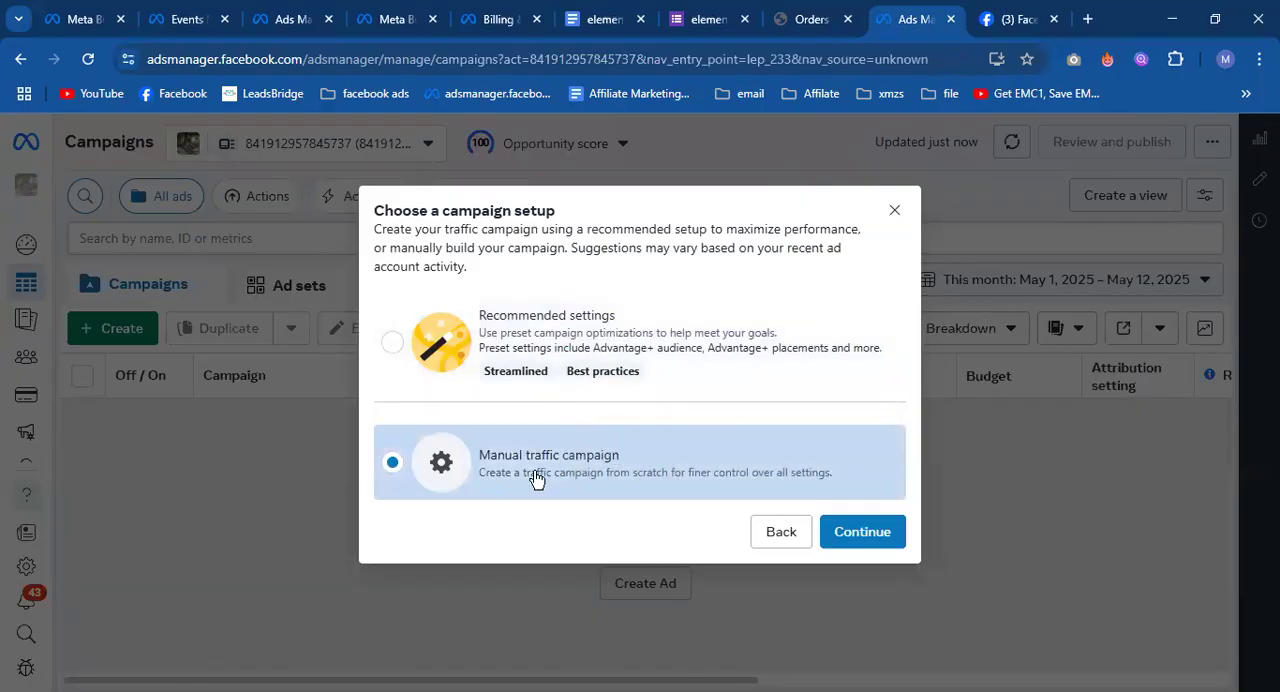
{"action": "left_click", "coordinate": [862, 531]}
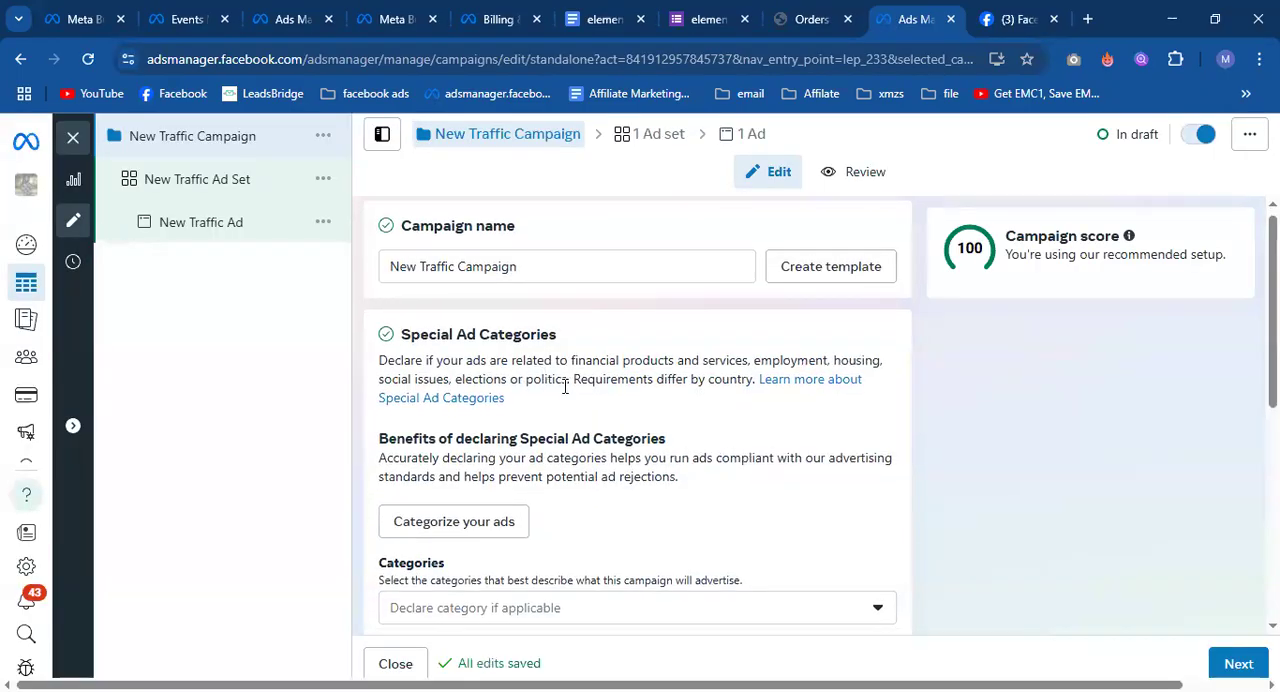
Look over the New Traffic Campaign's settings and continue to its ad set.
{"action": "scroll", "coordinate": [566, 387], "scroll_direction": "down", "scroll_amount": 5}
{"action": "scroll", "coordinate": [566, 387], "scroll_direction": "up", "scroll_amount": 1}
{"action": "scroll", "coordinate": [566, 390], "scroll_direction": "down", "scroll_amount": 1}
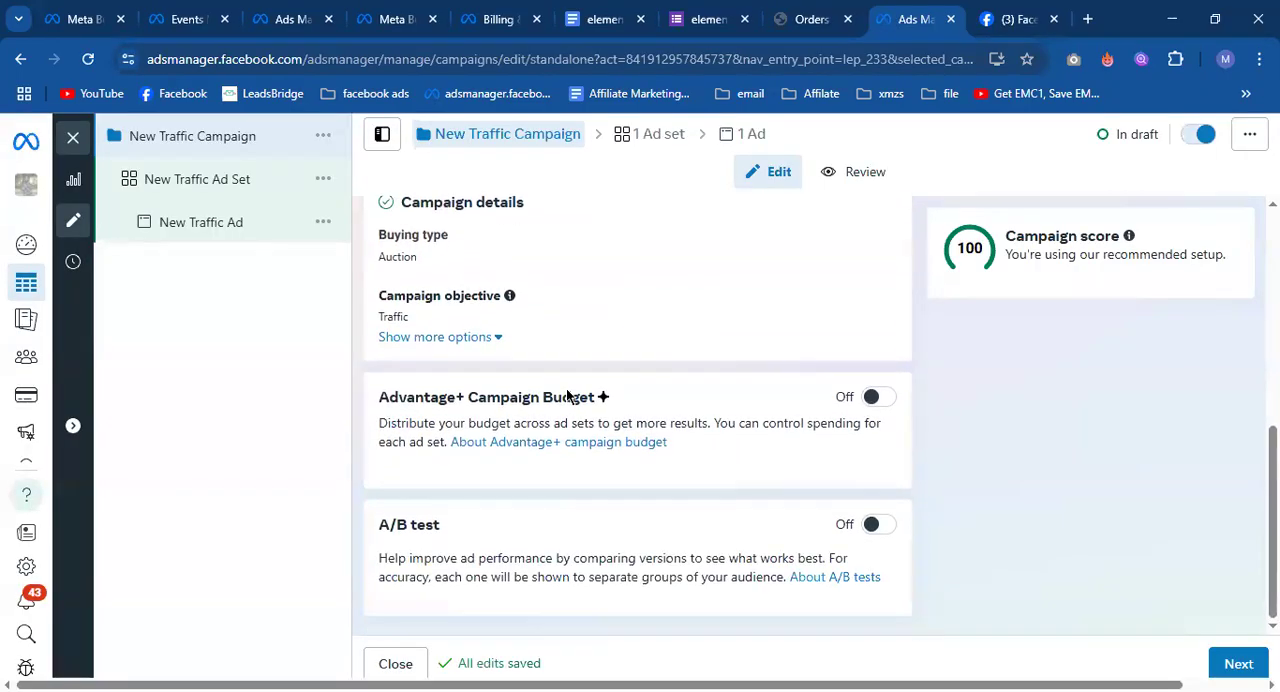
{"action": "left_click", "coordinate": [1238, 663]}
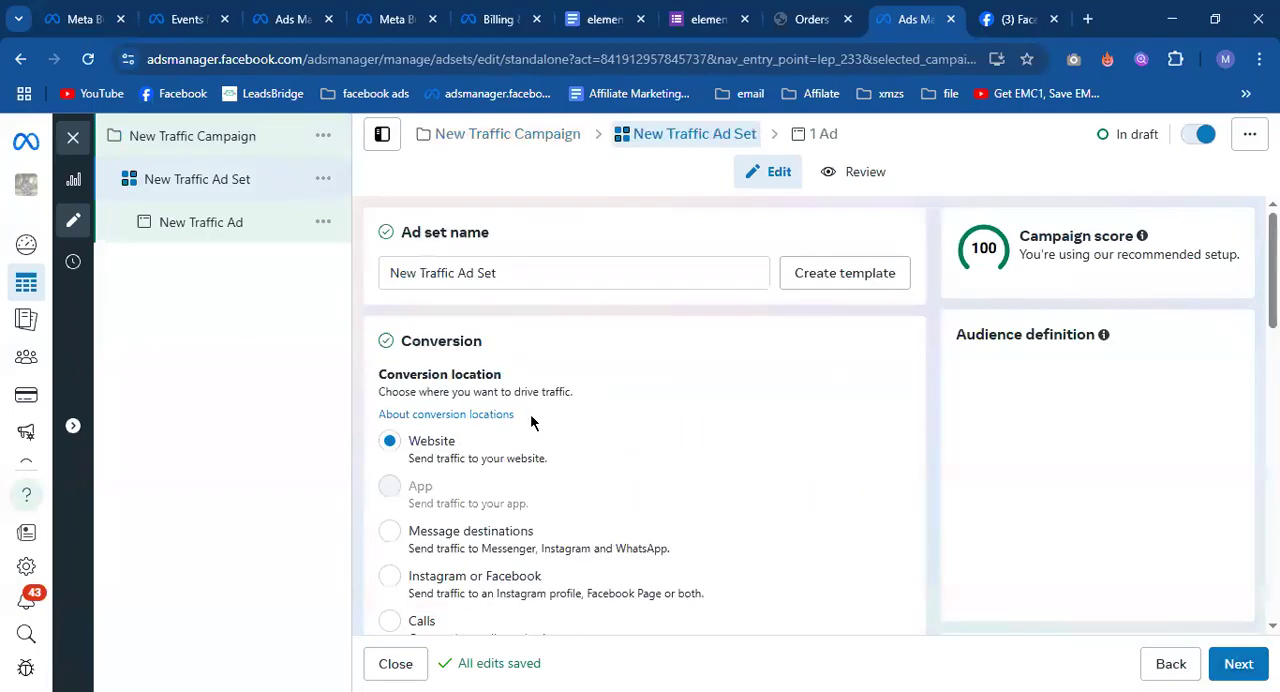
Examine the New Traffic Ad Set's conversion locations and its performance goal options.
{"action": "scroll", "coordinate": [519, 399], "scroll_direction": "down", "scroll_amount": 2}
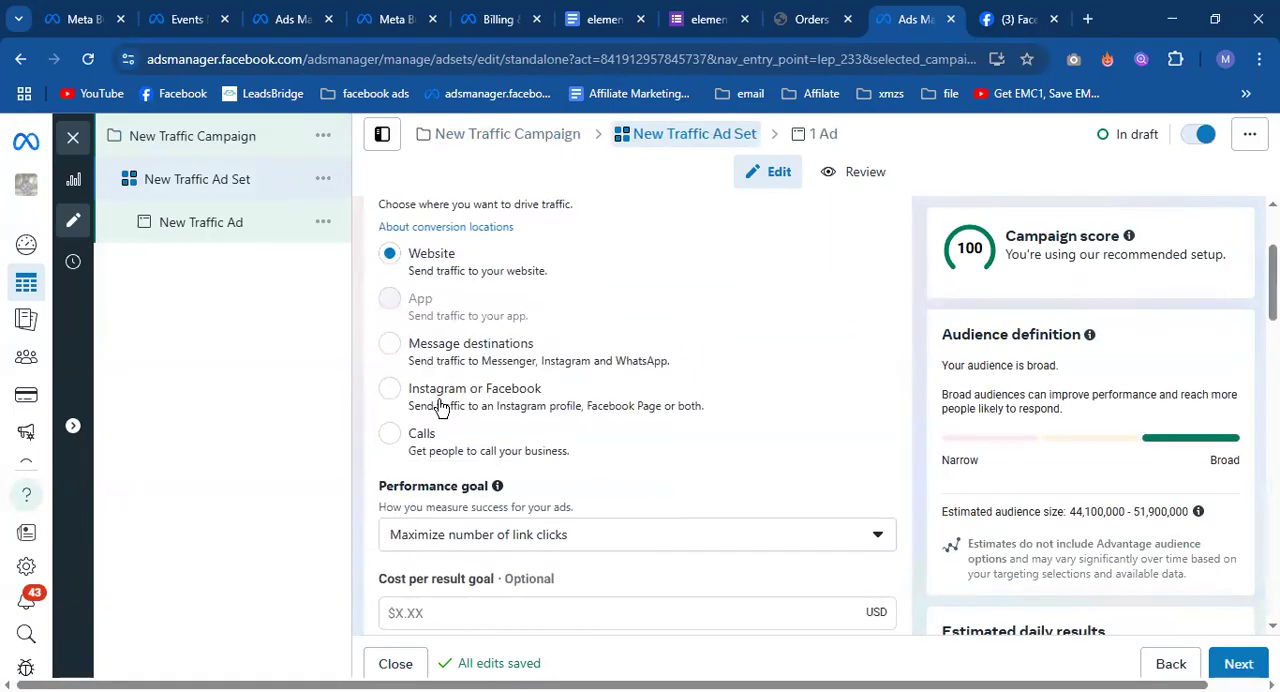
{"action": "scroll", "coordinate": [441, 410], "scroll_direction": "down", "scroll_amount": 2}
{"action": "left_click", "coordinate": [492, 355]}
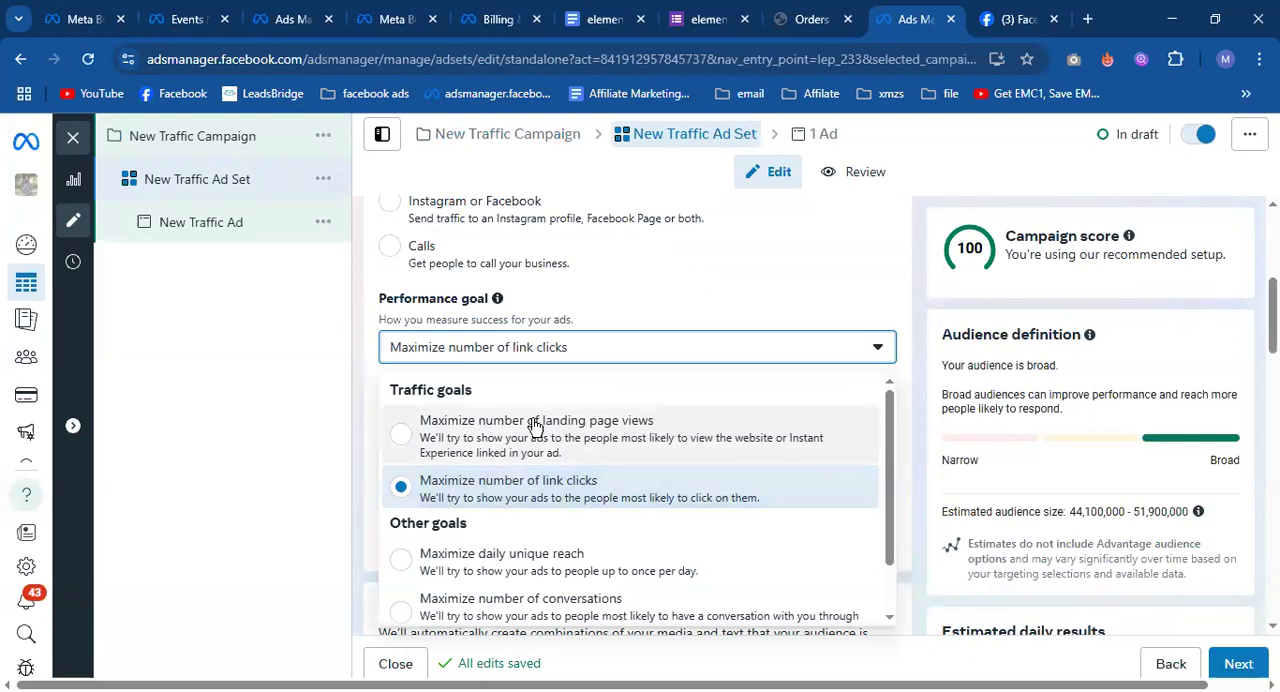
Switch to Facebook to look over the business Page's posts, and return to the ad set's performance goals in Ads Manager.
{"action": "left_click", "coordinate": [1022, 14]}
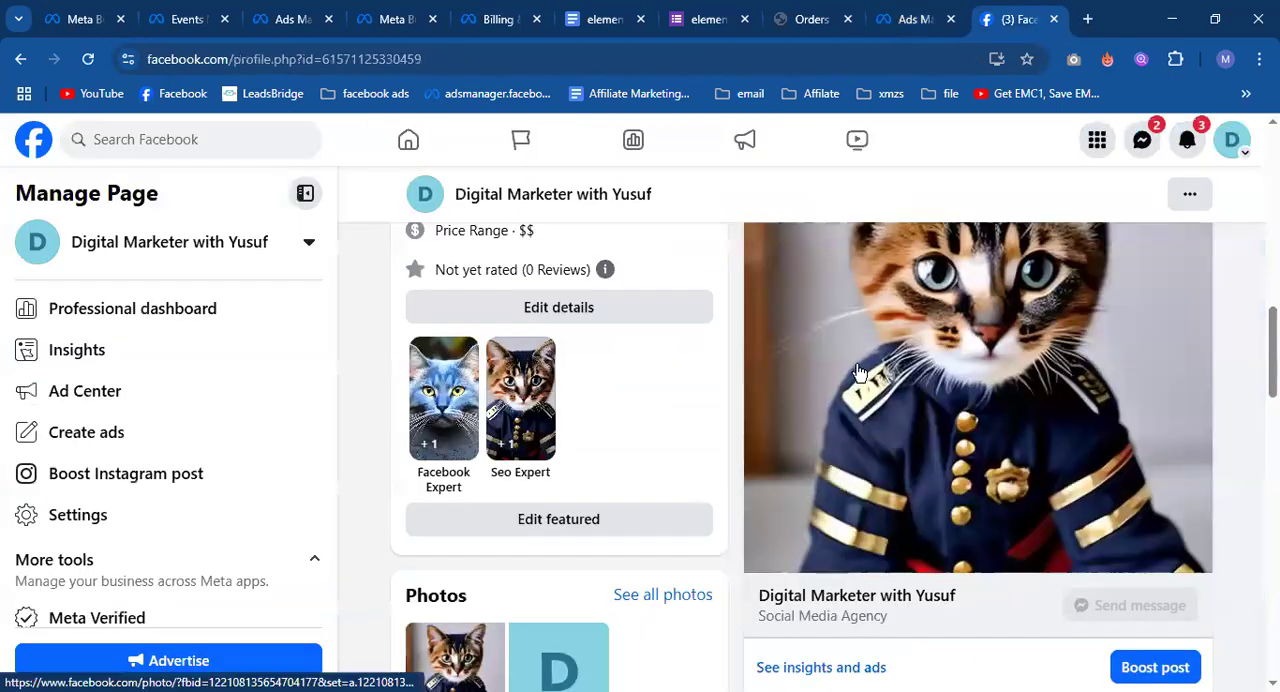
{"action": "scroll", "coordinate": [423, 323], "scroll_direction": "down", "scroll_amount": 8}
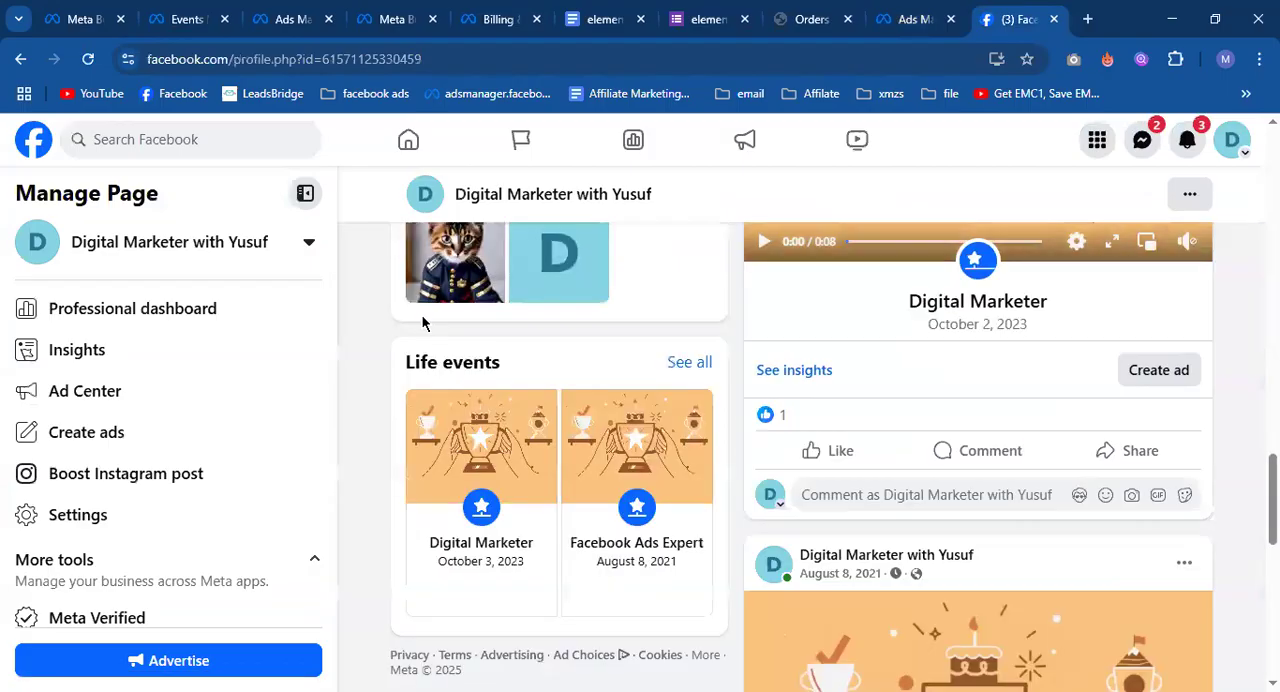
{"action": "scroll", "coordinate": [423, 323], "scroll_direction": "up", "scroll_amount": 6}
{"action": "scroll", "coordinate": [423, 323], "scroll_direction": "up", "scroll_amount": 3}
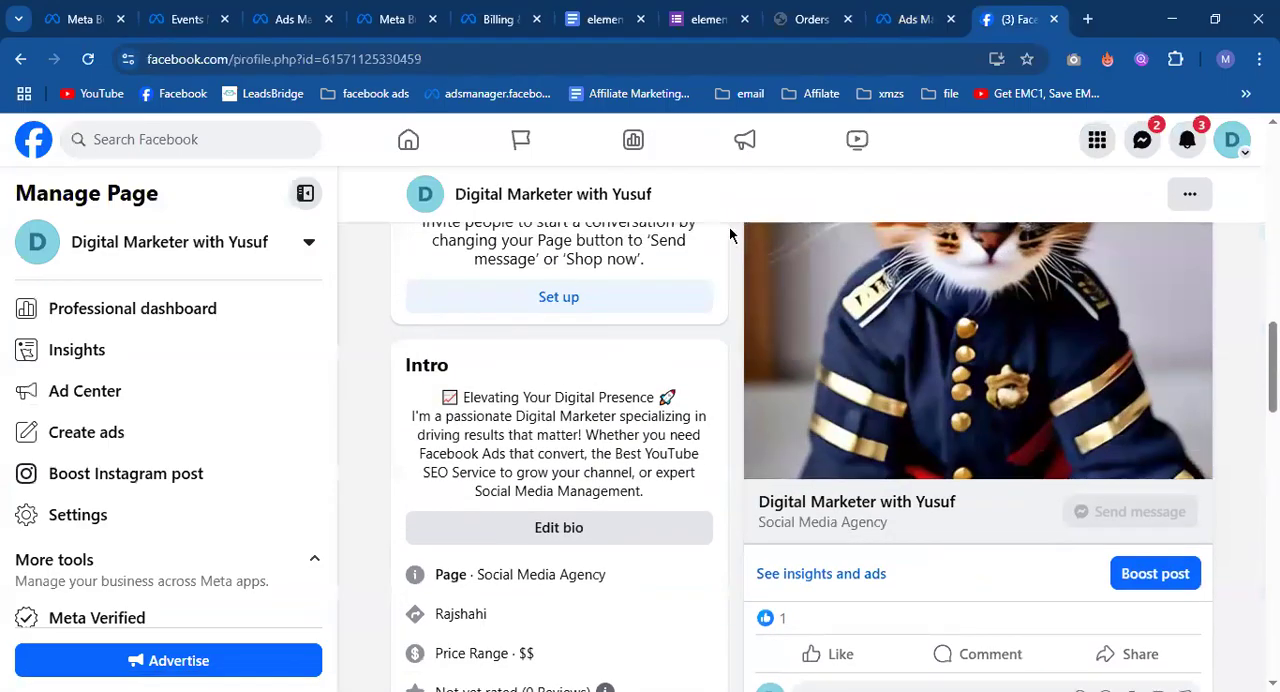
{"action": "left_click", "coordinate": [915, 19]}
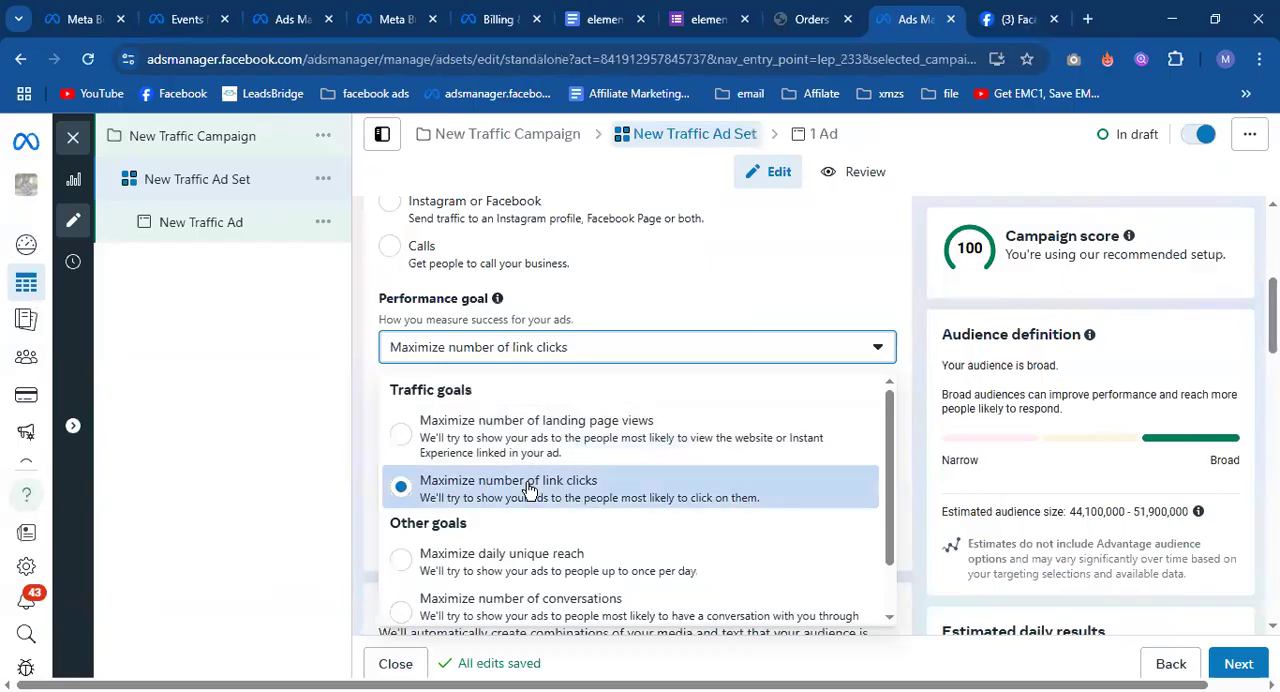
{"action": "left_click", "coordinate": [1022, 28]}
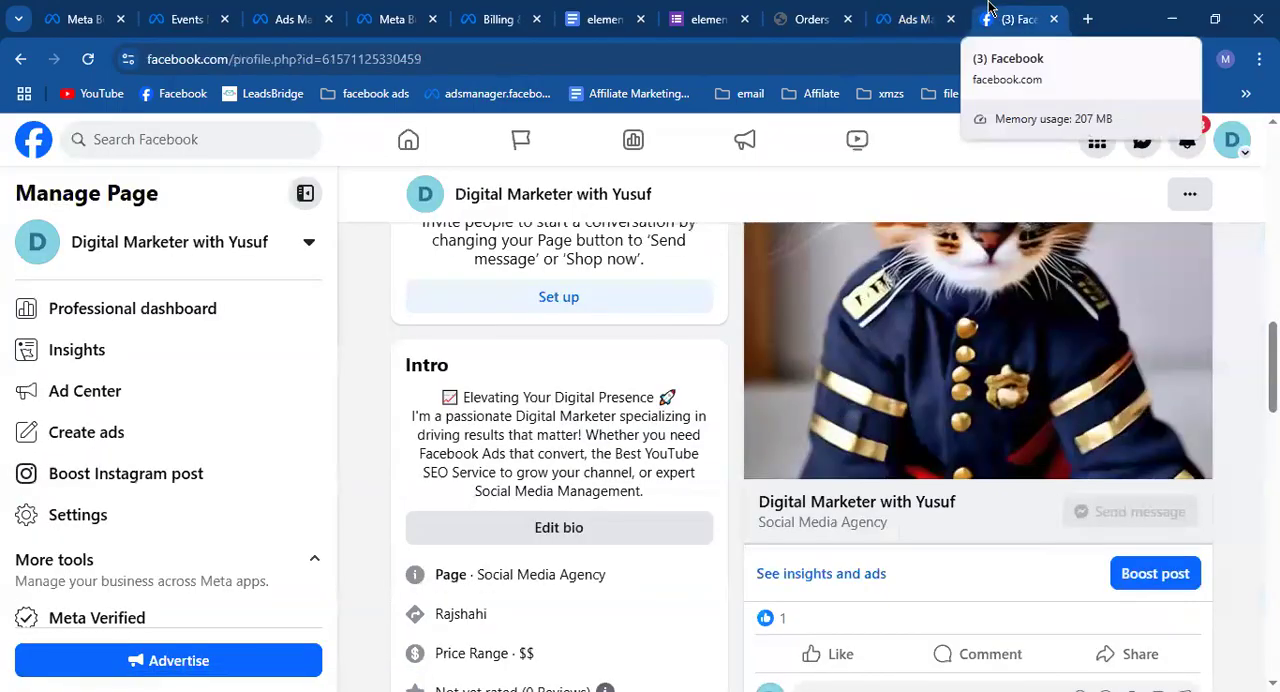
{"action": "left_click", "coordinate": [921, 10]}
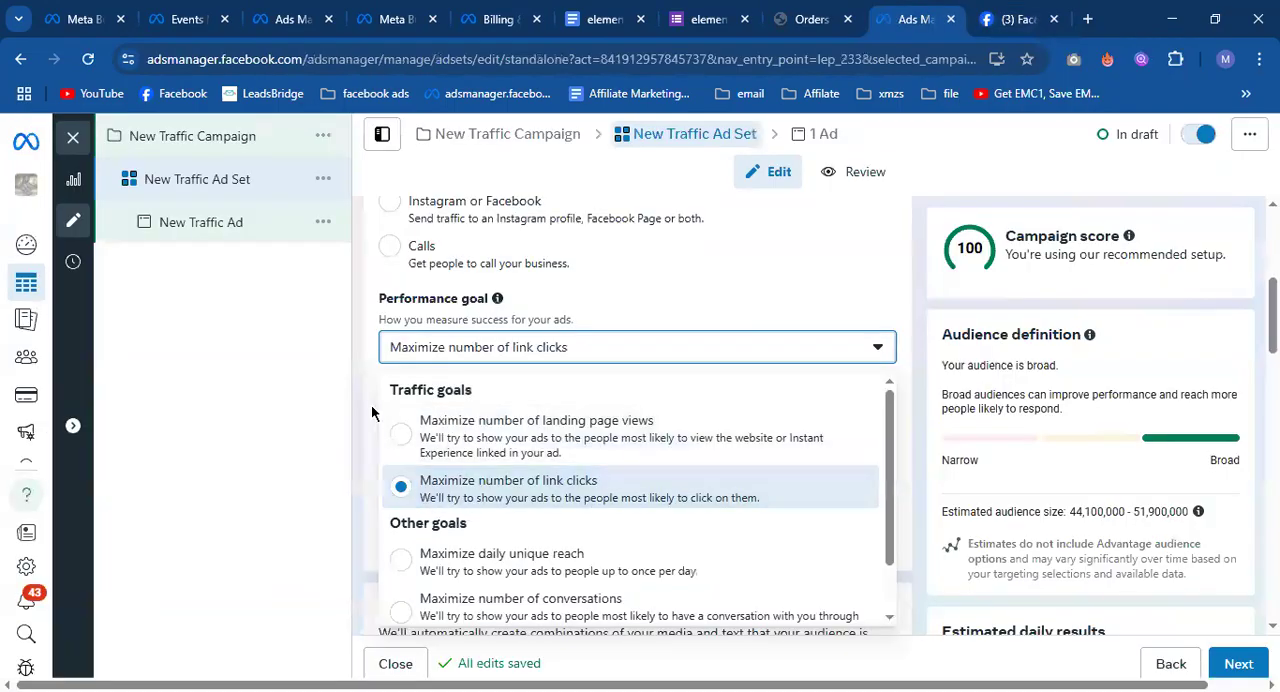
Close the performance goal options and review the ad set's budget, schedule, audience and placement settings.
{"action": "left_click", "coordinate": [362, 356]}
{"action": "scroll", "coordinate": [495, 492], "scroll_direction": "down", "scroll_amount": 4}
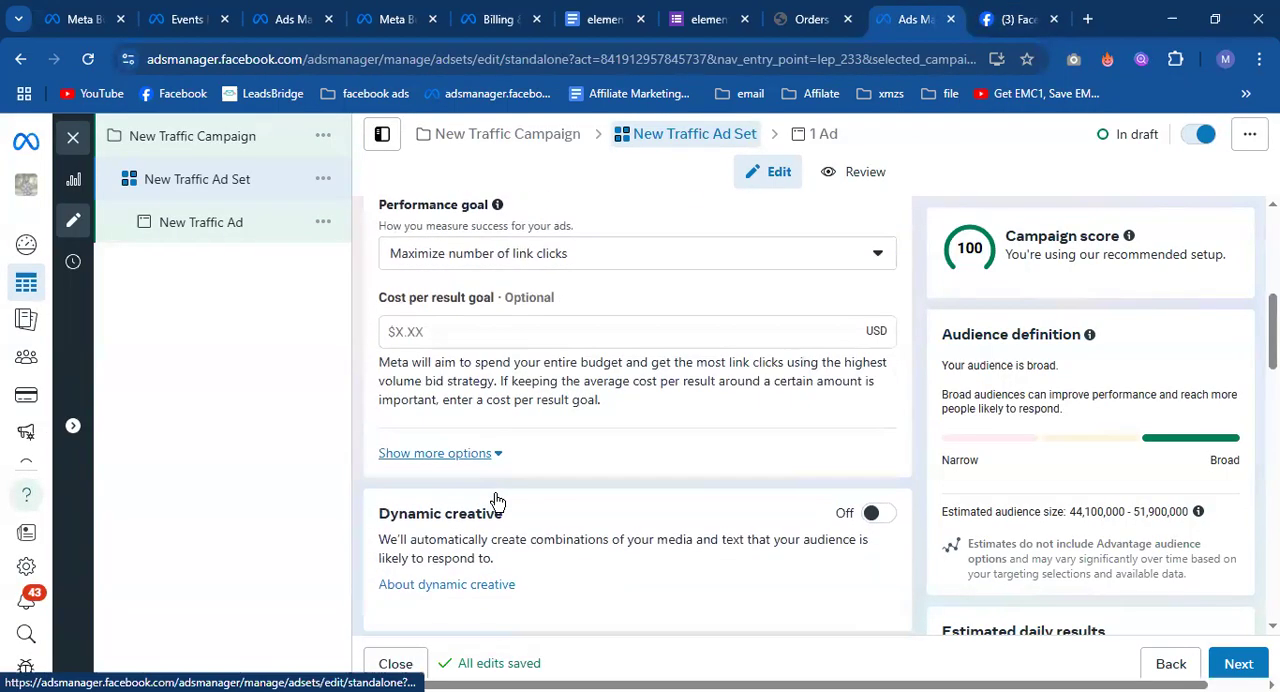
{"action": "scroll", "coordinate": [495, 492], "scroll_direction": "down", "scroll_amount": 2}
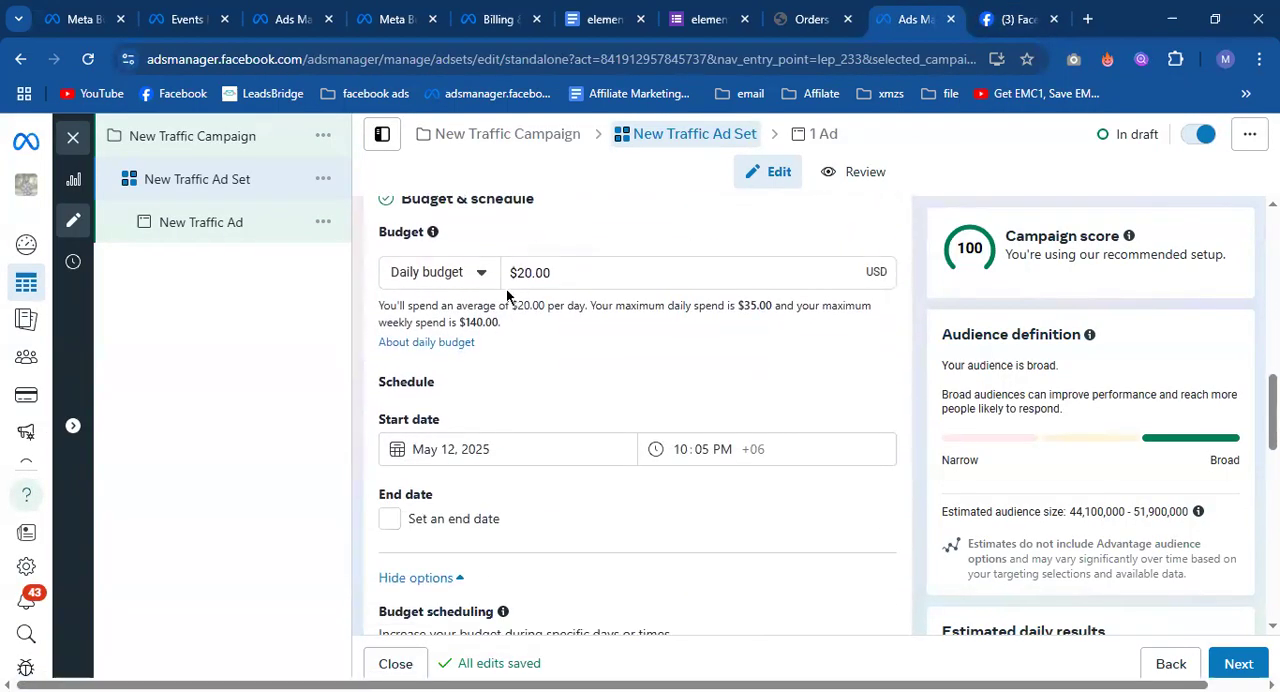
{"action": "scroll", "coordinate": [497, 360], "scroll_direction": "down", "scroll_amount": 9}
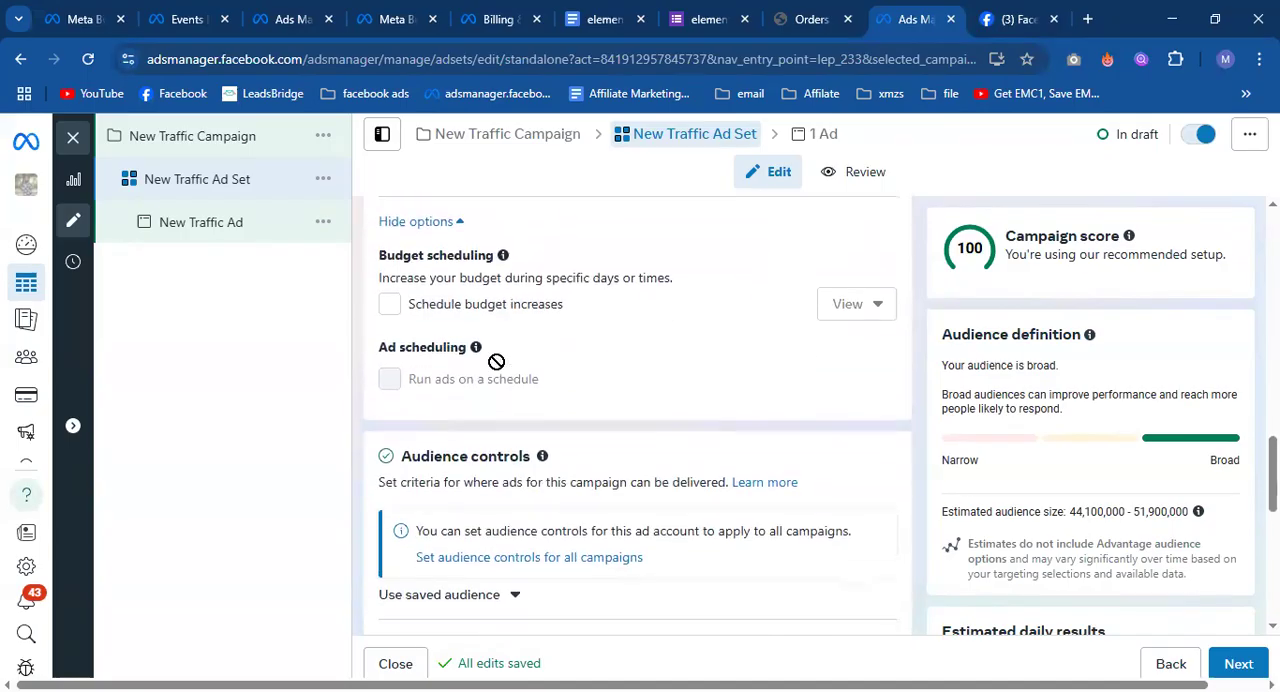
{"action": "scroll", "coordinate": [497, 368], "scroll_direction": "down", "scroll_amount": 1}
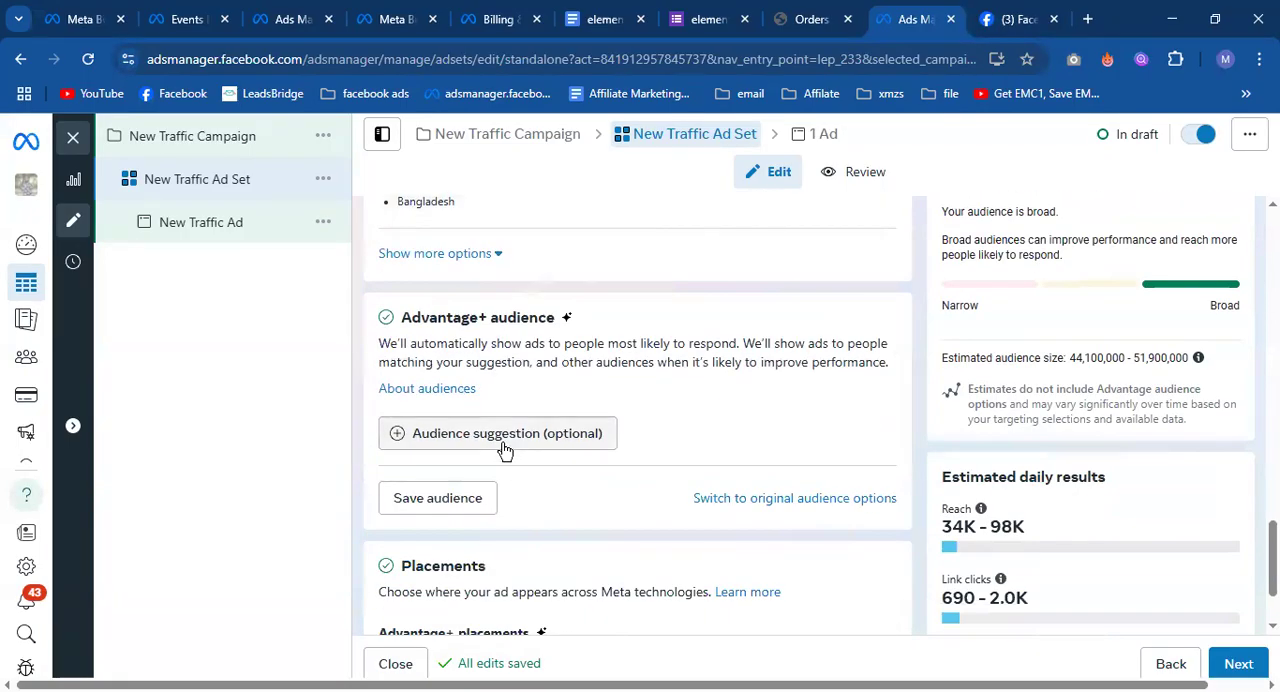
{"action": "scroll", "coordinate": [665, 417], "scroll_direction": "down", "scroll_amount": 2}
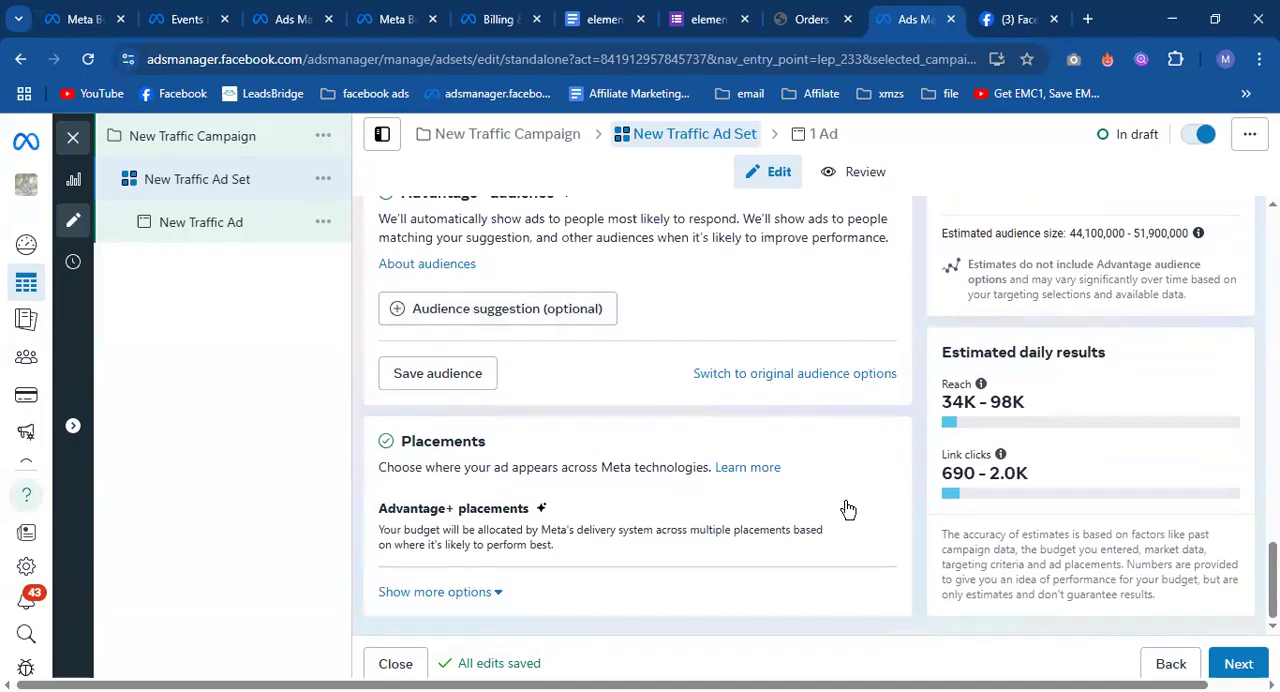
Review the New Traffic Ad's ad setup, website destination, language and tracking settings.
{"action": "left_click", "coordinate": [231, 226]}
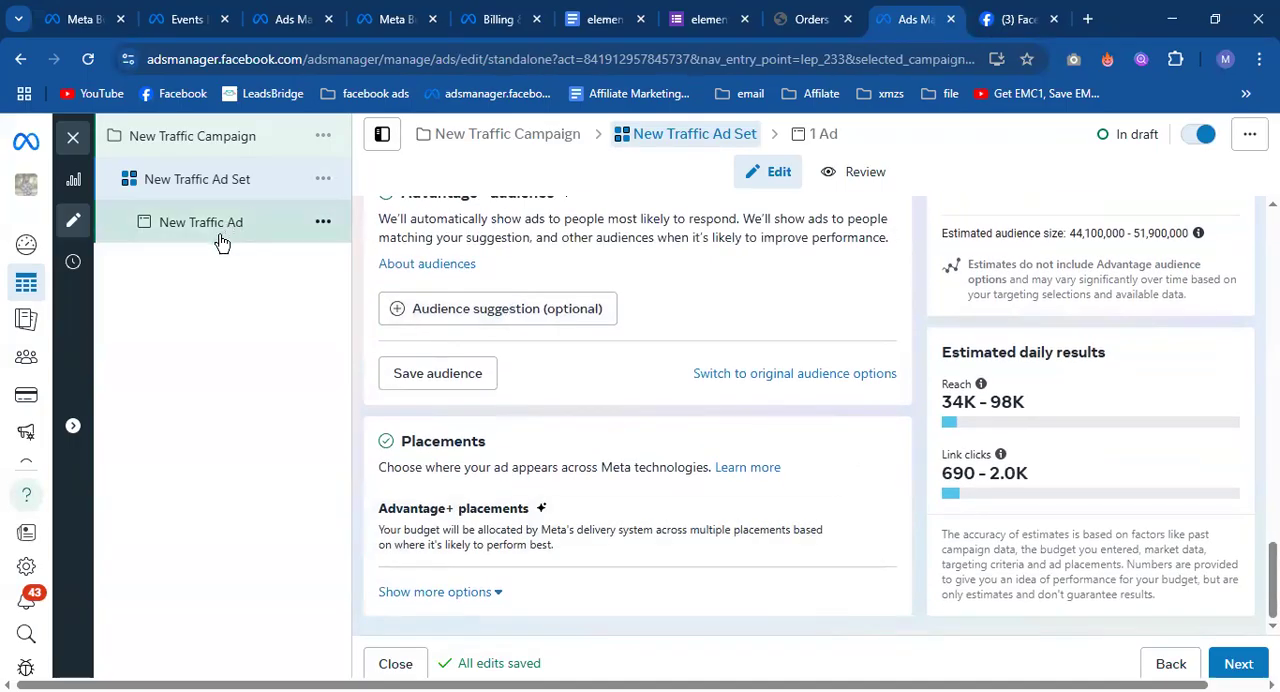
{"action": "scroll", "coordinate": [594, 426], "scroll_direction": "down", "scroll_amount": 3}
{"action": "scroll", "coordinate": [592, 426], "scroll_direction": "down", "scroll_amount": 5}
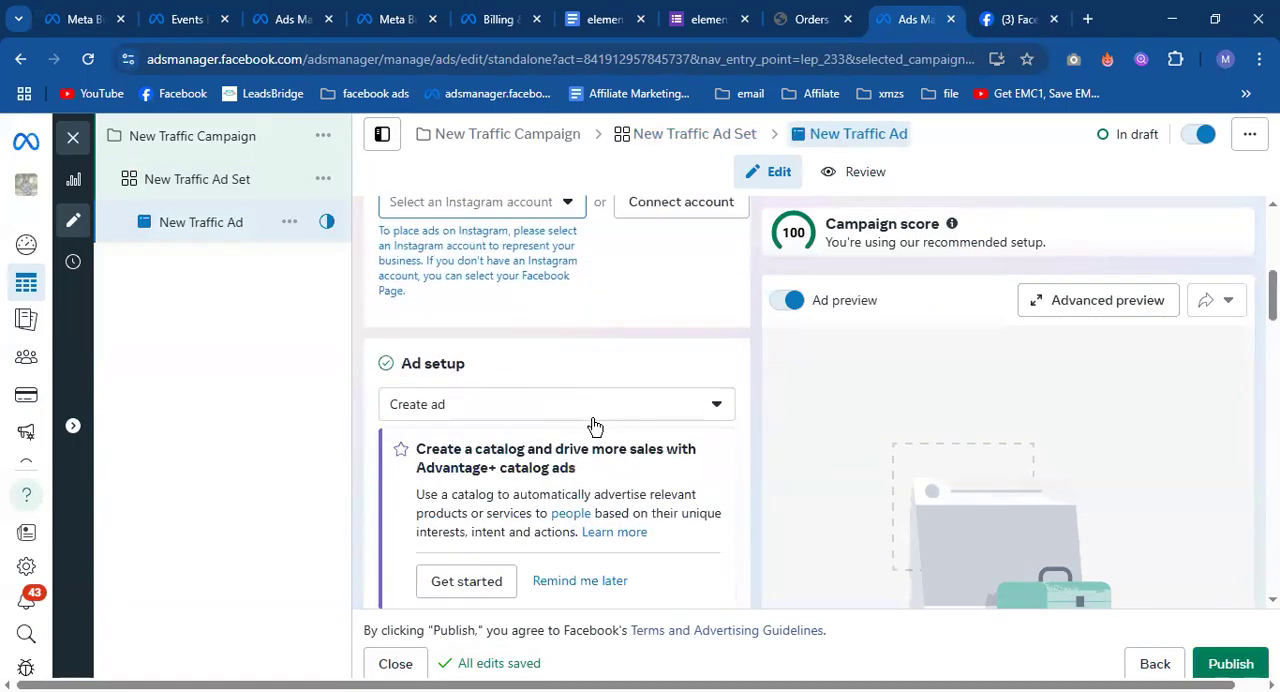
{"action": "scroll", "coordinate": [441, 345], "scroll_direction": "down", "scroll_amount": 3}
{"action": "scroll", "coordinate": [442, 363], "scroll_direction": "down", "scroll_amount": 3}
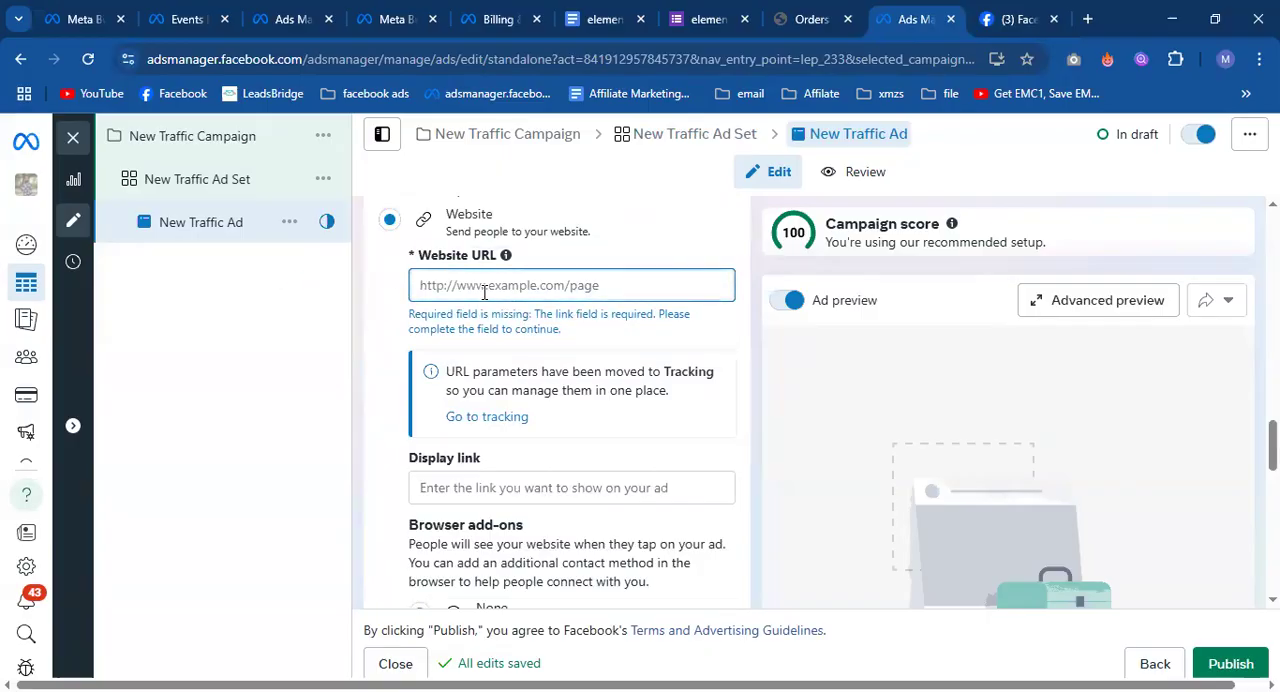
{"action": "scroll", "coordinate": [484, 292], "scroll_direction": "down", "scroll_amount": 5}
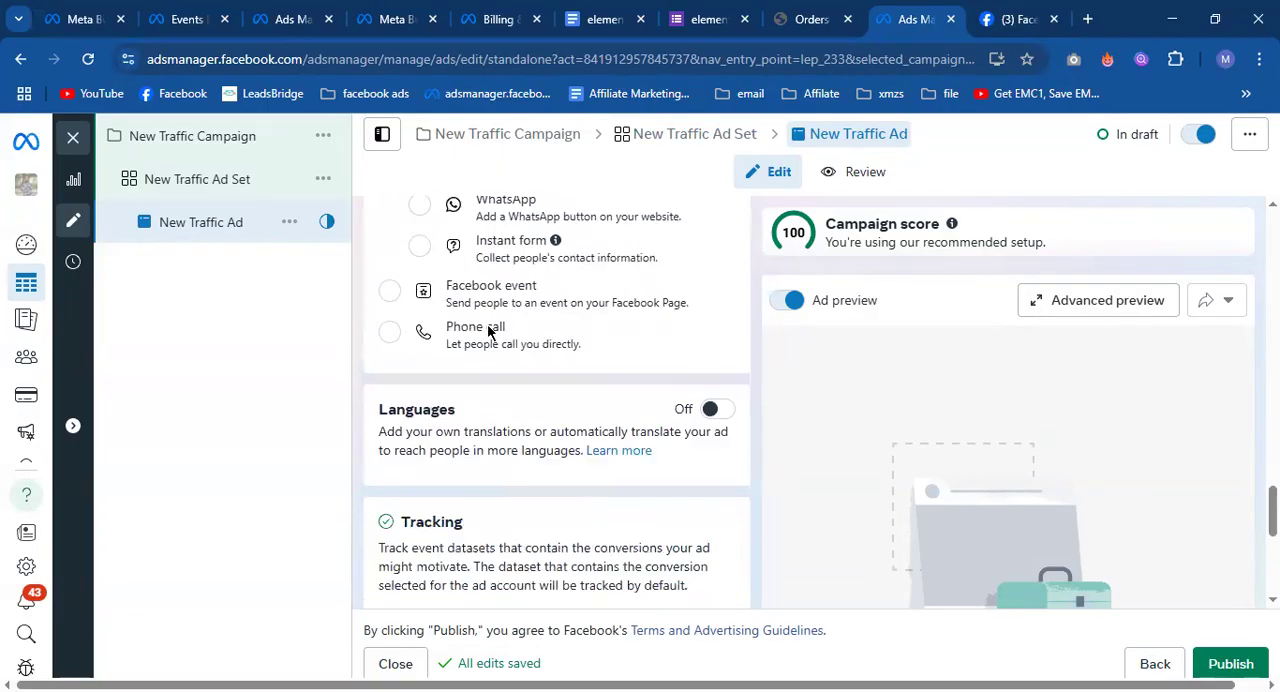
{"action": "scroll", "coordinate": [547, 490], "scroll_direction": "down", "scroll_amount": 2}
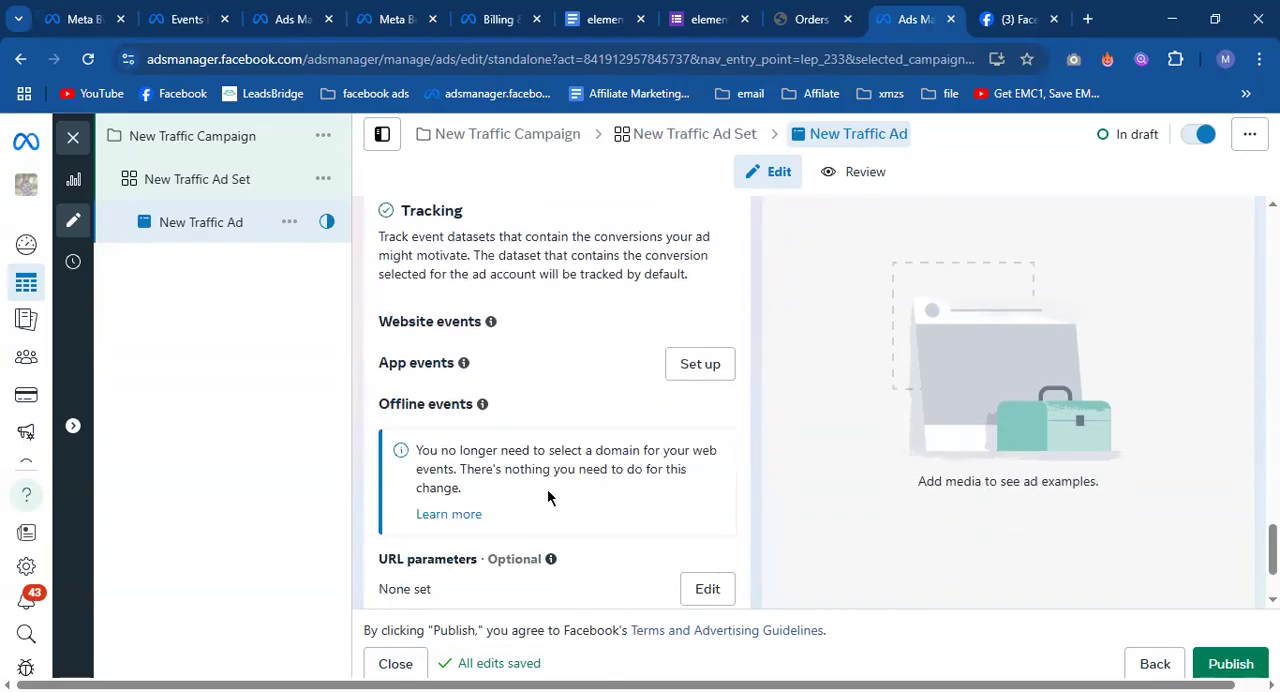
Close the traffic ad editor, keeping the draft, and return to the campaigns list.
{"action": "left_click", "coordinate": [73, 145]}
{"action": "left_click", "coordinate": [735, 428]}
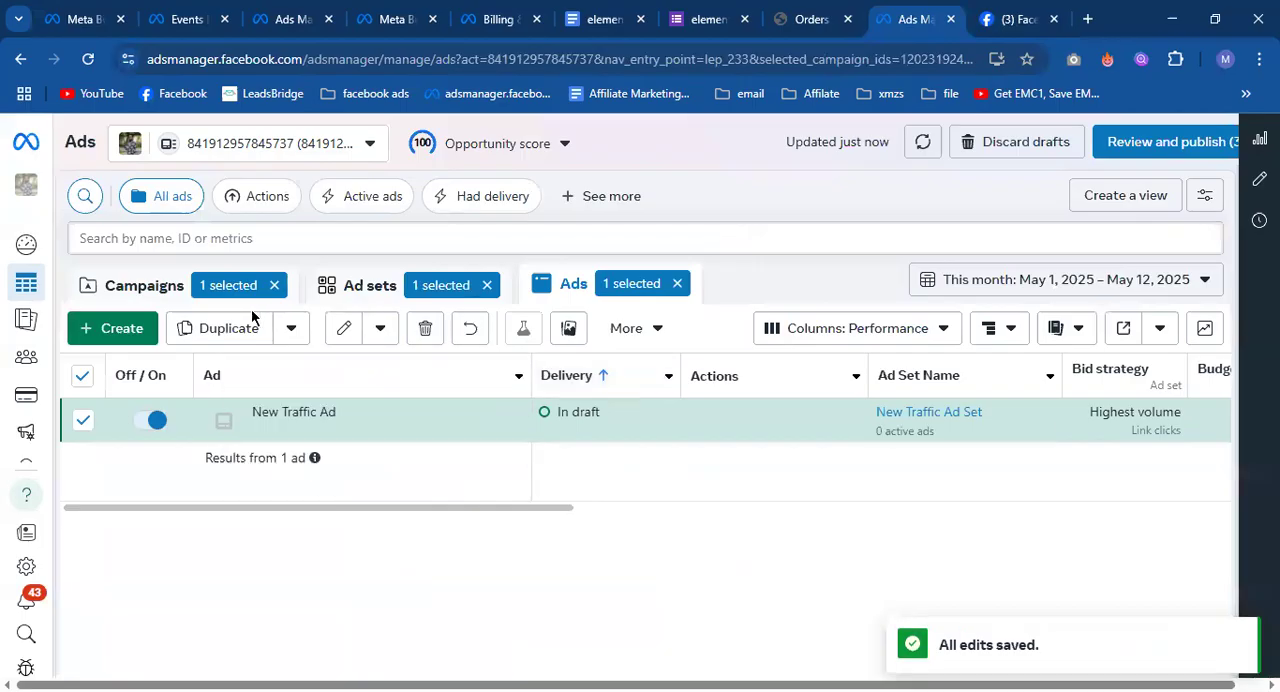
{"action": "left_click", "coordinate": [146, 296]}
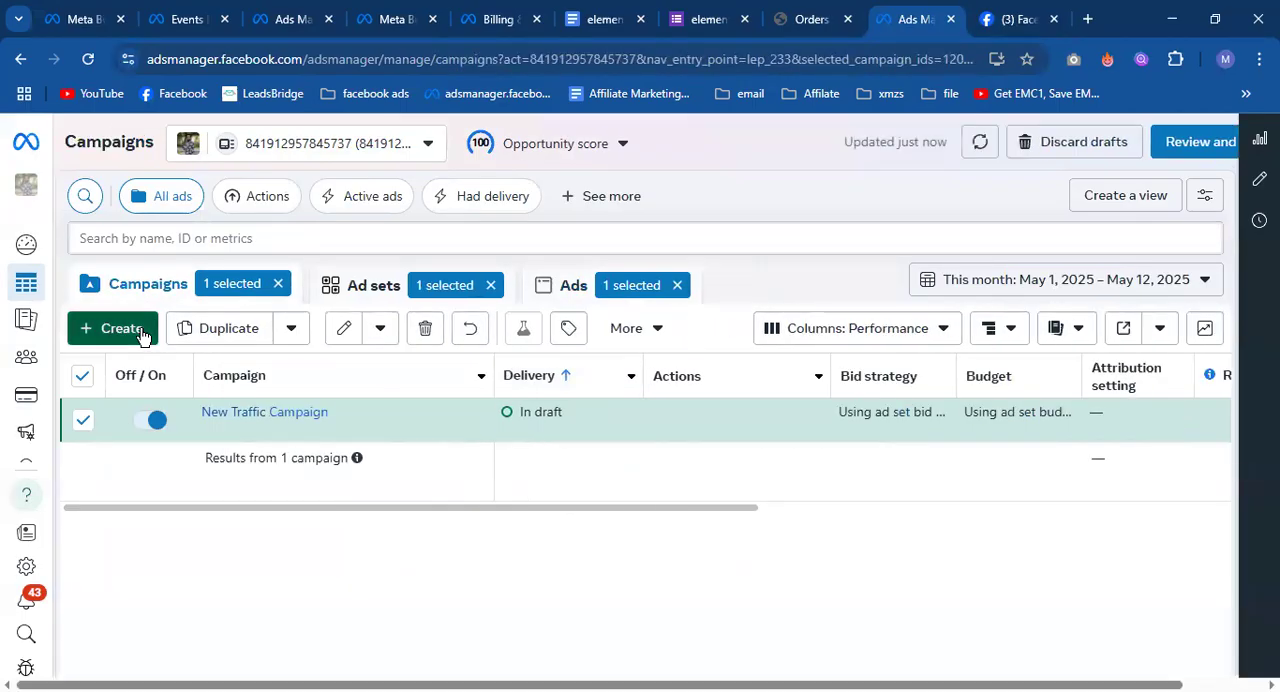
Create a new Auction campaign with the Engagement objective, using the manual engagement campaign setup.
{"action": "left_click", "coordinate": [125, 329]}
{"action": "left_click", "coordinate": [483, 458]}
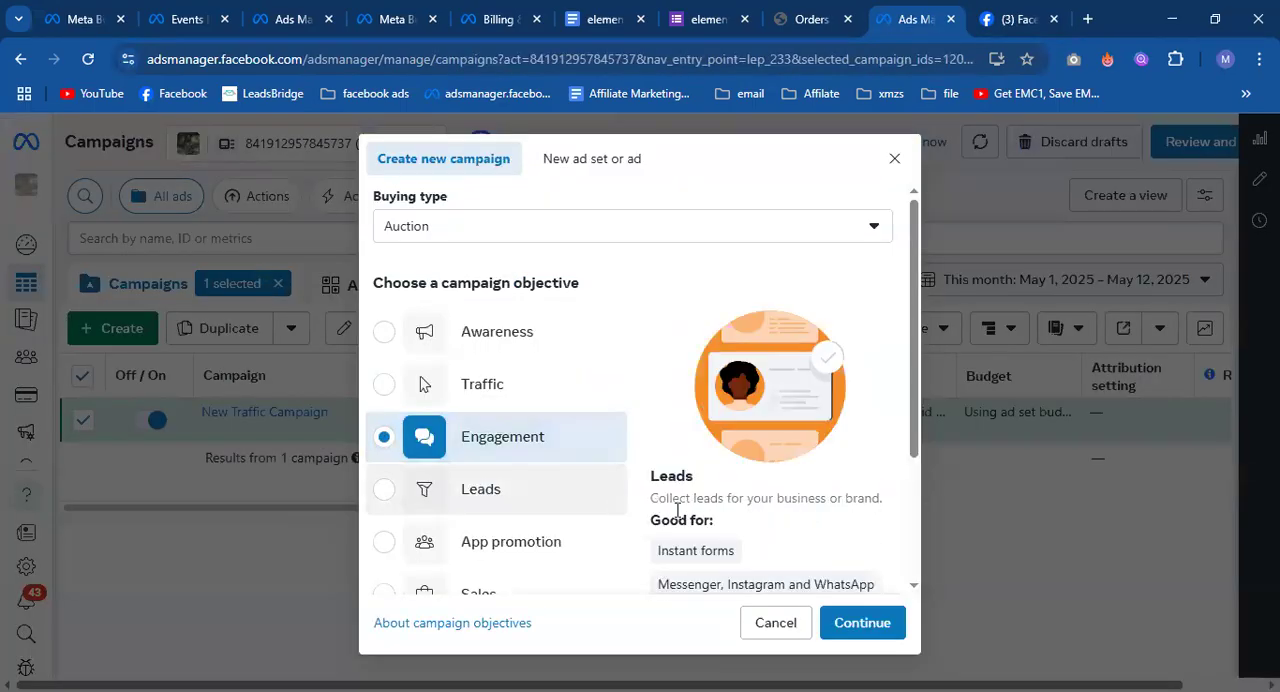
{"action": "scroll", "coordinate": [780, 540], "scroll_direction": "down", "scroll_amount": 3}
{"action": "left_click", "coordinate": [870, 622]}
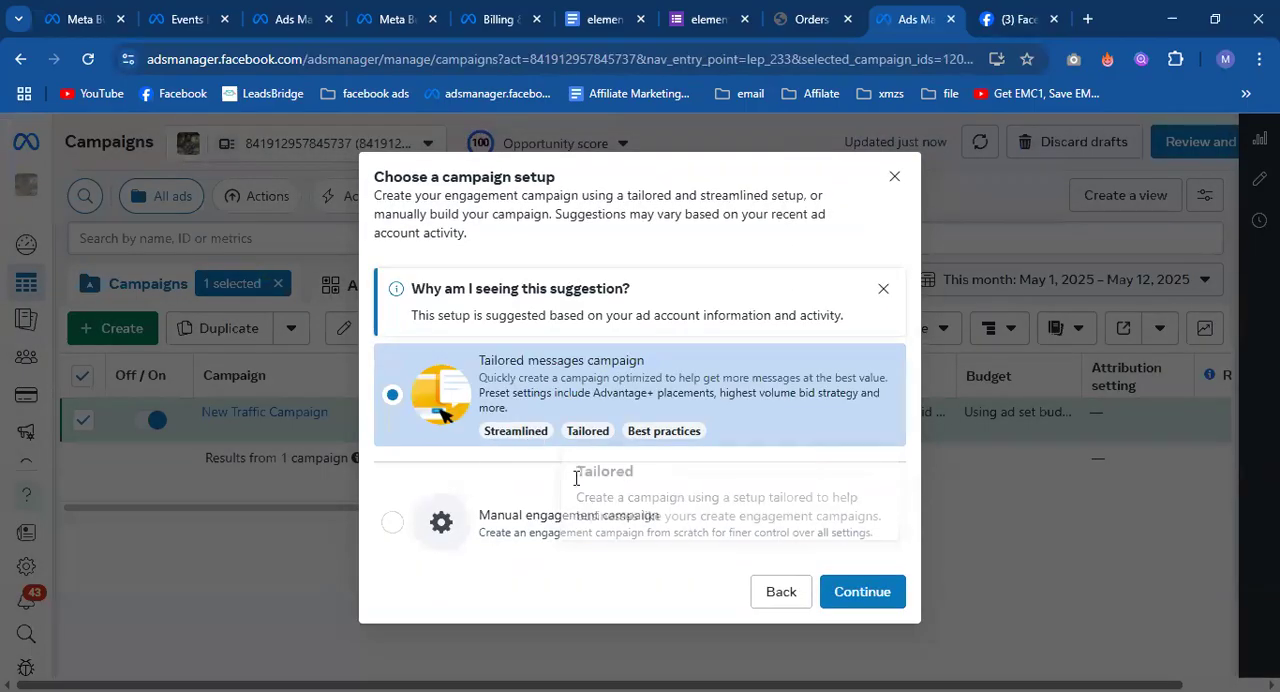
{"action": "left_click", "coordinate": [574, 514]}
{"action": "left_click", "coordinate": [885, 578]}
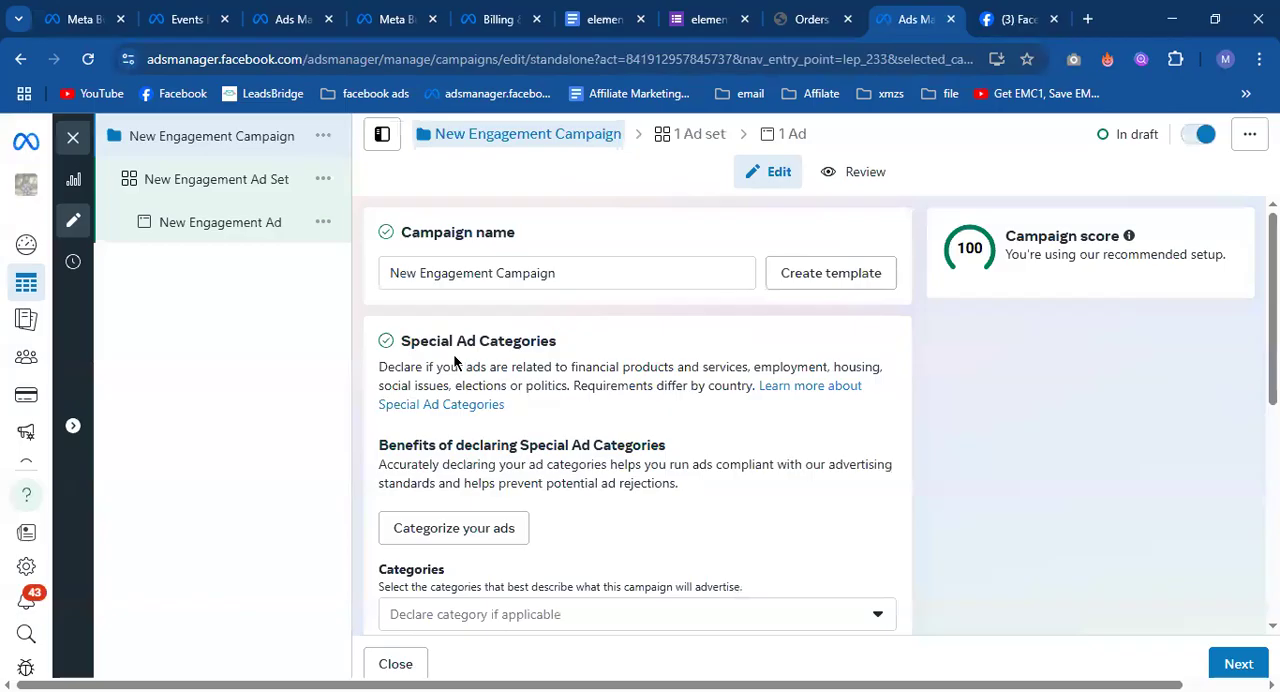
Review the New Engagement Campaign's settings and its ad set's budget, audience and placement sections.
{"action": "scroll", "coordinate": [623, 486], "scroll_direction": "down", "scroll_amount": 5}
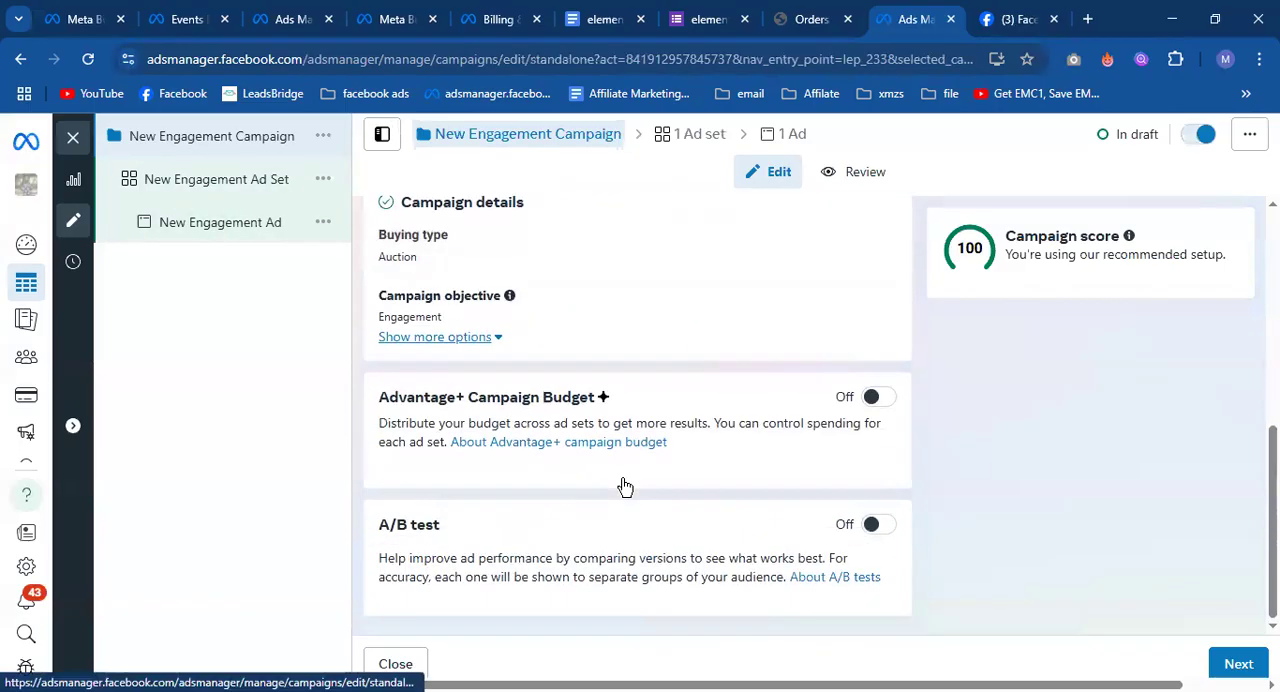
{"action": "left_click", "coordinate": [200, 180]}
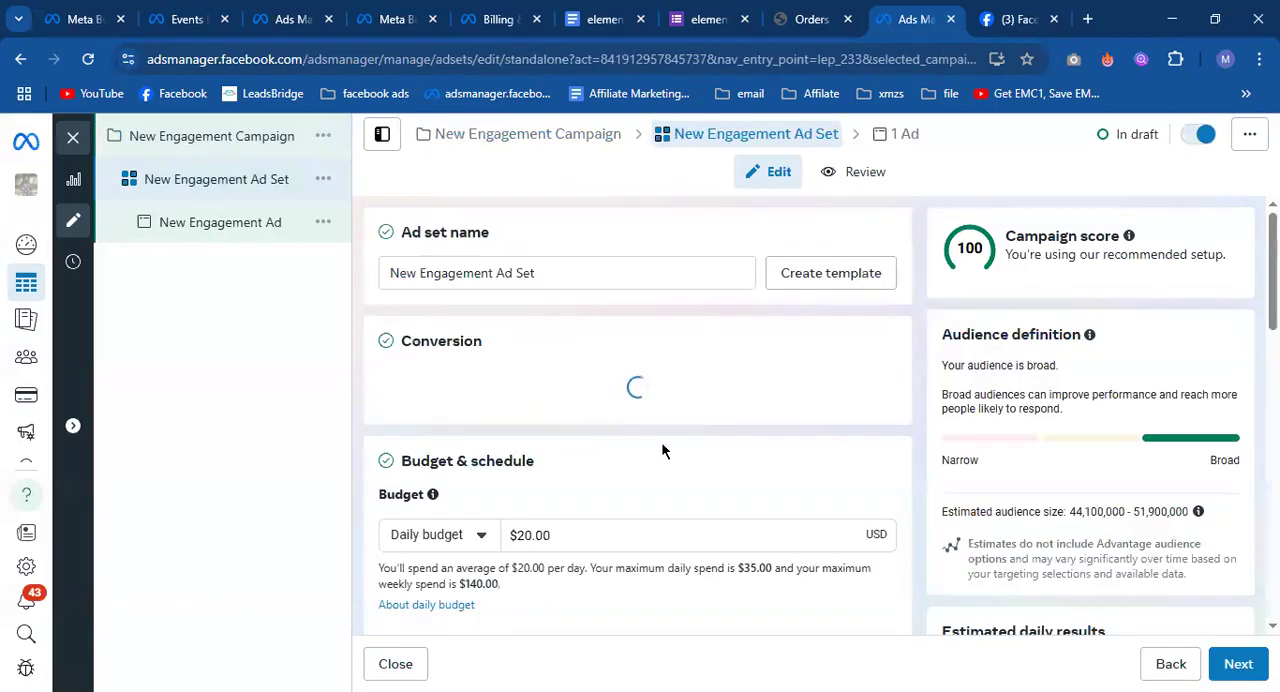
{"action": "scroll", "coordinate": [663, 452], "scroll_direction": "down", "scroll_amount": 5}
{"action": "scroll", "coordinate": [663, 452], "scroll_direction": "down", "scroll_amount": 10}
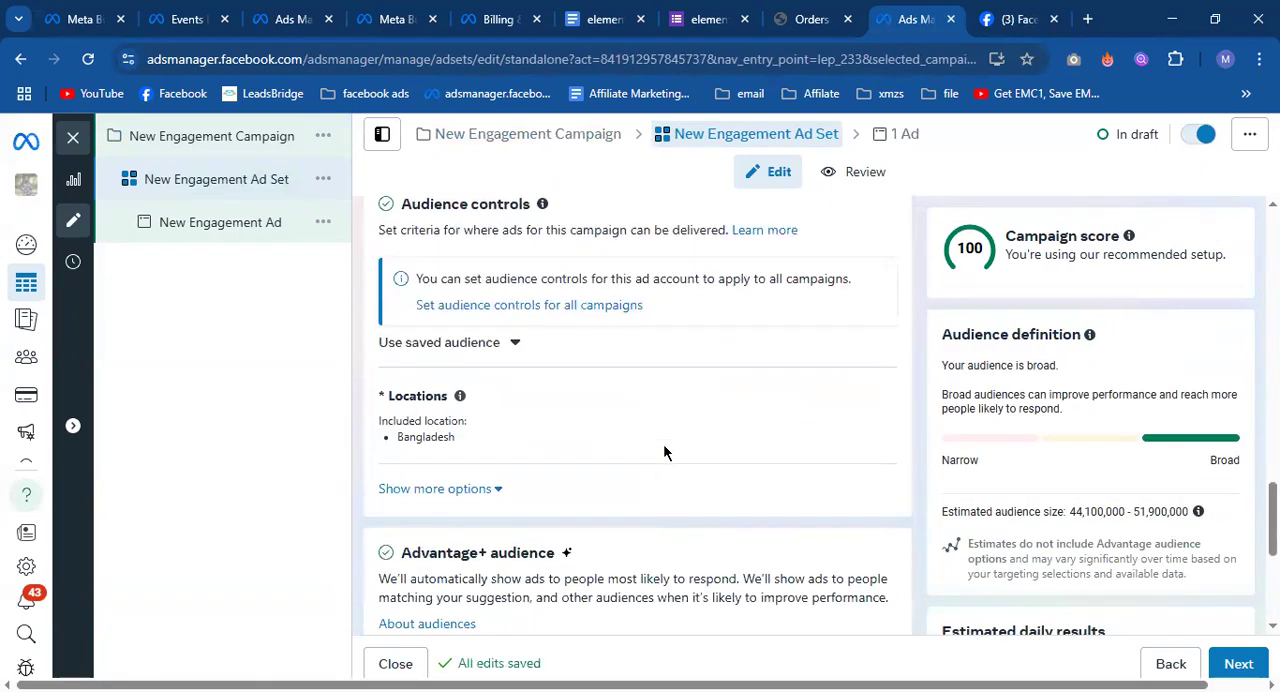
{"action": "scroll", "coordinate": [663, 452], "scroll_direction": "down", "scroll_amount": 4}
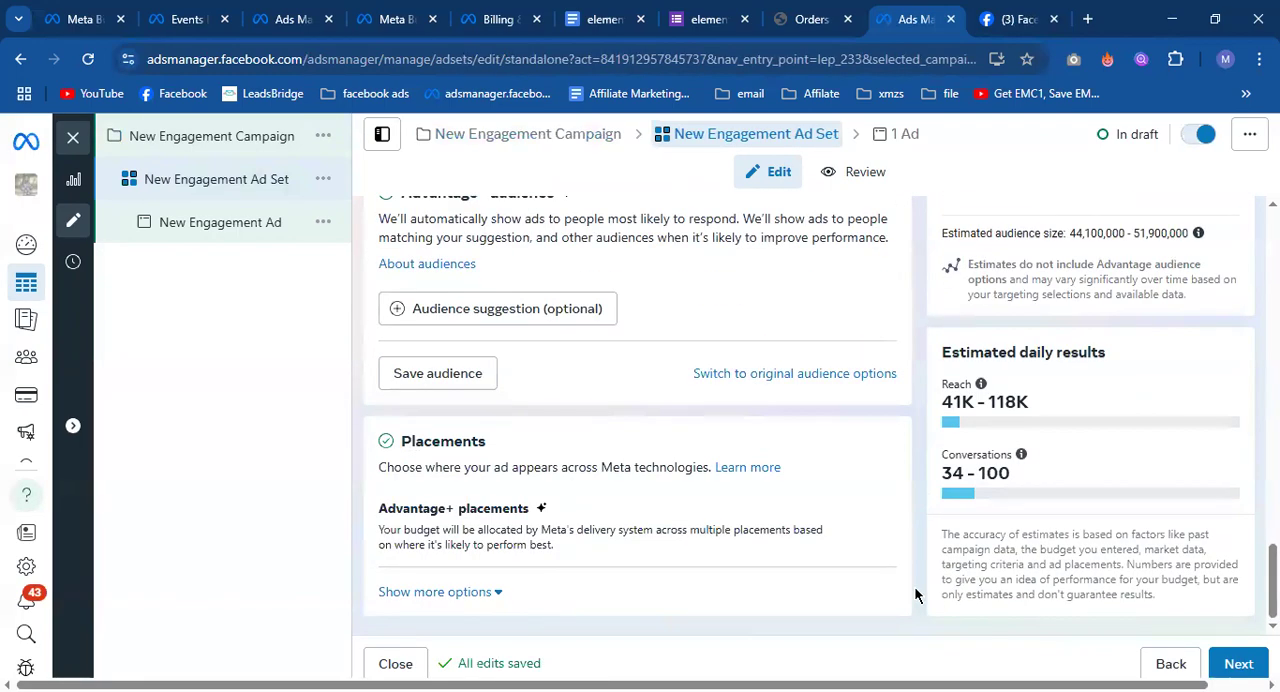
Look over the New Engagement Ad's identity and creative sections, and check the message destinations in its ad set.
{"action": "left_click", "coordinate": [200, 222]}
{"action": "scroll", "coordinate": [632, 441], "scroll_direction": "down", "scroll_amount": 5}
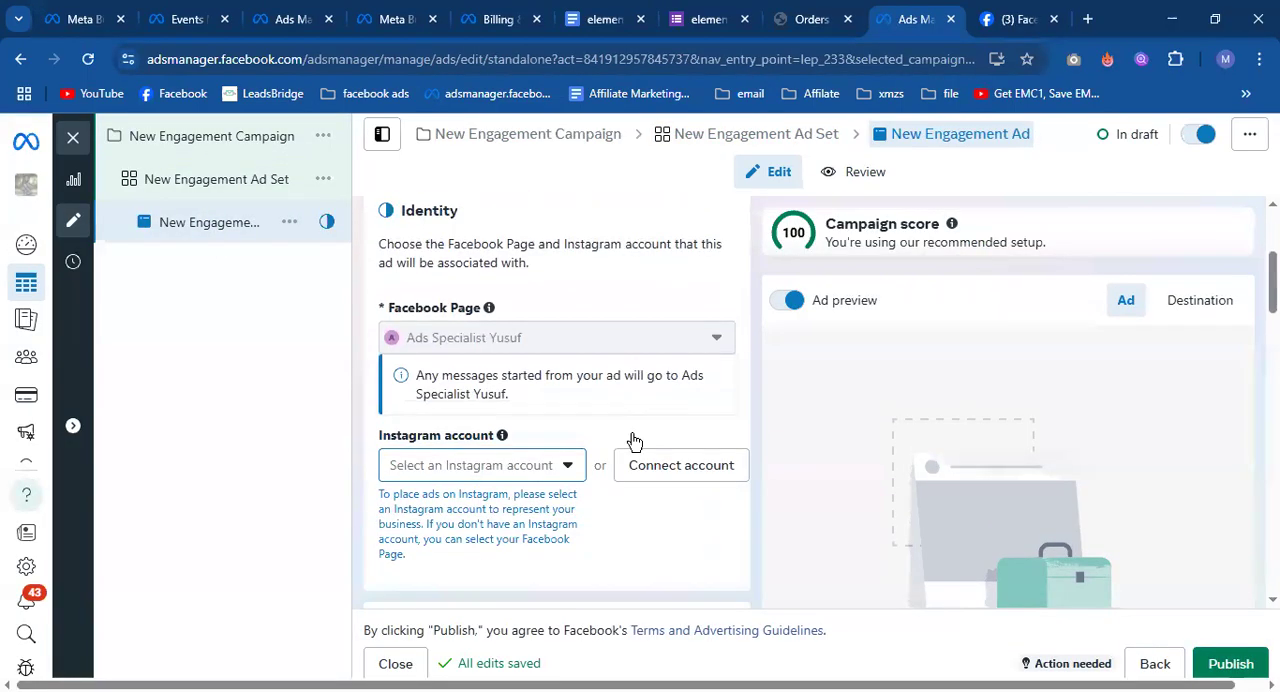
{"action": "scroll", "coordinate": [632, 441], "scroll_direction": "down", "scroll_amount": 3}
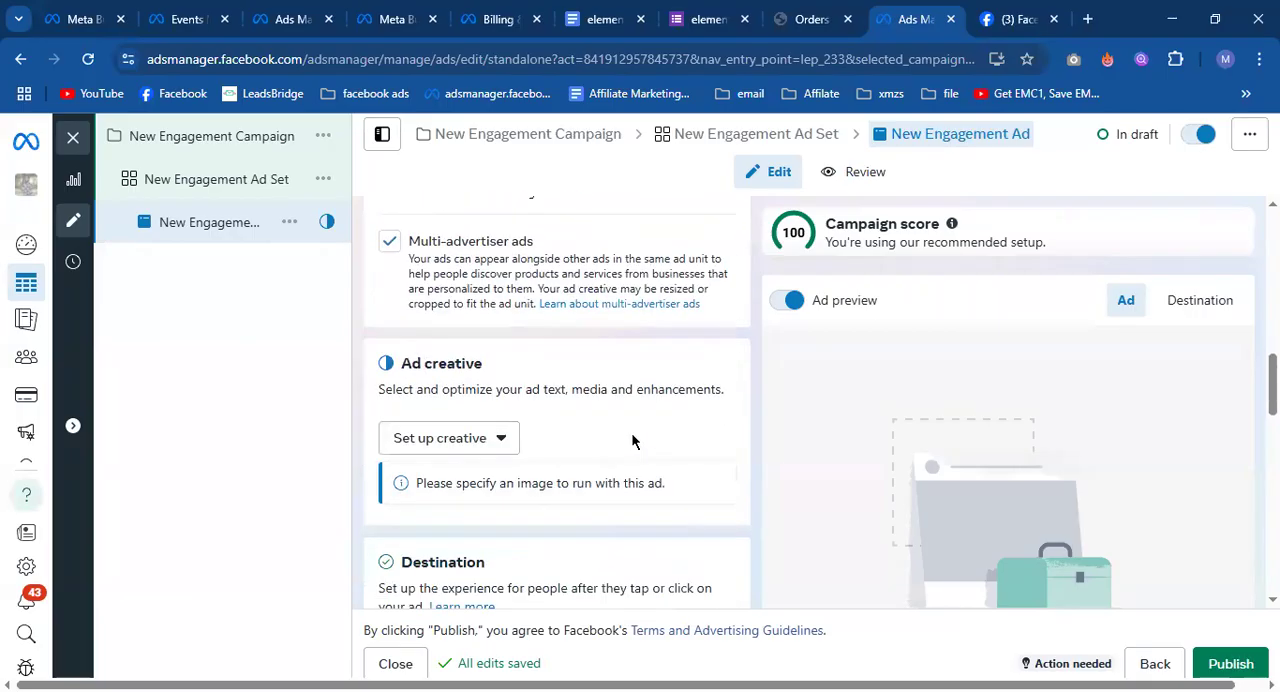
{"action": "scroll", "coordinate": [632, 441], "scroll_direction": "down", "scroll_amount": 4}
{"action": "left_click", "coordinate": [194, 186]}
{"action": "scroll", "coordinate": [553, 434], "scroll_direction": "down", "scroll_amount": 3}
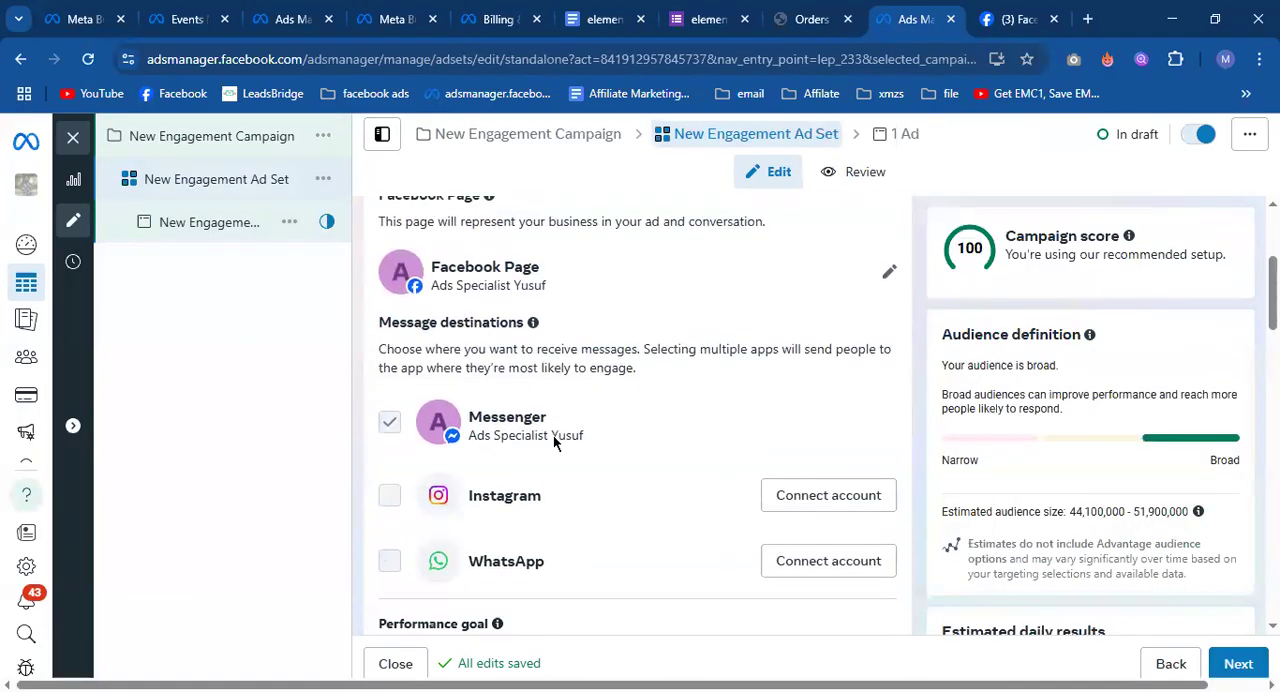
Return to the New Engagement Ad and open its Start conversations message template for editing.
{"action": "left_click", "coordinate": [203, 219]}
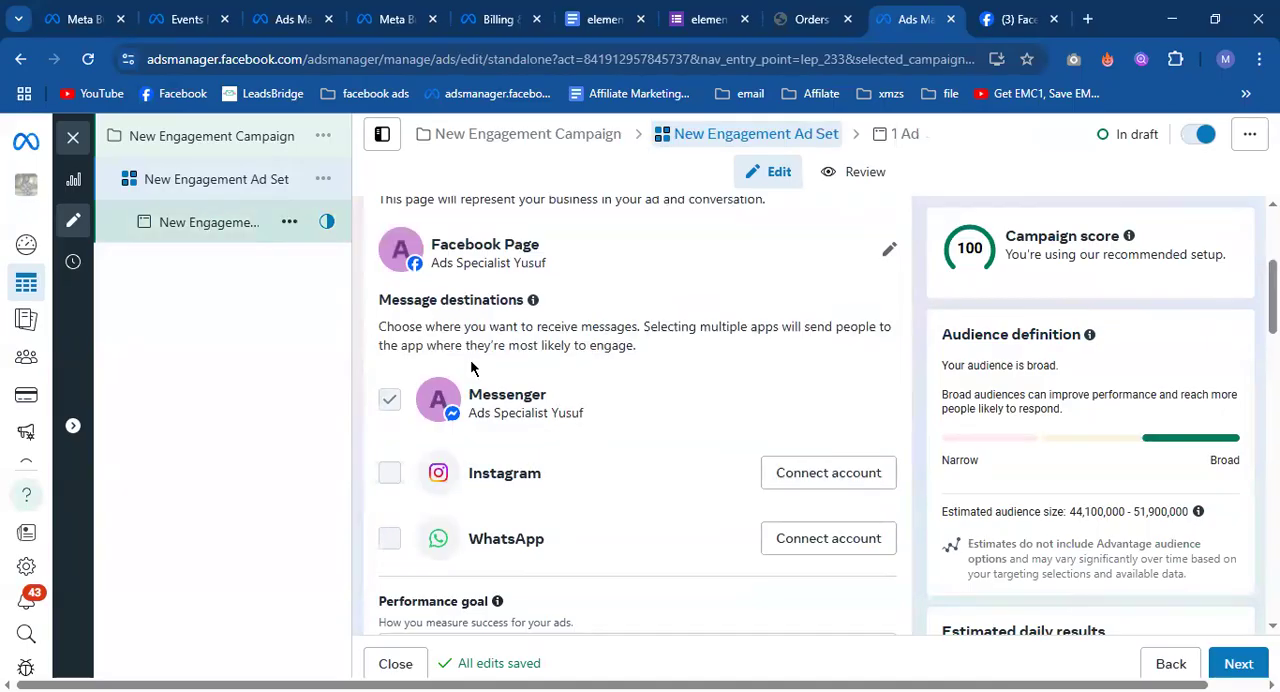
{"action": "scroll", "coordinate": [617, 413], "scroll_direction": "down", "scroll_amount": 5}
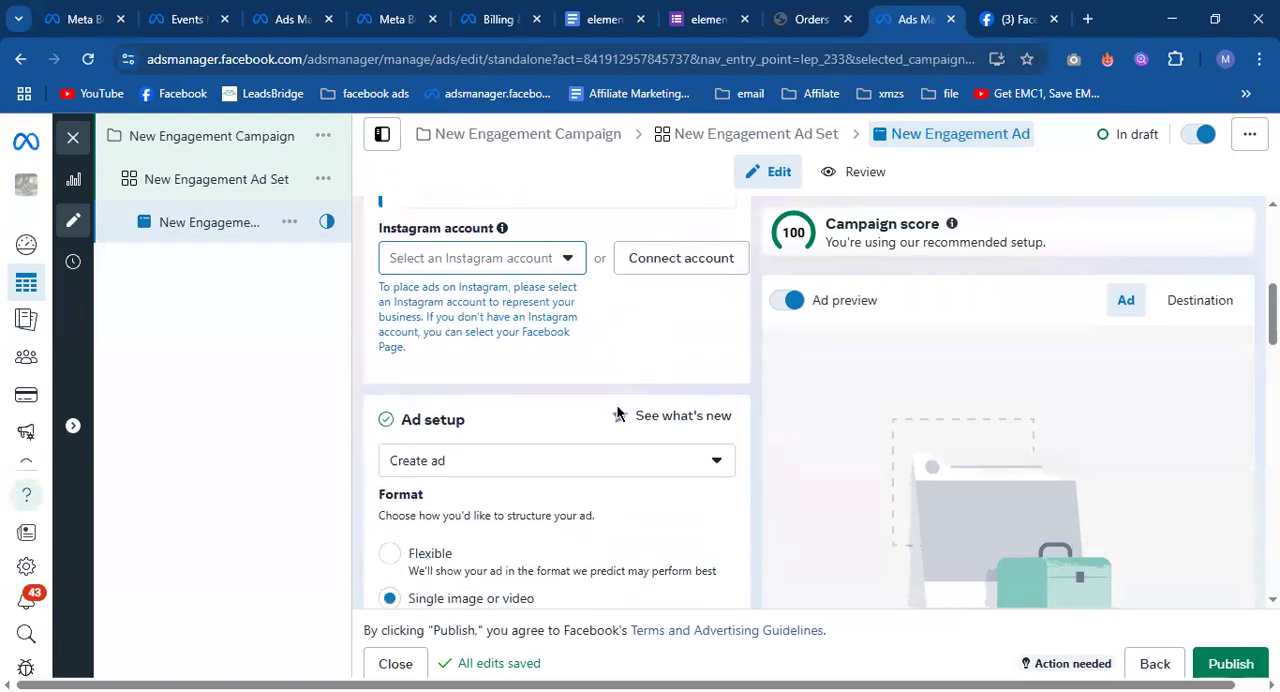
{"action": "scroll", "coordinate": [617, 413], "scroll_direction": "down", "scroll_amount": 8}
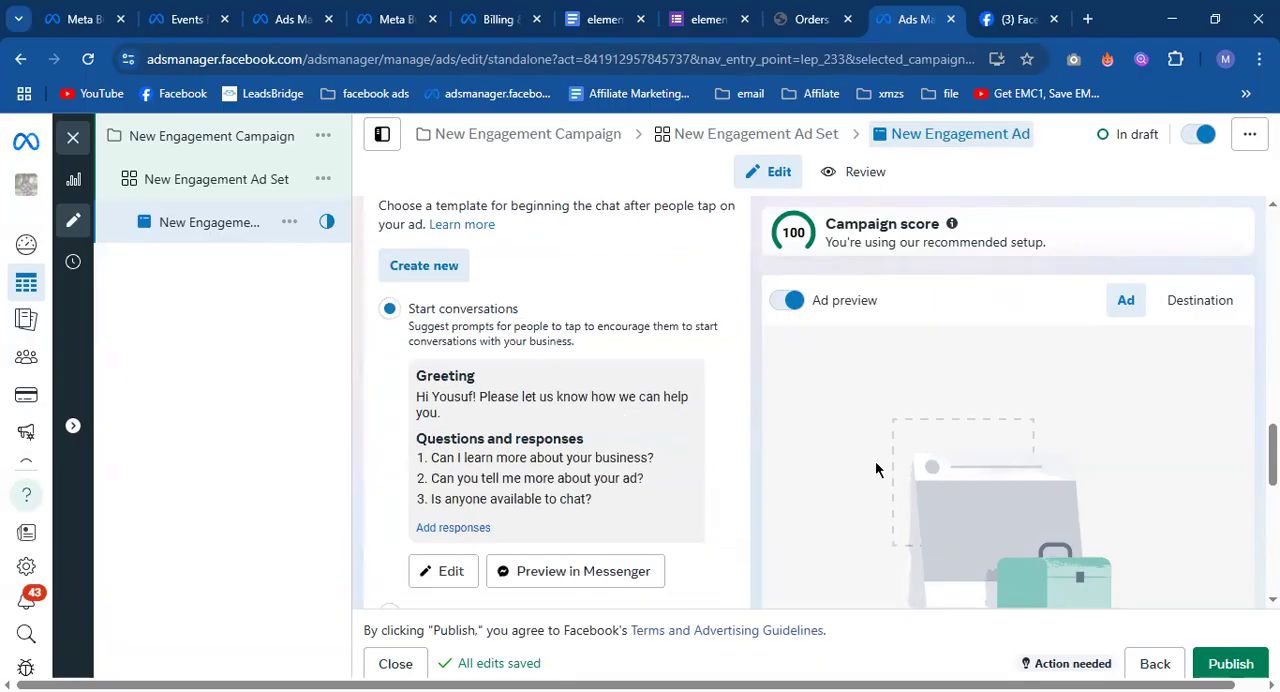
{"action": "scroll", "coordinate": [672, 428], "scroll_direction": "down", "scroll_amount": 1}
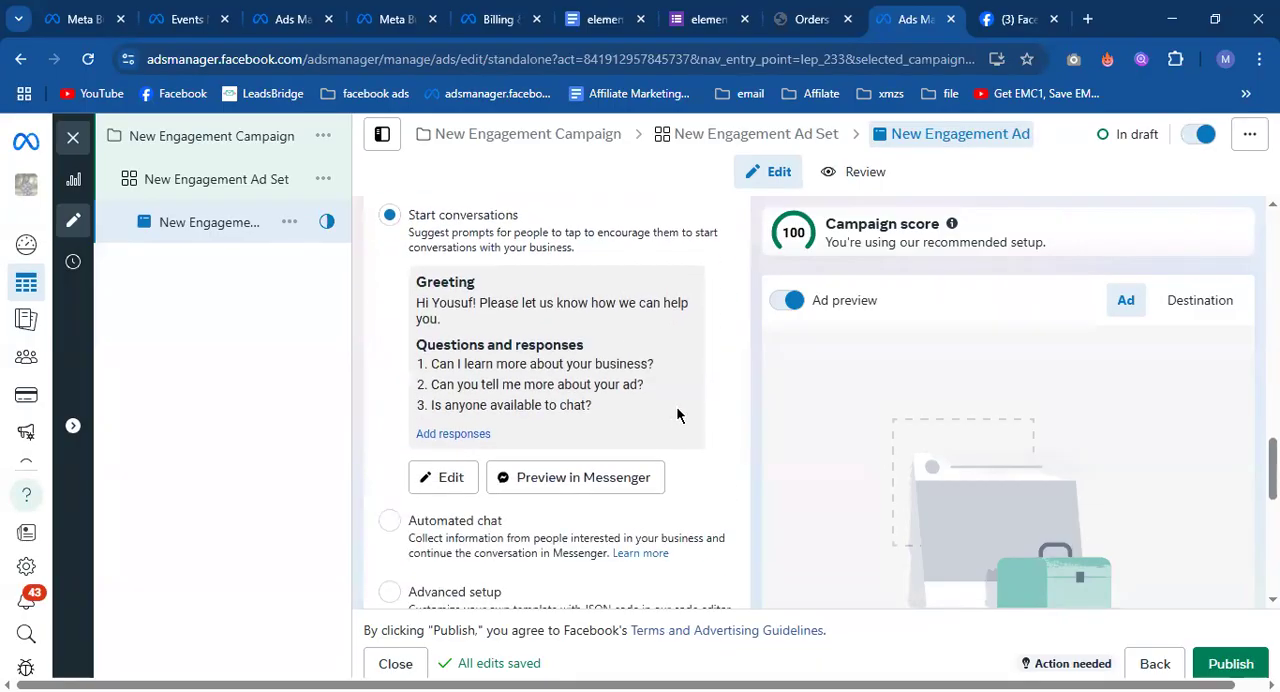
{"action": "left_click", "coordinate": [449, 477]}
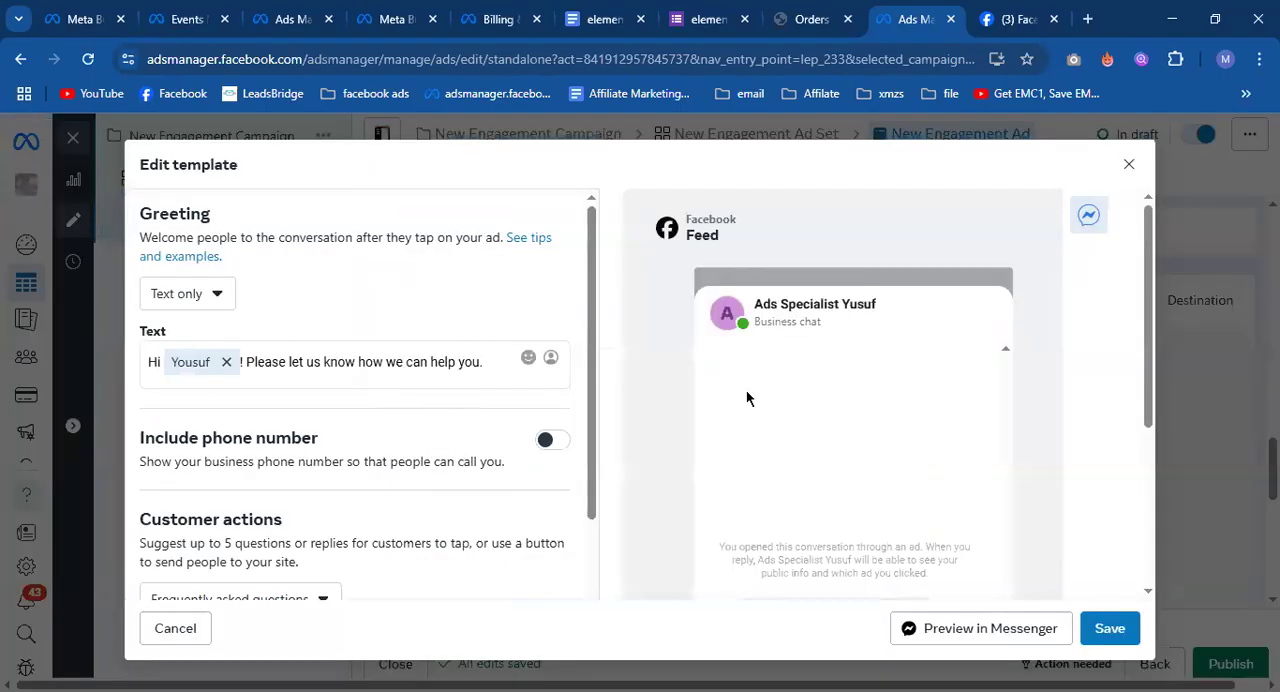
Examine the message template's greeting, frequently asked questions and automated response fields.
{"action": "scroll", "coordinate": [746, 398], "scroll_direction": "down", "scroll_amount": 3}
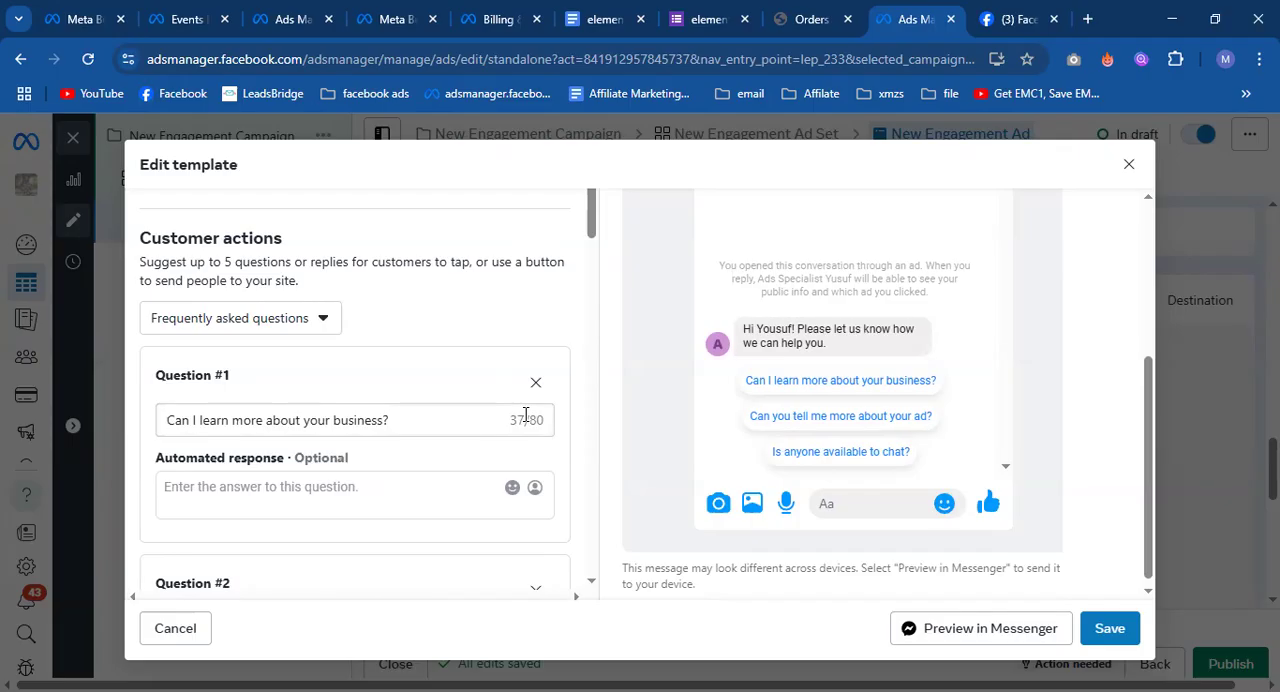
{"action": "scroll", "coordinate": [518, 408], "scroll_direction": "down", "scroll_amount": 1}
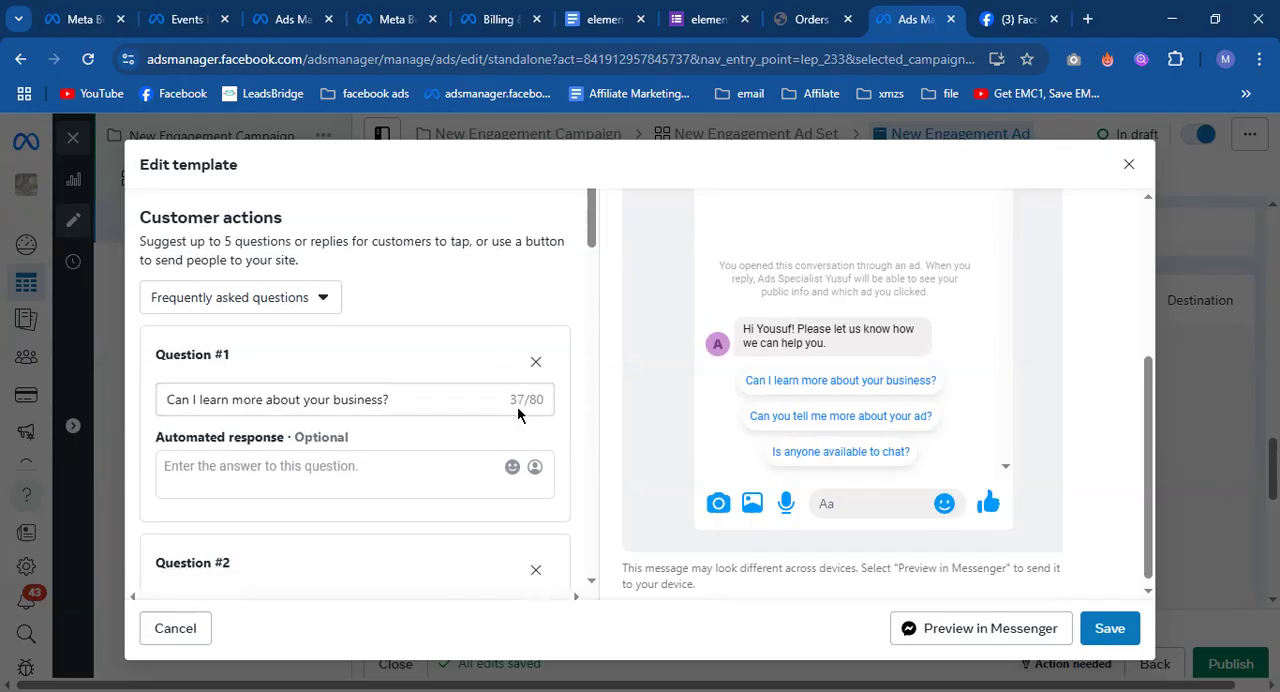
{"action": "scroll", "coordinate": [473, 393], "scroll_direction": "up", "scroll_amount": 1}
{"action": "scroll", "coordinate": [473, 393], "scroll_direction": "down", "scroll_amount": 1}
{"action": "scroll", "coordinate": [472, 395], "scroll_direction": "down", "scroll_amount": 6}
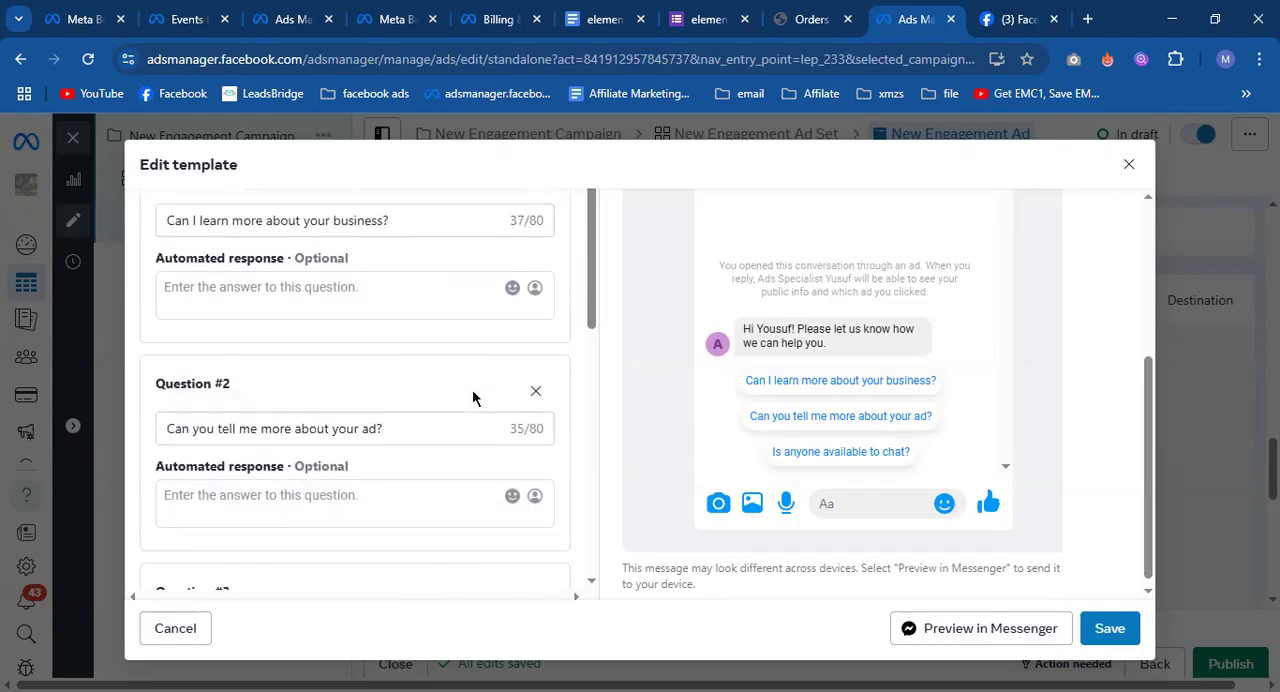
{"action": "scroll", "coordinate": [472, 402], "scroll_direction": "up", "scroll_amount": 6}
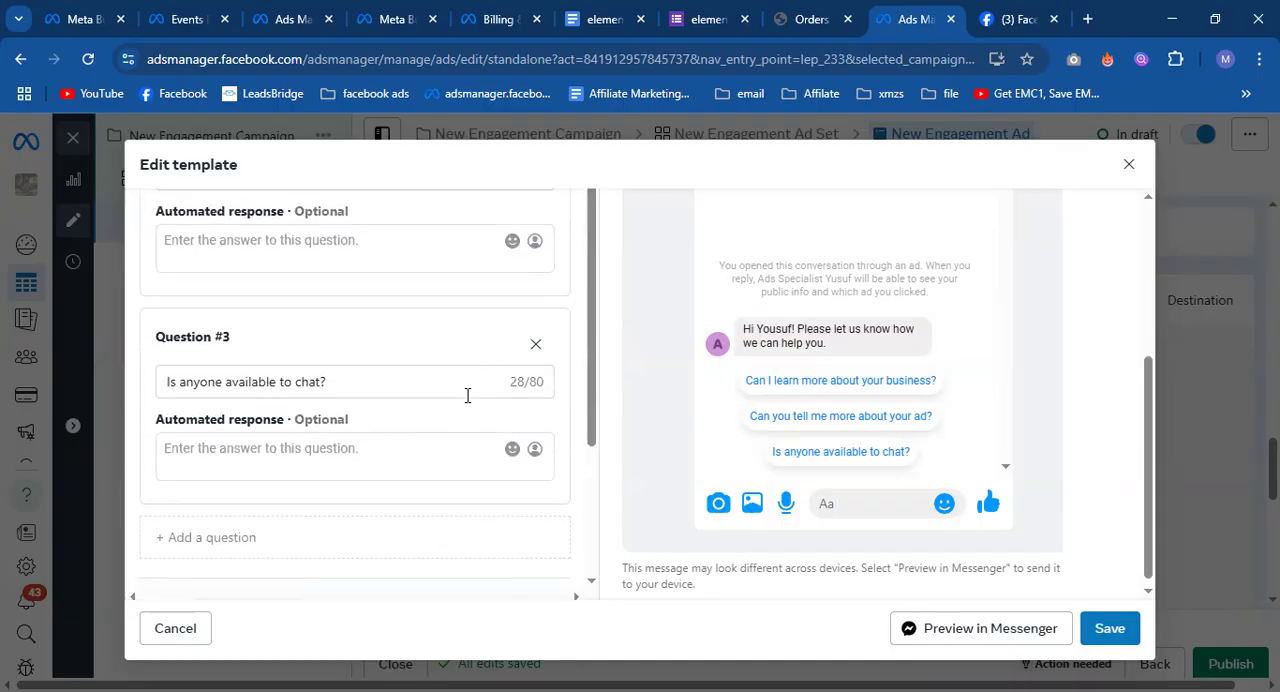
{"action": "scroll", "coordinate": [676, 375], "scroll_direction": "up", "scroll_amount": 3}
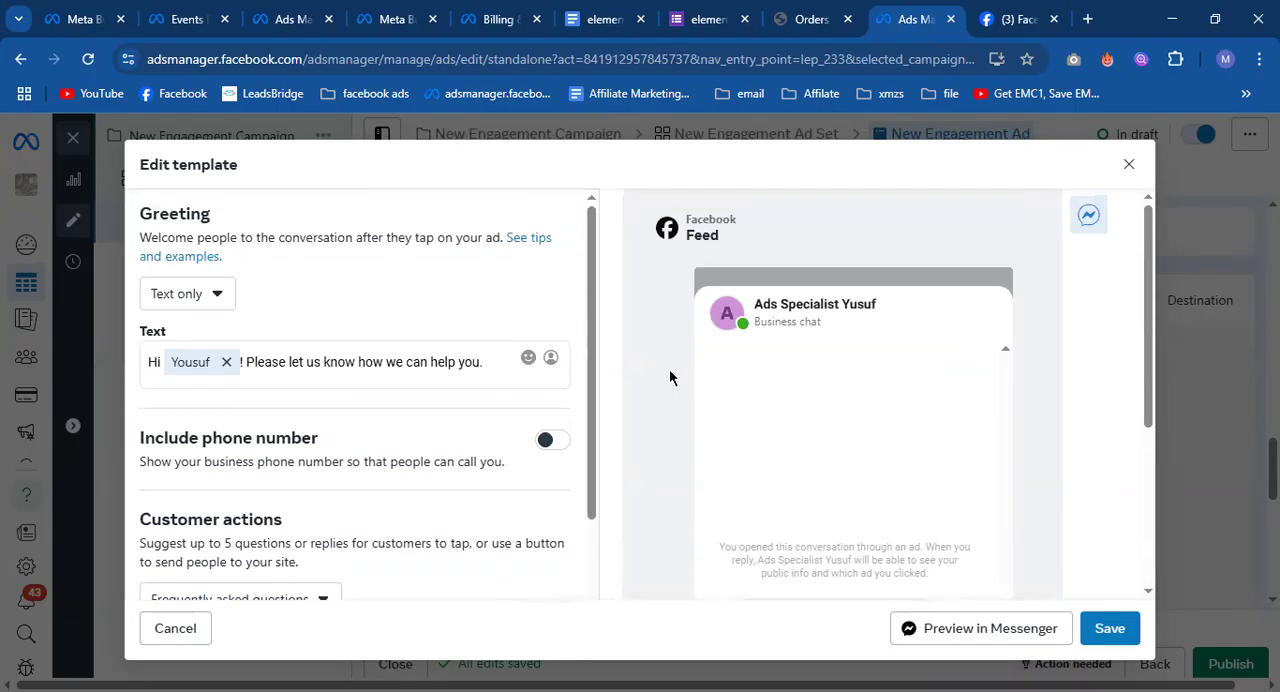
Check the greeting's personalization options and the follow-up message settings, and close the template without saving.
{"action": "left_click_drag", "start_coordinate": [249, 364], "coordinate": [406, 385]}
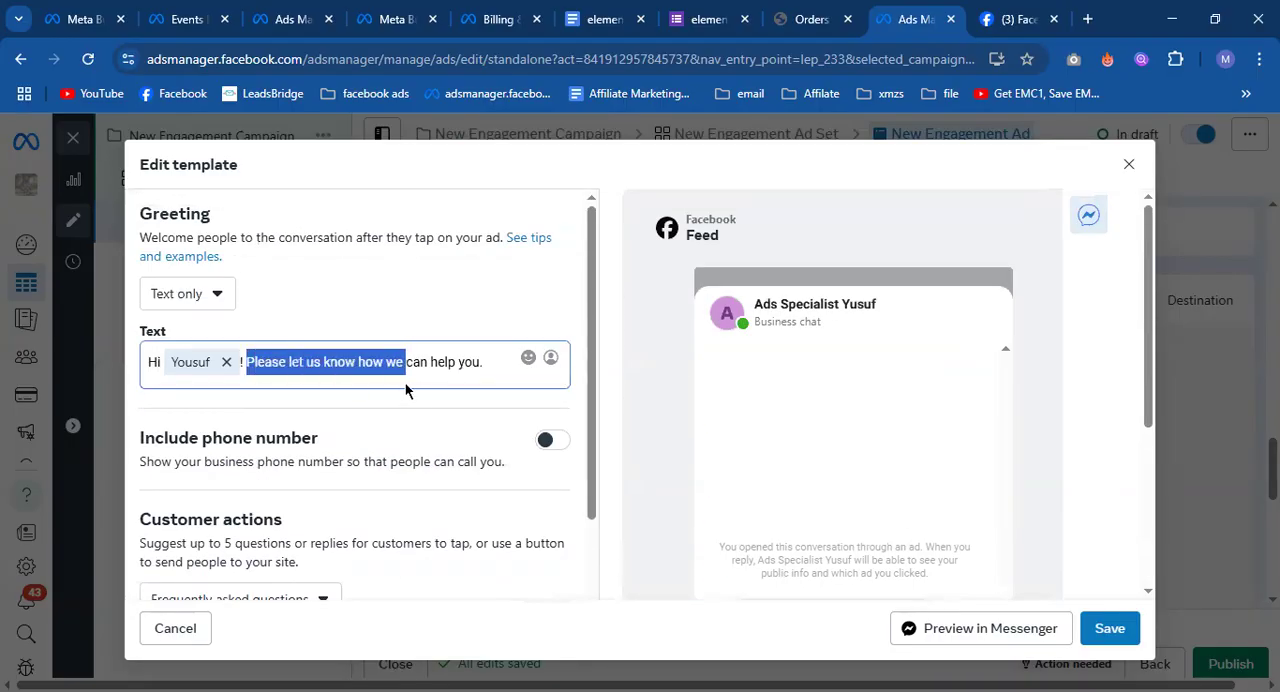
{"action": "left_click", "coordinate": [551, 360]}
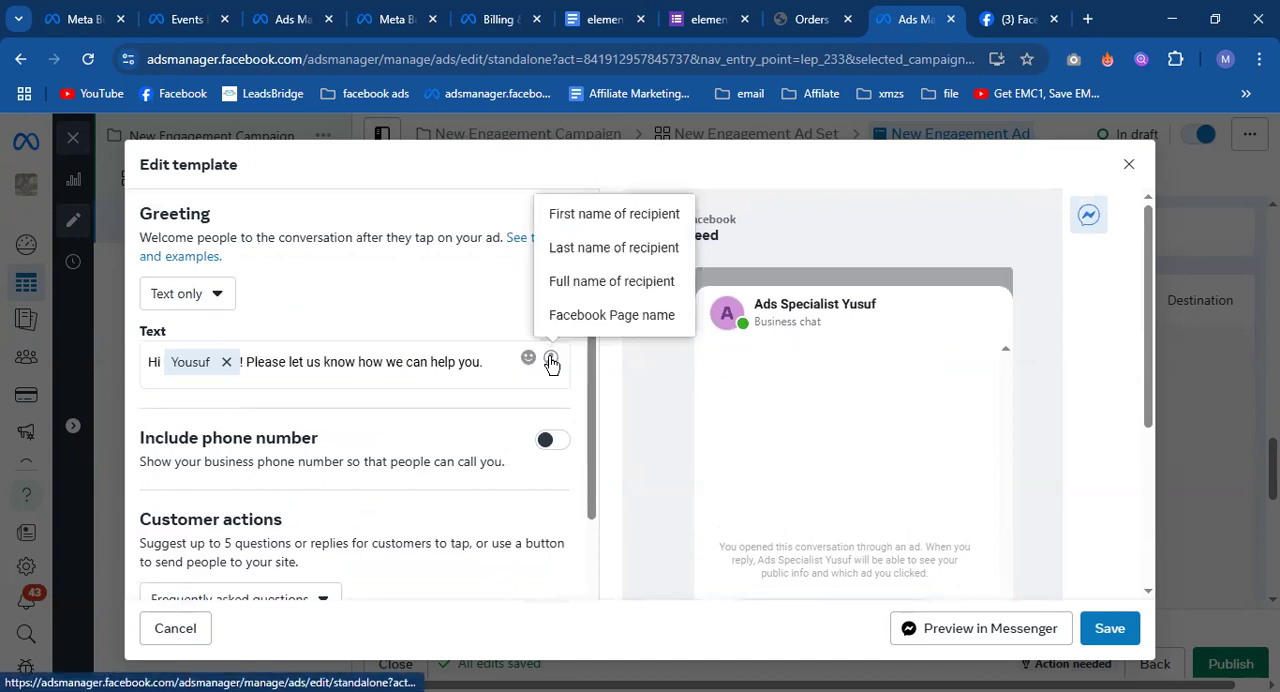
{"action": "left_click", "coordinate": [483, 292]}
{"action": "scroll", "coordinate": [383, 413], "scroll_direction": "down", "scroll_amount": 3}
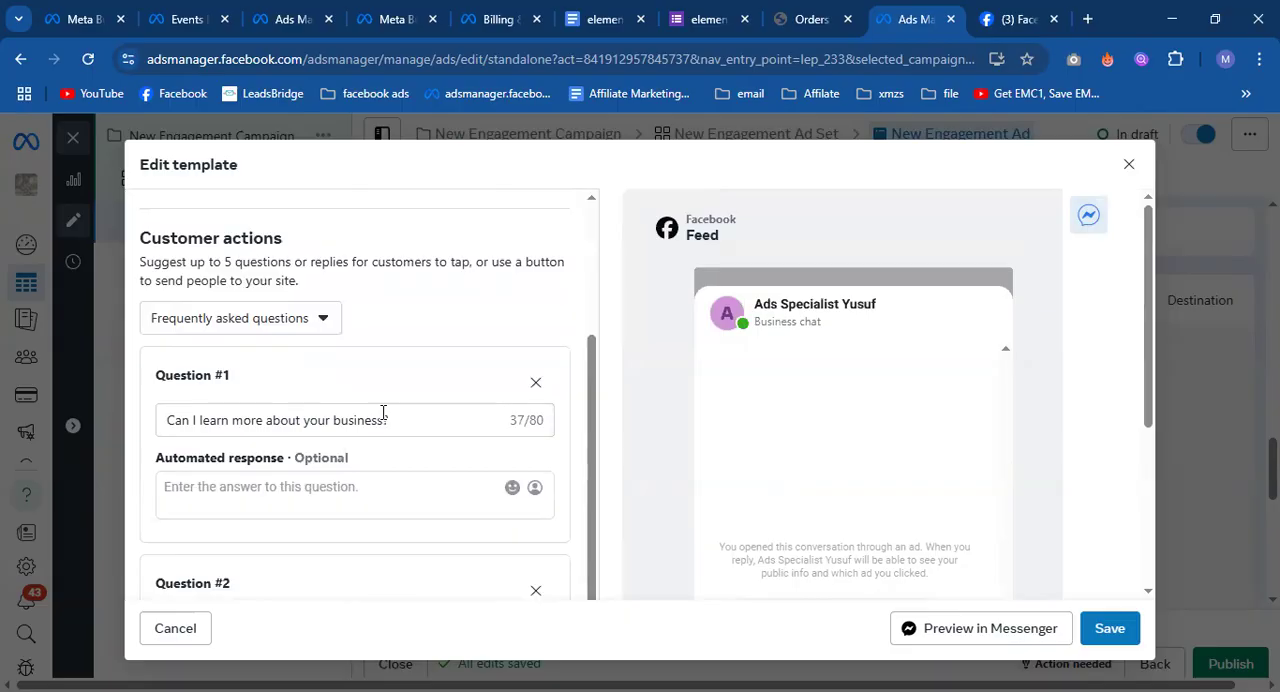
{"action": "scroll", "coordinate": [383, 415], "scroll_direction": "down", "scroll_amount": 5}
{"action": "scroll", "coordinate": [420, 465], "scroll_direction": "down", "scroll_amount": 3}
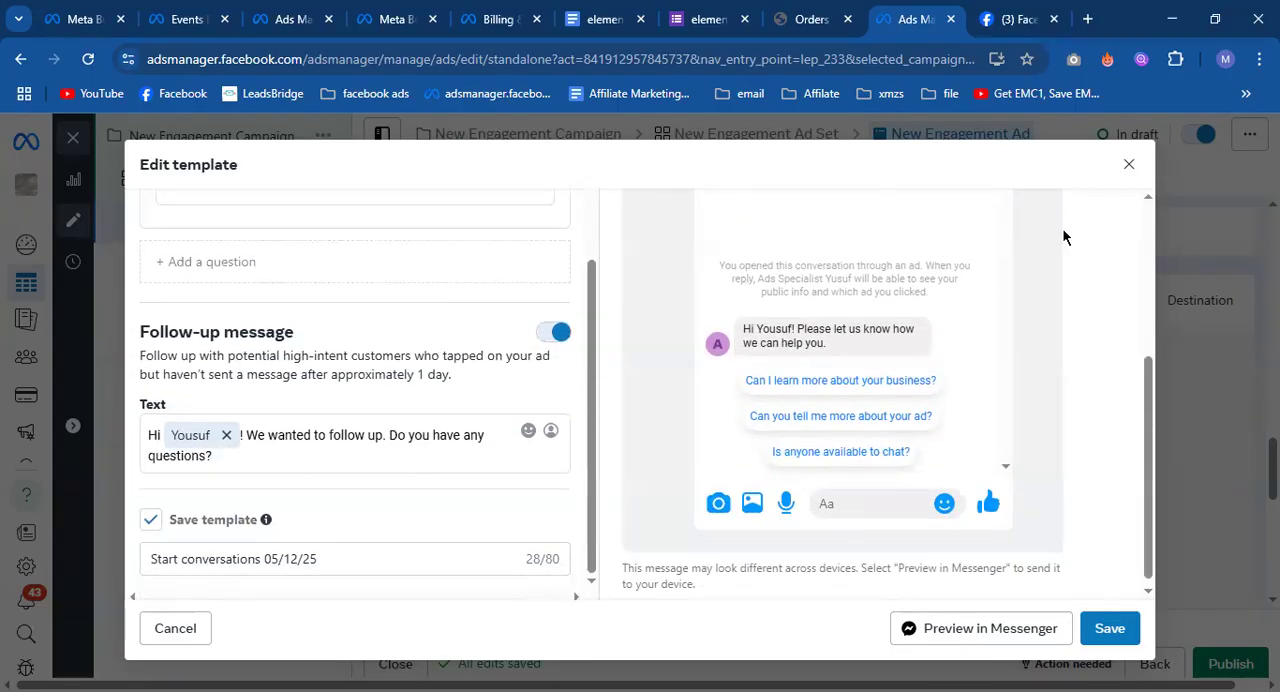
{"action": "left_click", "coordinate": [1129, 164]}
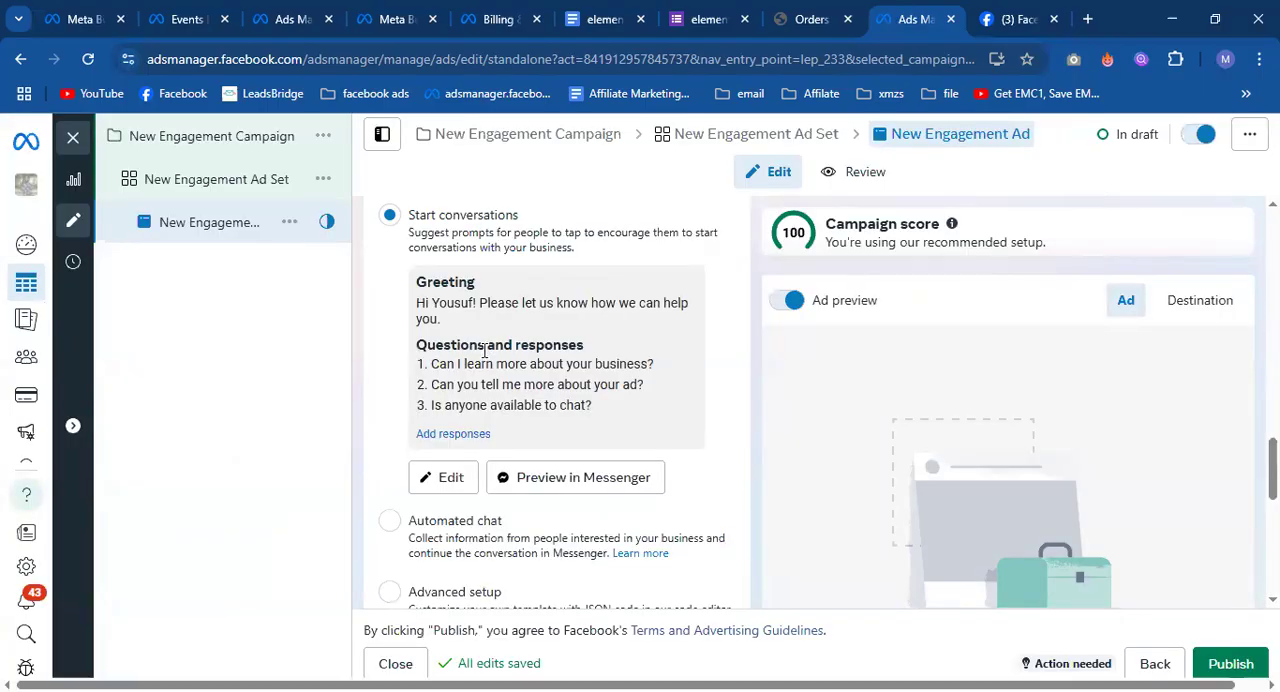
Review the New Engagement Ad's remaining chat template and tracking options, and close the editor, keeping the draft.
{"action": "scroll", "coordinate": [490, 366], "scroll_direction": "down", "scroll_amount": 6}
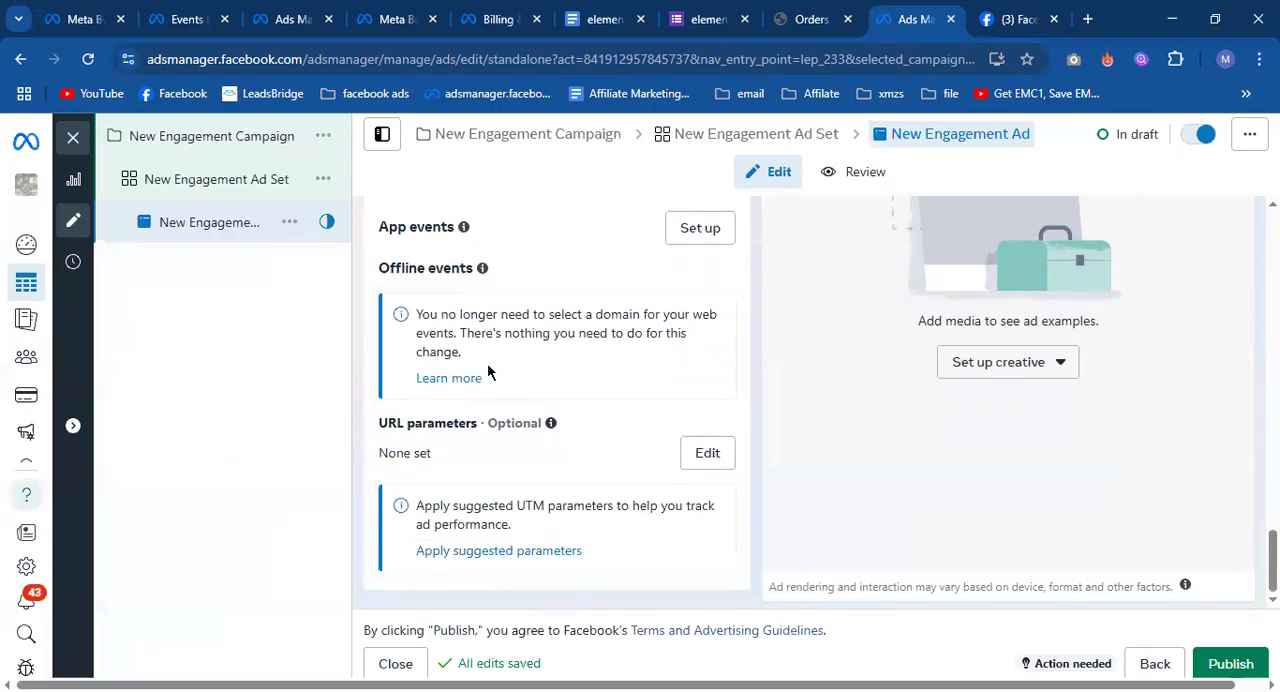
{"action": "scroll", "coordinate": [488, 368], "scroll_direction": "up", "scroll_amount": 6}
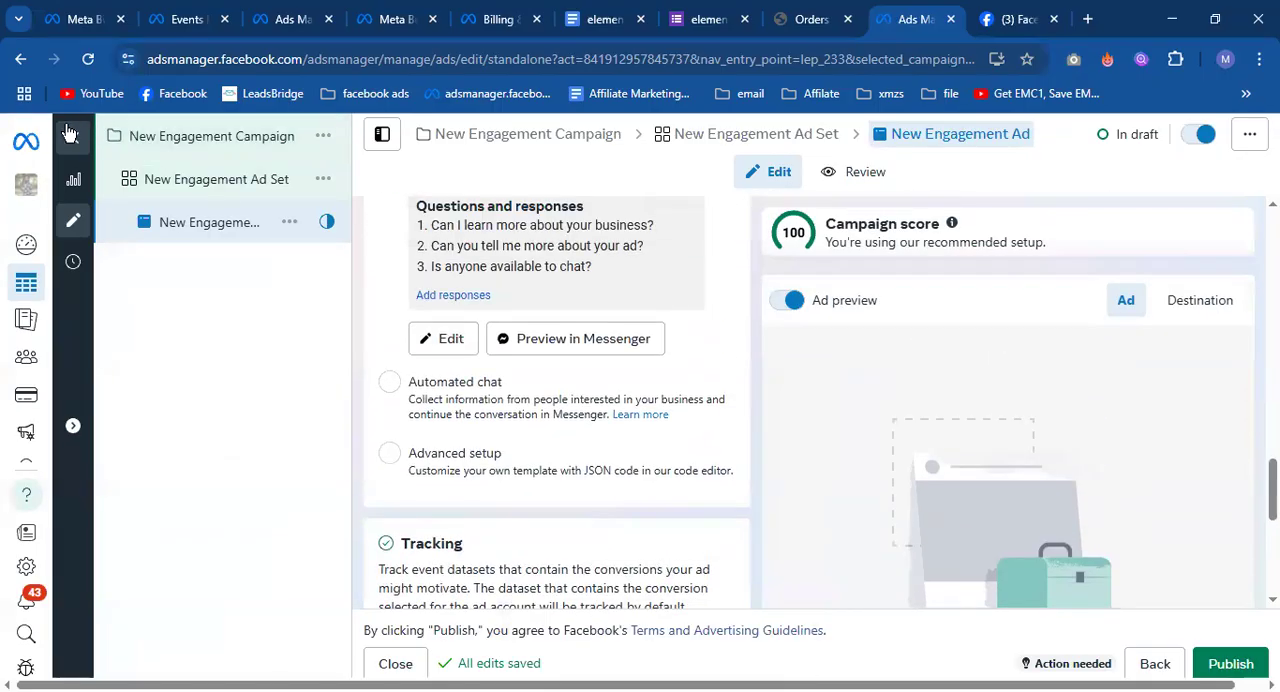
{"action": "left_click", "coordinate": [69, 133]}
{"action": "left_click", "coordinate": [730, 431]}
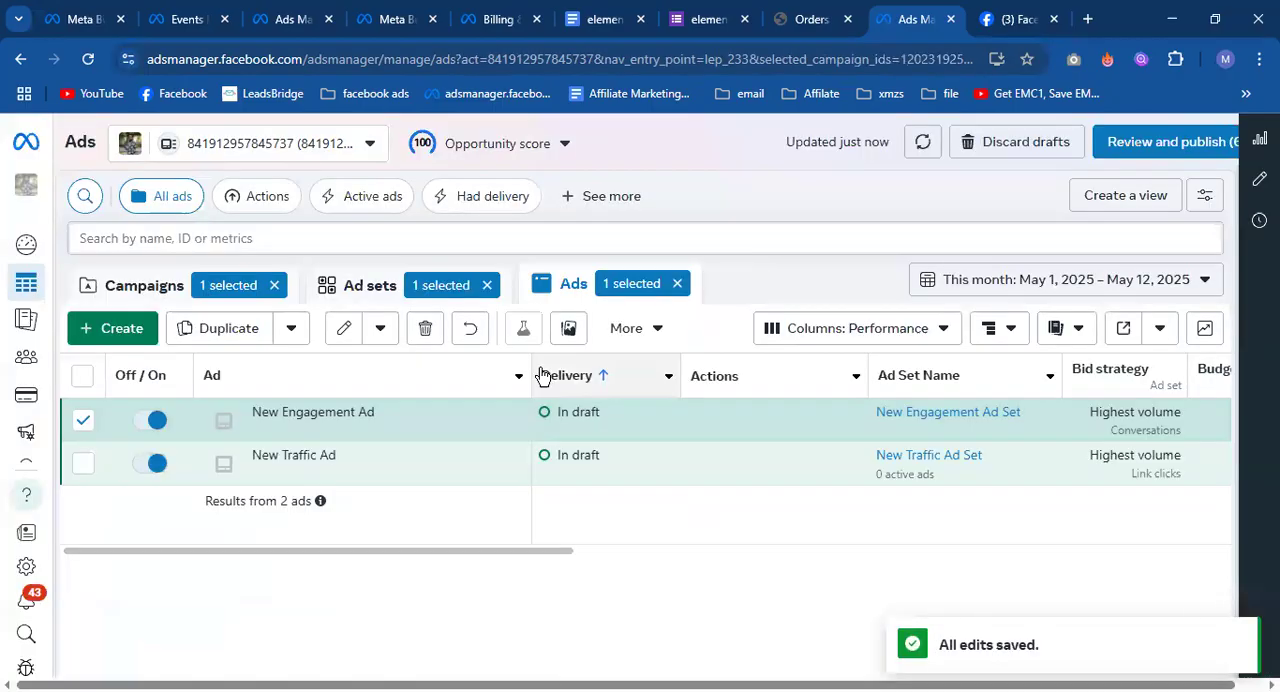
Create a new auction campaign with the Leads objective and dismiss the Advantage+ leads campaign notice.
{"action": "left_click", "coordinate": [160, 285]}
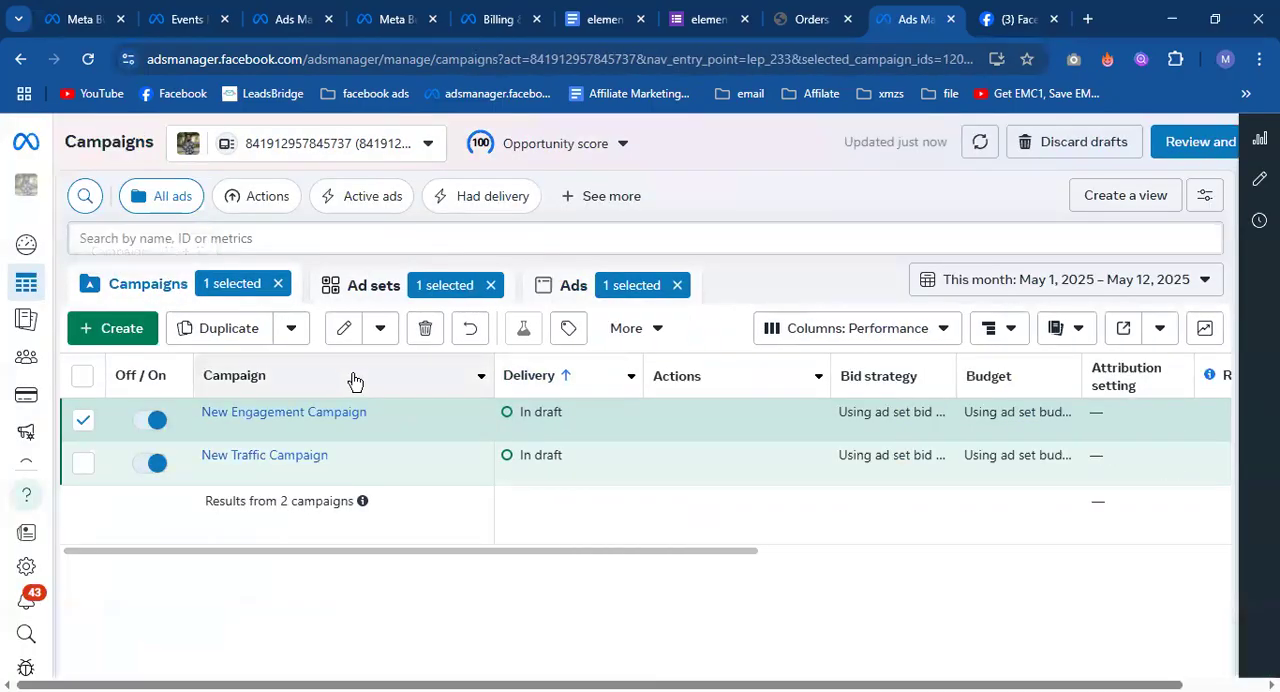
{"action": "left_click", "coordinate": [118, 335]}
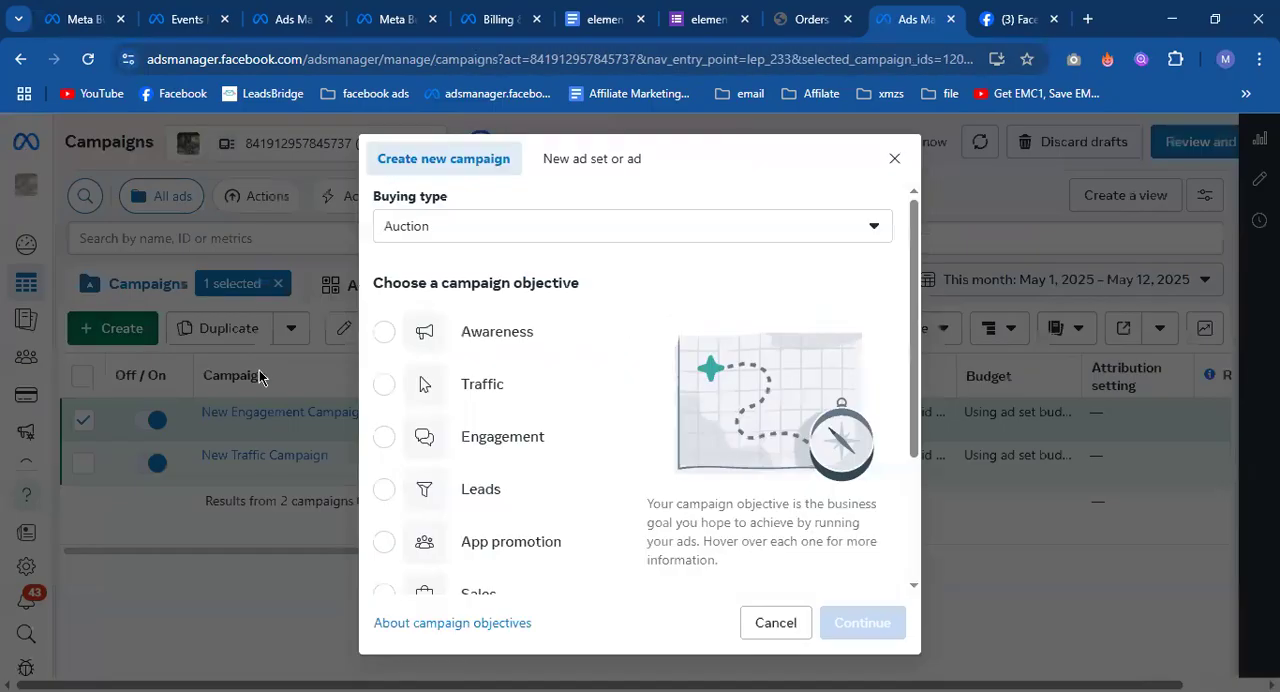
{"action": "left_click", "coordinate": [512, 488]}
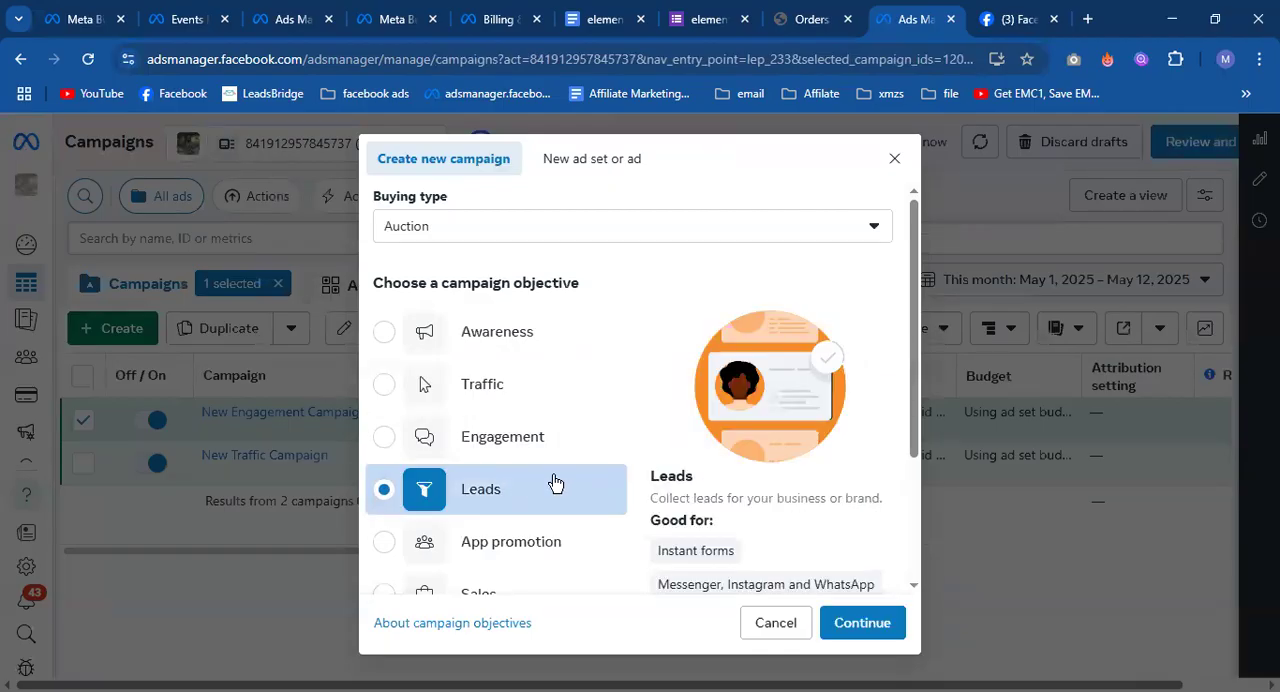
{"action": "scroll", "coordinate": [551, 480], "scroll_direction": "down", "scroll_amount": 1}
{"action": "left_click", "coordinate": [890, 620]}
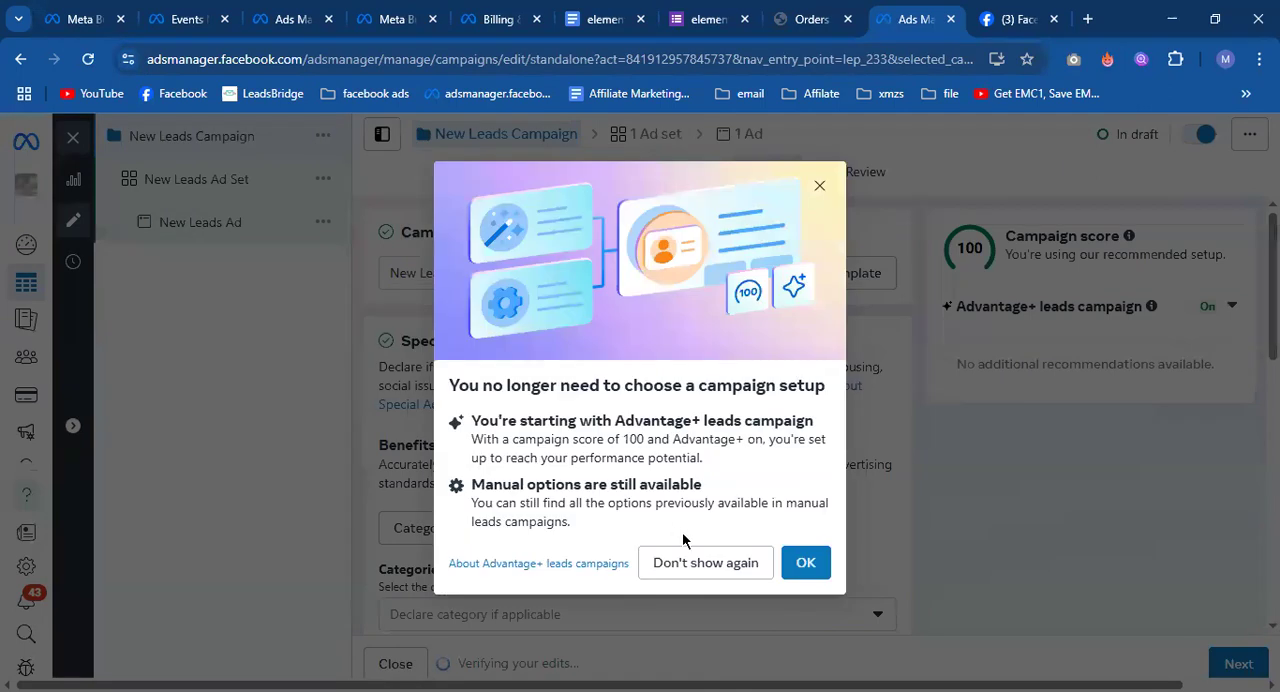
{"action": "left_click", "coordinate": [806, 563]}
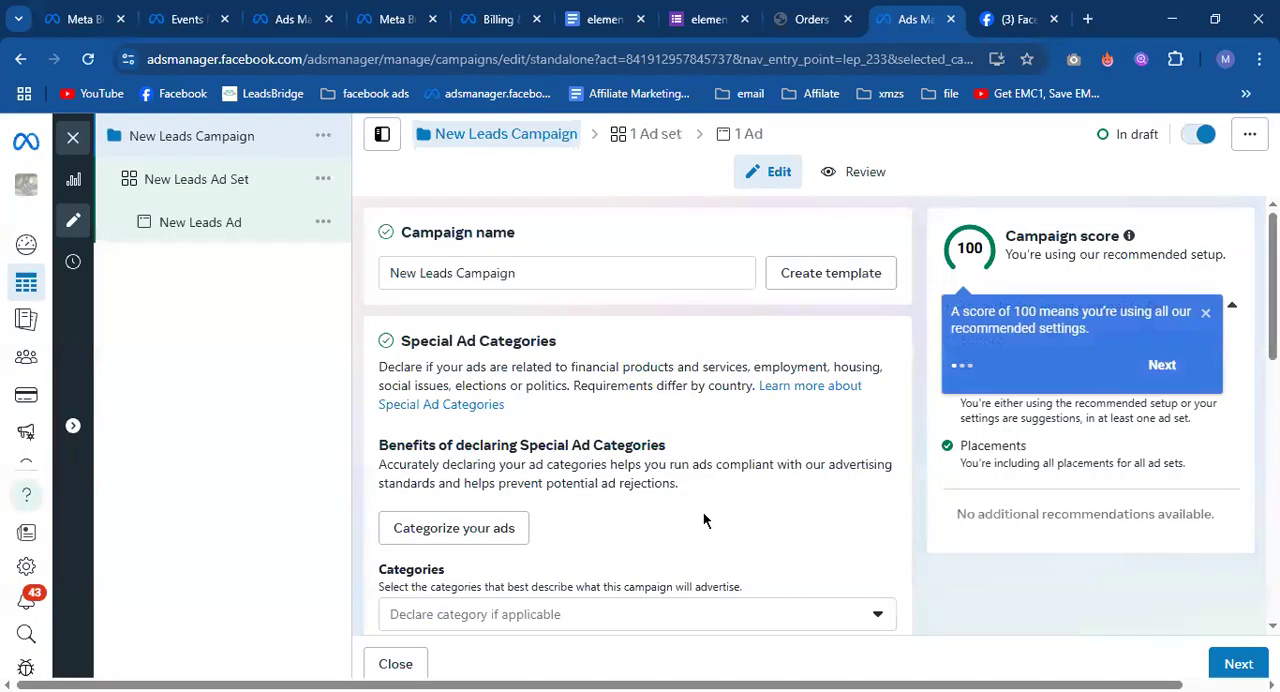
Open the New Leads Ad and start creating an instant form for its destination.
{"action": "scroll", "coordinate": [719, 488], "scroll_direction": "down", "scroll_amount": 2}
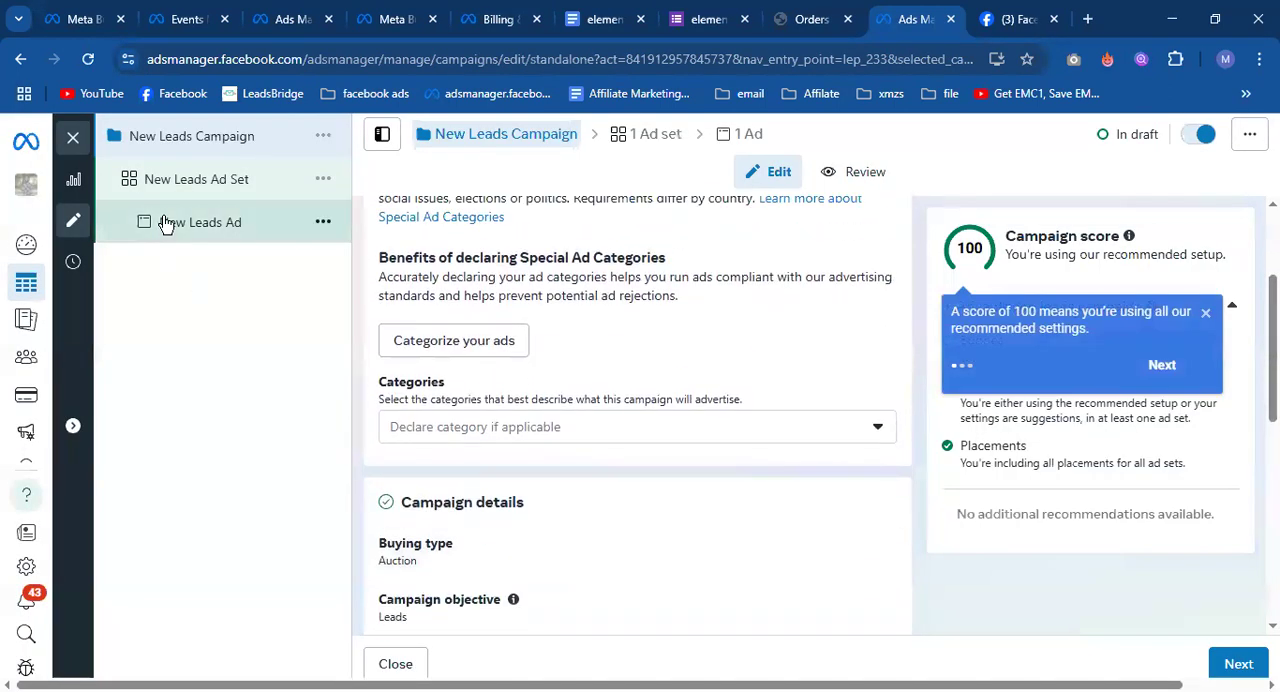
{"action": "left_click", "coordinate": [165, 222]}
{"action": "scroll", "coordinate": [576, 420], "scroll_direction": "down", "scroll_amount": 10}
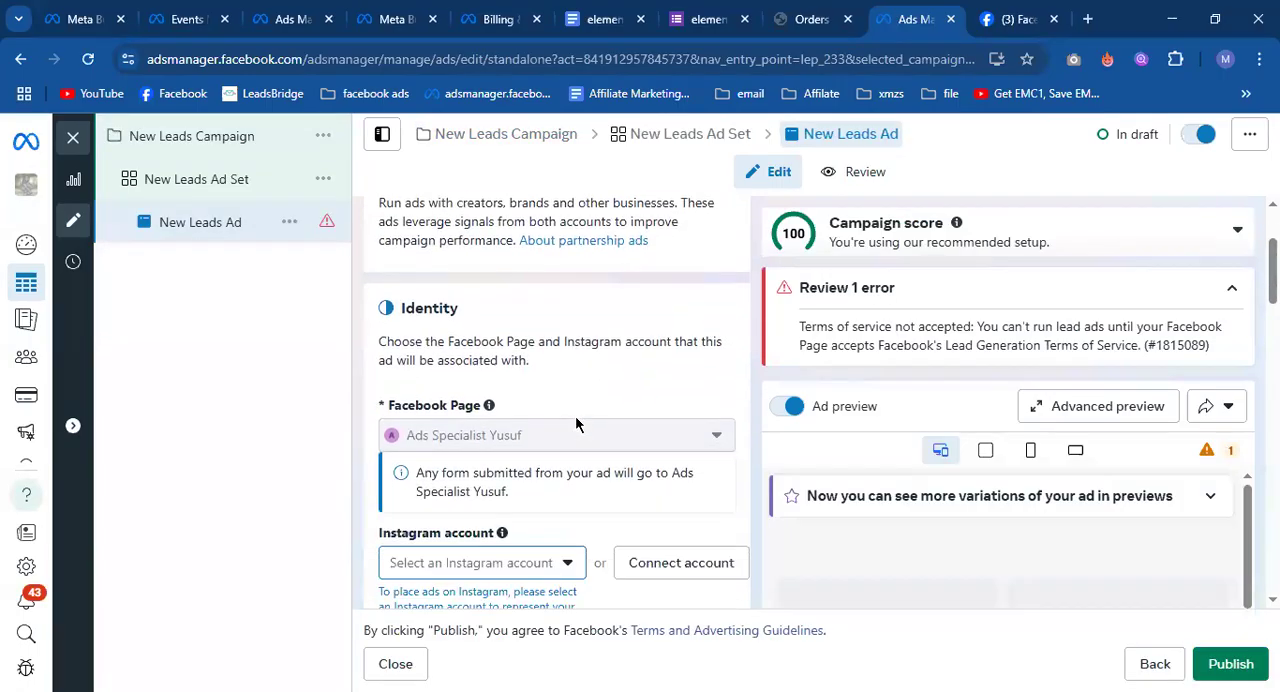
{"action": "scroll", "coordinate": [575, 426], "scroll_direction": "down", "scroll_amount": 3}
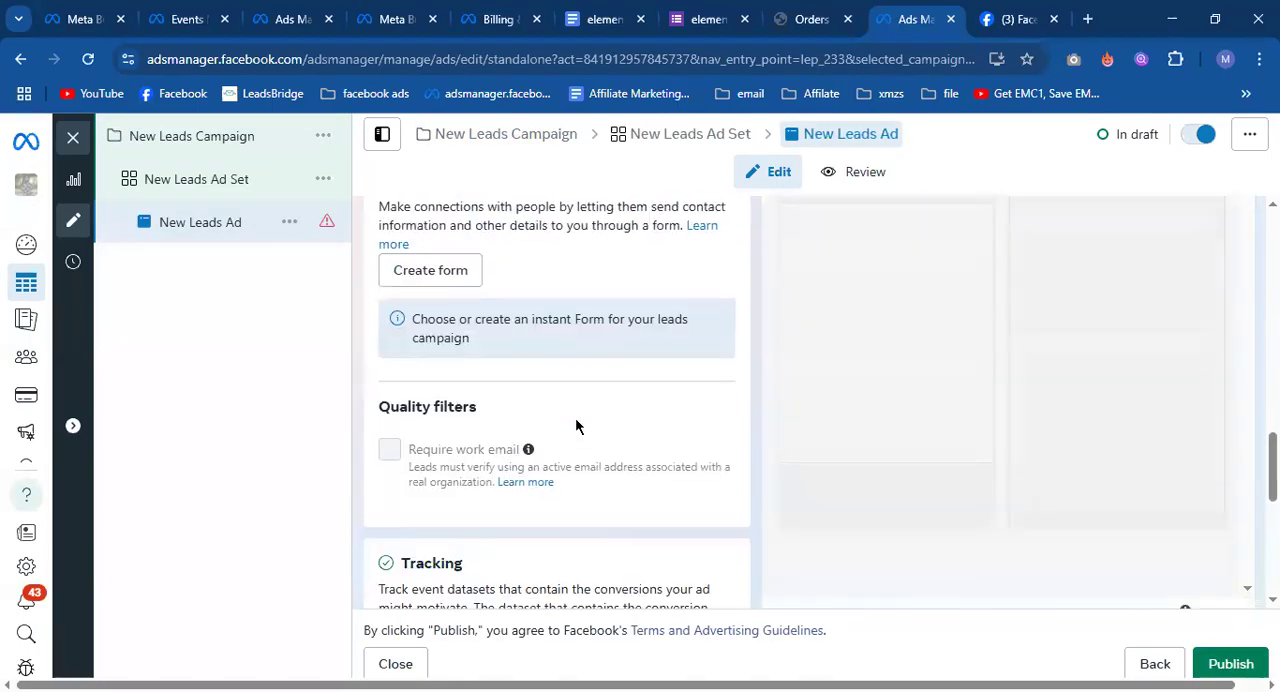
{"action": "scroll", "coordinate": [574, 415], "scroll_direction": "up", "scroll_amount": 2}
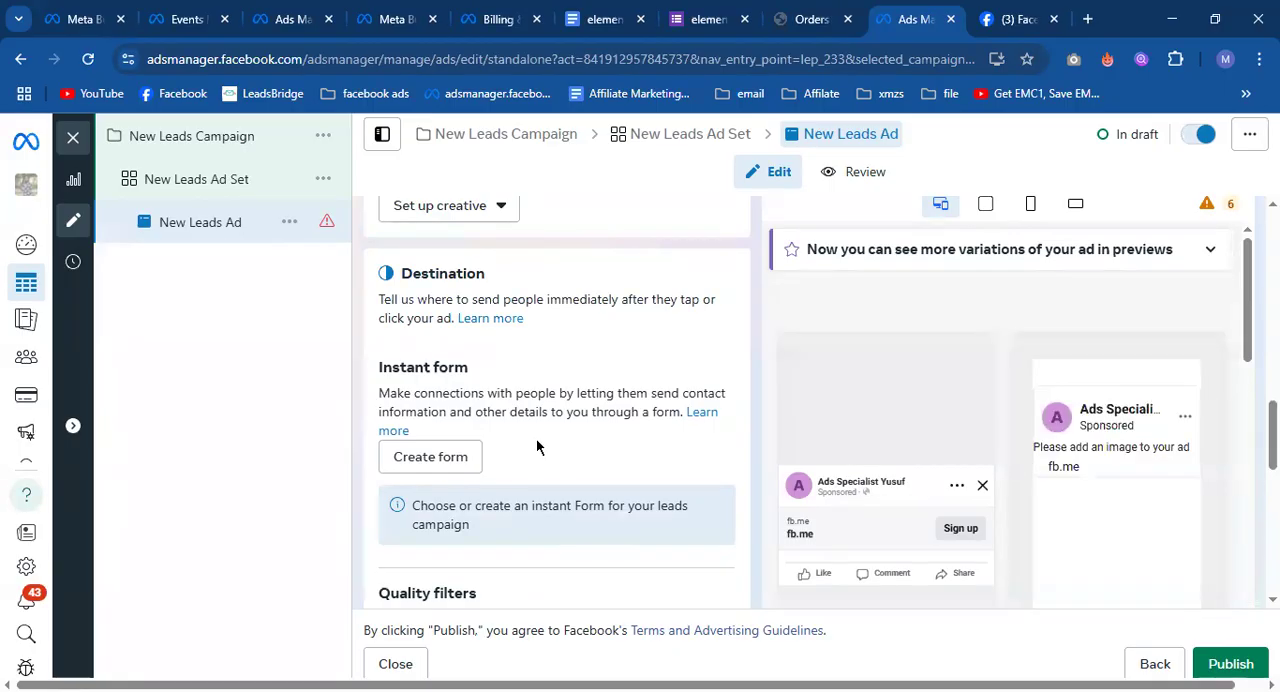
{"action": "left_click", "coordinate": [474, 460]}
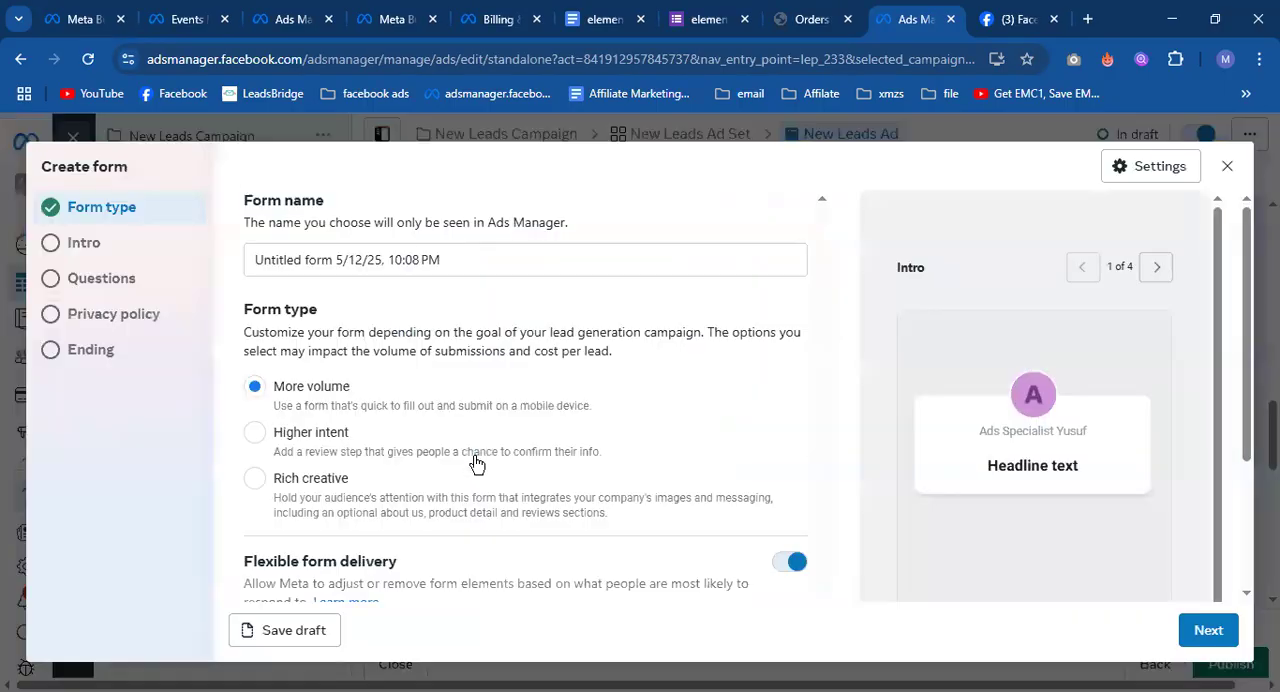
Review the form type options, keep More volume with Optimized flexible form delivery, and proceed to the intro.
{"action": "scroll", "coordinate": [310, 380], "scroll_direction": "down", "scroll_amount": 2}
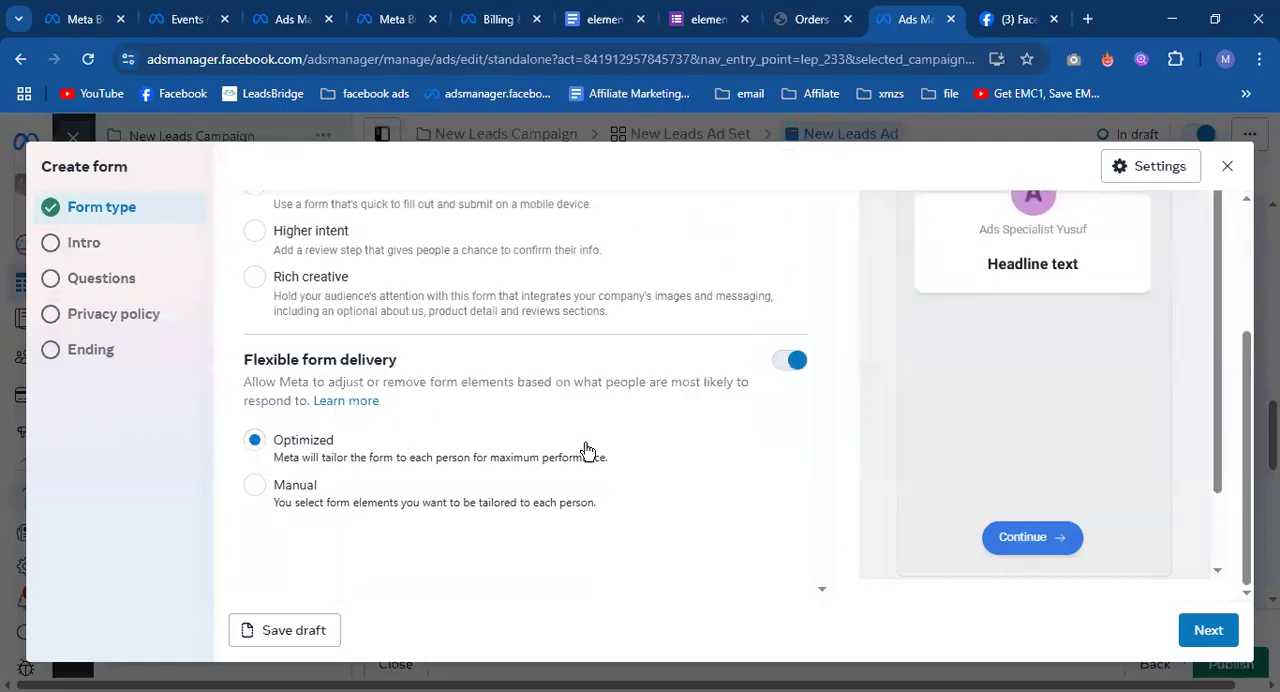
{"action": "scroll", "coordinate": [449, 417], "scroll_direction": "up", "scroll_amount": 2}
{"action": "scroll", "coordinate": [425, 420], "scroll_direction": "down", "scroll_amount": 3}
{"action": "left_click", "coordinate": [1210, 630]}
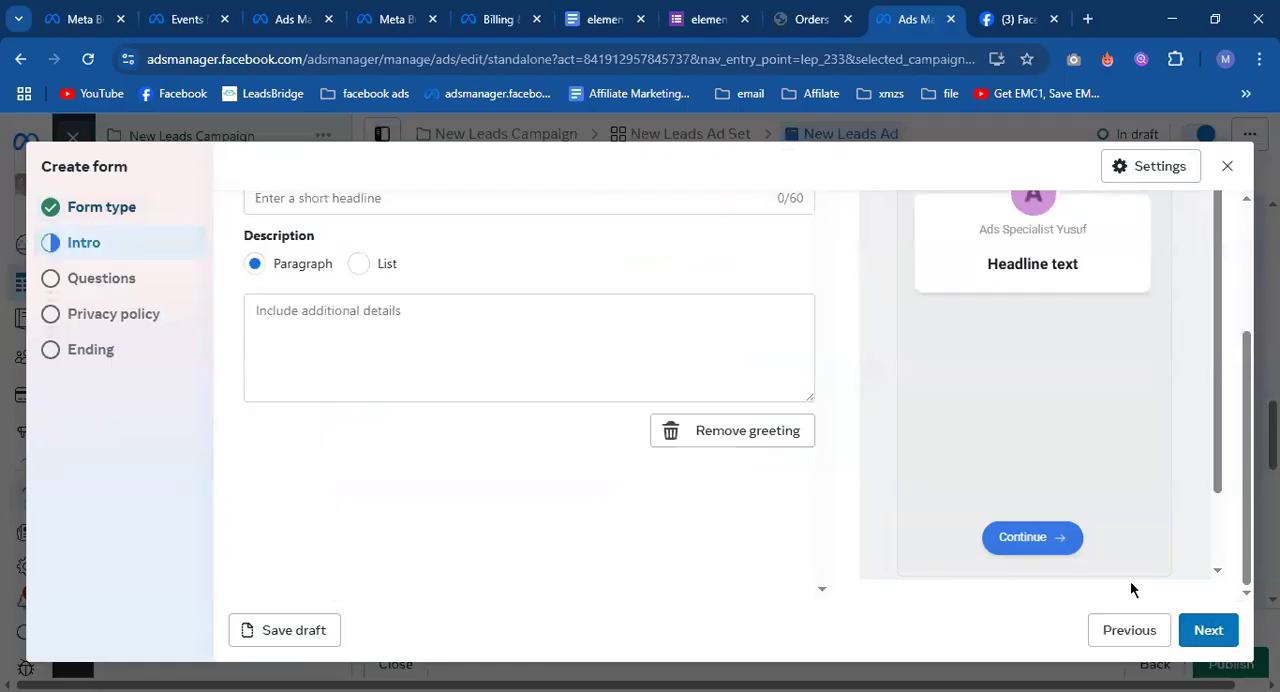
Check the intro's background image and greeting fields, leave the headline and description empty, and proceed to the questions.
{"action": "left_click", "coordinate": [326, 303]}
{"action": "left_click", "coordinate": [393, 204]}
{"action": "scroll", "coordinate": [403, 334], "scroll_direction": "up", "scroll_amount": 2}
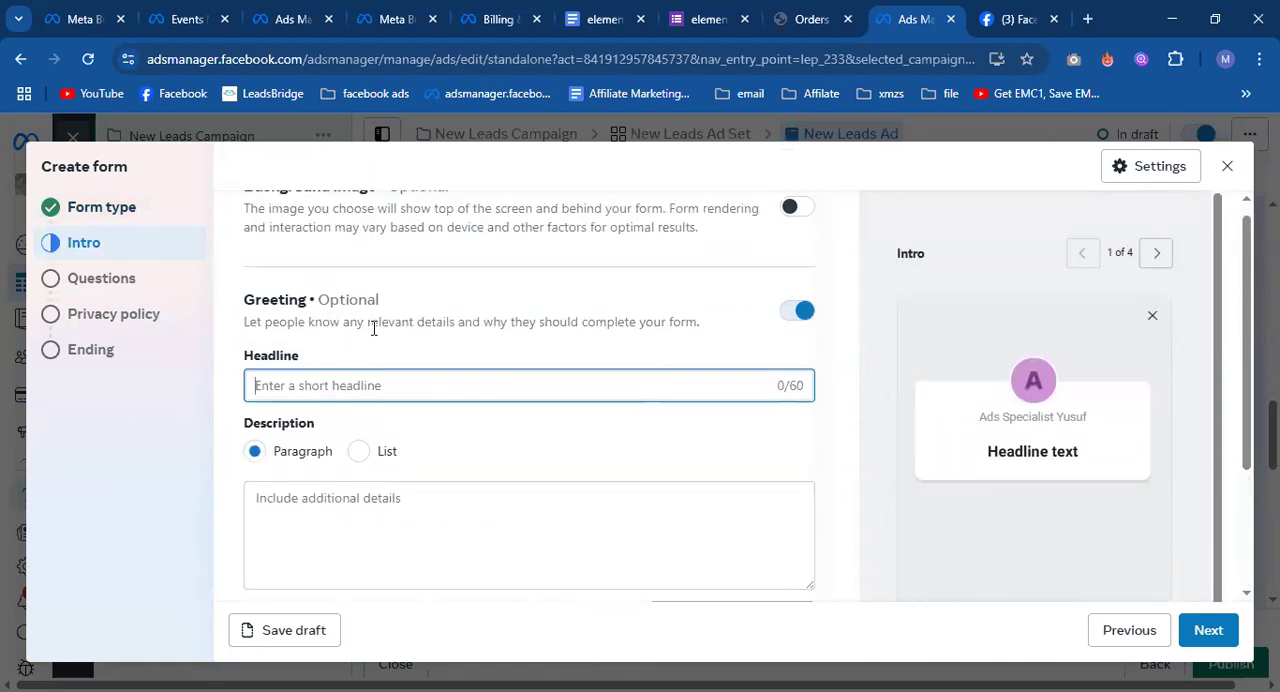
{"action": "scroll", "coordinate": [400, 353], "scroll_direction": "down", "scroll_amount": 1}
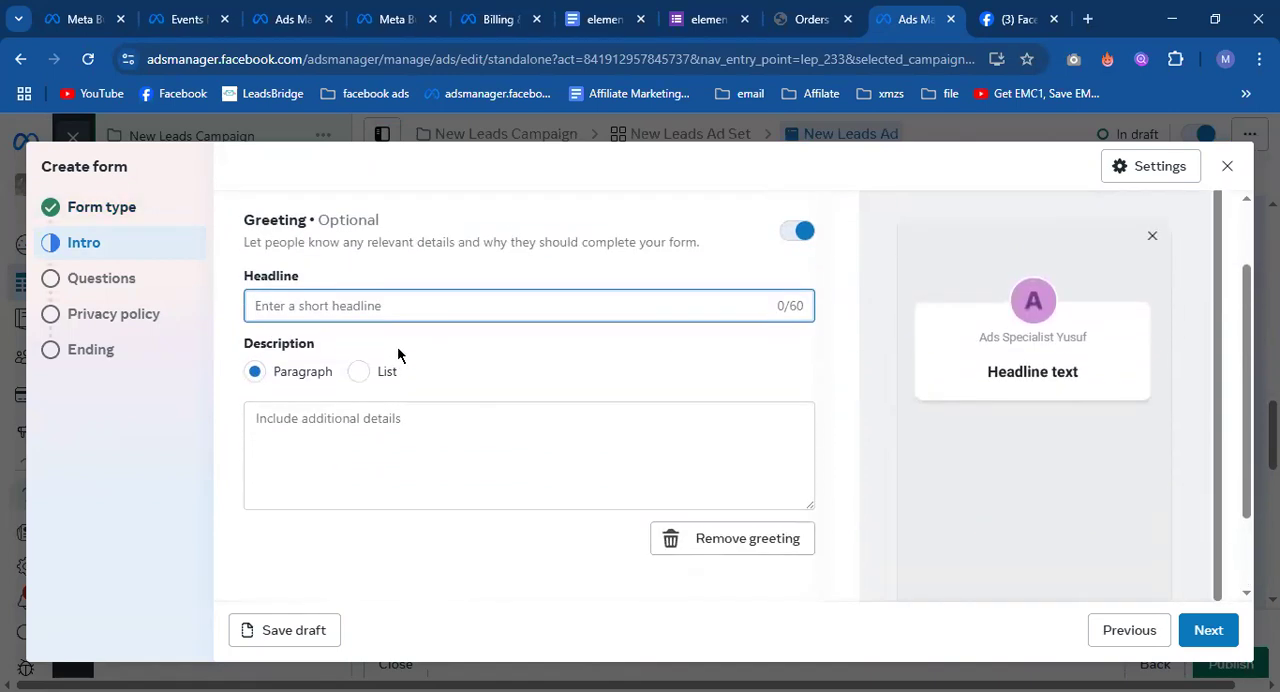
{"action": "scroll", "coordinate": [673, 220], "scroll_direction": "up", "scroll_amount": 1}
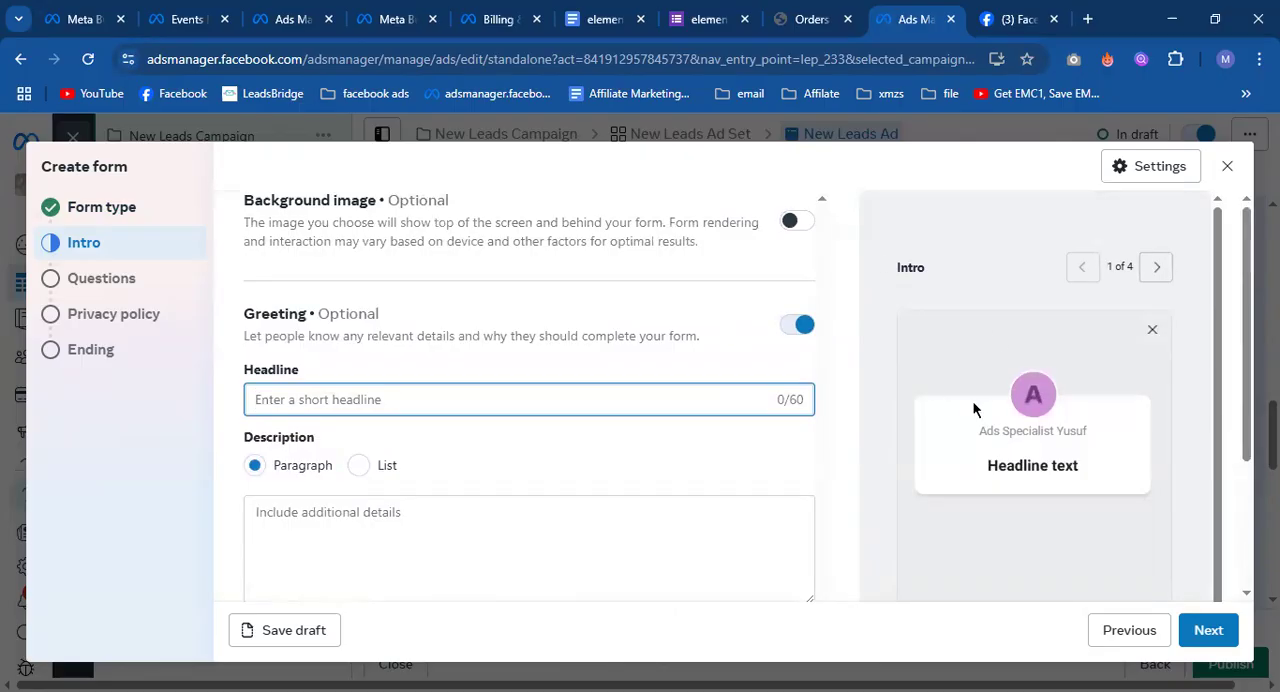
{"action": "left_click", "coordinate": [1210, 632]}
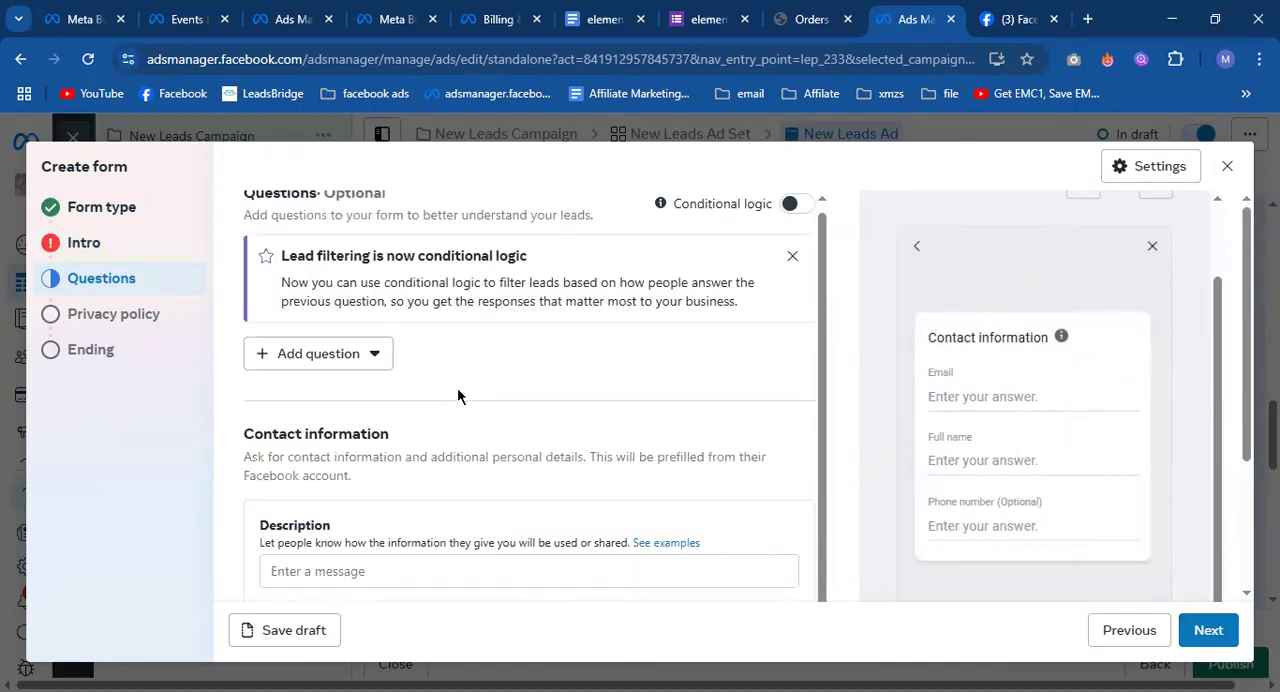
Add the City contact field to the form's requested contact information.
{"action": "scroll", "coordinate": [457, 396], "scroll_direction": "down", "scroll_amount": 1}
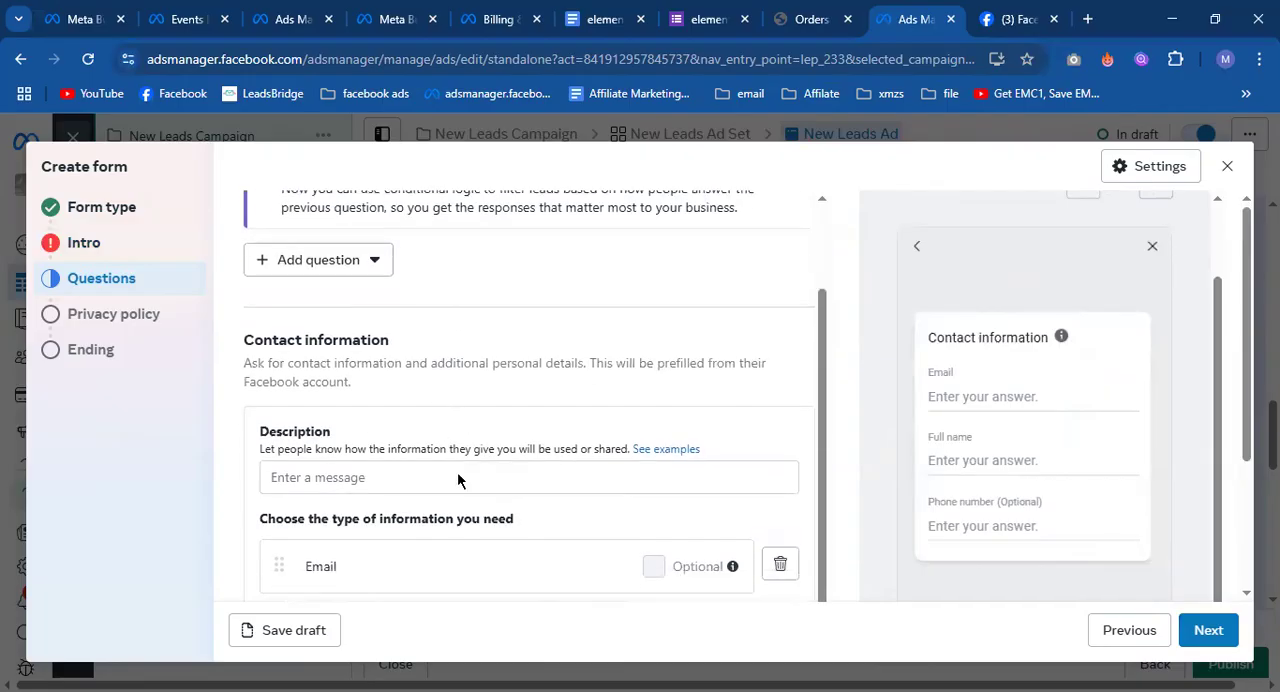
{"action": "scroll", "coordinate": [457, 478], "scroll_direction": "down", "scroll_amount": 2}
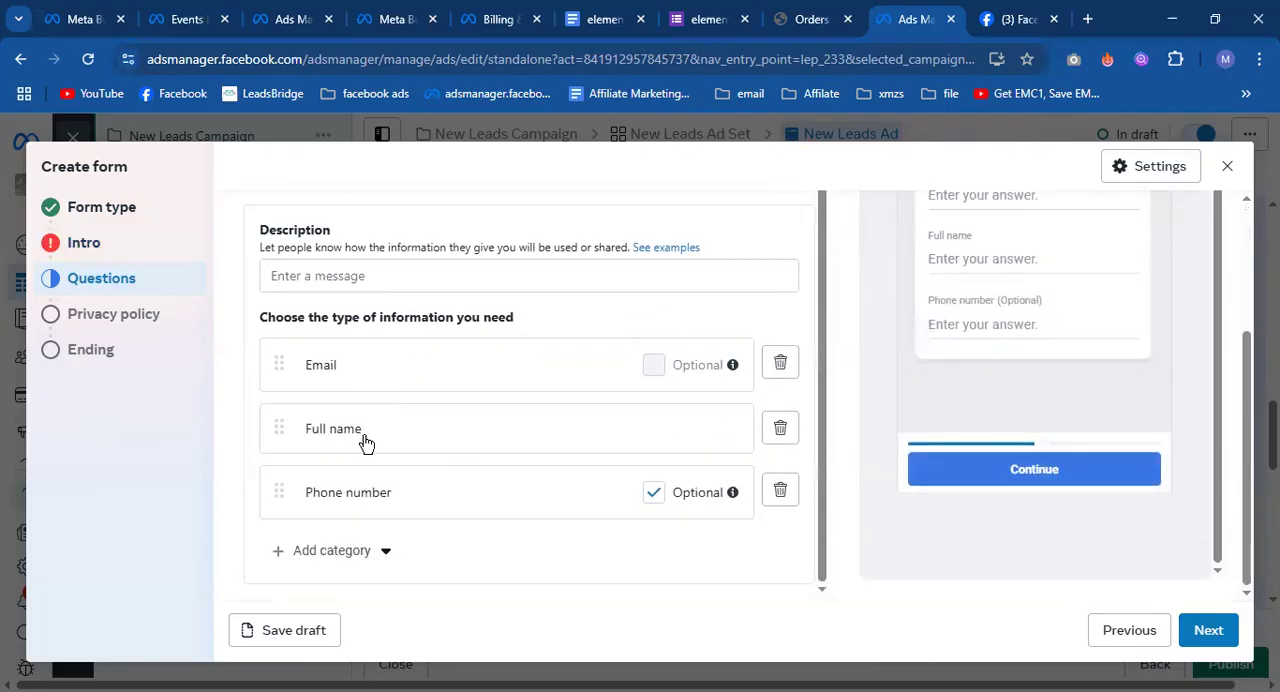
{"action": "left_click", "coordinate": [330, 550]}
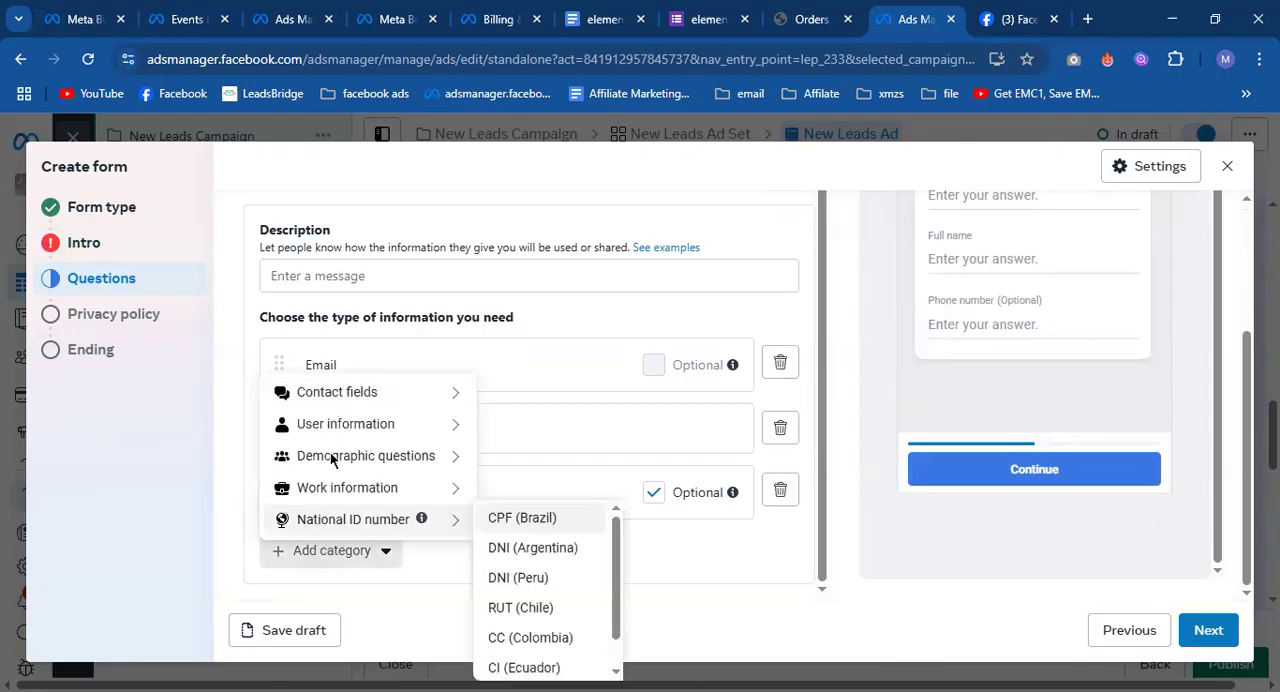
{"action": "mouse_move", "coordinate": [384, 398]}
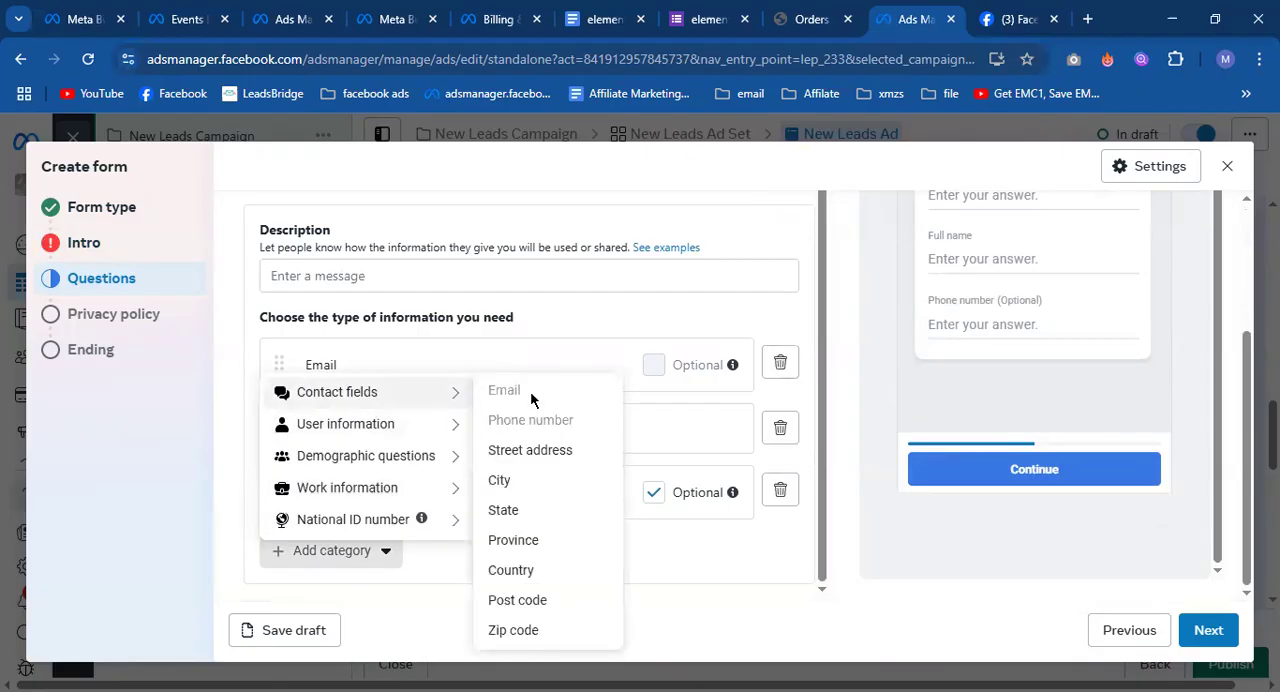
{"action": "left_click", "coordinate": [519, 481]}
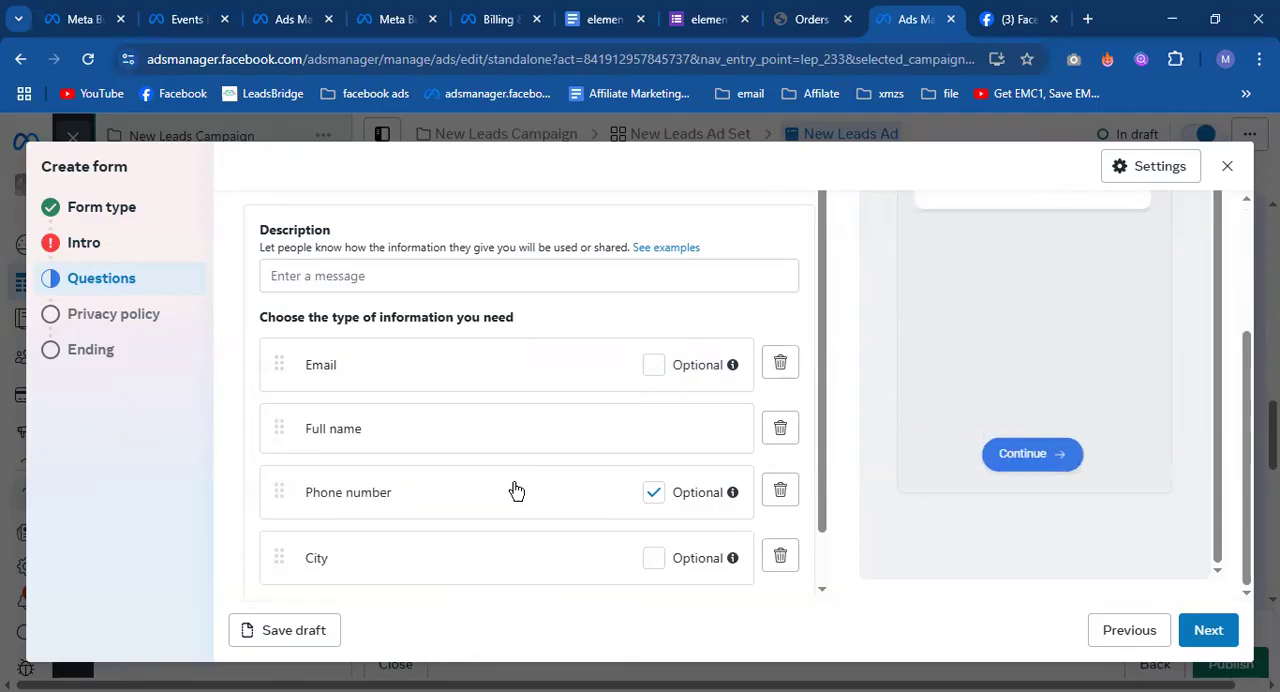
Add the Date of birth demographic question to the form's contact information.
{"action": "scroll", "coordinate": [470, 520], "scroll_direction": "down", "scroll_amount": 2}
{"action": "left_click", "coordinate": [350, 553]}
{"action": "mouse_move", "coordinate": [362, 531]}
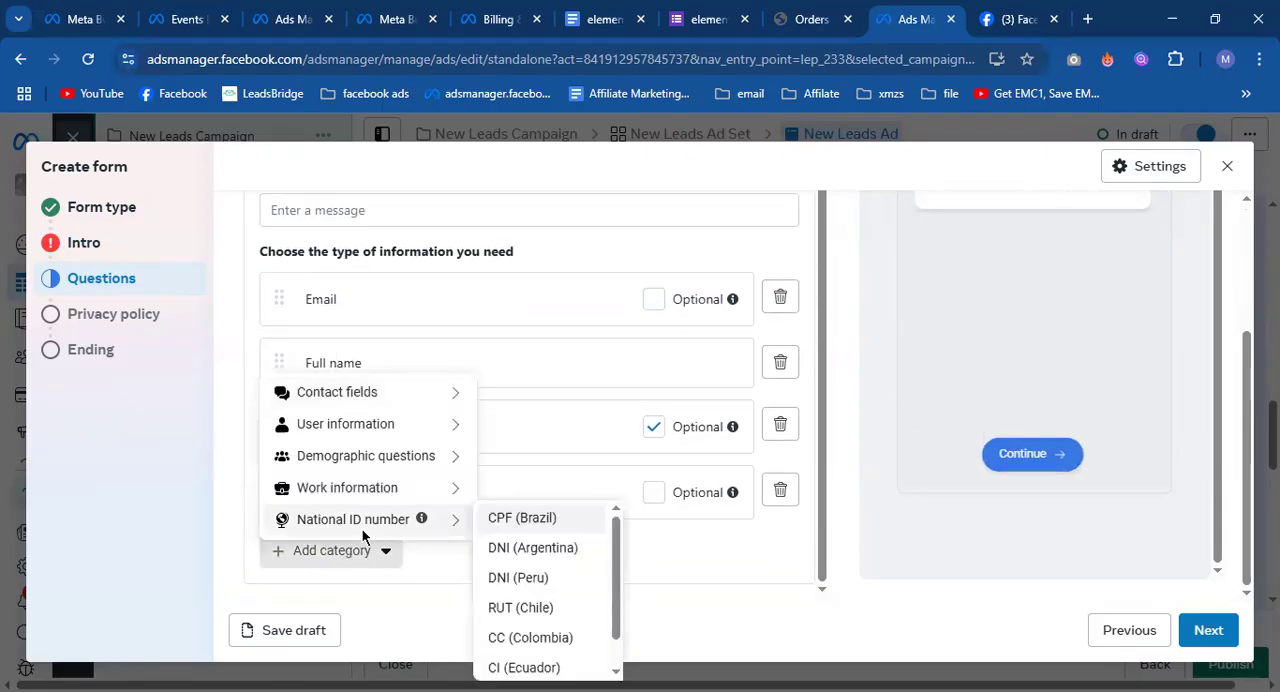
{"action": "mouse_move", "coordinate": [351, 457]}
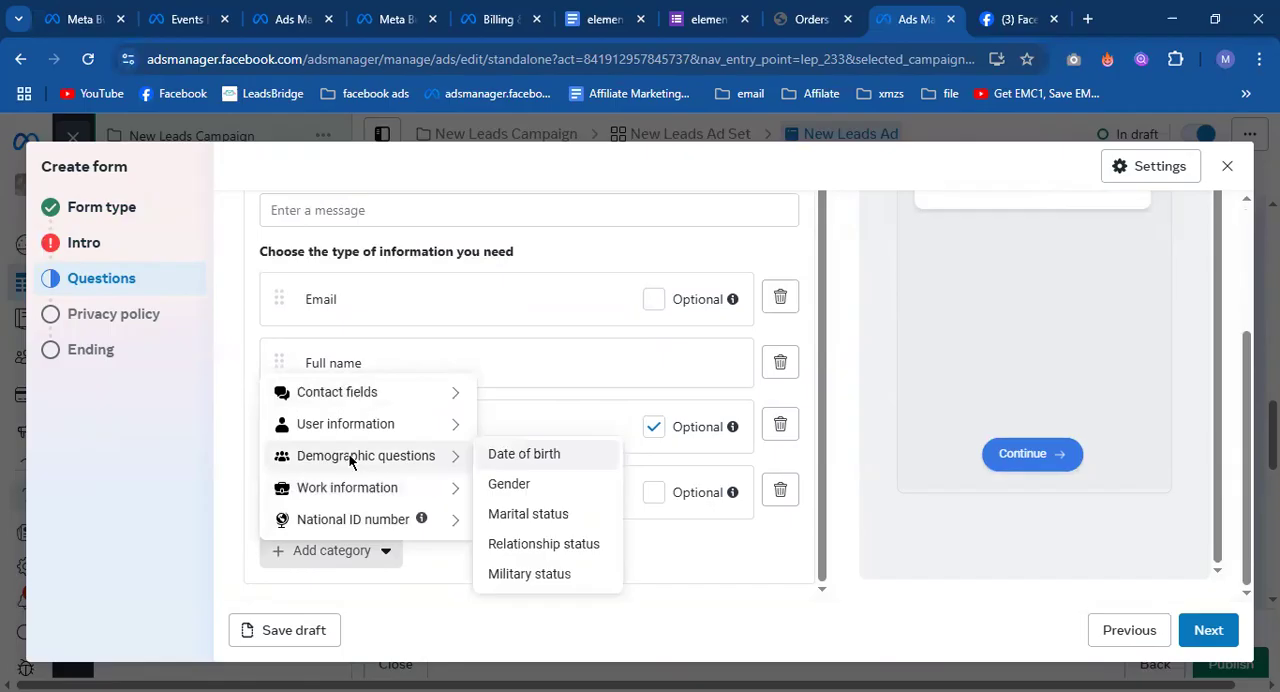
{"action": "left_click", "coordinate": [521, 460]}
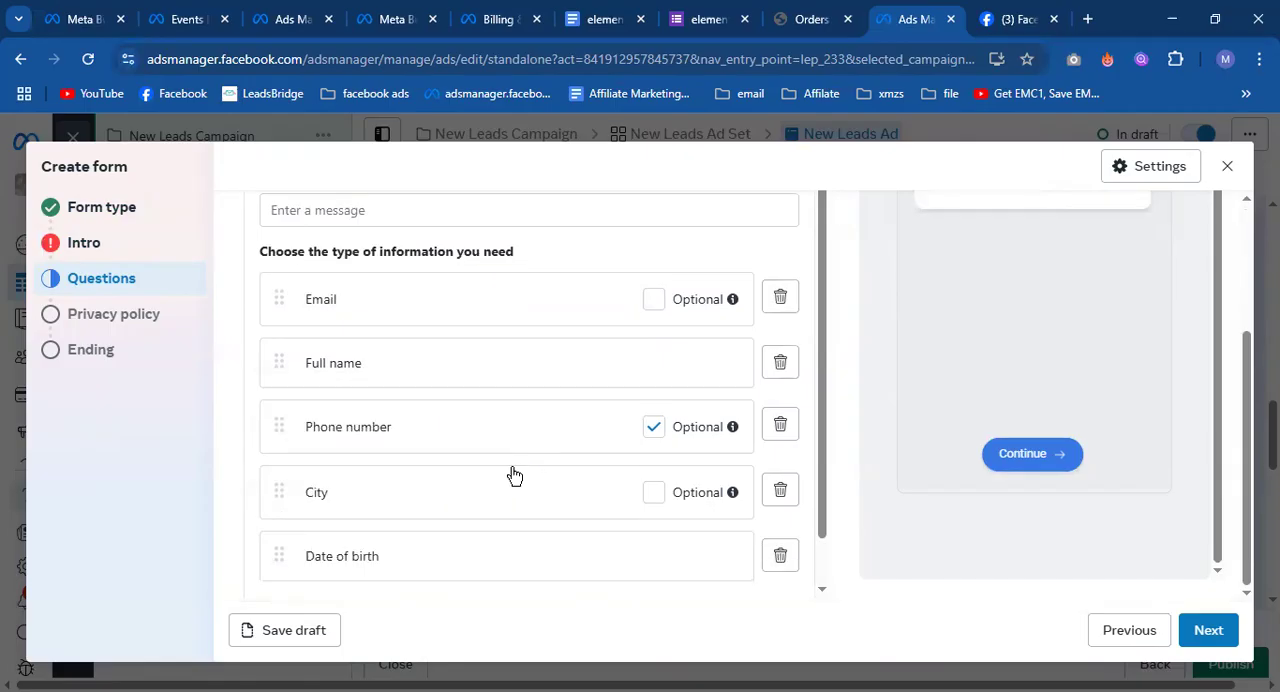
Look through the national ID options and add the Job title work field to the form's contact information.
{"action": "scroll", "coordinate": [345, 575], "scroll_direction": "down", "scroll_amount": 1}
{"action": "left_click", "coordinate": [342, 556]}
{"action": "mouse_move", "coordinate": [358, 520]}
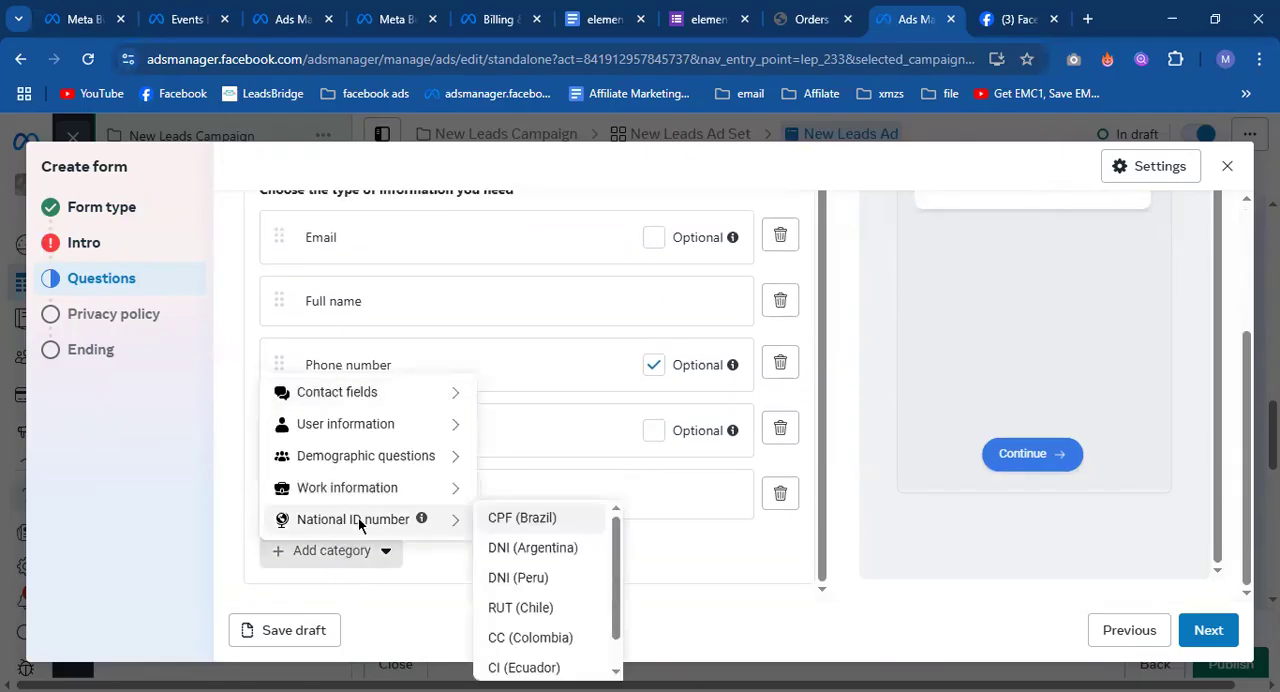
{"action": "scroll", "coordinate": [534, 617], "scroll_direction": "down", "scroll_amount": 1}
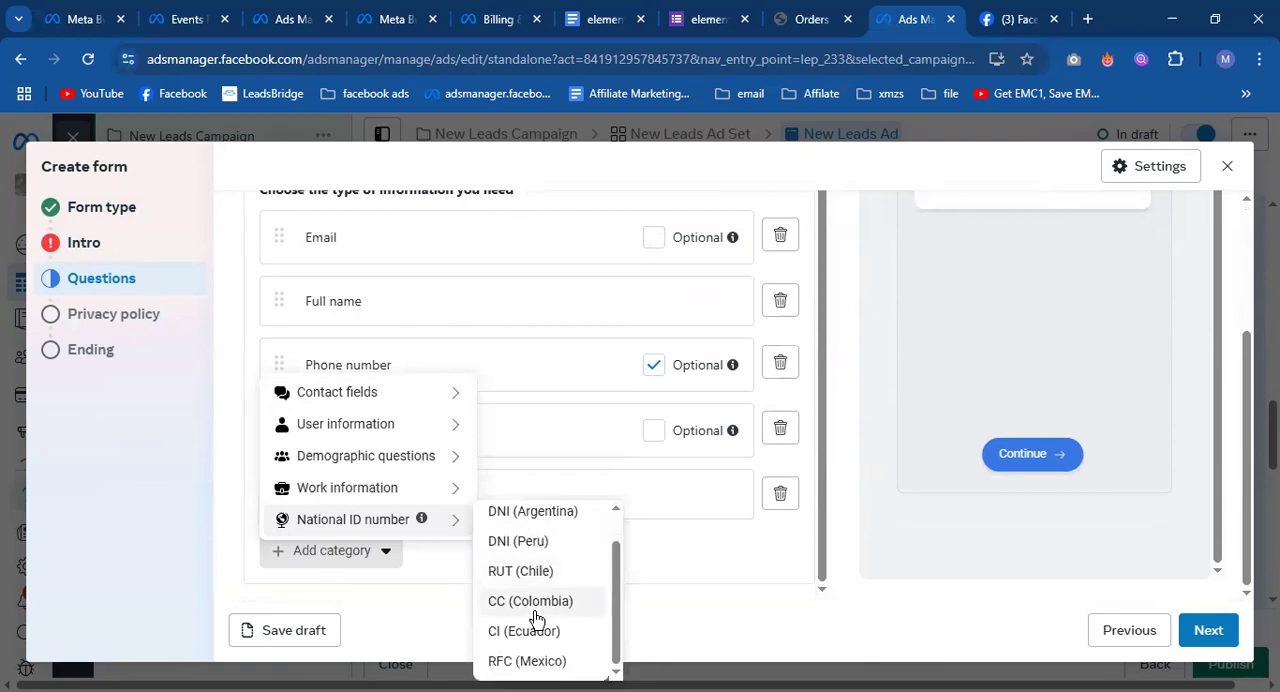
{"action": "mouse_move", "coordinate": [352, 488]}
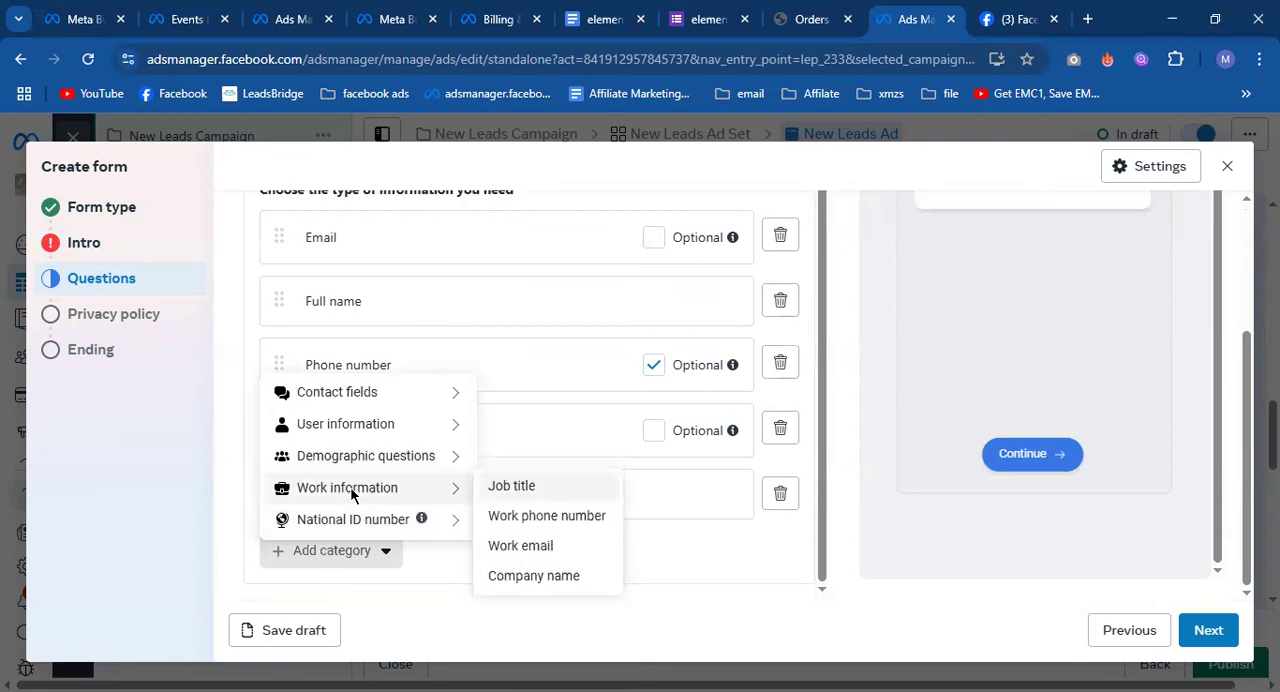
{"action": "left_click", "coordinate": [536, 500]}
{"action": "scroll", "coordinate": [598, 518], "scroll_direction": "down", "scroll_amount": 2}
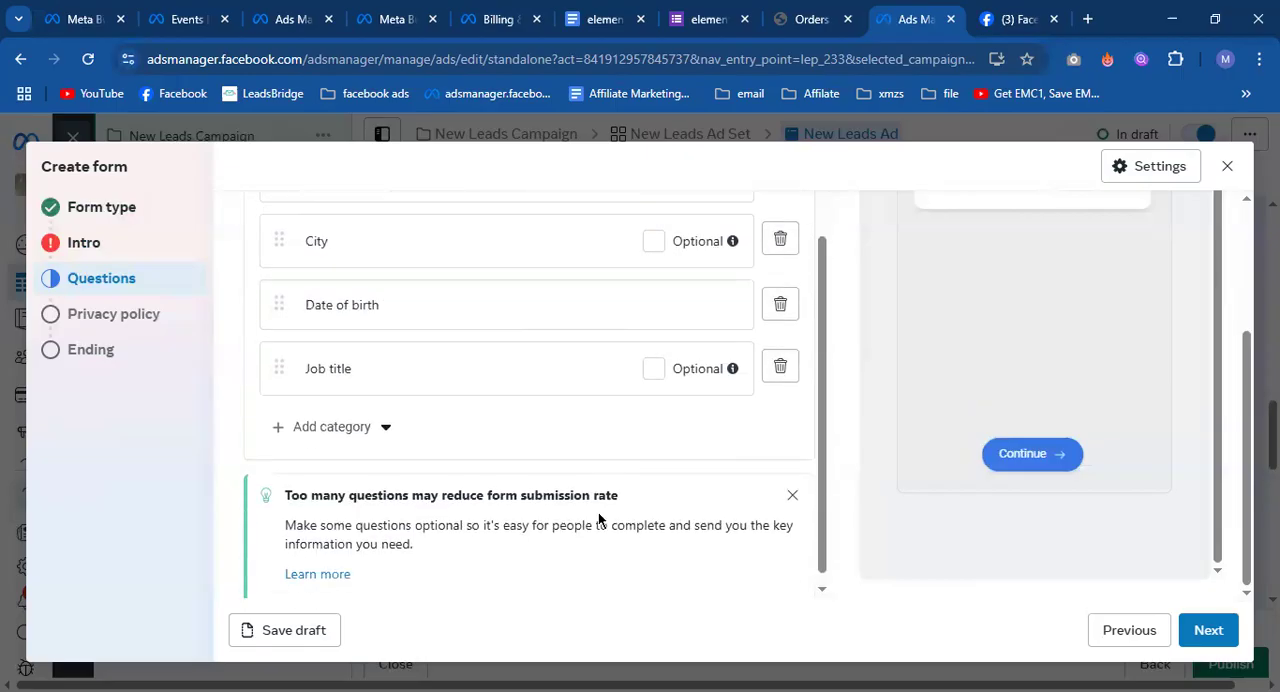
Add a blank multiple-choice question with two answer fields to the form's optional questions.
{"action": "scroll", "coordinate": [599, 518], "scroll_direction": "up", "scroll_amount": 4}
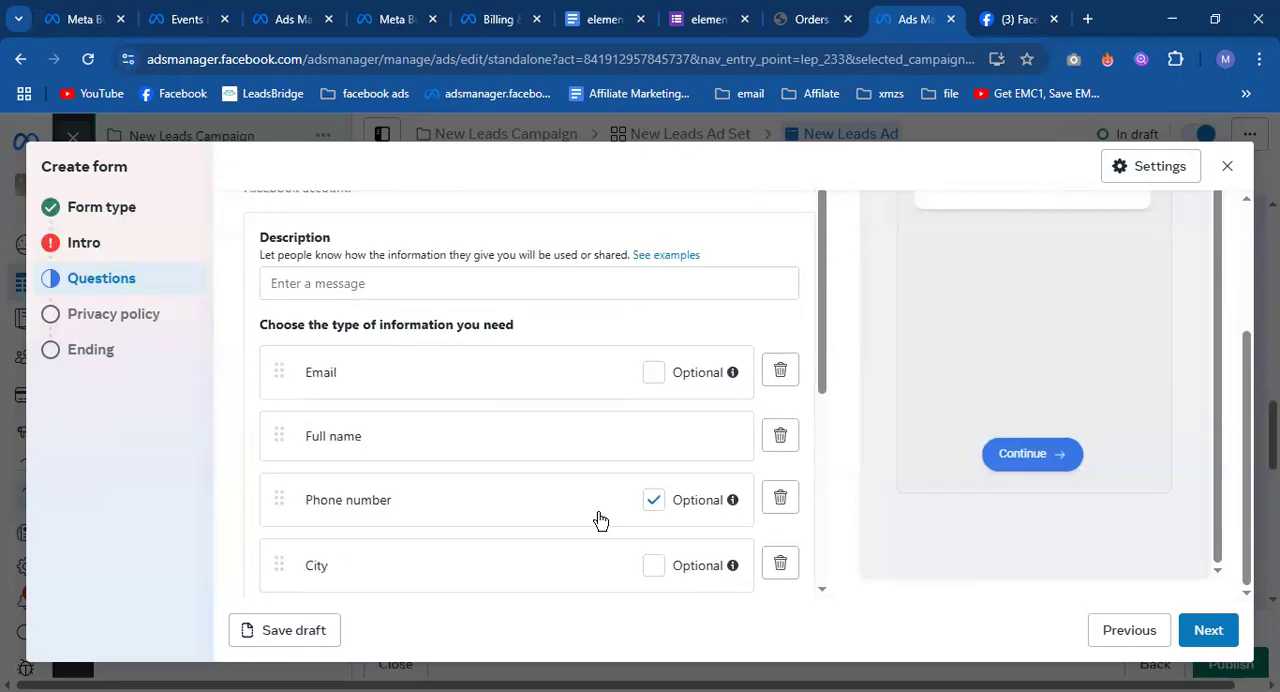
{"action": "scroll", "coordinate": [600, 519], "scroll_direction": "up", "scroll_amount": 1}
{"action": "scroll", "coordinate": [482, 336], "scroll_direction": "up", "scroll_amount": 2}
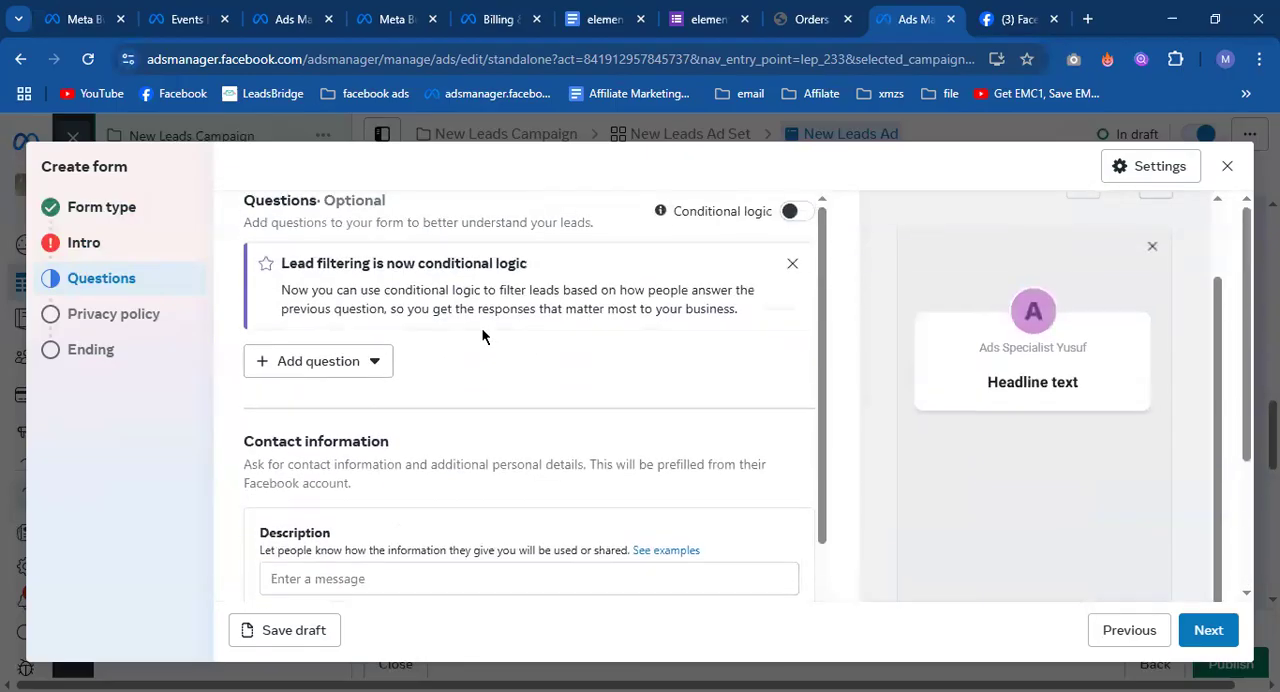
{"action": "left_click", "coordinate": [323, 371]}
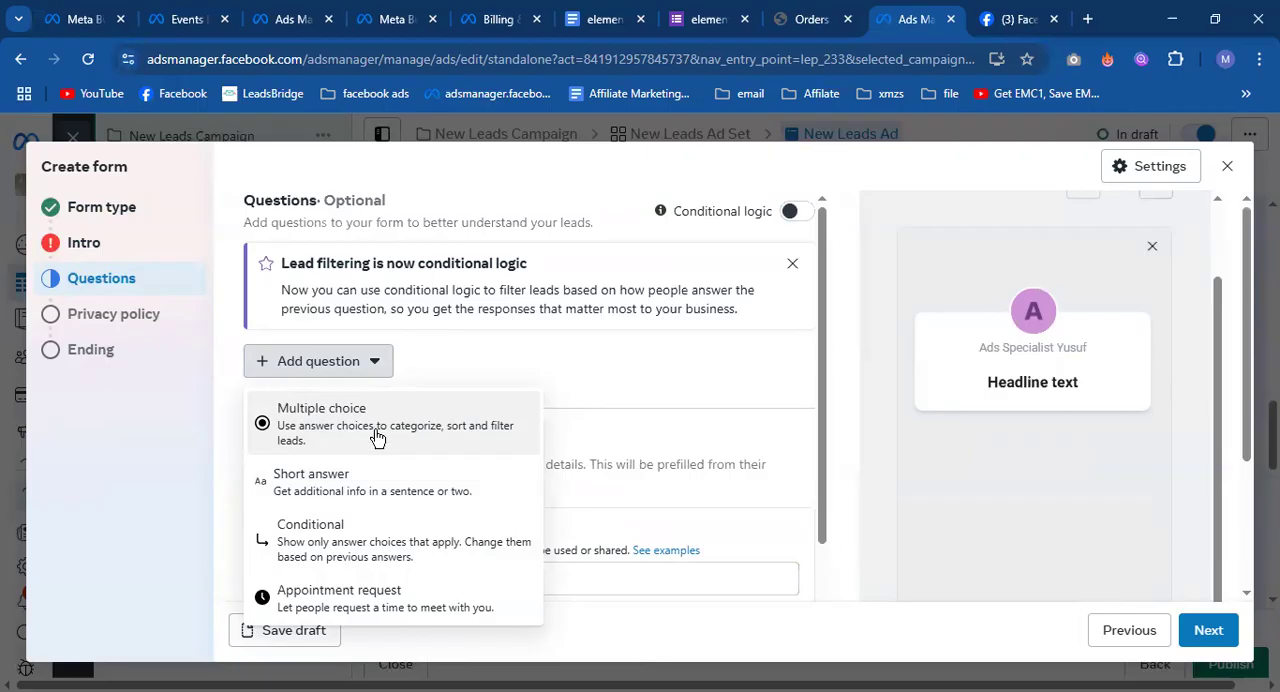
{"action": "left_click", "coordinate": [660, 385]}
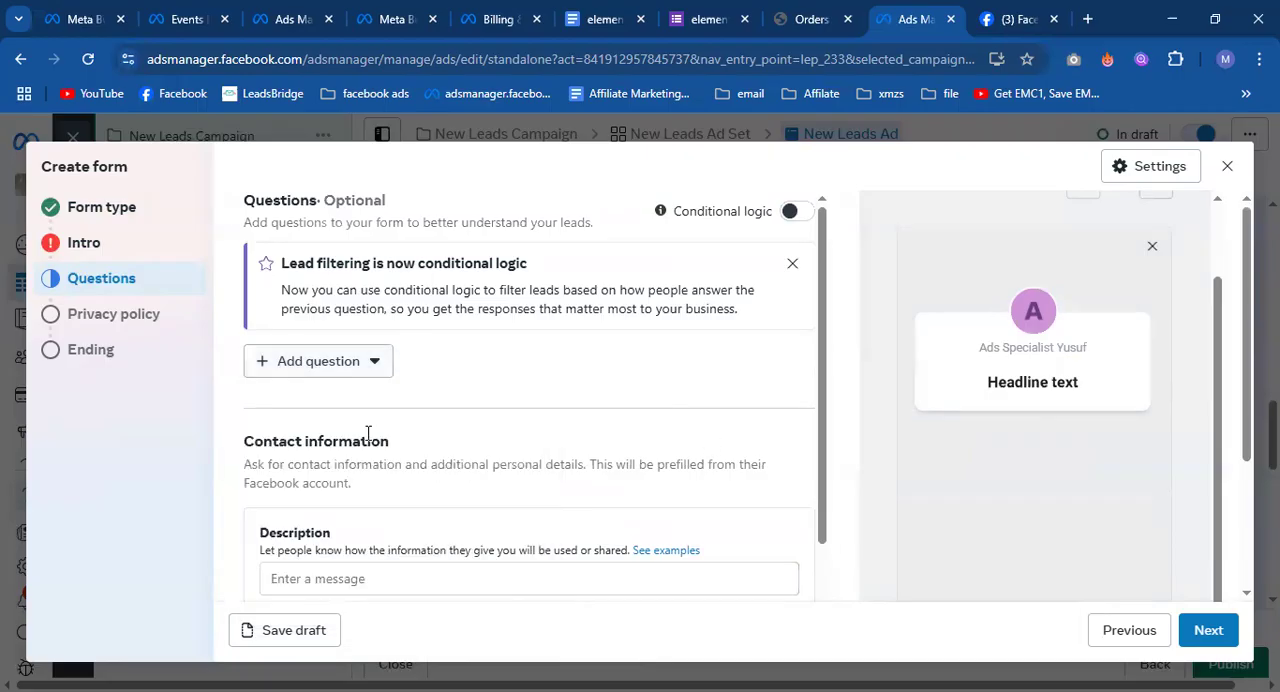
{"action": "left_click", "coordinate": [325, 364]}
{"action": "left_click", "coordinate": [516, 405]}
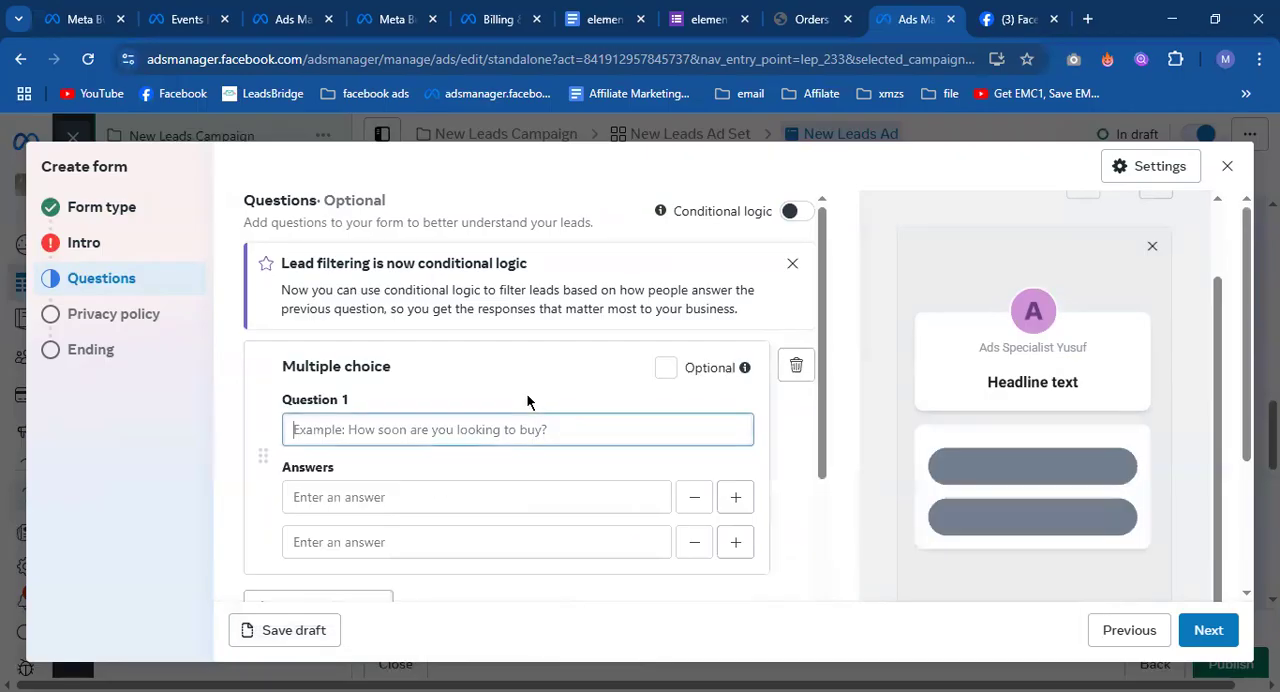
{"action": "scroll", "coordinate": [469, 504], "scroll_direction": "down", "scroll_amount": 2}
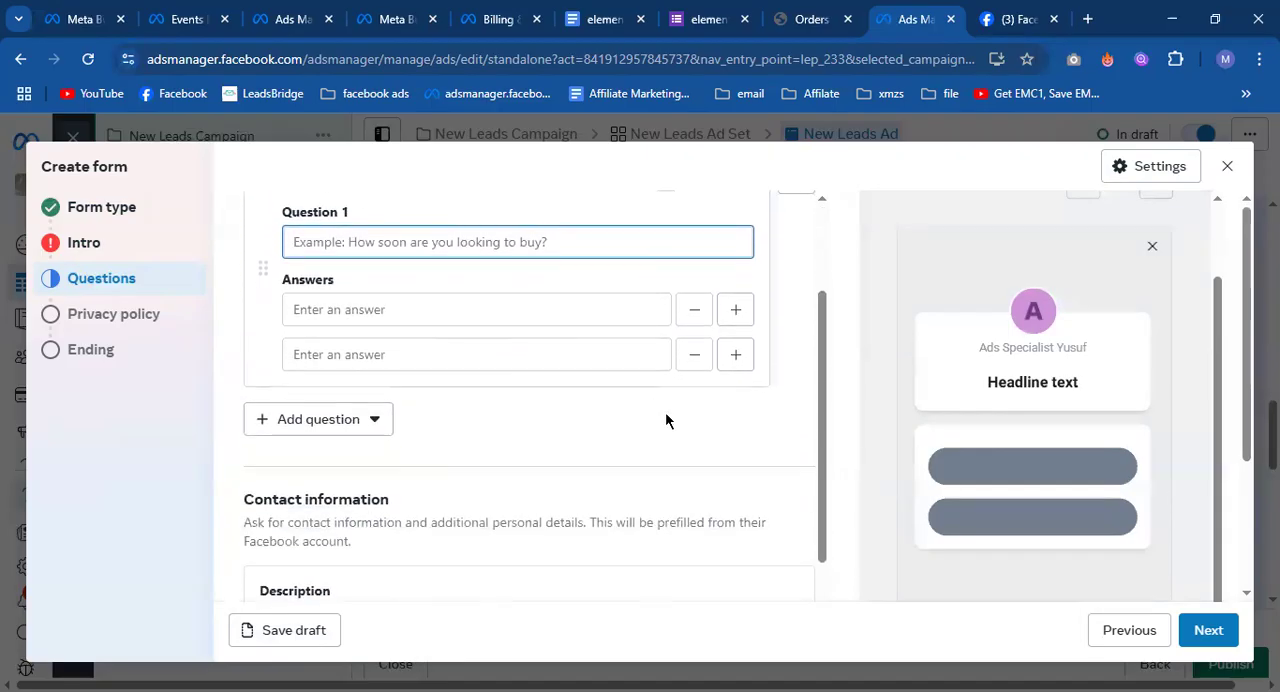
{"action": "scroll", "coordinate": [471, 452], "scroll_direction": "down", "scroll_amount": 3}
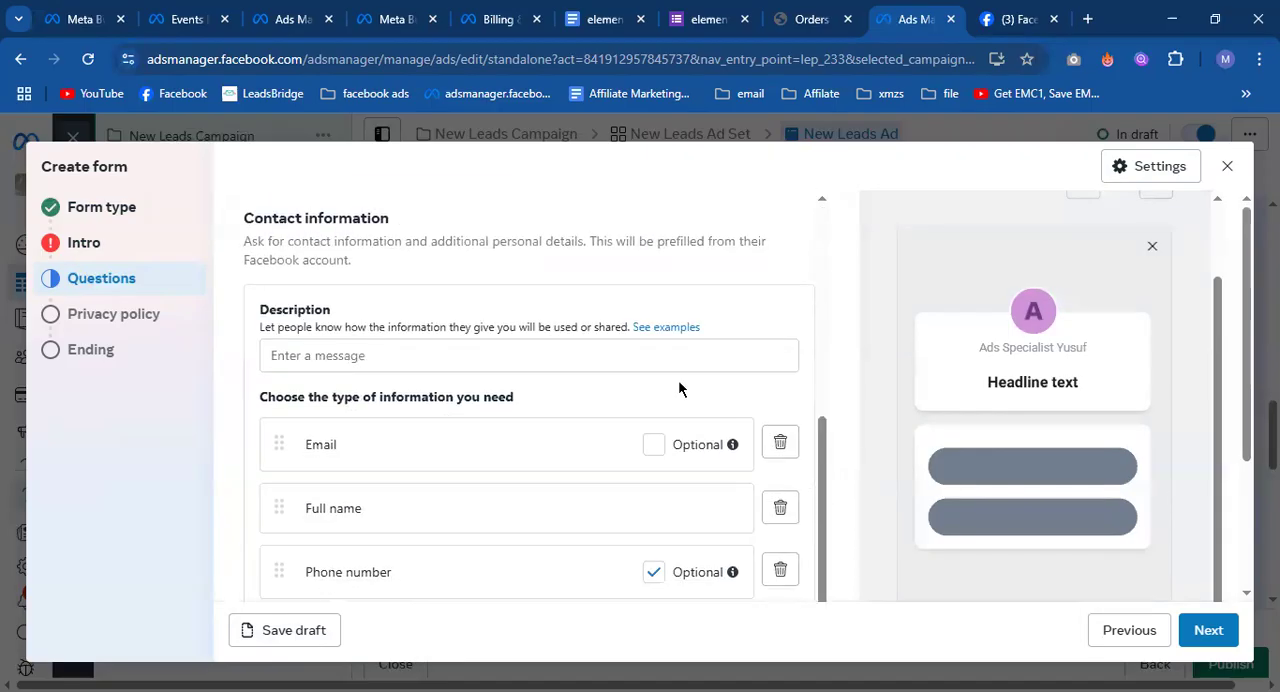
Continue to the form's privacy policy section and set its link to google.com.
{"action": "left_click", "coordinate": [1210, 630]}
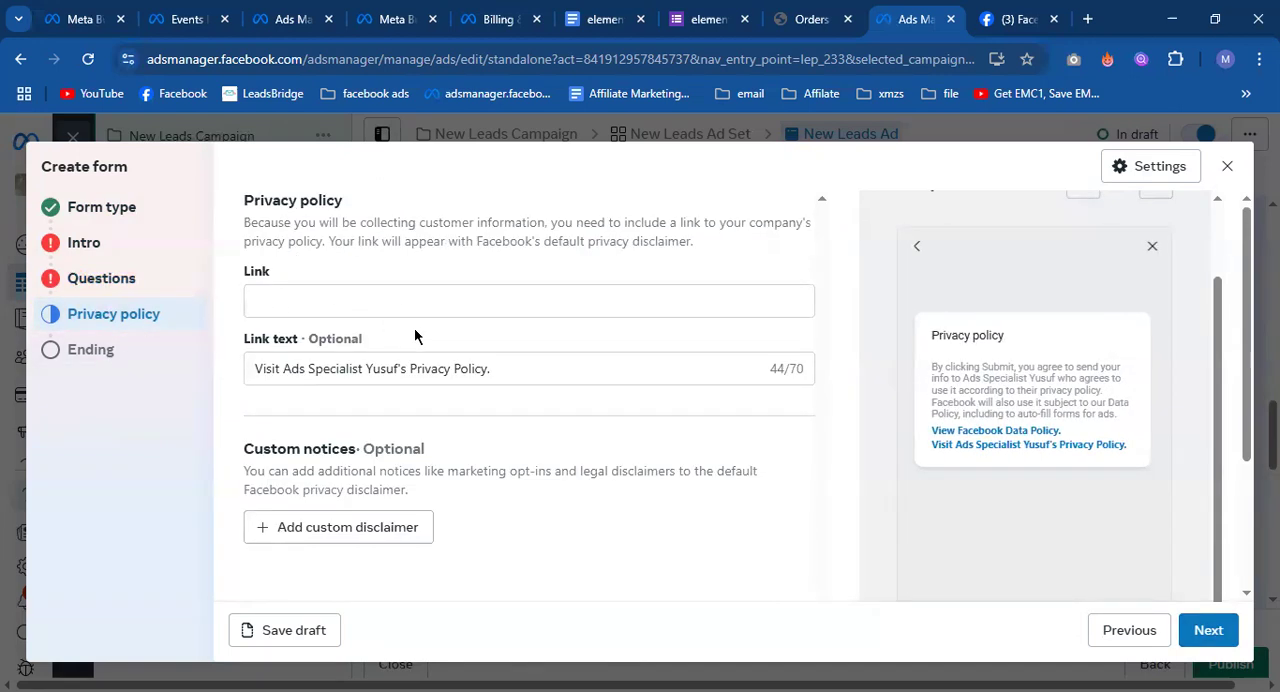
{"action": "left_click", "coordinate": [285, 312]}
{"action": "left_click", "coordinate": [298, 304]}
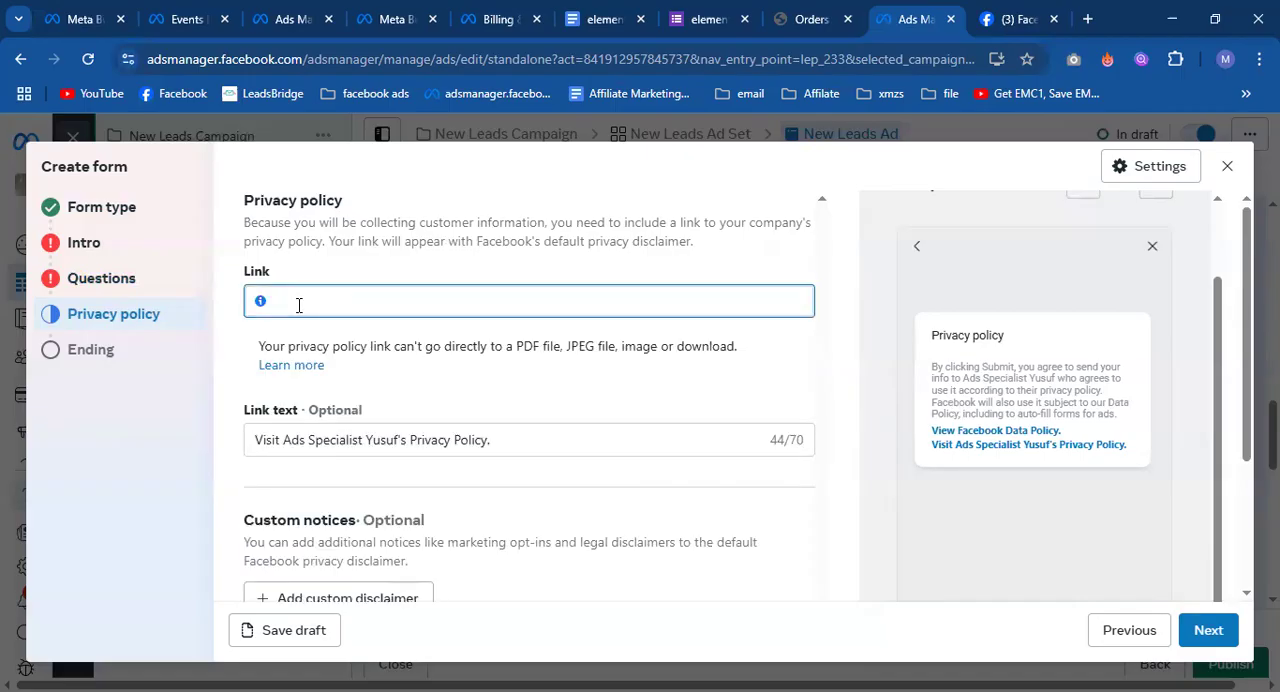
{"action": "type", "text": "googl"}
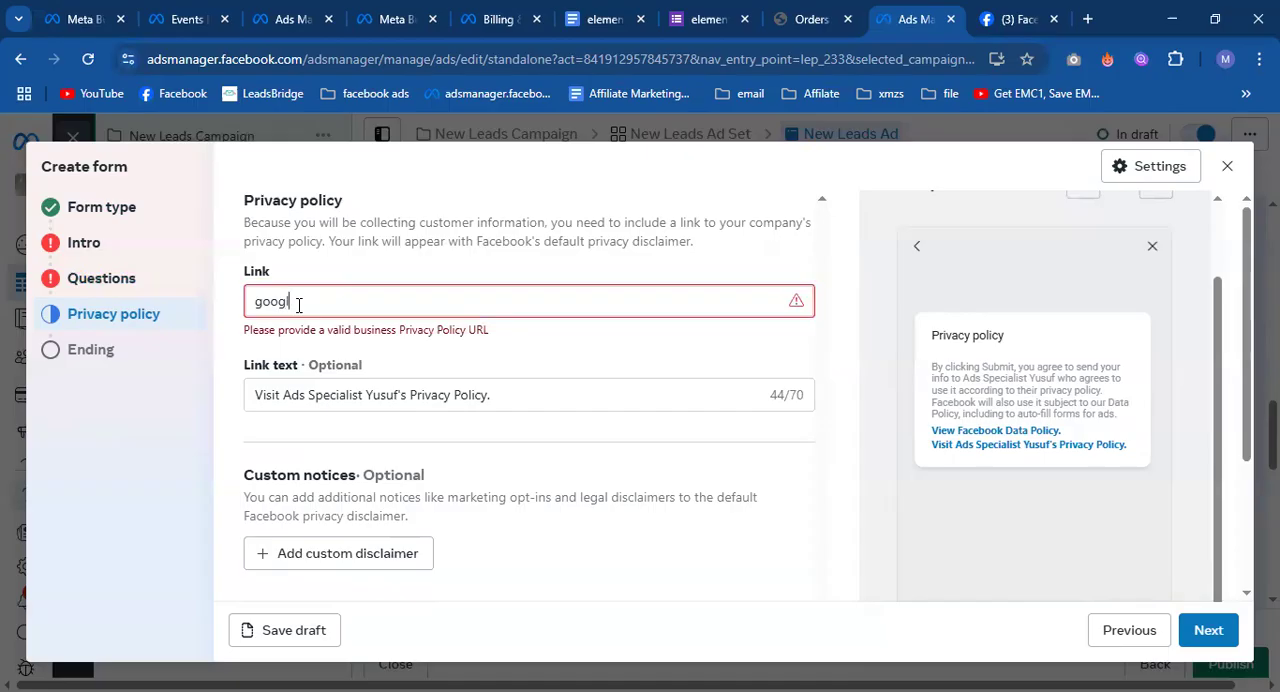
{"action": "type", "text": "e.com"}
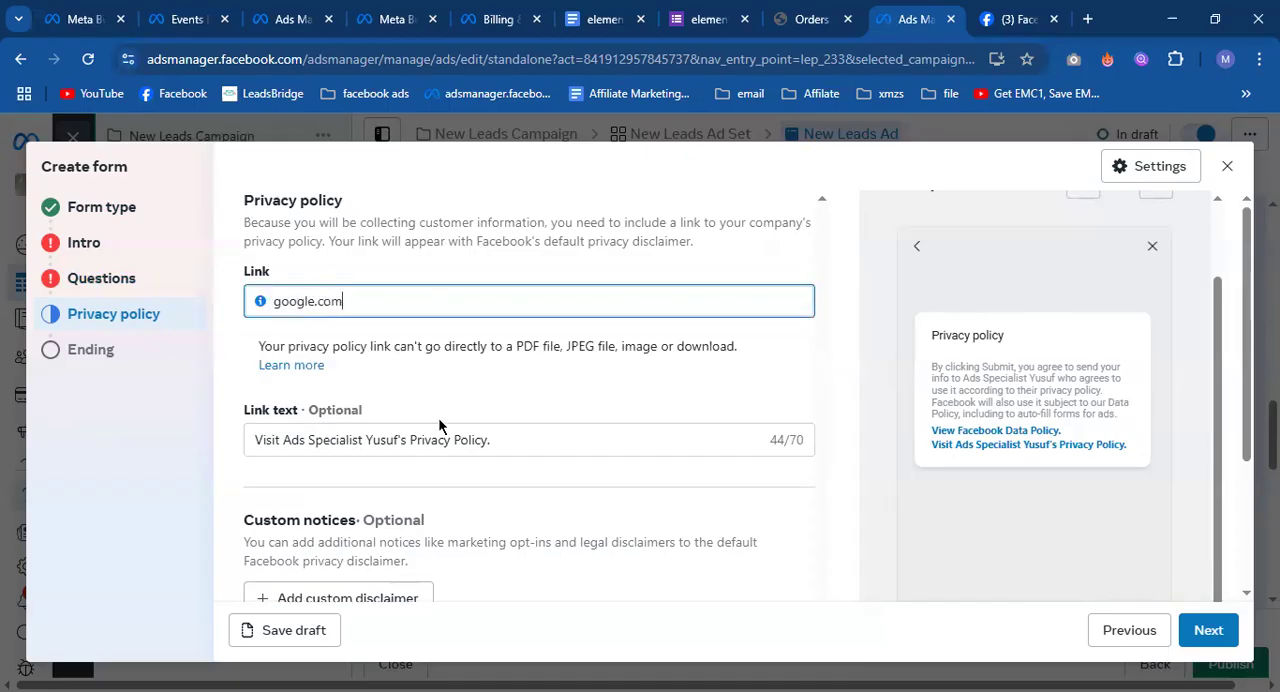
Change the privacy policy link text to "Visit our site for more info".
{"action": "left_click", "coordinate": [467, 458]}
{"action": "left_click", "coordinate": [521, 368]}
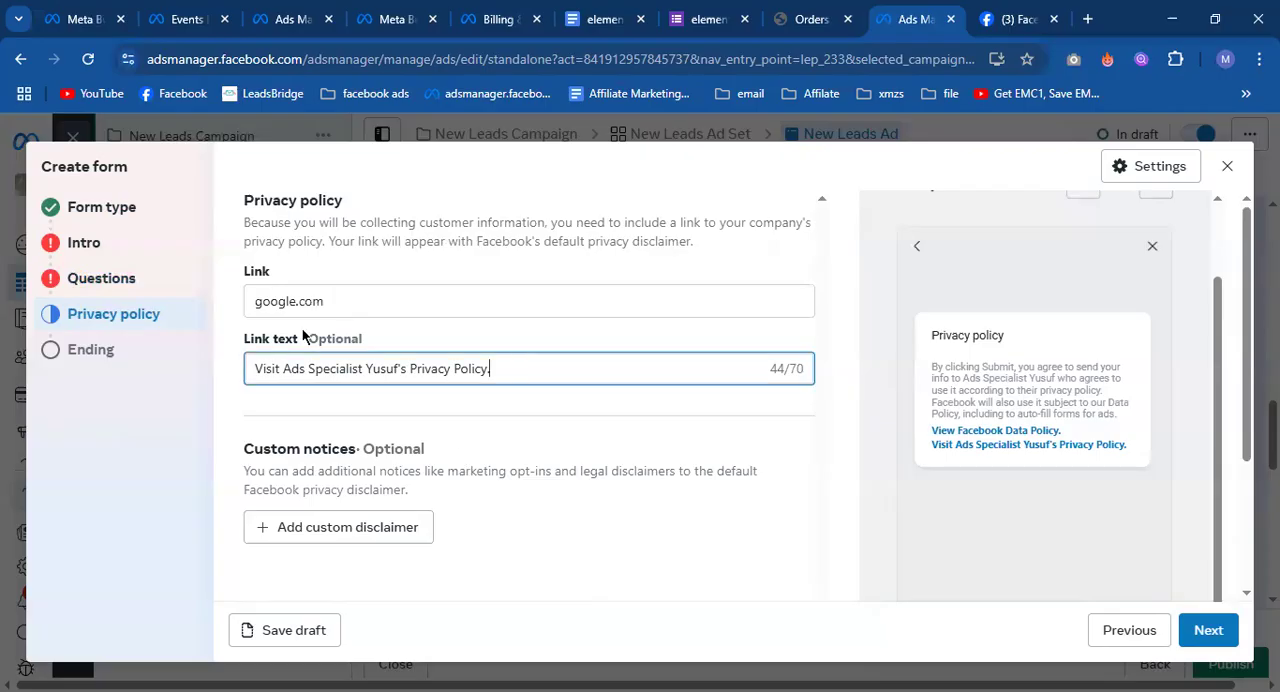
{"action": "left_click_drag", "start_coordinate": [506, 368], "coordinate": [285, 369]}
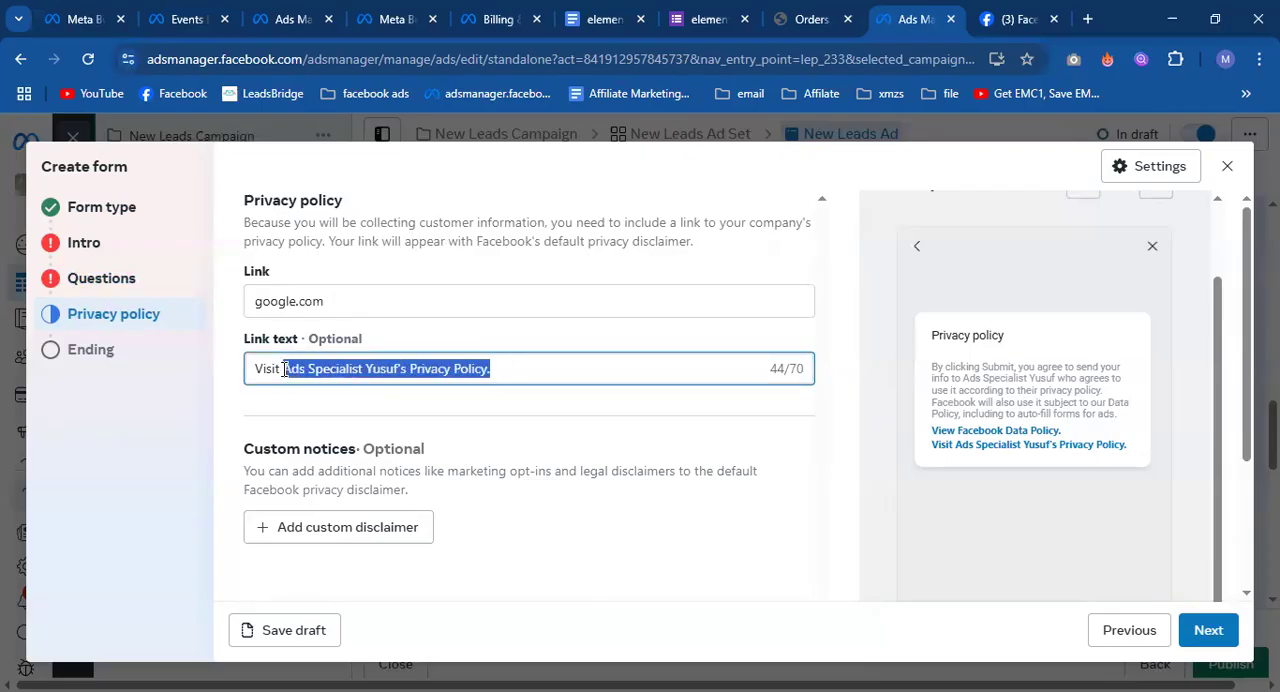
{"action": "type", "text": "o"}
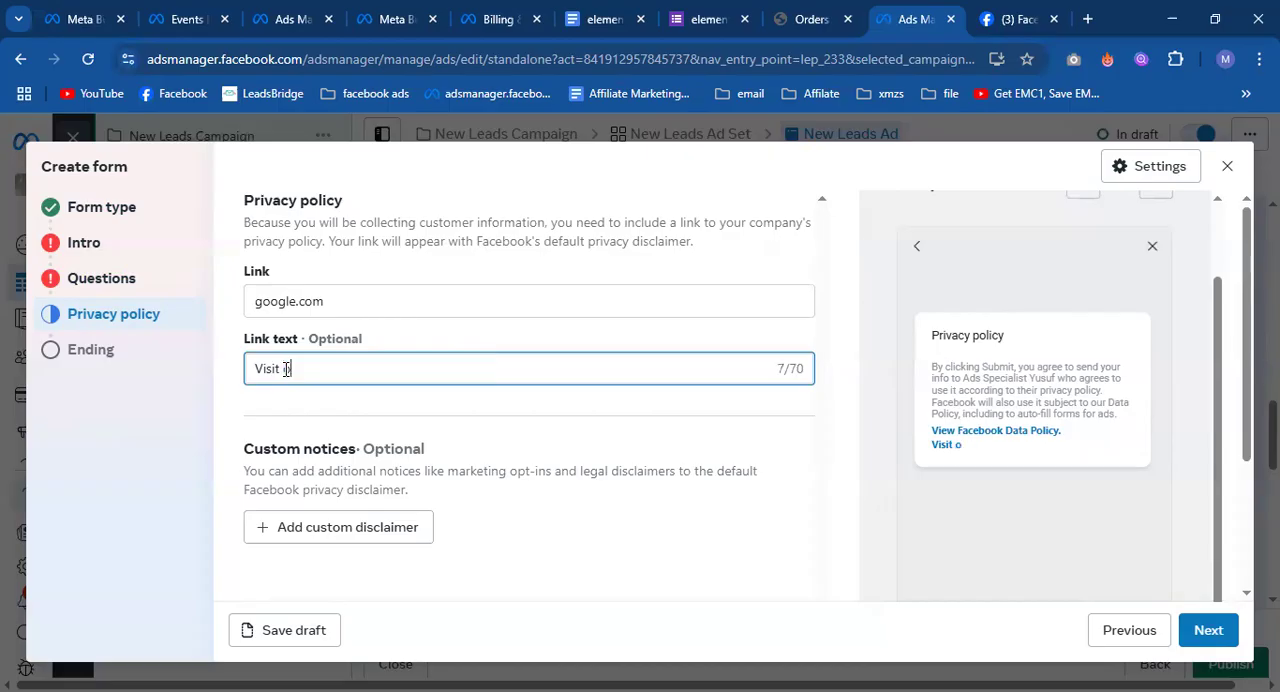
{"action": "type", "text": "ur site for"}
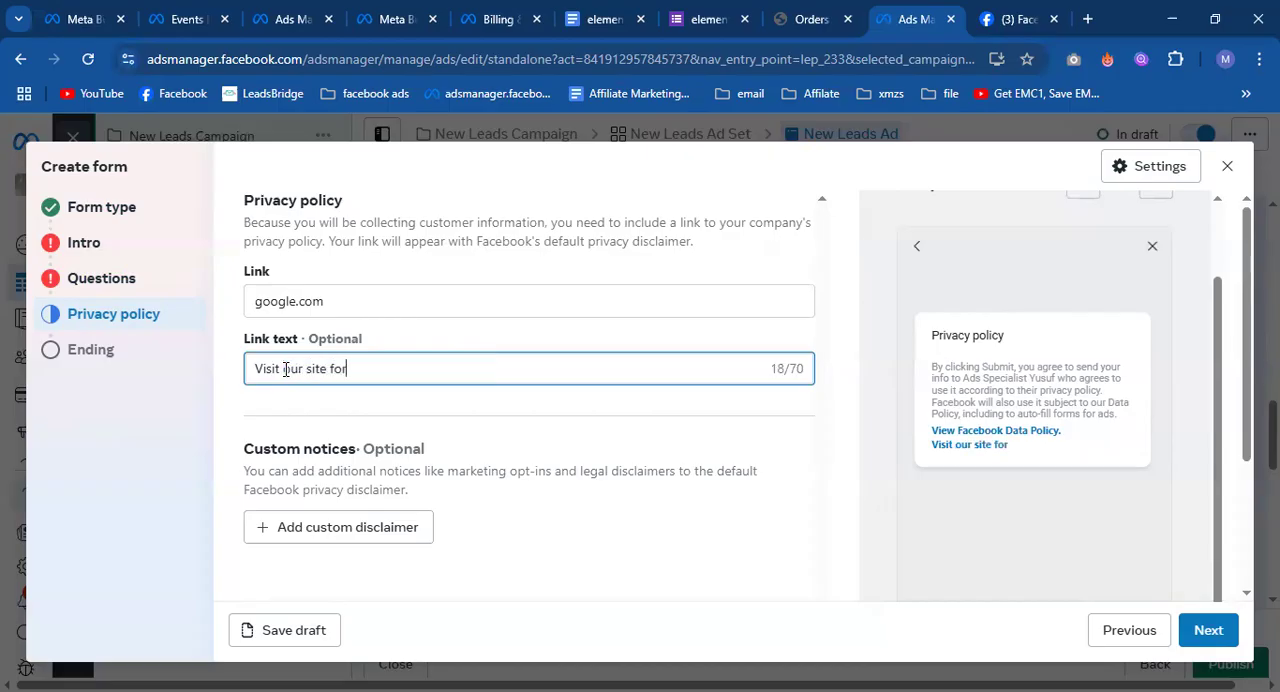
{"action": "type", "text": " more info"}
{"action": "left_click", "coordinate": [845, 338]}
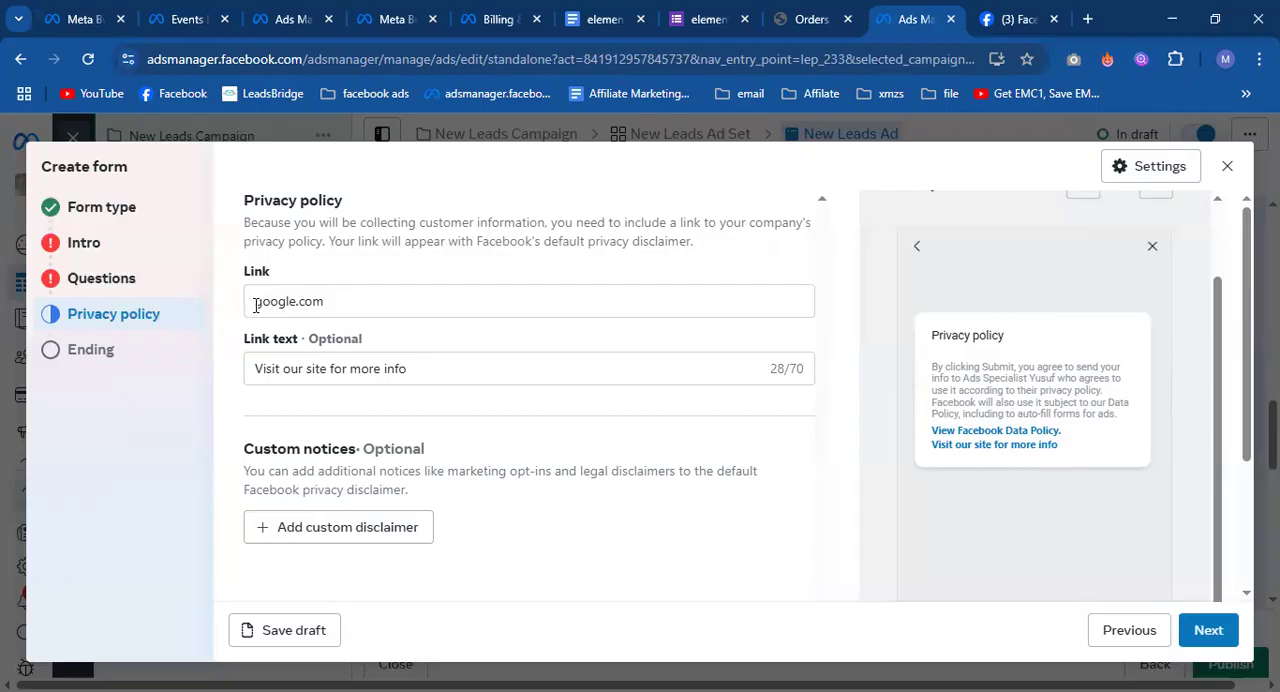
Add a custom disclaimer to the form's privacy policy and examine its title and text fields.
{"action": "scroll", "coordinate": [587, 413], "scroll_direction": "down", "scroll_amount": 2}
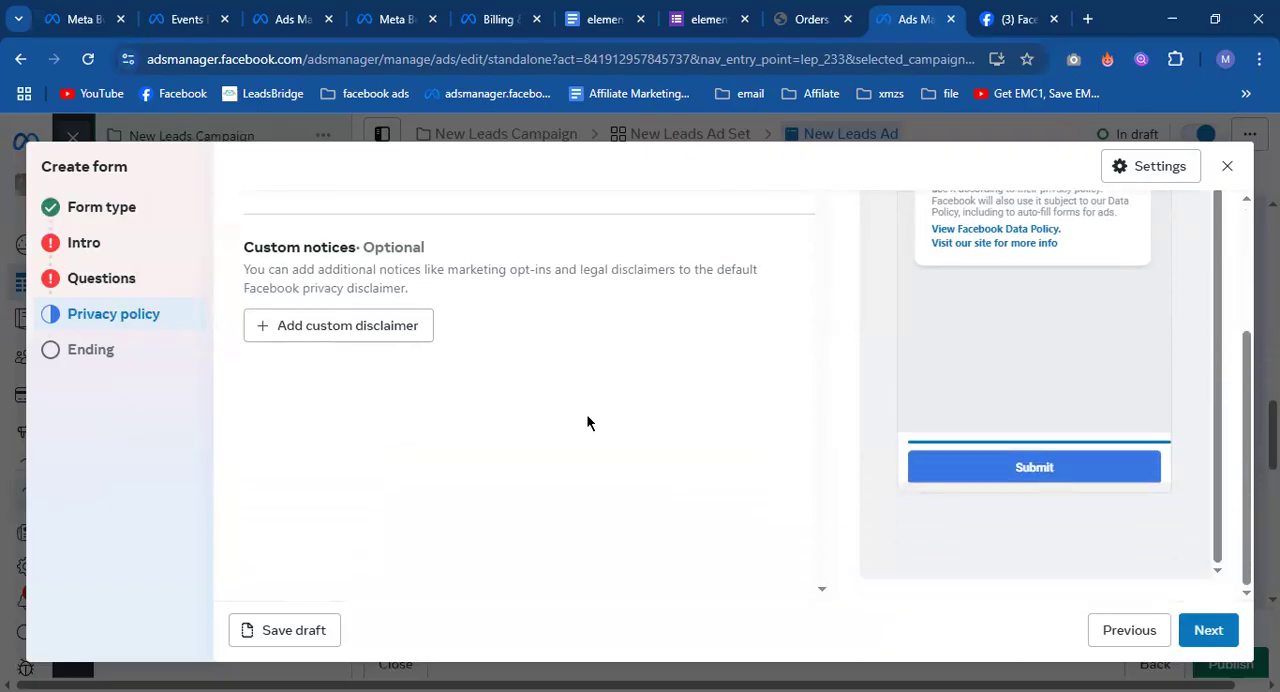
{"action": "left_click", "coordinate": [350, 336]}
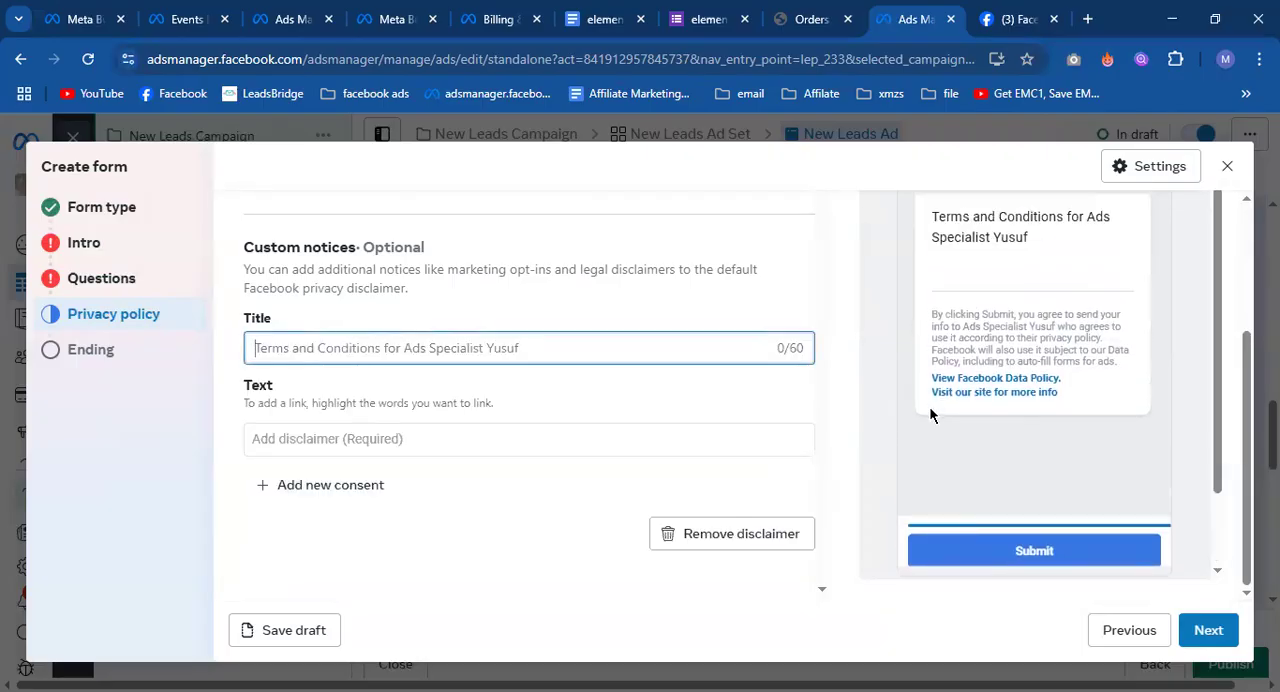
{"action": "scroll", "coordinate": [997, 321], "scroll_direction": "up", "scroll_amount": 2}
{"action": "scroll", "coordinate": [1005, 455], "scroll_direction": "down", "scroll_amount": 2}
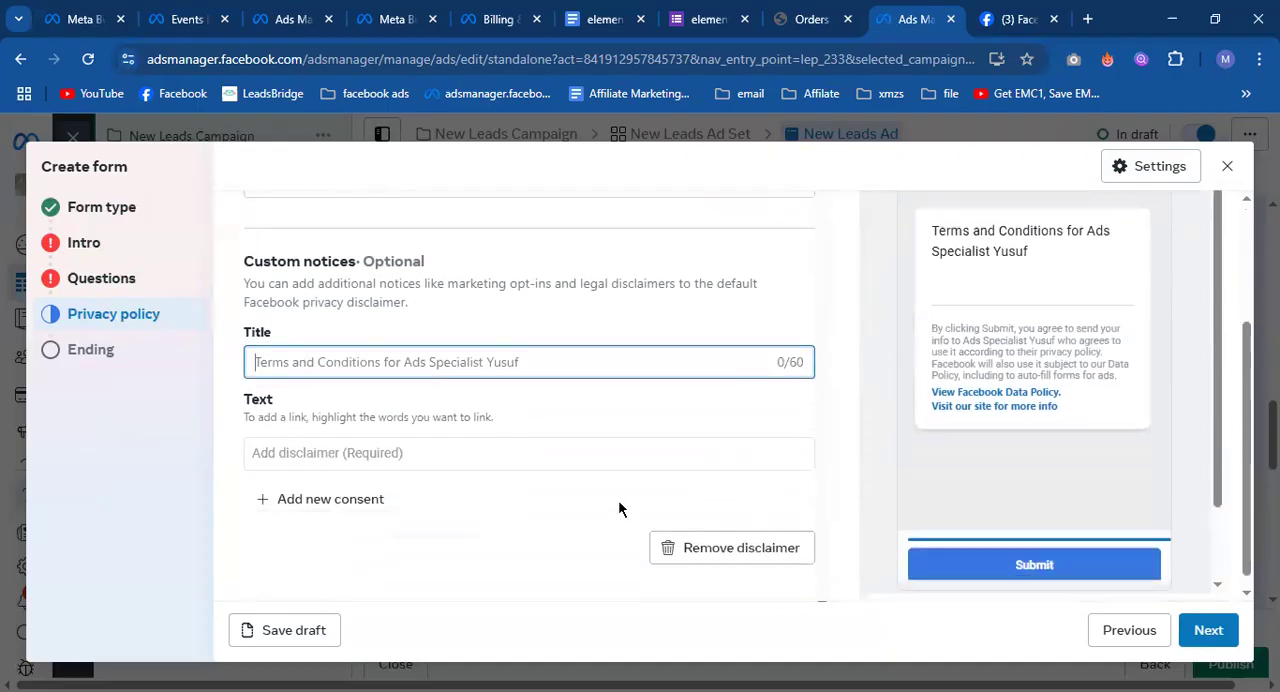
{"action": "triple_click", "coordinate": [524, 375]}
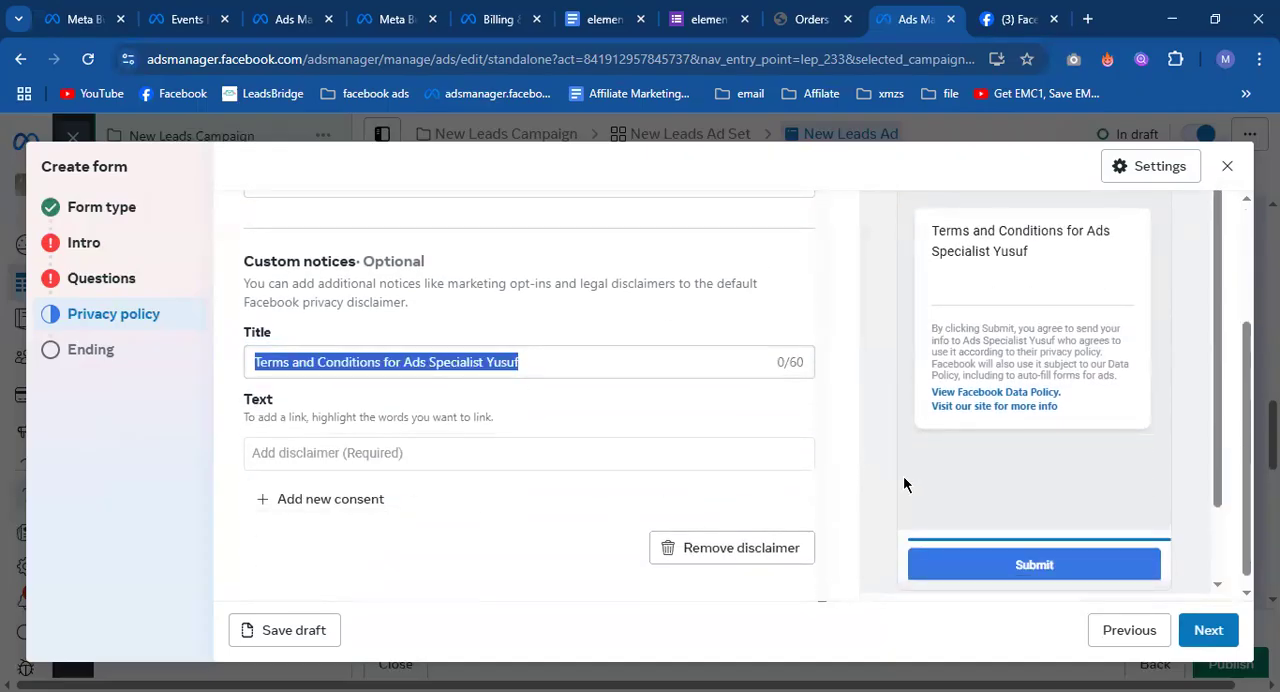
View the form's ending options, then close the lead form and discard the work in progress.
{"action": "left_click", "coordinate": [1200, 632]}
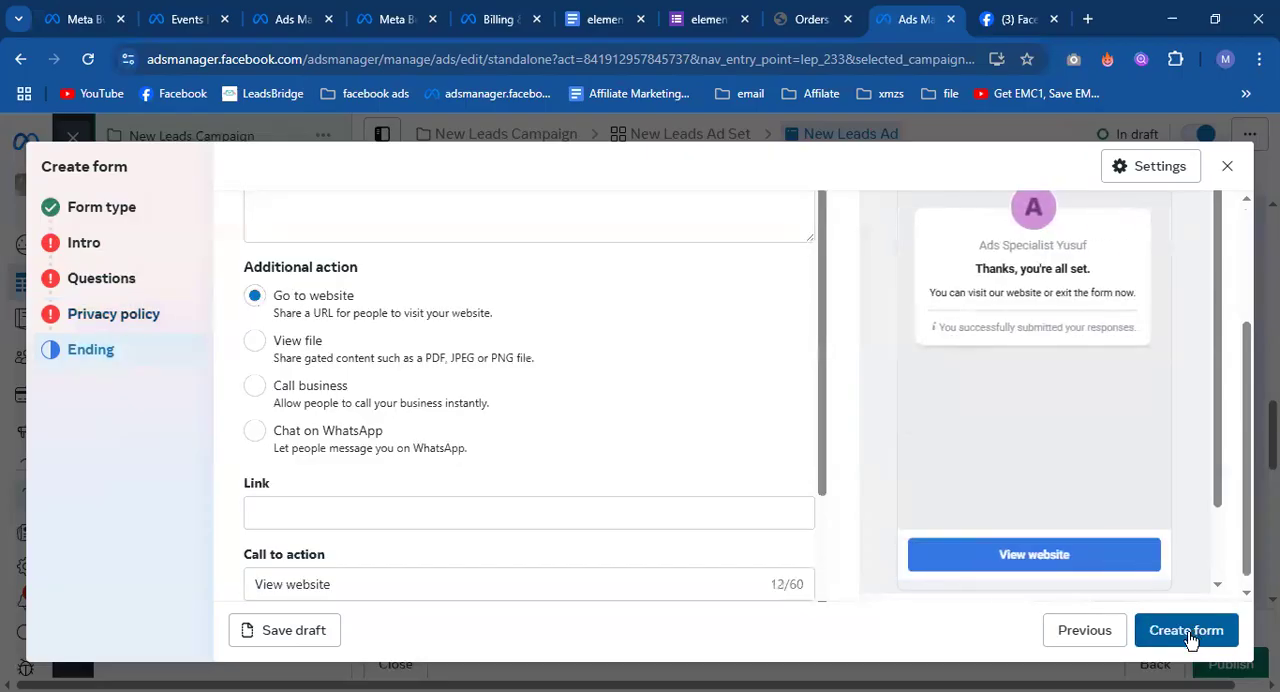
{"action": "left_click", "coordinate": [1227, 166]}
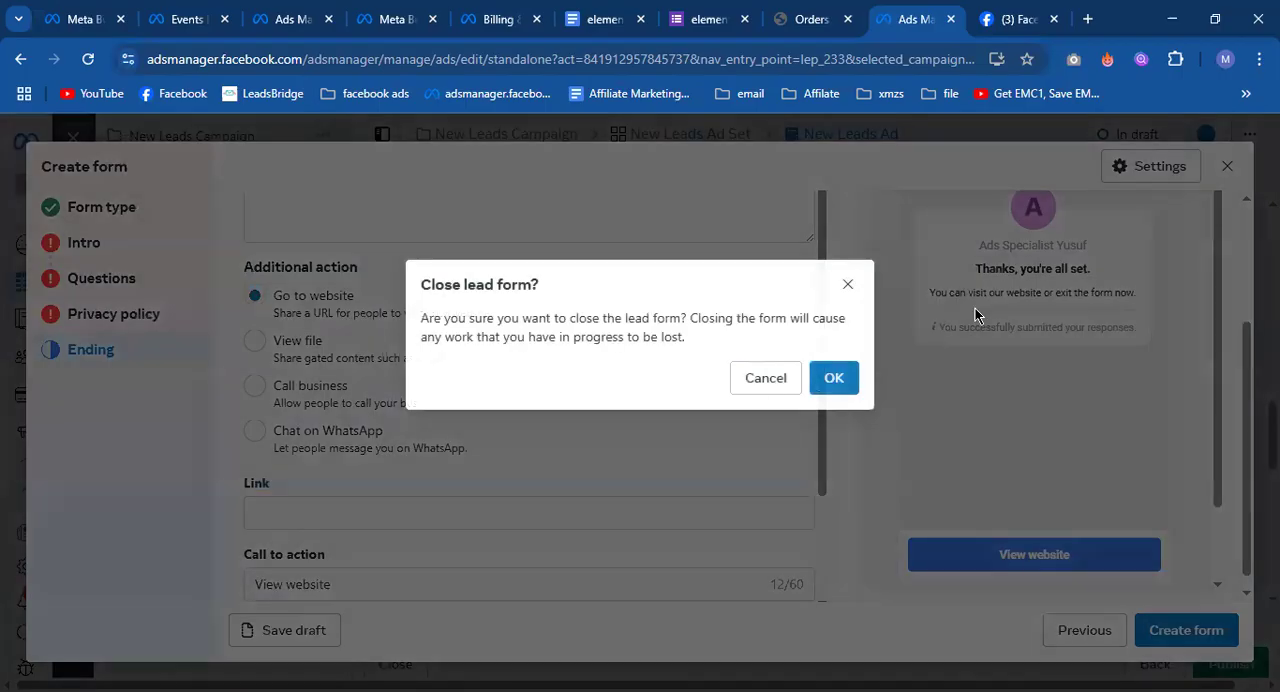
{"action": "left_click", "coordinate": [763, 380]}
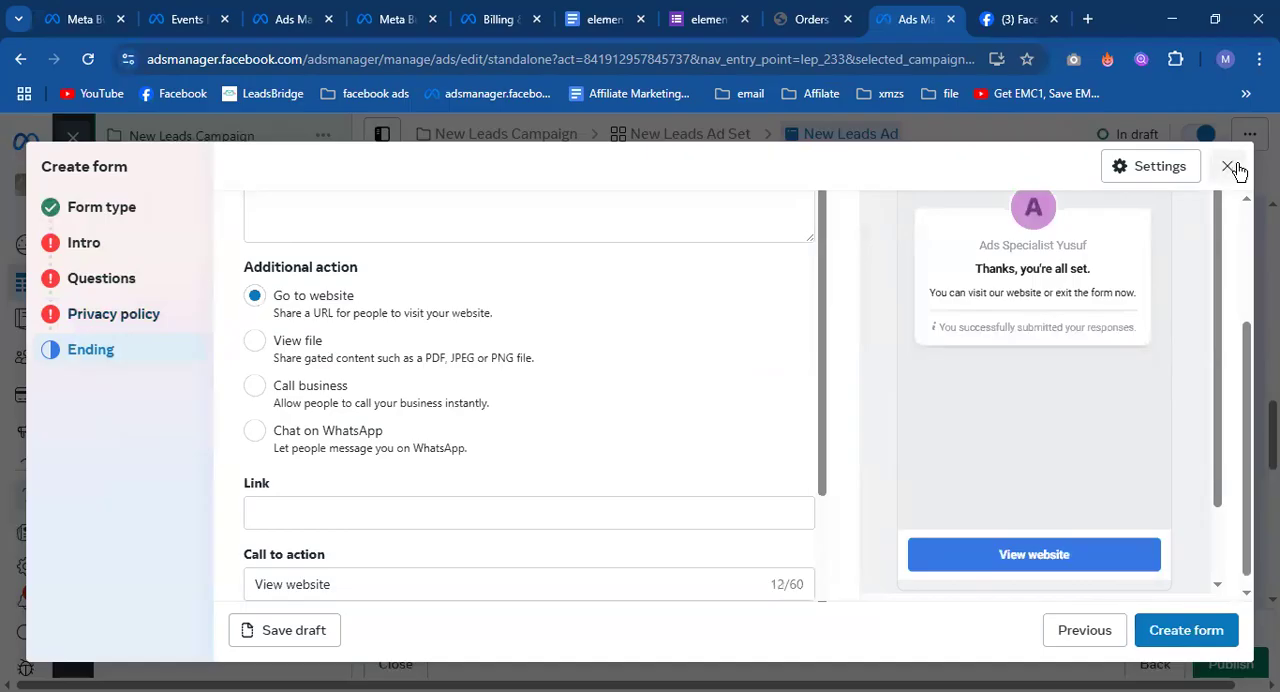
{"action": "left_click", "coordinate": [1227, 166]}
{"action": "left_click", "coordinate": [834, 379]}
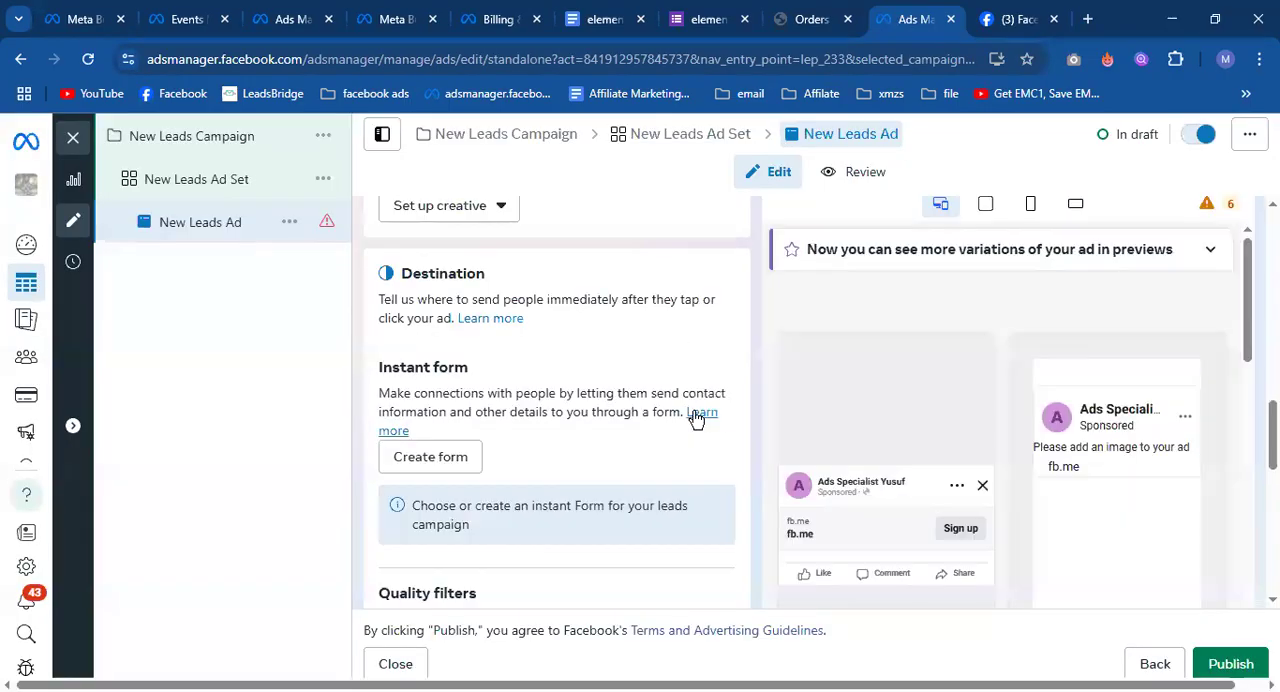
Close the leads ad editor without publishing the draft and return to the campaigns list.
{"action": "left_click", "coordinate": [73, 139]}
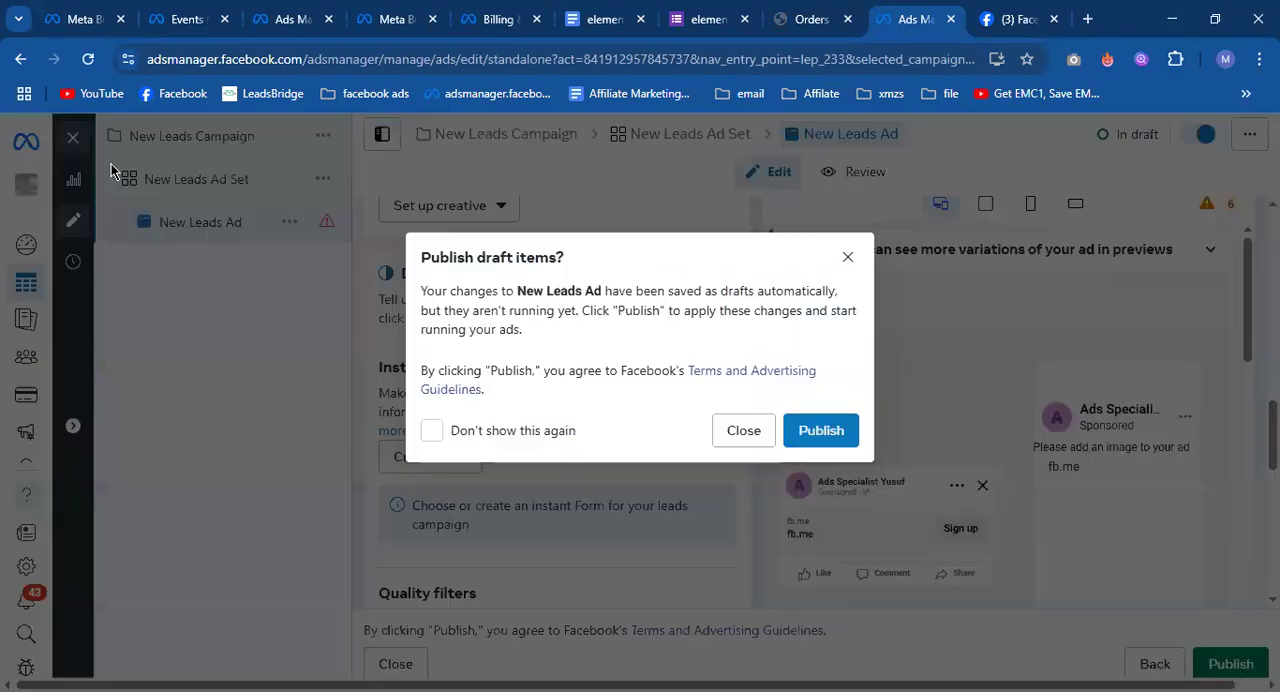
{"action": "left_click", "coordinate": [740, 432]}
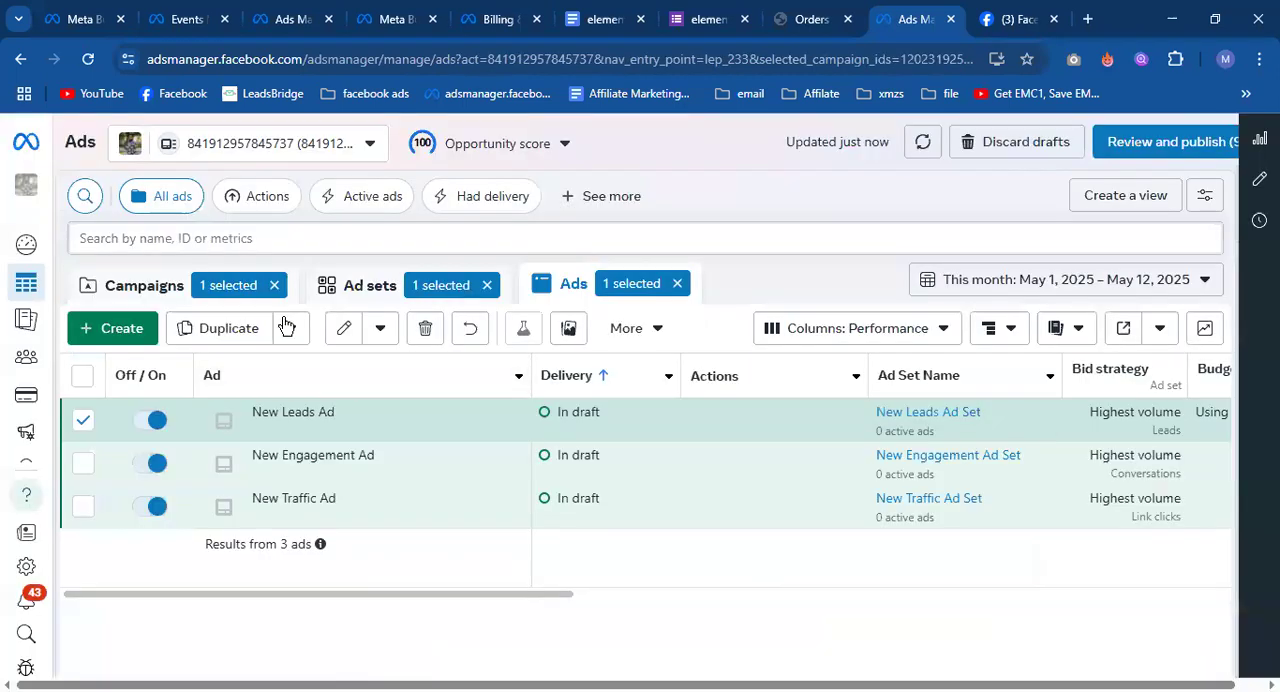
{"action": "left_click", "coordinate": [203, 300]}
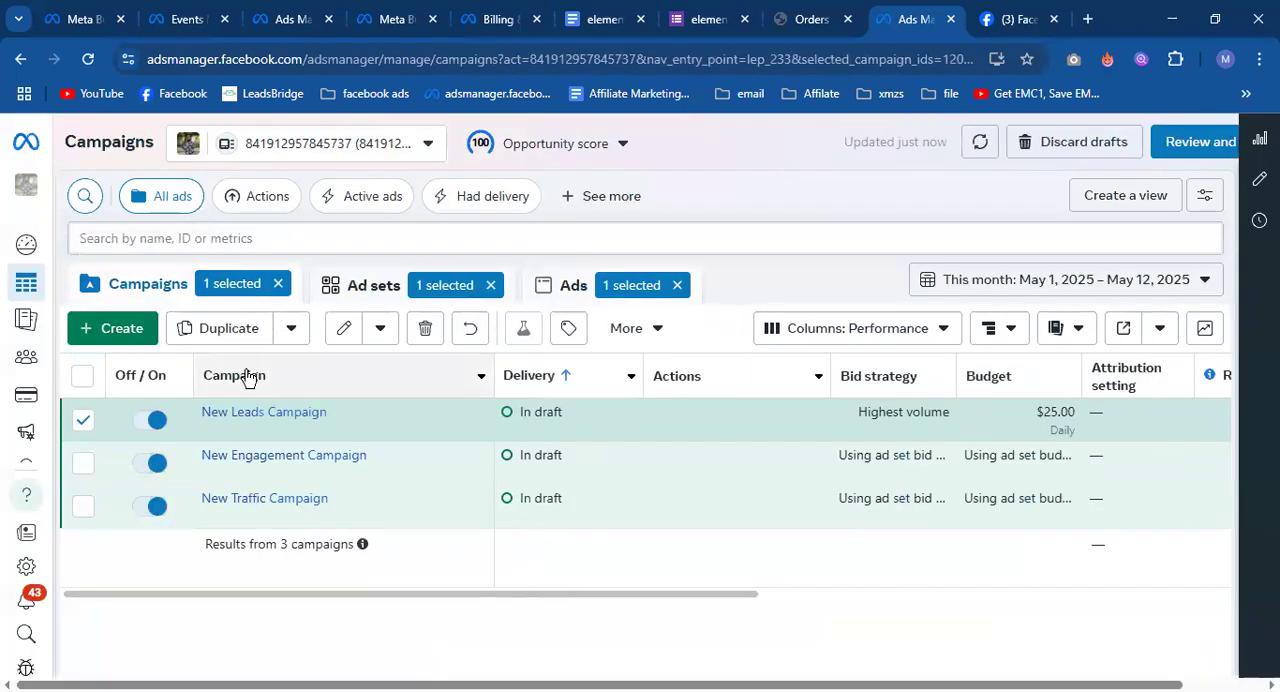
Create a new campaign with the Sales objective.
{"action": "left_click", "coordinate": [145, 335]}
{"action": "scroll", "coordinate": [545, 462], "scroll_direction": "down", "scroll_amount": 3}
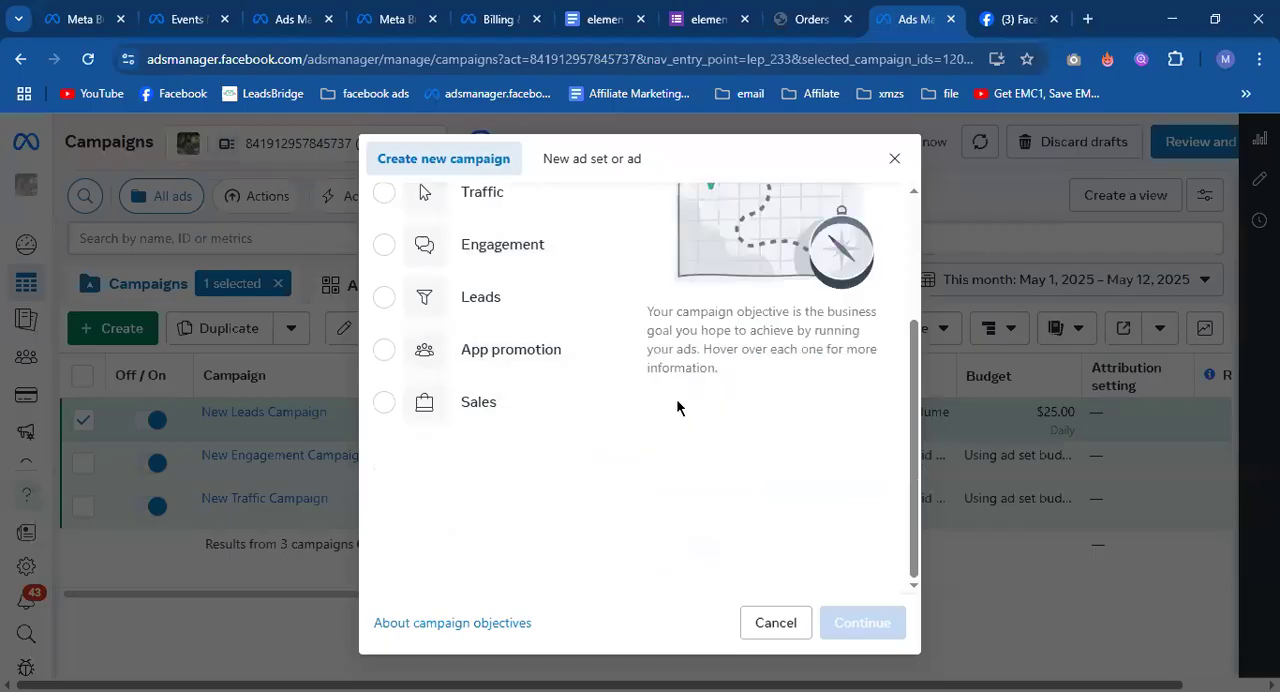
{"action": "left_click", "coordinate": [472, 410]}
{"action": "left_click", "coordinate": [876, 626]}
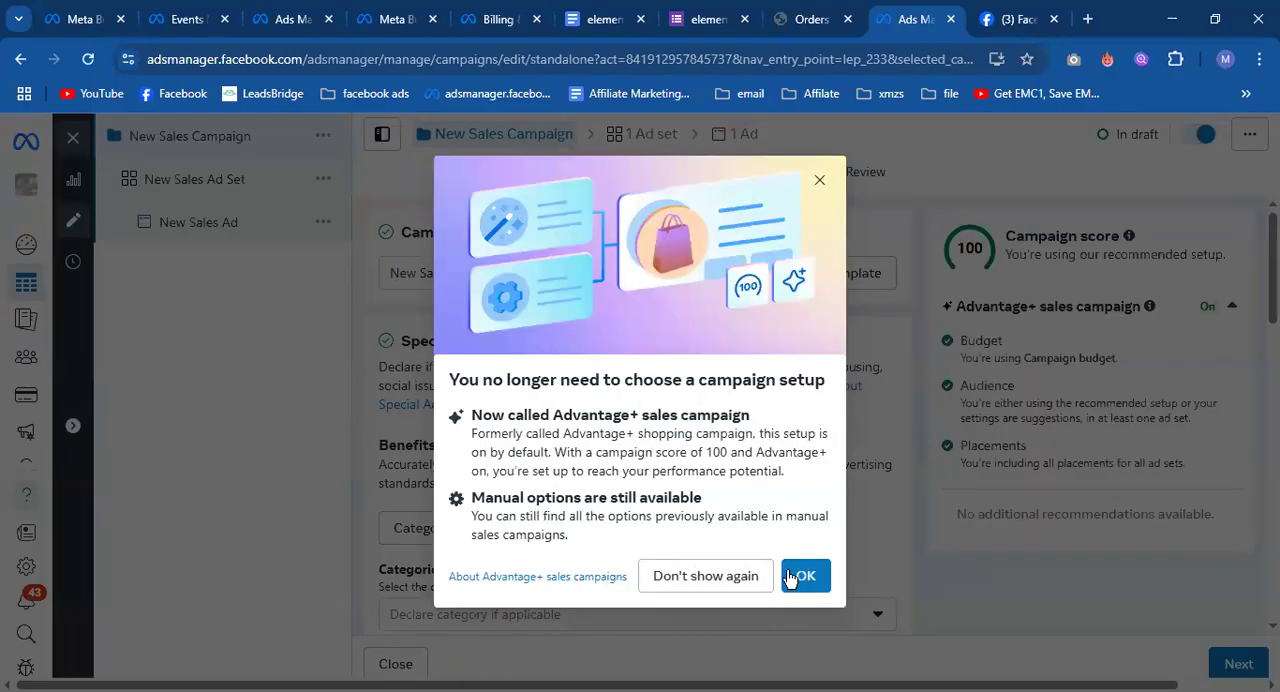
{"action": "left_click", "coordinate": [790, 577]}
Review the sales campaign's budget settings and the ad set's conversion locations, performance goal options, audience and placements.
{"action": "scroll", "coordinate": [489, 403], "scroll_direction": "down", "scroll_amount": 5}
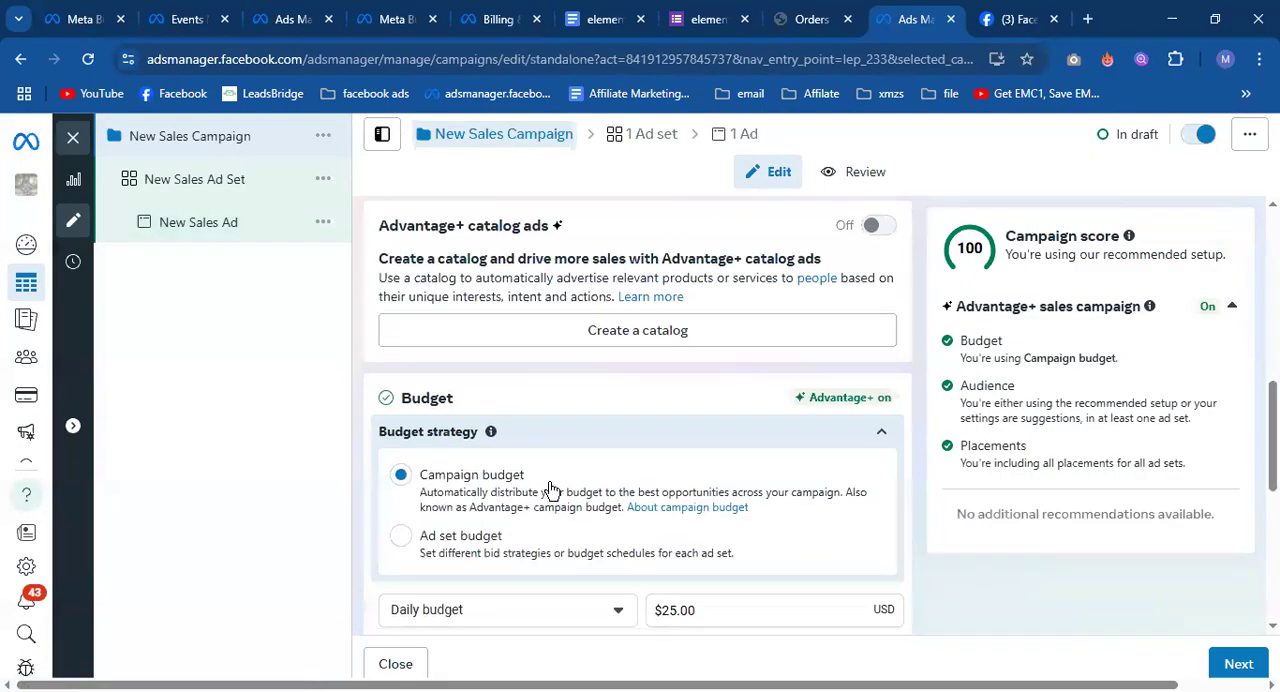
{"action": "scroll", "coordinate": [551, 491], "scroll_direction": "down", "scroll_amount": 4}
{"action": "left_click", "coordinate": [170, 190]}
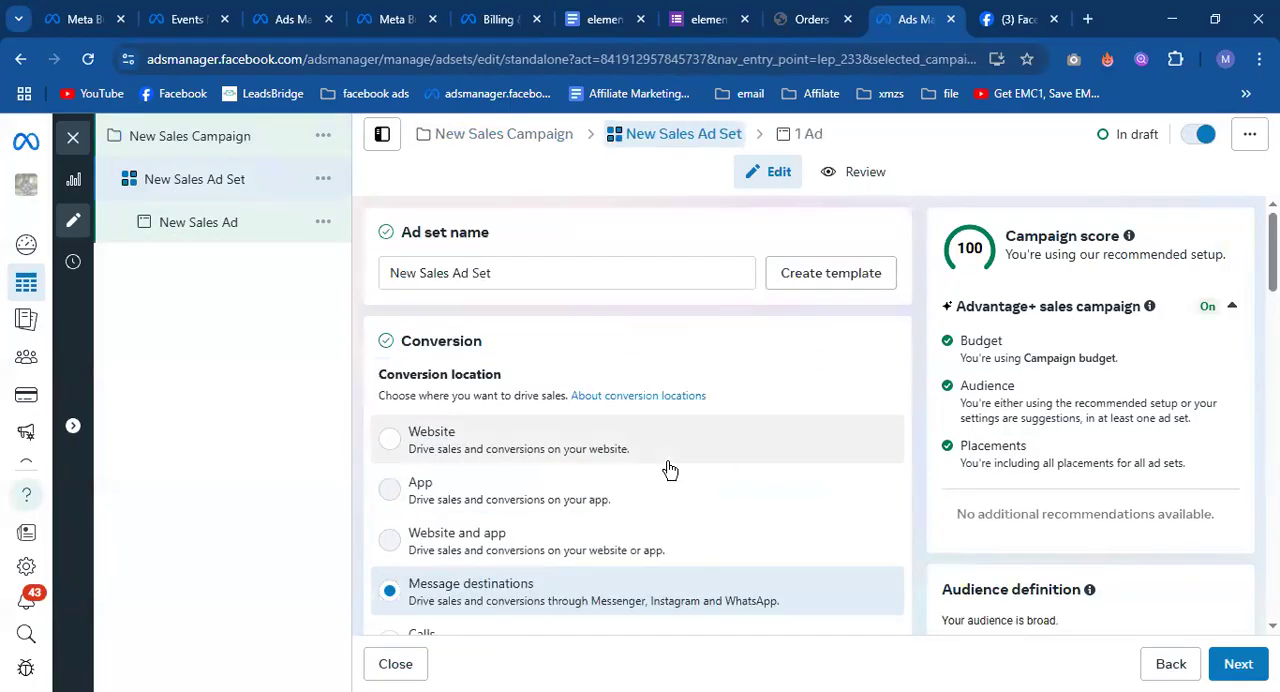
{"action": "scroll", "coordinate": [666, 468], "scroll_direction": "down", "scroll_amount": 3}
{"action": "scroll", "coordinate": [490, 443], "scroll_direction": "up", "scroll_amount": 2}
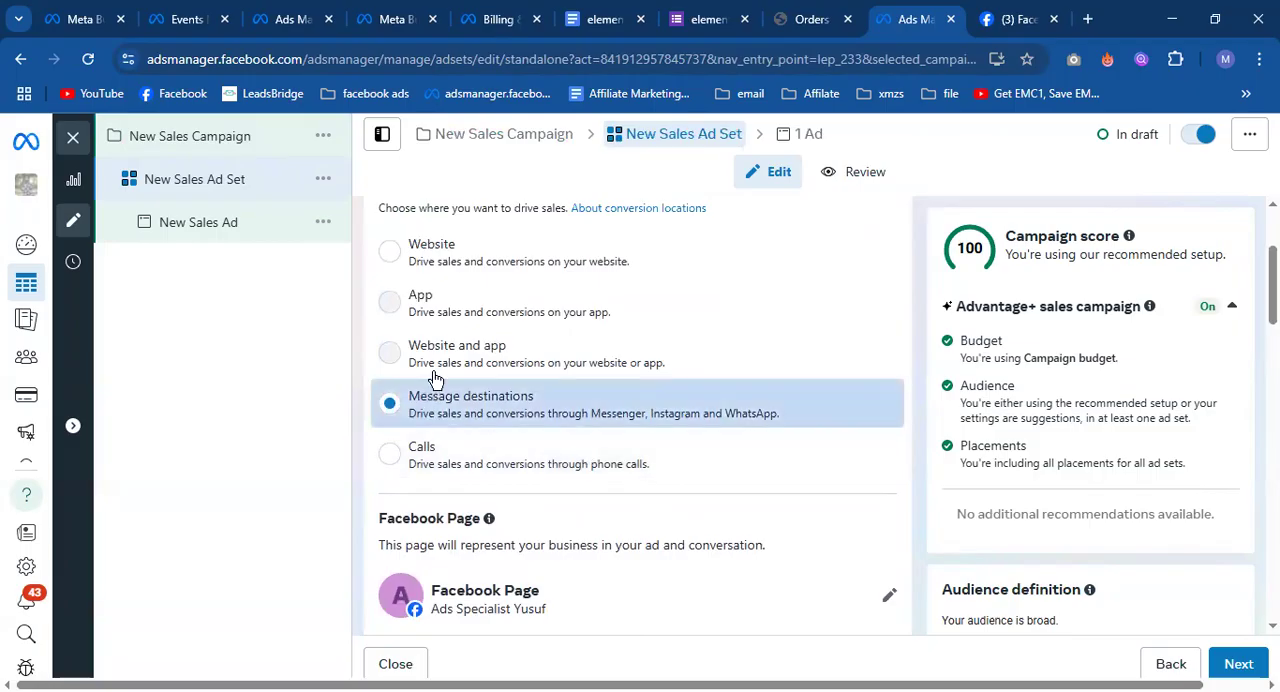
{"action": "scroll", "coordinate": [637, 516], "scroll_direction": "down", "scroll_amount": 5}
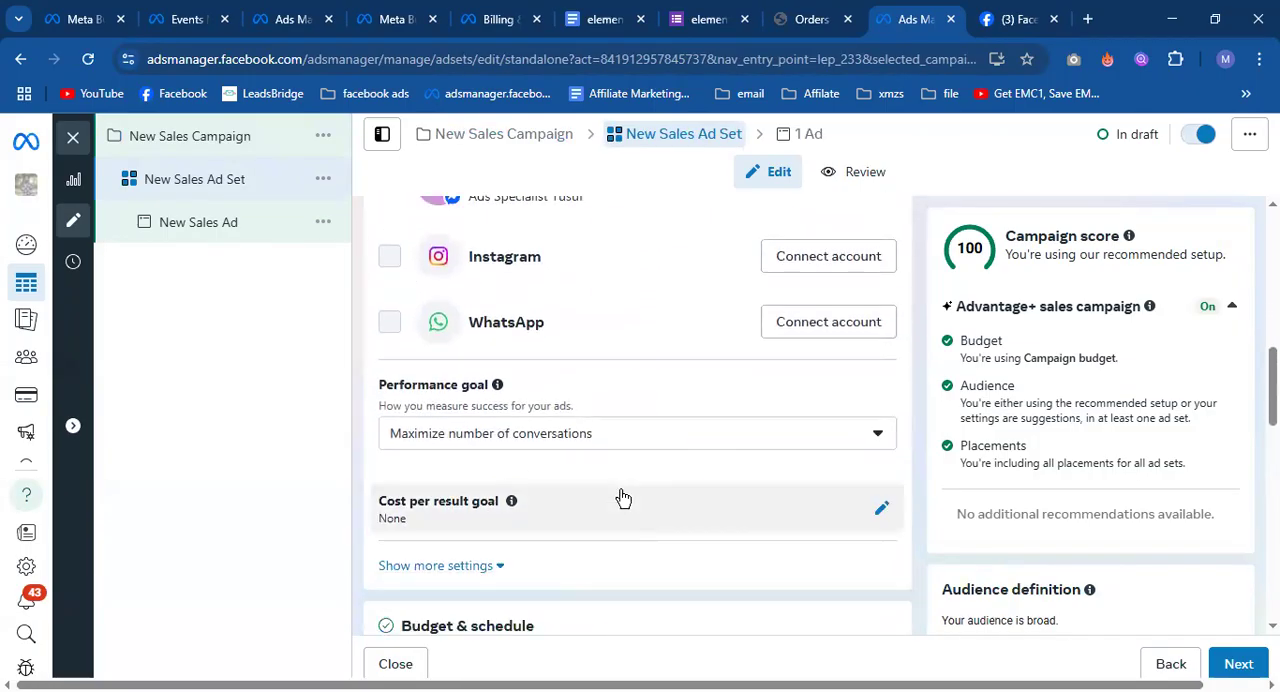
{"action": "left_click", "coordinate": [566, 434]}
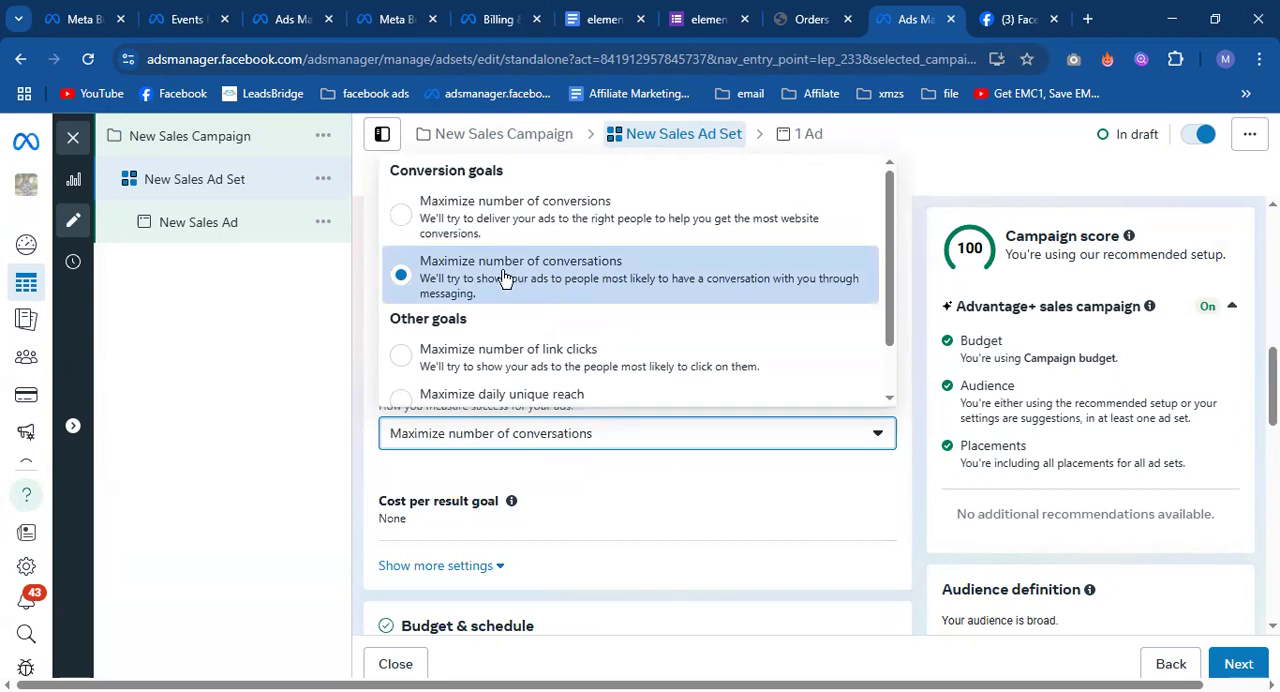
{"action": "left_click", "coordinate": [912, 354]}
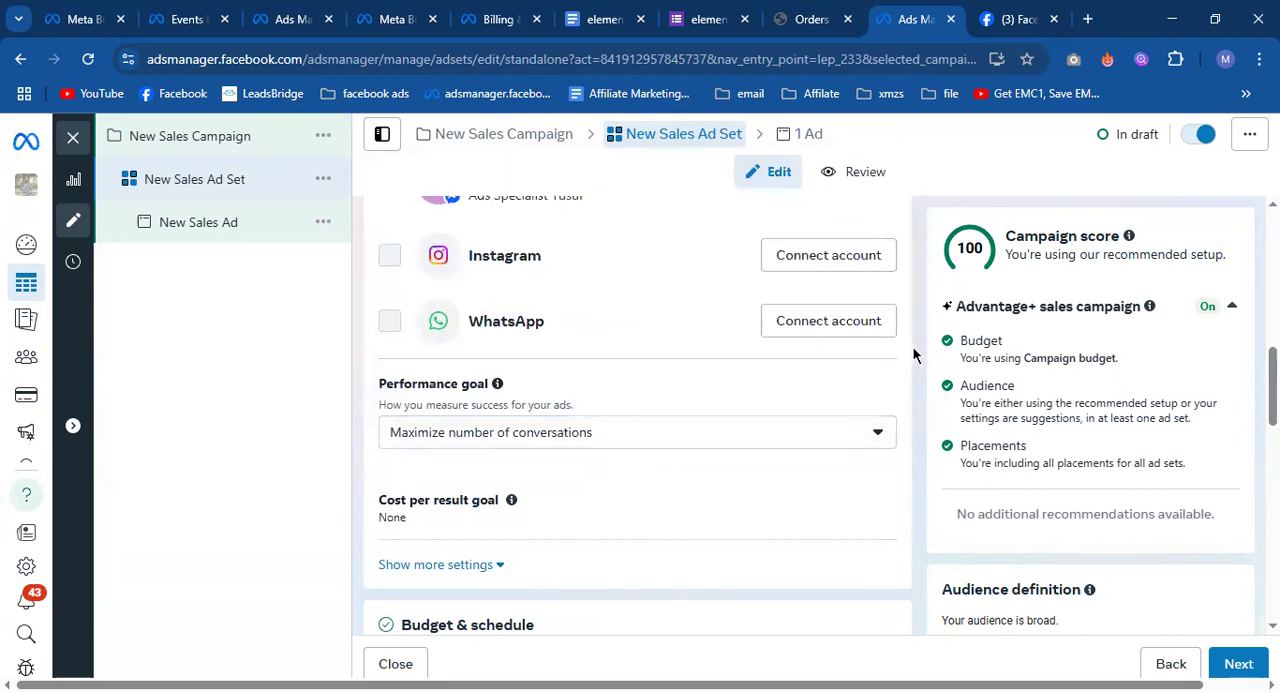
{"action": "scroll", "coordinate": [912, 354], "scroll_direction": "down", "scroll_amount": 10}
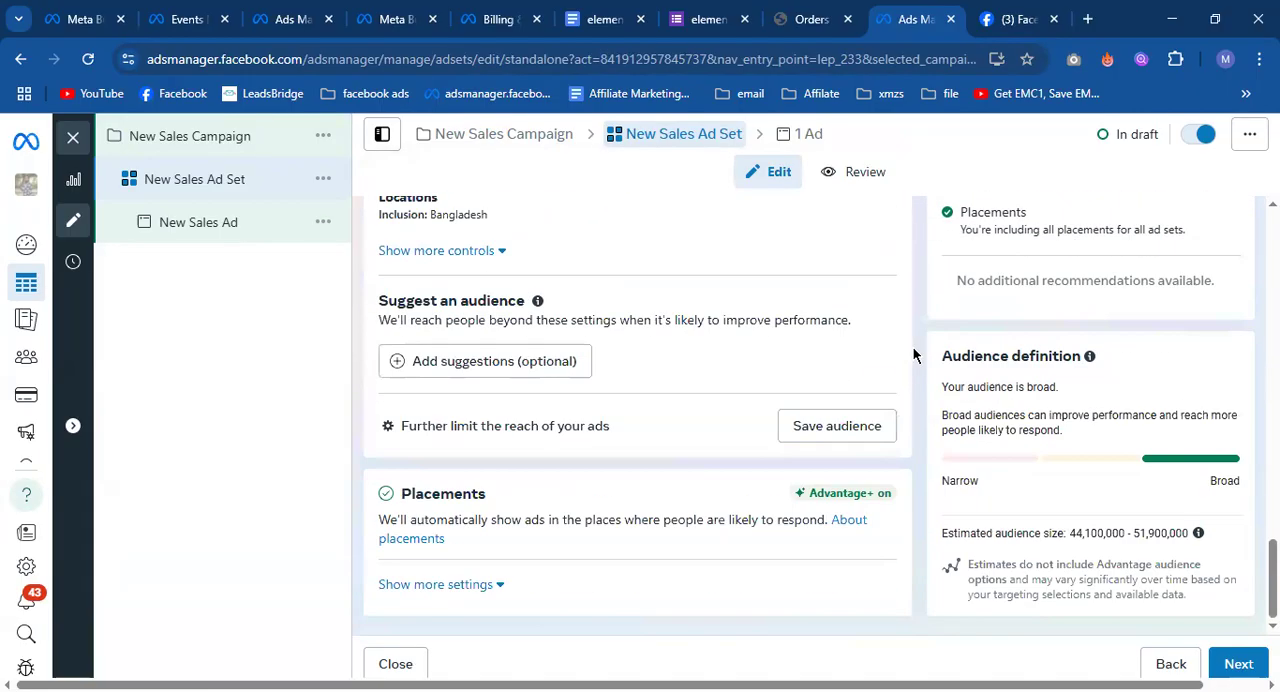
Examine the sales ad's creative source, format and conversation message template settings.
{"action": "left_click", "coordinate": [145, 224]}
{"action": "scroll", "coordinate": [555, 435], "scroll_direction": "down", "scroll_amount": 6}
{"action": "scroll", "coordinate": [554, 437], "scroll_direction": "down", "scroll_amount": 10}
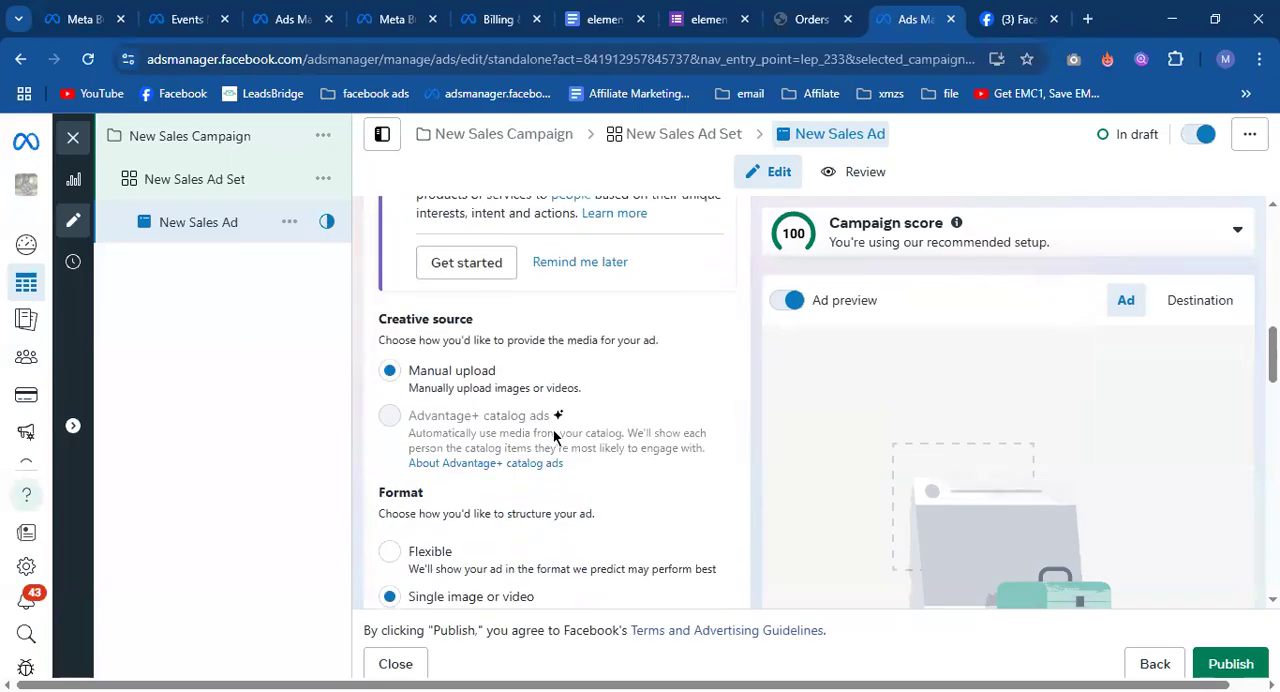
{"action": "scroll", "coordinate": [554, 437], "scroll_direction": "down", "scroll_amount": 3}
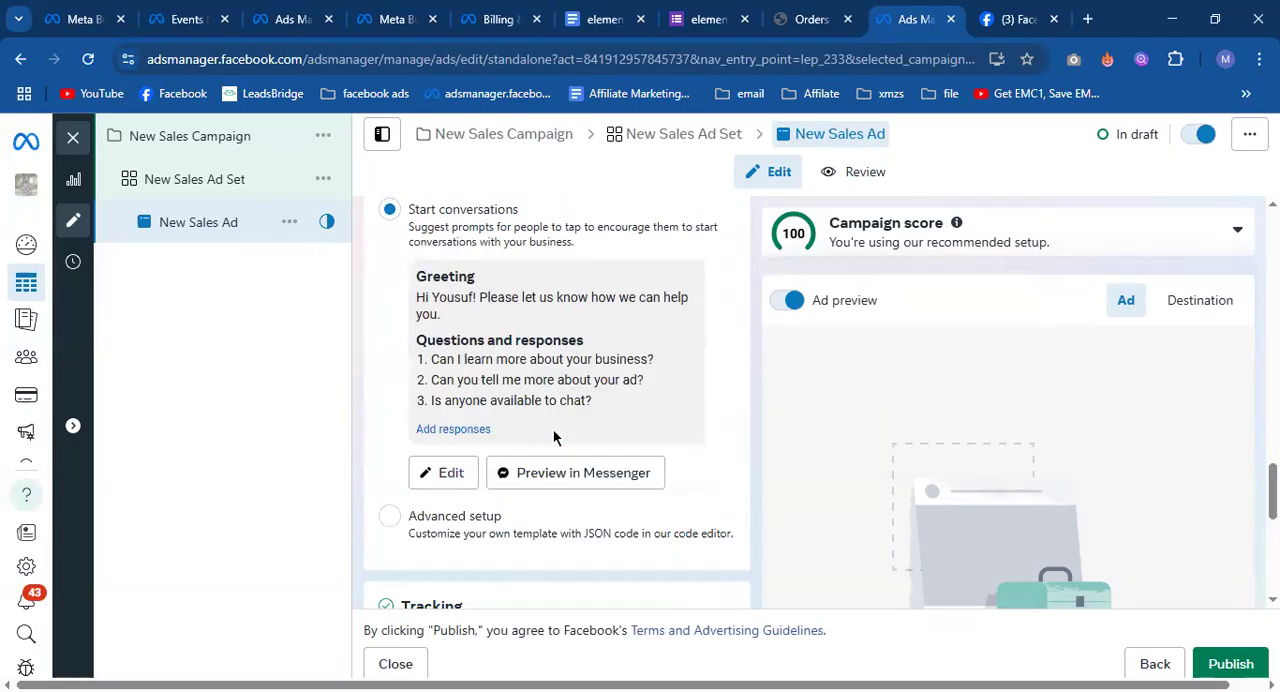
{"action": "scroll", "coordinate": [554, 437], "scroll_direction": "up", "scroll_amount": 1}
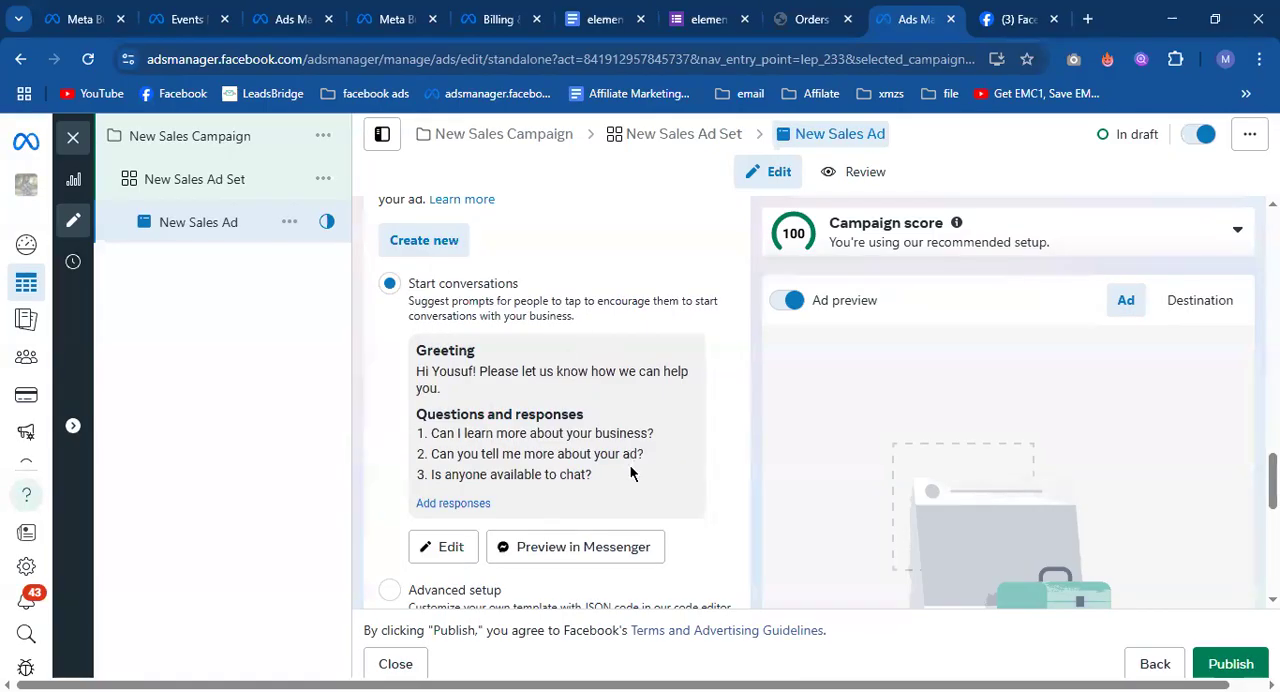
Leave the sales ad editor with the draft unpublished and show the list of all campaigns.
{"action": "left_click", "coordinate": [163, 184]}
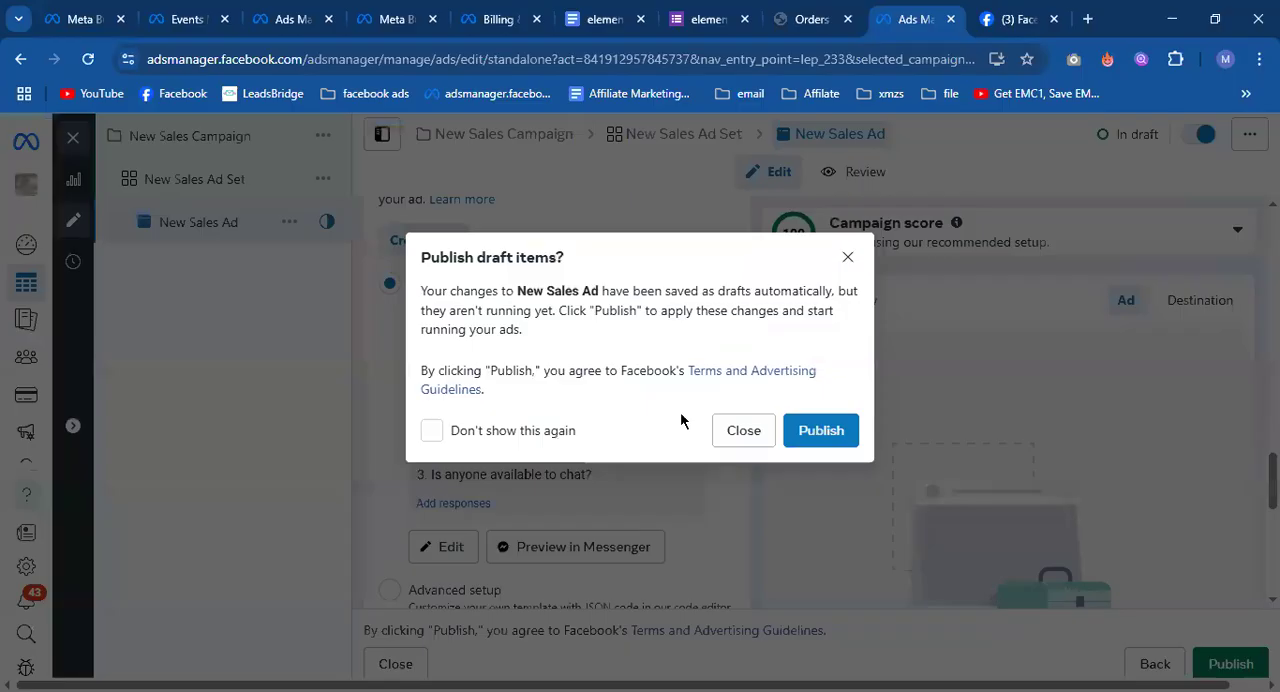
{"action": "left_click", "coordinate": [740, 430]}
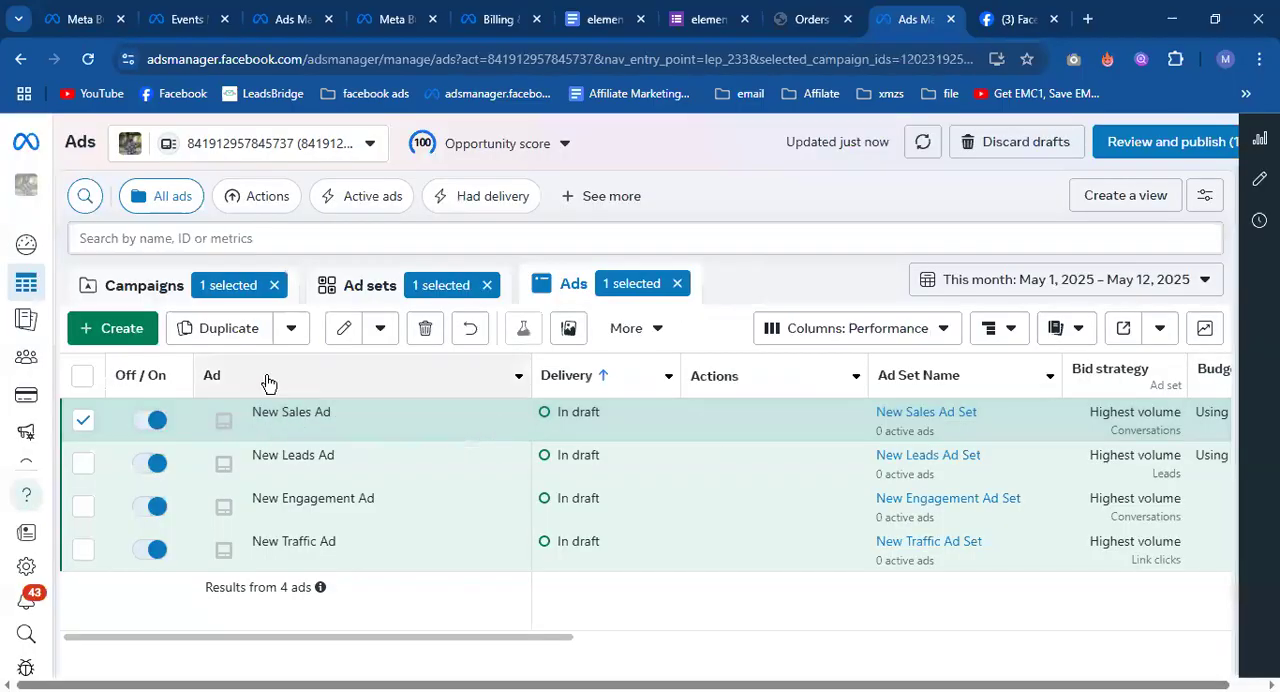
{"action": "left_click", "coordinate": [162, 292]}
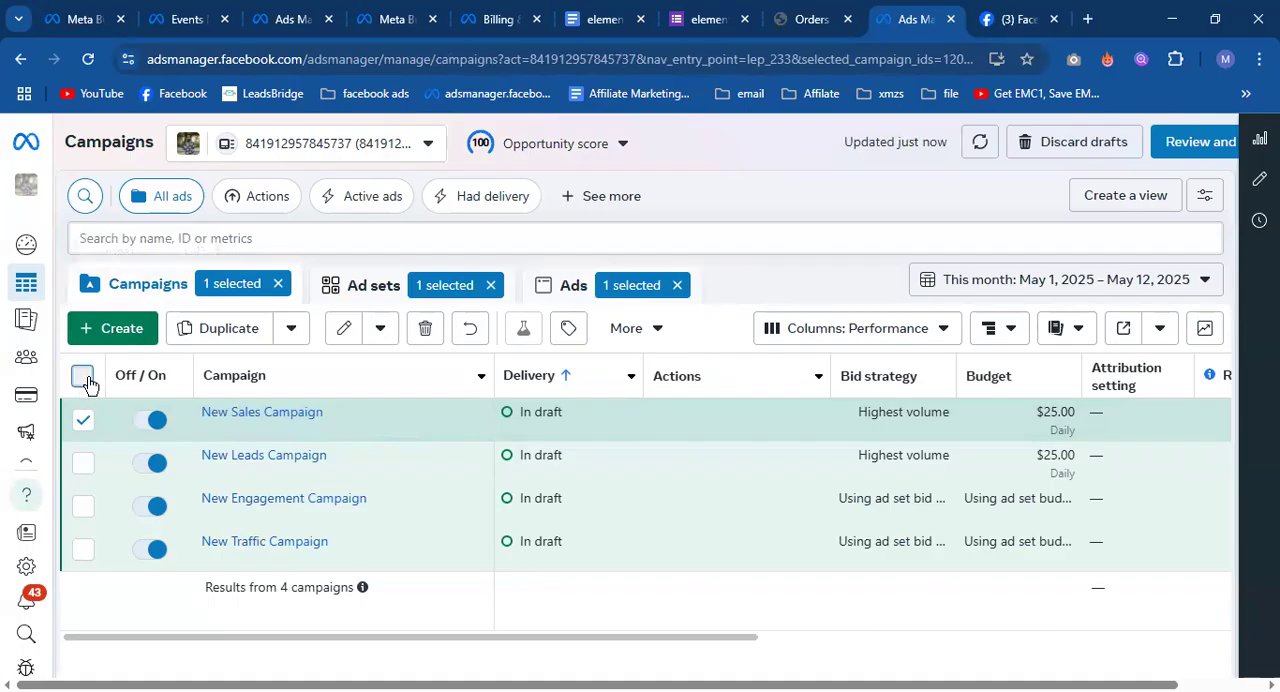
Delete all four draft campaigns: Sales, Leads, Engagement and Traffic.
{"action": "left_click", "coordinate": [82, 376]}
{"action": "left_click", "coordinate": [426, 330]}
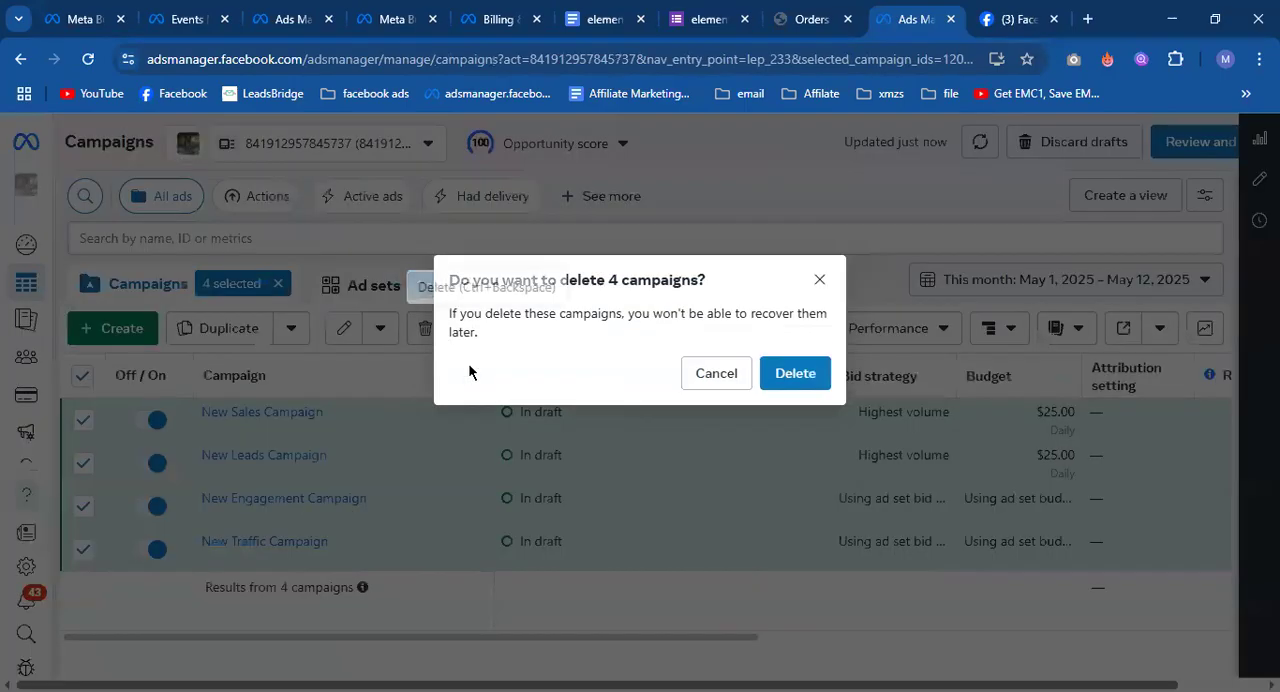
{"action": "left_click", "coordinate": [803, 380]}
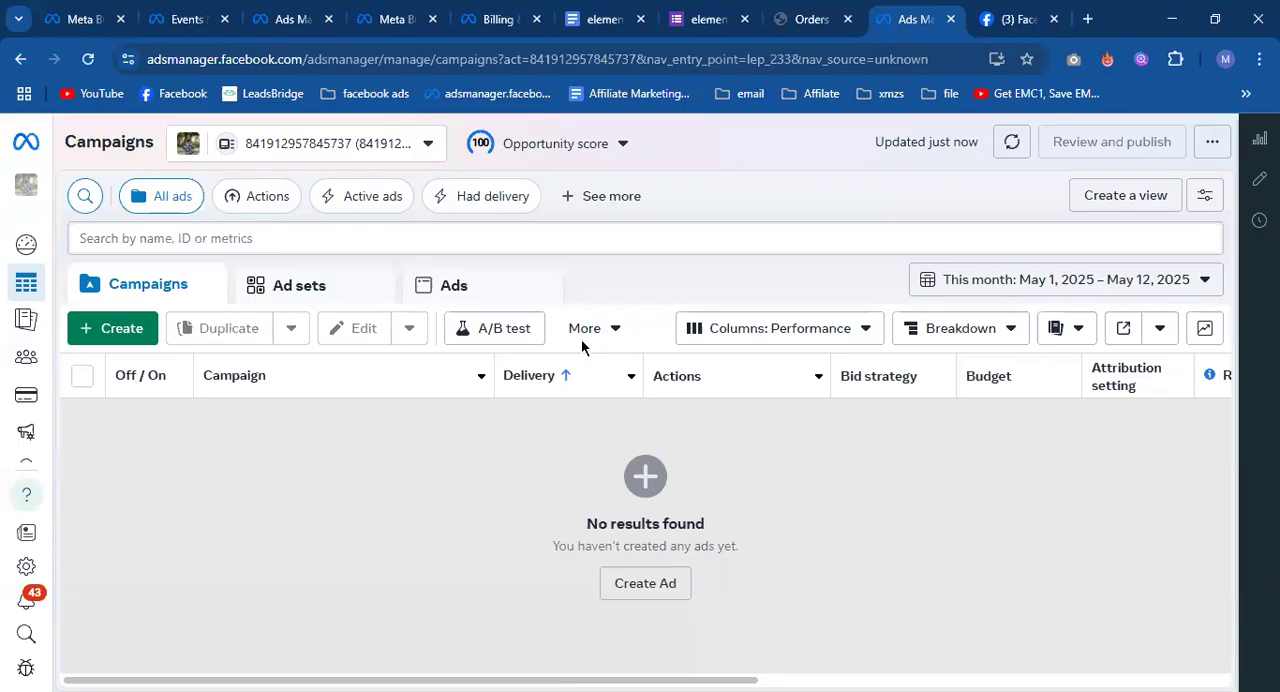
Switch to the Google Docs class notes, check the Class 20 entry, and return to Ads Manager.
{"action": "key", "text": "alt+Tab"}
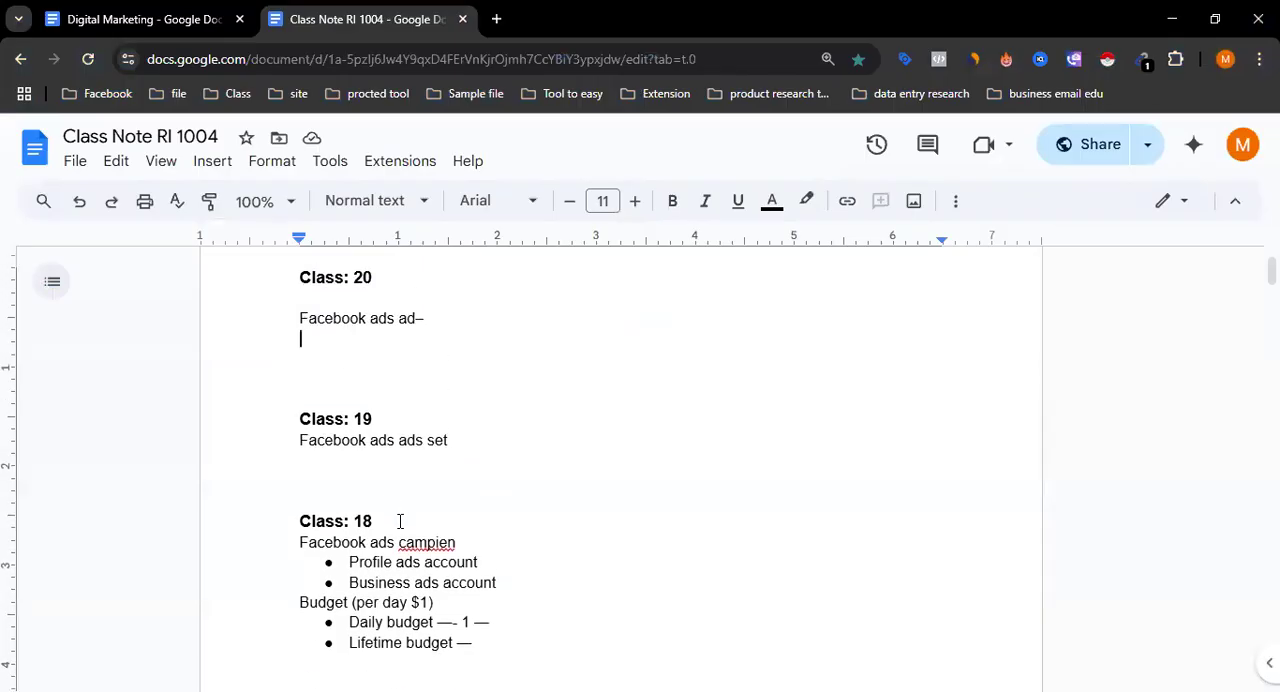
{"action": "scroll", "coordinate": [400, 520], "scroll_direction": "up", "scroll_amount": 1}
{"action": "scroll", "coordinate": [400, 520], "scroll_direction": "up", "scroll_amount": 1}
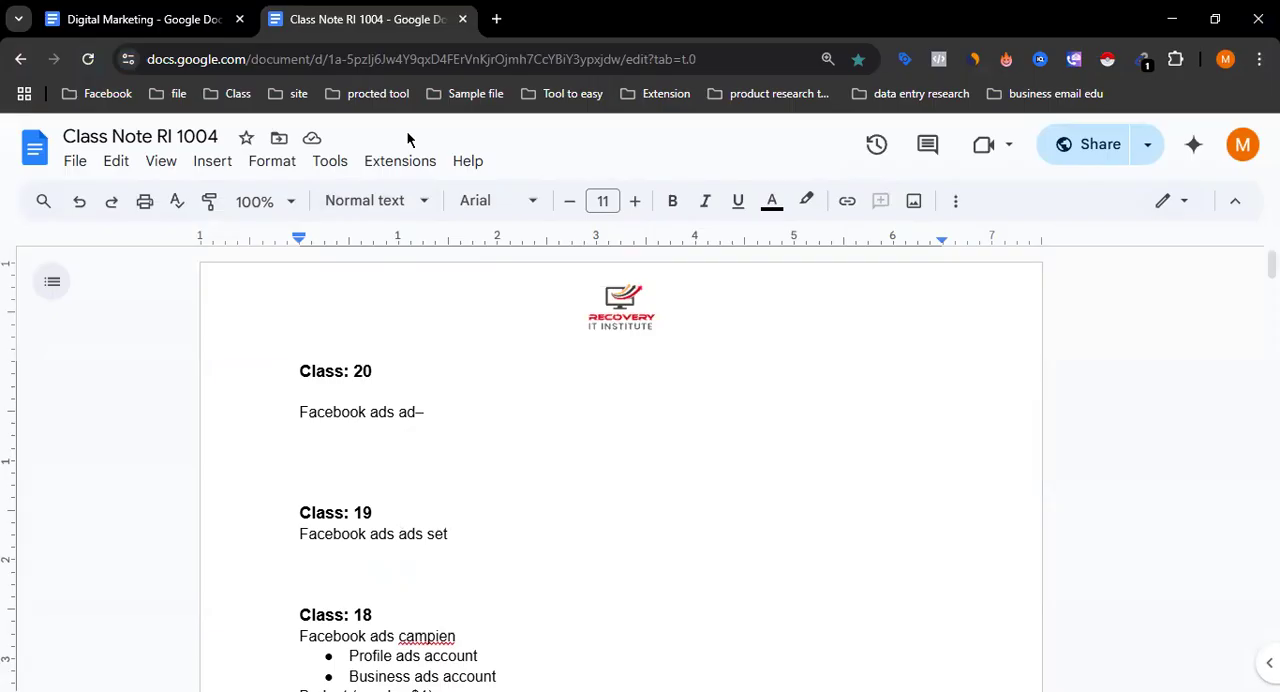
{"action": "left_click", "coordinate": [735, 690]}
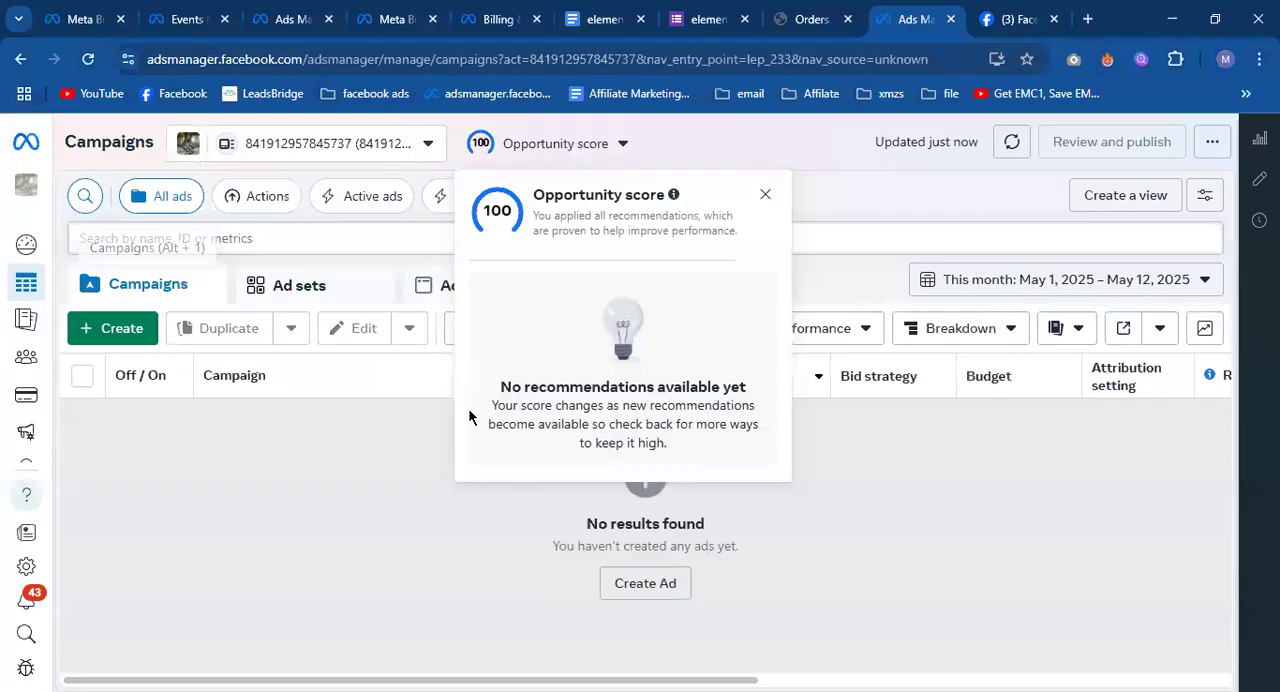
Start a new campaign and examine what the Traffic, Engagement and Leads objectives are good for, leaving Leads selected.
{"action": "left_click", "coordinate": [760, 191]}
{"action": "left_click", "coordinate": [137, 341]}
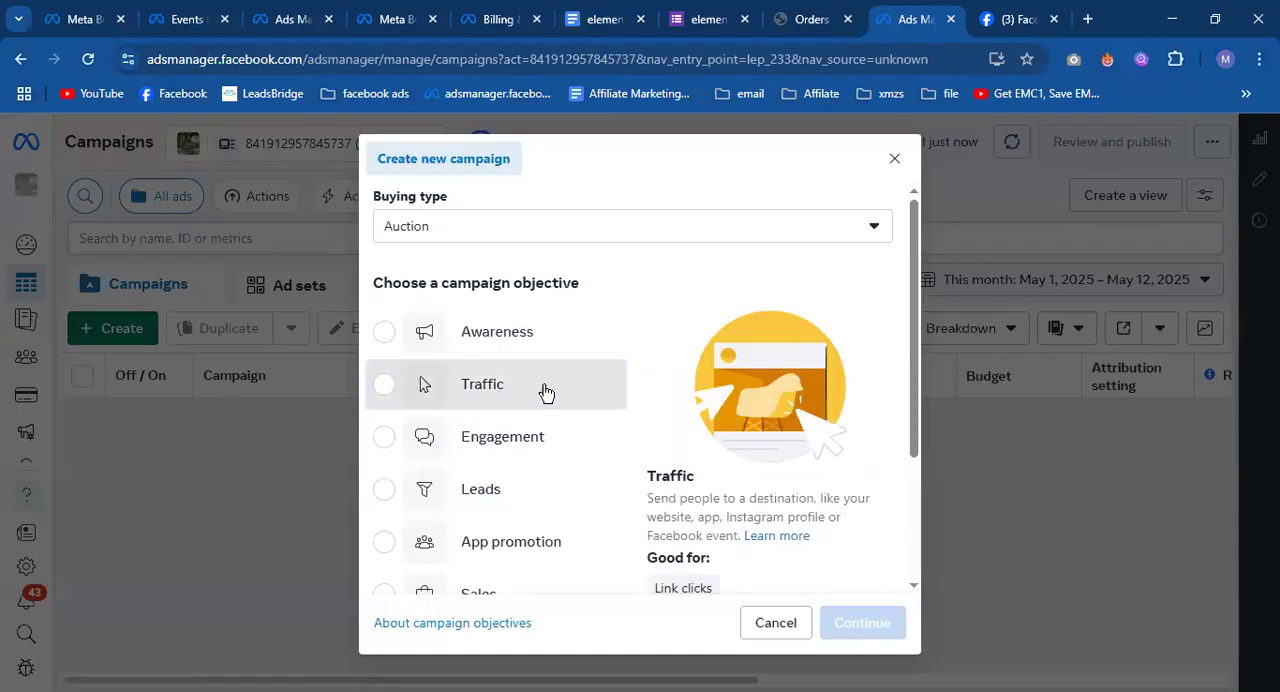
{"action": "left_click", "coordinate": [545, 393]}
{"action": "scroll", "coordinate": [543, 391], "scroll_direction": "down", "scroll_amount": 2}
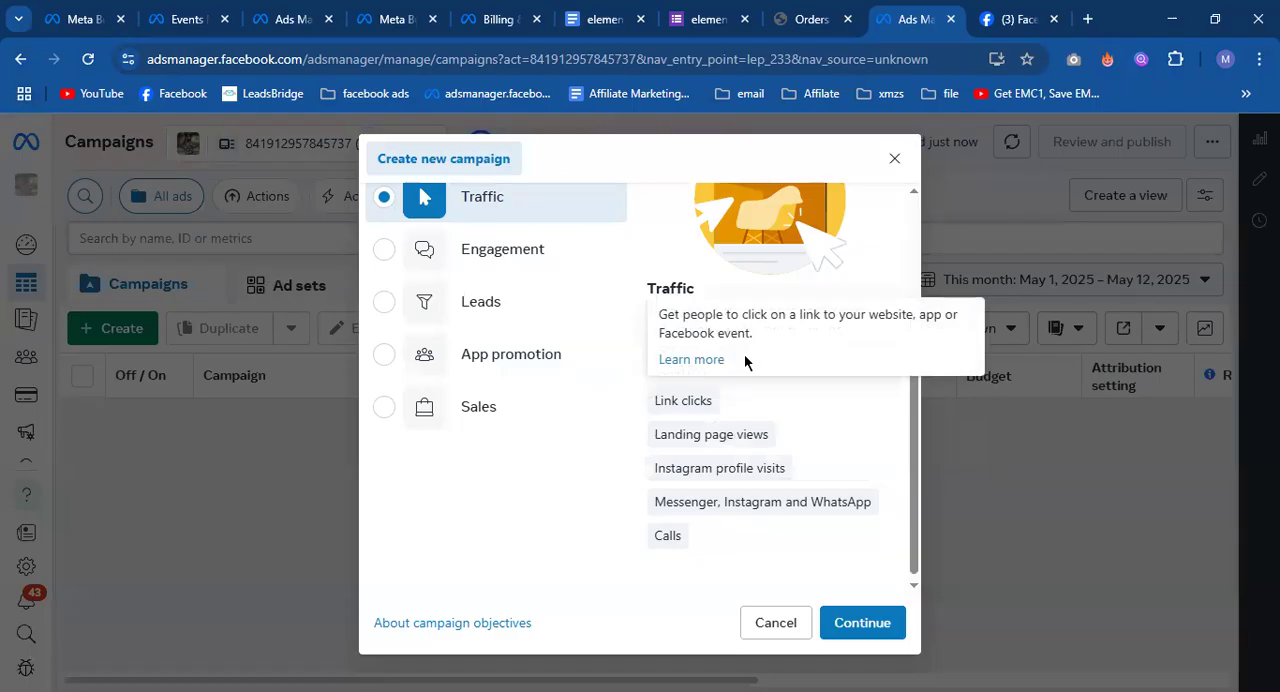
{"action": "scroll", "coordinate": [568, 356], "scroll_direction": "up", "scroll_amount": 1}
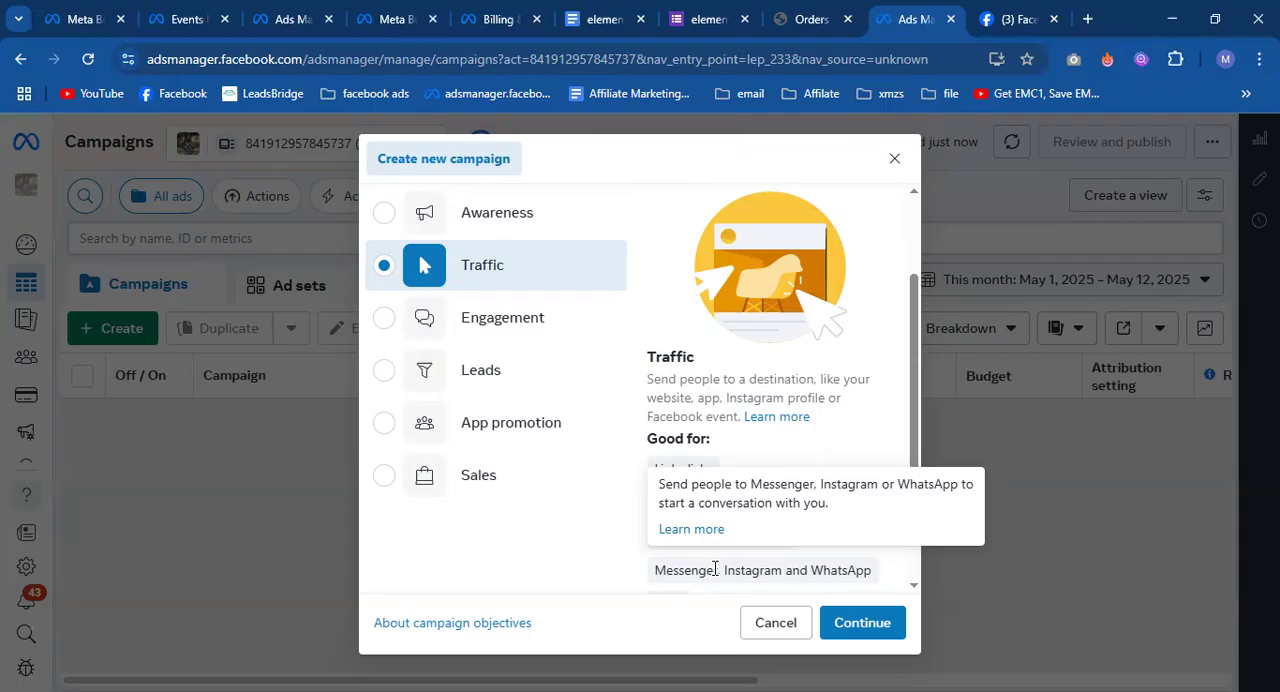
{"action": "left_click", "coordinate": [435, 328]}
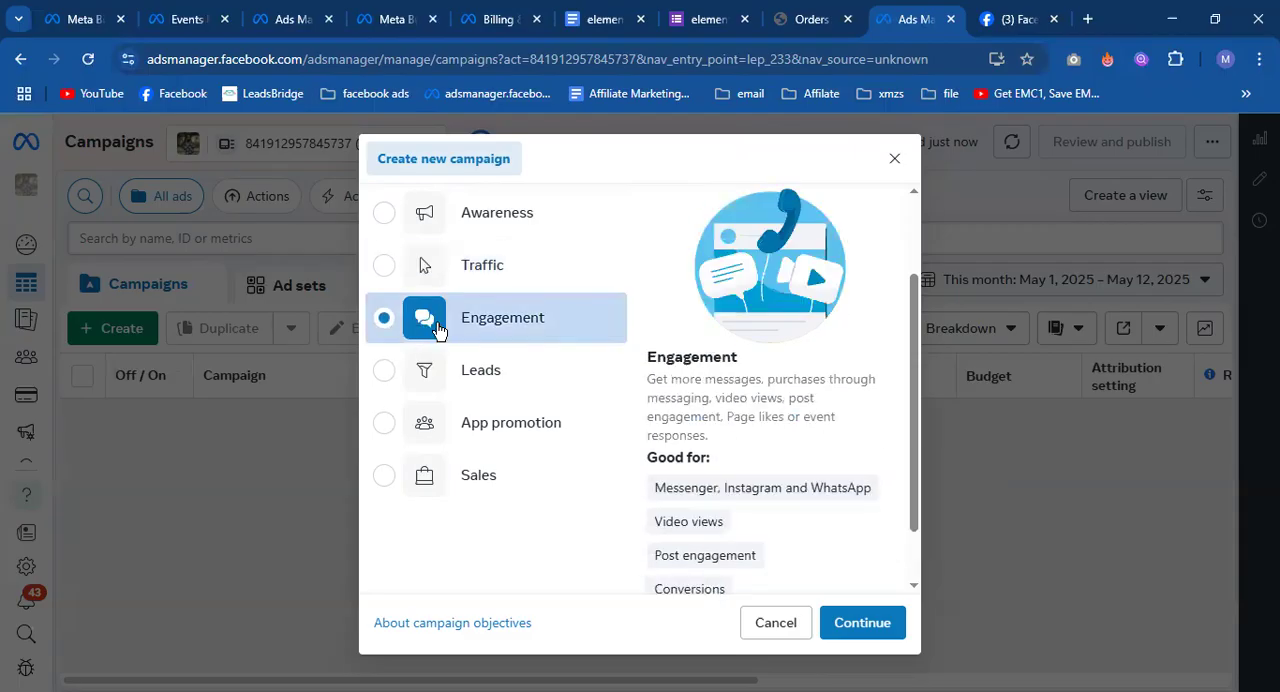
{"action": "scroll", "coordinate": [668, 445], "scroll_direction": "down", "scroll_amount": 2}
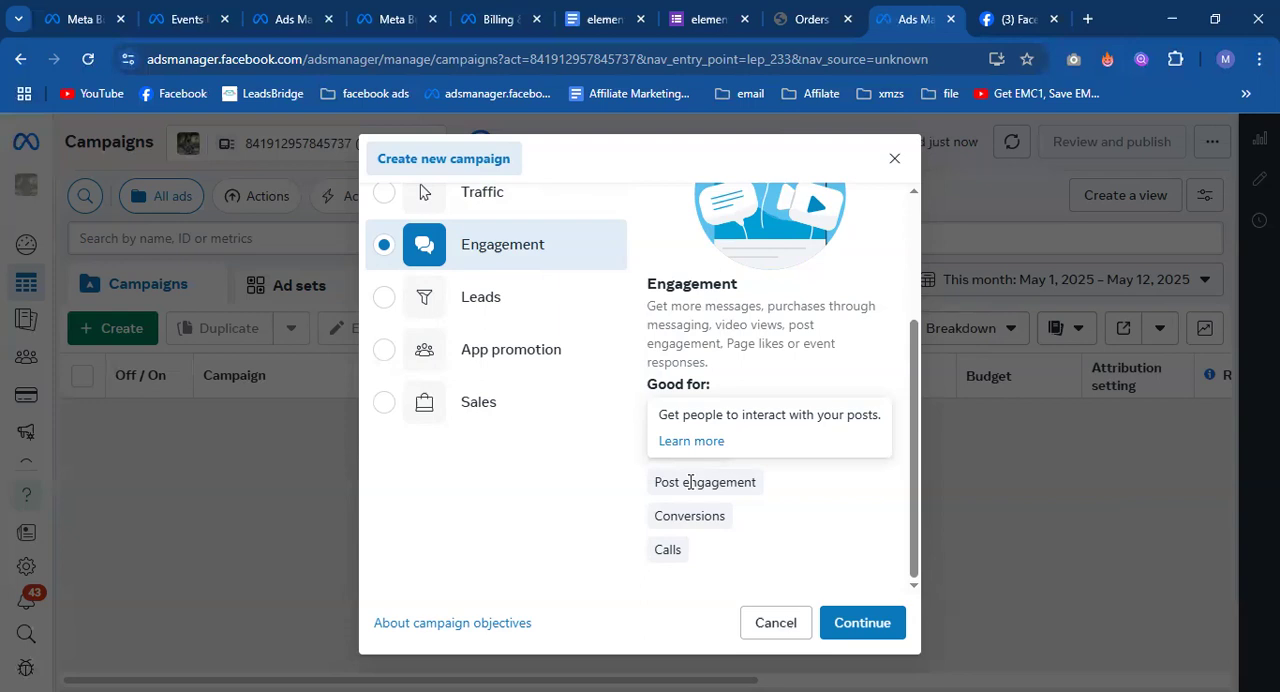
{"action": "mouse_move", "coordinate": [686, 532]}
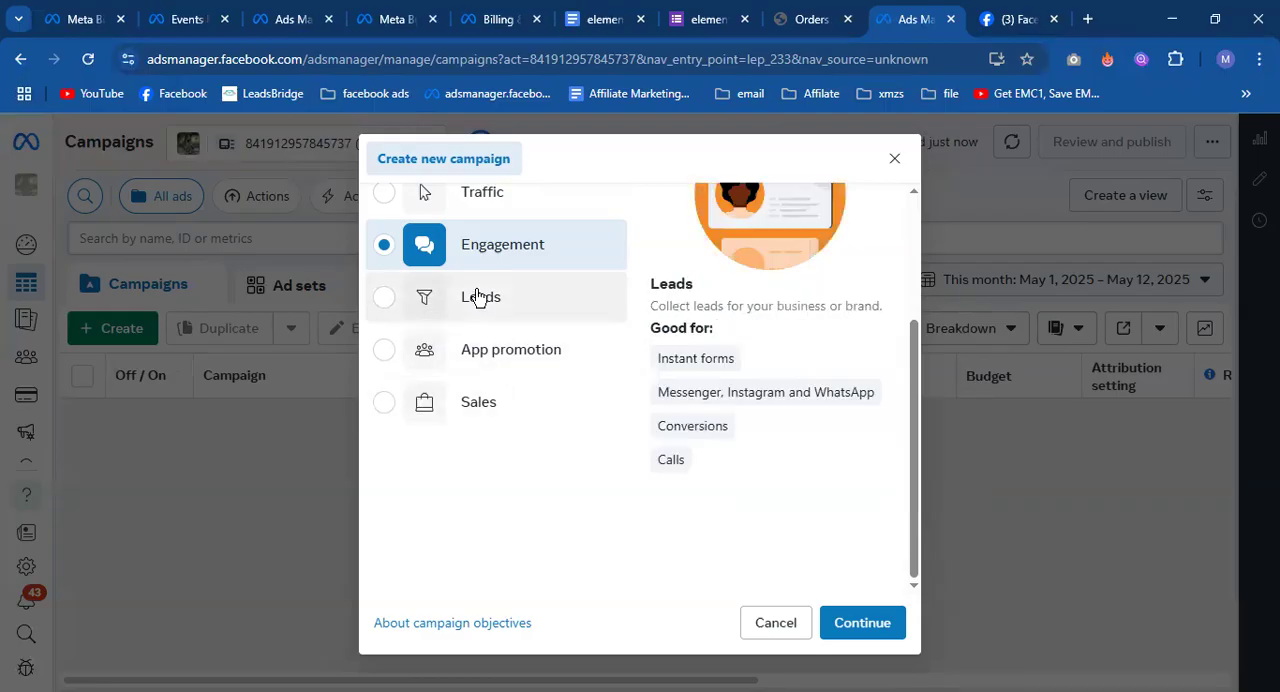
{"action": "left_click", "coordinate": [519, 305]}
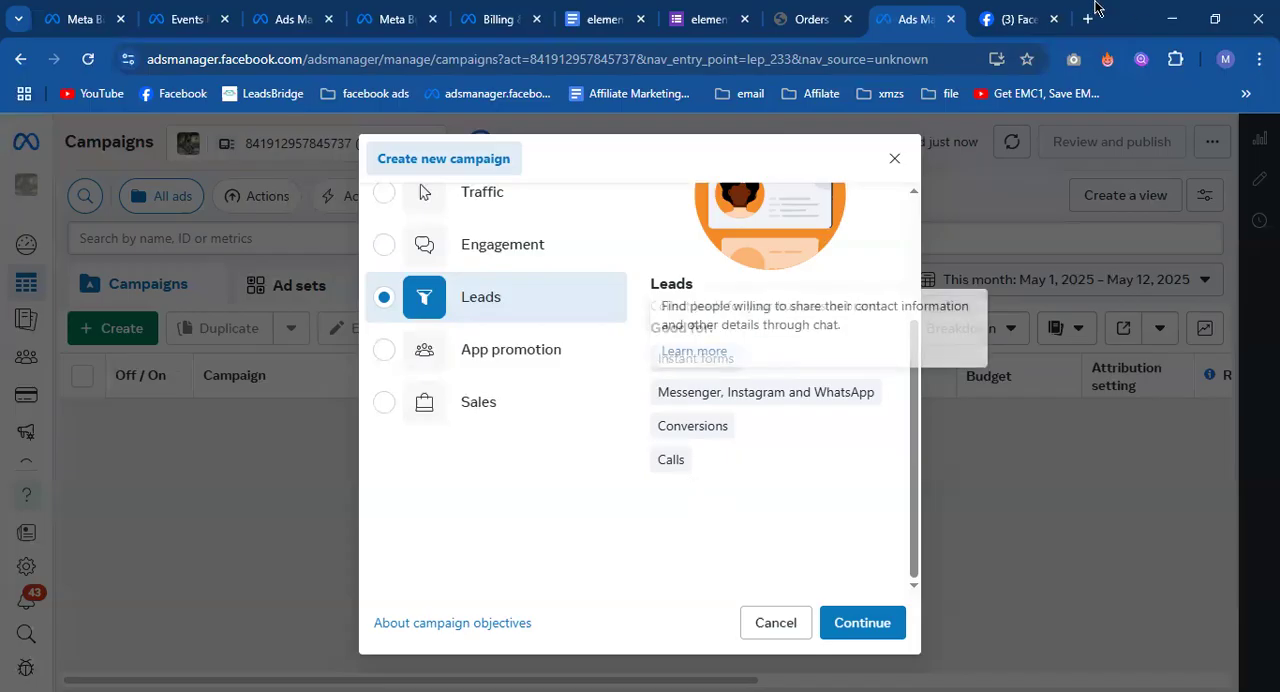
Switch to the Facebook page and examine the January 6 post's text, hashtags, image, message button and boost option.
{"action": "left_click", "coordinate": [1005, 10]}
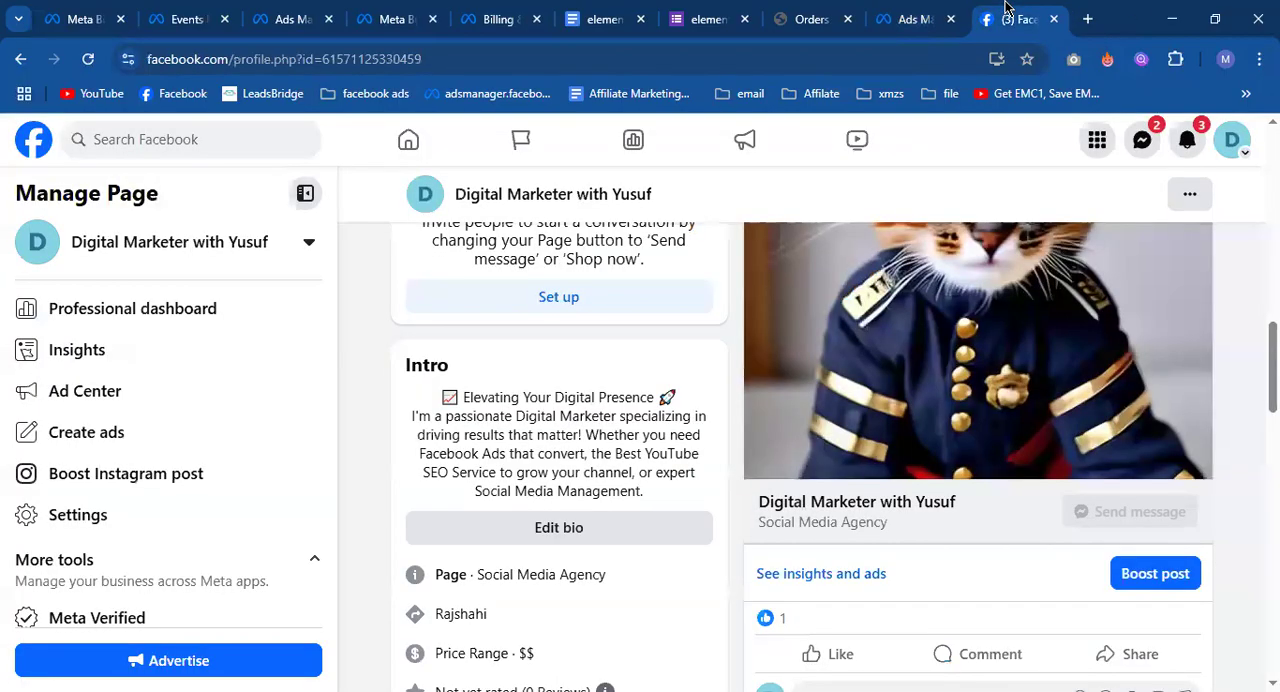
{"action": "scroll", "coordinate": [968, 402], "scroll_direction": "up", "scroll_amount": 2}
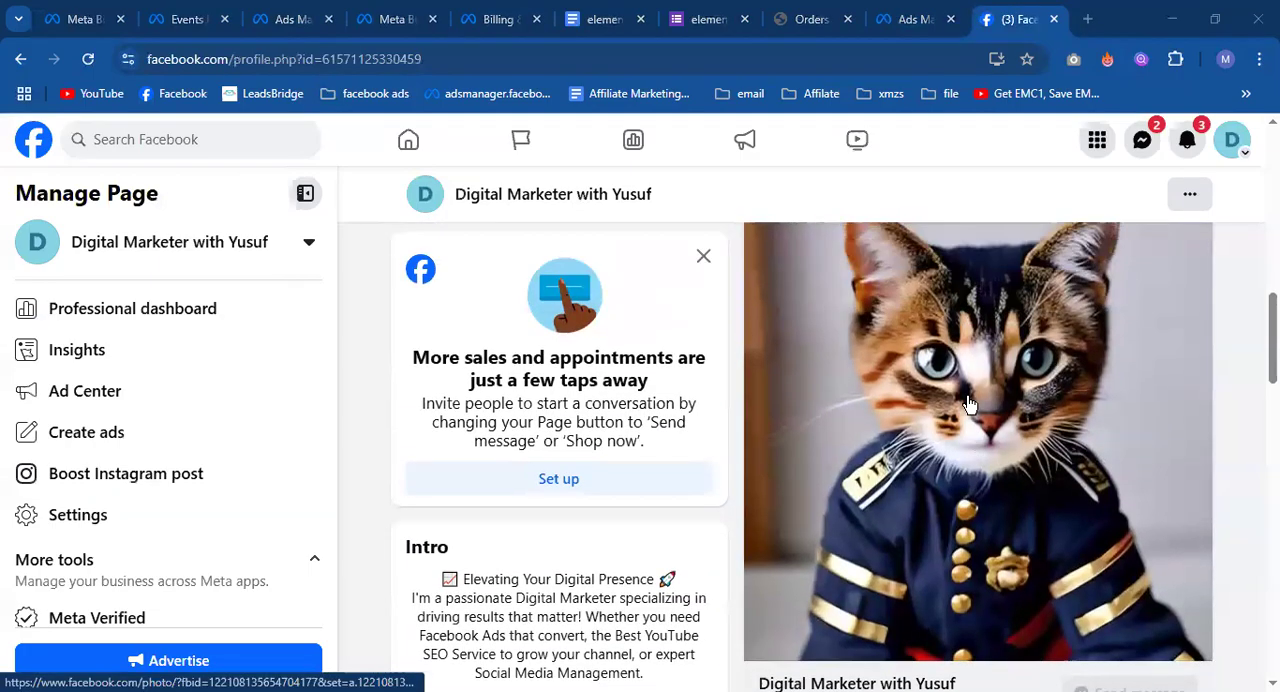
{"action": "scroll", "coordinate": [968, 402], "scroll_direction": "up", "scroll_amount": 2}
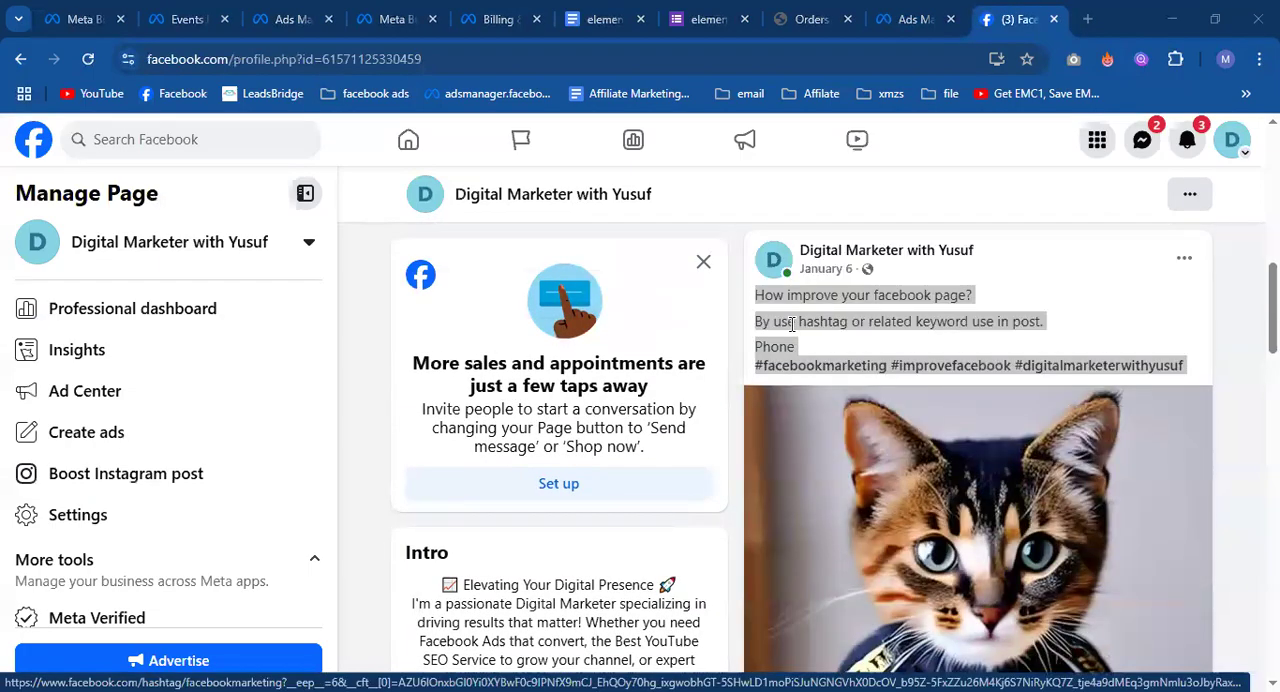
{"action": "left_click", "coordinate": [757, 295]}
{"action": "left_click_drag", "start_coordinate": [757, 295], "coordinate": [1200, 363]}
{"action": "left_click", "coordinate": [1200, 363]}
{"action": "scroll", "coordinate": [1197, 363], "scroll_direction": "down", "scroll_amount": 2}
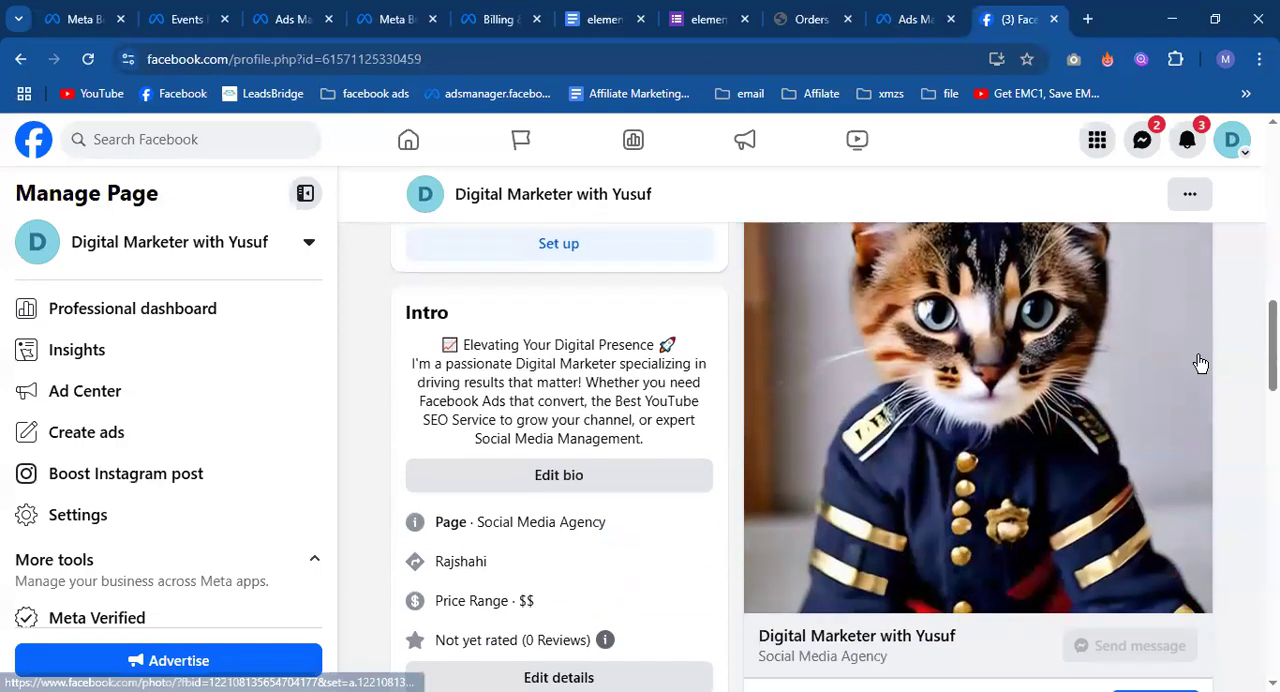
{"action": "scroll", "coordinate": [1088, 562], "scroll_direction": "down", "scroll_amount": 2}
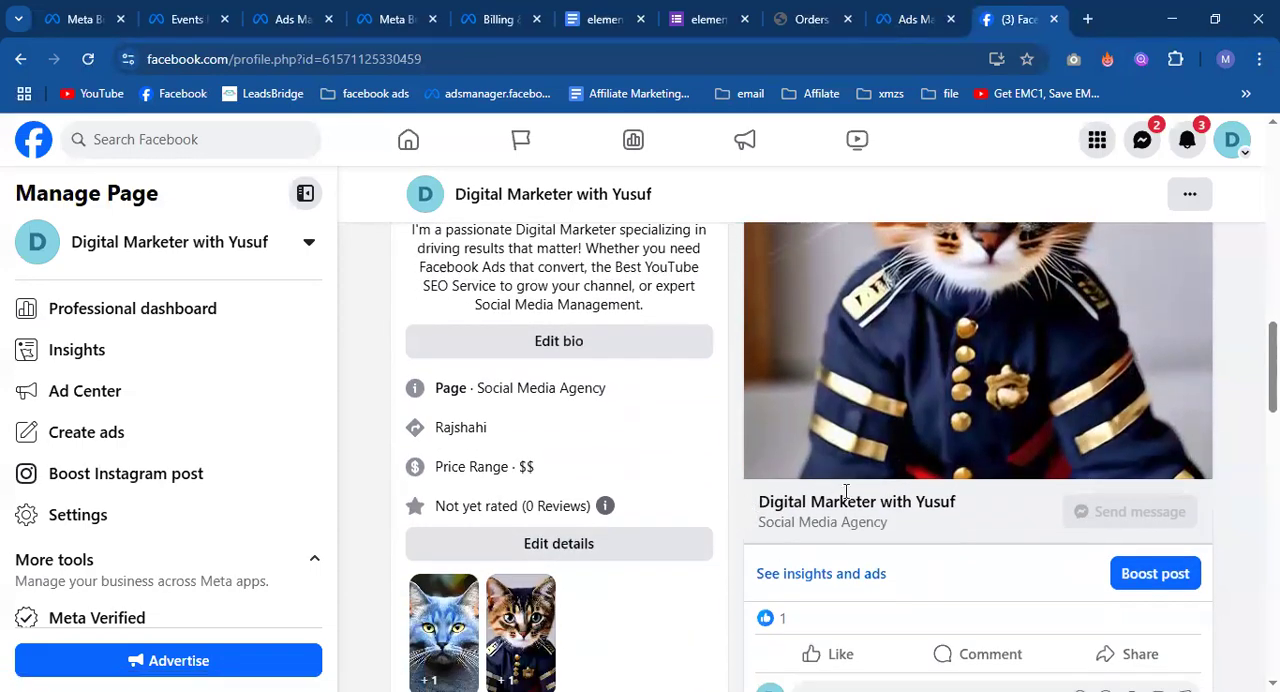
{"action": "scroll", "coordinate": [1100, 462], "scroll_direction": "up", "scroll_amount": 3}
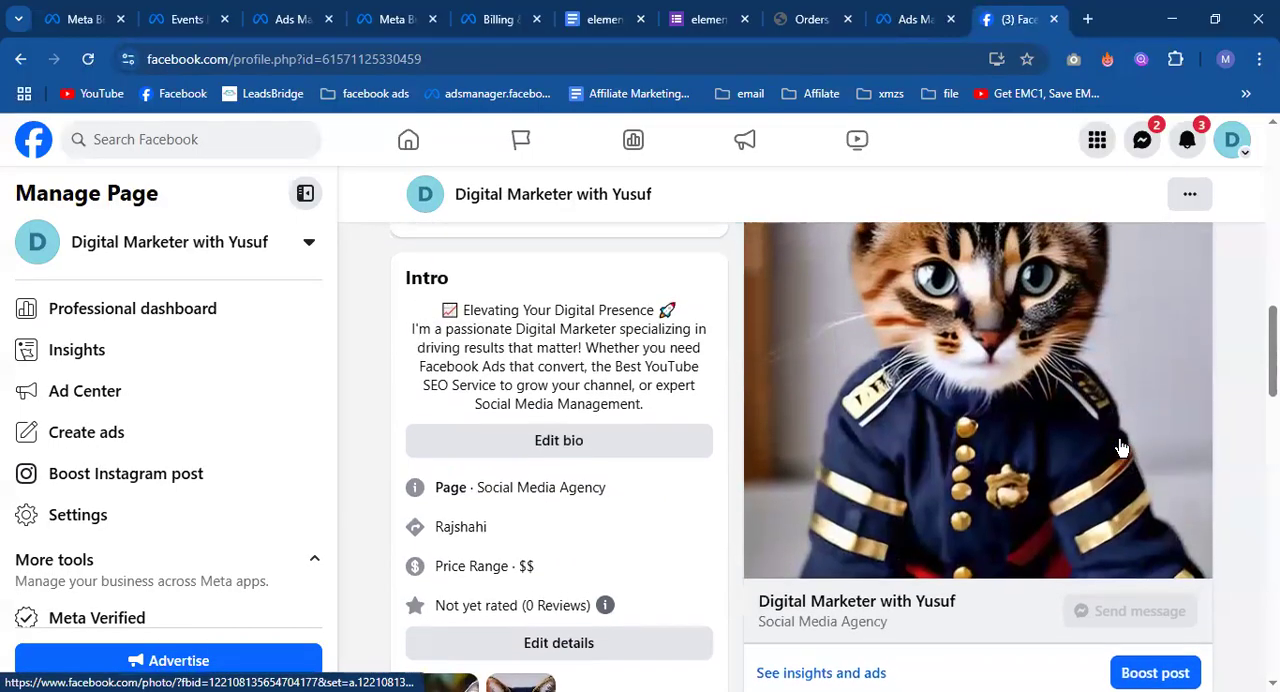
{"action": "scroll", "coordinate": [1122, 447], "scroll_direction": "up", "scroll_amount": 2}
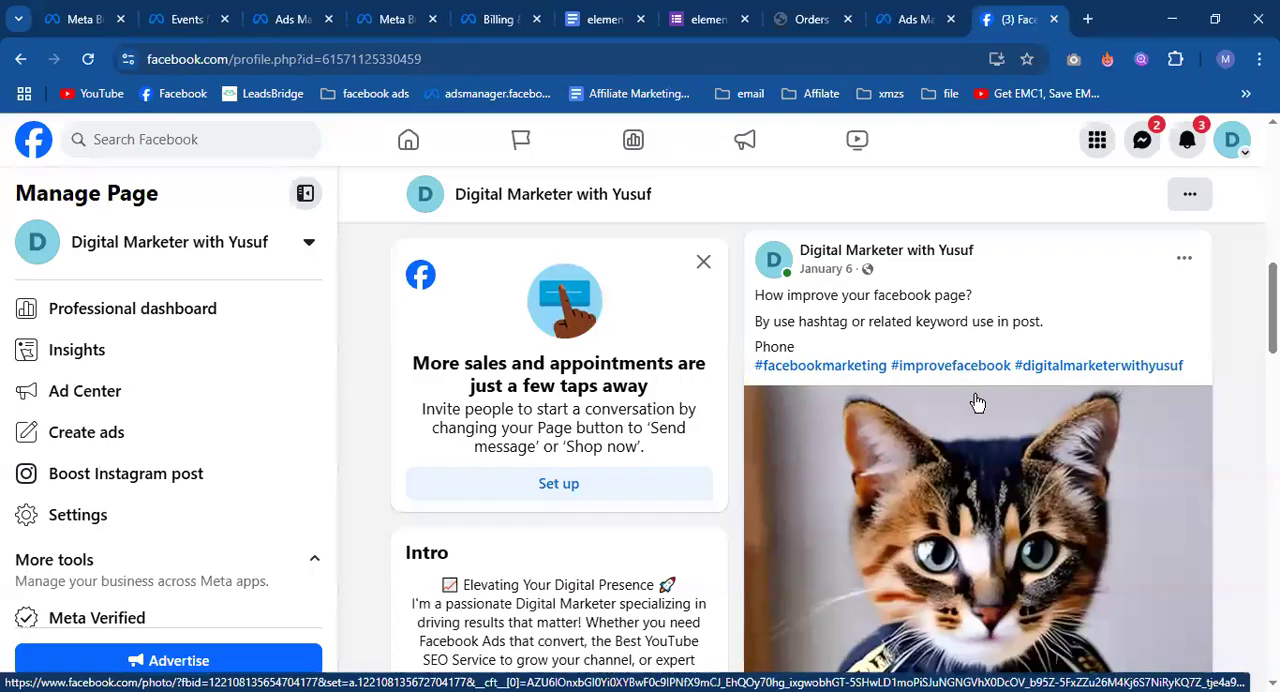
{"action": "scroll", "coordinate": [850, 430], "scroll_direction": "down", "scroll_amount": 3}
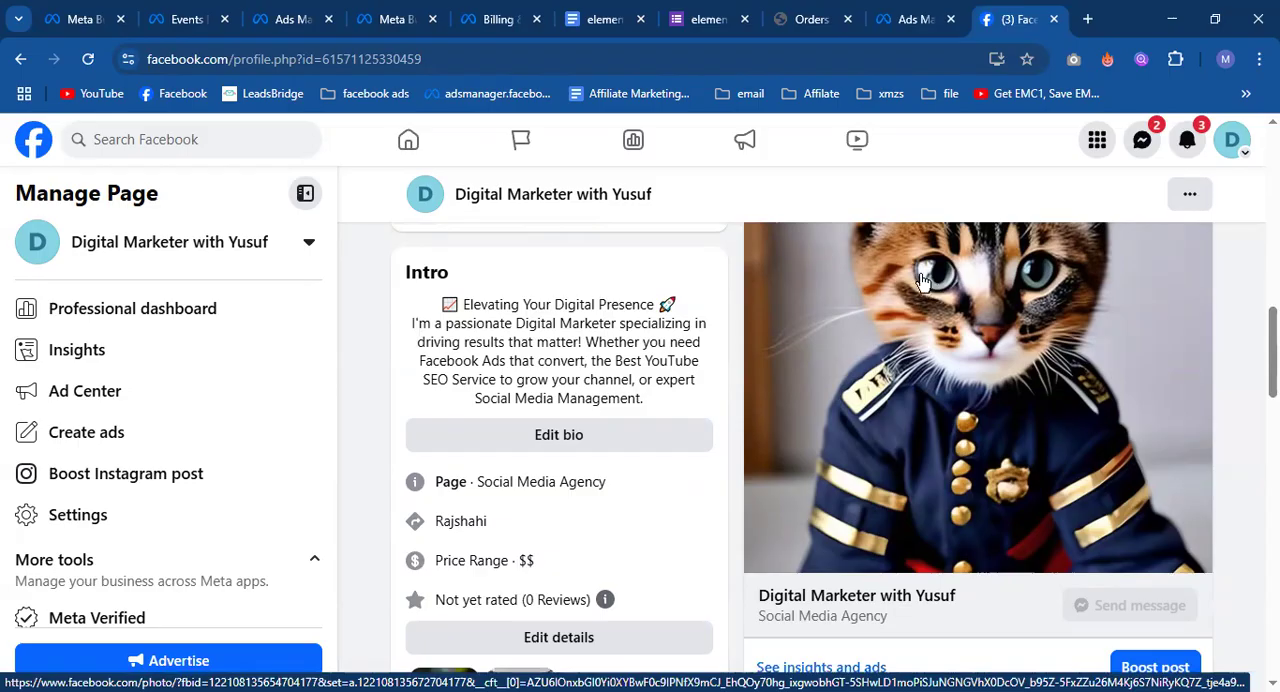
{"action": "scroll", "coordinate": [970, 331], "scroll_direction": "up", "scroll_amount": 2}
{"action": "scroll", "coordinate": [962, 380], "scroll_direction": "down", "scroll_amount": 2}
{"action": "scroll", "coordinate": [952, 430], "scroll_direction": "up", "scroll_amount": 1}
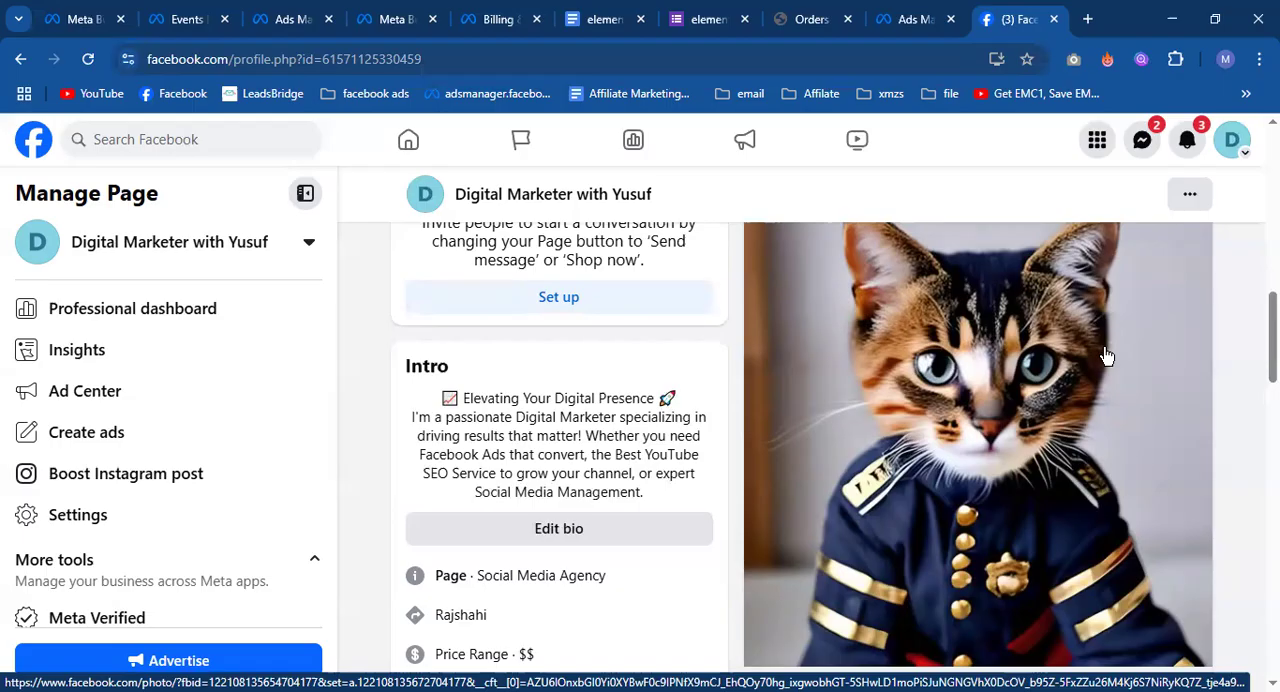
{"action": "scroll", "coordinate": [1083, 394], "scroll_direction": "down", "scroll_amount": 3}
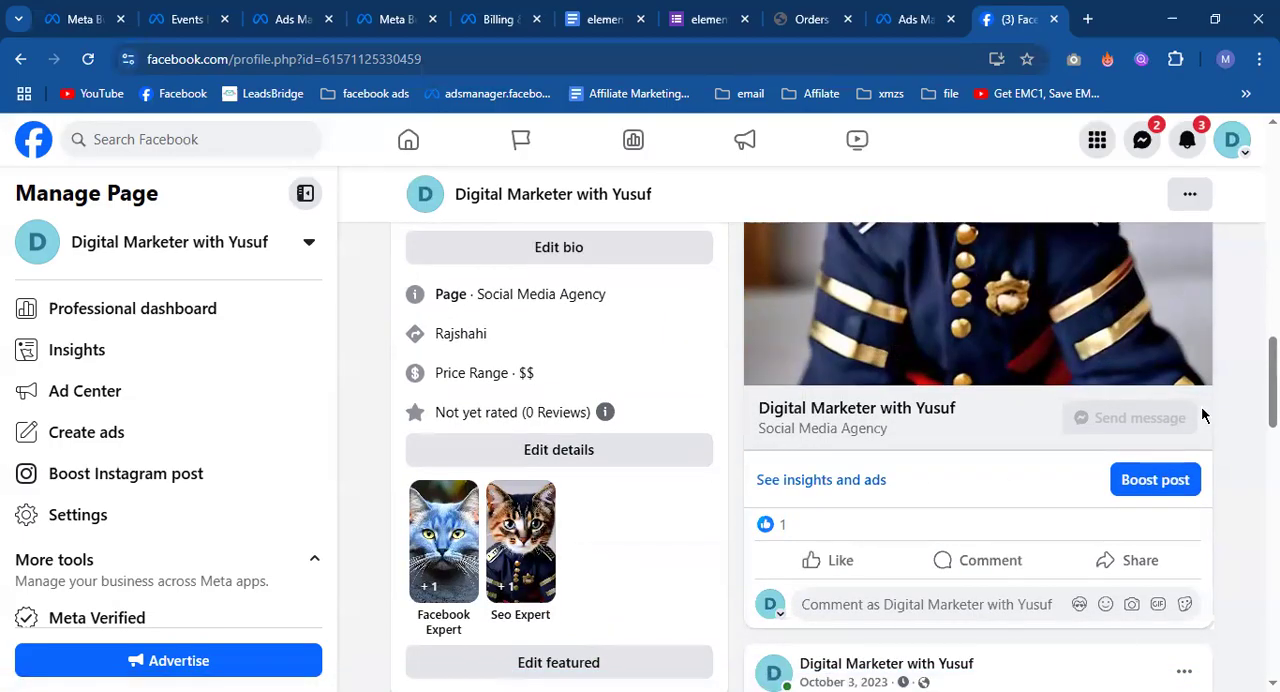
{"action": "scroll", "coordinate": [1203, 415], "scroll_direction": "up", "scroll_amount": 3}
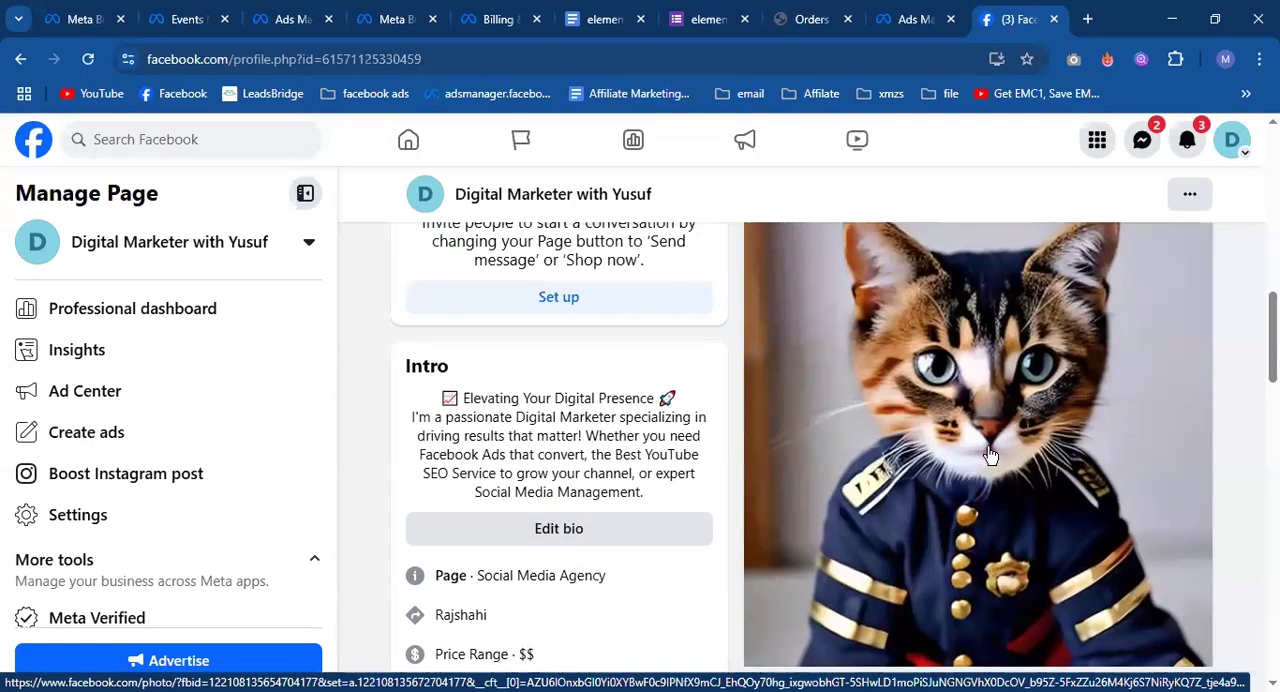
{"action": "scroll", "coordinate": [990, 453], "scroll_direction": "down", "scroll_amount": 3}
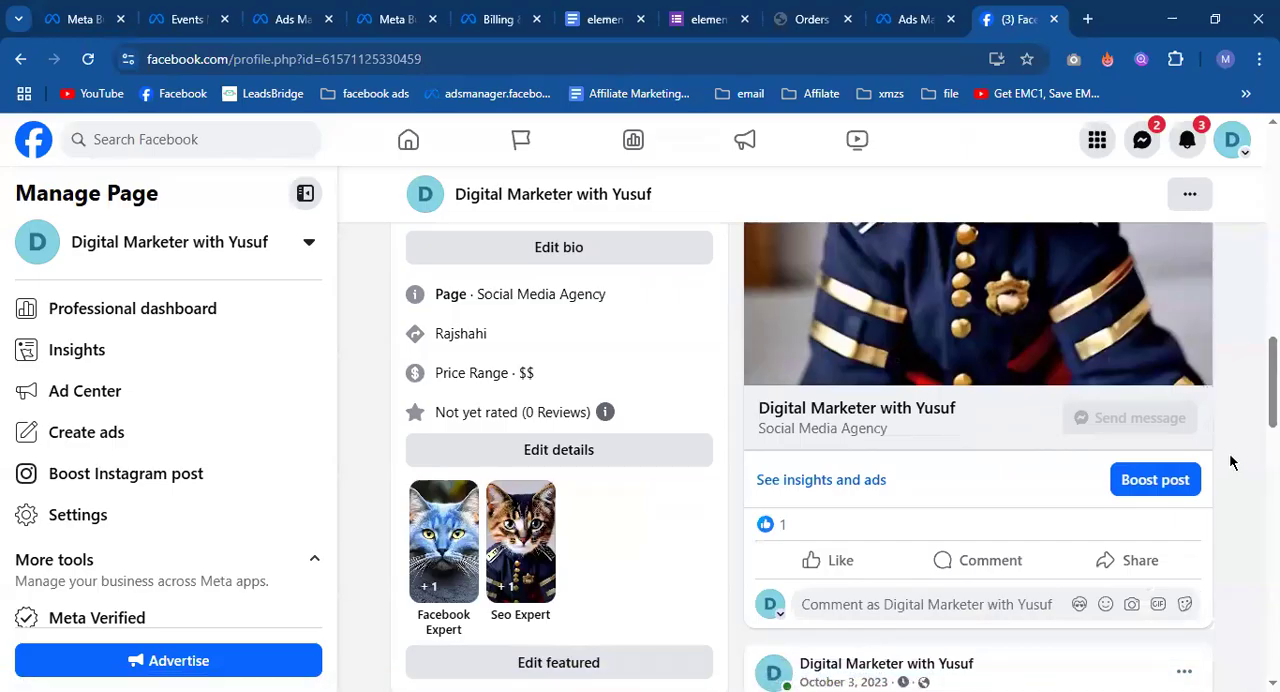
{"action": "scroll", "coordinate": [1229, 447], "scroll_direction": "up", "scroll_amount": 4}
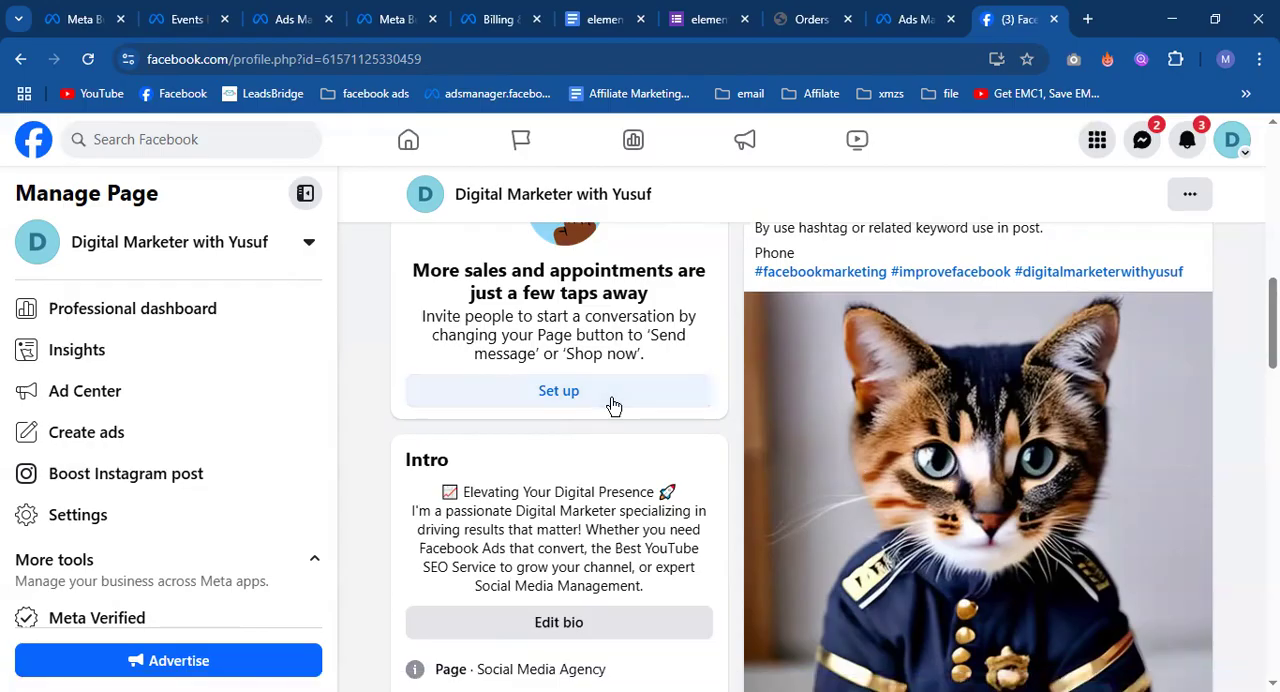
Return to Ads Manager and compare the descriptions and suggested uses of the Sales, Traffic and Leads campaign objectives.
{"action": "left_click", "coordinate": [908, 12]}
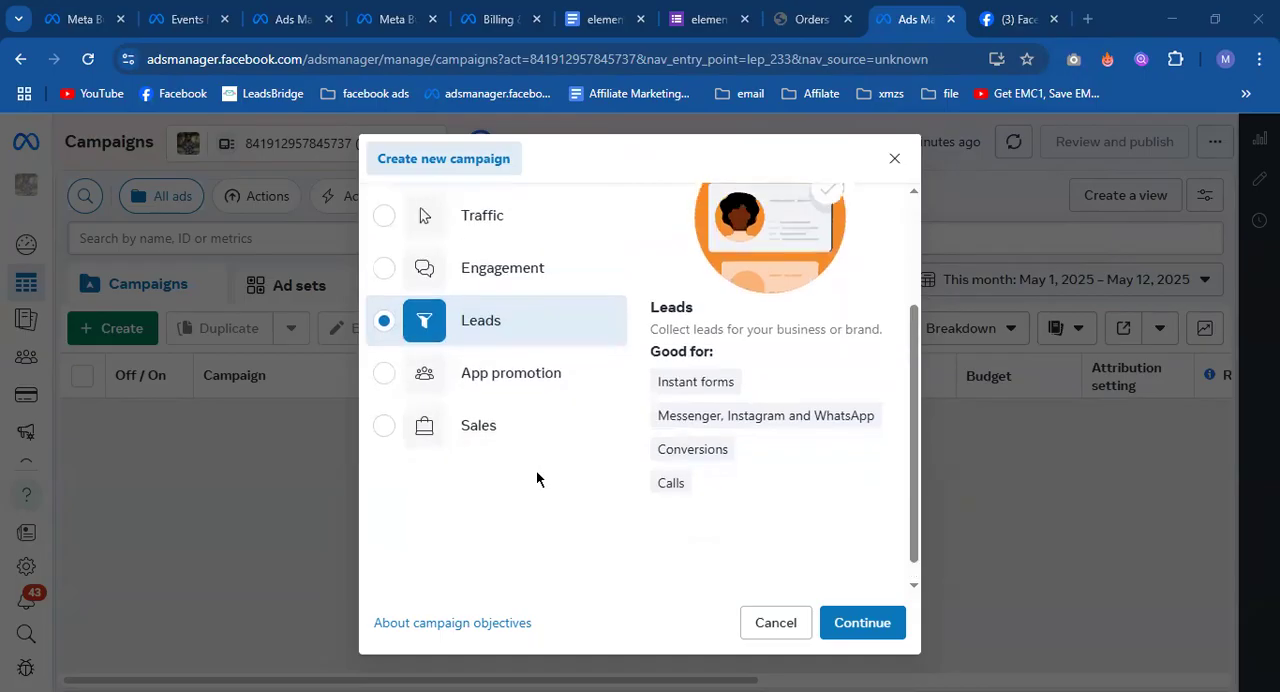
{"action": "scroll", "coordinate": [537, 475], "scroll_direction": "up", "scroll_amount": 3}
{"action": "scroll", "coordinate": [540, 478], "scroll_direction": "down", "scroll_amount": 2}
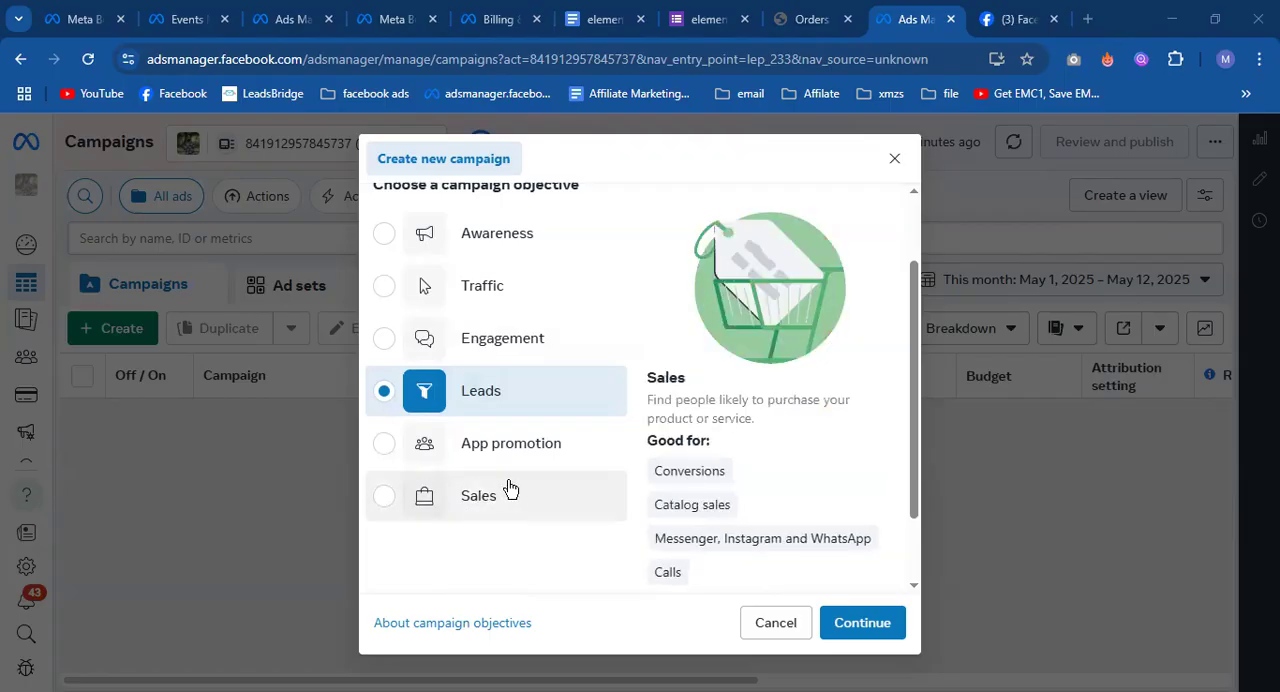
{"action": "scroll", "coordinate": [497, 534], "scroll_direction": "down", "scroll_amount": 1}
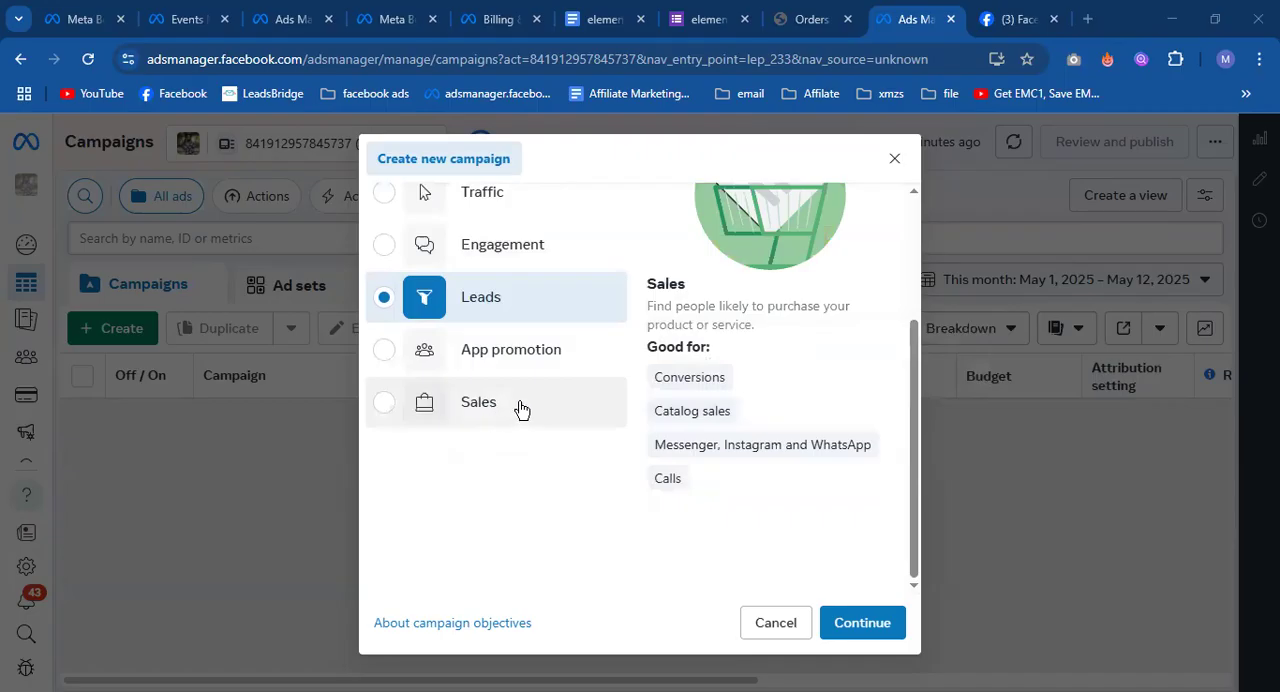
{"action": "scroll", "coordinate": [520, 408], "scroll_direction": "up", "scroll_amount": 2}
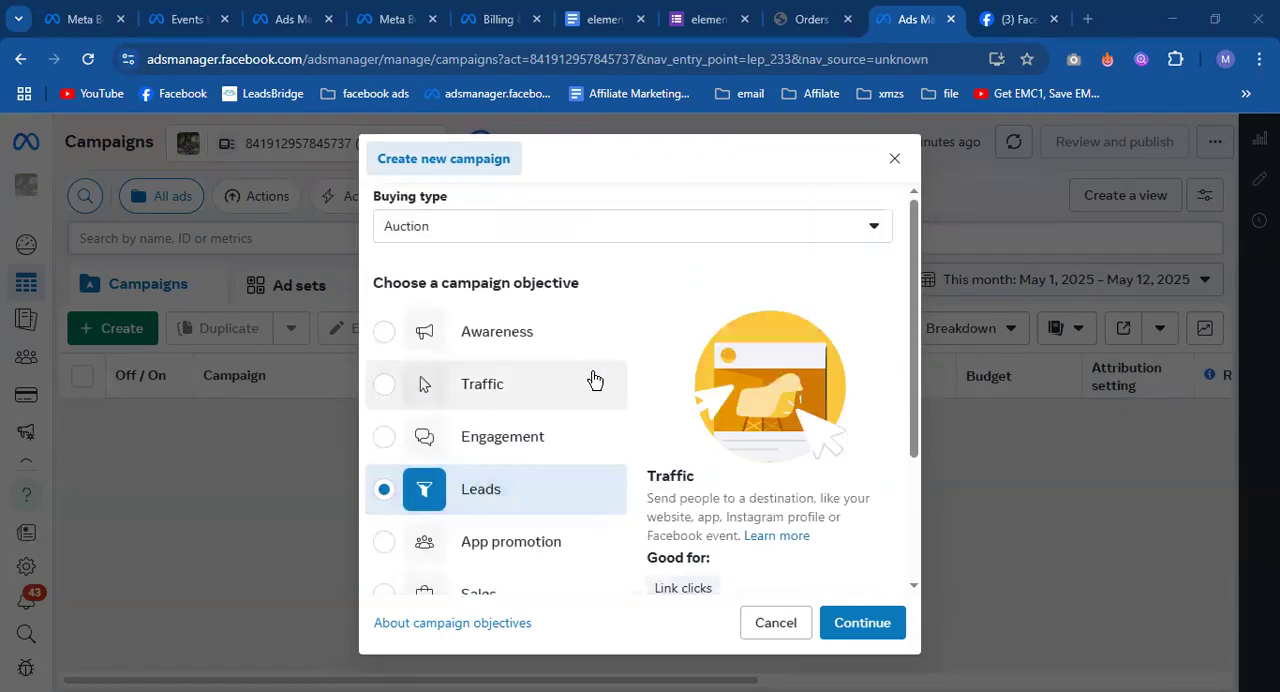
{"action": "scroll", "coordinate": [606, 380], "scroll_direction": "down", "scroll_amount": 2}
{"action": "scroll", "coordinate": [623, 375], "scroll_direction": "up", "scroll_amount": 2}
{"action": "scroll", "coordinate": [623, 373], "scroll_direction": "down", "scroll_amount": 1}
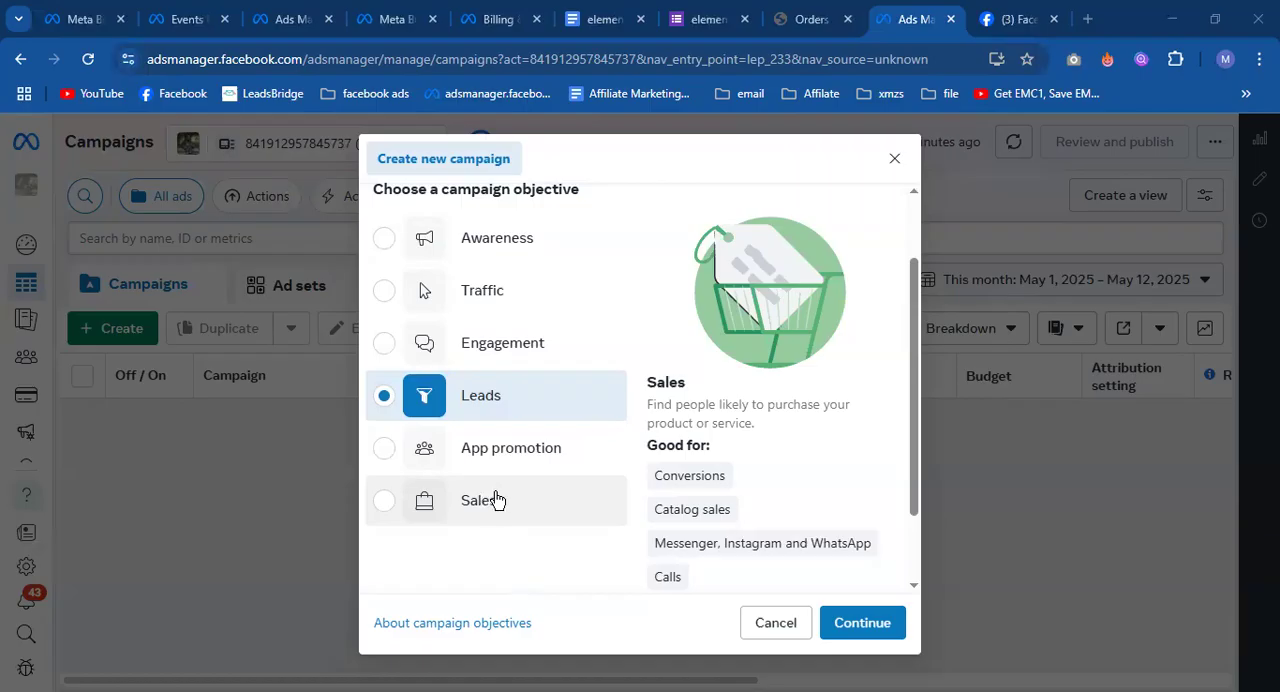
{"action": "mouse_move", "coordinate": [728, 480]}
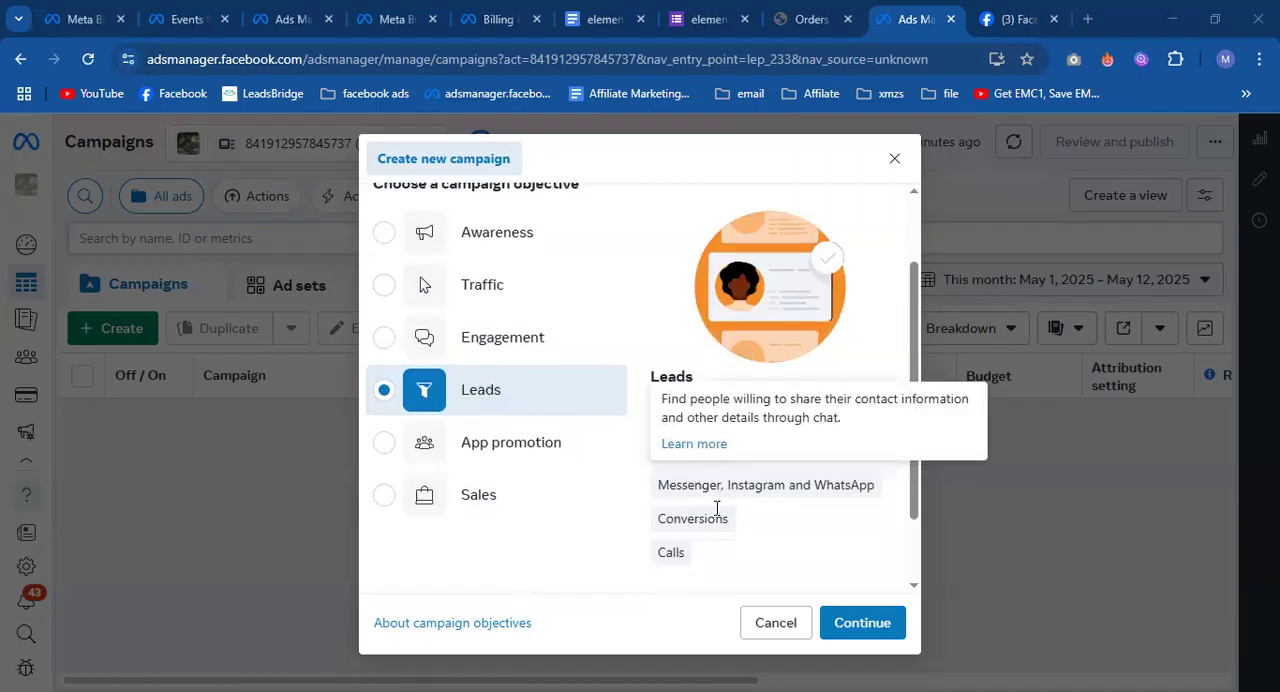
{"action": "scroll", "coordinate": [728, 480], "scroll_direction": "down", "scroll_amount": 1}
{"action": "scroll", "coordinate": [712, 494], "scroll_direction": "up", "scroll_amount": 2}
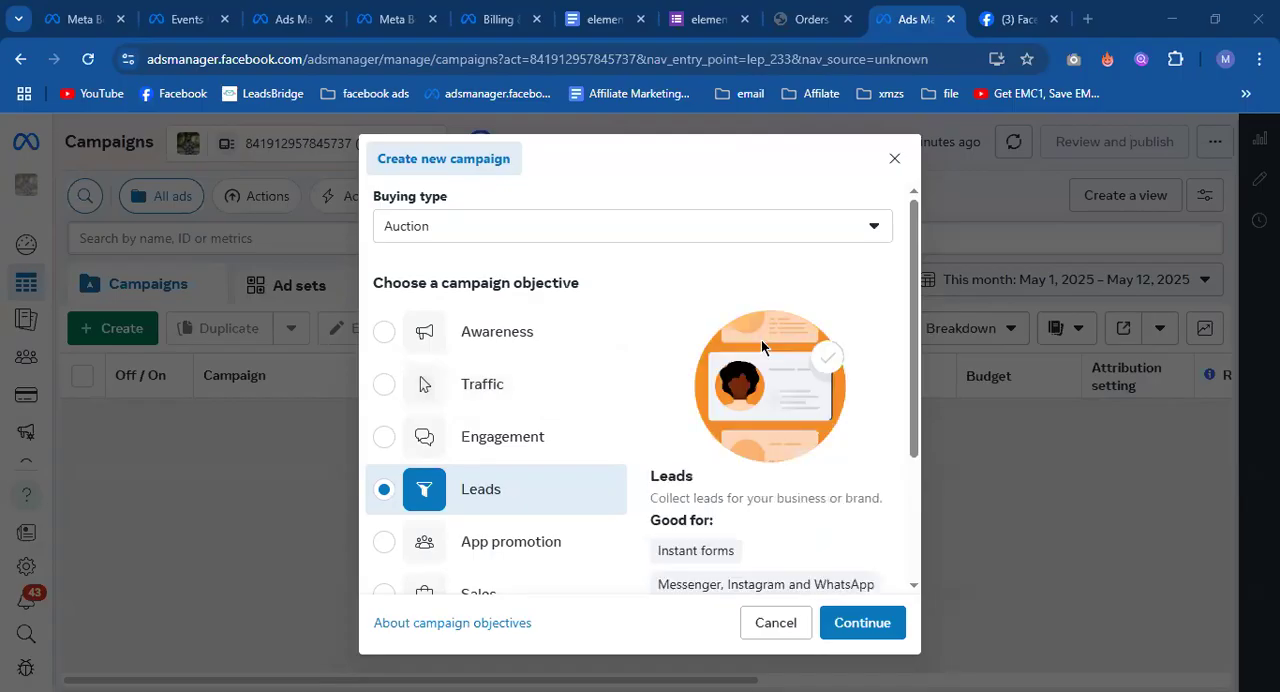
{"action": "scroll", "coordinate": [761, 340], "scroll_direction": "down", "scroll_amount": 1}
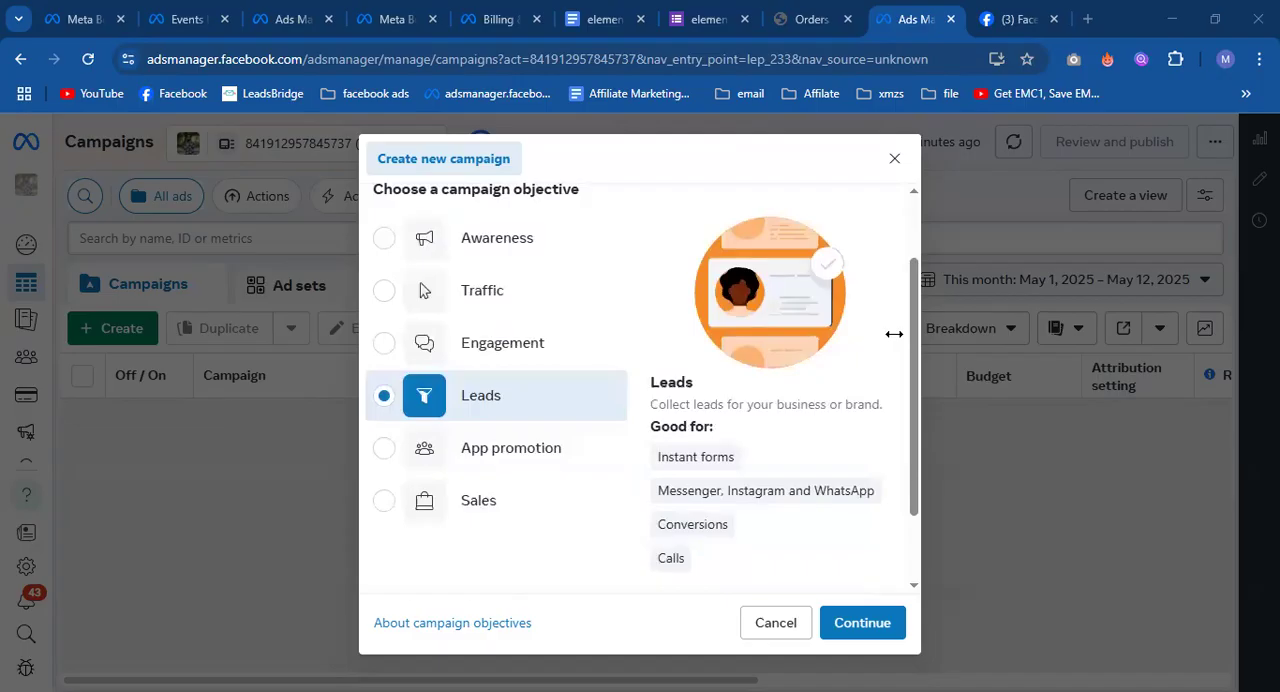